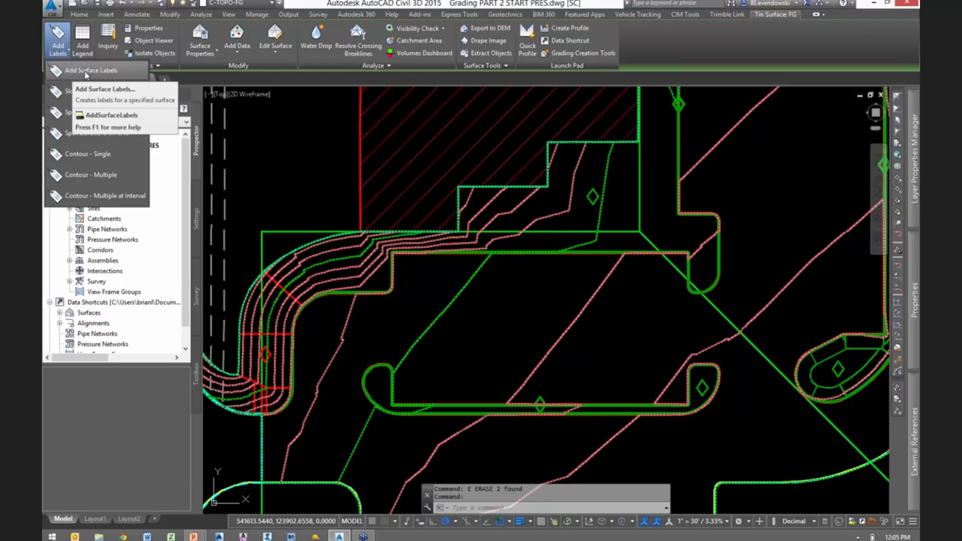
- Start adding surface labels and set the label type to Spot Elevation
left_click(86, 71)
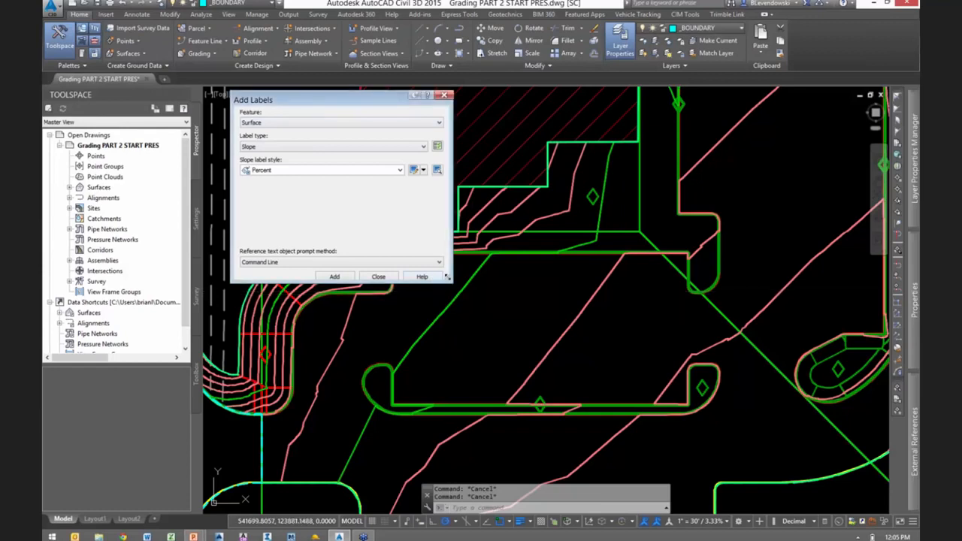
left_click_drag(447, 278, 375, 286)
left_click(281, 147)
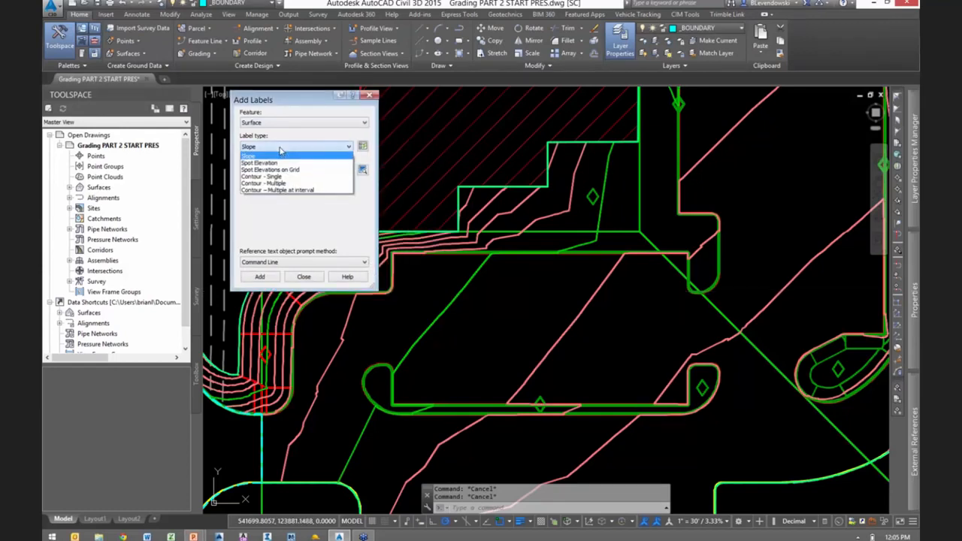
left_click(265, 163)
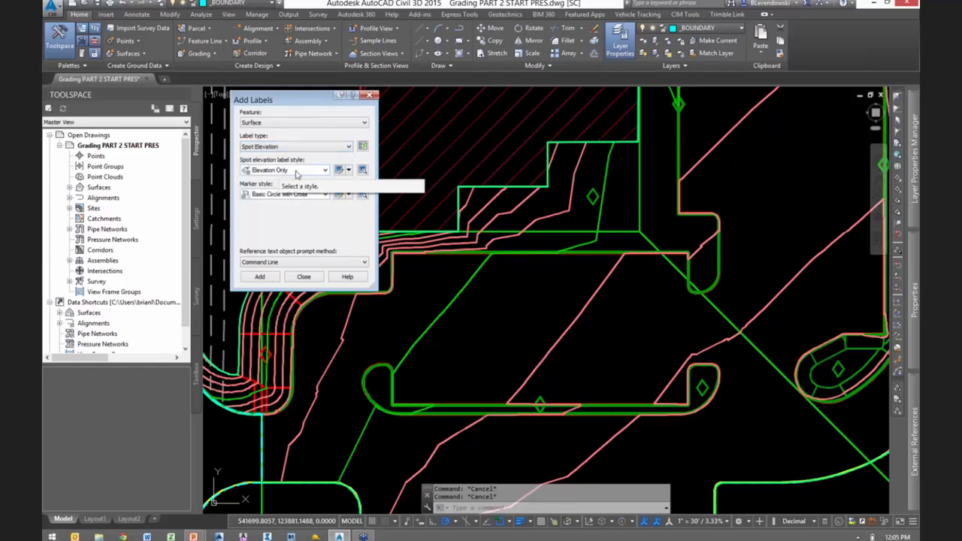
- Add an Elevation Only spot label to the FG surface at the inside corner of the parking island's curved end
left_click(260, 276)
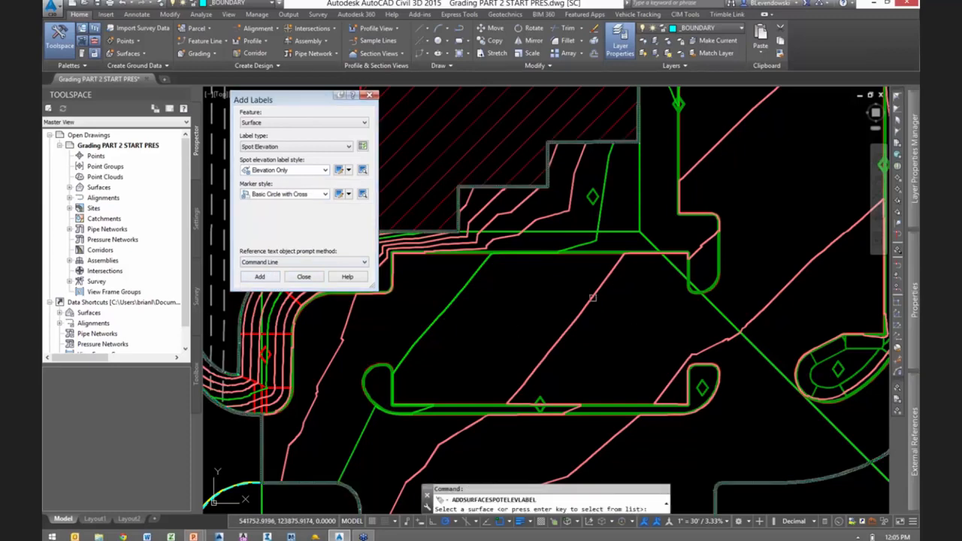
left_click(592, 297)
middle_click_drag(485, 366, 499, 355)
scroll(498, 355, "up", 8)
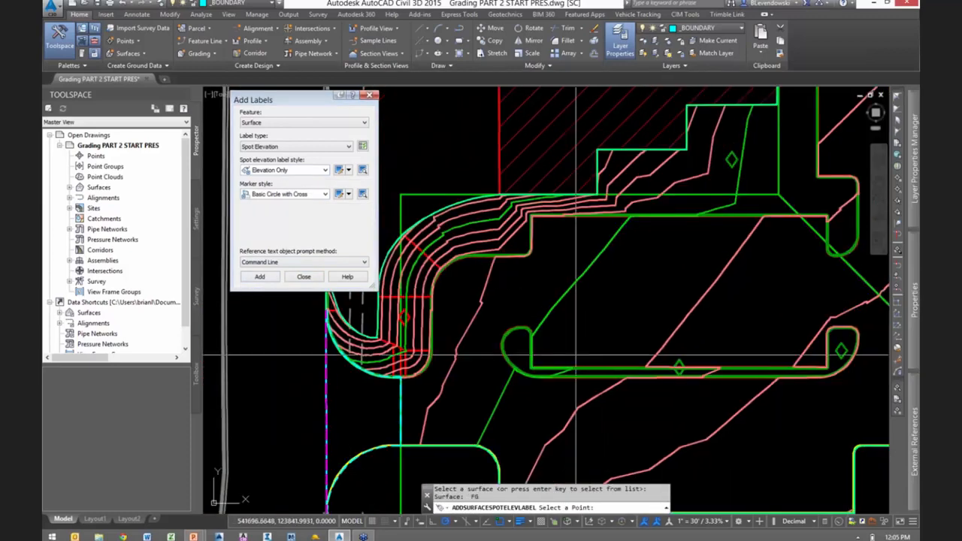
scroll(552, 349, "up", 5)
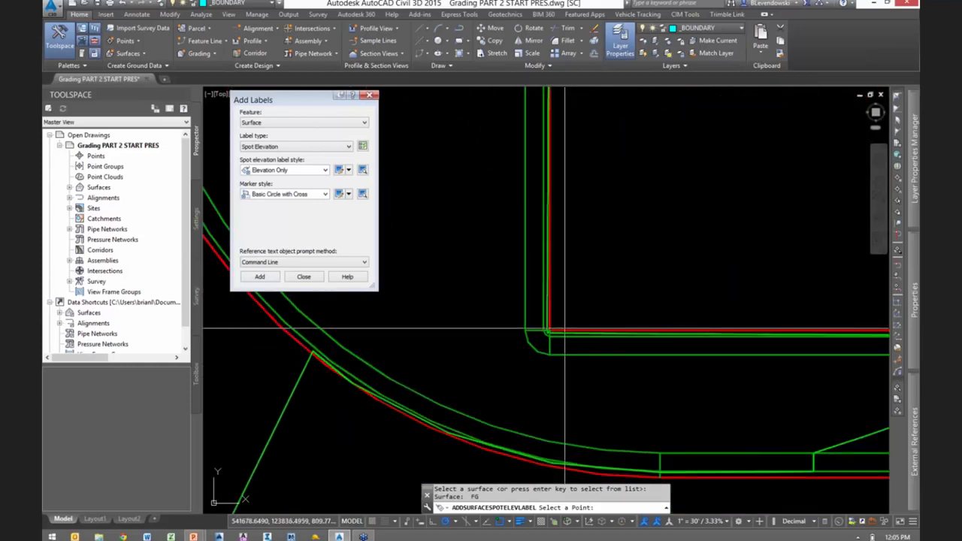
scroll(596, 327, "down", 3)
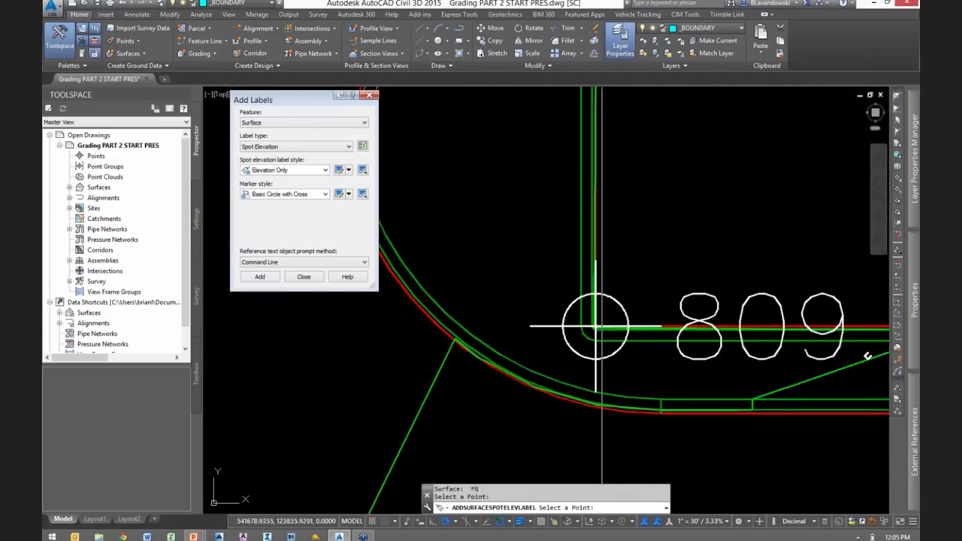
scroll(595, 327, "down", 3)
key("Escape")
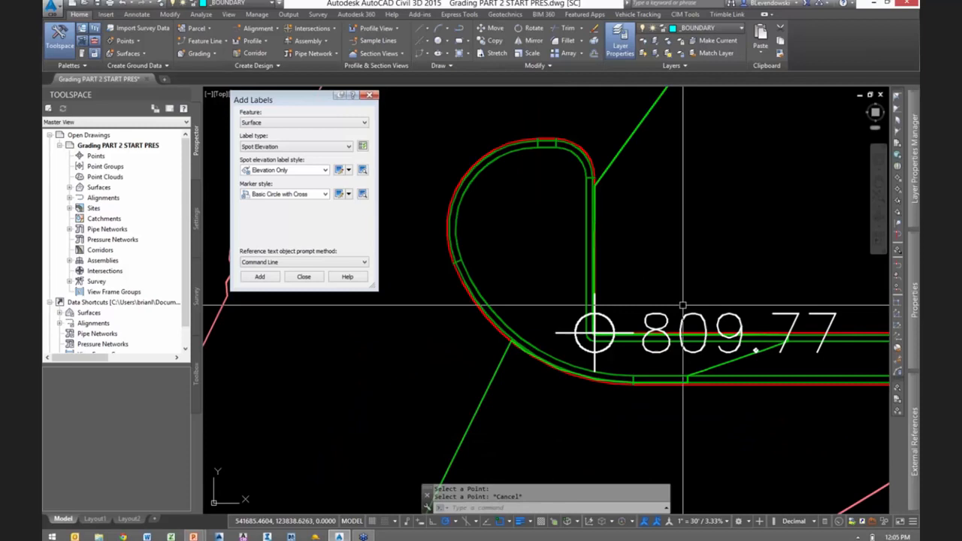
- Set the annotation scale to 1" = 10' and add two FG spot elevation labels on the upper curb curve of the island end
left_click(707, 520)
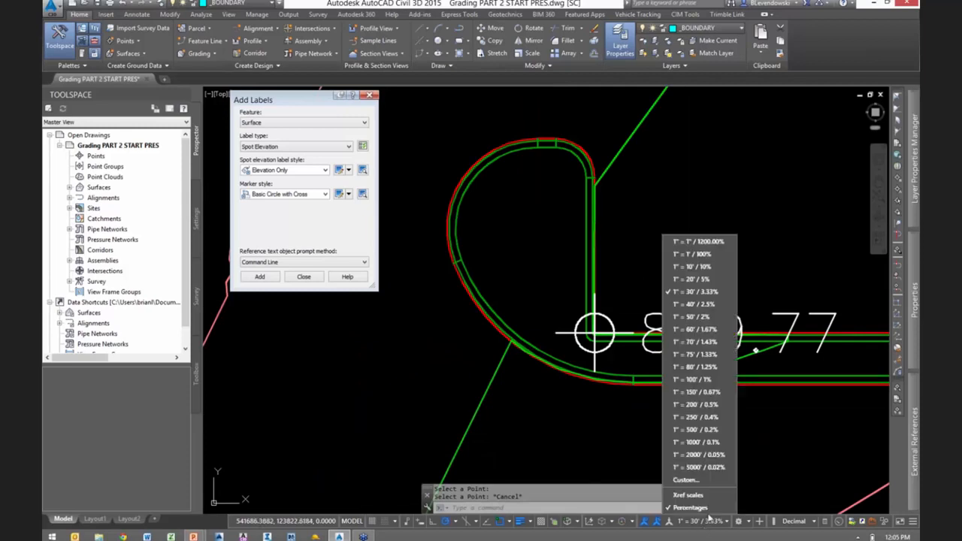
left_click(695, 267)
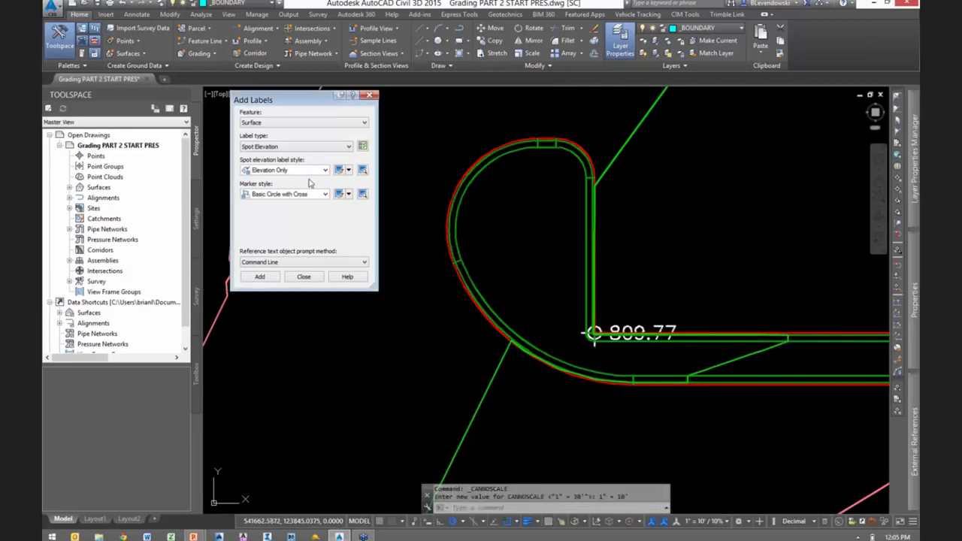
left_click(260, 278)
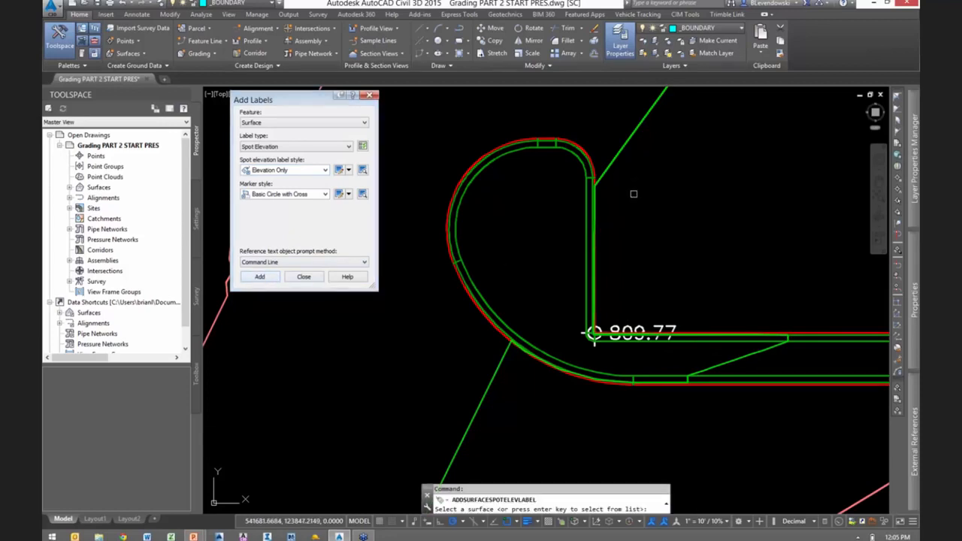
left_click(617, 152)
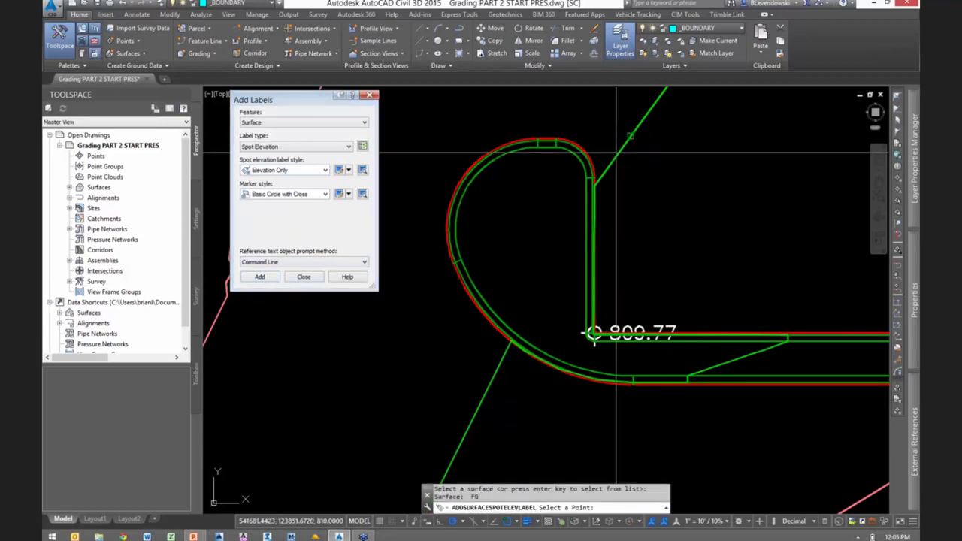
left_click(586, 178)
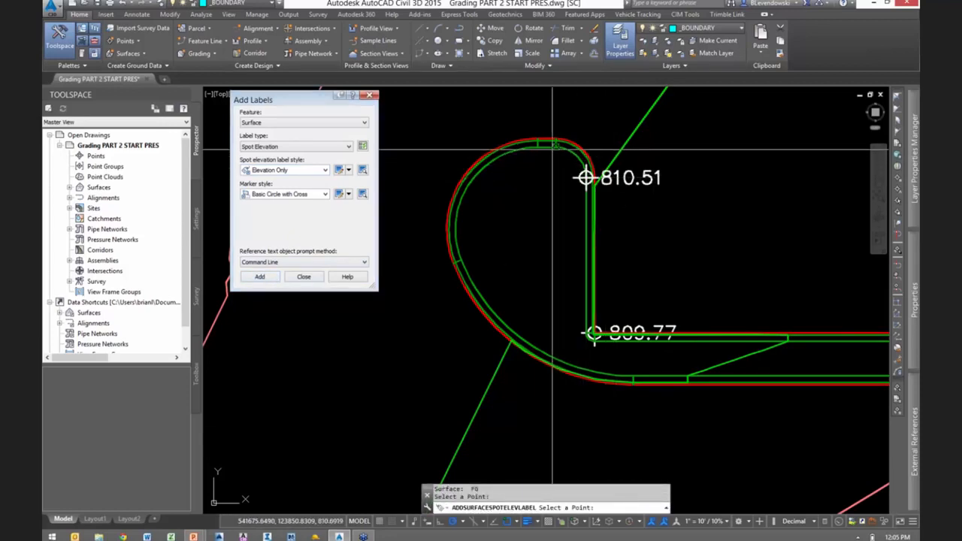
scroll(646, 245, "down", 1)
mouse_move(712, 228)
middle_mouse_down()
mouse_move(496, 348)
mouse_move(596, 333)
middle_mouse_up()
key("Escape")
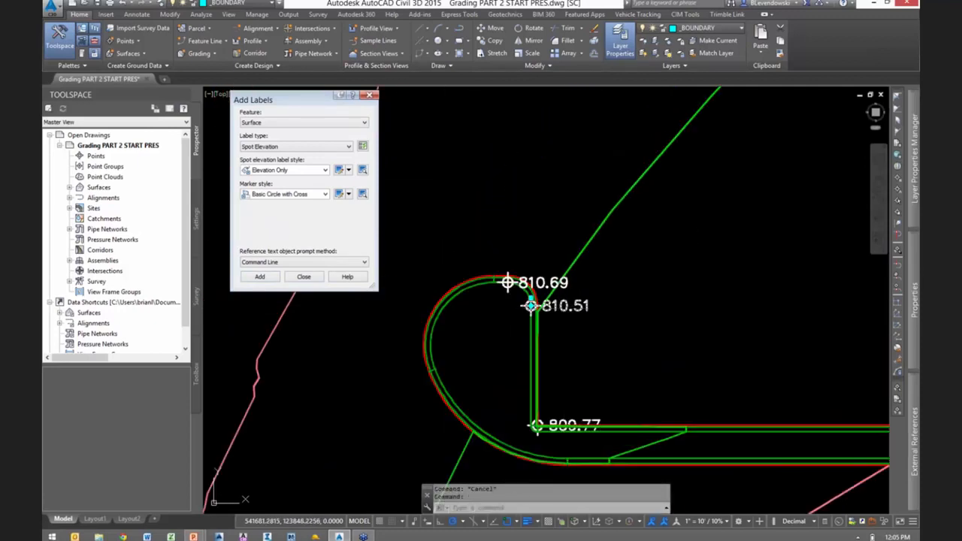
- Move the spot elevation label at the lower end of the upper curb curve into the middle of the rounded island end
left_click(532, 305)
left_click(532, 306)
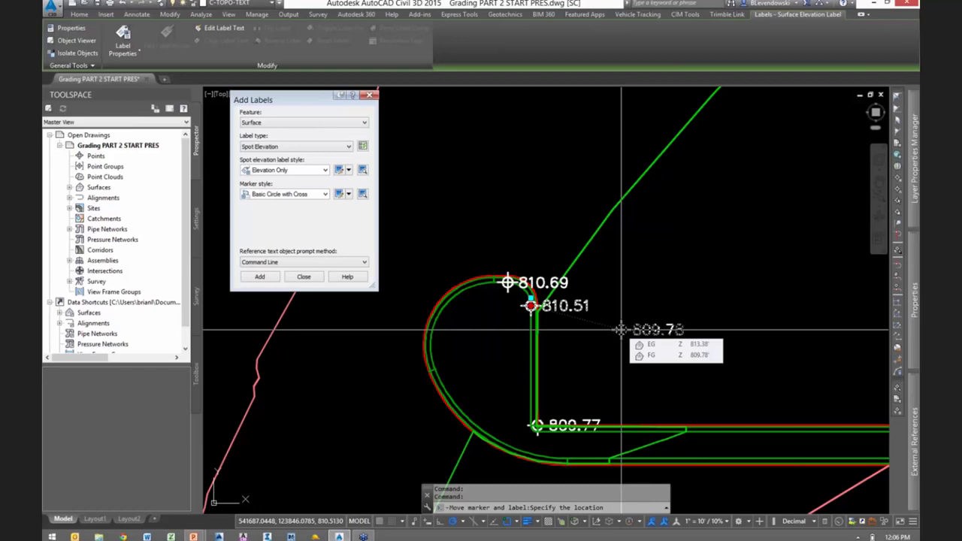
key("Escape")
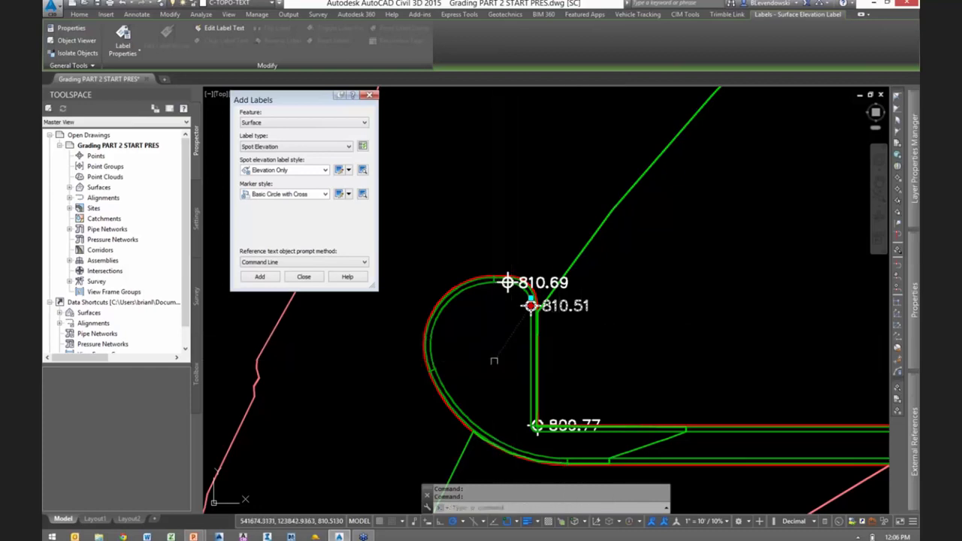
left_click(494, 361)
key("Escape")
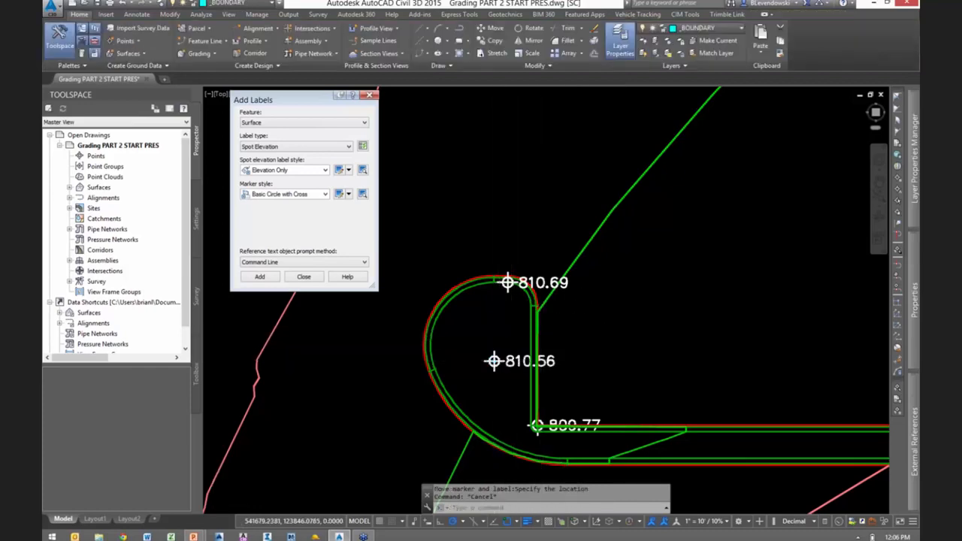
- Set the label type to Contour - Single with Proposed Major Labels for major contours and Proposed Minor Labels for minor contours
scroll(537, 348, "down", 3)
left_click(261, 147)
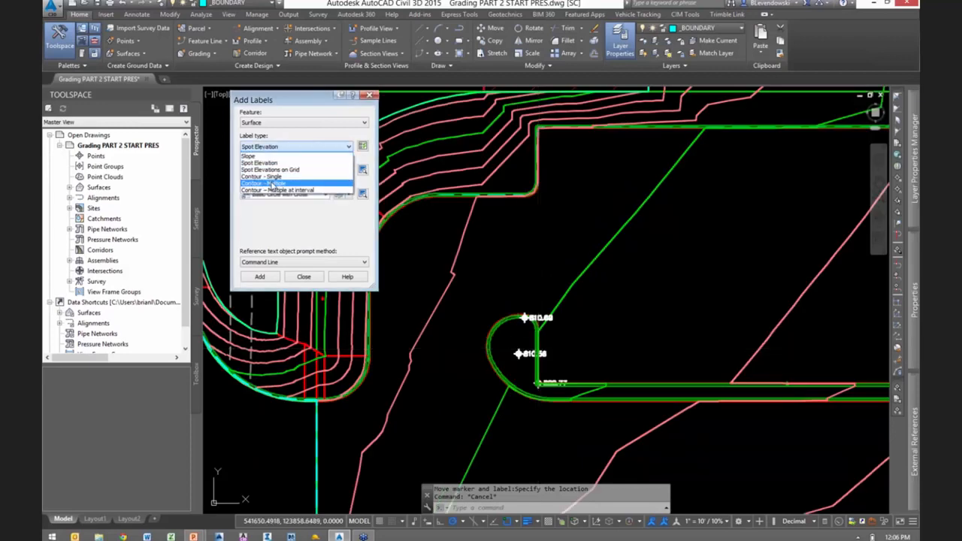
left_click(273, 178)
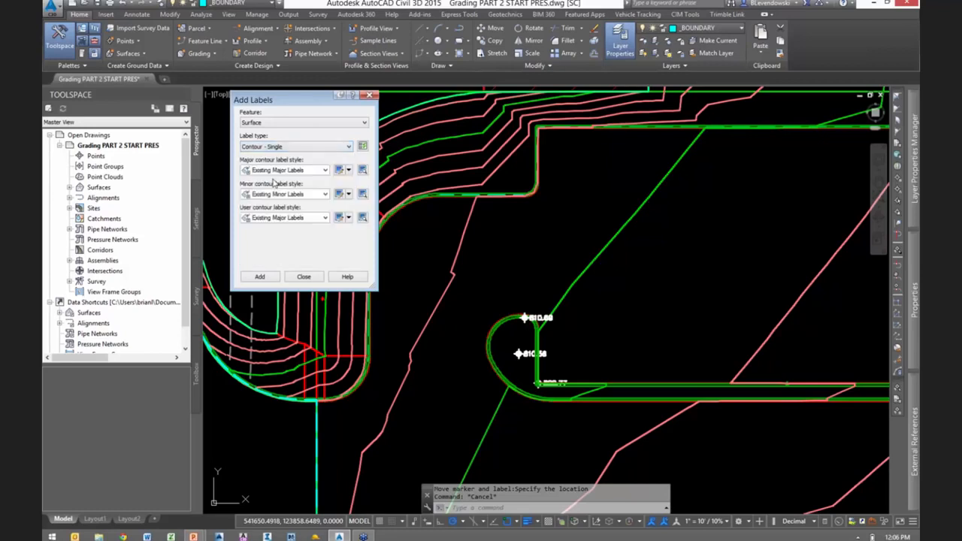
left_click(285, 171)
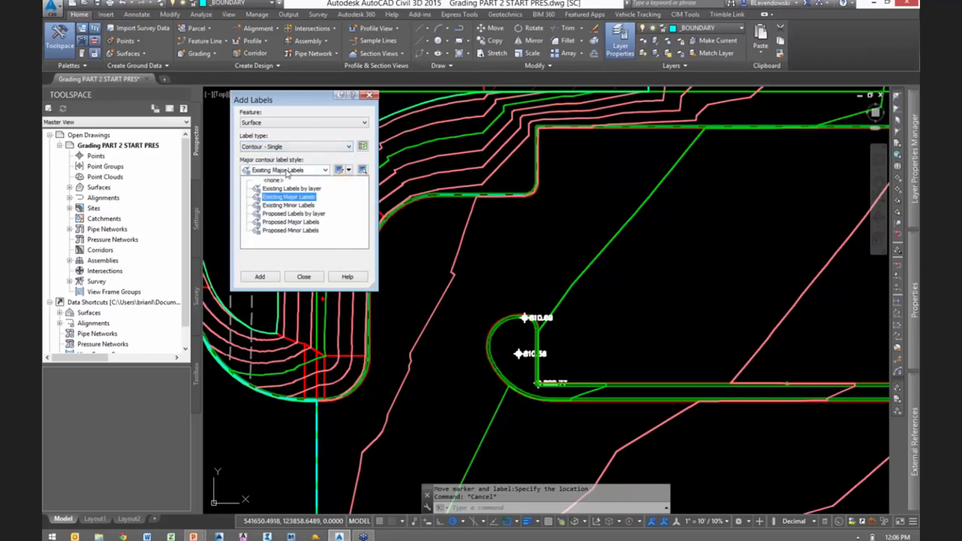
left_click(290, 222)
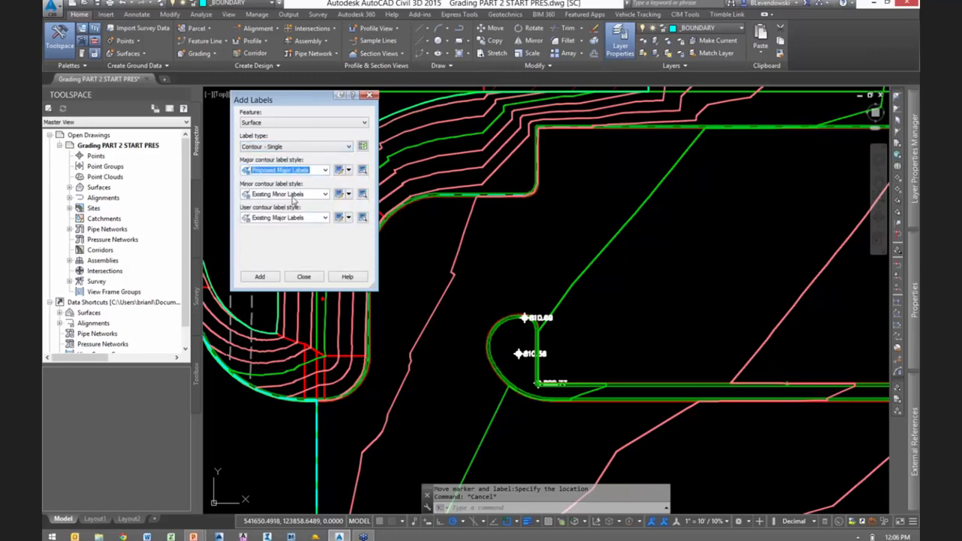
left_click(292, 195)
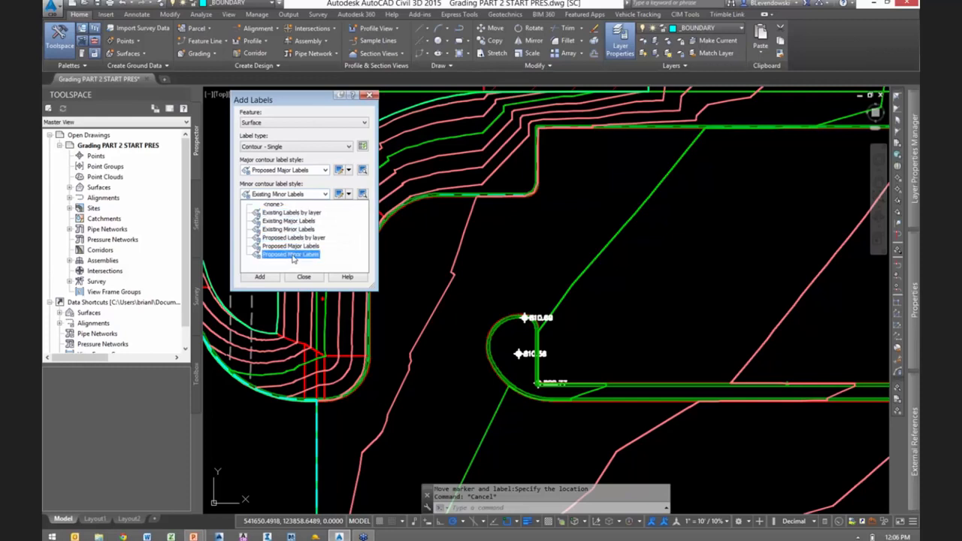
left_click(291, 255)
- With object snap off, label the green major contour and the pink minor contour between the islands on the FG surface
left_click(271, 279)
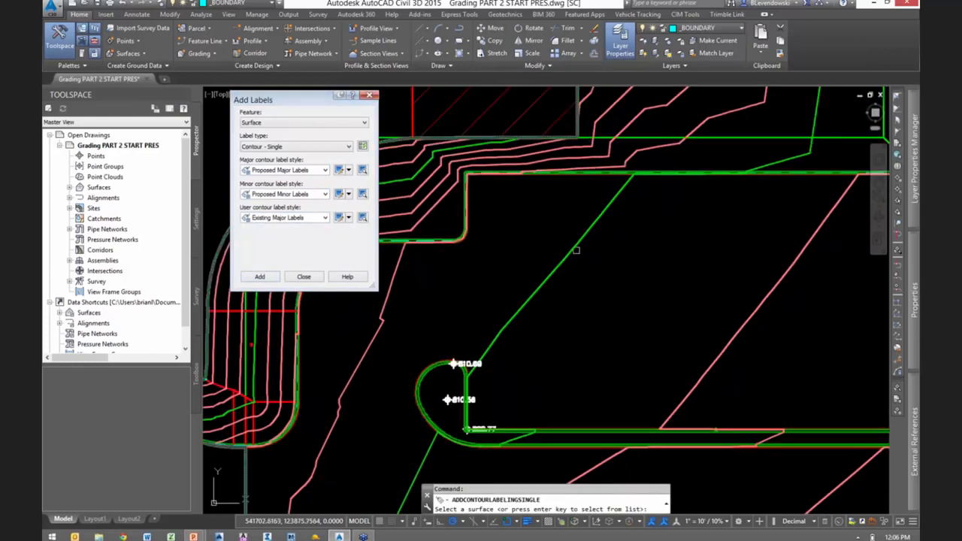
left_click(569, 256)
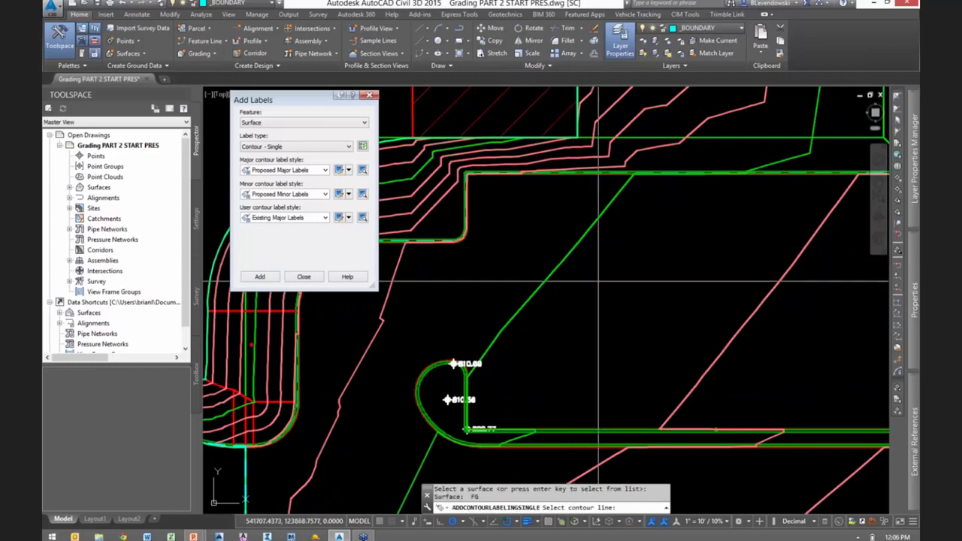
key("F3")
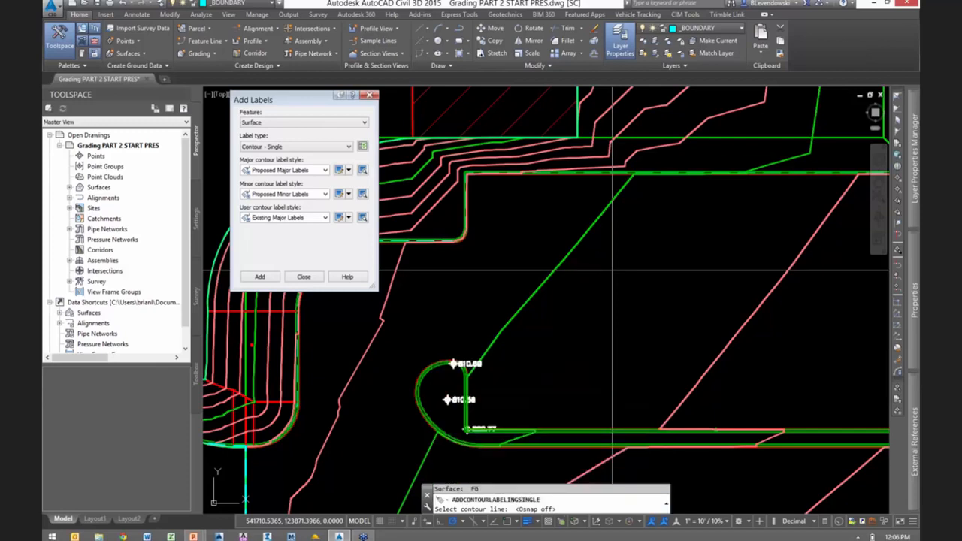
left_click(557, 264)
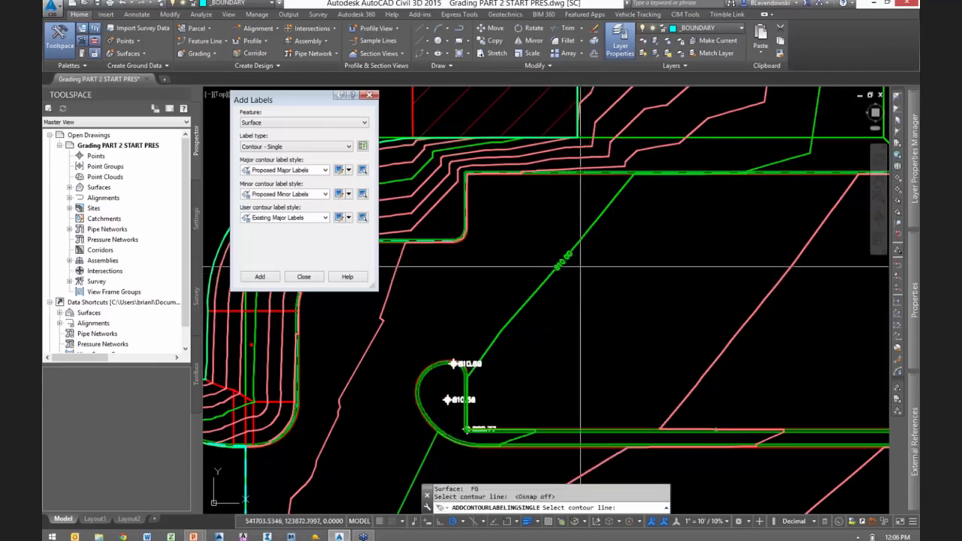
scroll(583, 271, "up", 2)
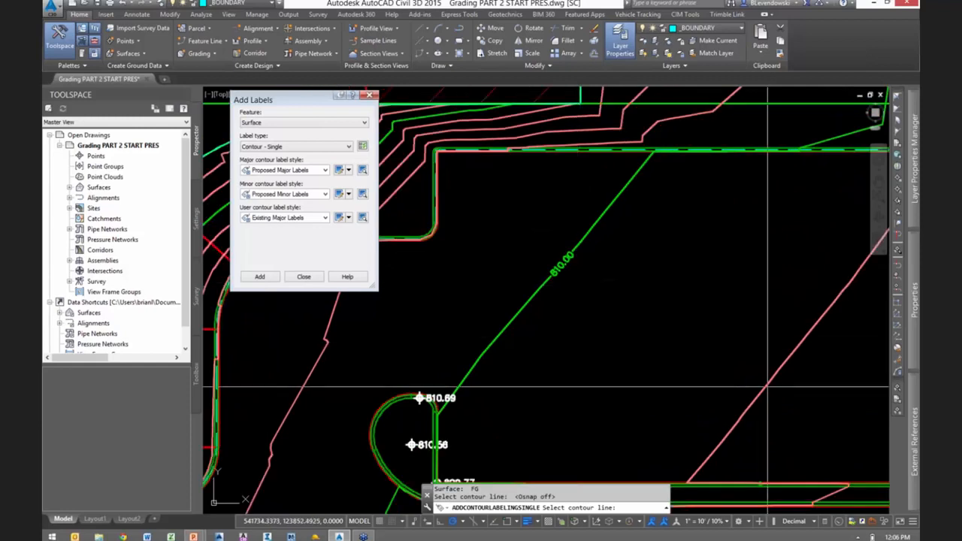
left_click(774, 375)
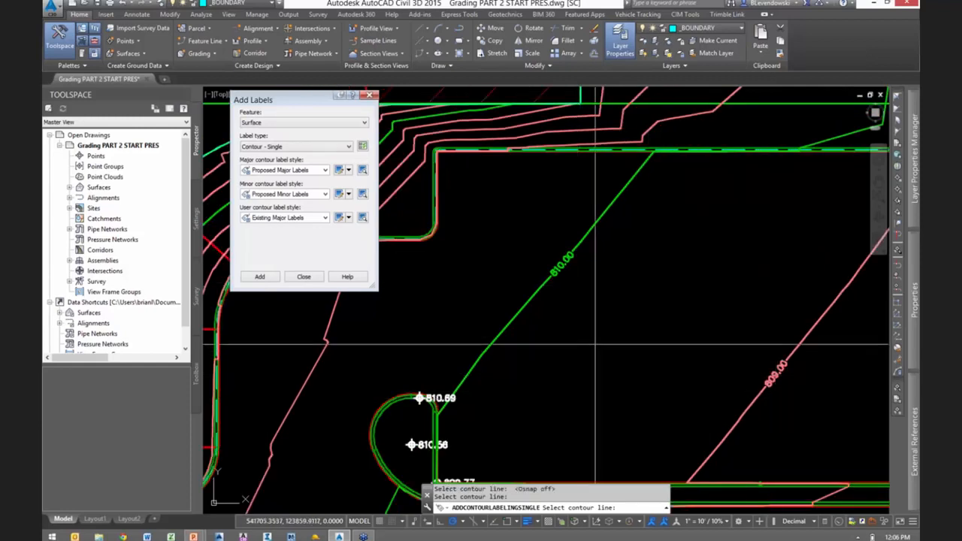
- Set the label type to Contour - Multiple with Proposed Major Labels for major contours and Proposed Minor Labels for minor contours
left_click(288, 148)
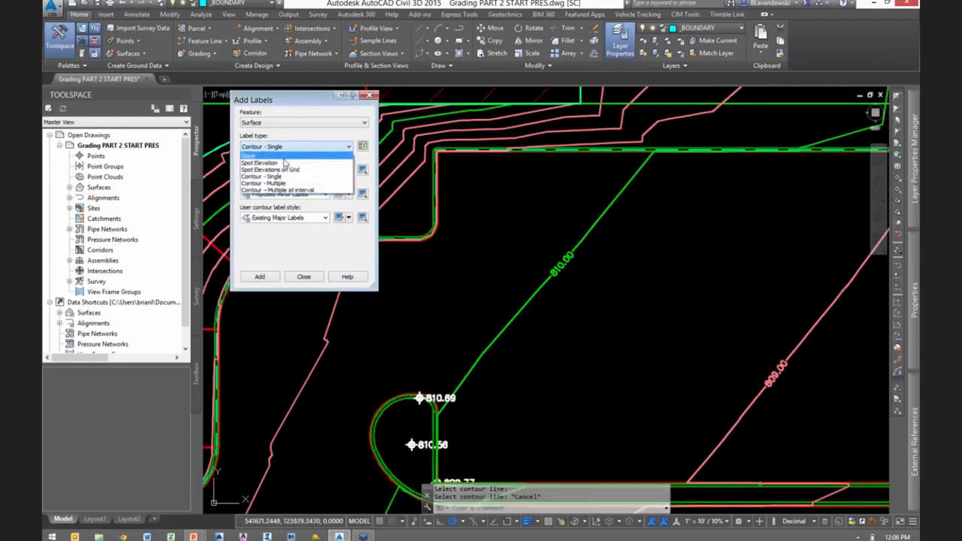
left_click(269, 183)
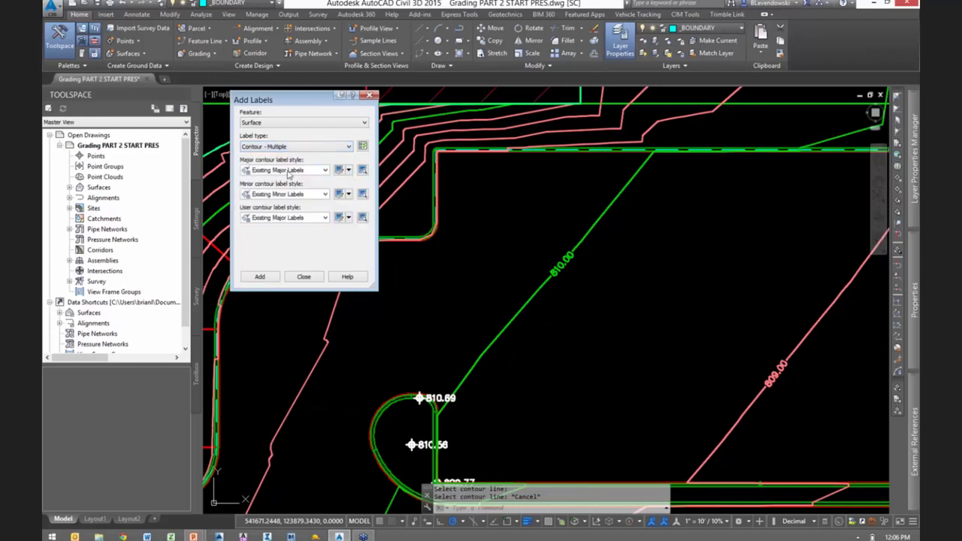
left_click(289, 171)
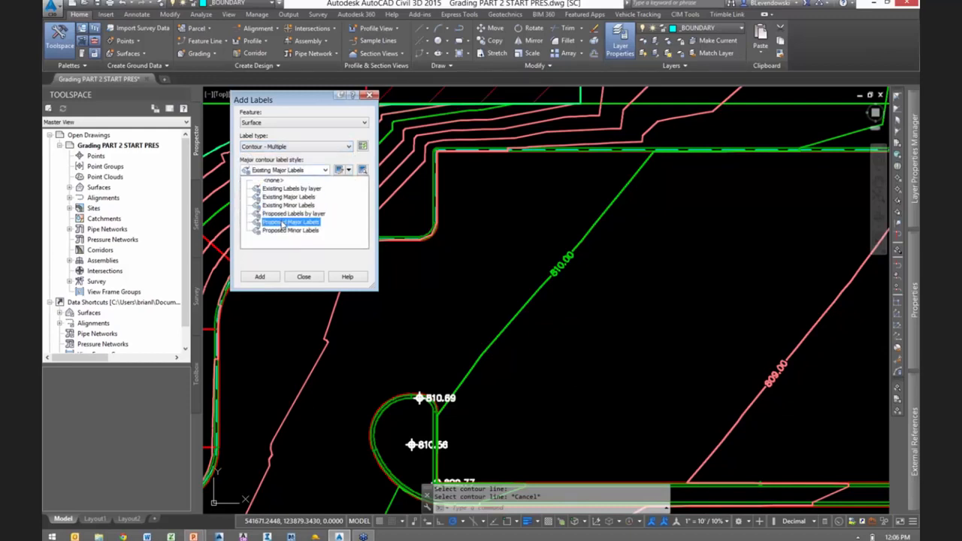
left_click(283, 223)
left_click(278, 194)
left_click(281, 256)
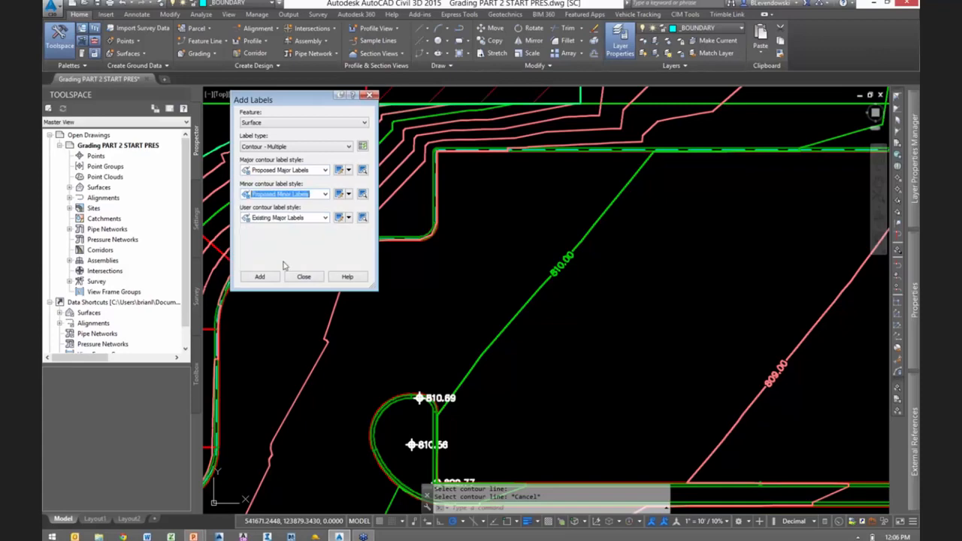
- Draw a diagonal contour label line on the FG surface above the island's curved end, crossing three contours
left_click(259, 277)
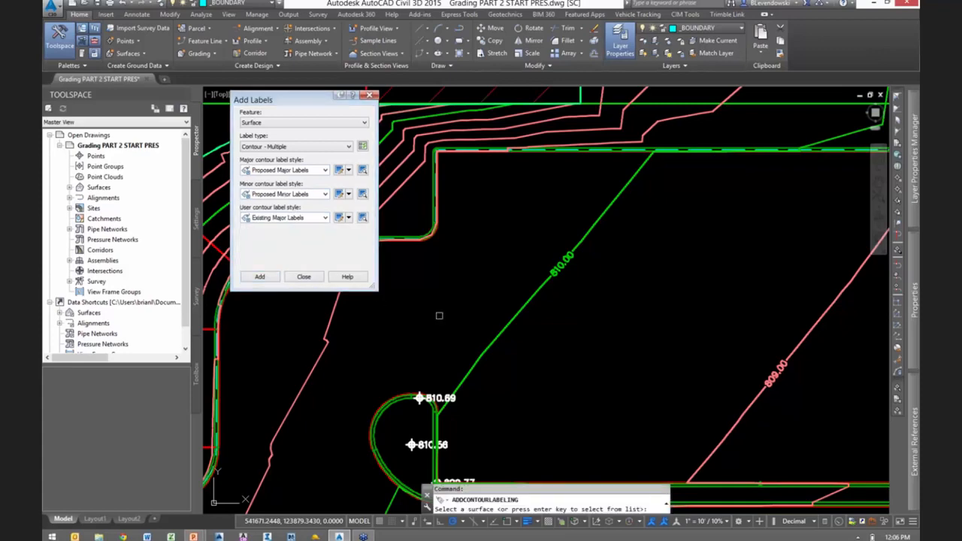
left_click(515, 324)
scroll(569, 319, "down", 2)
left_click(474, 317)
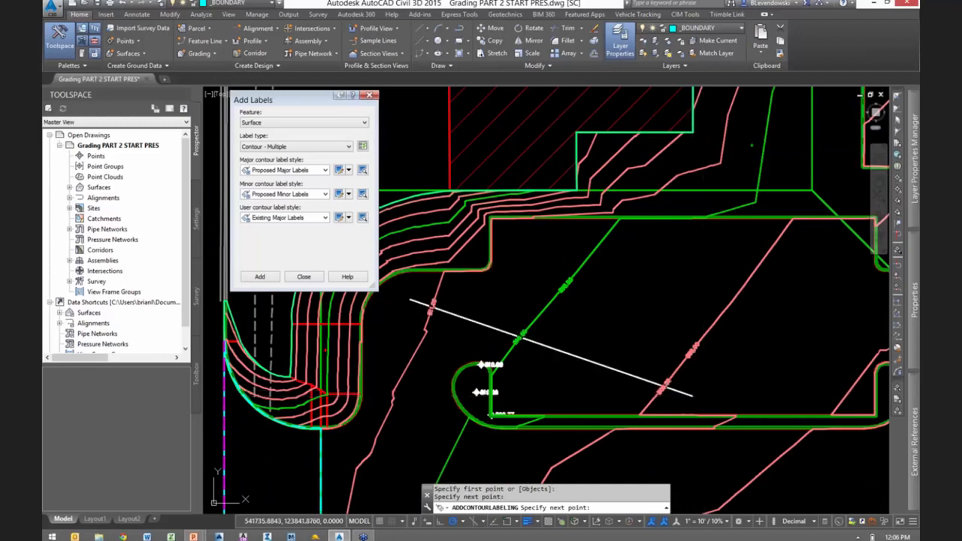
key("Escape")
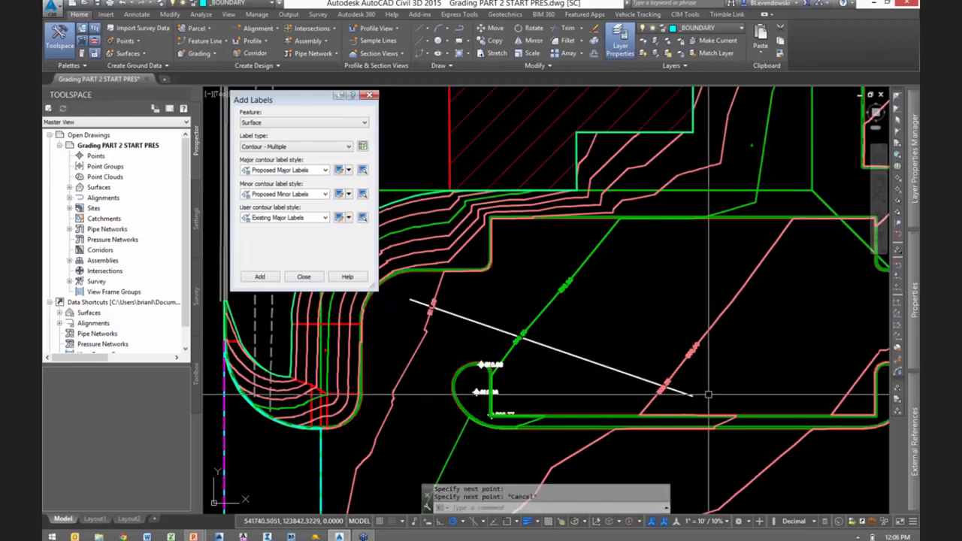
- Stretch both ends of the diagonal contour label line so it crosses the green major contour and the pink minor contour below the island
key("Escape")
key("Escape")
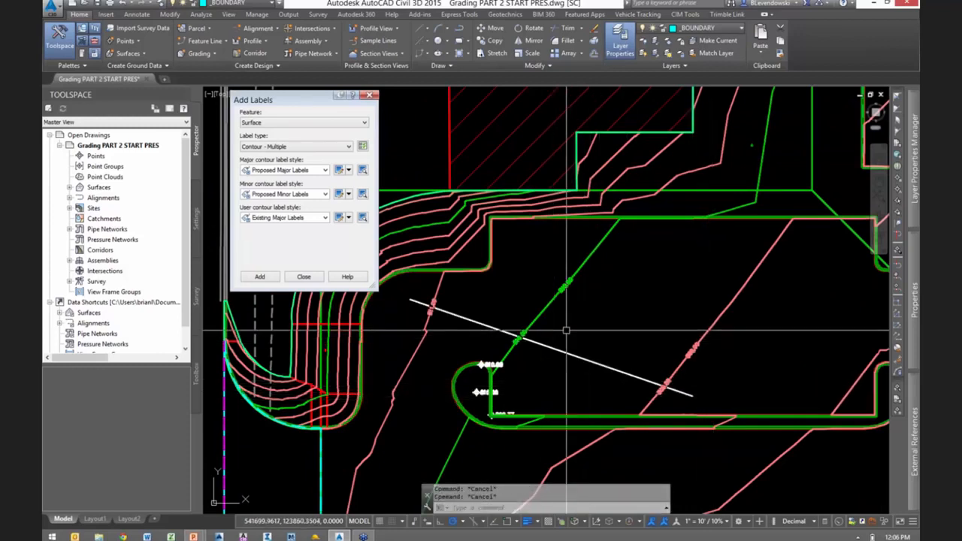
middle_click_drag(566, 329, 619, 336)
left_click(532, 328)
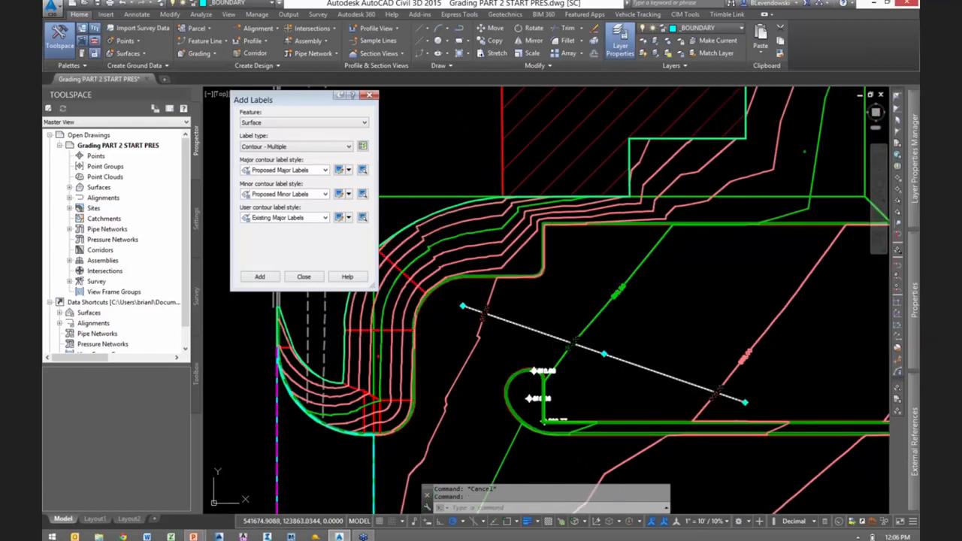
left_click(745, 402)
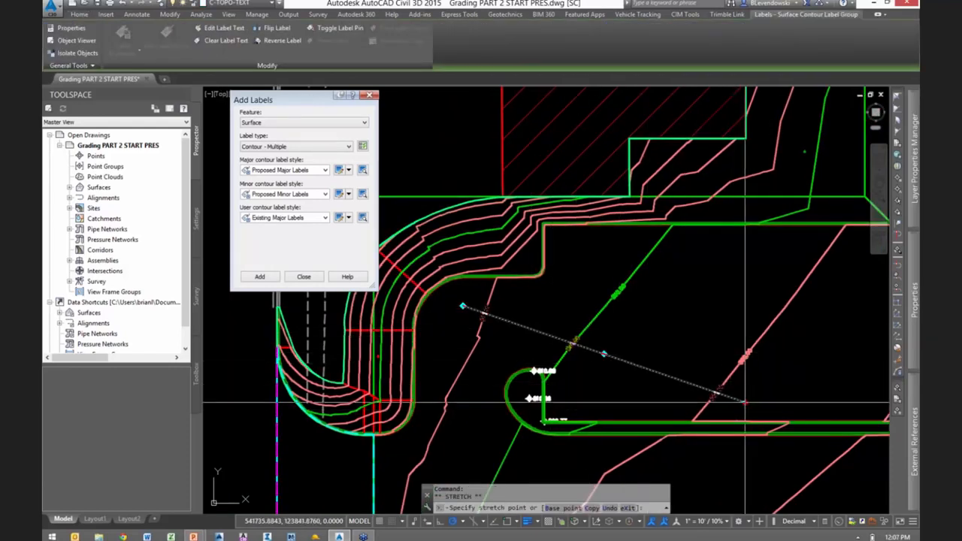
left_click(656, 472)
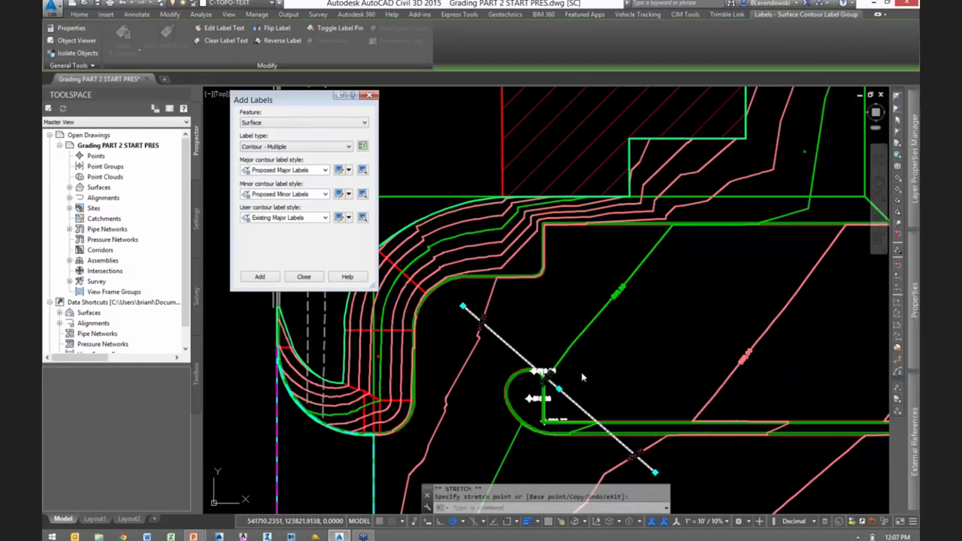
left_click(461, 305)
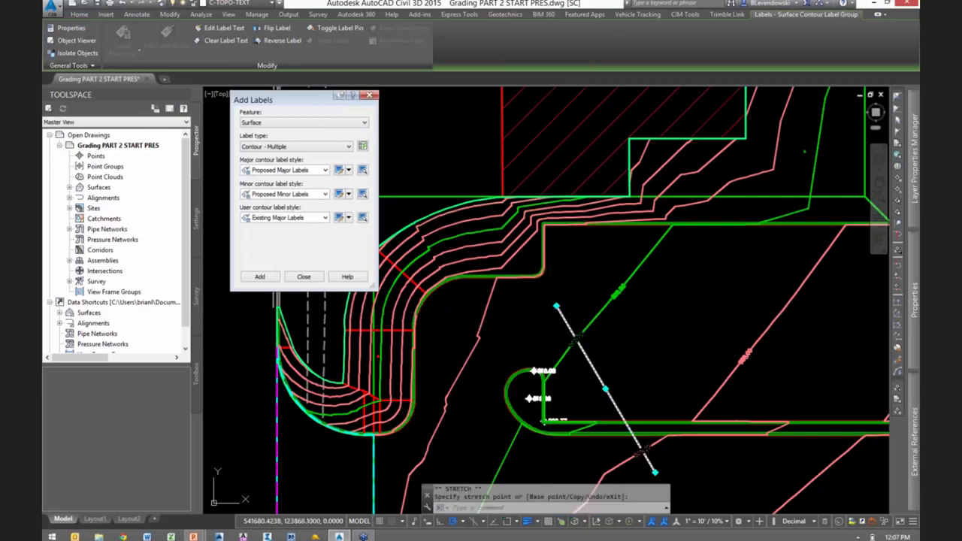
left_click(557, 307)
middle_click_drag(672, 350, 645, 300)
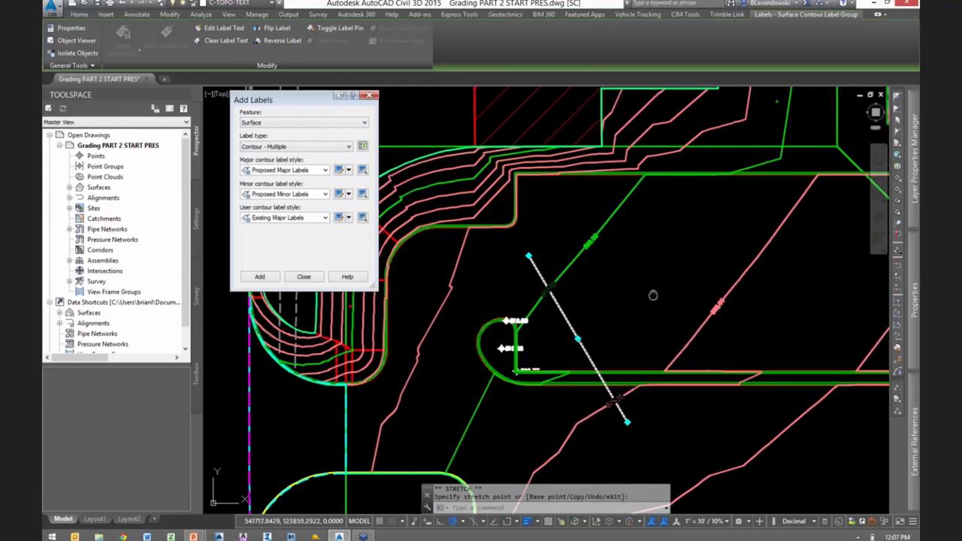
middle_click_drag(653, 290, 623, 307)
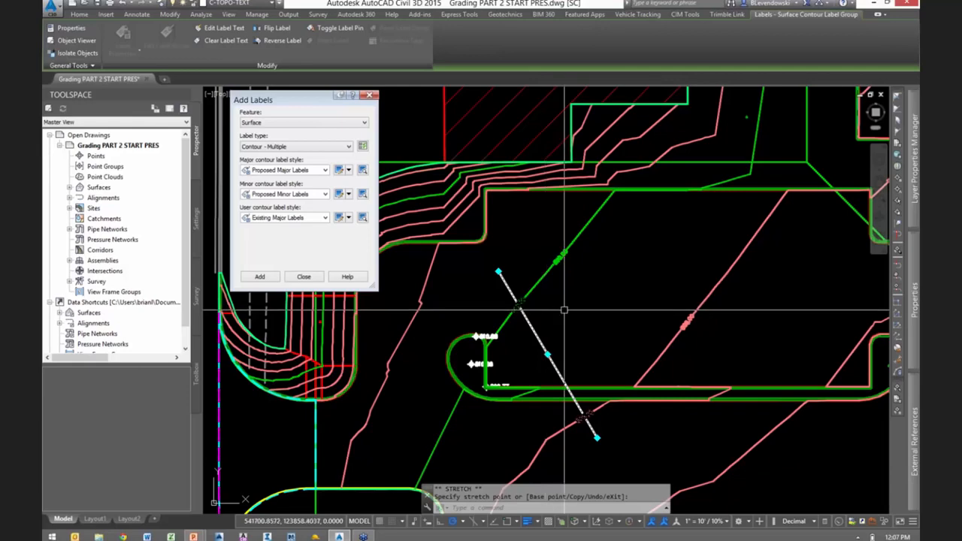
- Stretch the short label line of the upper 810.00 single contour label across to the neighbouring pink minor contour
scroll(562, 257, "up", 5)
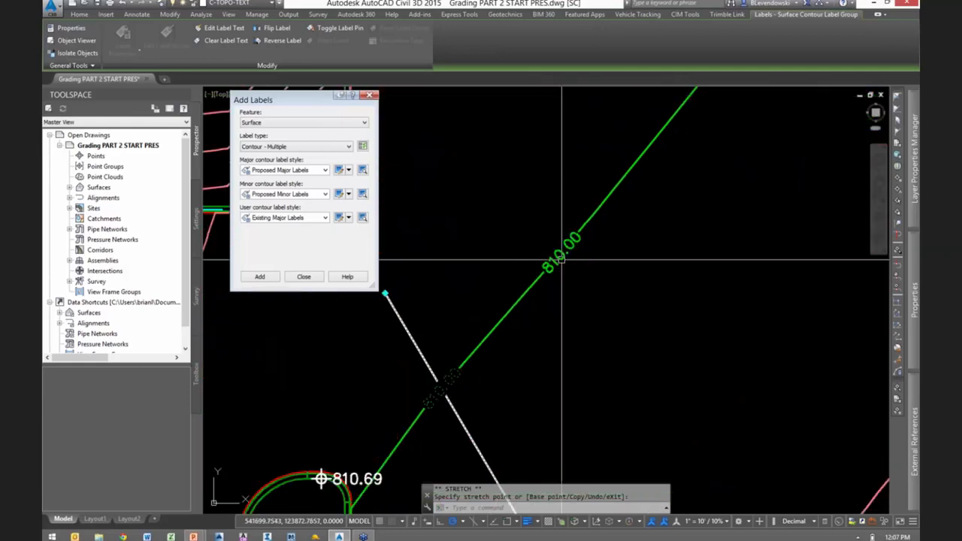
key("Escape")
key("Escape")
left_click(563, 254)
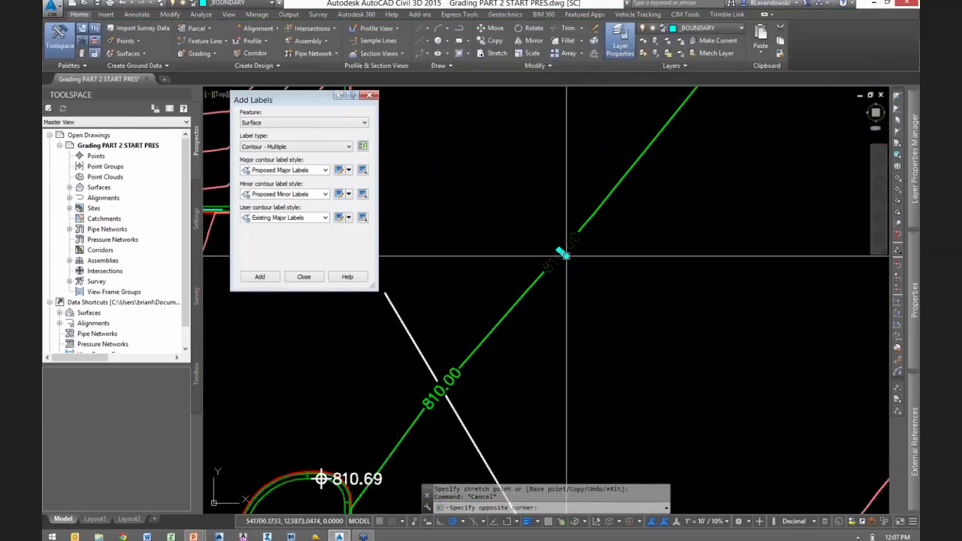
left_click(615, 356)
scroll(615, 356, "down", 3)
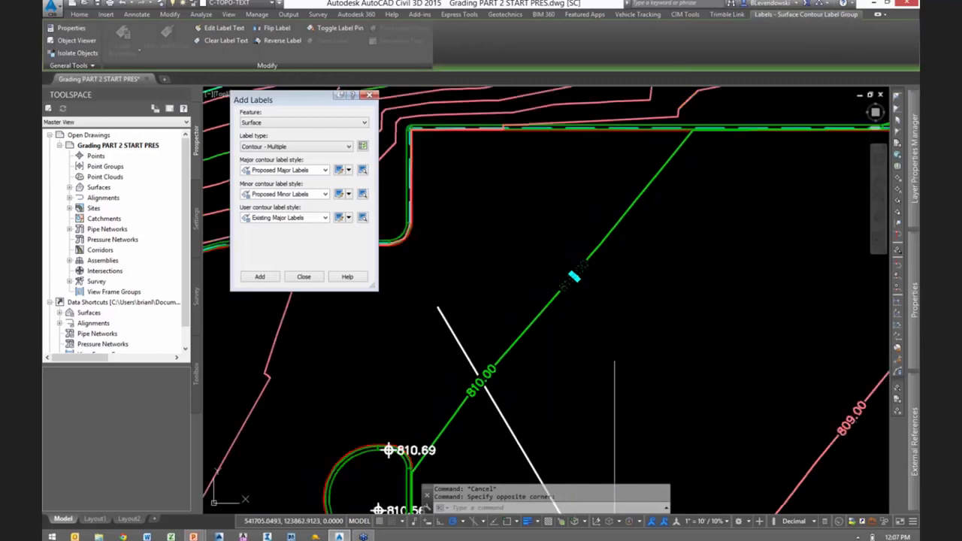
scroll(595, 346, "up", 3)
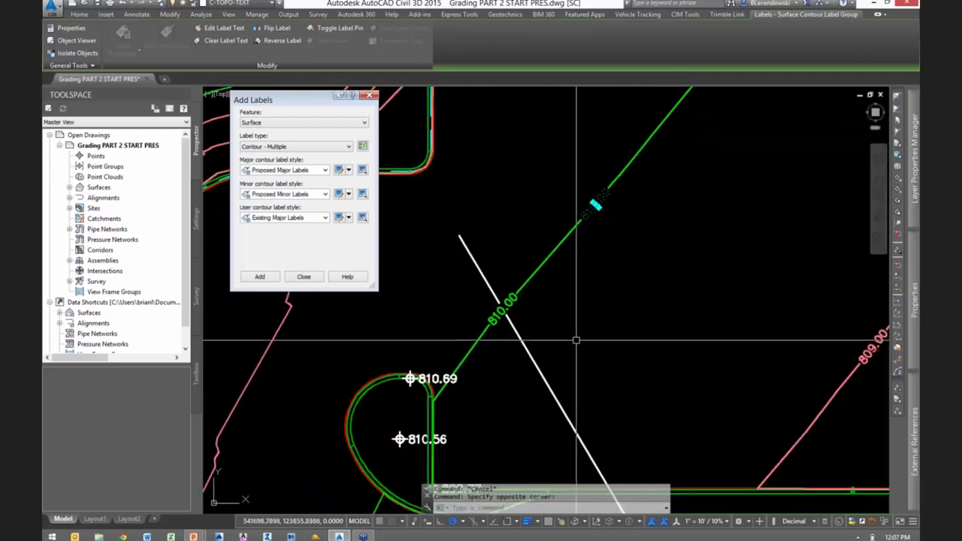
scroll(600, 200, "up", 1)
scroll(600, 200, "up", 3)
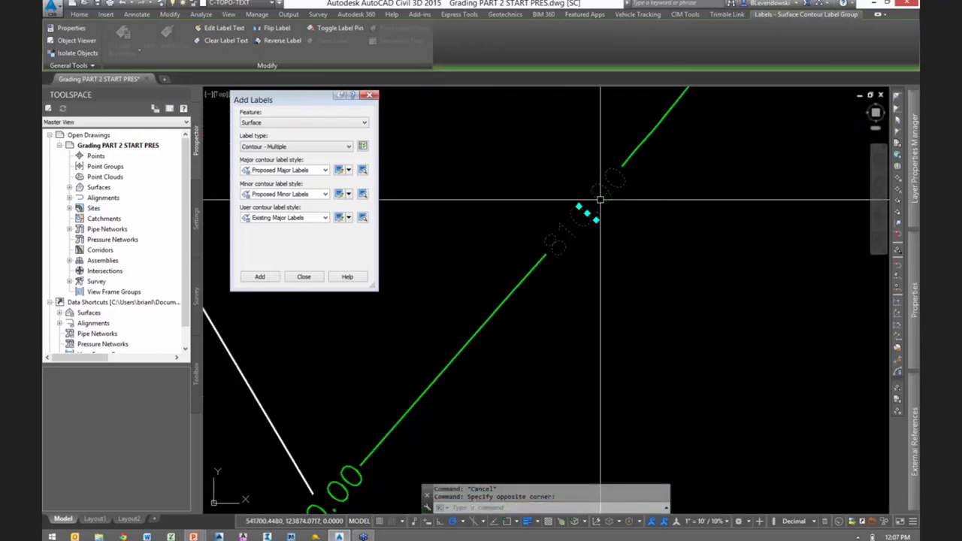
left_click(596, 219)
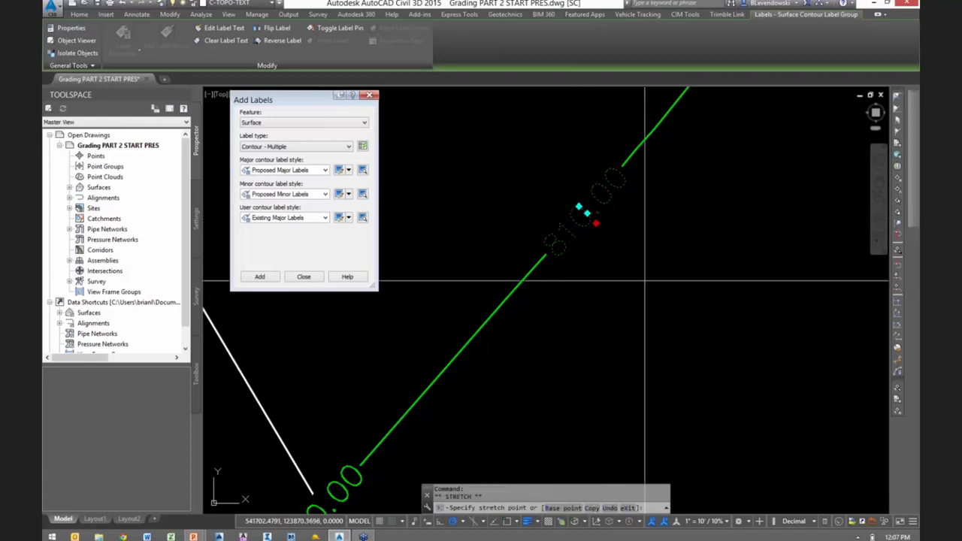
scroll(619, 258, "down", 4)
middle_click_drag(679, 301, 541, 284)
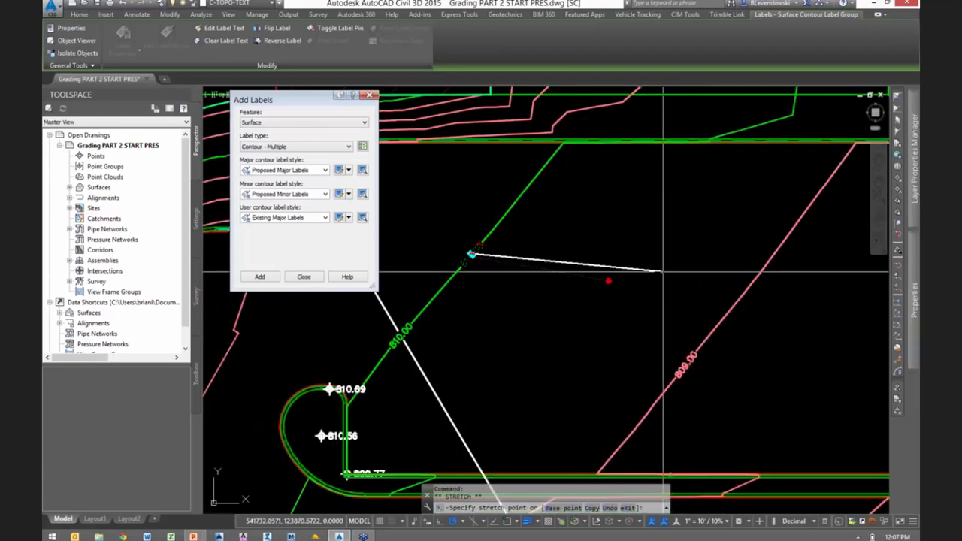
key("Escape")
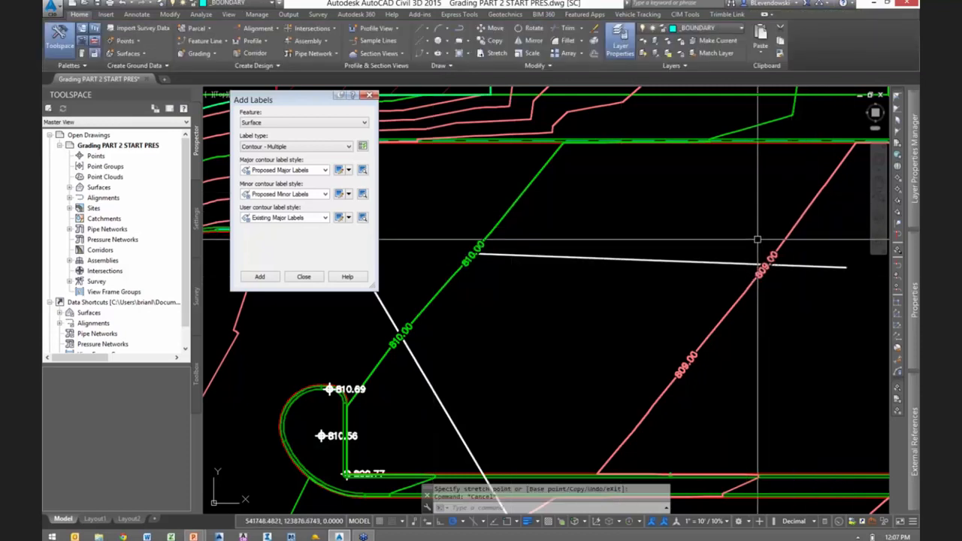
- Shorten the upper 810.00 label's stretched line back so it crosses only the green major contour
scroll(547, 295, "up", 4)
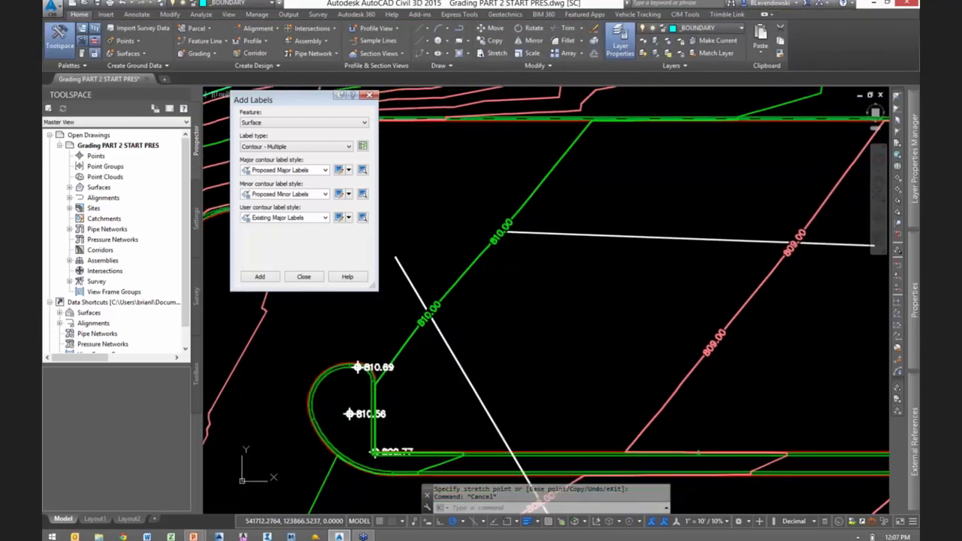
left_click(547, 236)
scroll(509, 286, "down", 3)
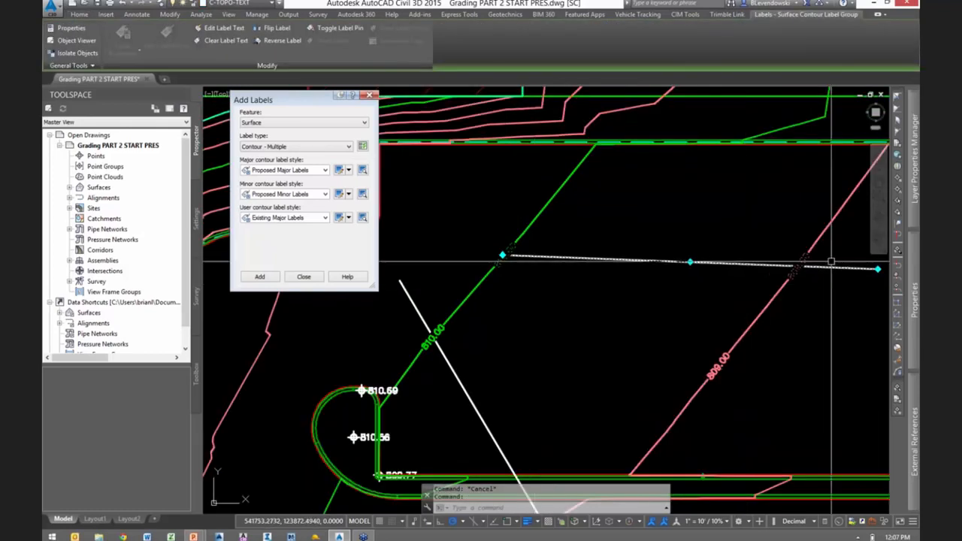
left_click(877, 269)
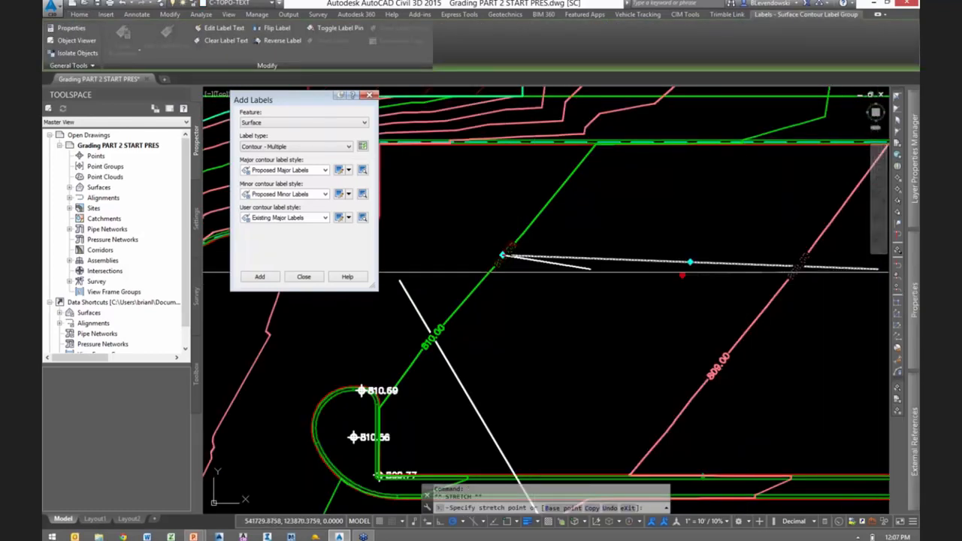
scroll(511, 260, "up", 3)
scroll(500, 248, "up", 1)
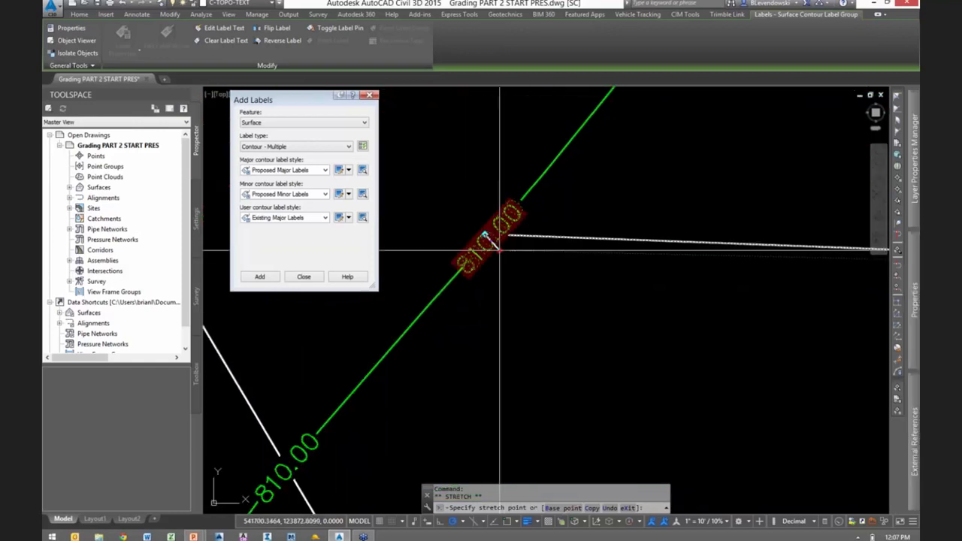
left_click(499, 250)
scroll(496, 241, "up", 1)
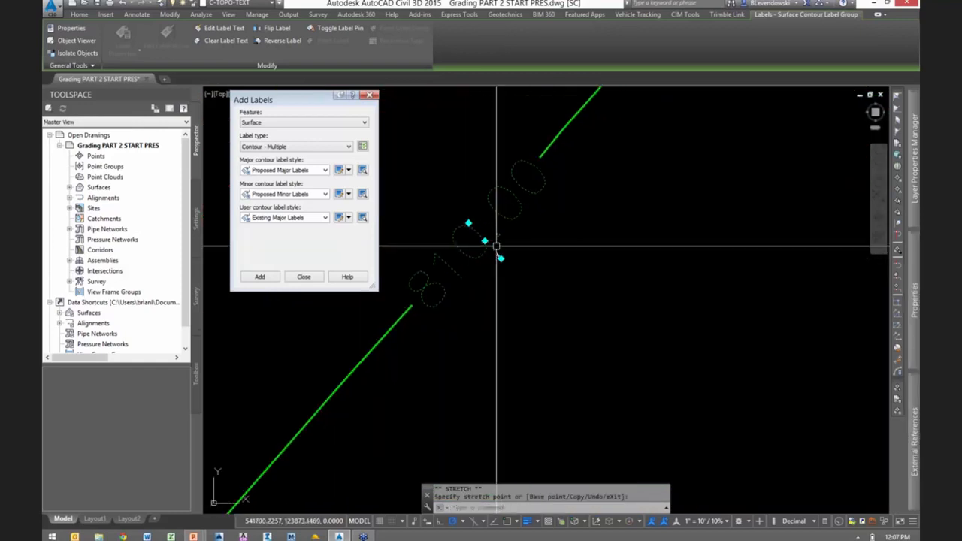
scroll(510, 262, "down", 6)
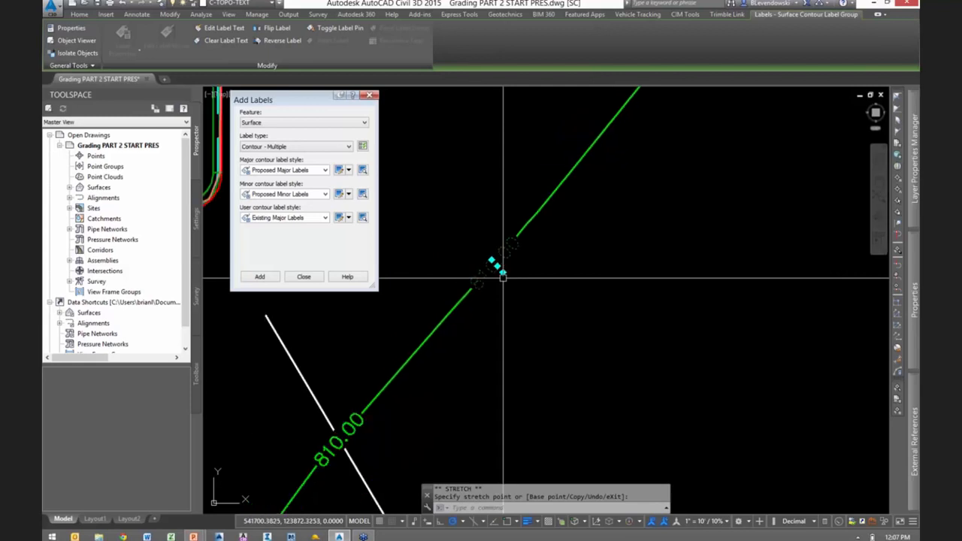
scroll(528, 275, "down", 1)
key("Escape")
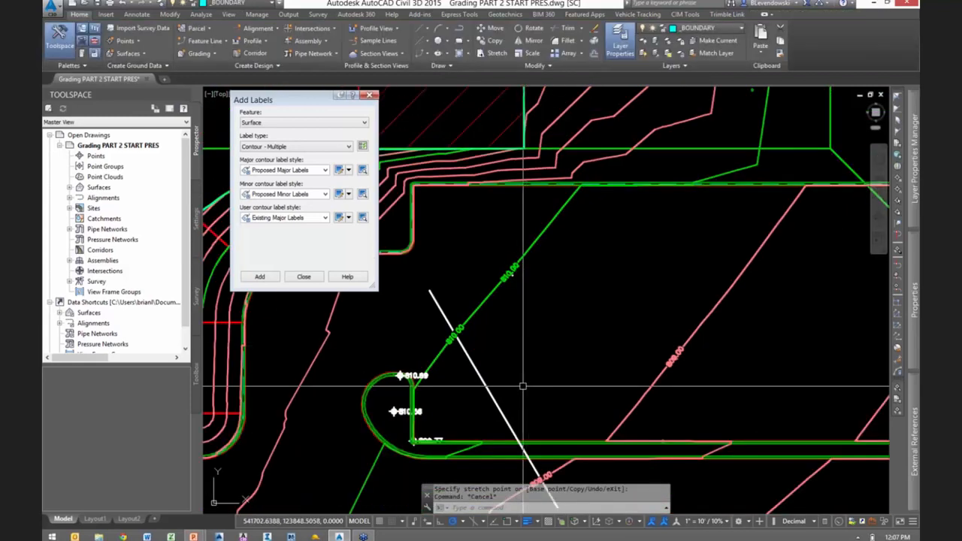
- Set Display Contour Label Line to False for the diagonal contour label line crossing the island
middle_click_drag(522, 386, 526, 311)
key("Escape")
left_click(479, 284)
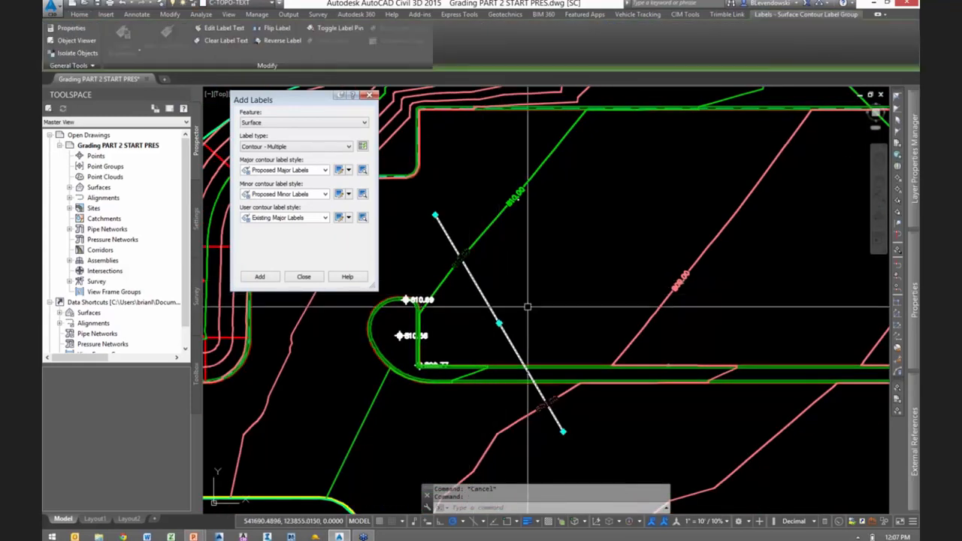
mouse_move(913, 299)
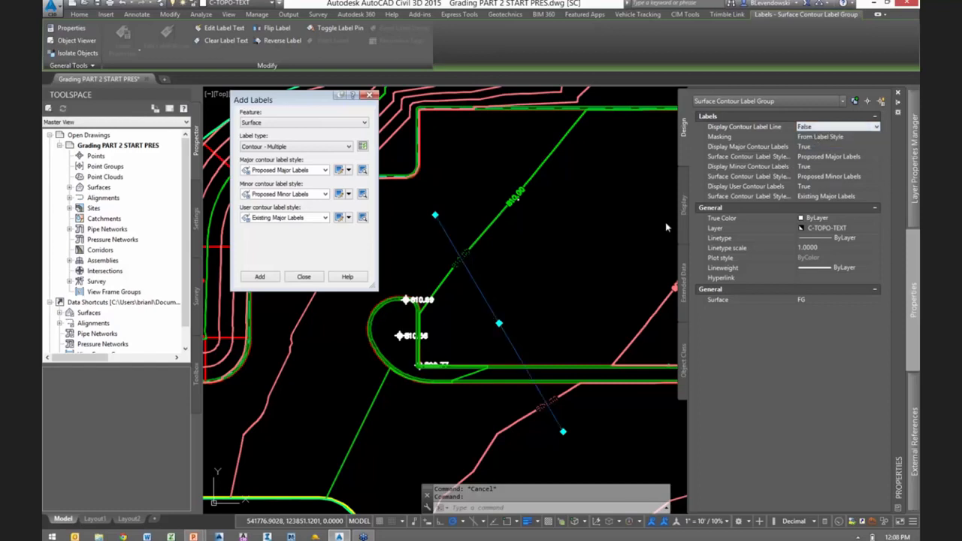
key("Escape")
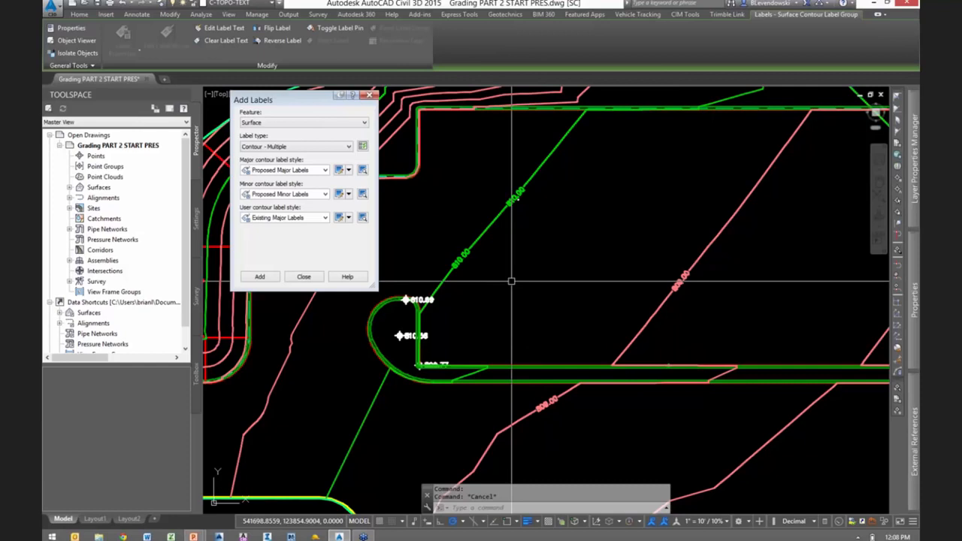
- Select the lower 810.00 label to view its hidden contour label line and grips, and clear the selection
left_click(461, 258)
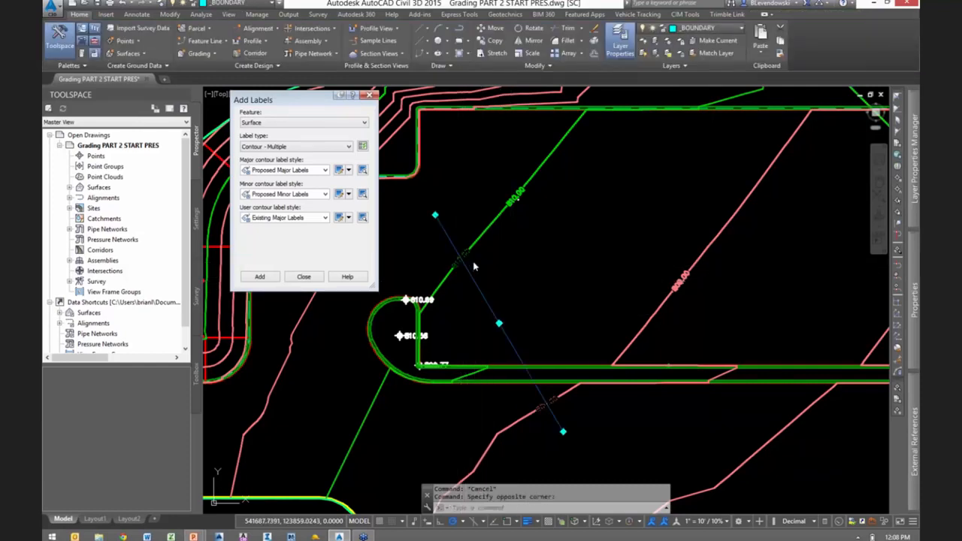
middle_click_drag(494, 283, 575, 275)
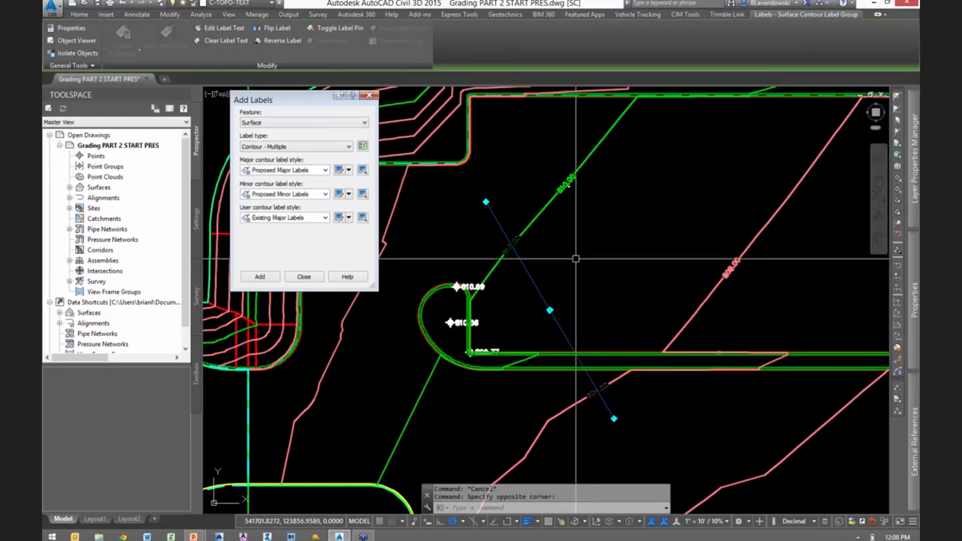
key("Escape")
- Finish adding surface labels by closing the Add Labels dialog
scroll(557, 254, "up", 3)
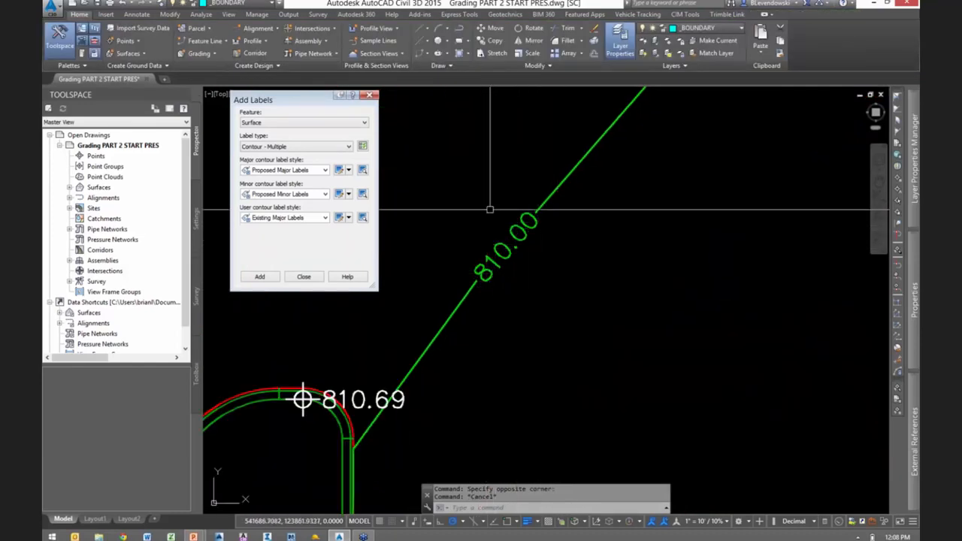
middle_click_drag(614, 269, 635, 307)
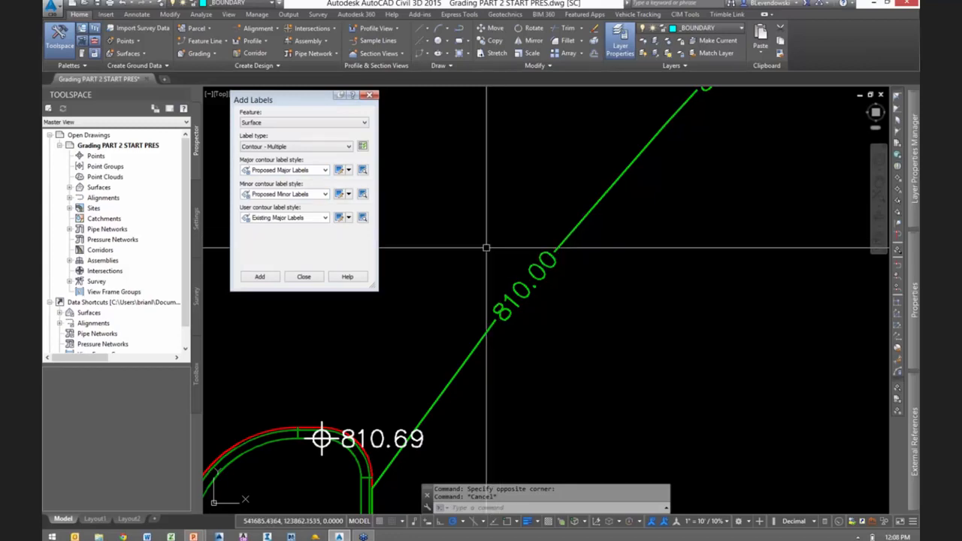
key("Escape")
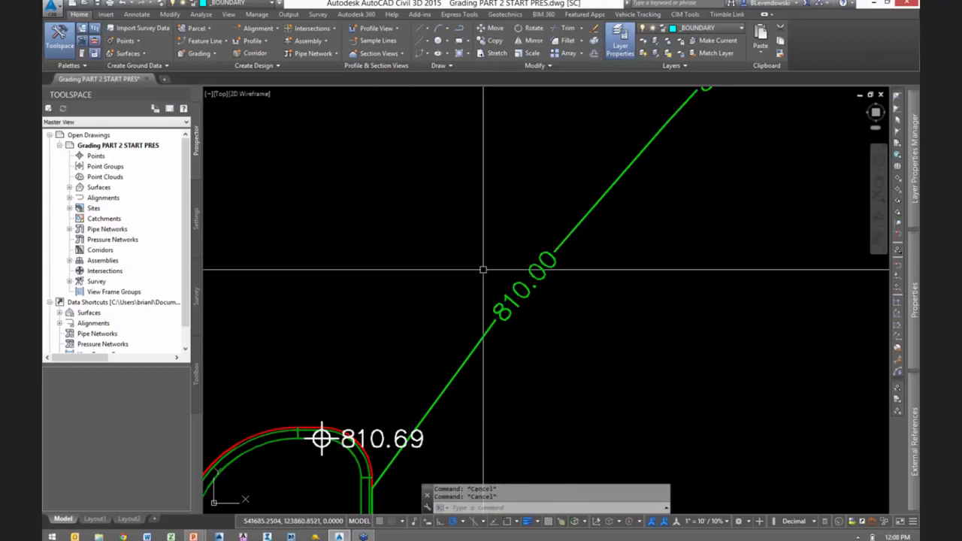
- Open the Grading Creation Tools and move the toolbar clear of the island's curb end
scroll(421, 263, "down", 5)
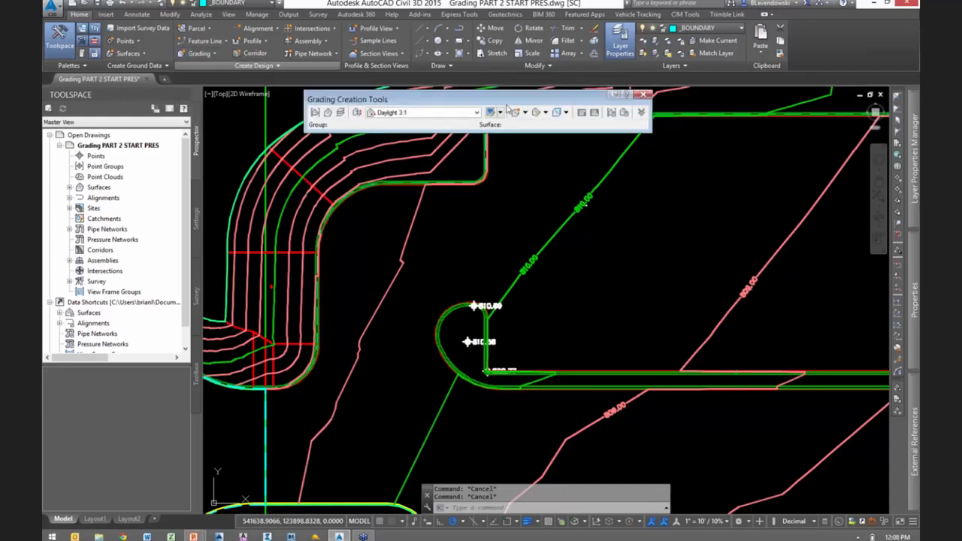
left_click_drag(490, 98, 551, 104)
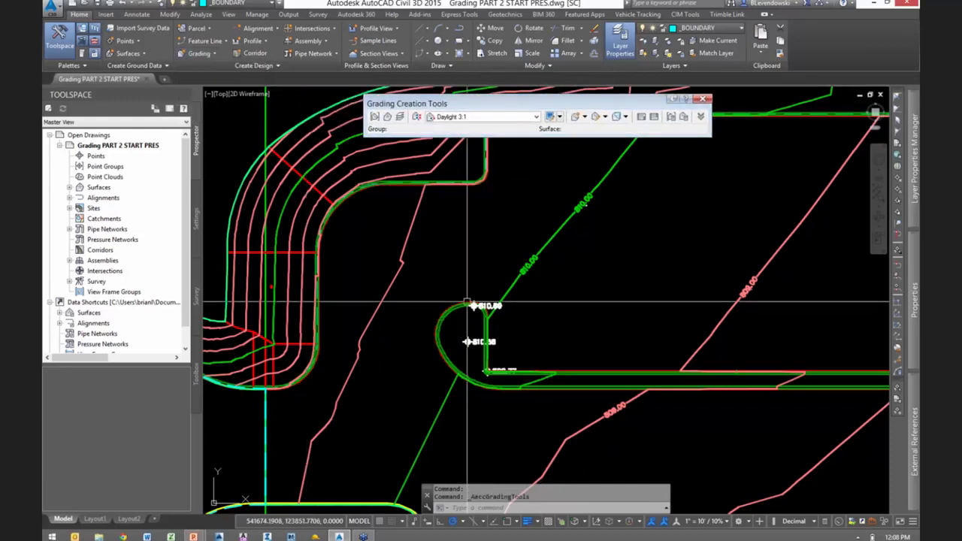
scroll(485, 307, "up", 6)
scroll(495, 308, "up", 6)
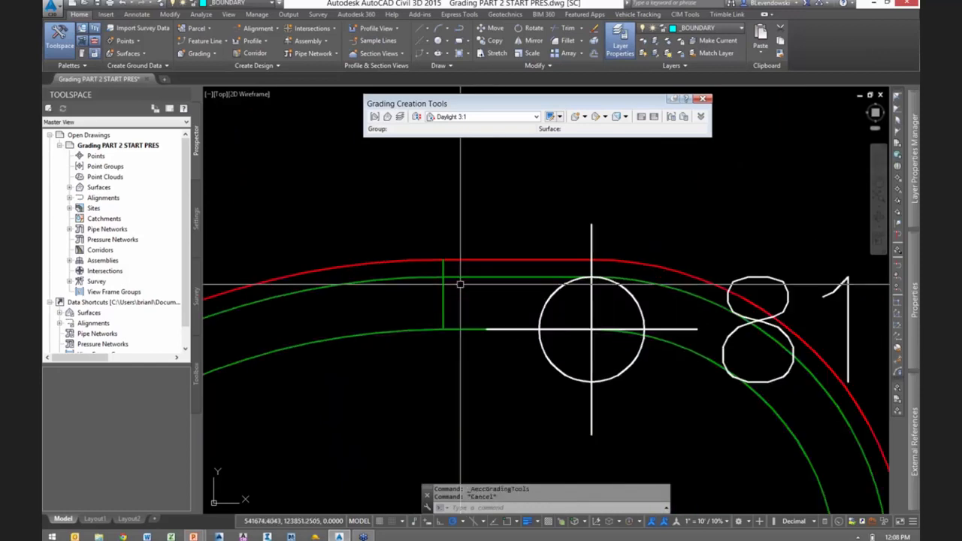
key("Escape")
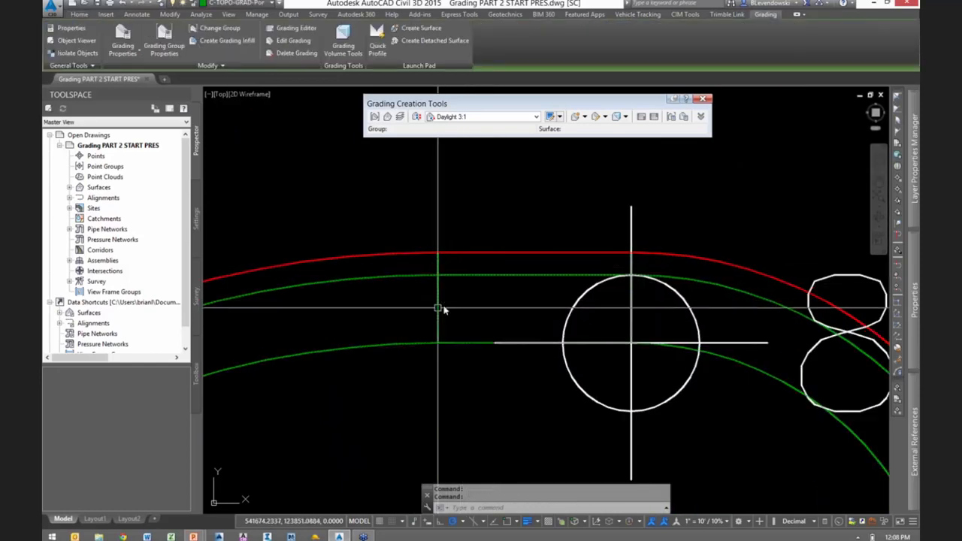
- Open the island's curb gradings in the Object Viewer and tilt the model into a 3D view from the southwest
left_click(439, 307)
right_click(483, 197)
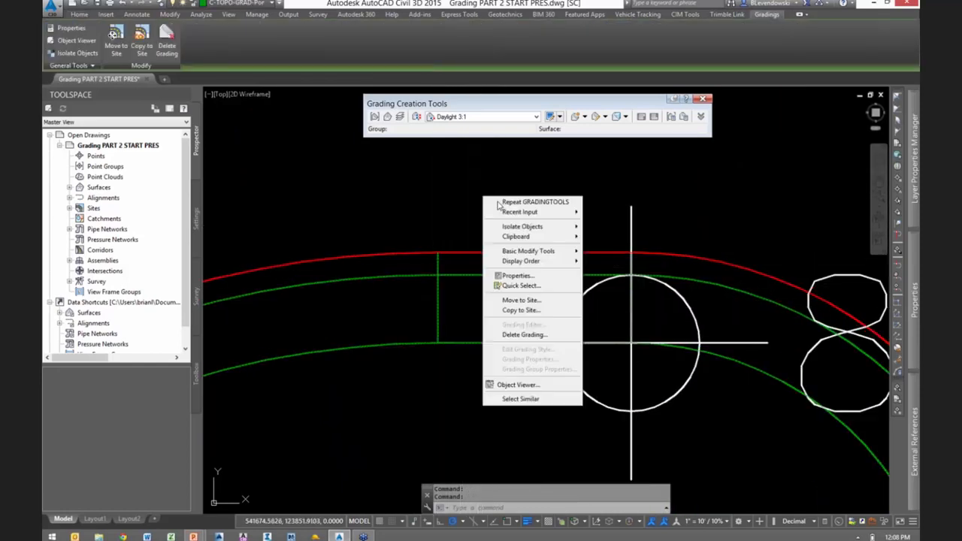
left_click(519, 385)
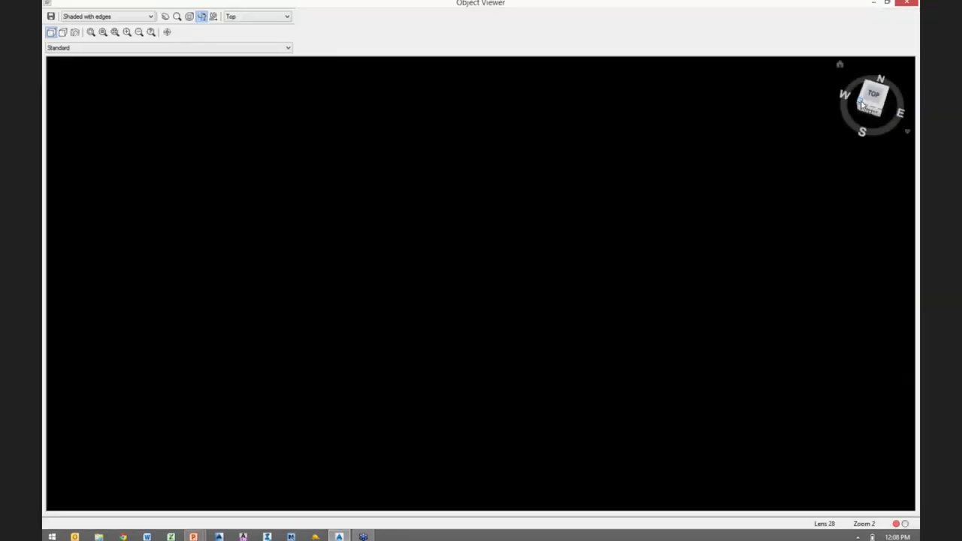
left_click_drag(865, 105, 644, 256)
scroll(638, 226, "up", 2)
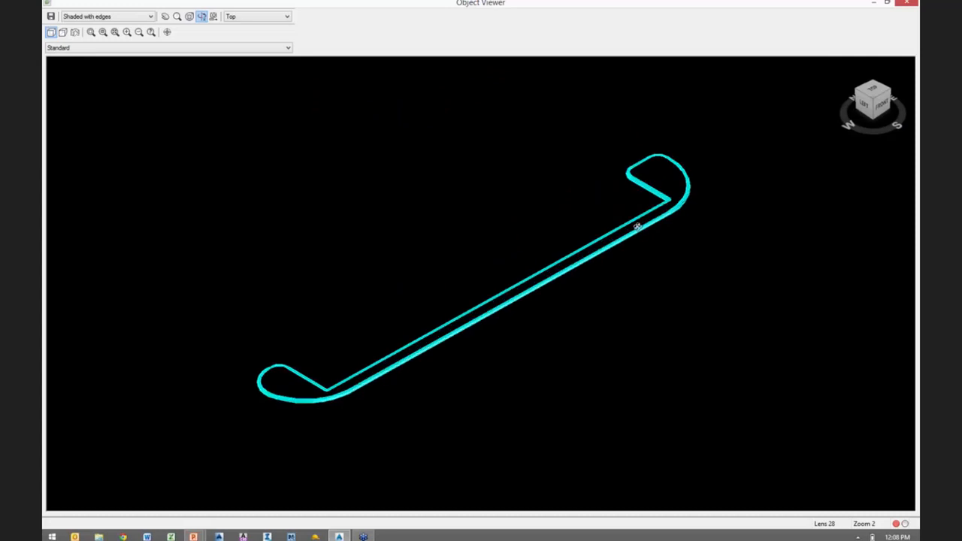
scroll(719, 180, "up", 2)
scroll(508, 254, "up", 4)
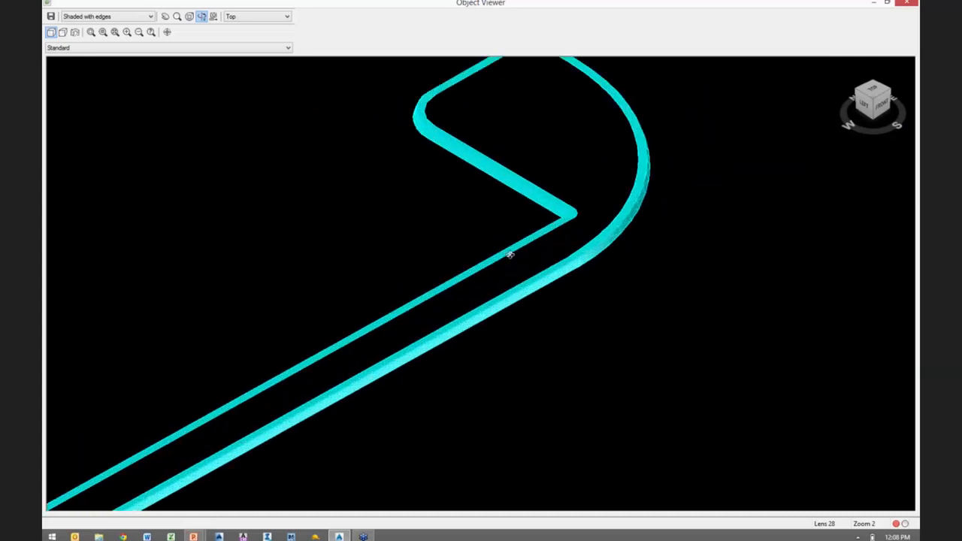
- Examine the curb face and top around the island's small rounded corner in 3D, and close the viewer
scroll(510, 255, "up", 2)
middle_click_drag(550, 187, 531, 395)
scroll(325, 224, "up", 1)
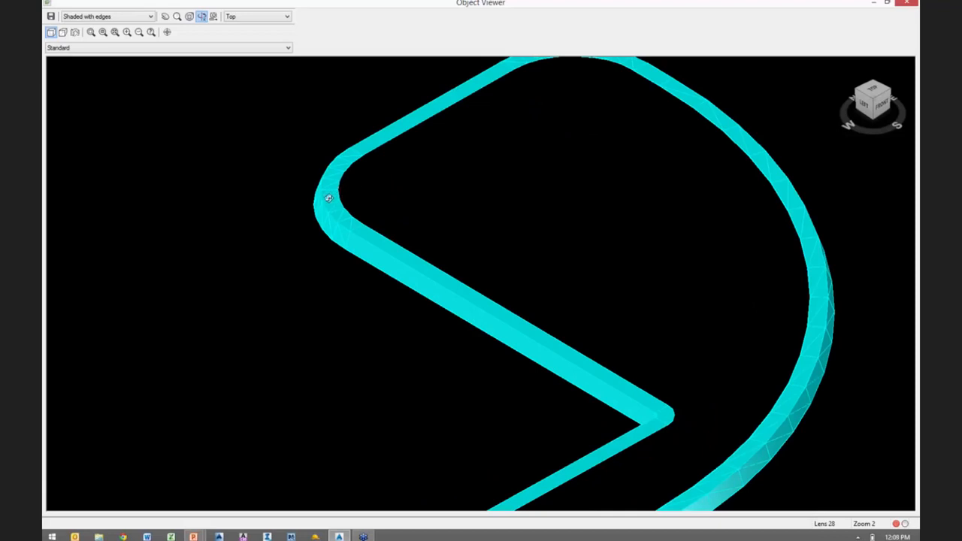
scroll(328, 198, "up", 2)
middle_click_drag(376, 275, 449, 317)
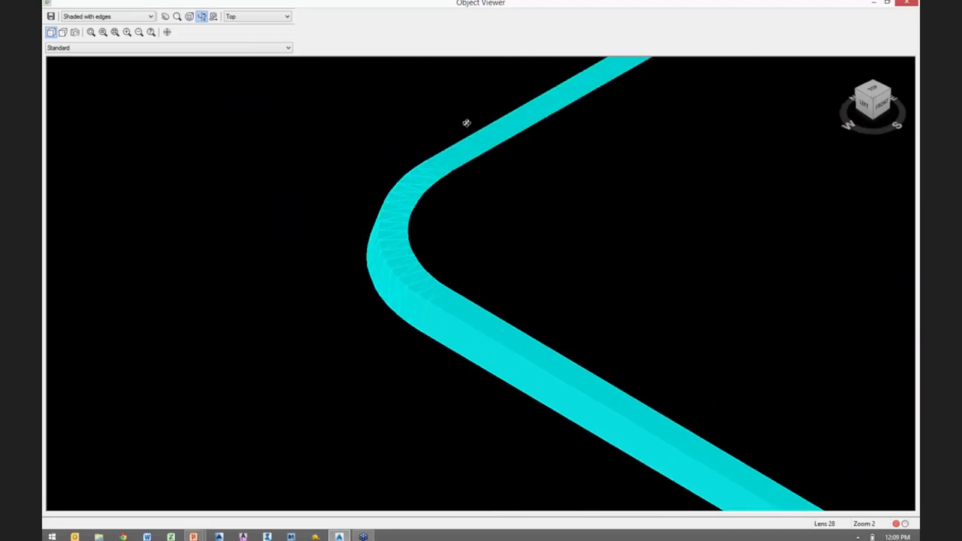
key("Escape")
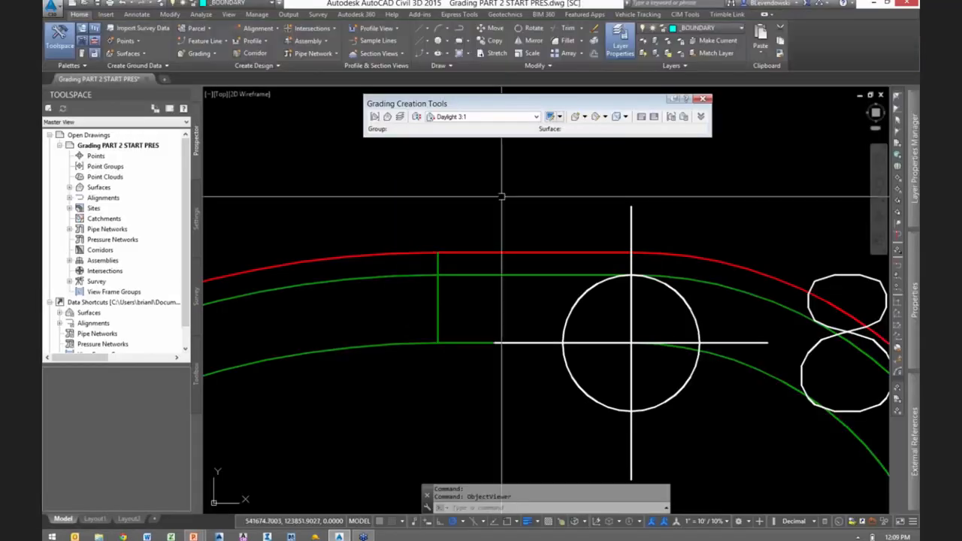
- Select the Sites criteria set and make Curb Face the current grading criteria
left_click(417, 116)
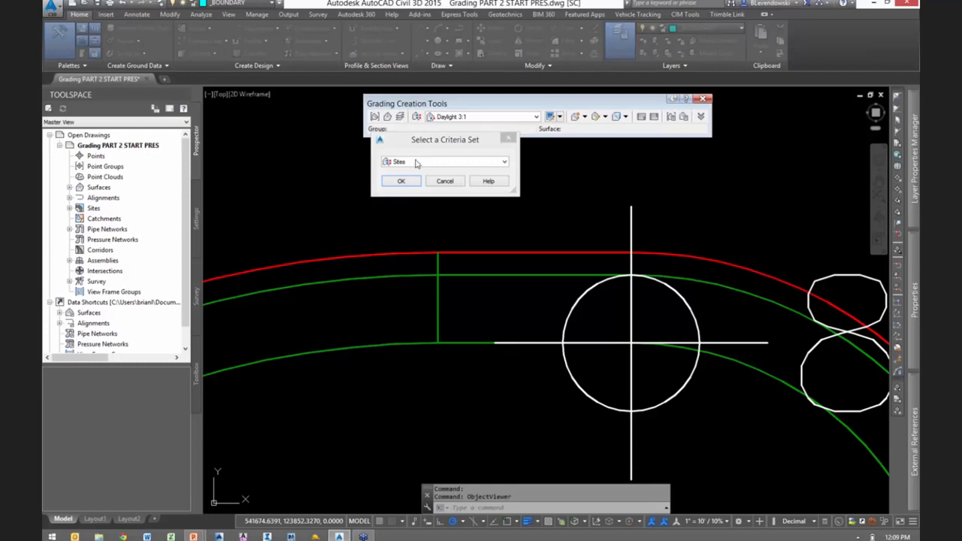
left_click(418, 162)
left_click(410, 171)
left_click(400, 181)
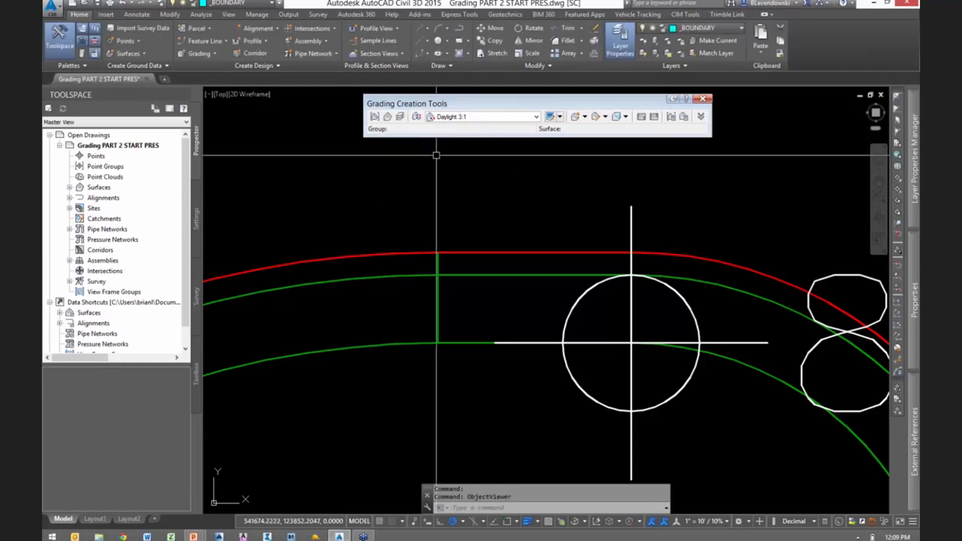
left_click(466, 116)
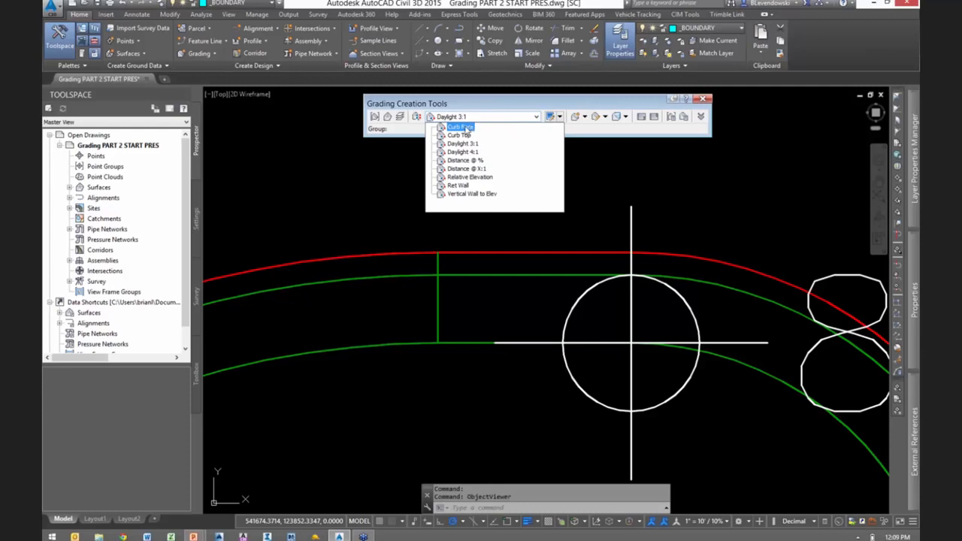
left_click(463, 127)
- Start a new grading criteria and name it CURB FACE 2
left_click_drag(502, 103, 464, 104)
left_click(521, 116)
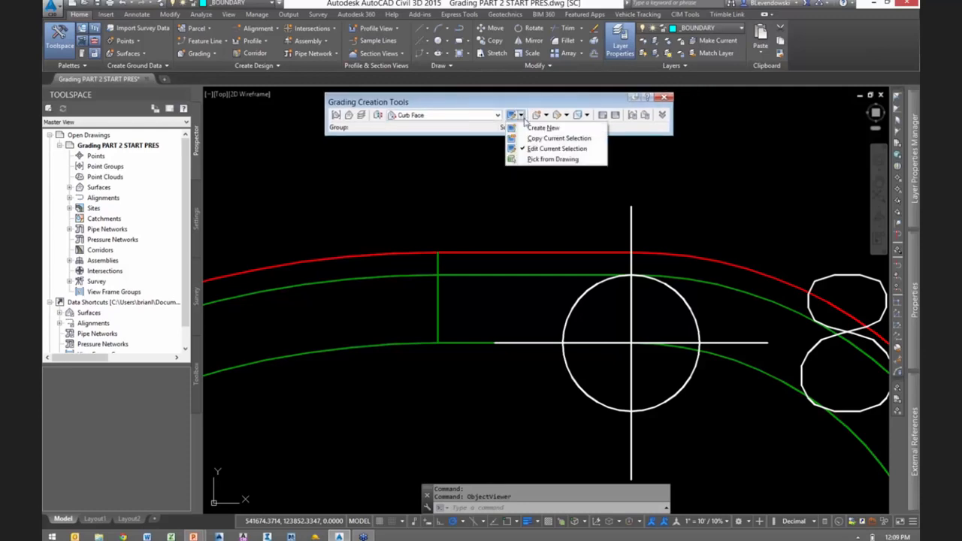
left_click(537, 130)
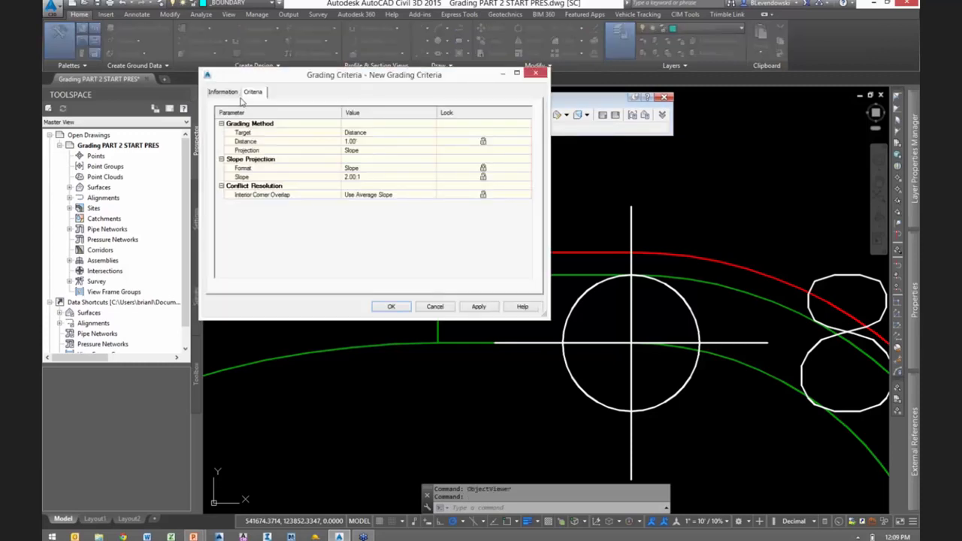
triple_click(208, 119)
type("CURB FACE 2")
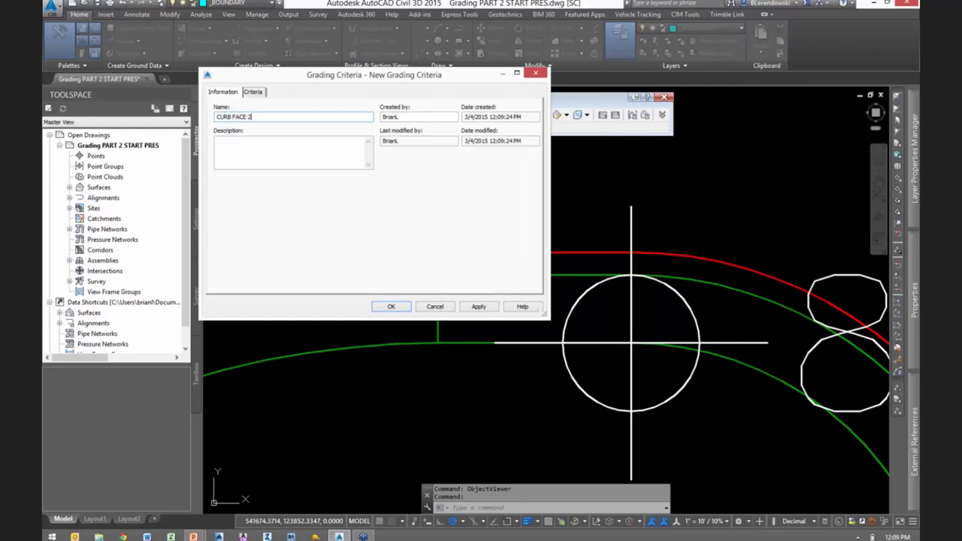
- Set the CURB FACE 2 grading target to Relative Elevation with a value of 0.50'
left_click(254, 93)
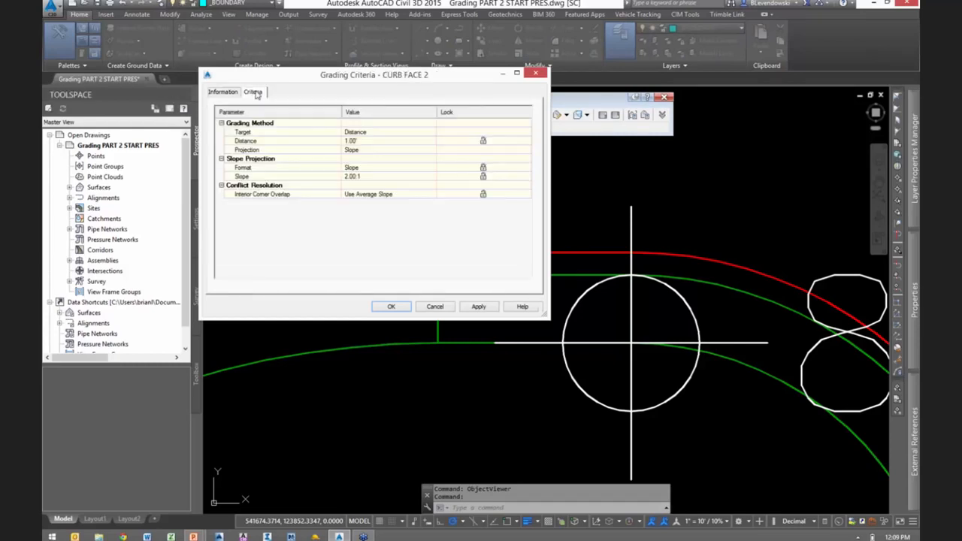
left_click(317, 134)
left_click(399, 132)
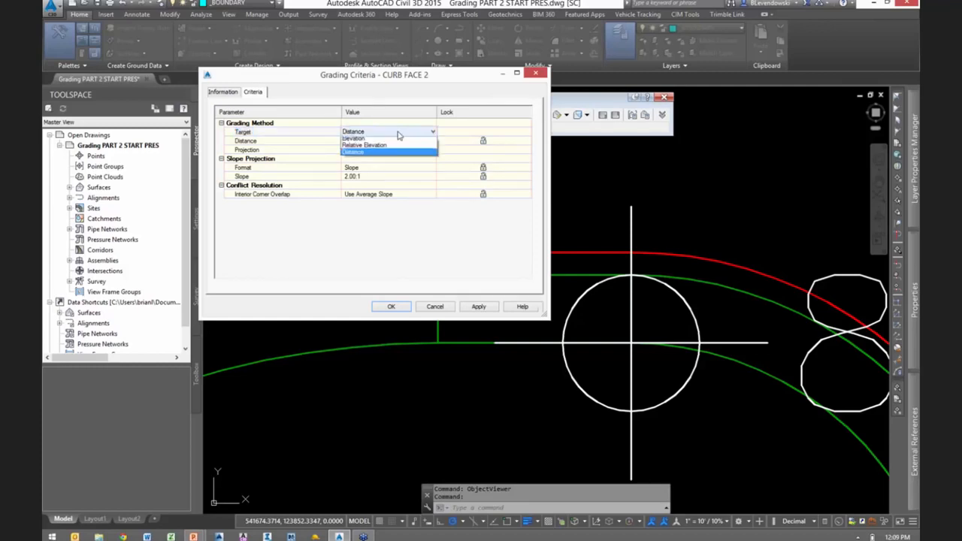
left_click(369, 155)
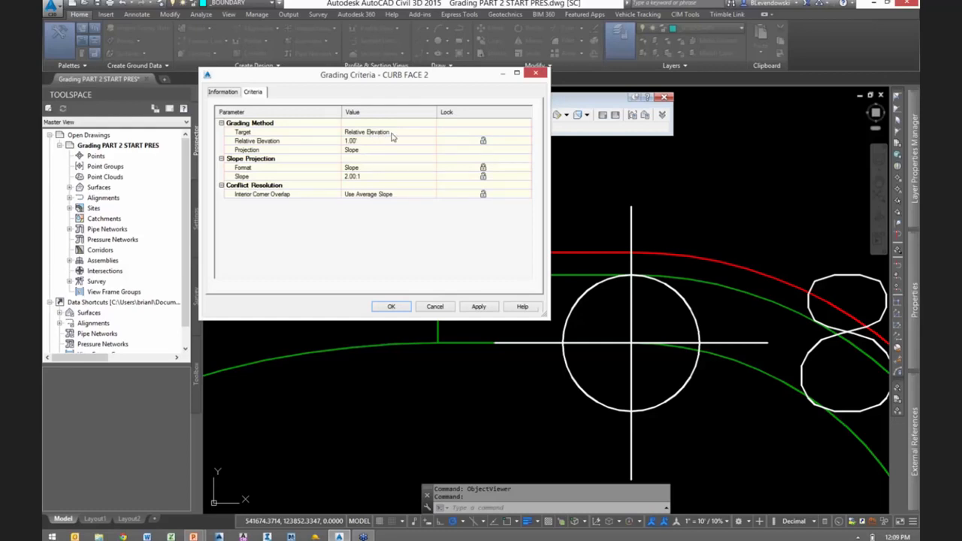
left_click(378, 143)
key("BackSpace")
type(".5")
- Set the slope of the CURB FACE 2 criteria to 0.33:1
left_click(299, 170)
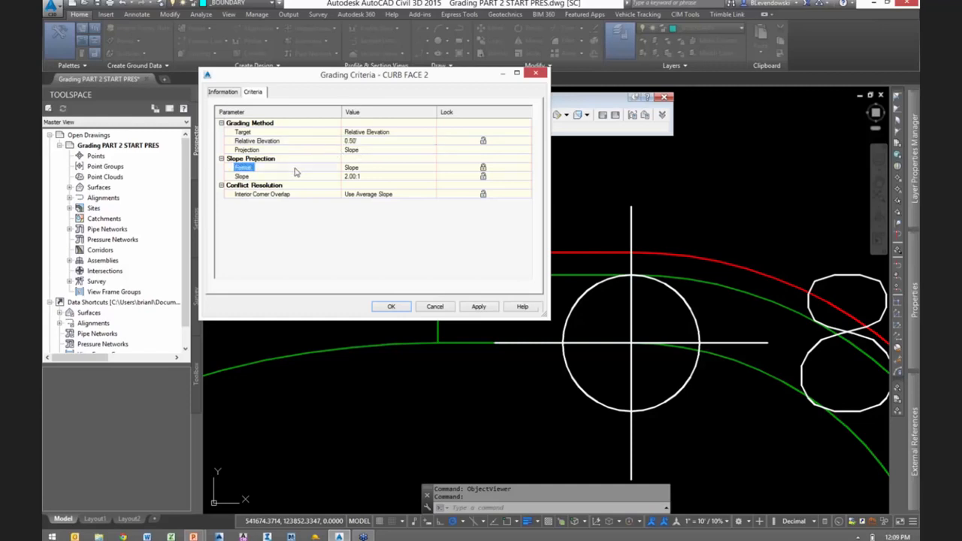
left_click(372, 179)
key("BackSpace")
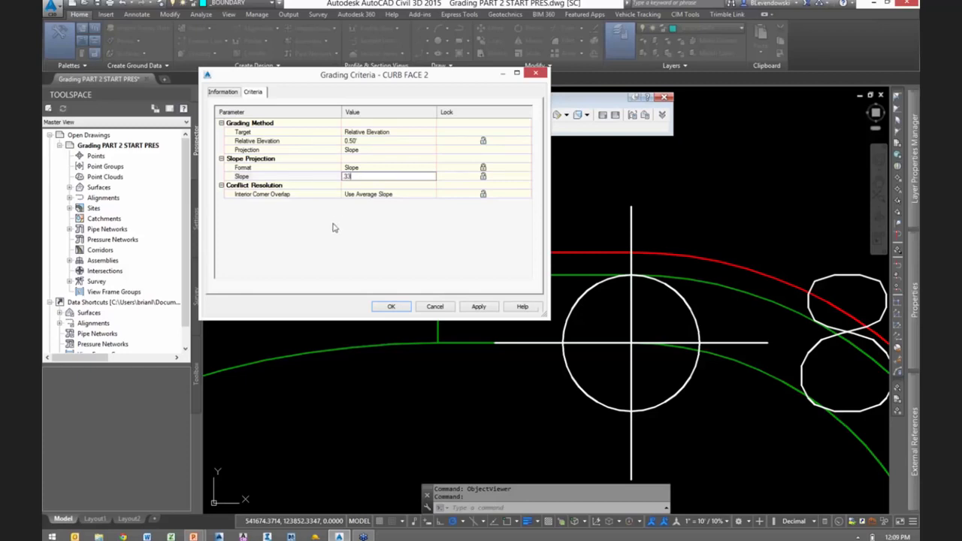
type(".33")
key("Return")
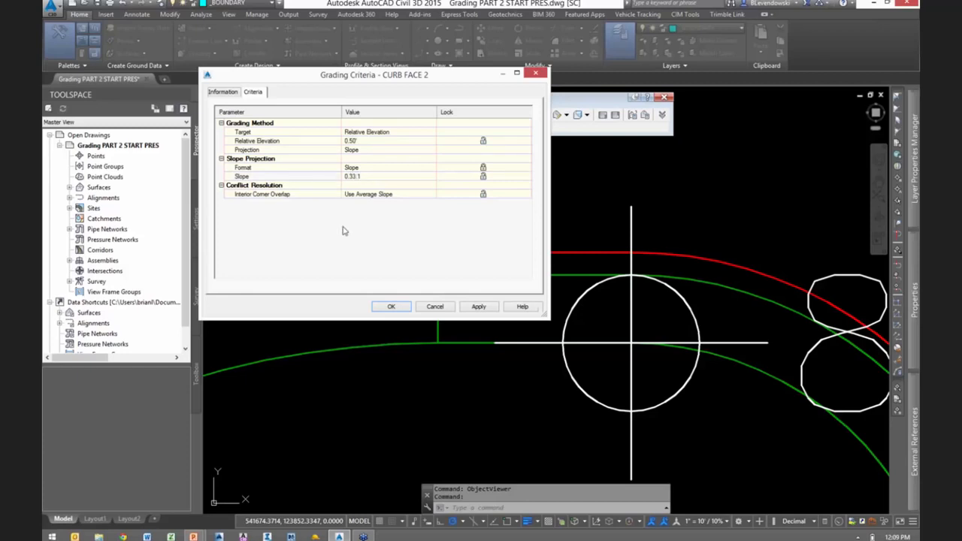
- Set the CURB FACE 2 slope to 0, and re-enter it as 0.33:1
left_click(372, 178)
key("BackSpace")
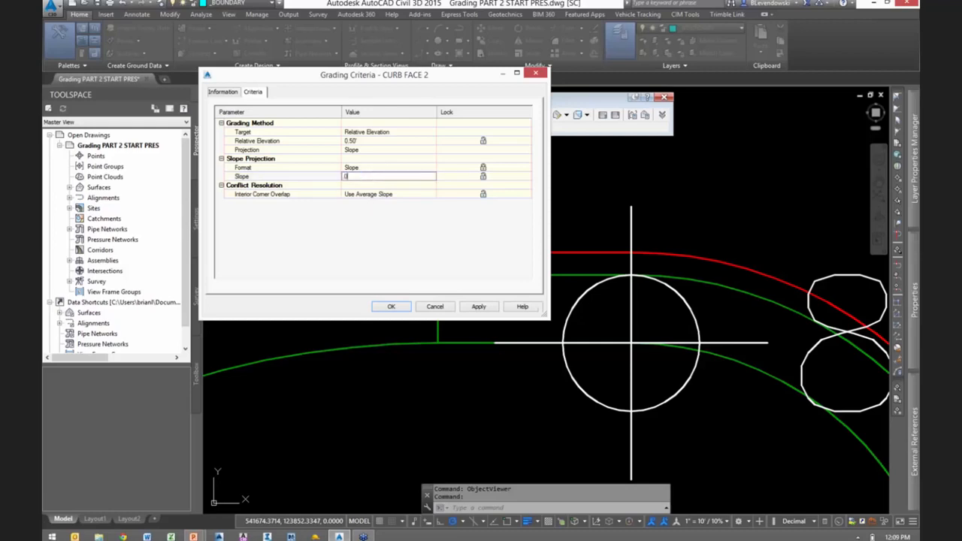
key("Return")
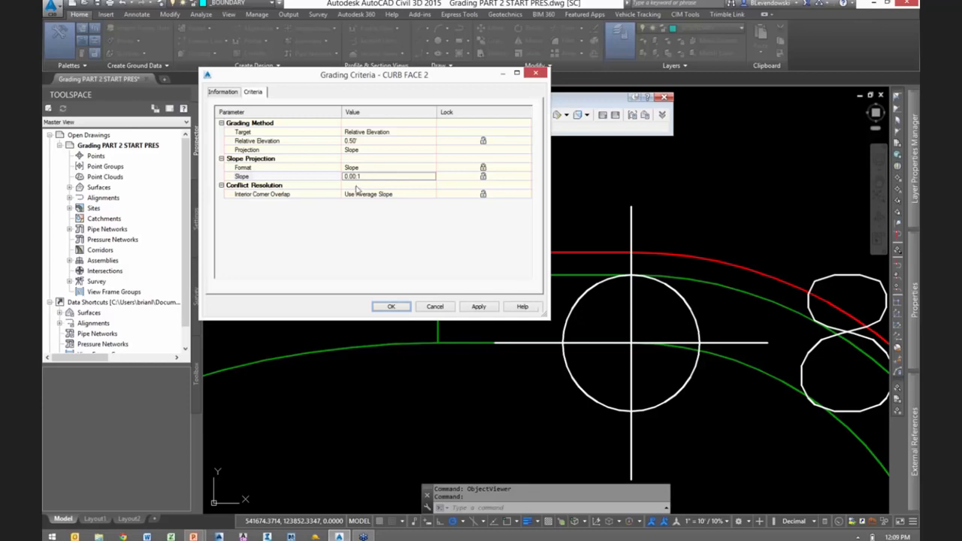
left_click(365, 176)
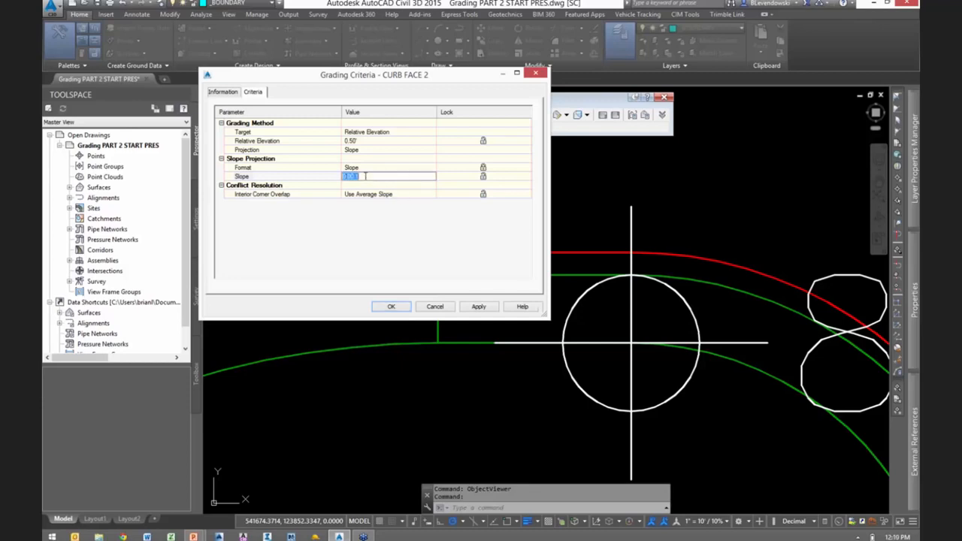
type("33")
key("Return")
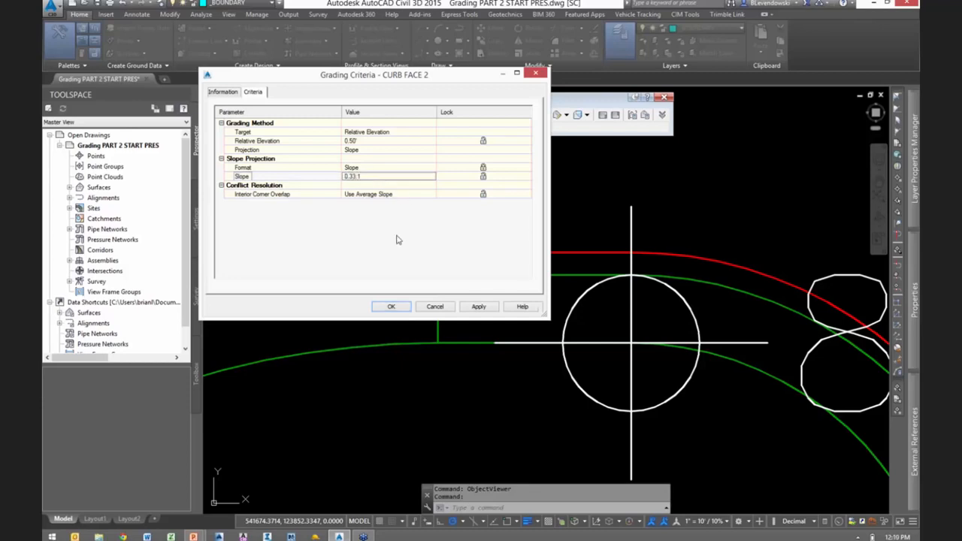
- Check the lock options for relative elevation, slope and interior corner overlap, and discard the CURB FACE 2 criteria
left_click(485, 145)
left_click(484, 178)
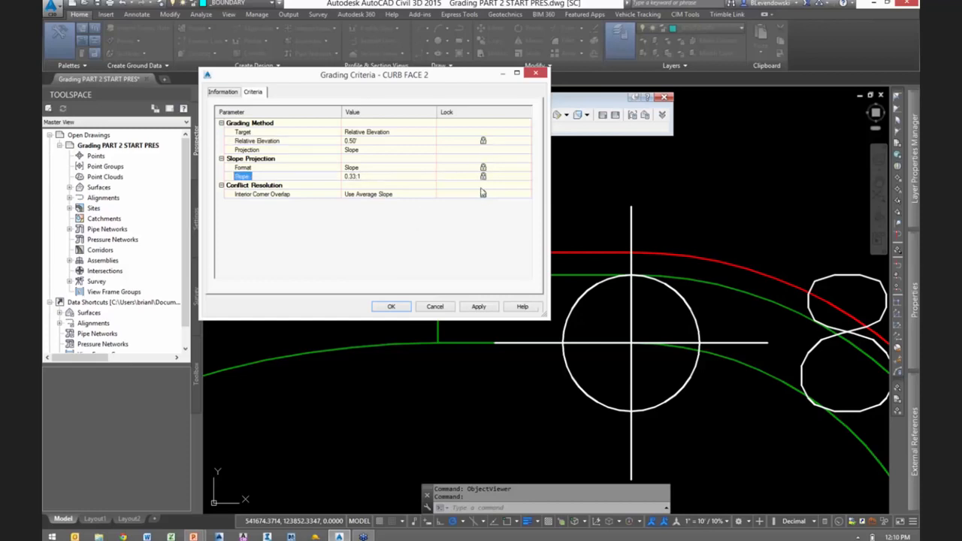
left_click(483, 194)
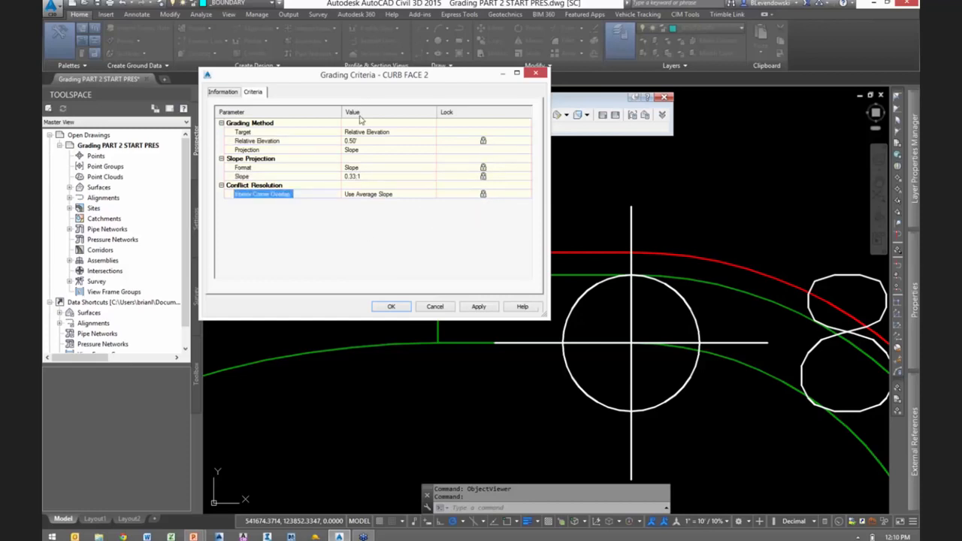
left_click_drag(370, 77, 249, 66)
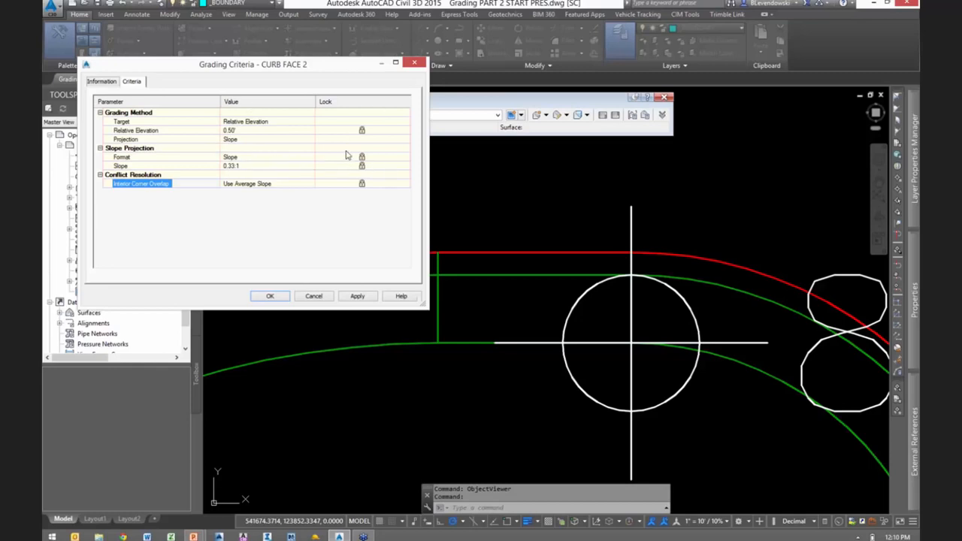
left_click(314, 296)
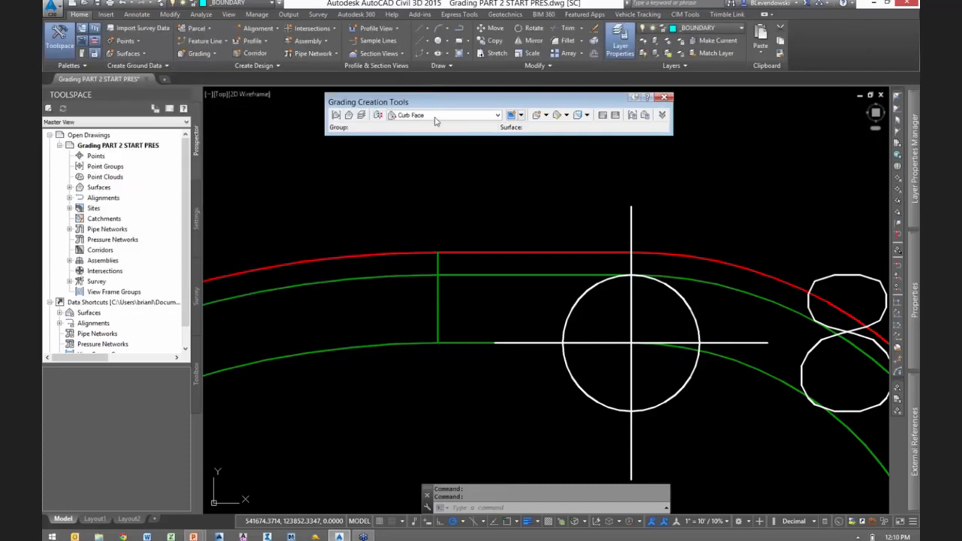
- Review the slope and other settings of the existing Curb Face criteria, and close them without making changes
left_click(521, 115)
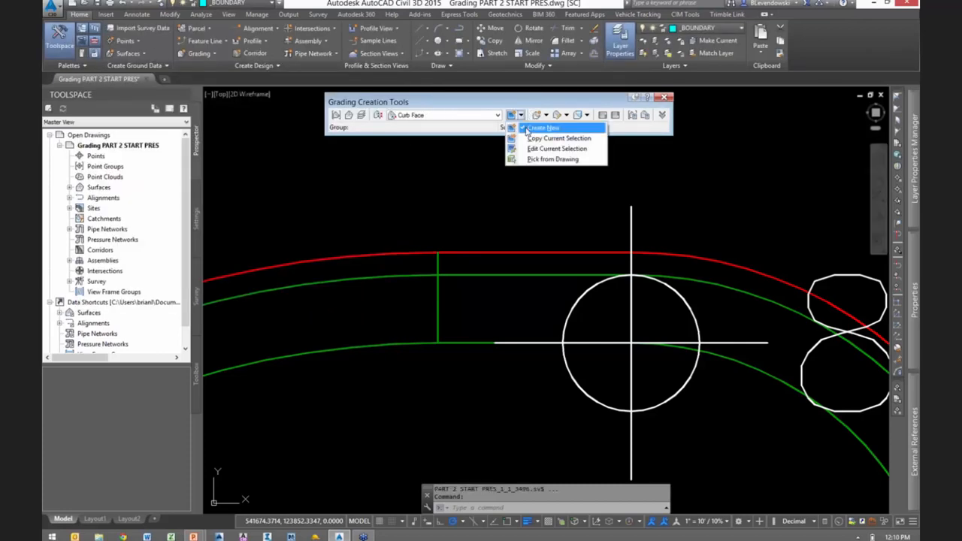
left_click(539, 154)
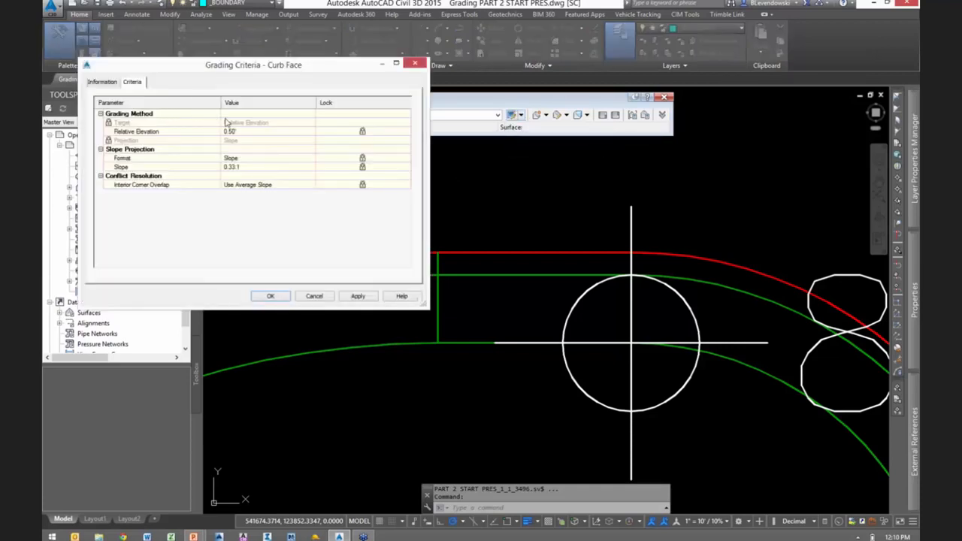
left_click(246, 167)
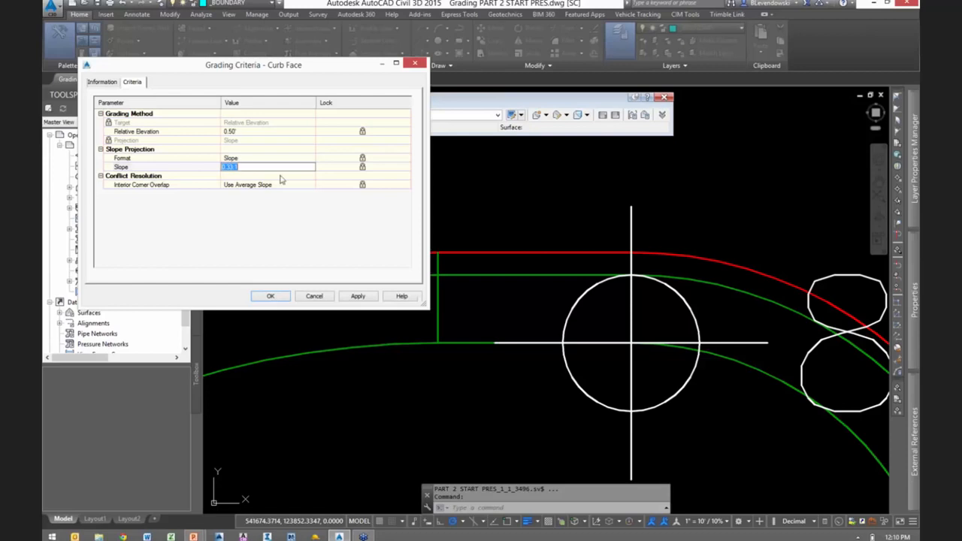
left_click(283, 229)
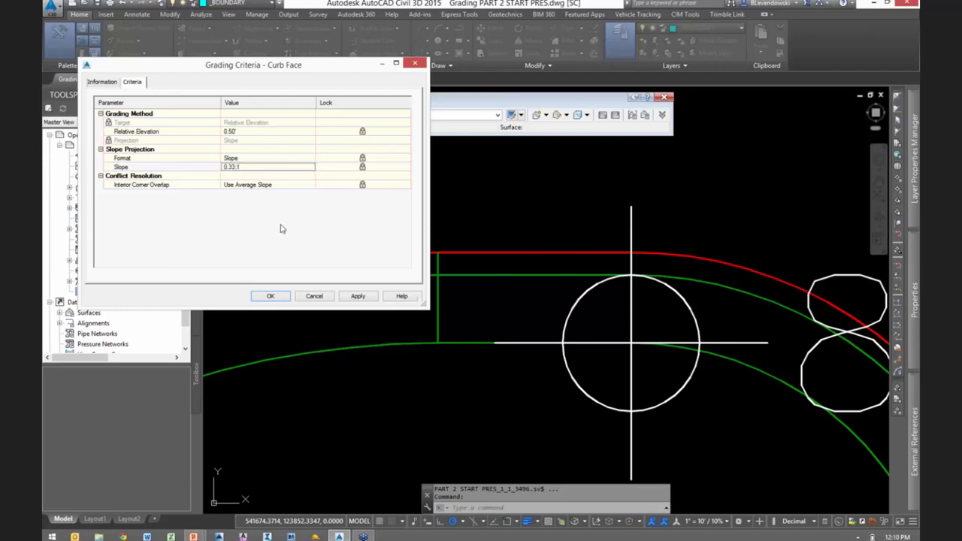
left_click(314, 297)
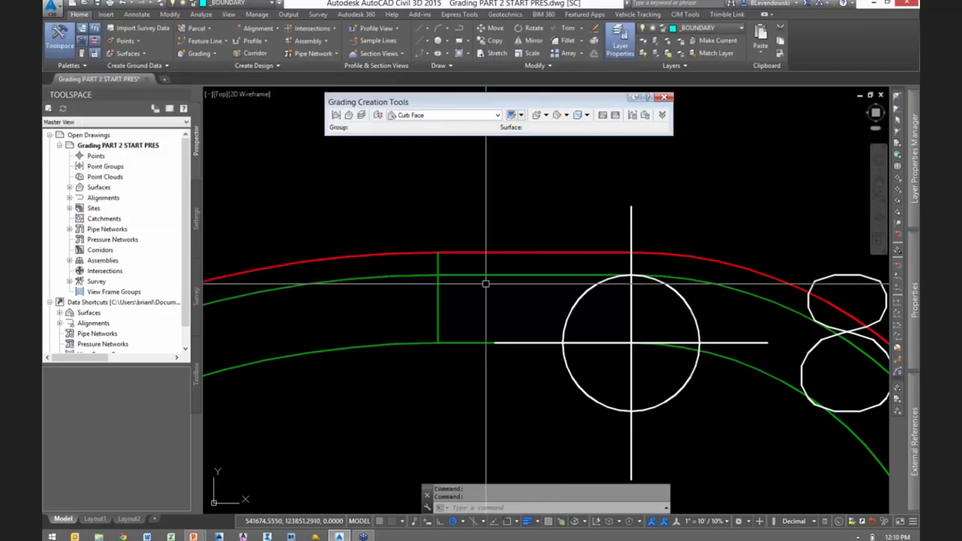
- Examine the curb feature lines and grading lines at the rounded island end near the 810.69 spot elevation
scroll(529, 246, "down", 1)
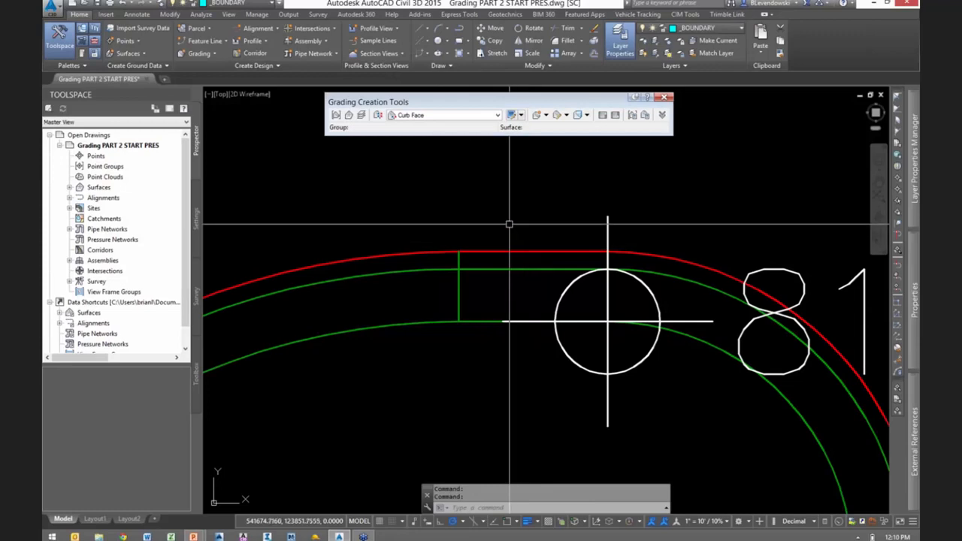
mouse_move(509, 224)
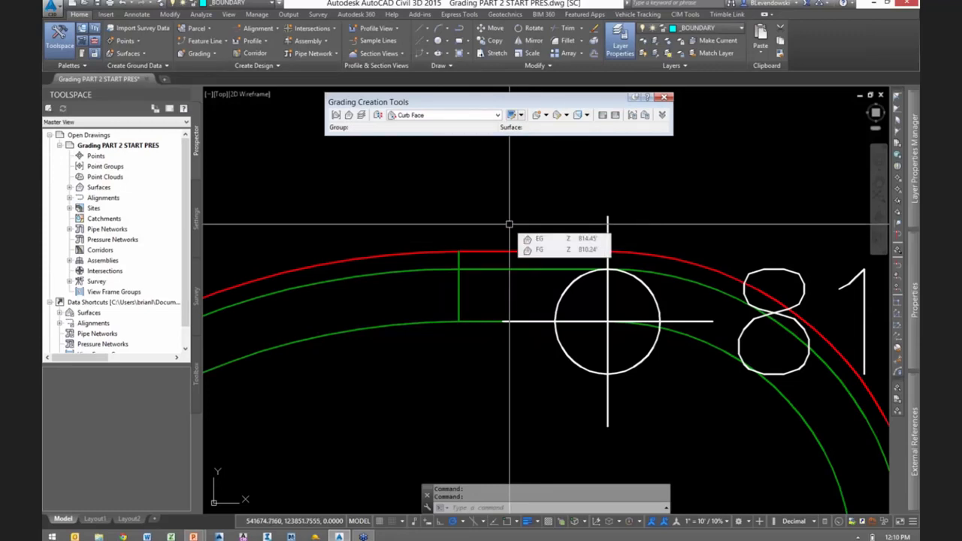
mouse_move(493, 208)
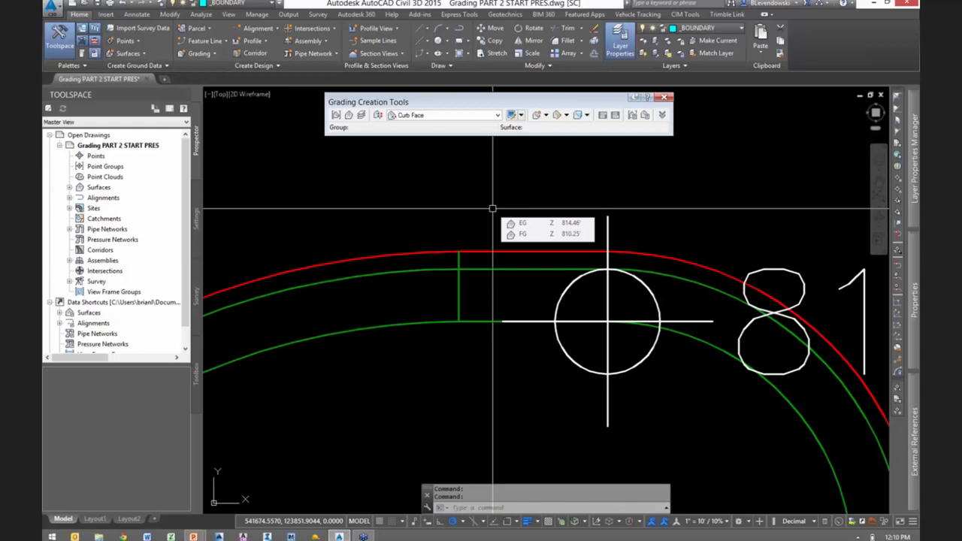
scroll(497, 294, "down", 5)
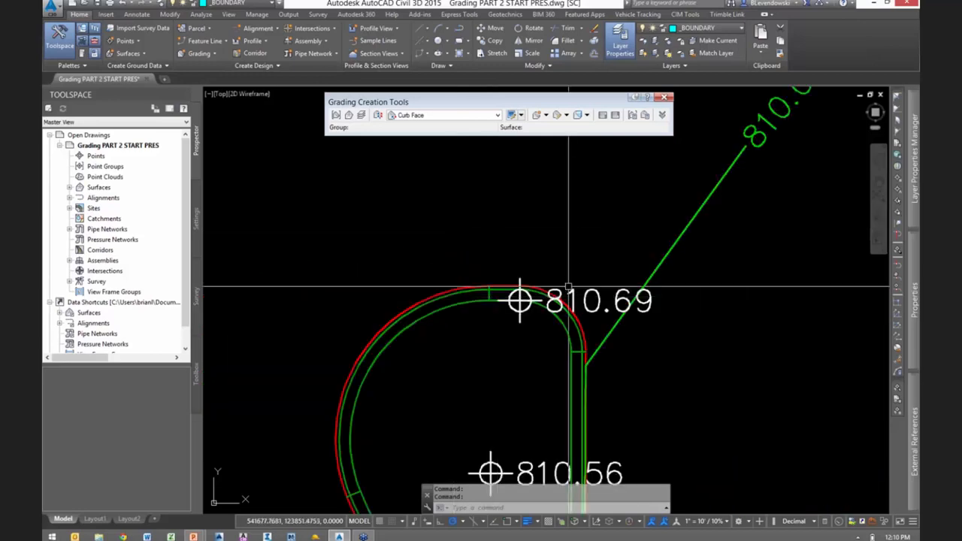
scroll(569, 286, "down", 3)
scroll(576, 287, "up", 4)
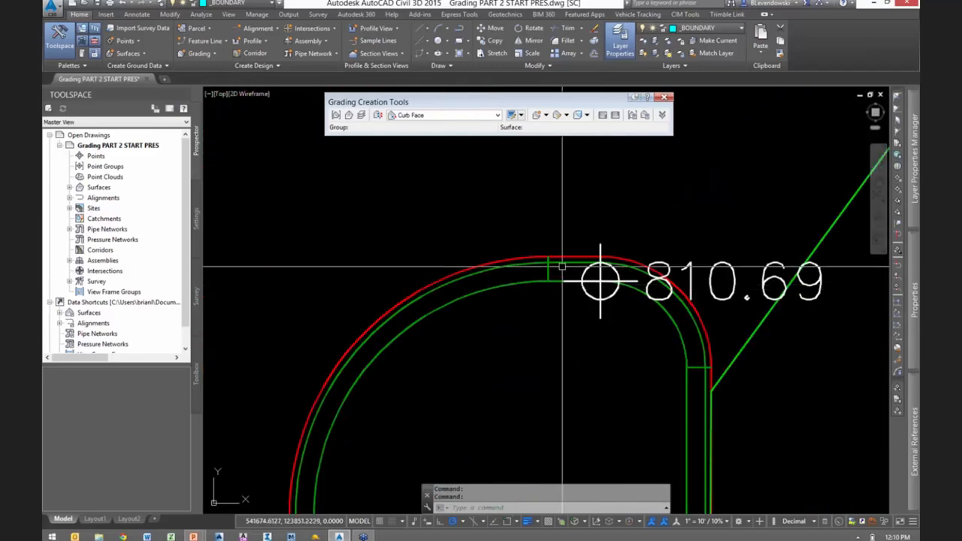
scroll(562, 267, "up", 2)
key("Escape")
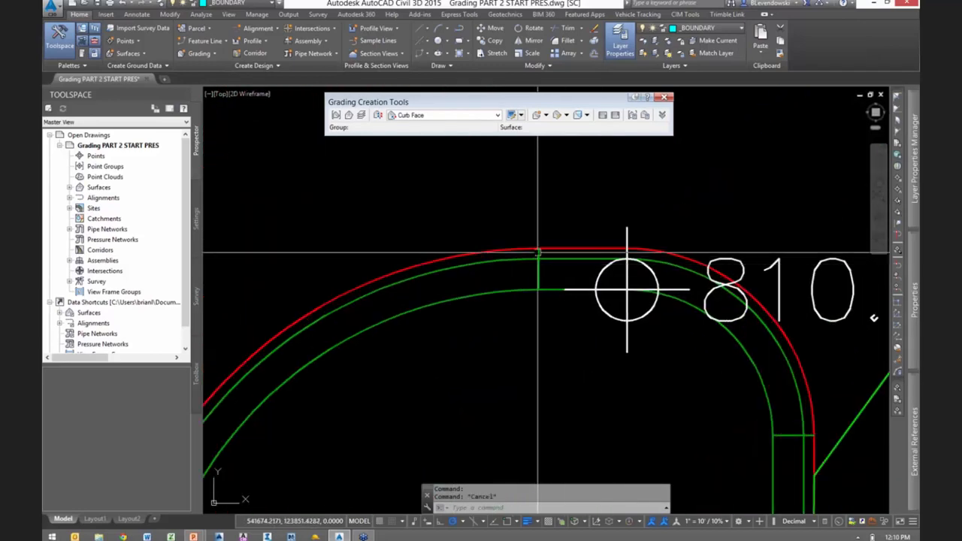
scroll(544, 250, "up", 2)
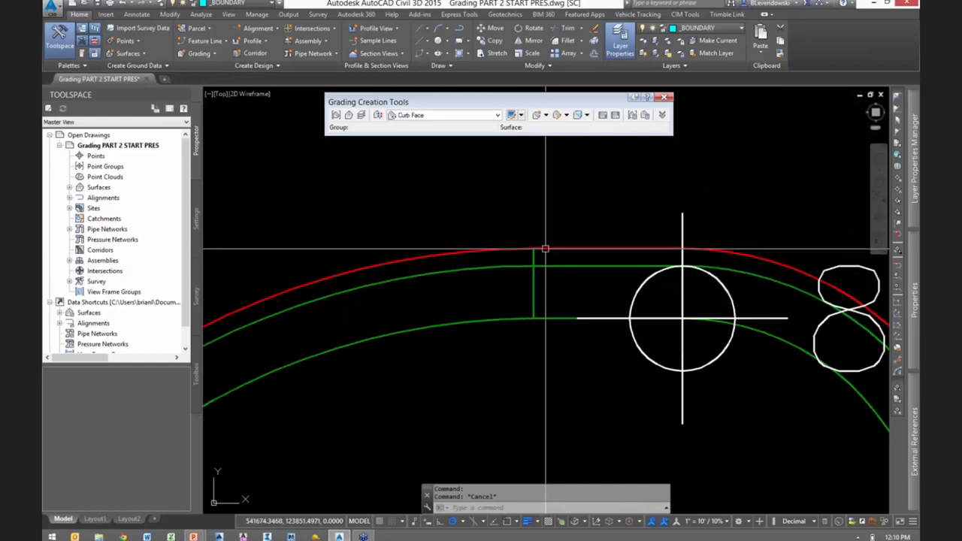
key("Escape")
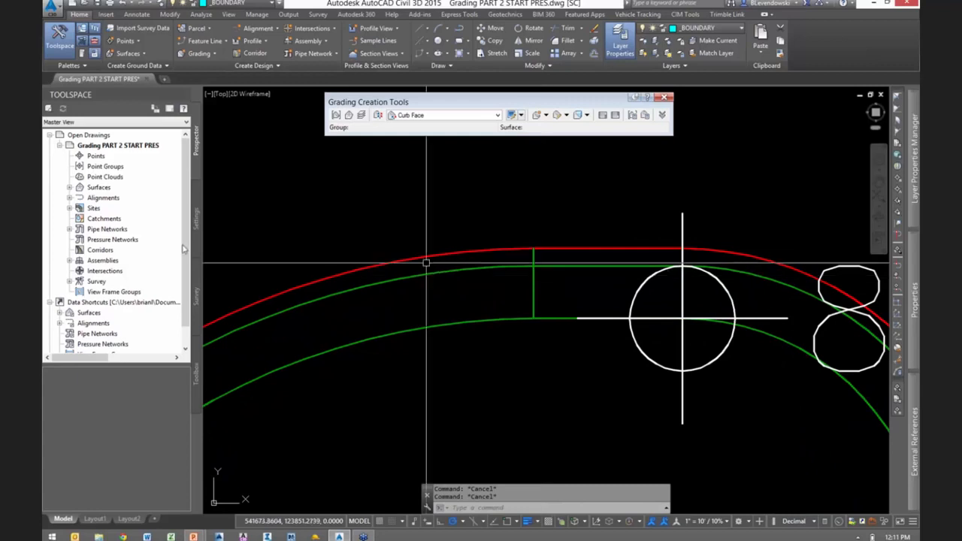
- Review the Feature Line object layer and its suffix modifier in the drawing settings, and close them without changes
left_click(196, 204)
left_click(103, 135)
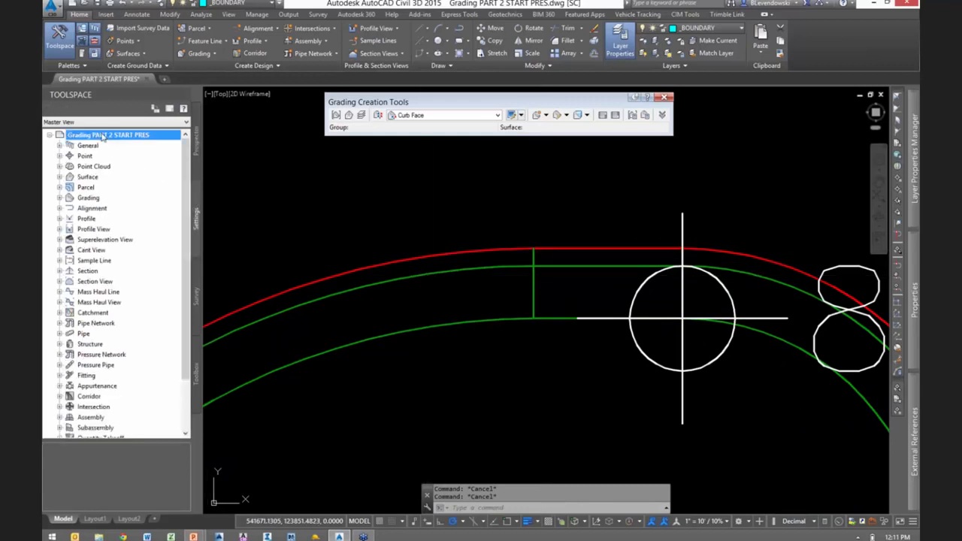
right_click(113, 136)
left_click(155, 141)
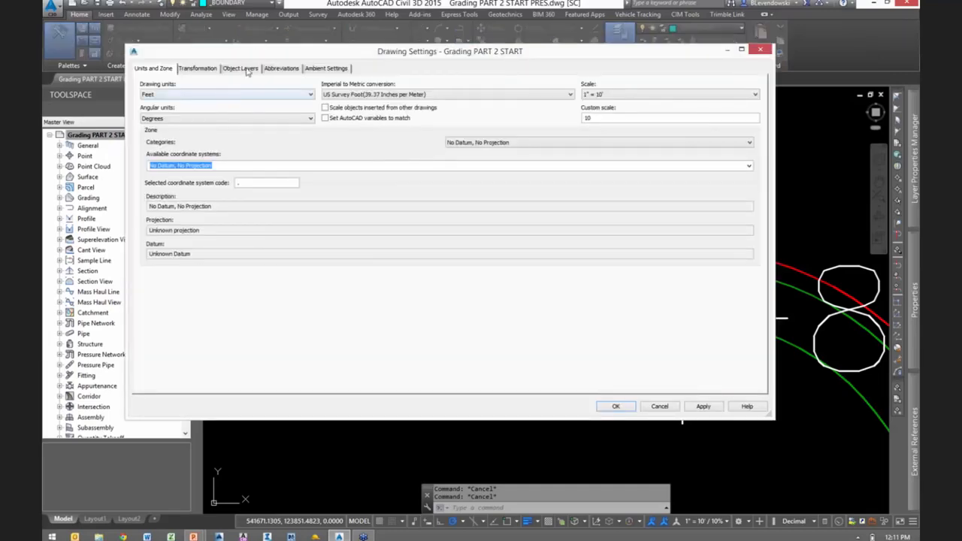
left_click(240, 69)
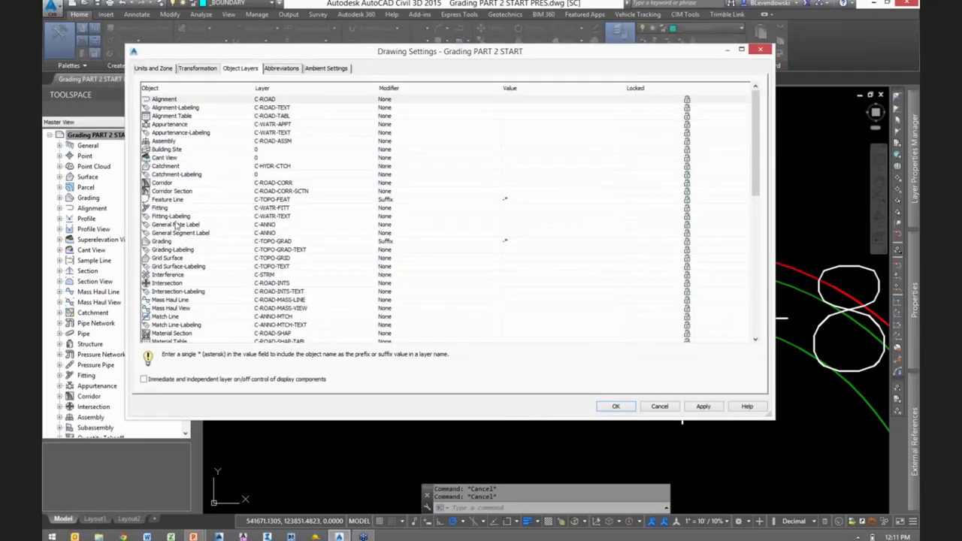
left_click(290, 201)
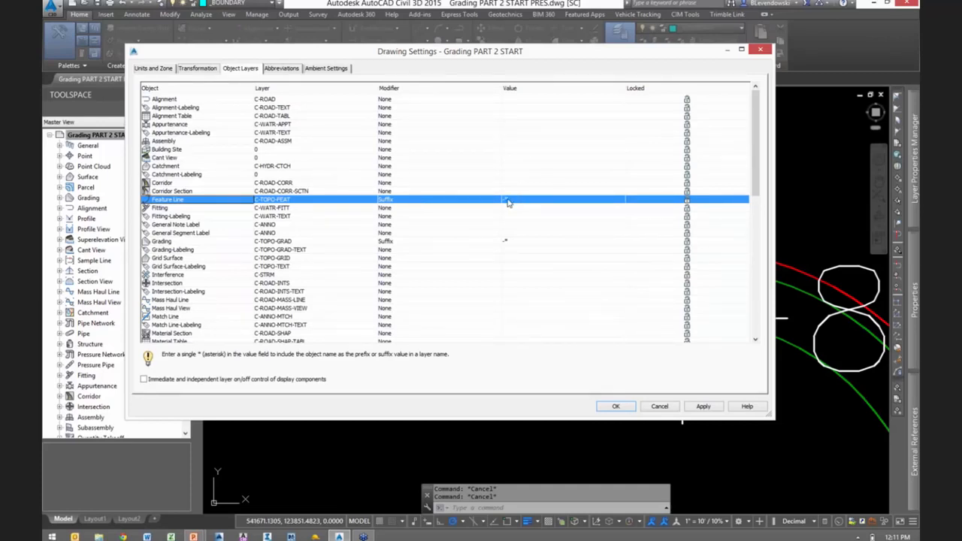
left_click(659, 407)
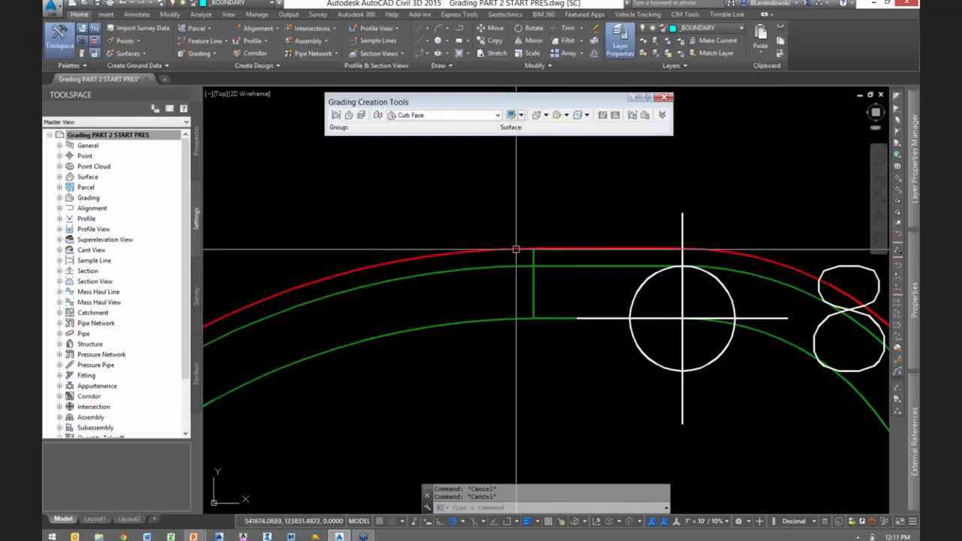
- Check the layer of the red curb feature line on the island, and inspect the neighbouring grading lines
left_click(535, 250)
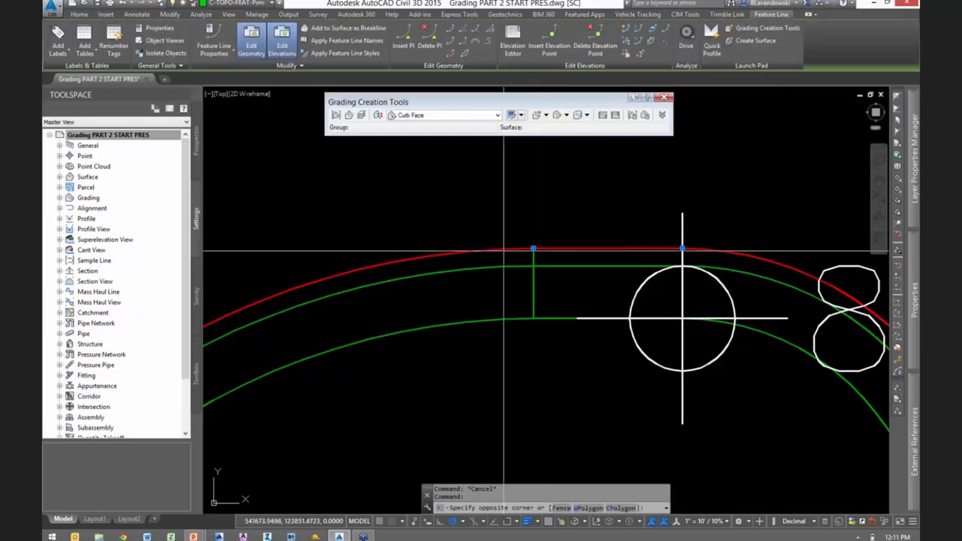
key("Escape")
scroll(550, 253, "down", 2)
scroll(550, 252, "down", 2)
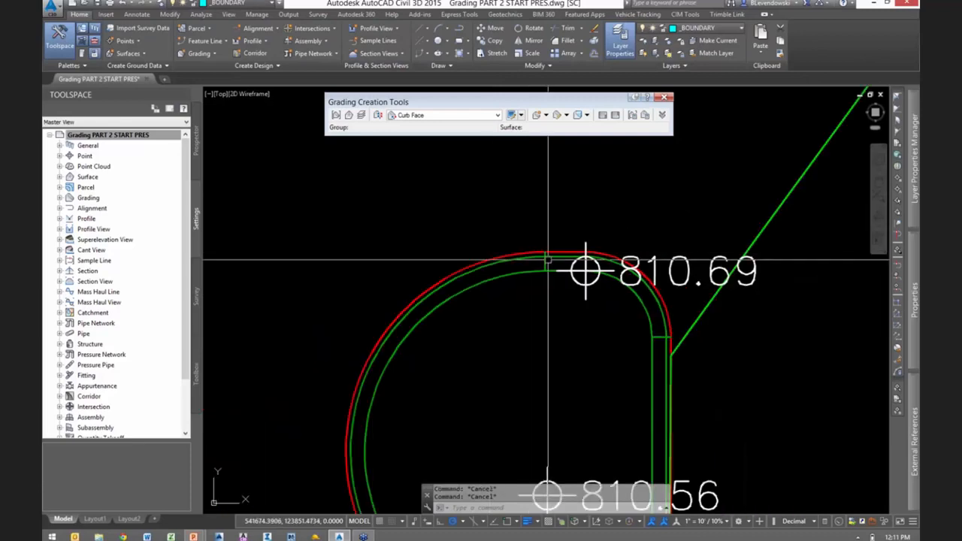
scroll(550, 254, "up", 1)
scroll(517, 276, "up", 3)
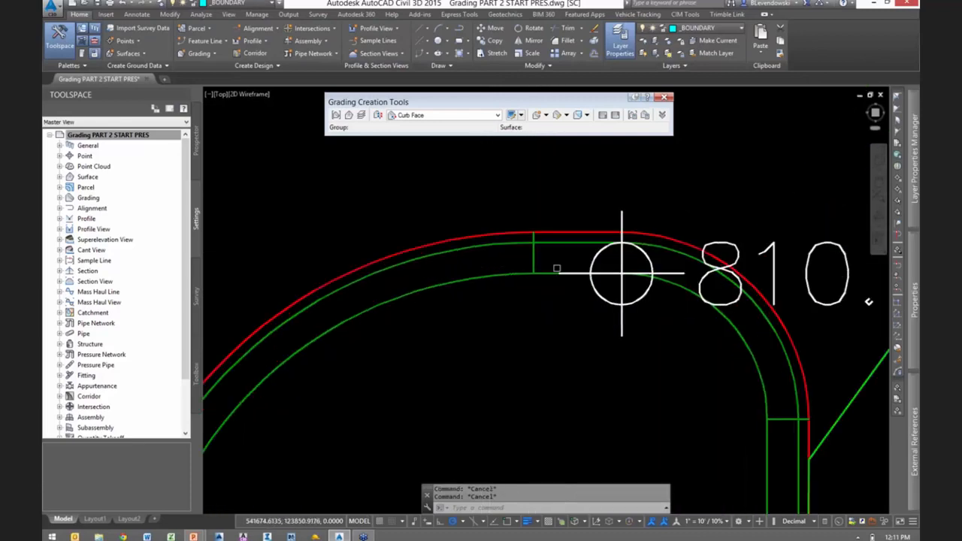
scroll(525, 251, "down", 5)
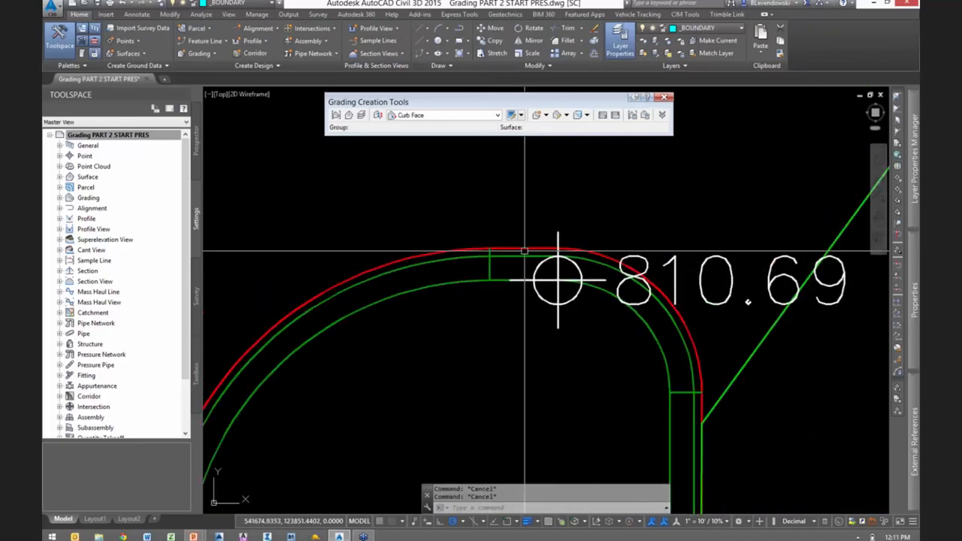
- Freeze the layer of the curb grading by picking a grading line at the island corner near the 809.77 spot elevation
middle_click_drag(630, 399, 604, 152)
scroll(575, 325, "up", 5)
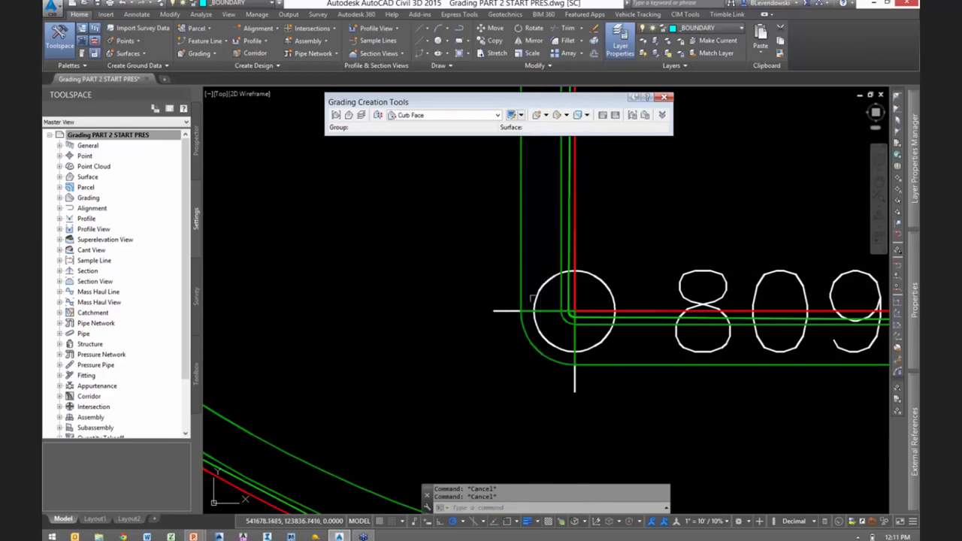
middle_click_drag(667, 209, 600, 248)
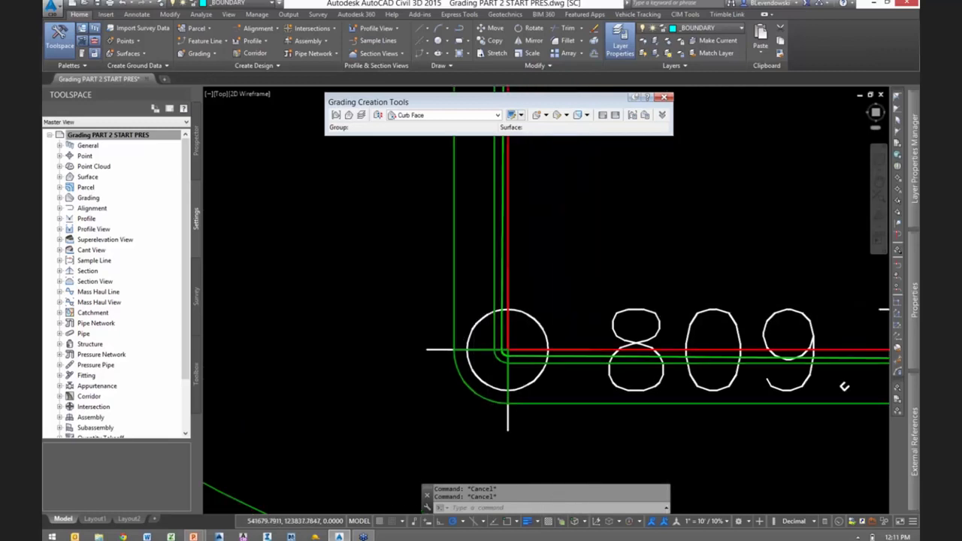
left_click(668, 41)
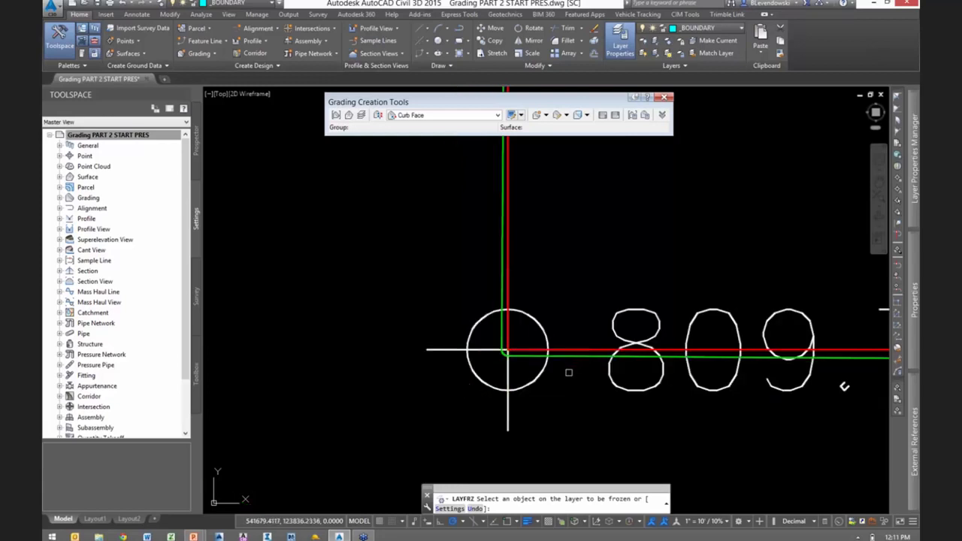
left_click(549, 387)
scroll(551, 388, "down", 4)
scroll(551, 388, "down", 1)
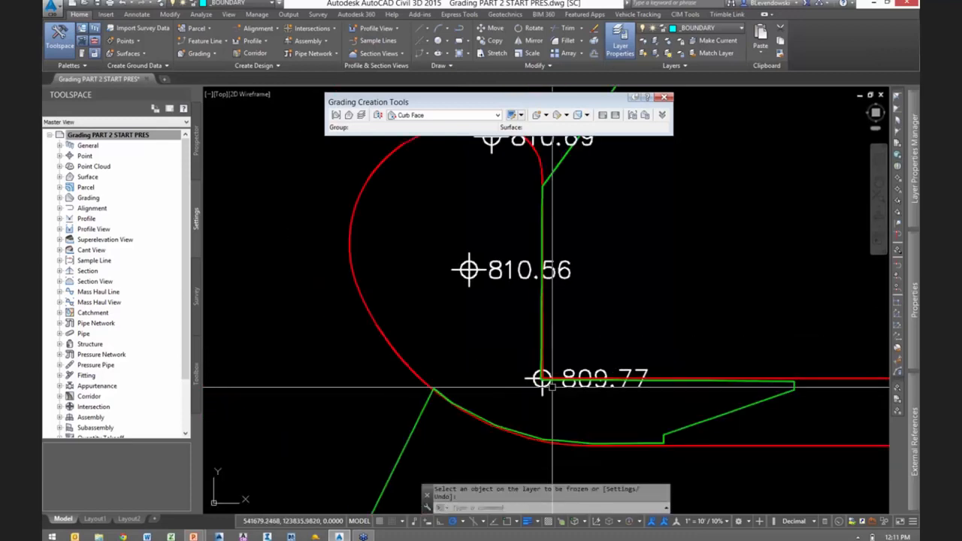
middle_click_drag(642, 253, 572, 329)
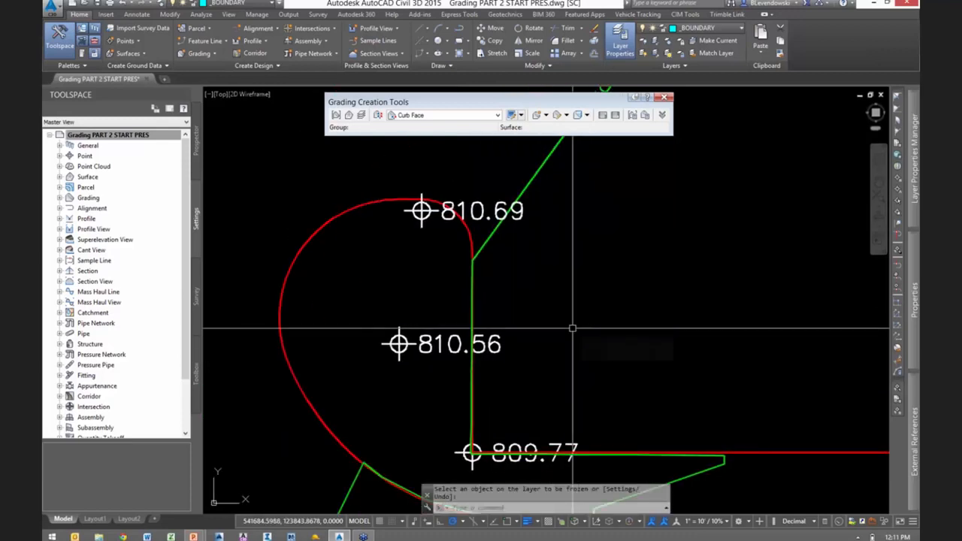
key("Escape")
key("Escape")
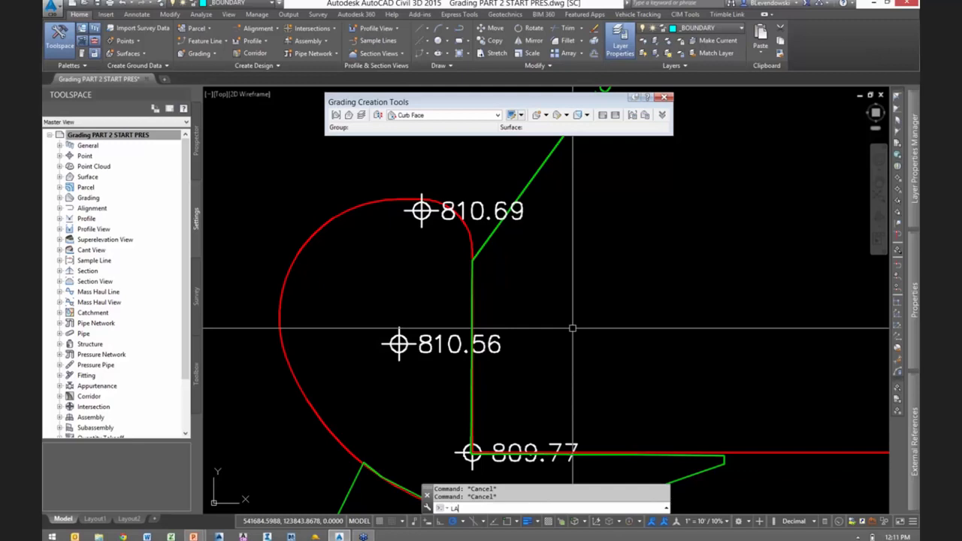
- Sort the layers by freeze state and thaw the C-TOPO-GRAD-Pond and Curb layer
key("Return")
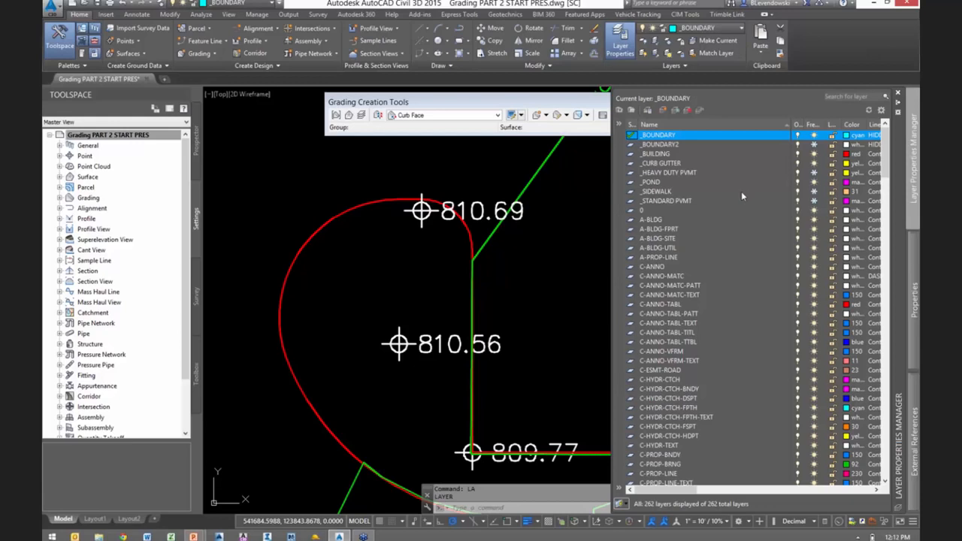
left_click(814, 125)
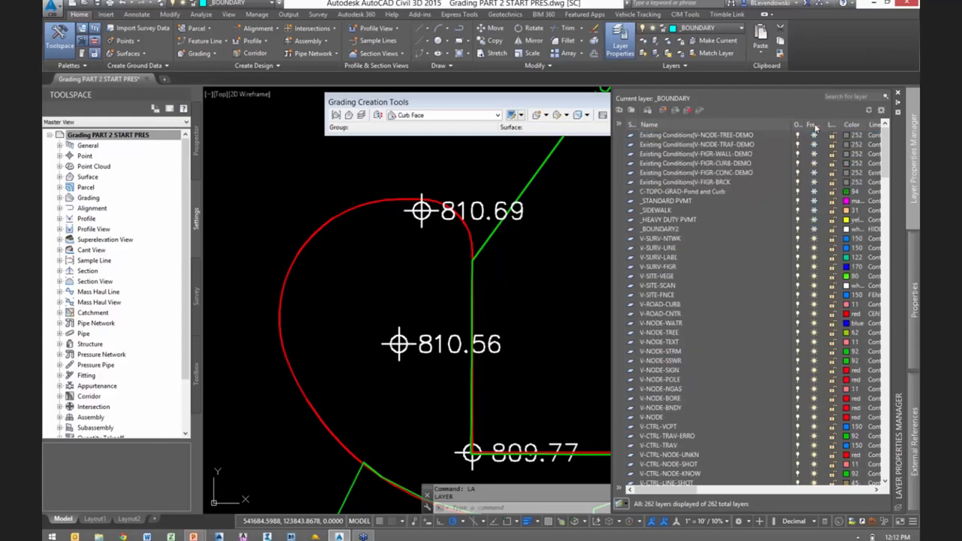
left_click(687, 192)
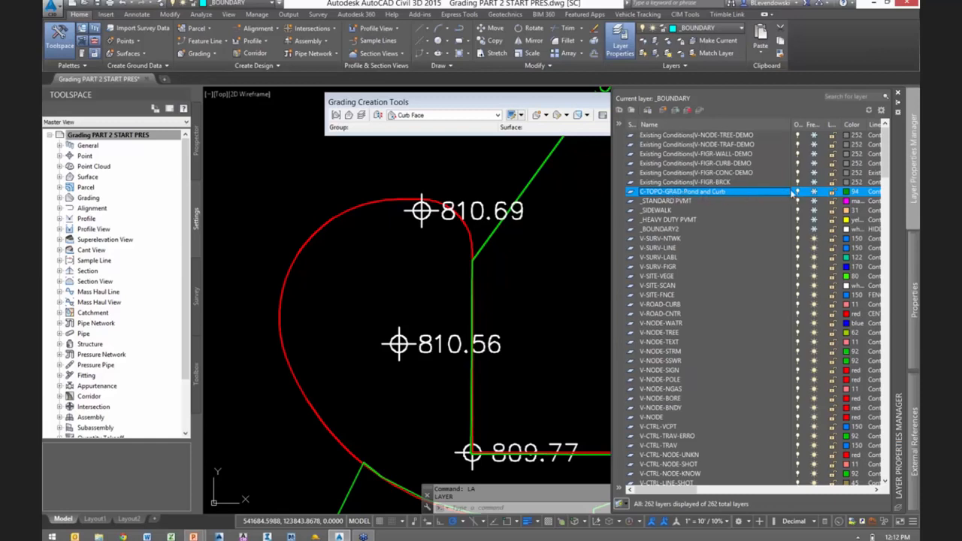
left_click(816, 193)
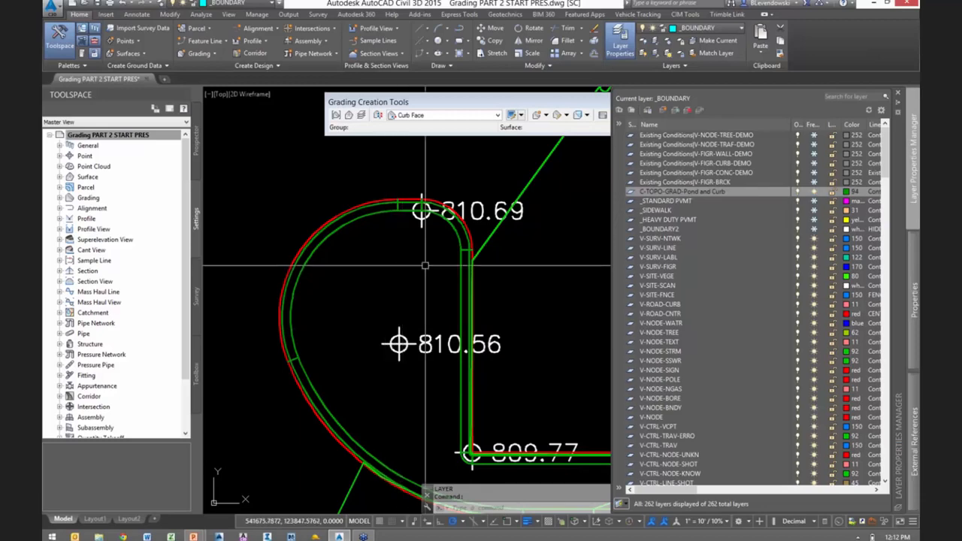
key("Escape")
key("Escape")
- Switch to the presentation to check the Demo Outline slide, and return to the Civil 3D drawing
scroll(424, 278, "down", 1)
scroll(425, 279, "down", 3)
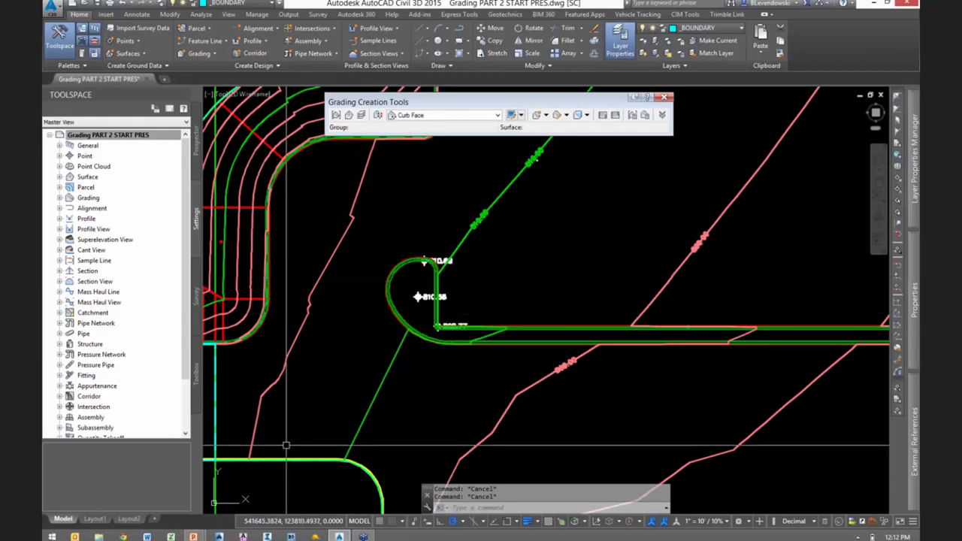
key("alt+Tab")
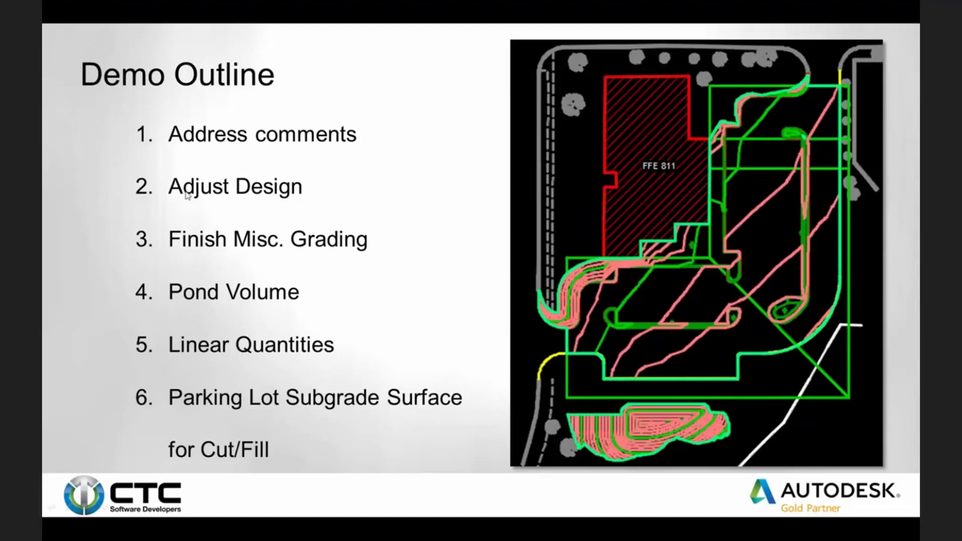
key("alt+Tab")
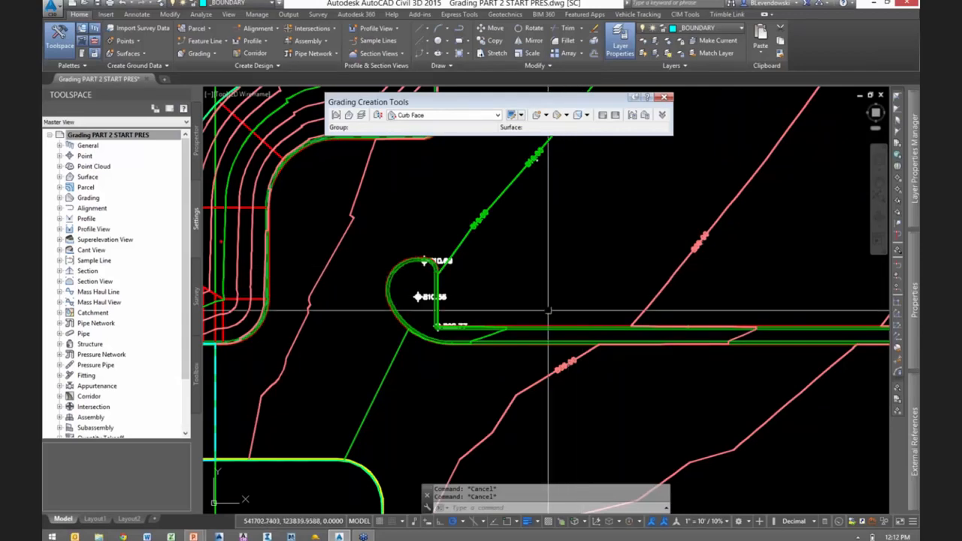
scroll(519, 346, "down", 3)
scroll(523, 344, "down", 2)
mouse_move(750, 199)
middle_mouse_down()
mouse_move(615, 223)
mouse_move(596, 212)
middle_mouse_up()
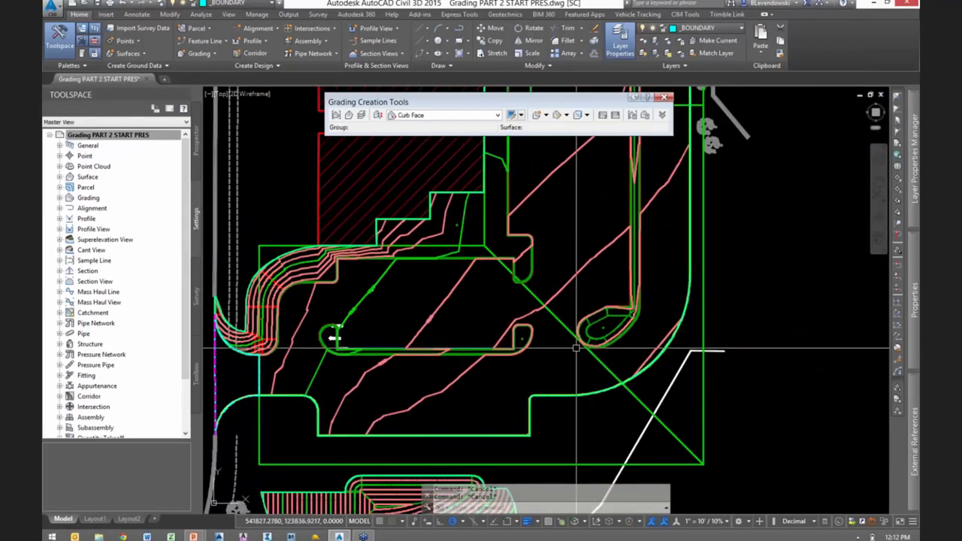
- Display the Drainage surface with the Contours and Triangles style
left_click(196, 139)
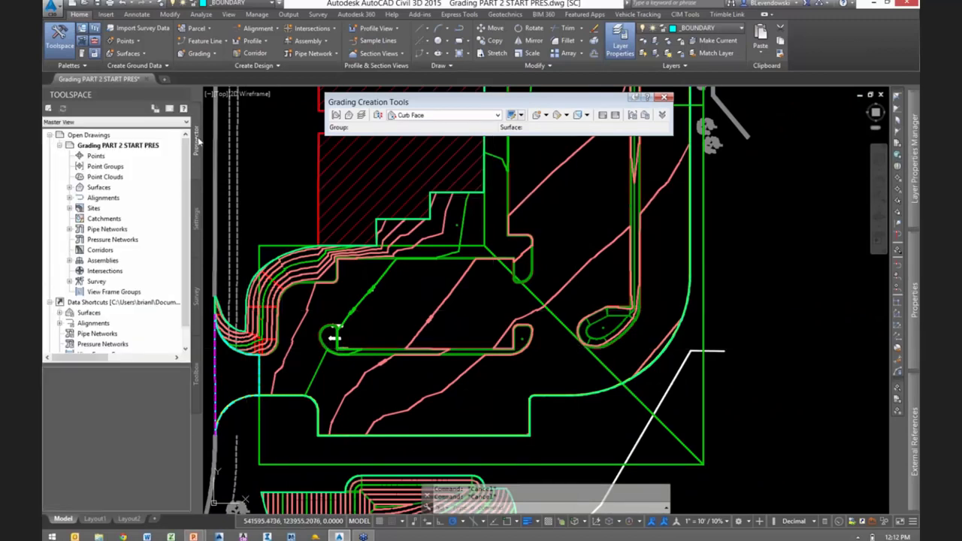
double_click(99, 188)
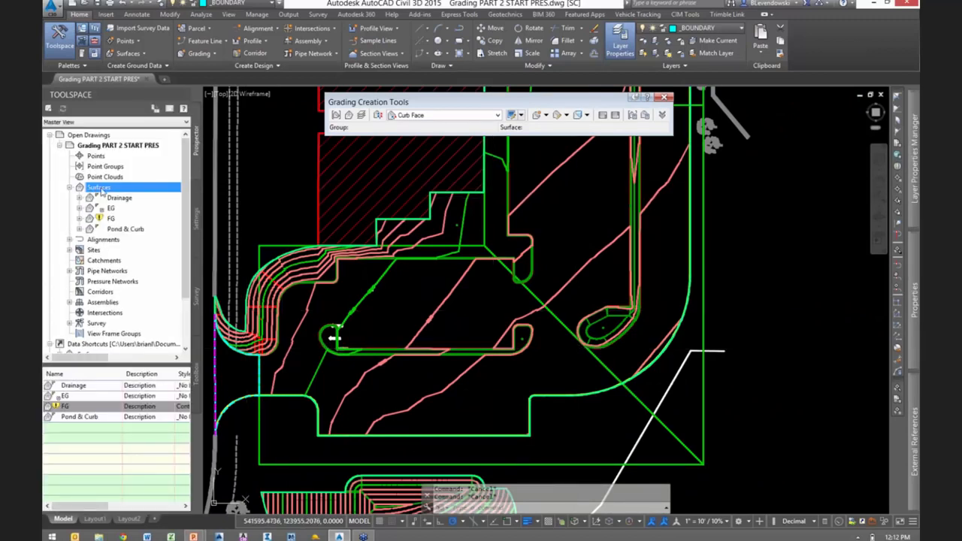
left_click(118, 198)
right_click(139, 204)
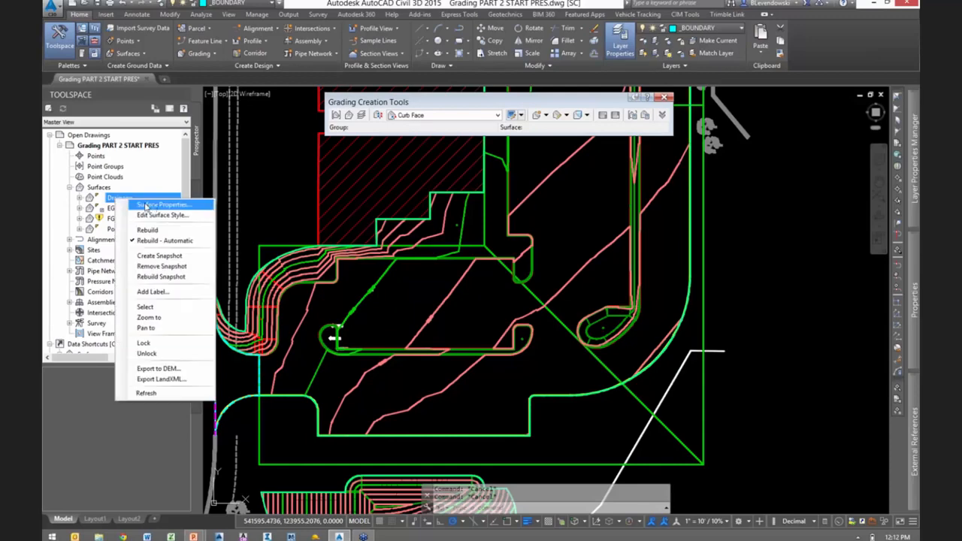
left_click(156, 205)
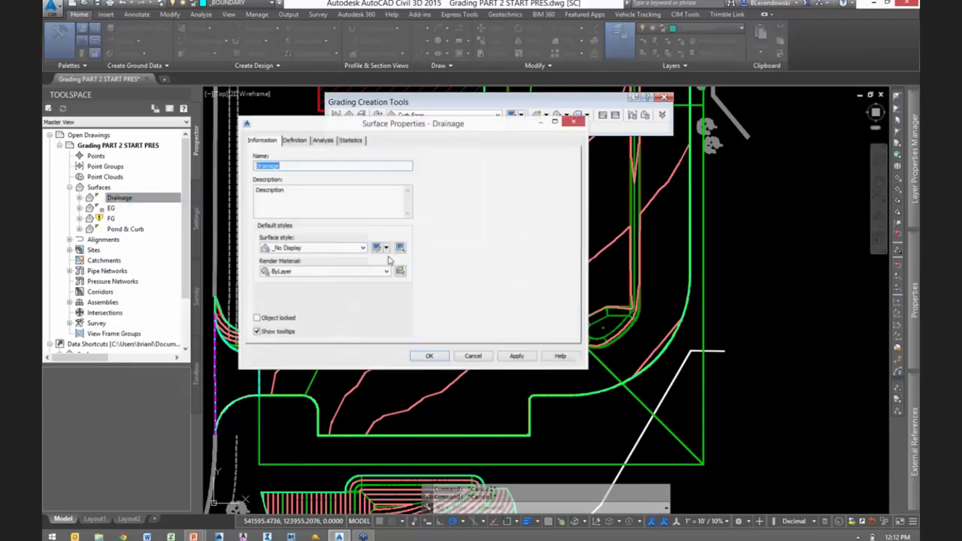
left_click(362, 249)
left_click(309, 329)
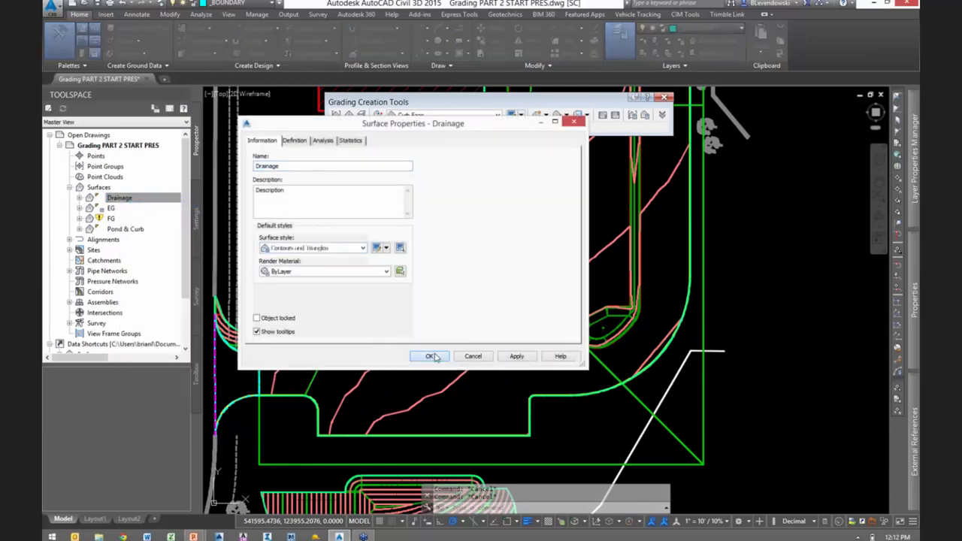
left_click(431, 356)
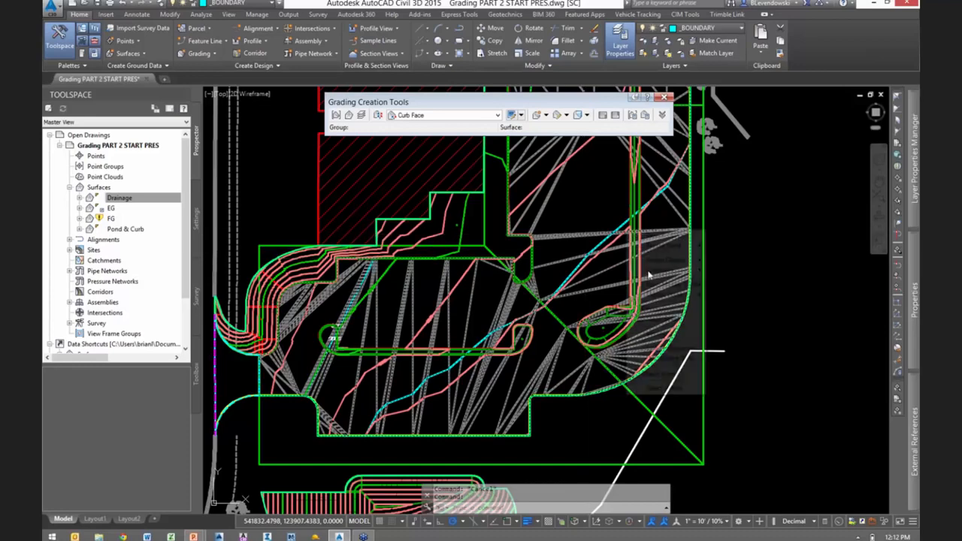
- Examine the Drainage surface's shape as a shaded 3D model in the Object Viewer
left_click(659, 374)
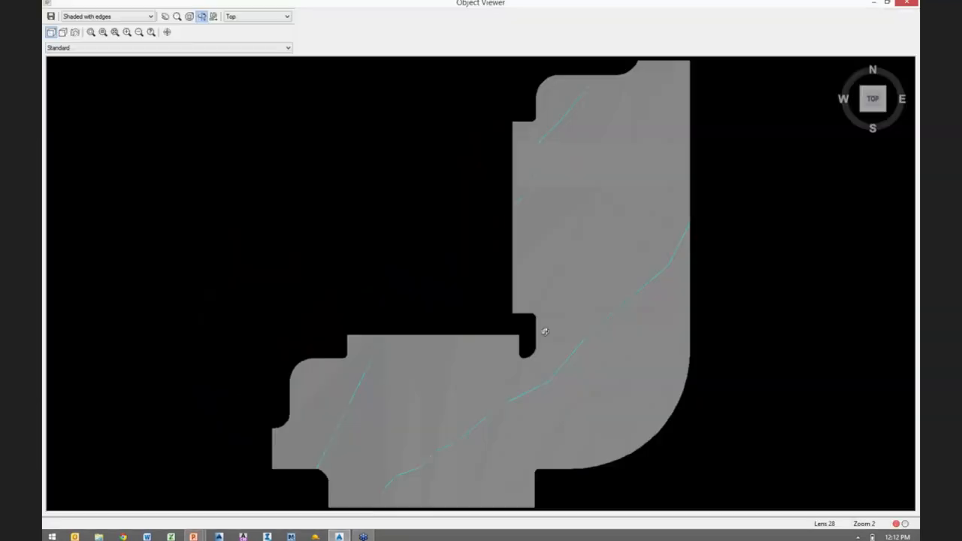
left_click_drag(543, 331, 624, 290)
scroll(627, 301, "up", 3)
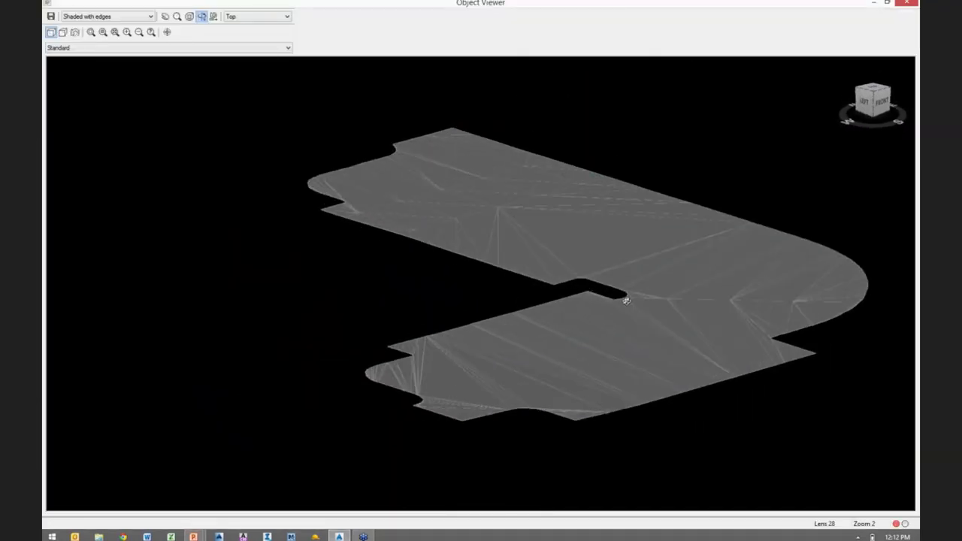
scroll(627, 301, "up", 2)
middle_click_drag(672, 322, 365, 312)
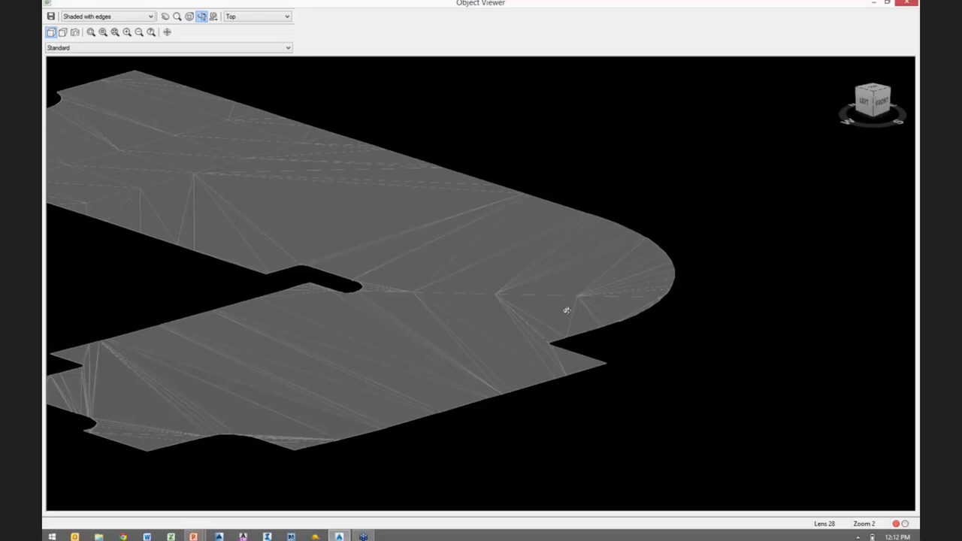
key("Escape")
key("Escape")
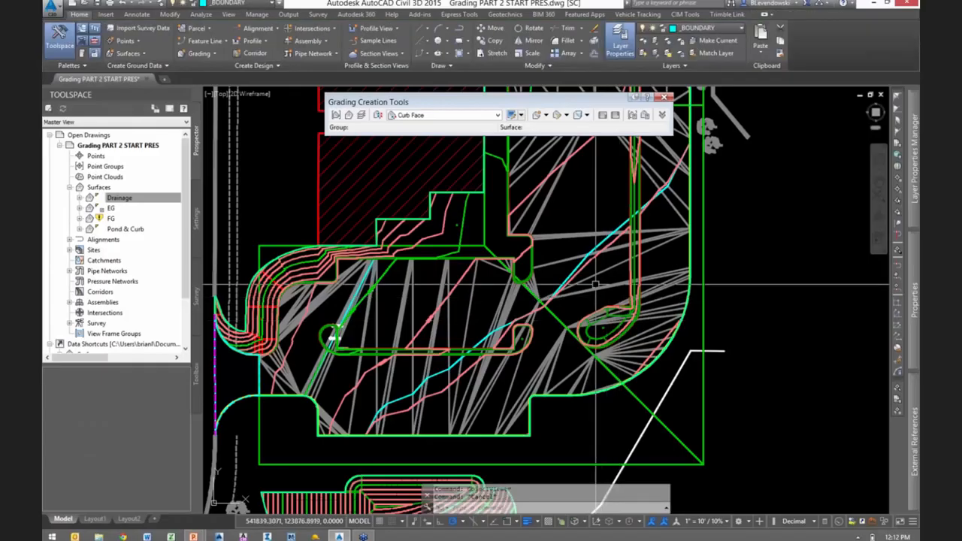
- Set the Drainage surface's style to _No Display
left_click(590, 288)
right_click(598, 289)
left_click(644, 408)
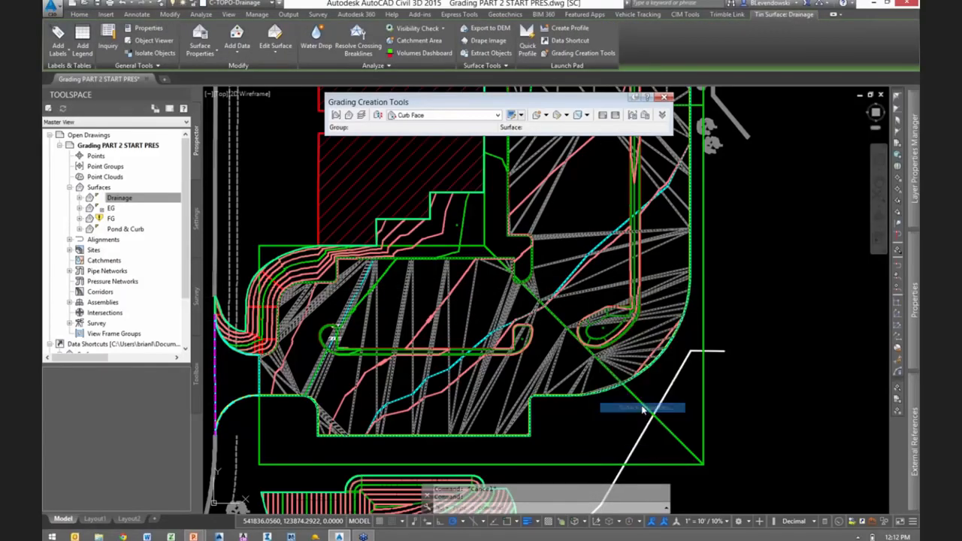
left_click(310, 248)
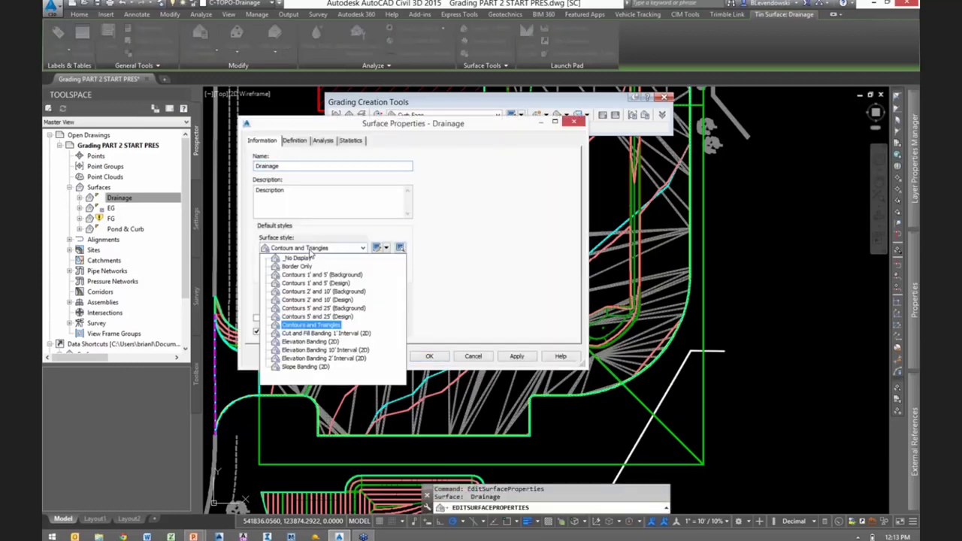
left_click(297, 258)
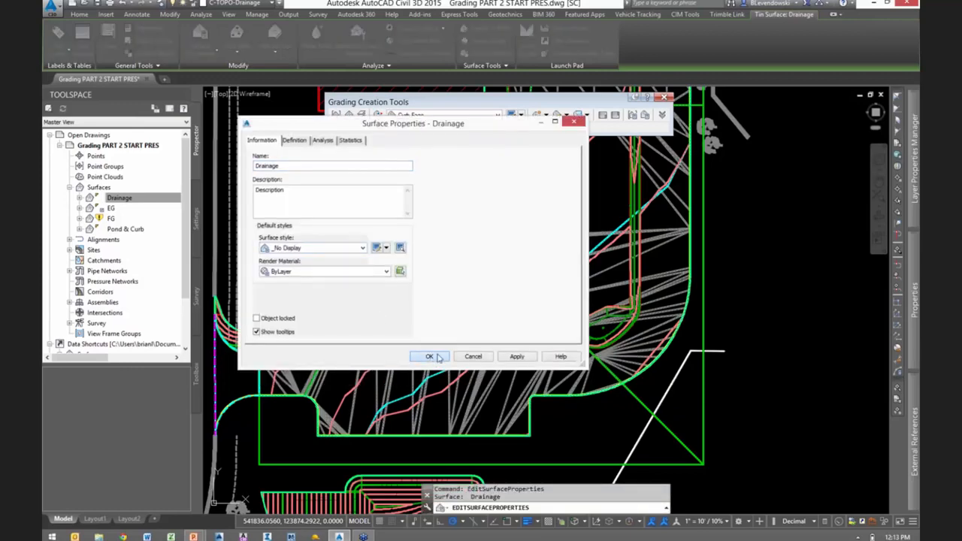
left_click(430, 357)
- Select the red curb feature line on the rounded island beside the diagonal drainage line and inspect its extent
scroll(600, 313, "up", 13)
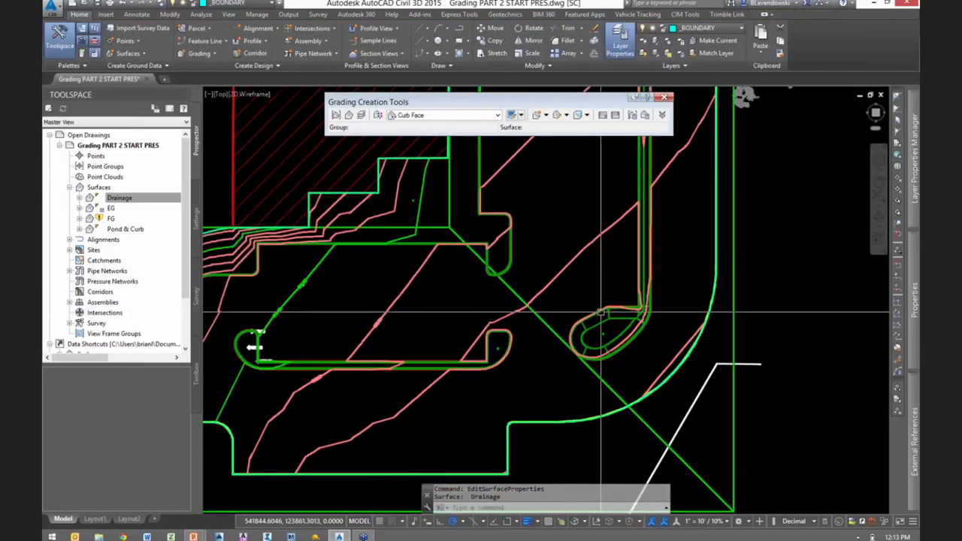
key("Escape")
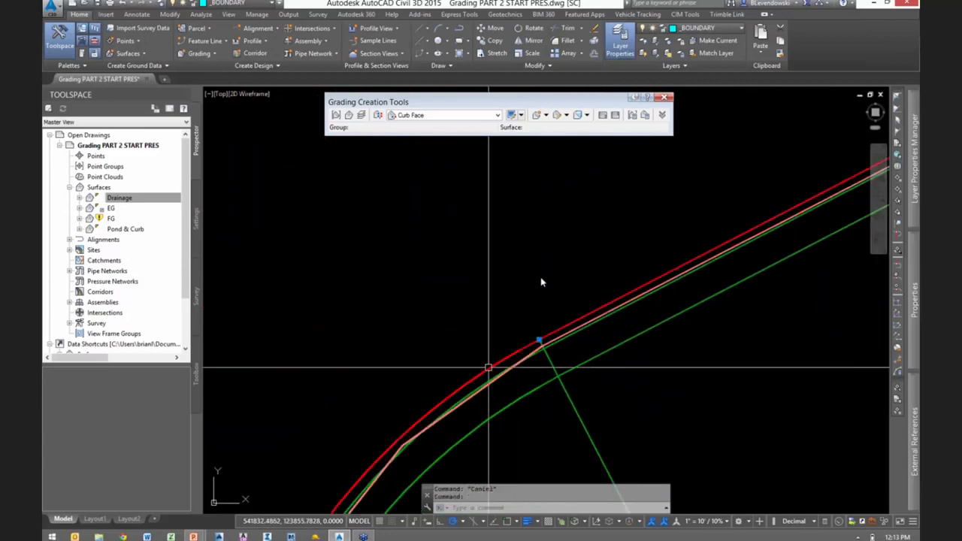
left_click(488, 368)
scroll(546, 286, "down", 5)
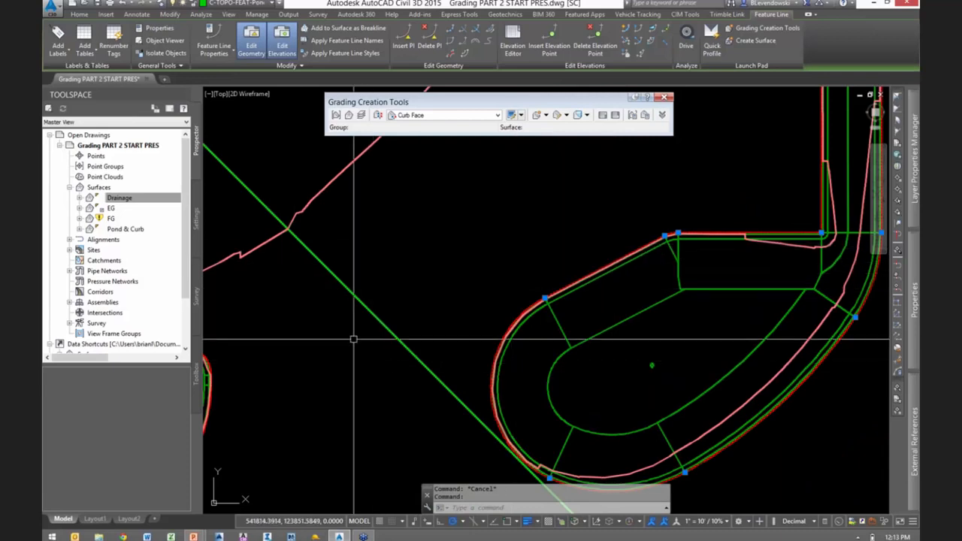
key("Escape")
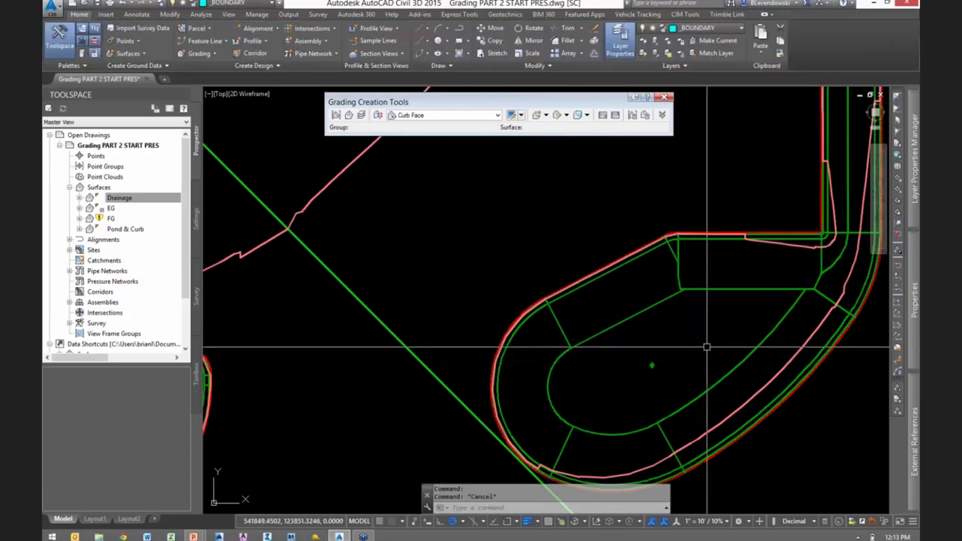
- Select the objects around the rounded island and examine them in 3D in the Object Viewer
left_click(658, 388)
left_click(589, 212)
right_click(608, 193)
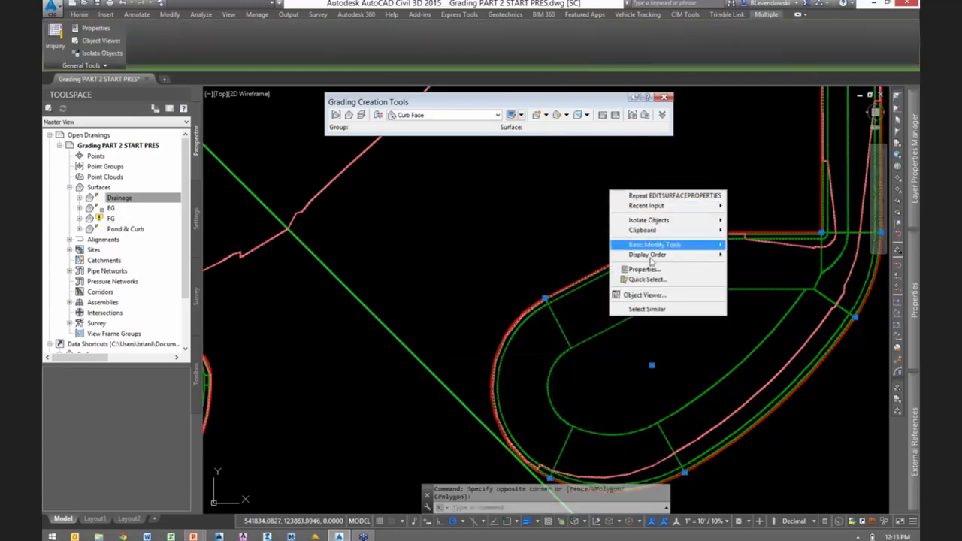
left_click(645, 295)
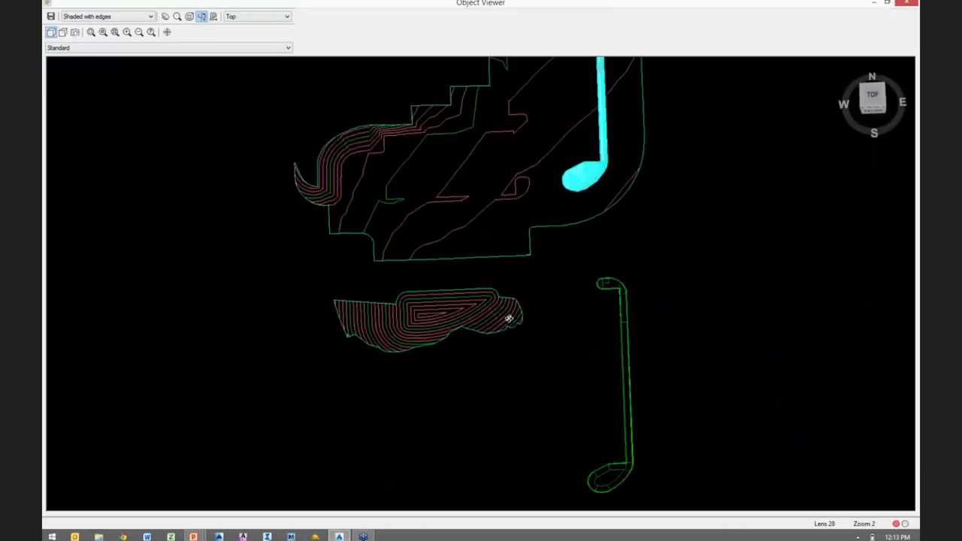
mouse_move(508, 316)
left_mouse_down()
mouse_move(602, 245)
mouse_move(627, 211)
mouse_move(552, 403)
mouse_move(509, 314)
left_mouse_up()
scroll(505, 300, "up", 8)
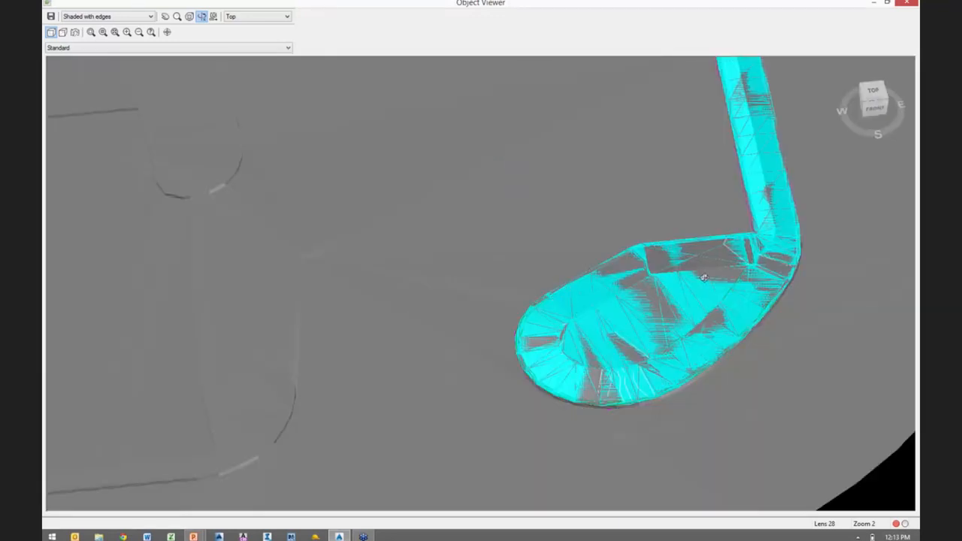
key("Escape")
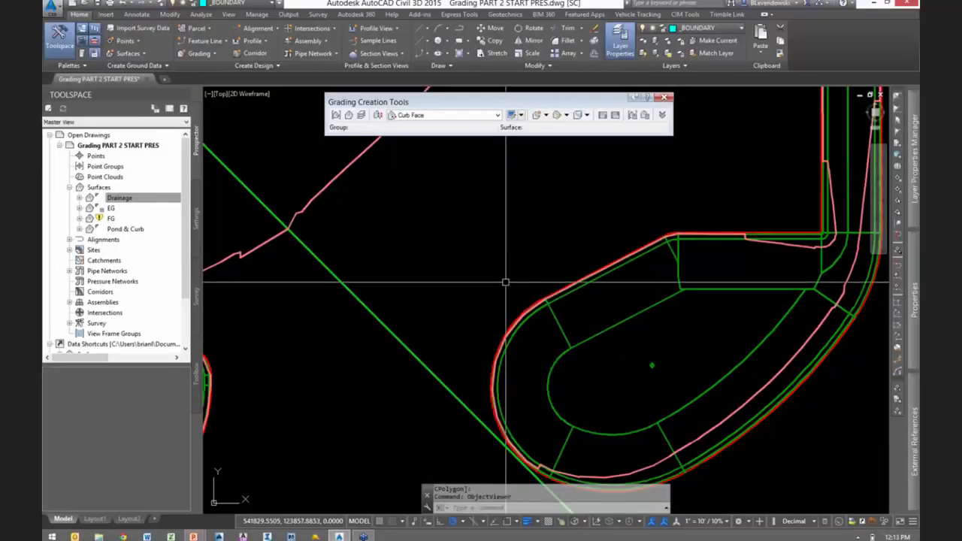
- Start Quick Elevation Edit and switch its site to Drainage by picking the diagonal drainage feature line
scroll(500, 295, "down", 3)
scroll(499, 295, "down", 3)
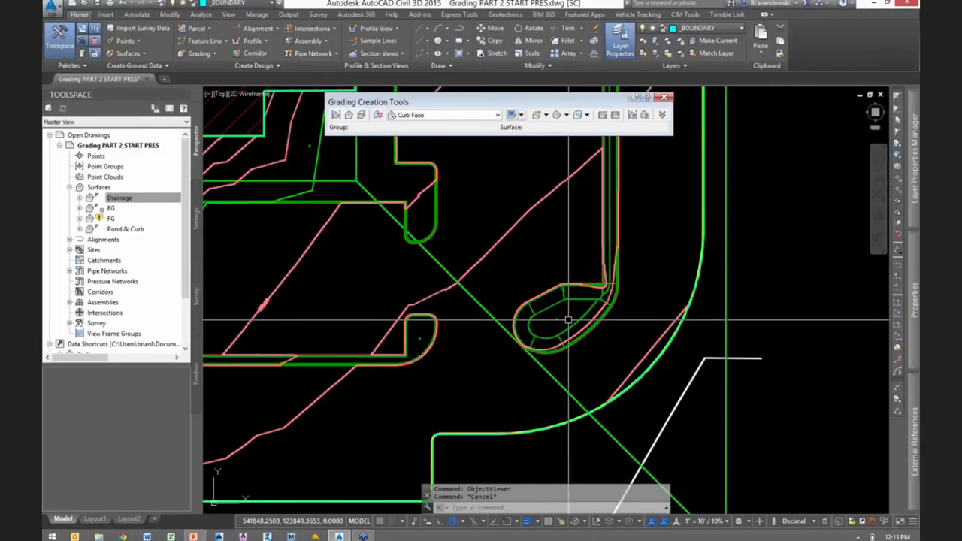
middle_click_drag(608, 369, 666, 296)
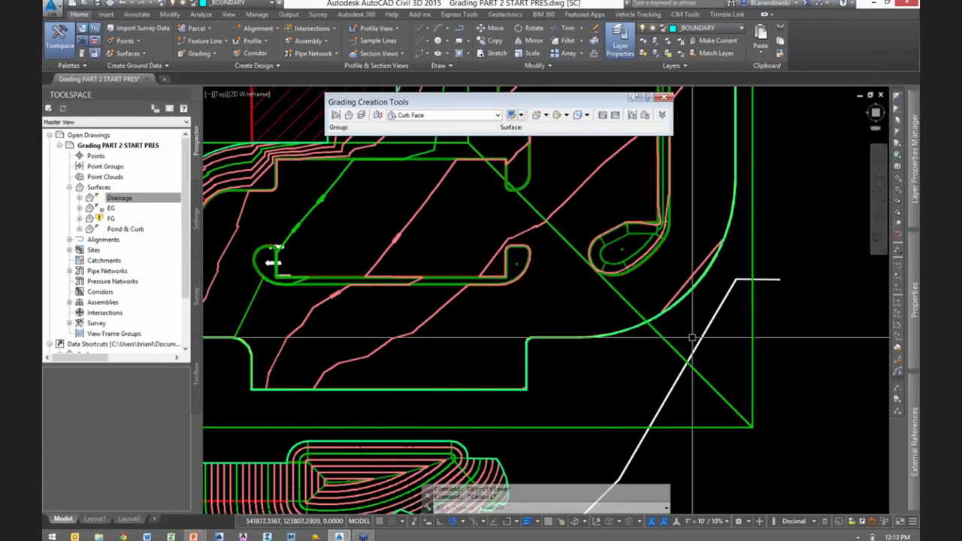
scroll(697, 340, "down", 1)
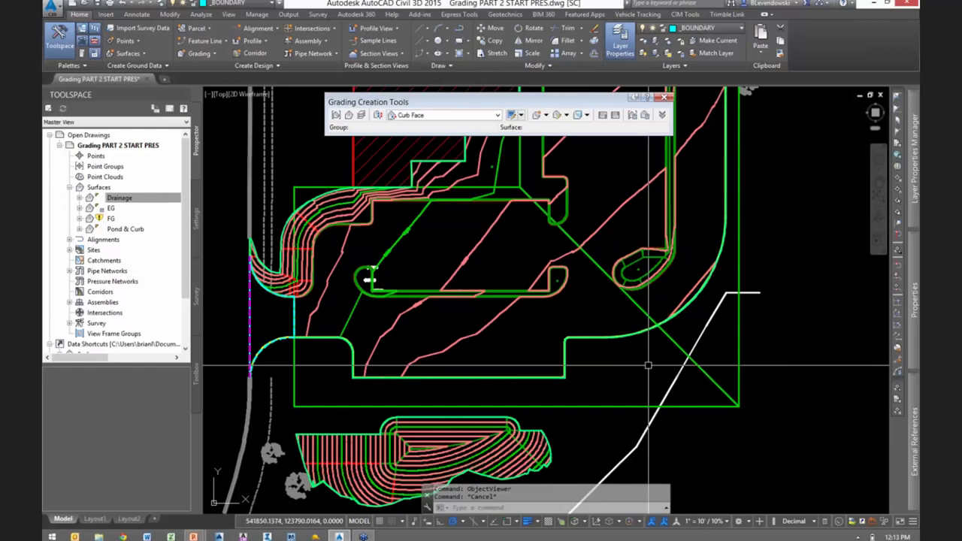
left_click(668, 342)
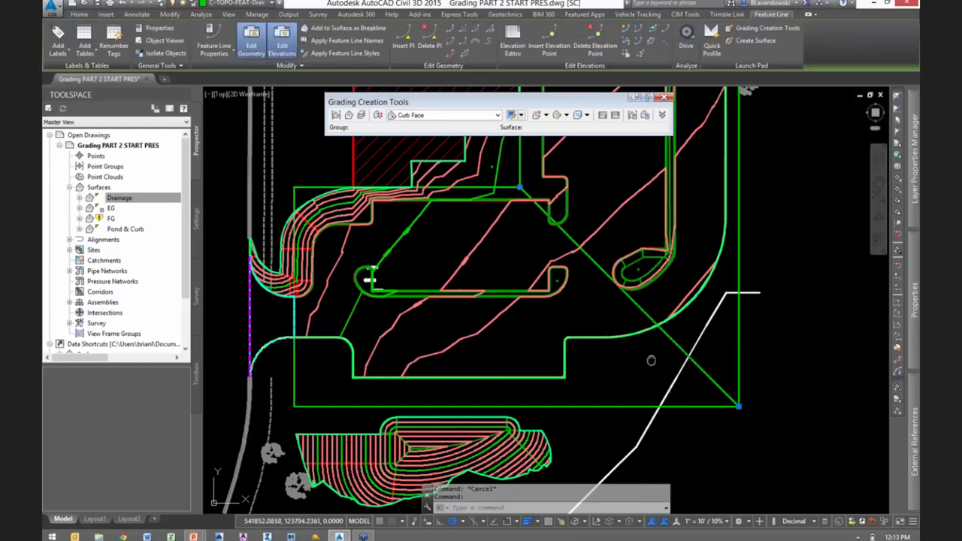
middle_click_drag(651, 358, 589, 380)
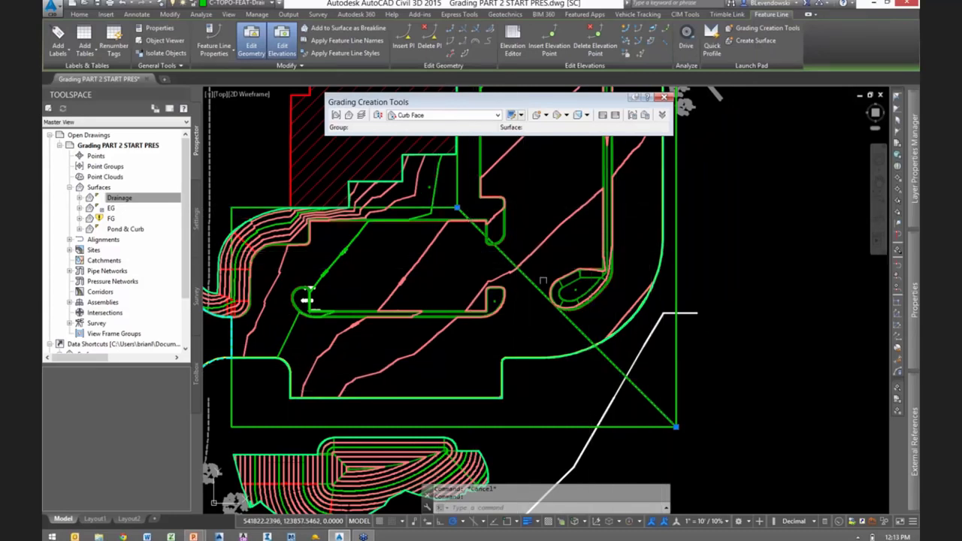
scroll(561, 320, "up", 1)
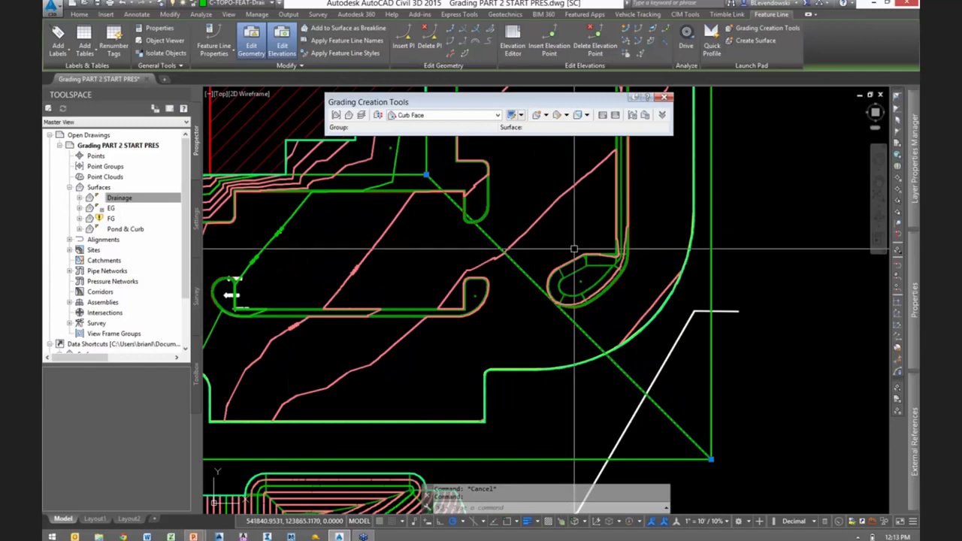
left_click(625, 31)
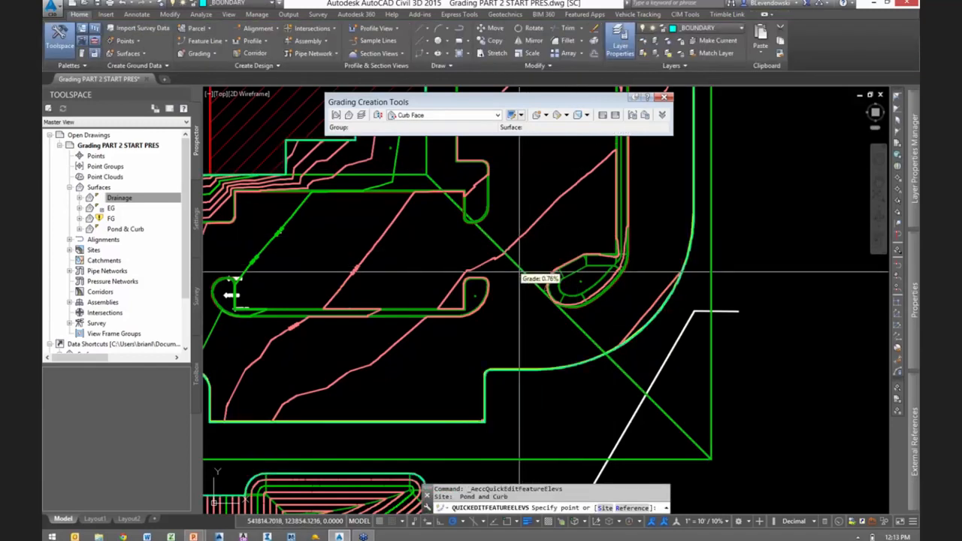
type("s")
key("Return")
left_click(516, 266)
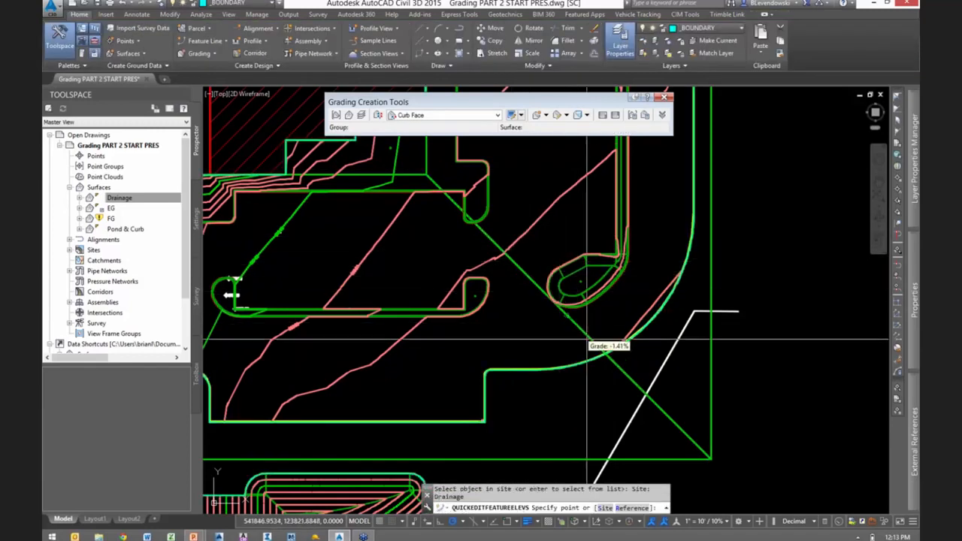
scroll(586, 336, "up", 1)
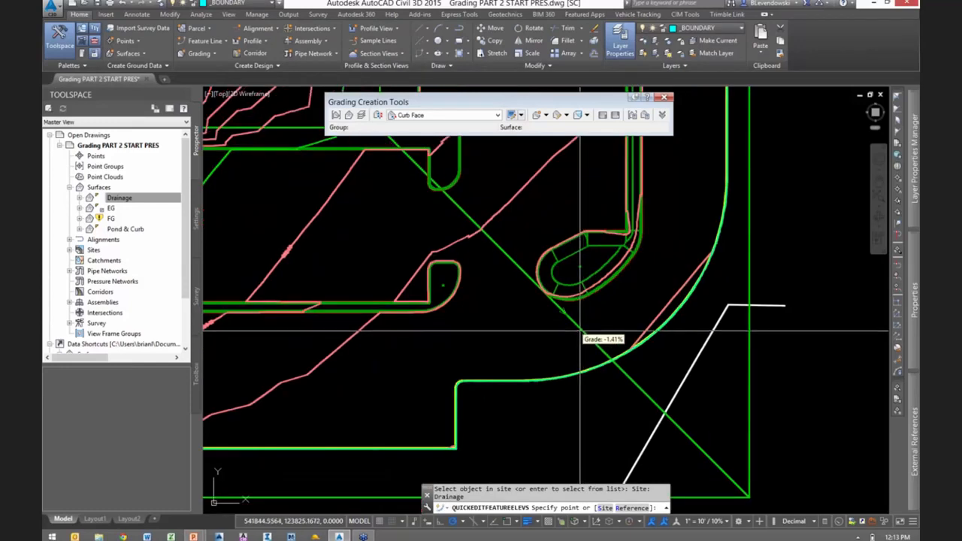
type("-2.2")
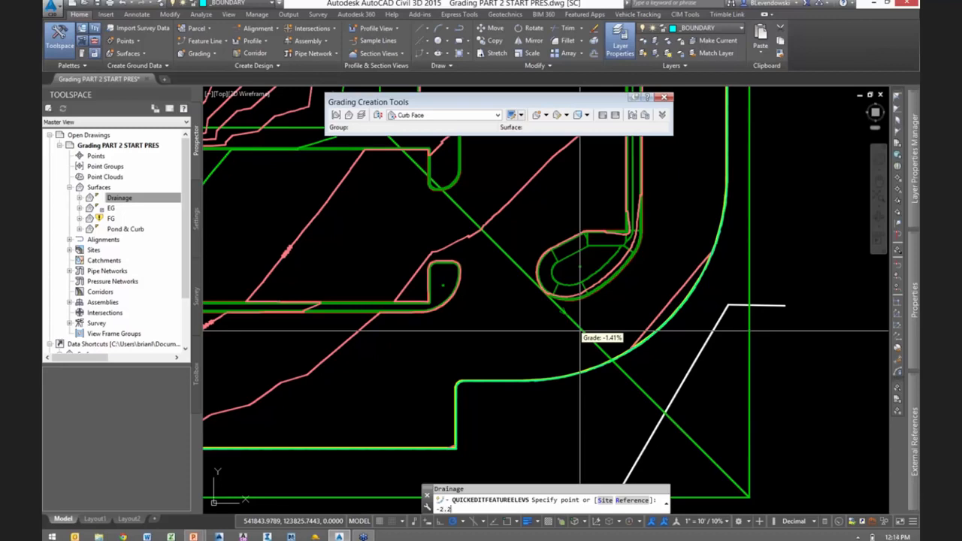
key("Return")
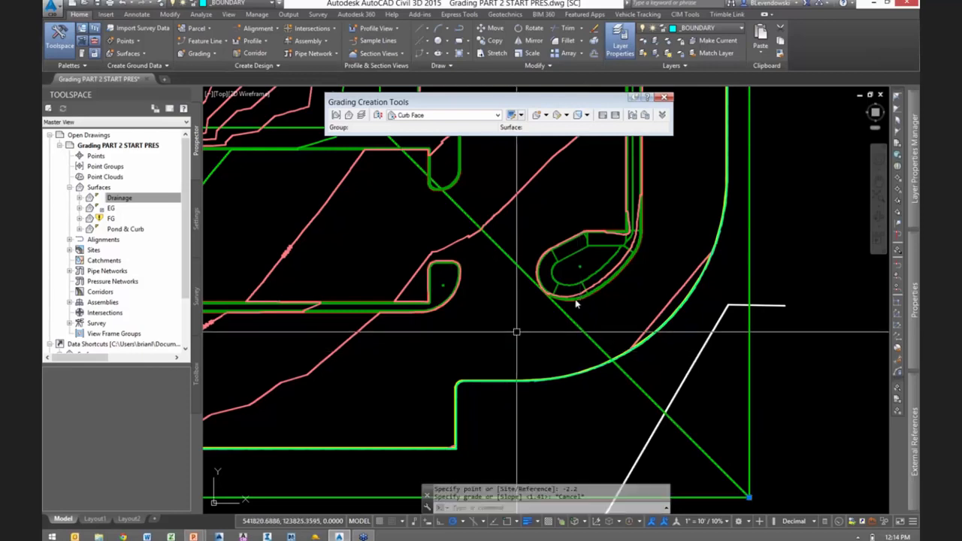
key("Escape")
- Set the grade of the diagonal drainage feature line beside the rounded island to -2.2% with Quick Elevation Edit
left_click(626, 29)
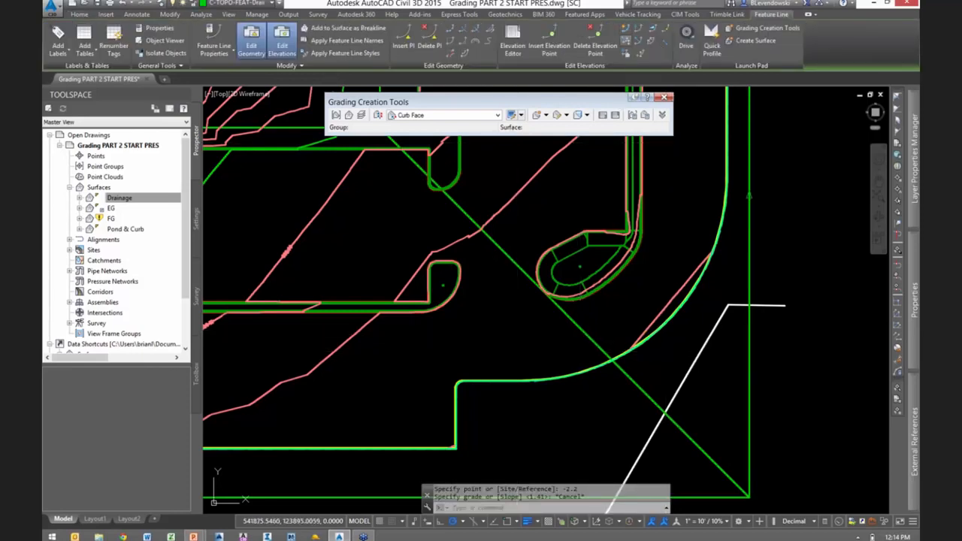
left_click(576, 329)
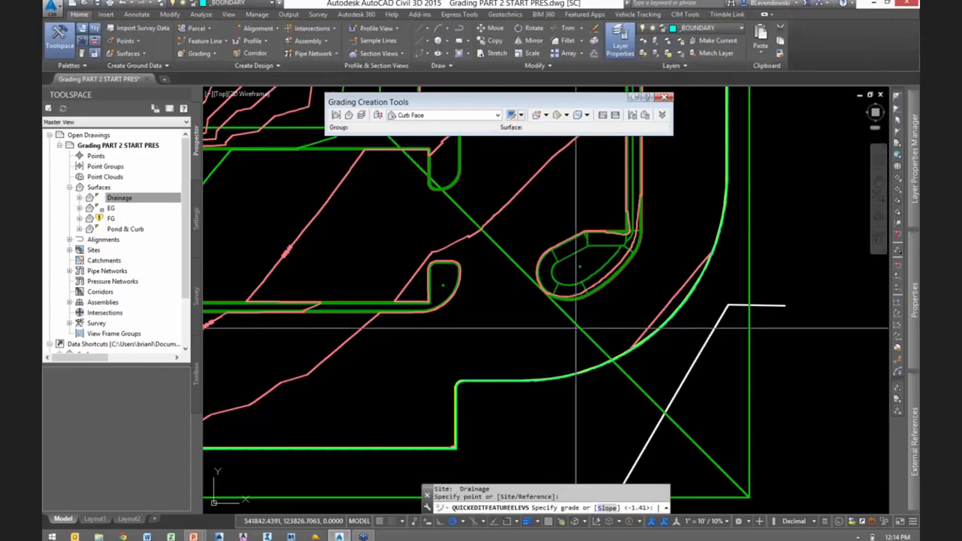
type("-2.2")
key("Return")
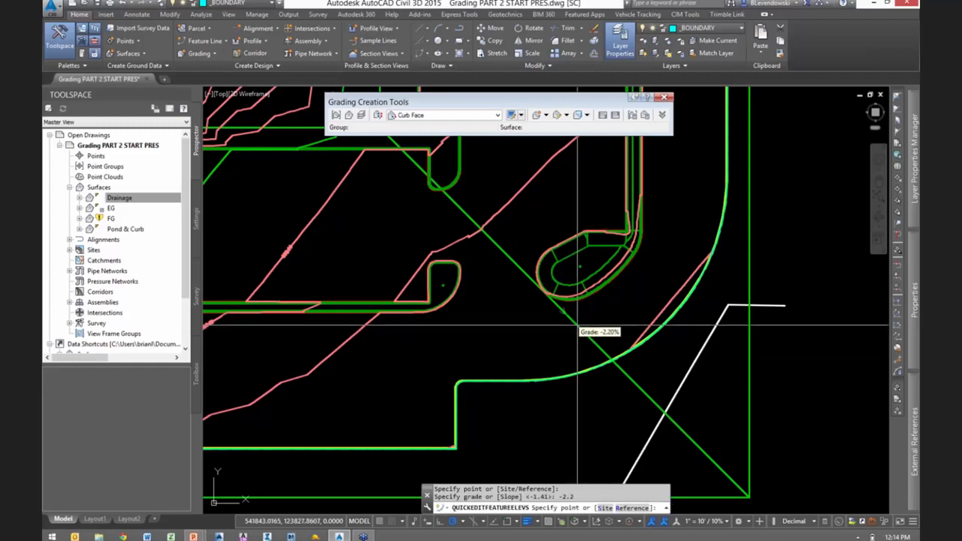
scroll(577, 326, "down", 2)
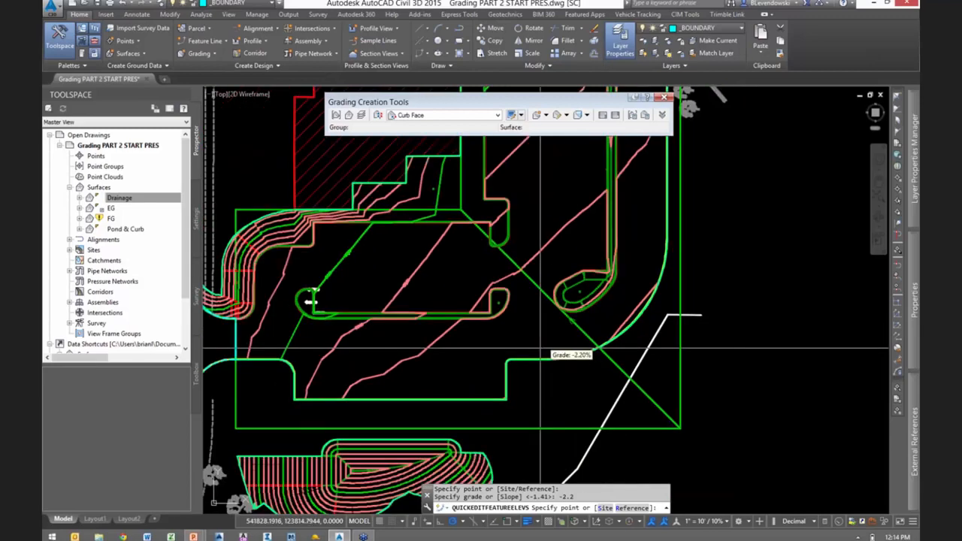
- End Quick Elevation Edit and clear the selection of the diagonal drainage feature line
scroll(584, 290, "up", 2)
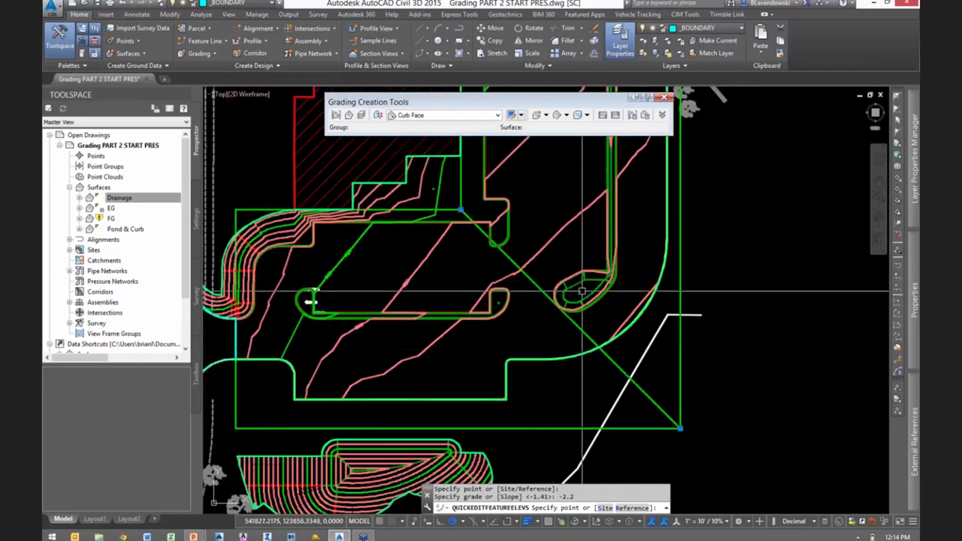
key("Escape")
scroll(561, 267, "up", 1)
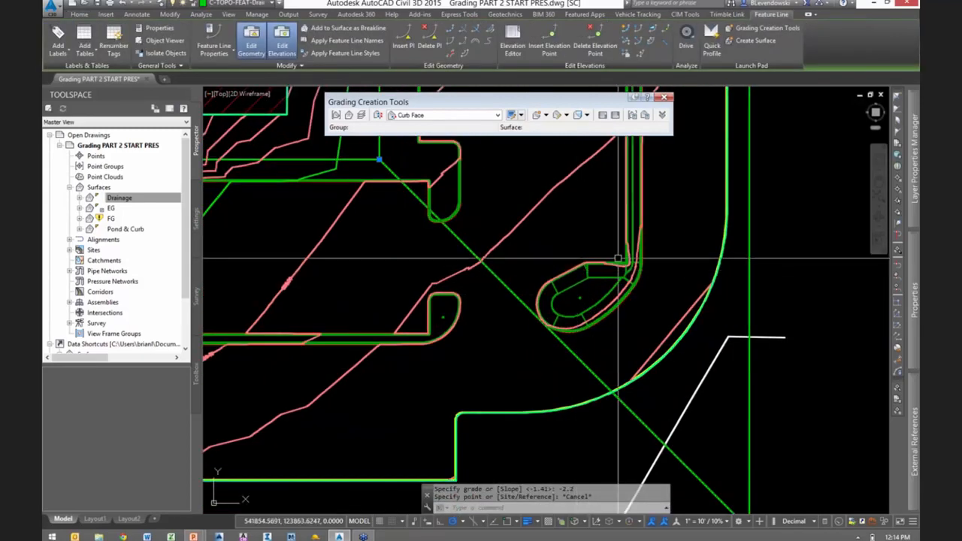
scroll(658, 310, "down", 1)
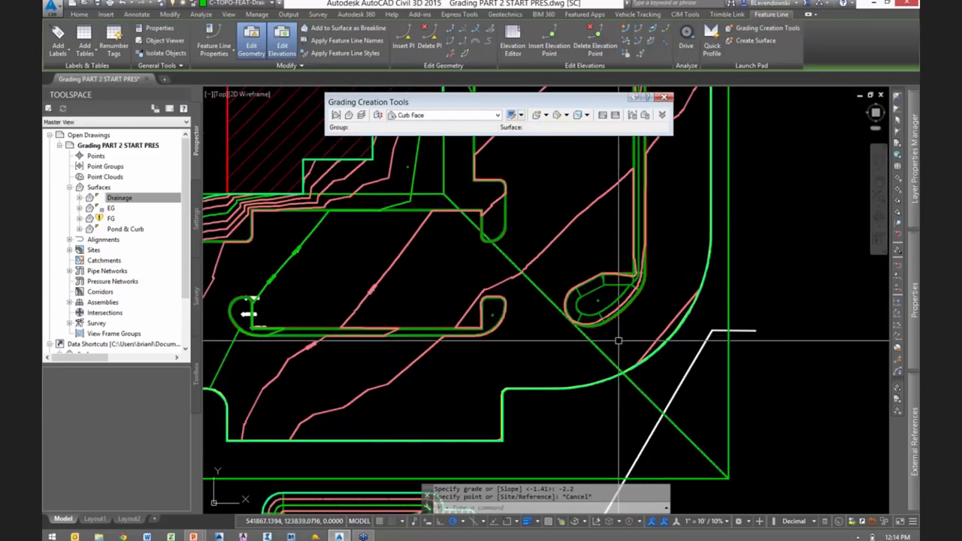
key("Escape")
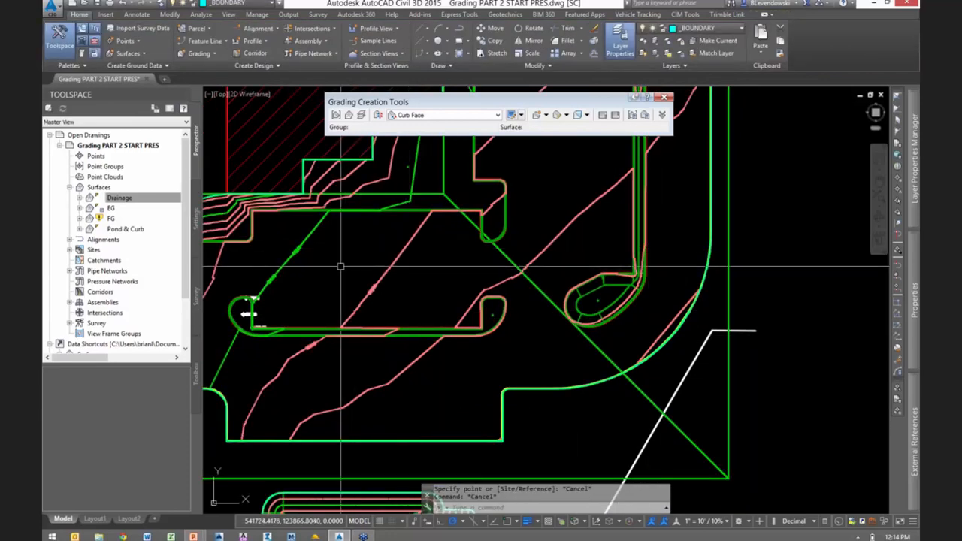
- Select the red curb feature line on the rounded island plus all similar curb feature lines, and release them as the previous selection set
scroll(564, 297, "up", 4)
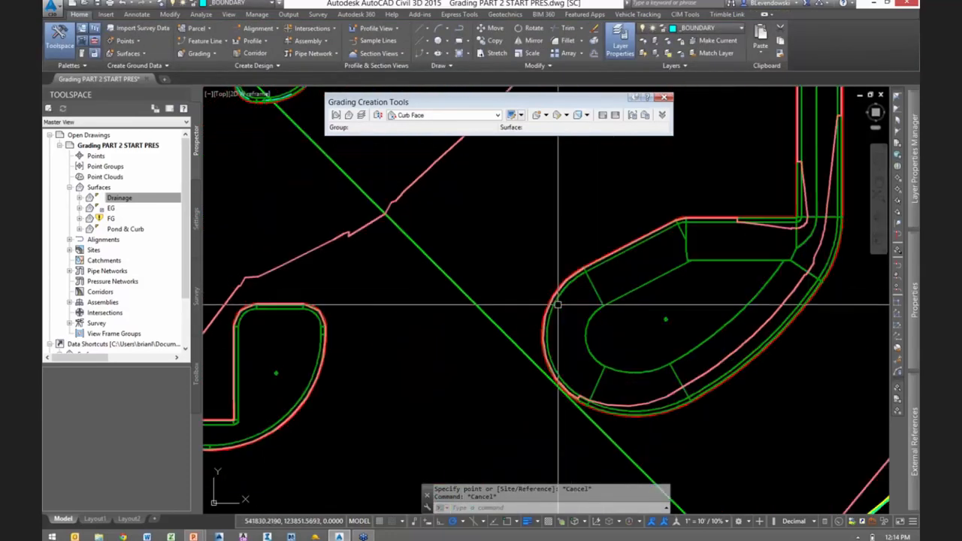
scroll(568, 311, "up", 3)
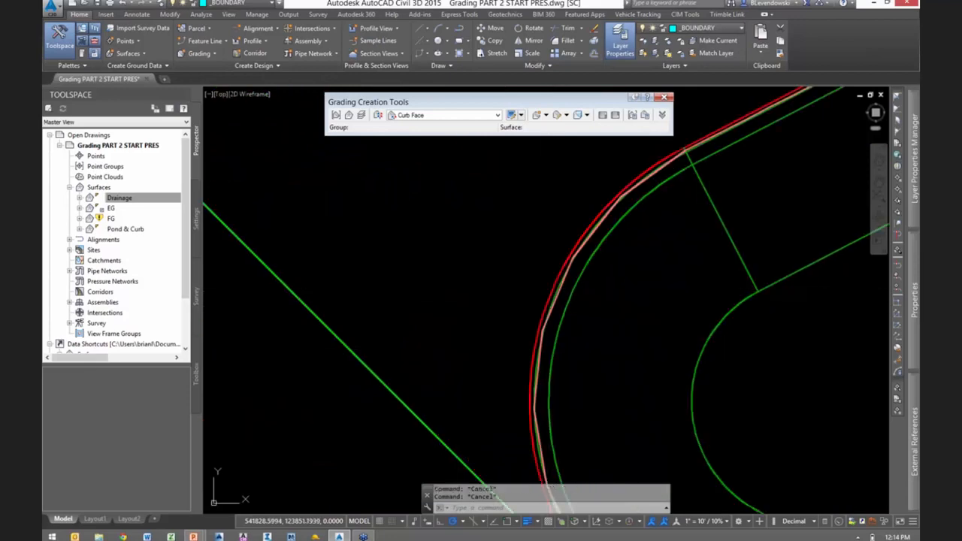
left_click(568, 312)
scroll(569, 311, "down", 6)
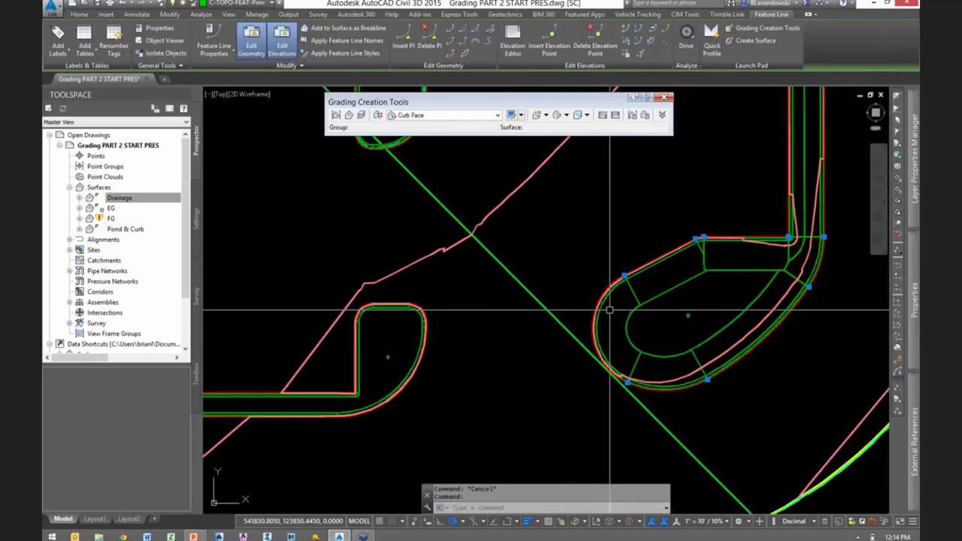
scroll(580, 314, "up", 2)
scroll(580, 314, "down", 2)
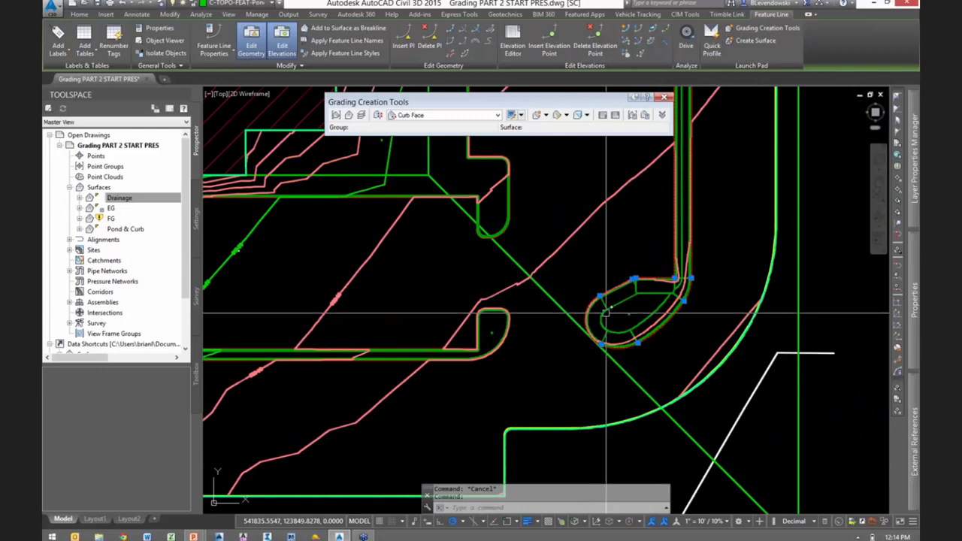
scroll(611, 315, "down", 1)
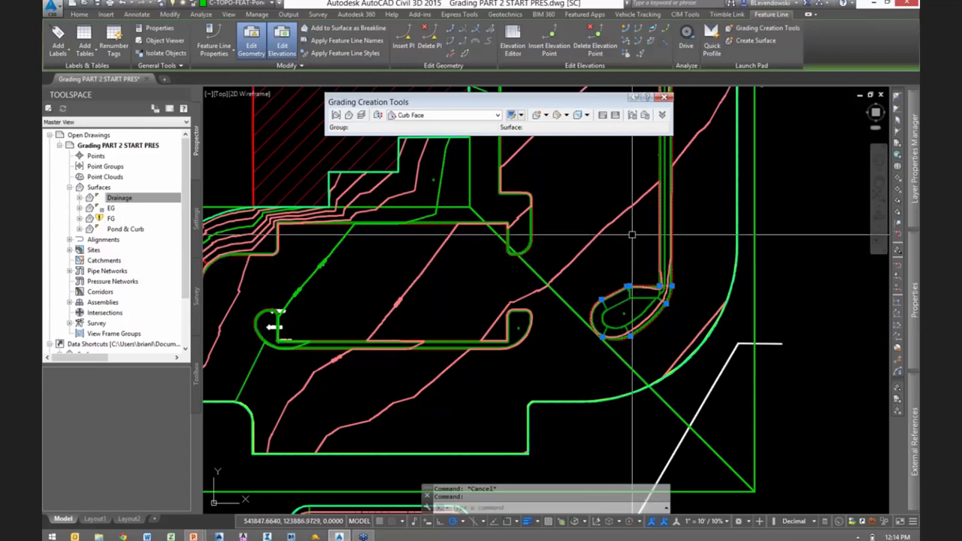
right_click(633, 236)
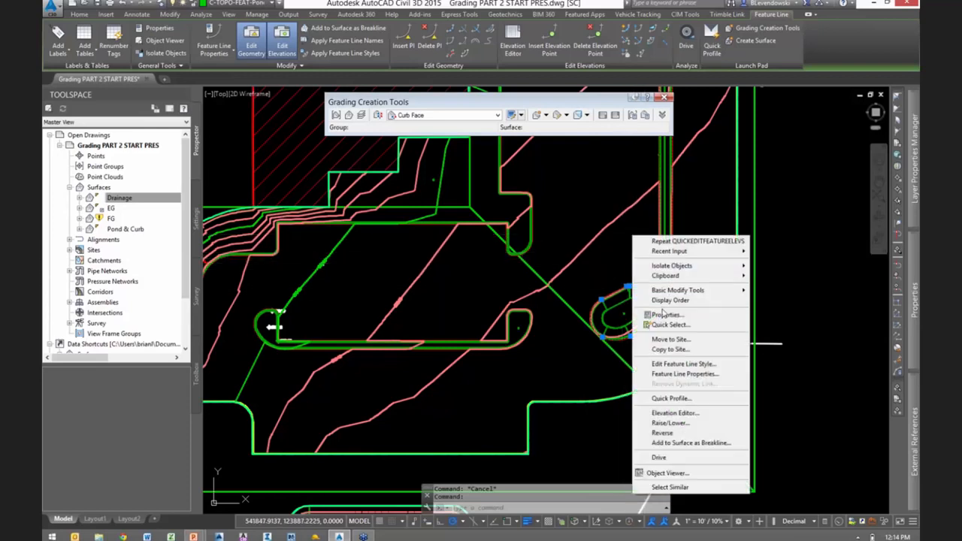
left_click(675, 487)
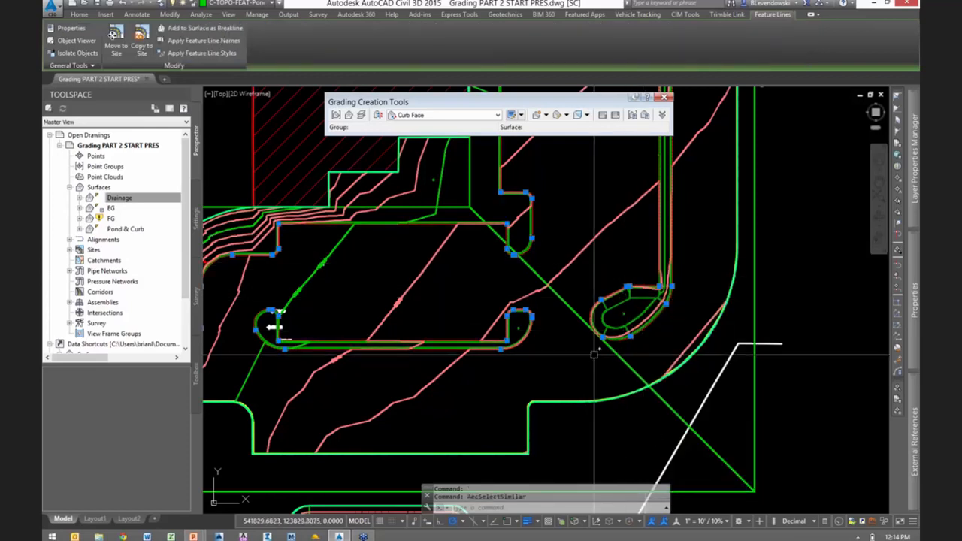
scroll(615, 343, "down", 2)
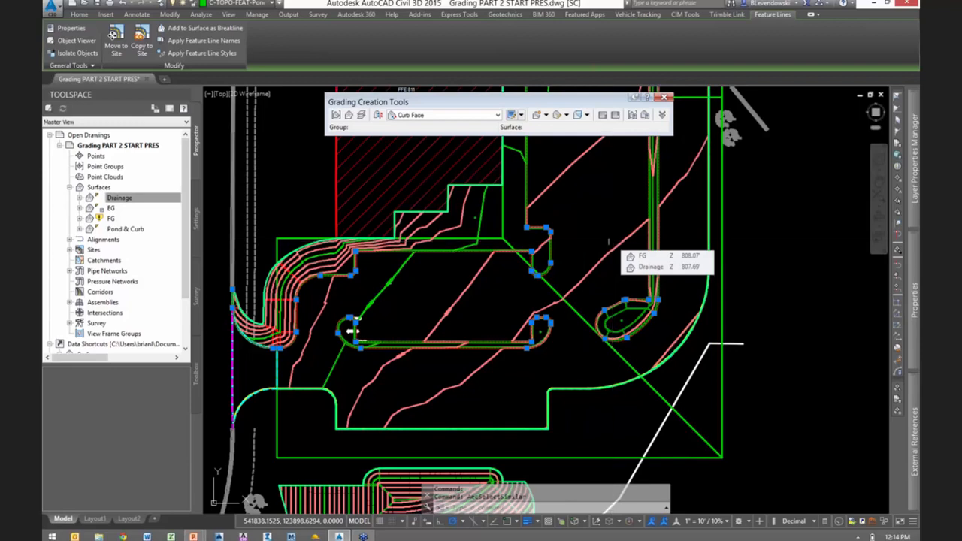
key("Escape")
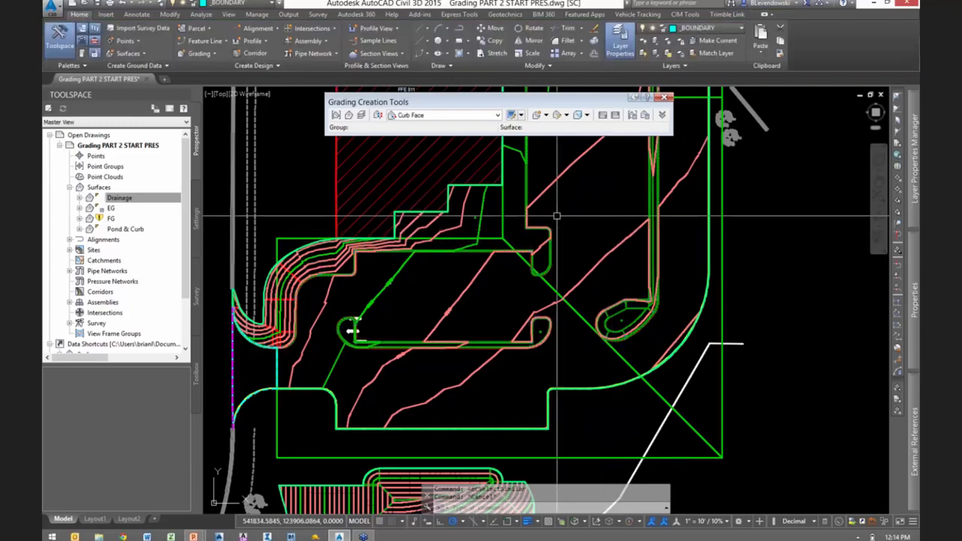
- Assign elevations from the Drainage surface to the previously selected curb feature lines, using the Multiple option without intermediate grade break points
left_click(170, 14)
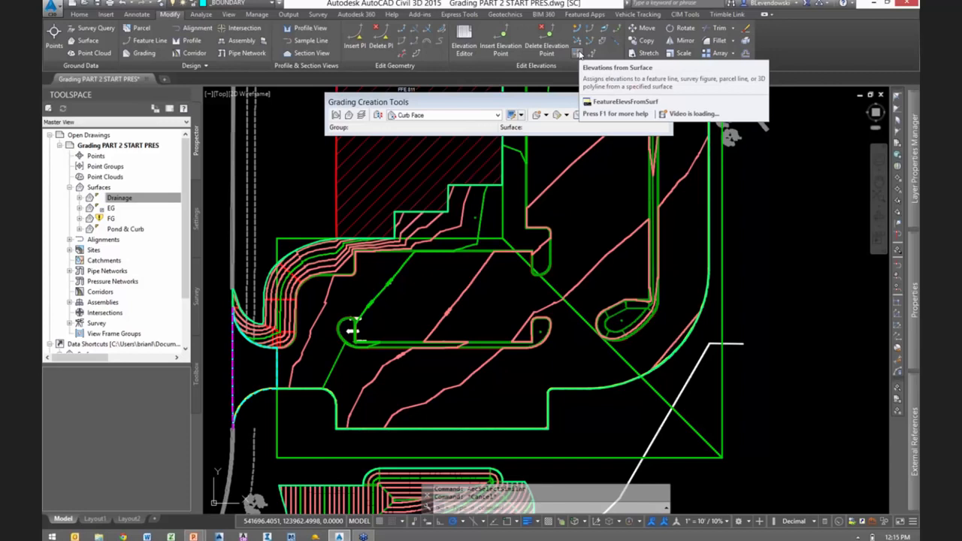
left_click(579, 55)
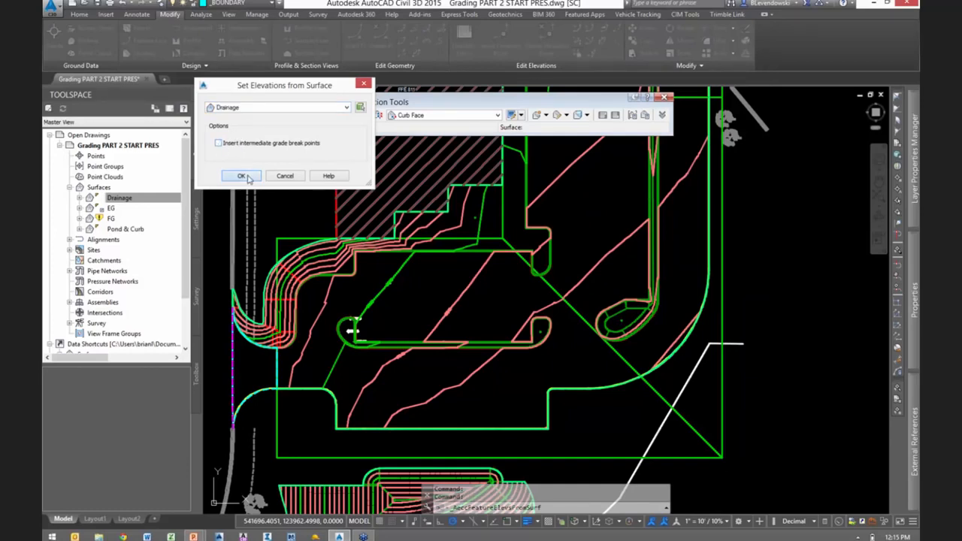
left_click(241, 176)
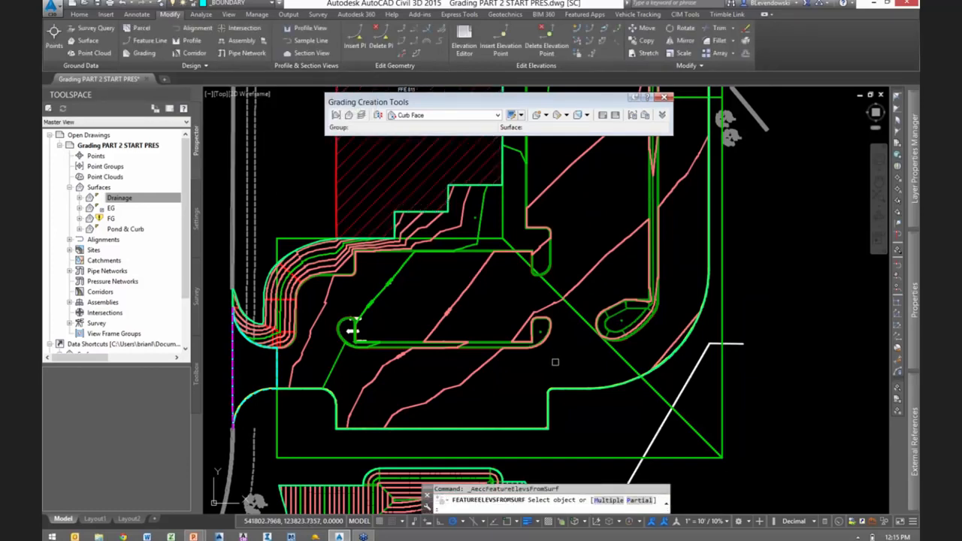
mouse_move(556, 362)
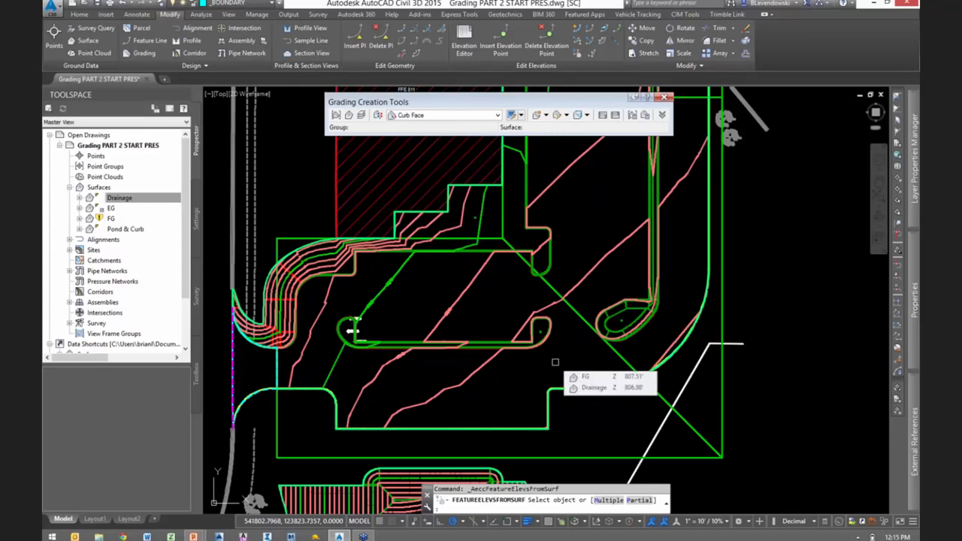
type("M")
key("Return")
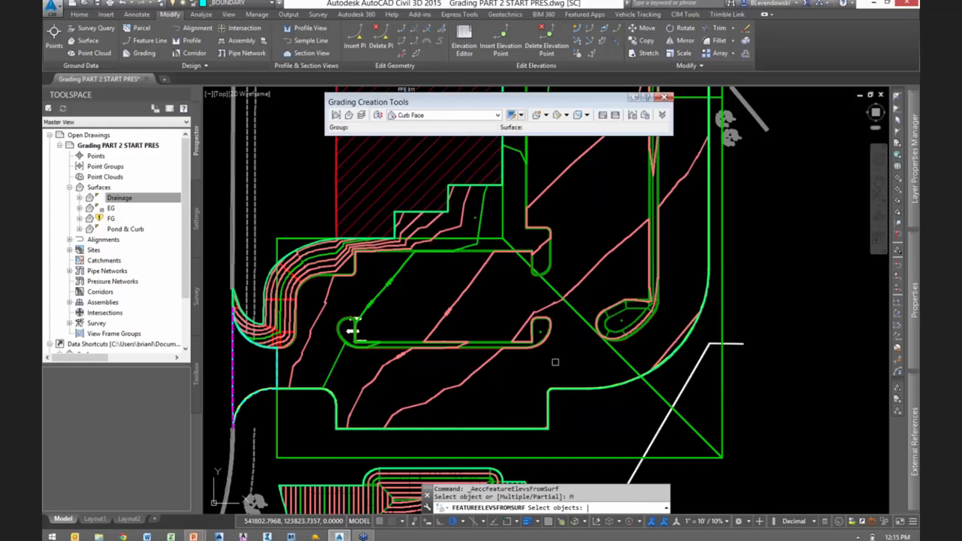
type("p")
key("Return")
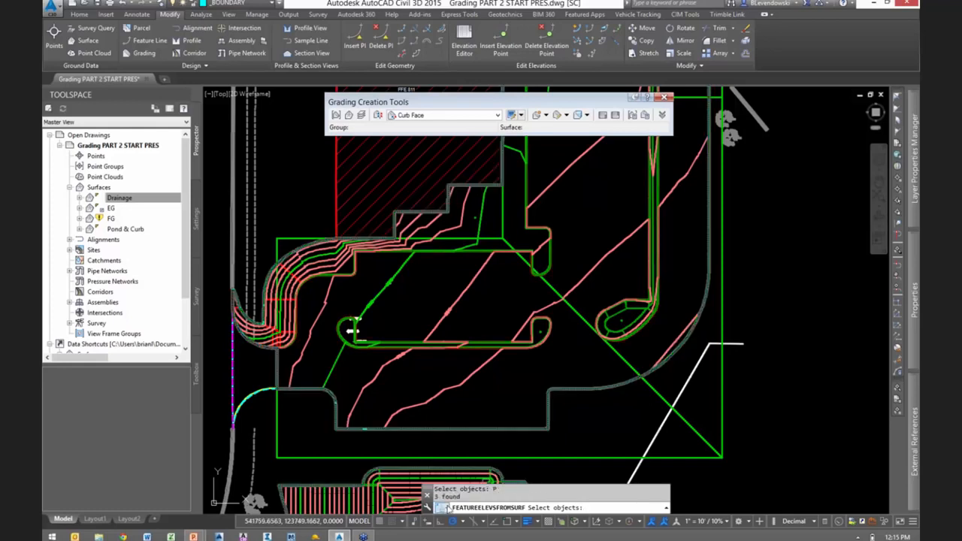
key("Return")
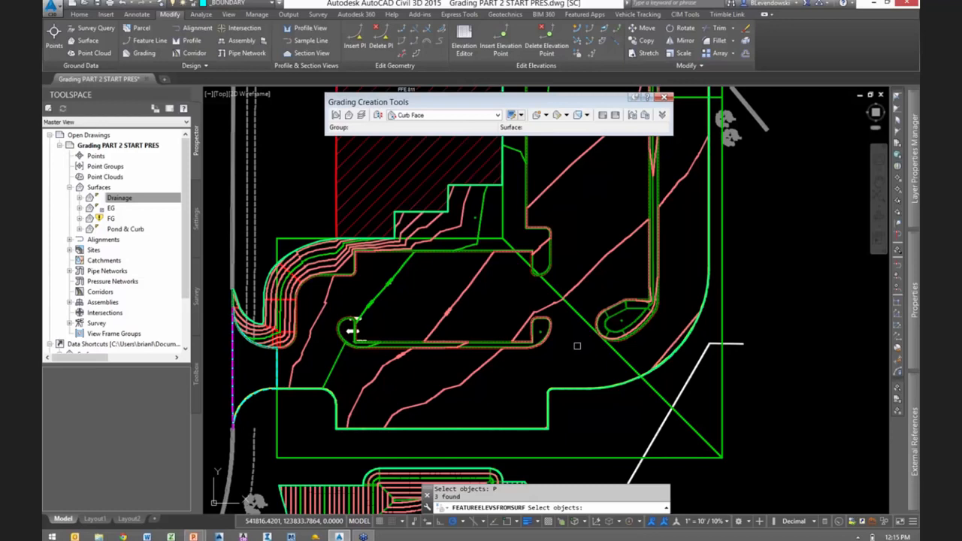
key("Return")
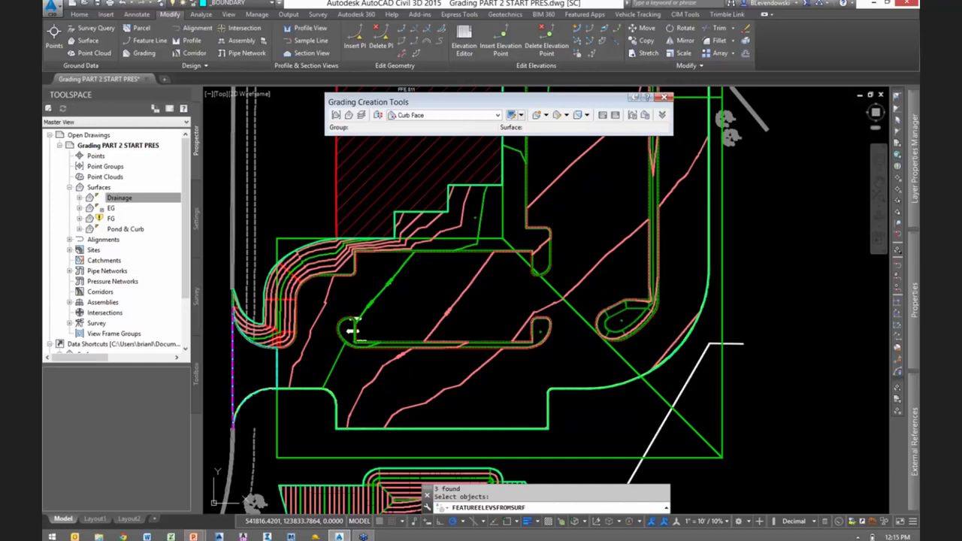
key("Return")
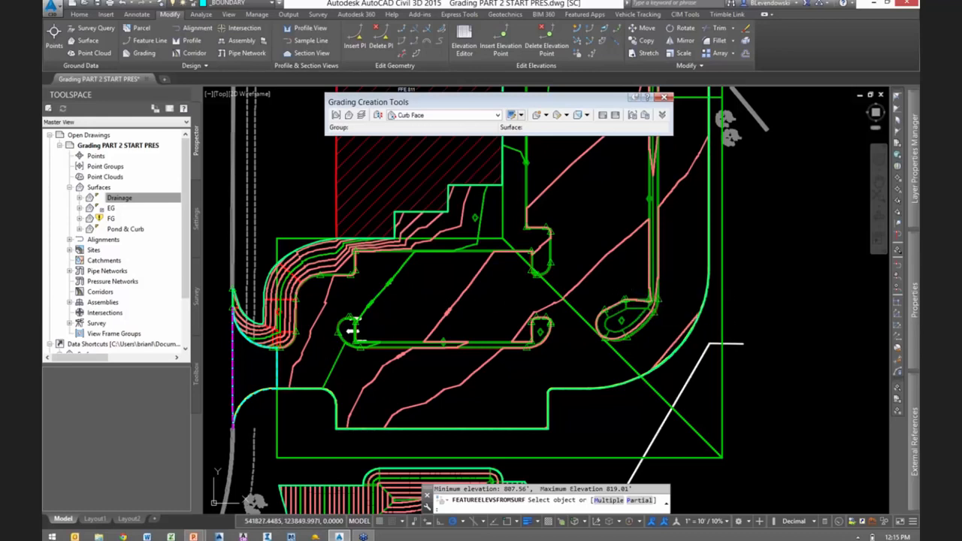
key("Escape")
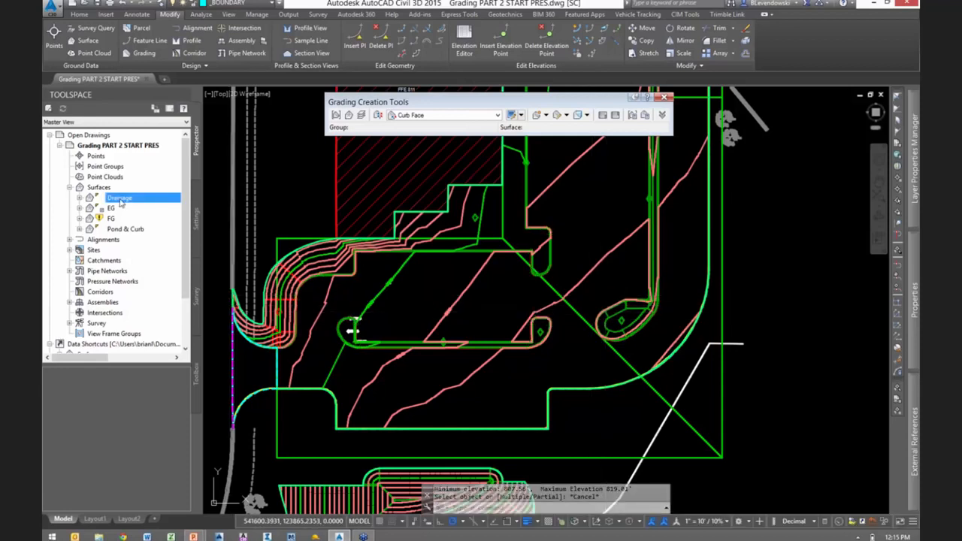
- Rebuild the out-of-date FG surface
left_click(124, 229)
left_click(111, 219)
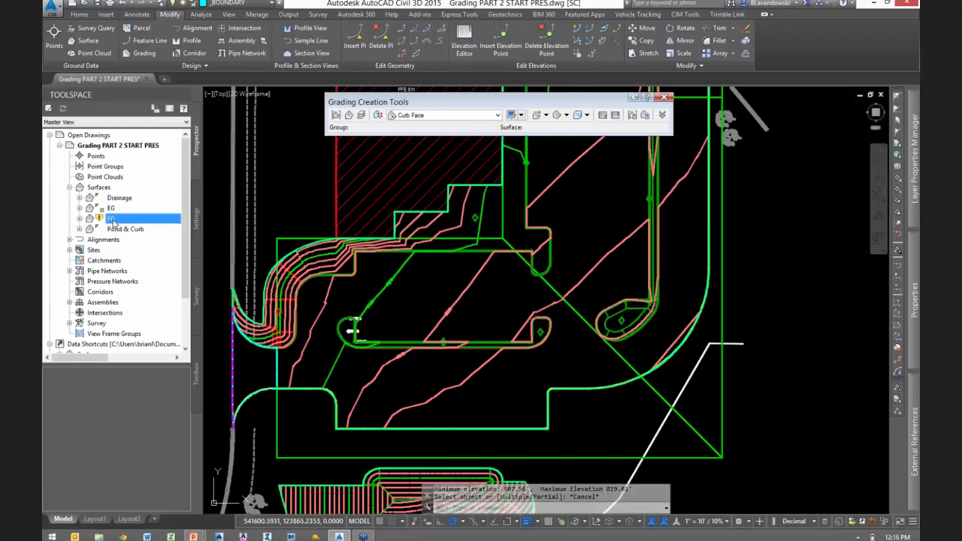
right_click(111, 219)
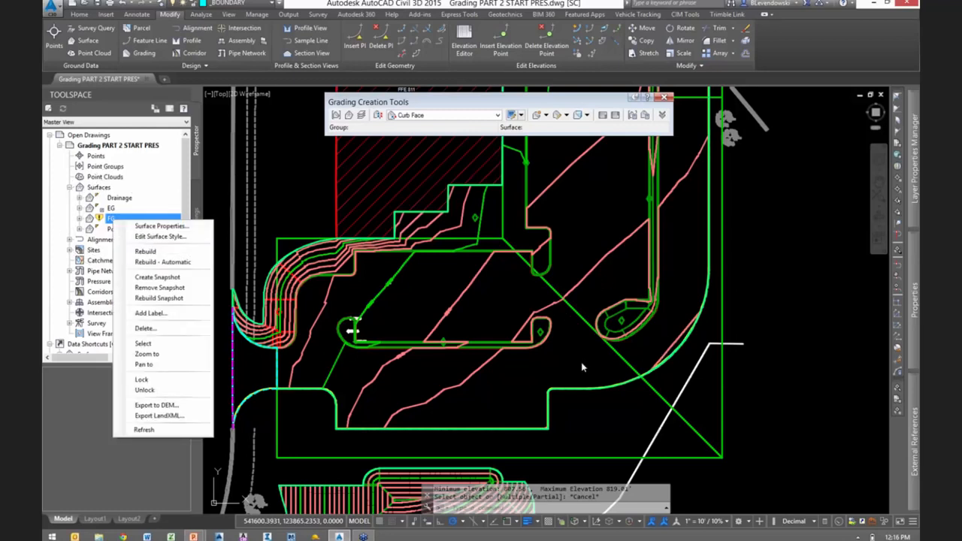
left_click(145, 251)
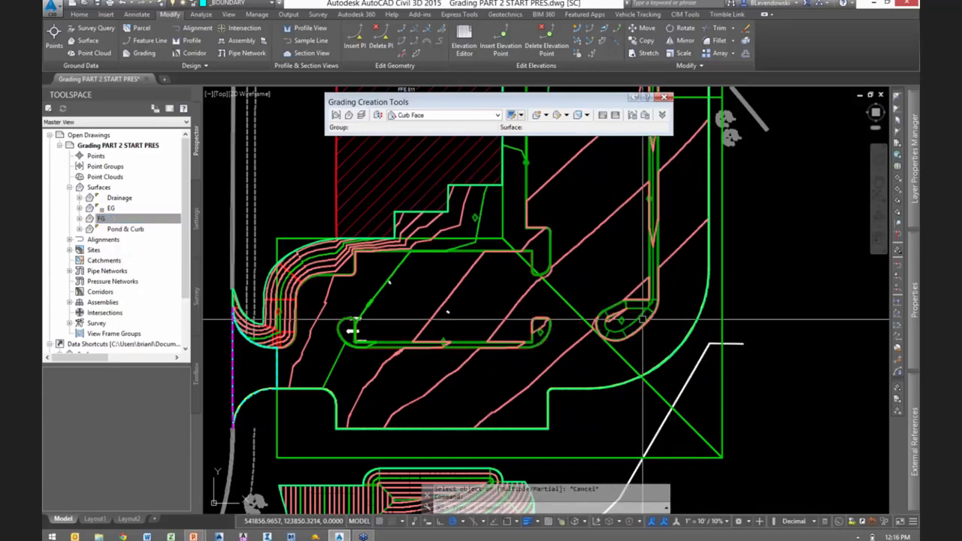
- Select the diagonal drainage feature line and all similar ones to review their layout across the parking lot, and clear the selection
scroll(643, 320, "up", 2)
scroll(643, 319, "down", 3)
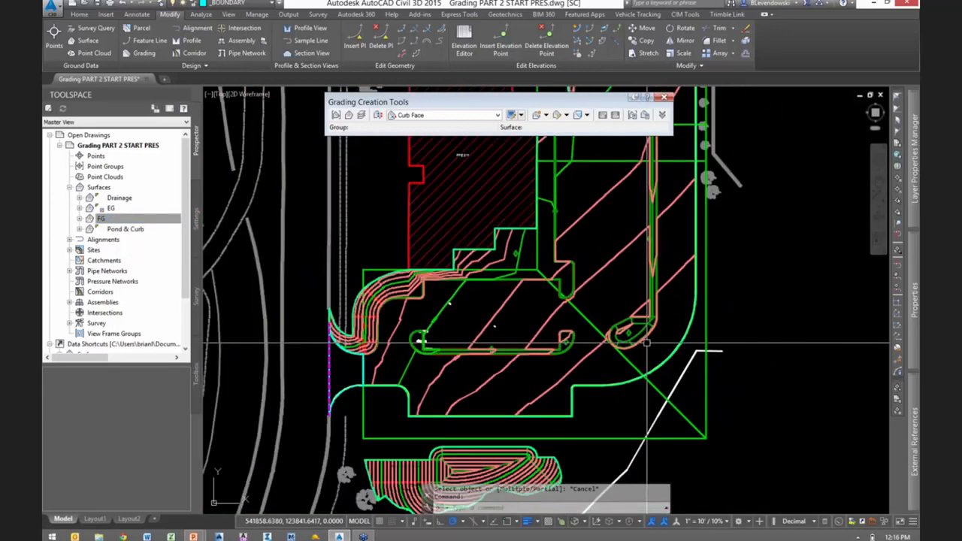
middle_click_drag(751, 268, 707, 338)
scroll(707, 338, "down", 1)
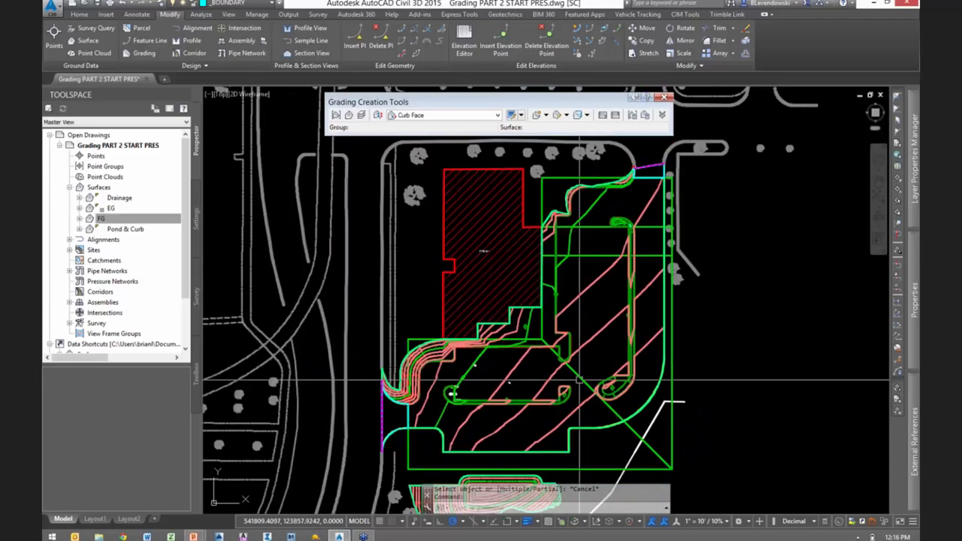
left_click(580, 378)
right_click(617, 347)
left_click(662, 336)
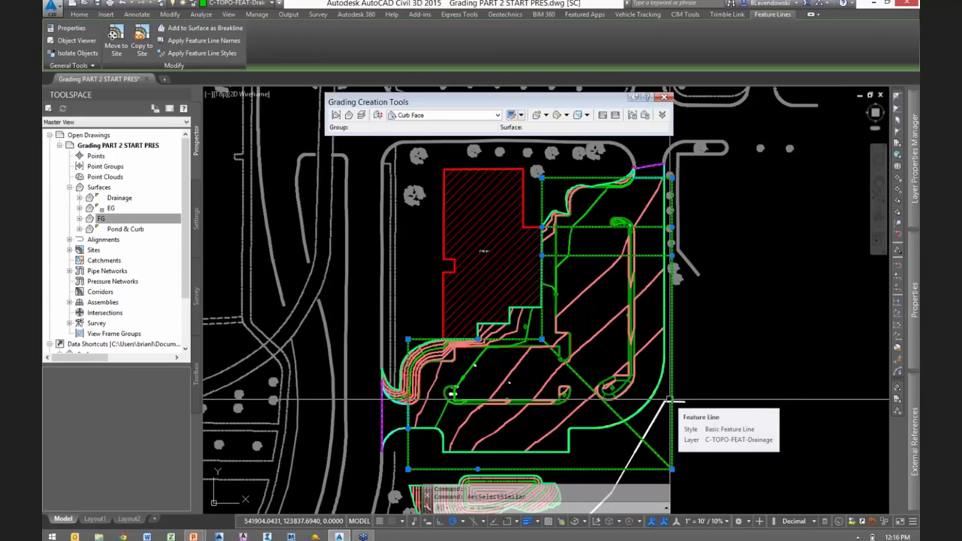
middle_click_drag(734, 415, 761, 351)
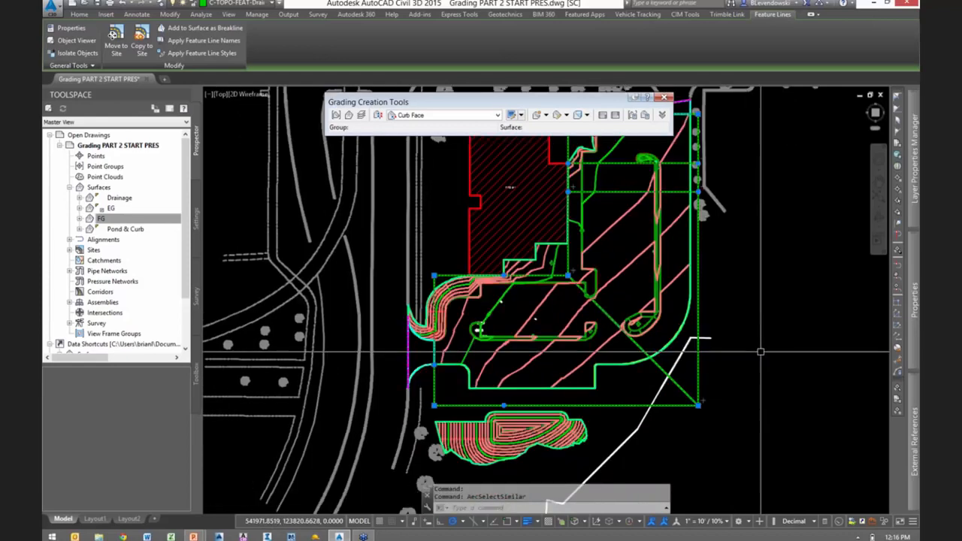
scroll(760, 351, "down", 1)
key("Escape")
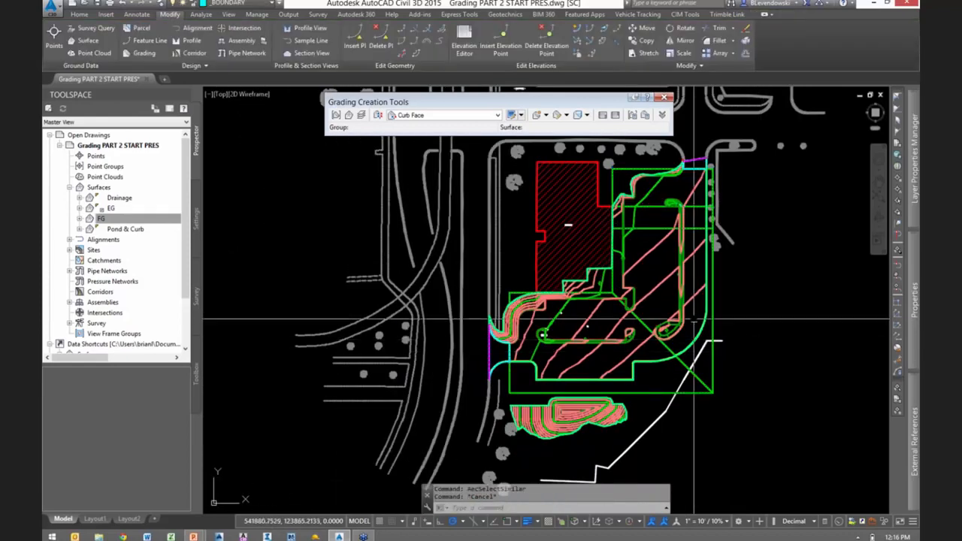
- Select the FG surface at the pond contours and examine it in 3D in the Object Viewer
scroll(693, 322, "up", 3)
mouse_move(637, 395)
middle_mouse_down()
mouse_move(623, 378)
mouse_move(627, 332)
mouse_move(643, 325)
middle_mouse_up()
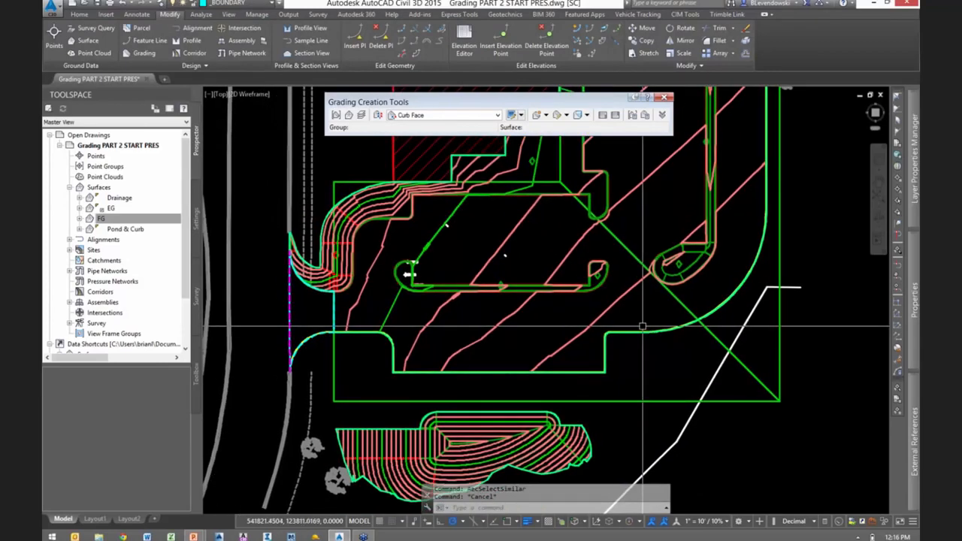
scroll(642, 325, "down", 1)
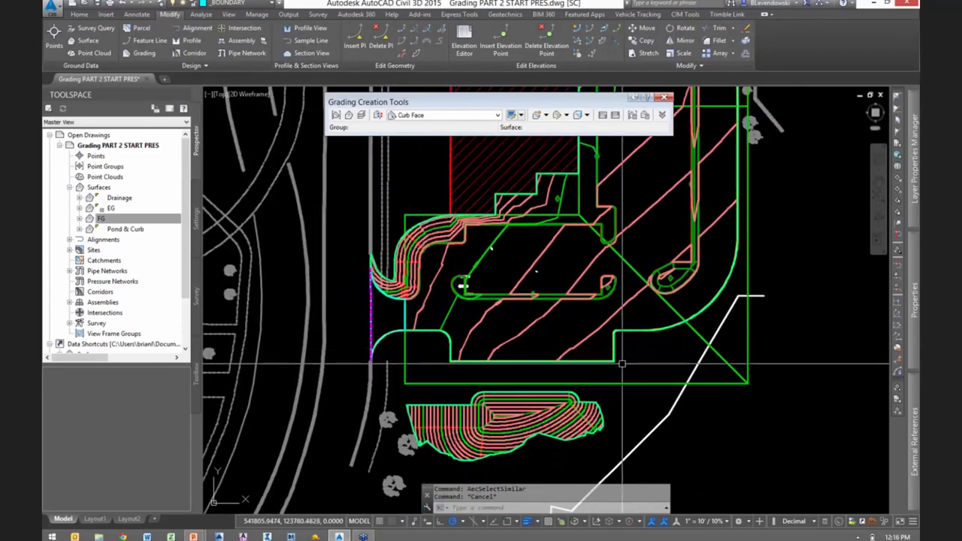
left_click(487, 412)
right_click(487, 412)
left_click(519, 398)
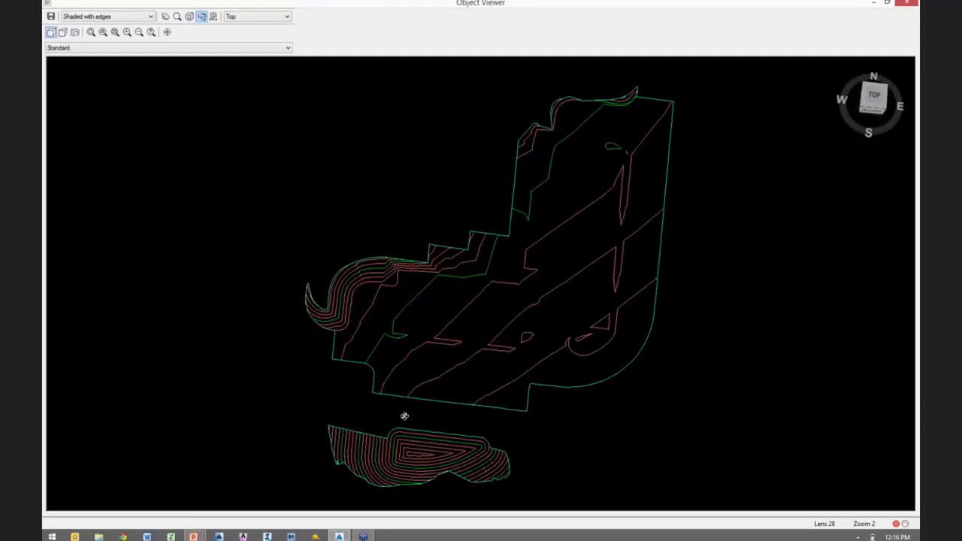
mouse_move(402, 414)
left_mouse_down()
mouse_move(339, 301)
mouse_move(517, 294)
left_mouse_up()
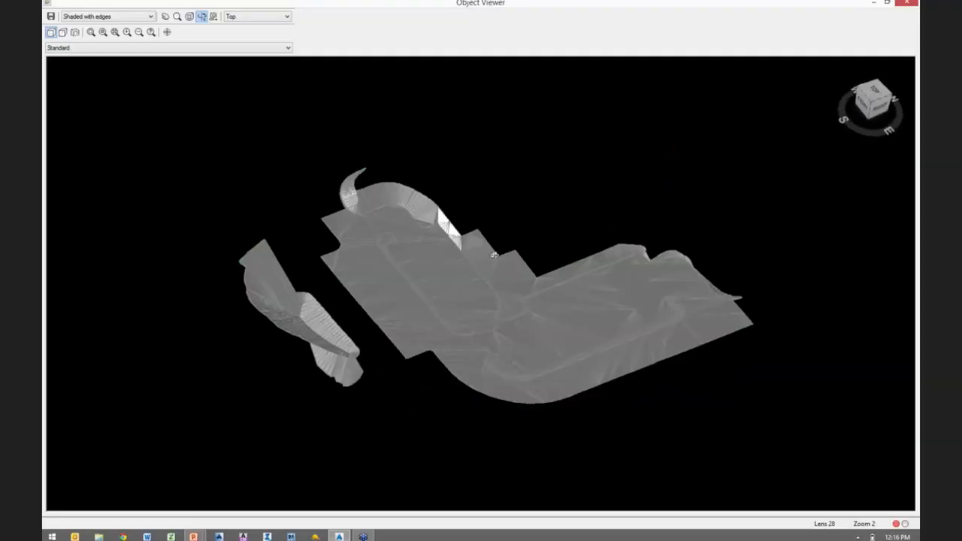
- Orbit and zoom around the FG surface in the Object Viewer to examine the parking lot curbs and pond, and close the viewer
left_click_drag(493, 256, 356, 232)
scroll(339, 231, "up", 8)
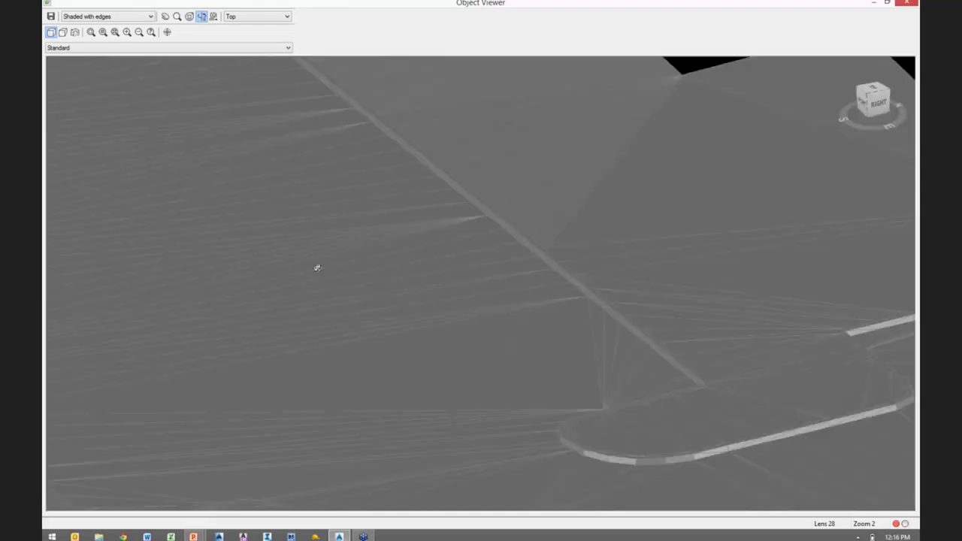
scroll(318, 284, "down", 5)
scroll(256, 279, "up", 1)
middle_click_drag(240, 276, 587, 282)
scroll(484, 284, "down", 1)
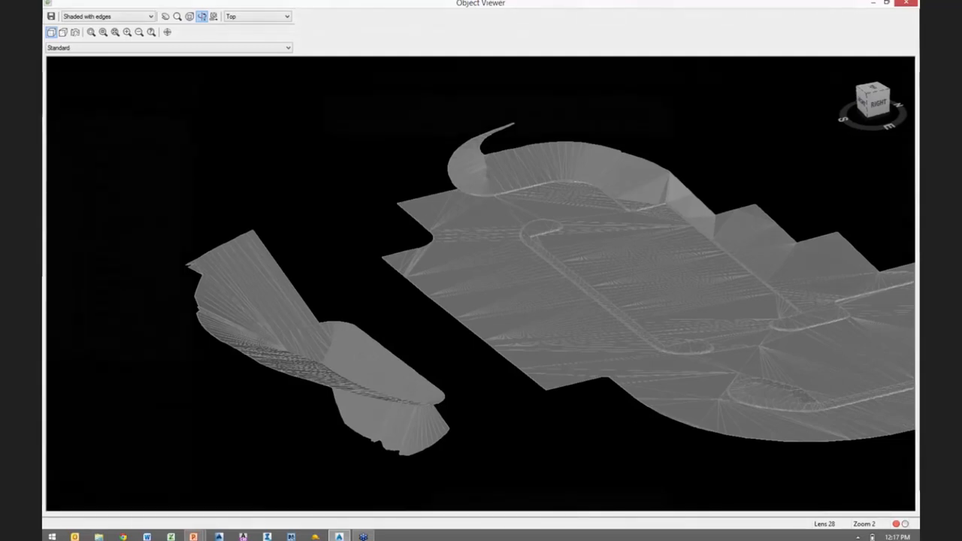
key("Escape")
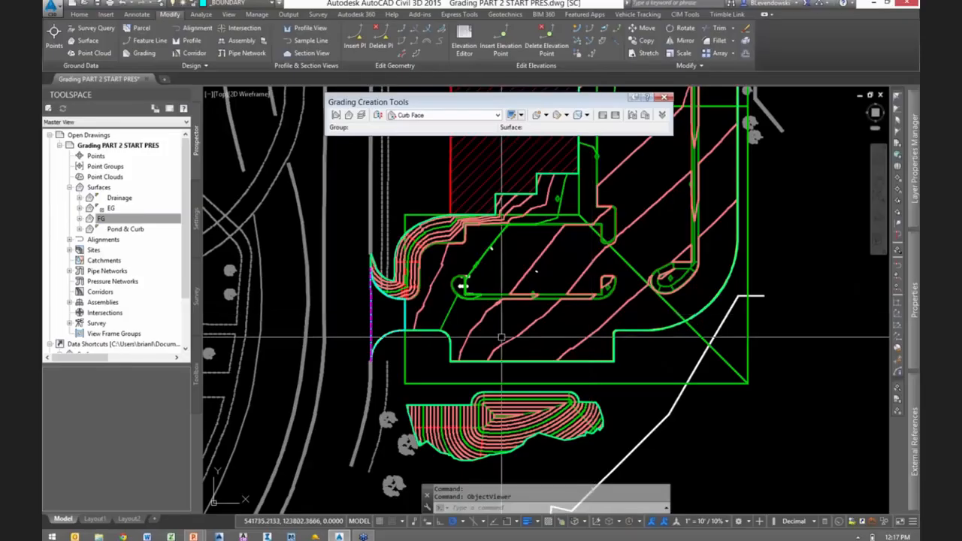
- Choose the outer parking lot boundary polyline as the object to convert with Create Feature Lines from Objects
left_click(79, 15)
left_click(205, 40)
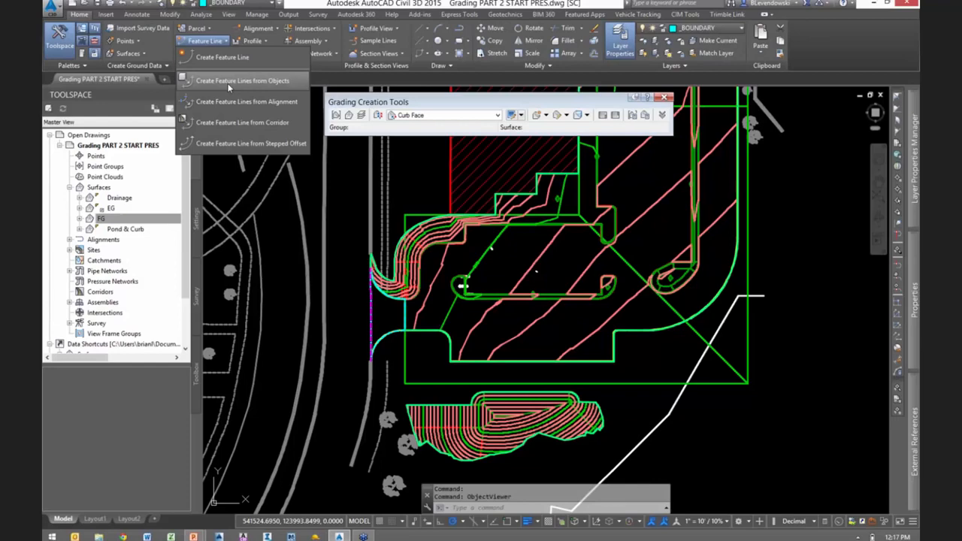
left_click(229, 84)
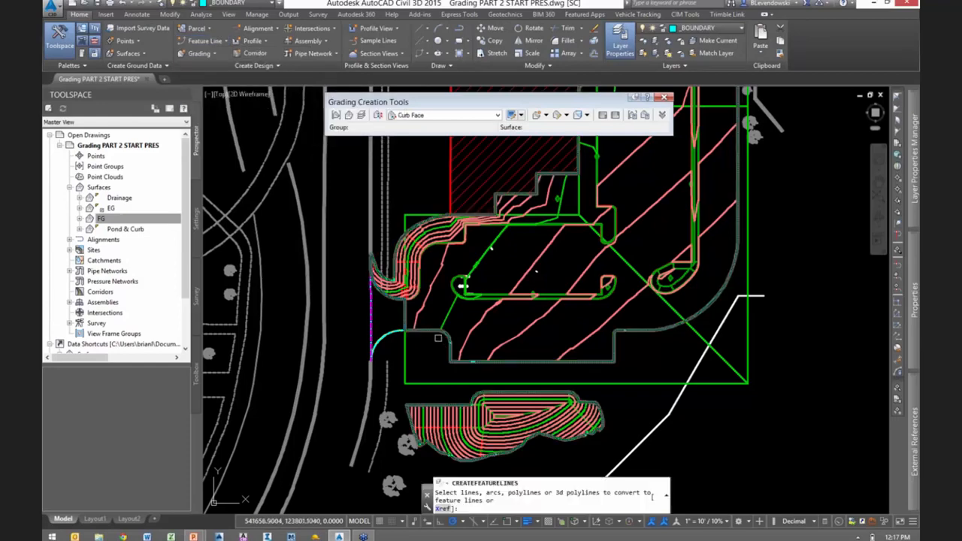
scroll(438, 338, "up", 10)
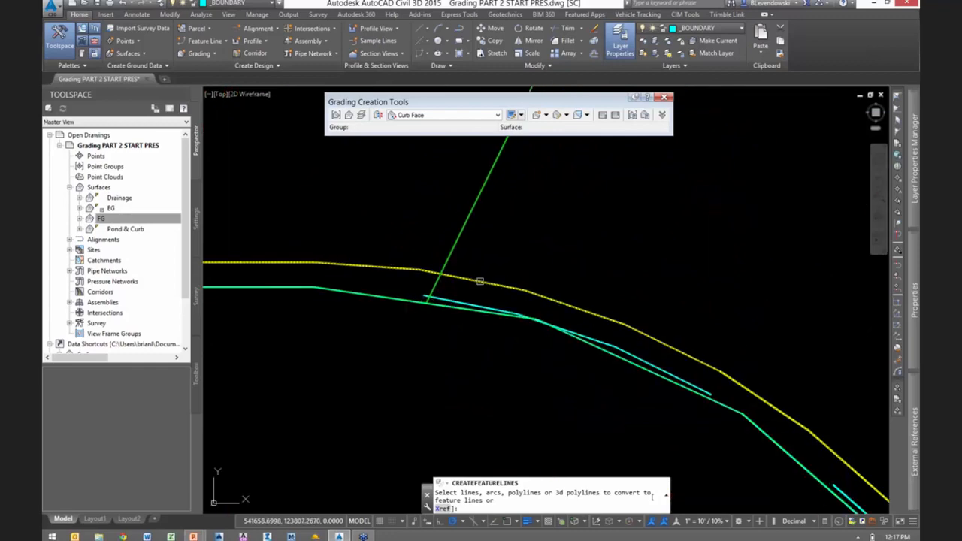
scroll(481, 307, "down", 8)
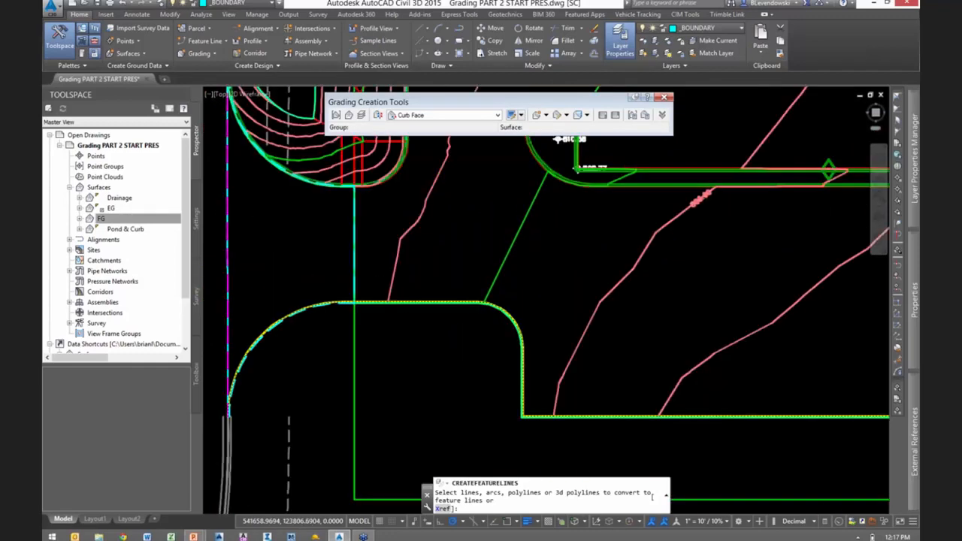
scroll(481, 304, "down", 5)
key("Return")
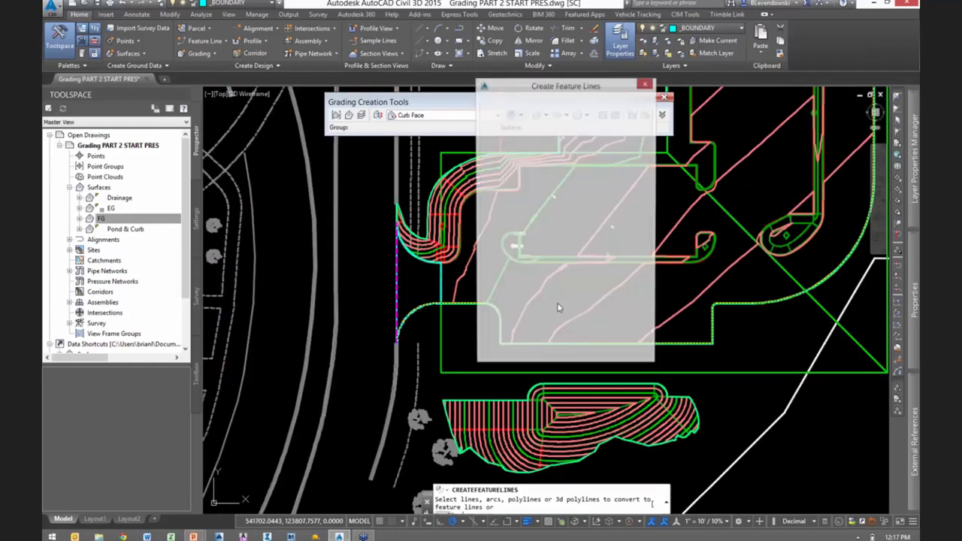
- Create the feature line in the Pond and Curb site with the Curb - CTC style, taking elevations from the Drainage surface without intermediate grade break points
left_click(538, 118)
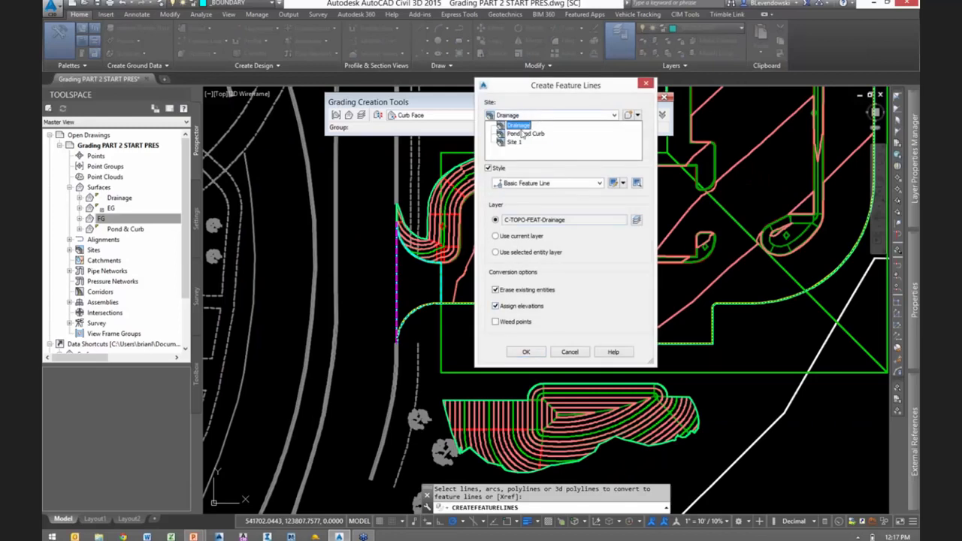
left_click(524, 134)
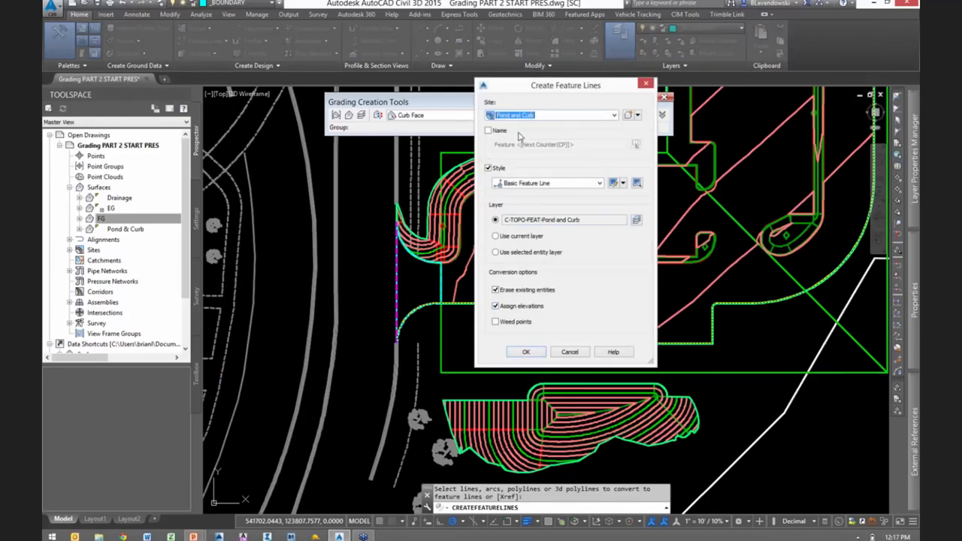
left_click(545, 183)
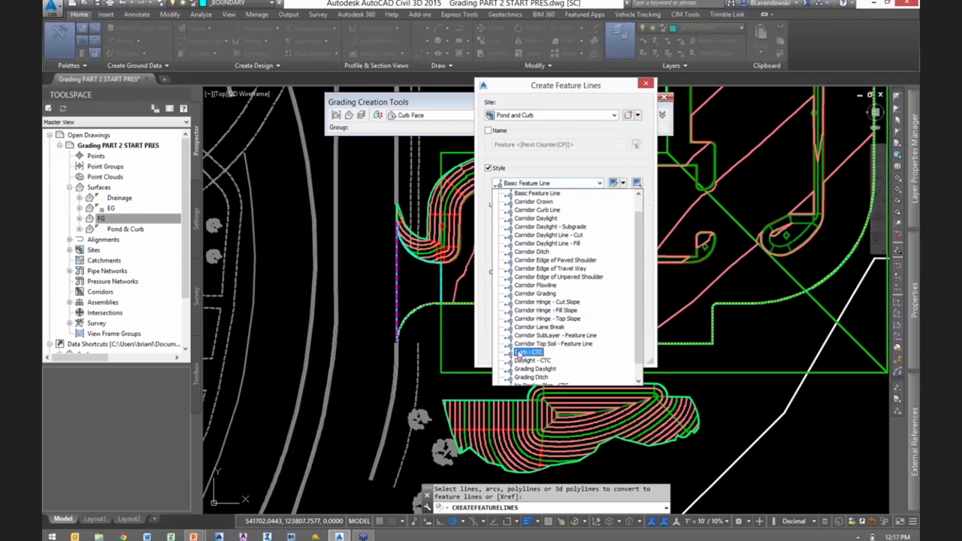
left_click(526, 347)
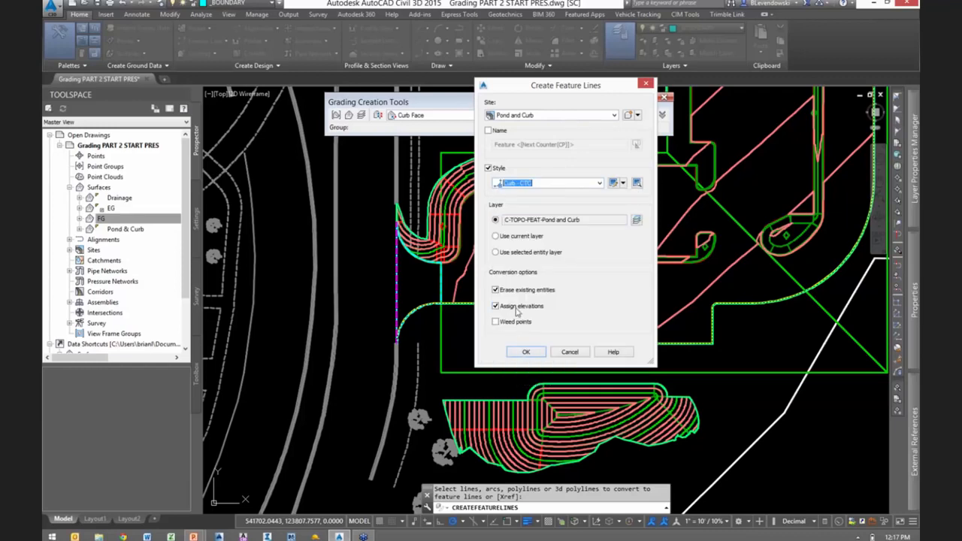
left_click(526, 352)
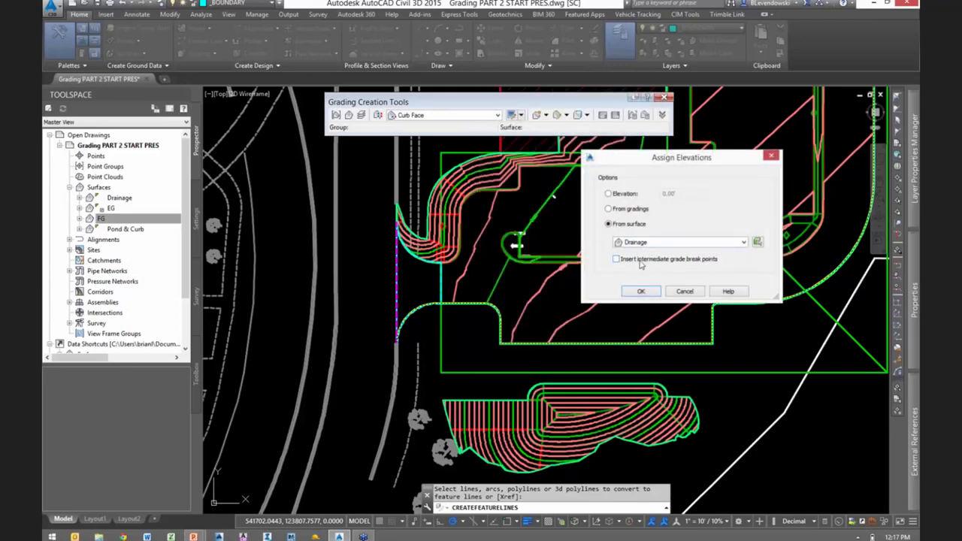
left_click(640, 292)
- Select the new boundary curb feature line and inspect its elevations near the southwest entrance with Quick Elevation Edit
scroll(485, 299, "up", 2)
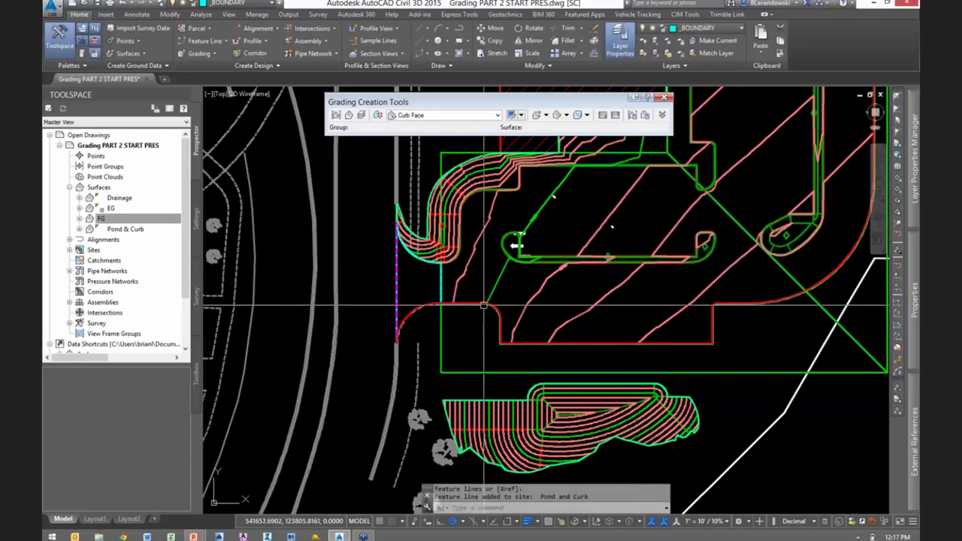
scroll(477, 303, "up", 8)
left_click(488, 309)
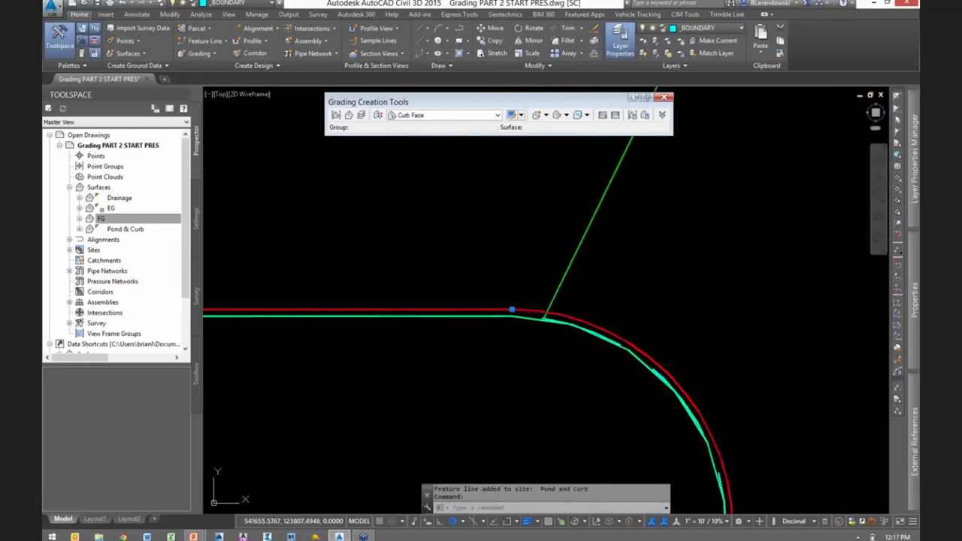
scroll(614, 283, "down", 6)
scroll(560, 320, "down", 1)
mouse_move(541, 354)
middle_mouse_down()
mouse_move(522, 336)
mouse_move(454, 337)
middle_mouse_up()
scroll(366, 310, "up", 2)
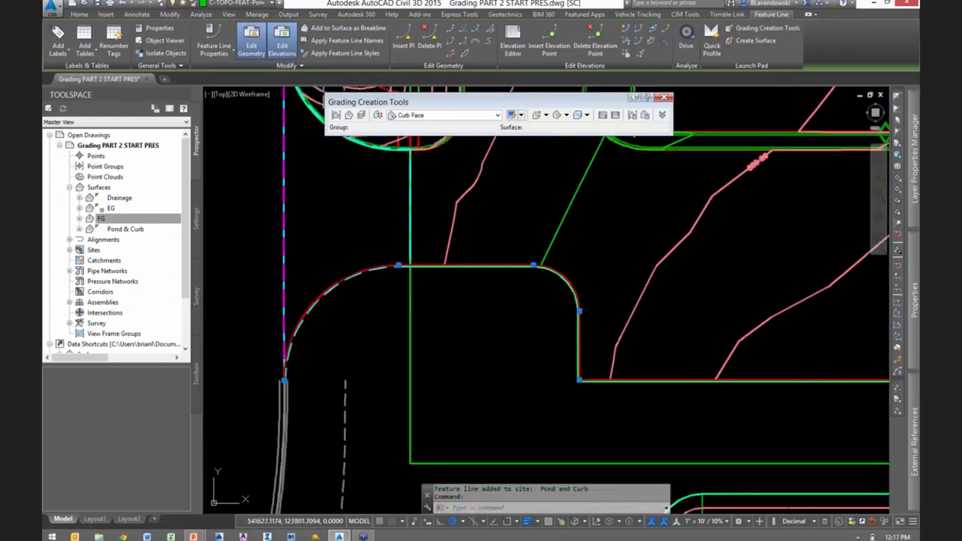
left_click(626, 30)
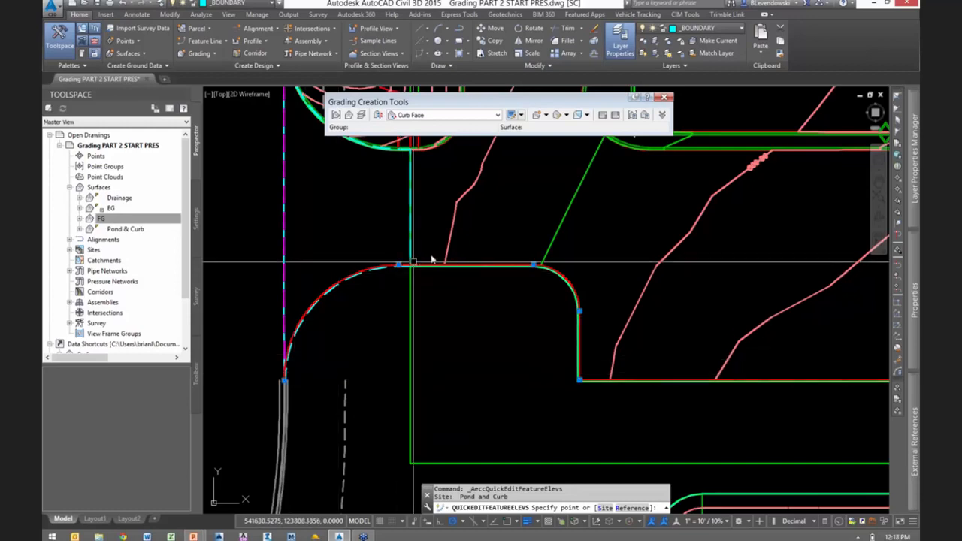
key("Escape")
- Insert an elevation point on the boundary curb at its apparent intersection with the vertical drainage line near the southwest entrance, accepting the default elevation
scroll(423, 254, "up", 6)
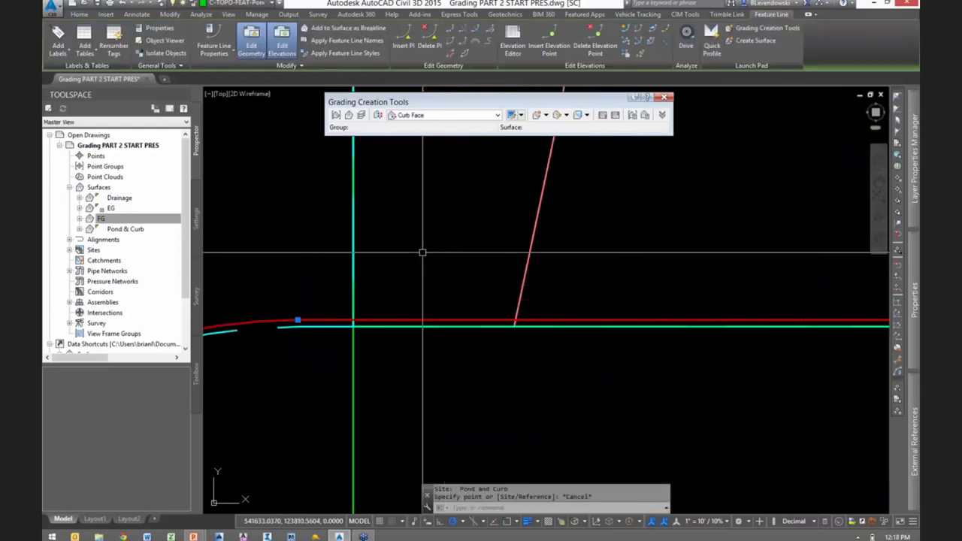
left_click(553, 53)
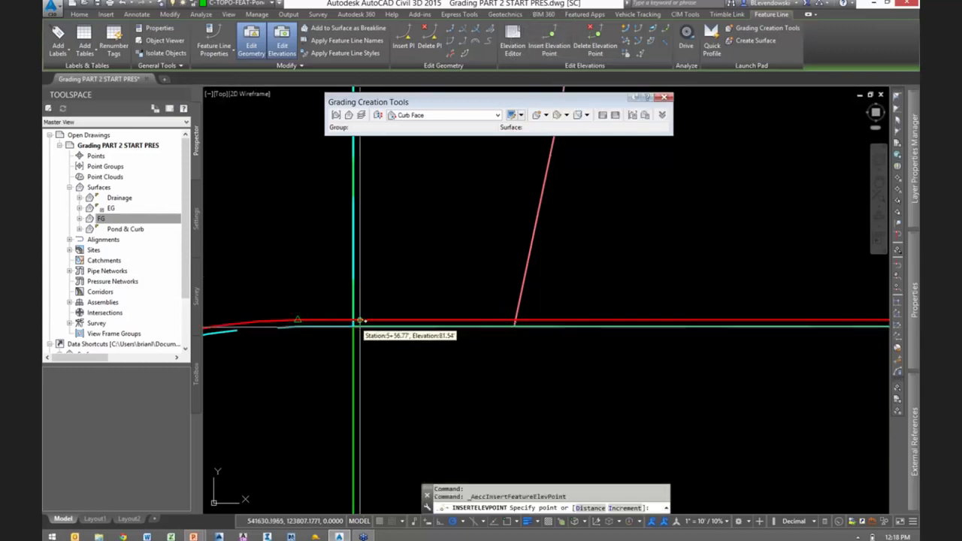
scroll(359, 321, "up", 2)
scroll(360, 321, "down", 1)
right_click(377, 321, "shift")
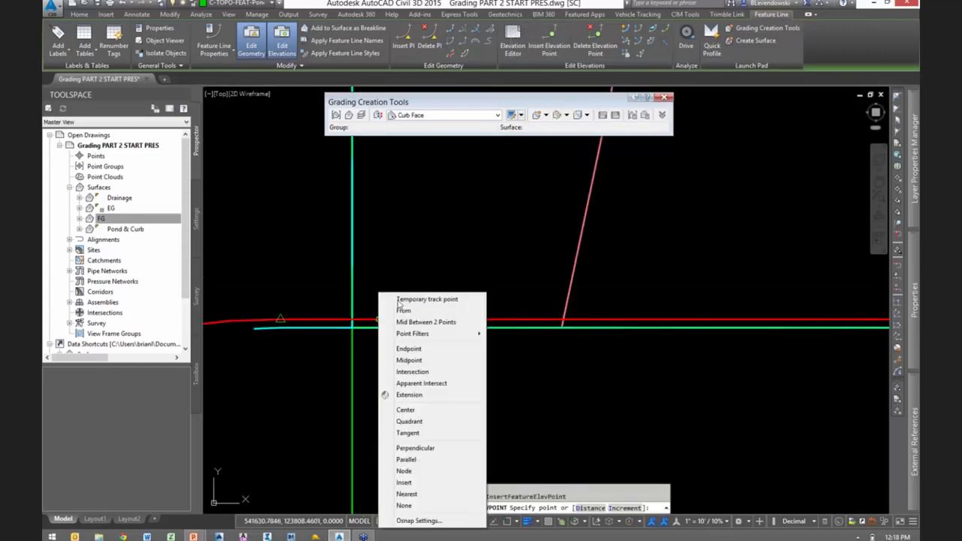
left_click(421, 383)
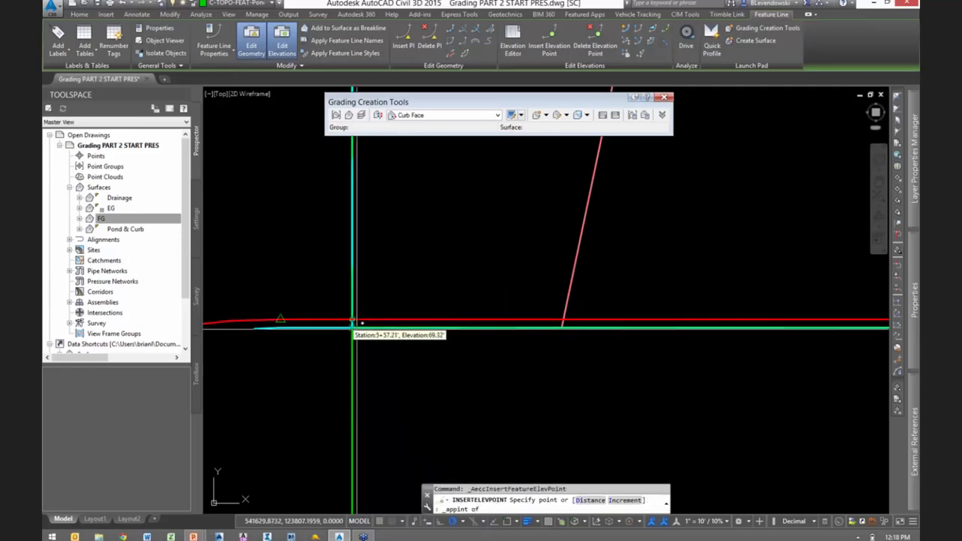
left_click(354, 321)
key("Return")
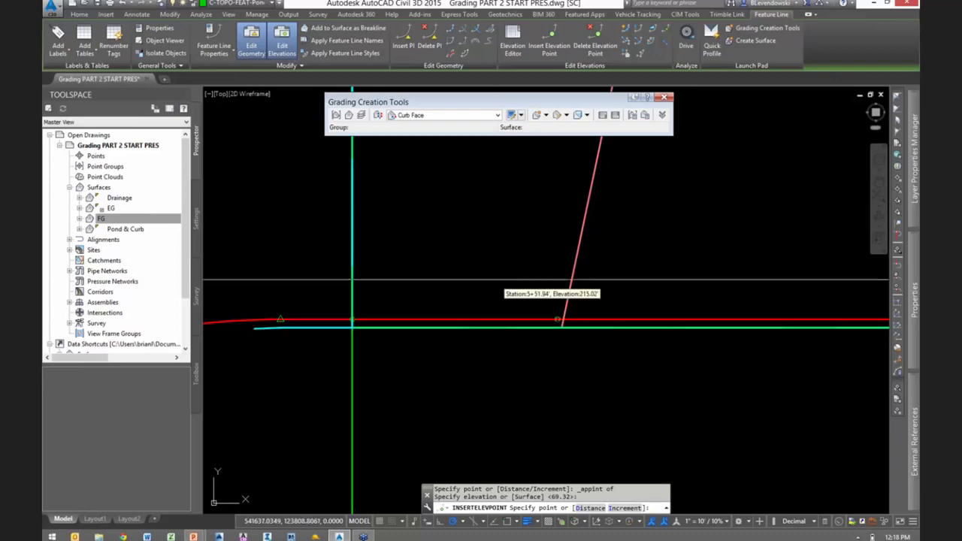
- Insert an elevation point where the diagonal drainage line apparently intersects the curved southeast part of the boundary curb, accepting the default elevation
scroll(386, 318, "down", 5)
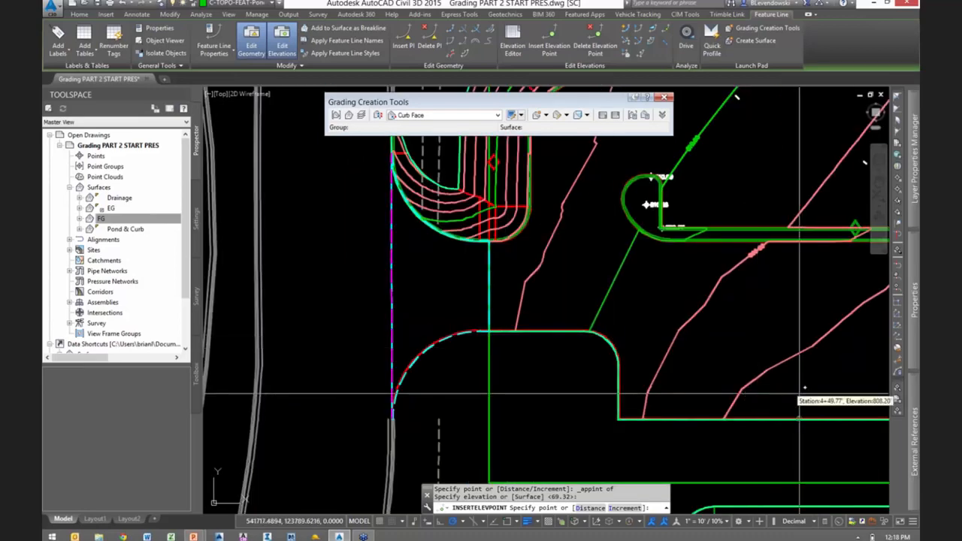
middle_click_drag(809, 394, 216, 388)
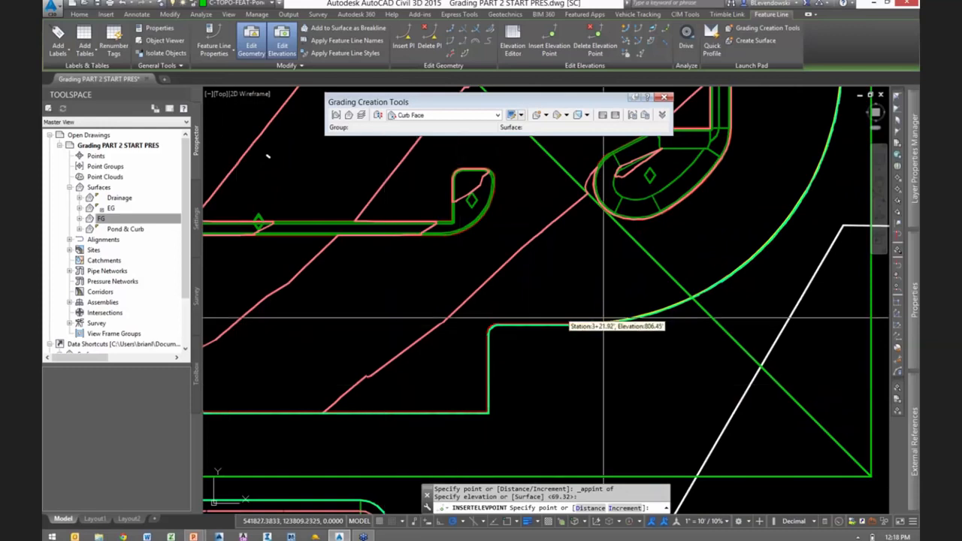
scroll(690, 303, "up", 1)
scroll(699, 319, "down", 1)
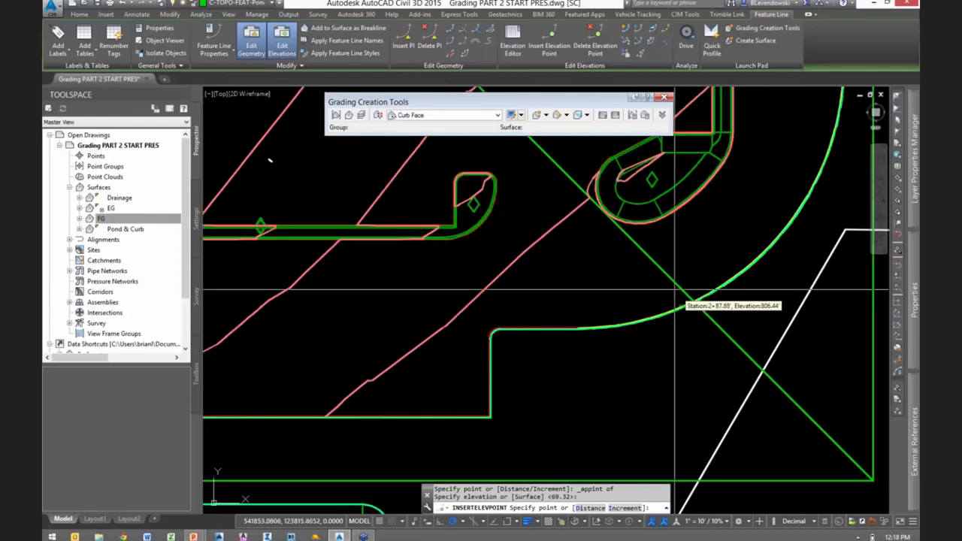
scroll(673, 304, "up", 5)
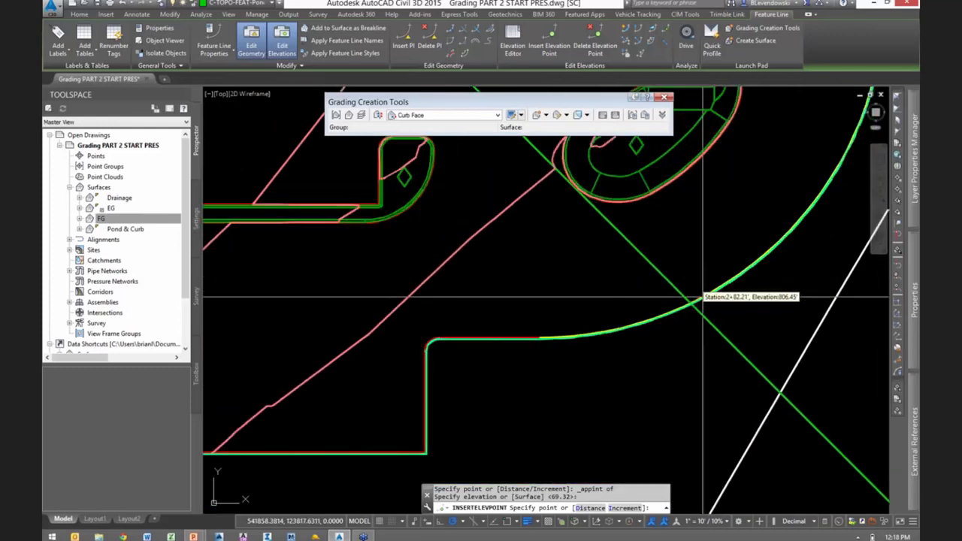
right_click(673, 301, "shift")
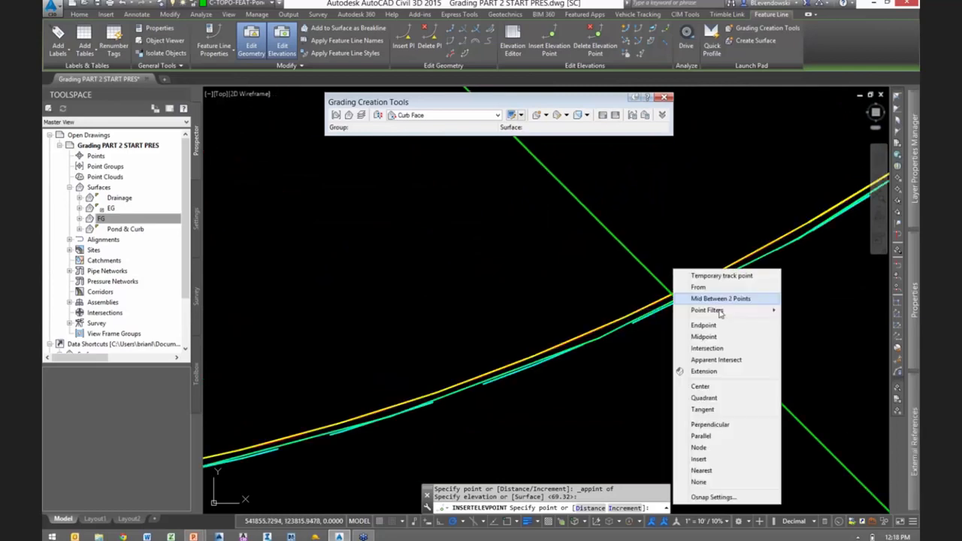
left_click(716, 359)
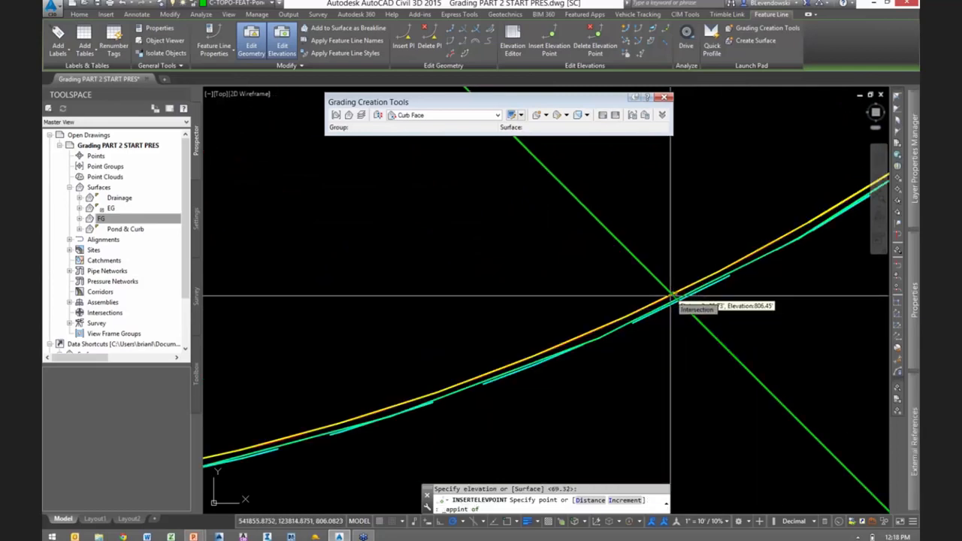
left_click(672, 296)
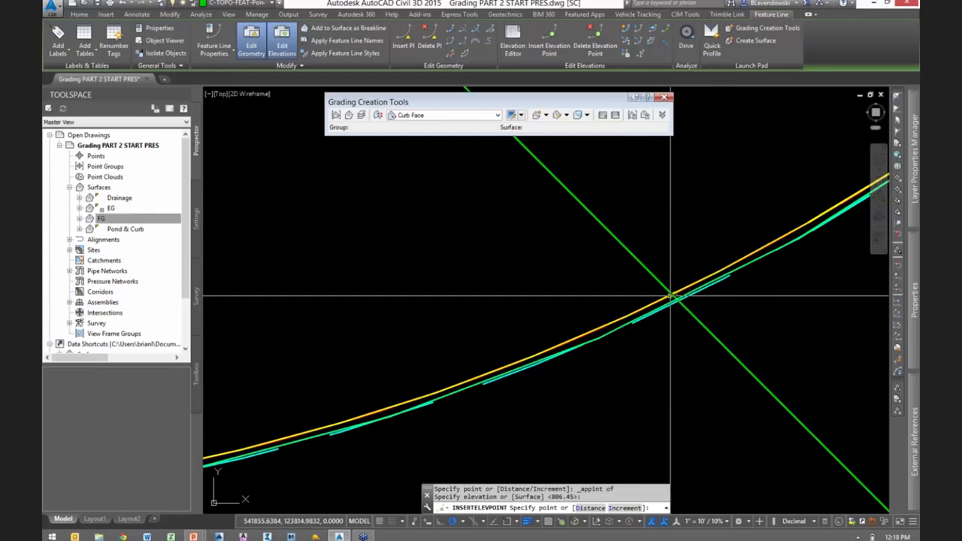
- Insert an elevation point at the apparent intersection of the east boundary curb and the lower horizontal drainage line, accepting the default elevation
scroll(633, 408, "down", 5)
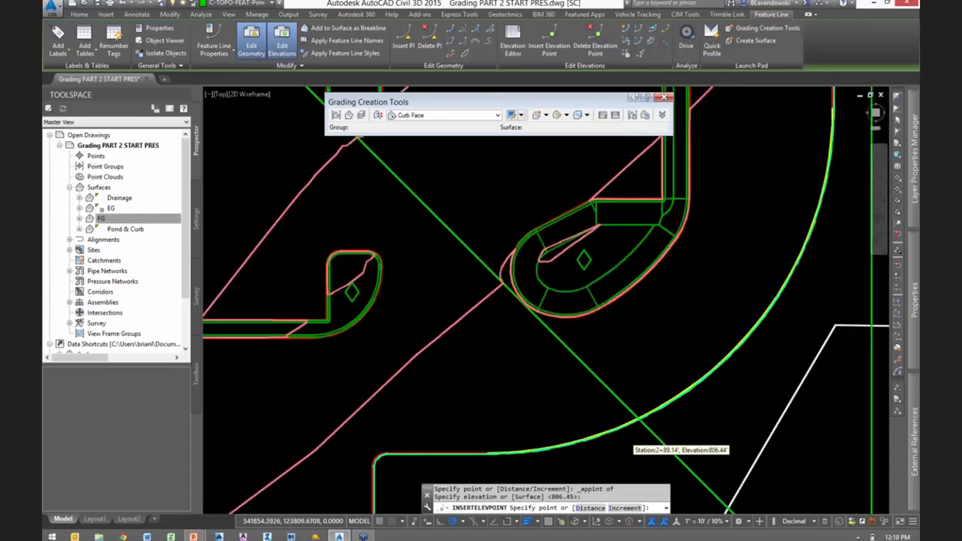
scroll(714, 200, "up", 6)
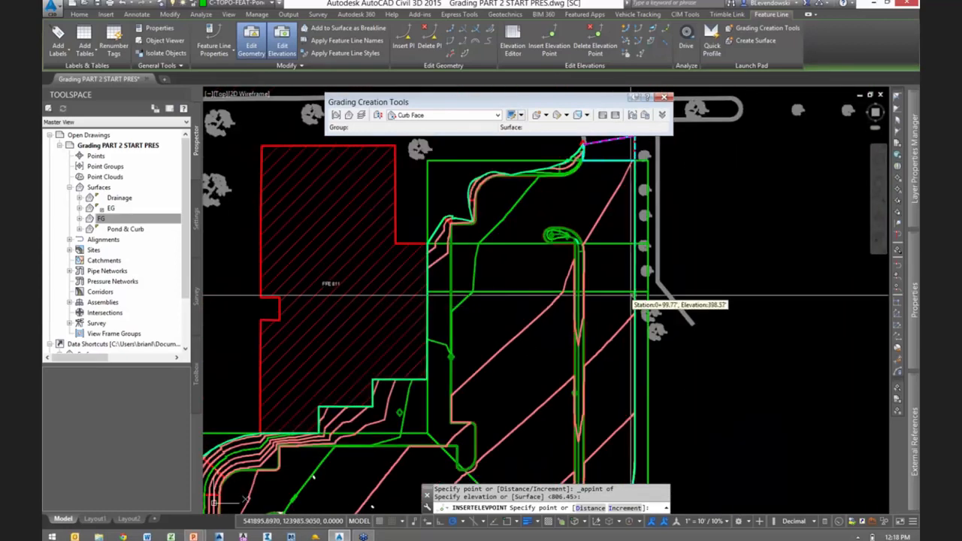
scroll(655, 284, "up", 1)
scroll(660, 281, "down", 1)
right_click(660, 275, "shift")
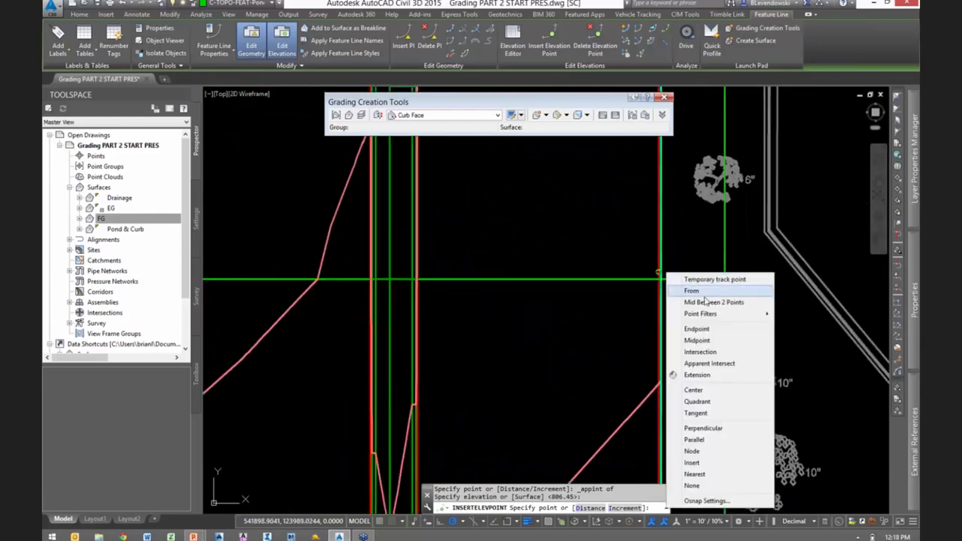
left_click(710, 363)
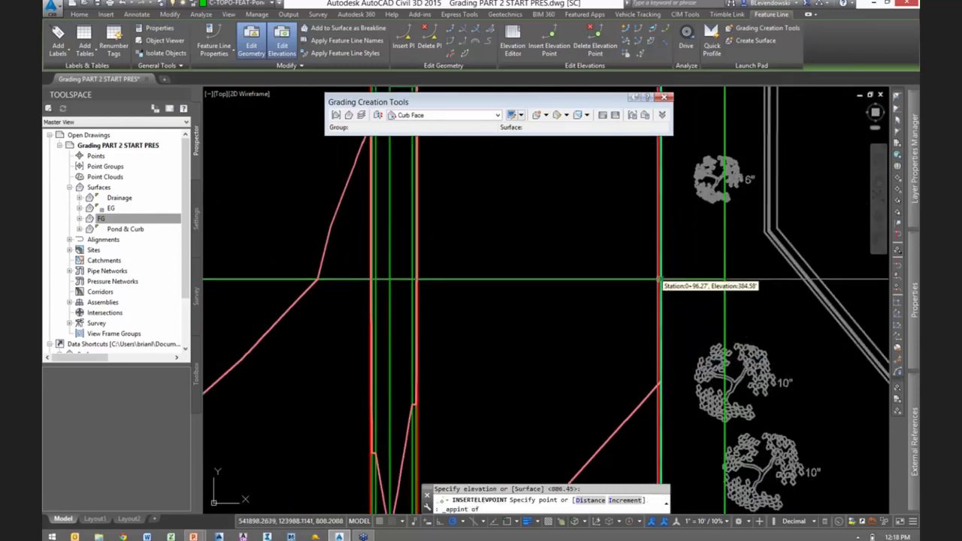
key("Return")
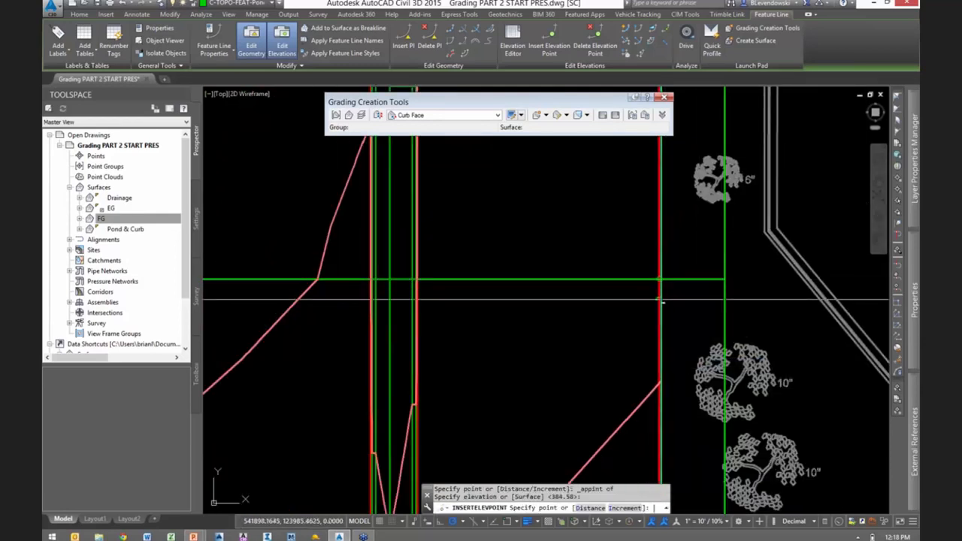
- Insert an elevation point at the apparent intersection of the east boundary curb and the middle horizontal drainage line, accepting the default elevation
scroll(667, 239, "up", 1)
middle_click_drag(669, 248, 691, 502)
scroll(692, 501, "down", 1)
scroll(677, 322, "up", 4)
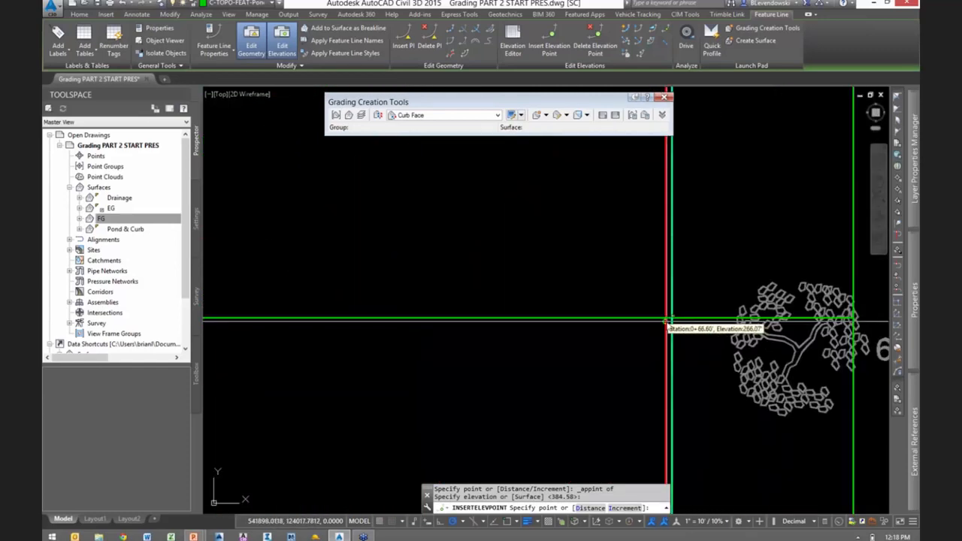
right_click(668, 322, "shift")
left_click(708, 178)
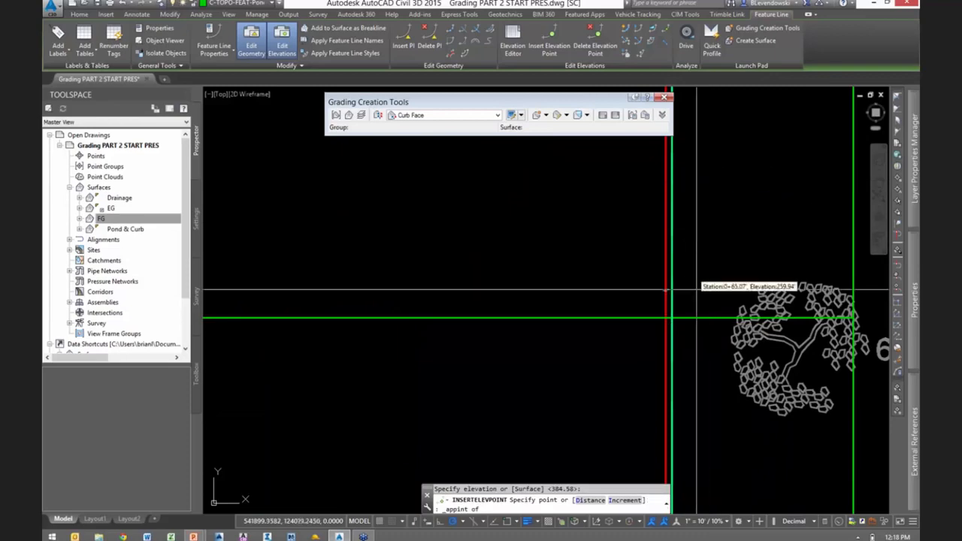
left_click(668, 319)
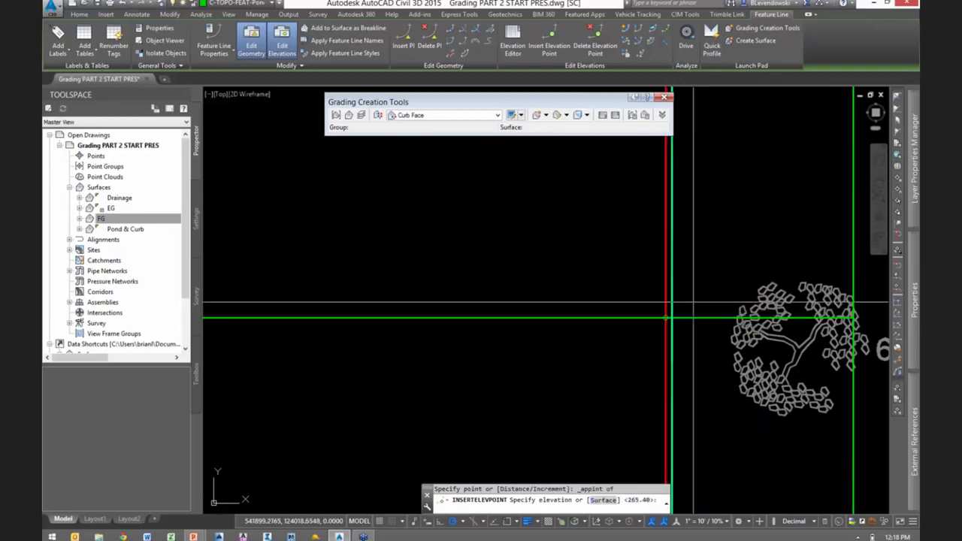
key("Return")
- Insert an elevation point where the northernmost horizontal drainage line apparently intersects the east boundary curb, accept the default elevation, and finish inserting points
scroll(666, 302, "down", 4)
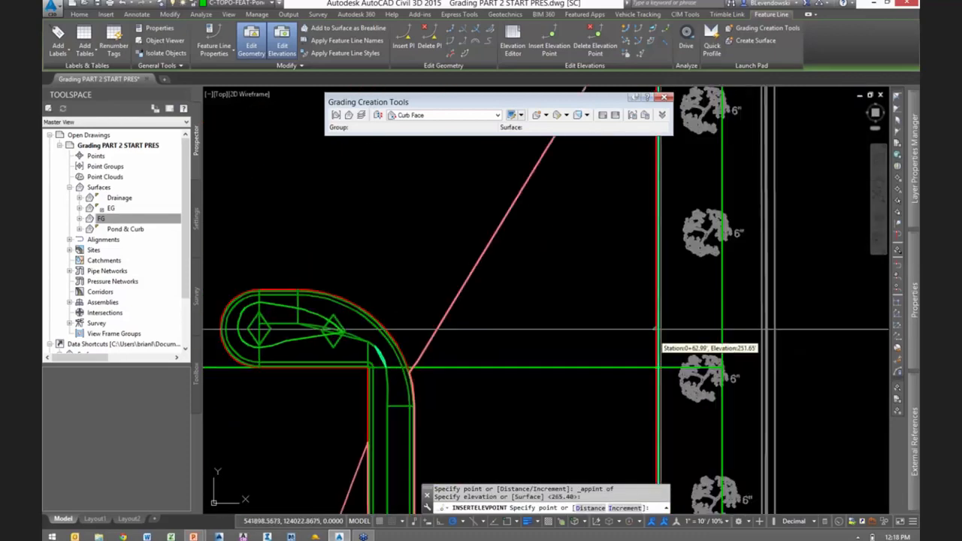
scroll(744, 332, "up", 2)
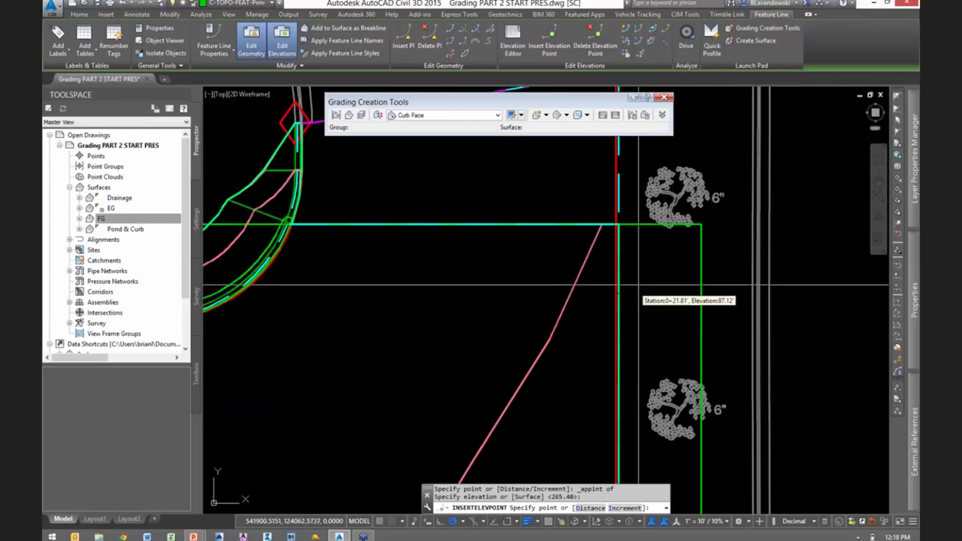
scroll(632, 219, "up", 5)
right_click(689, 215, "shift")
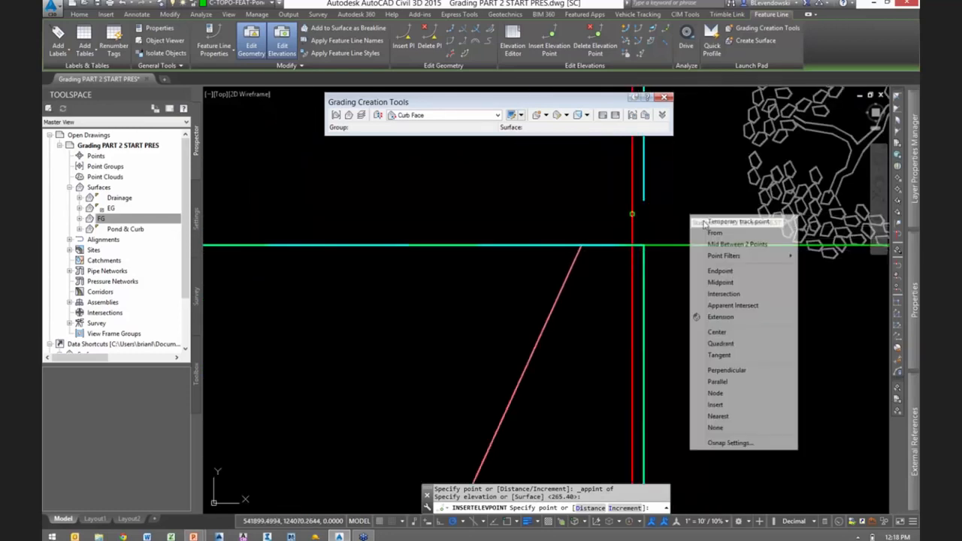
left_click(735, 307)
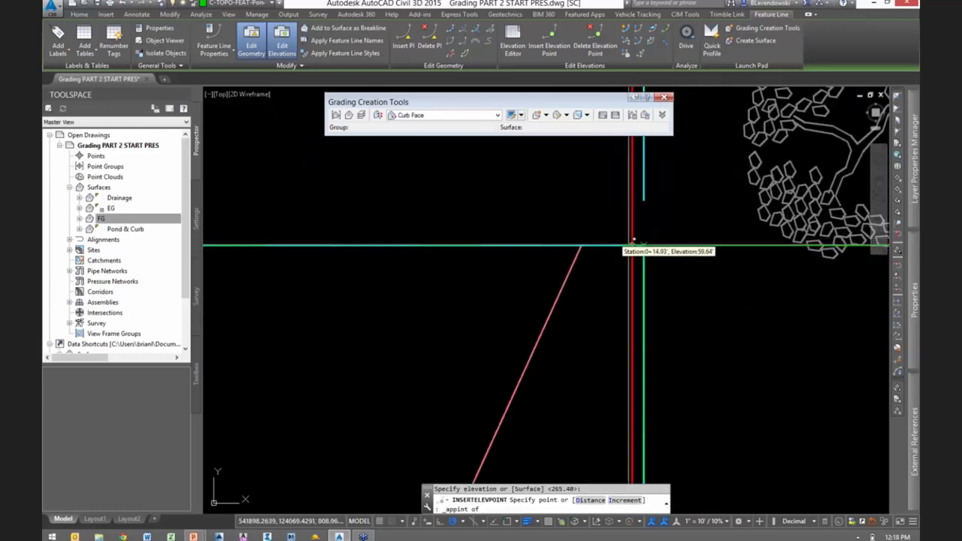
left_click(632, 245)
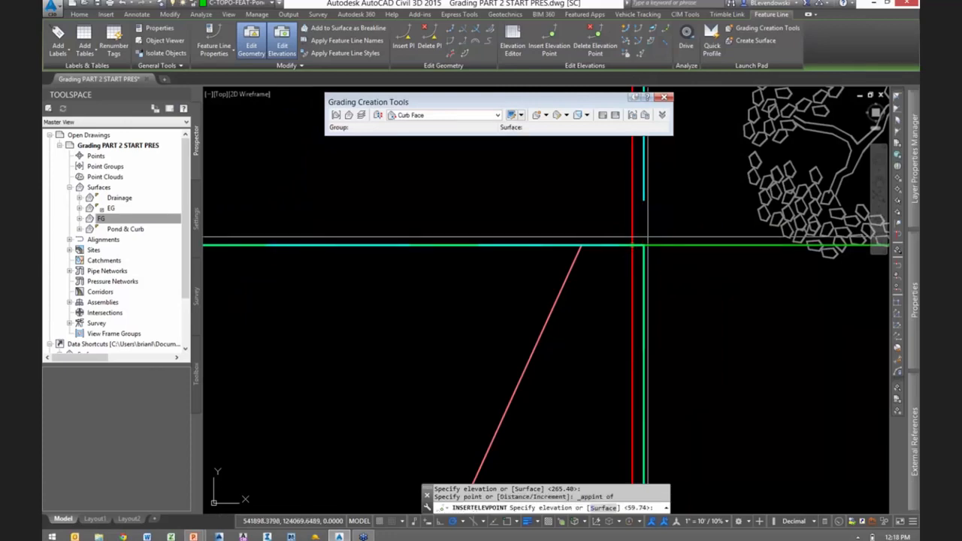
key("Return")
scroll(650, 239, "down", 5)
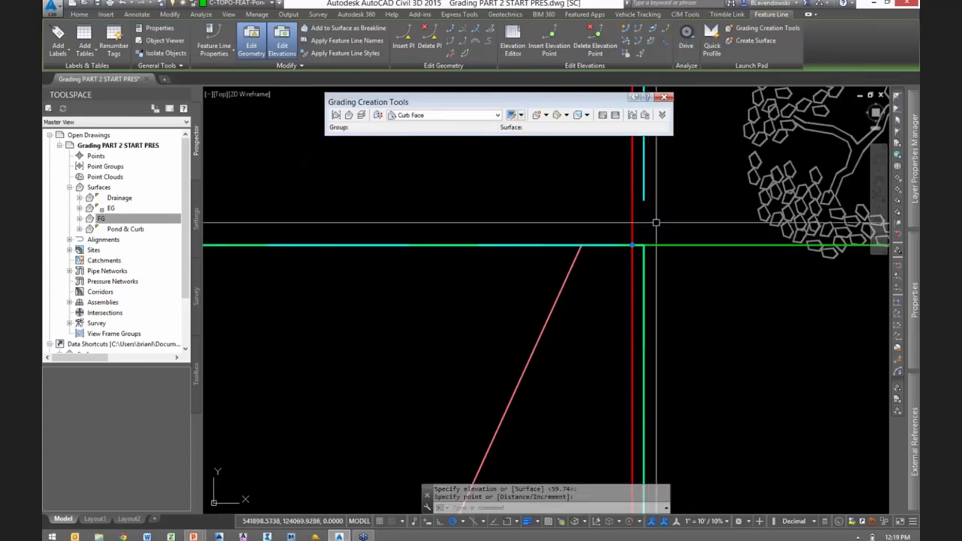
key("Return")
scroll(669, 241, "down", 3)
mouse_move(648, 356)
middle_mouse_down()
mouse_move(694, 249)
mouse_move(715, 225)
middle_mouse_up()
scroll(717, 224, "down", 1)
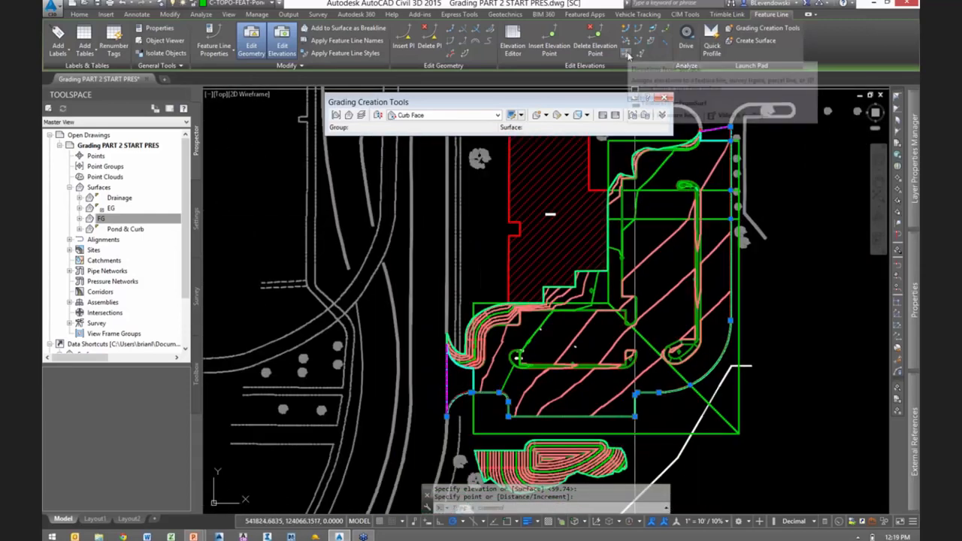
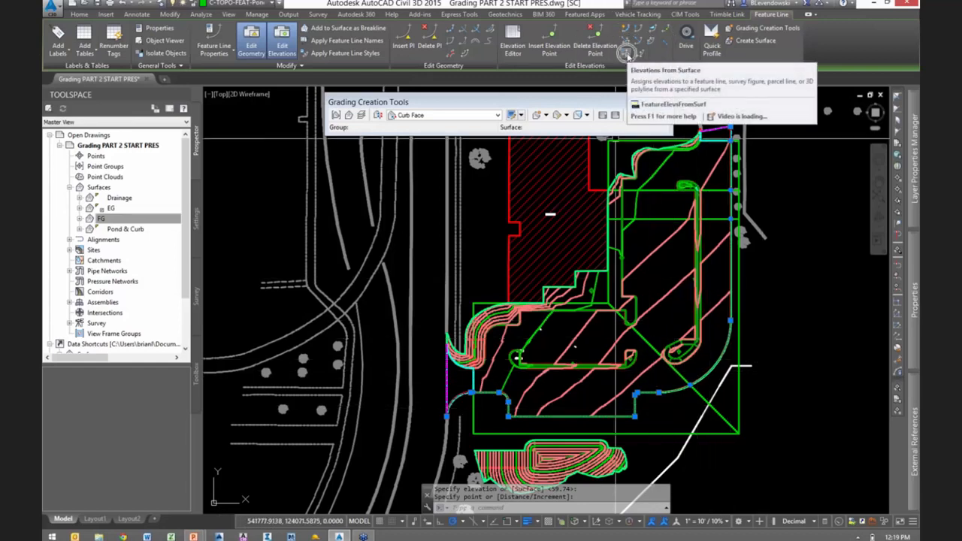
- Assign elevations from the Drainage surface to the outer boundary curb feature line, without inserting intermediate grade break points
left_click(626, 54)
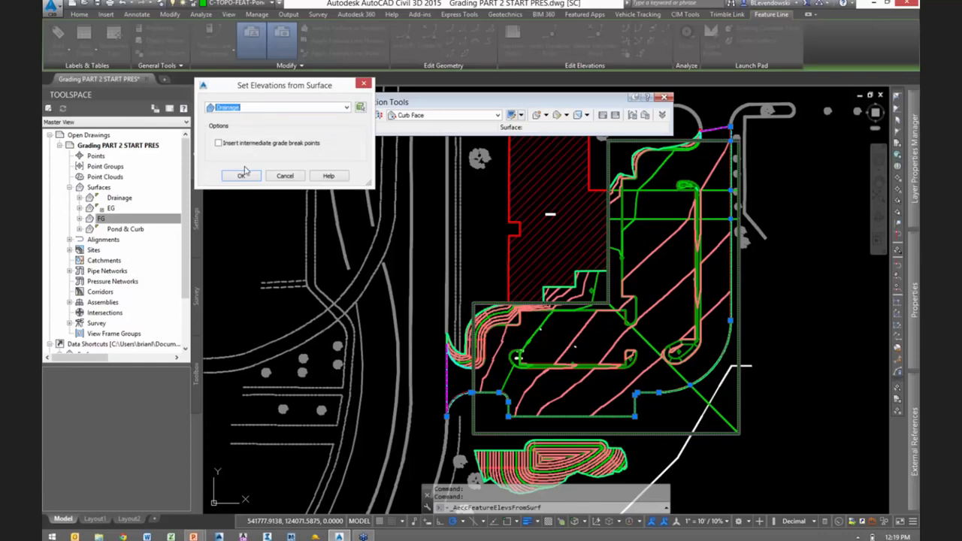
left_click(240, 177)
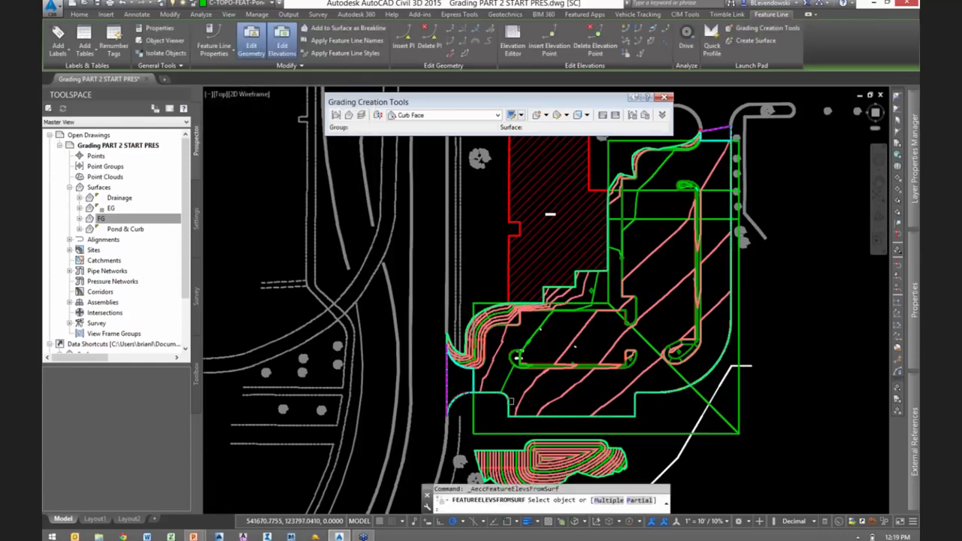
scroll(511, 401, "up", 8)
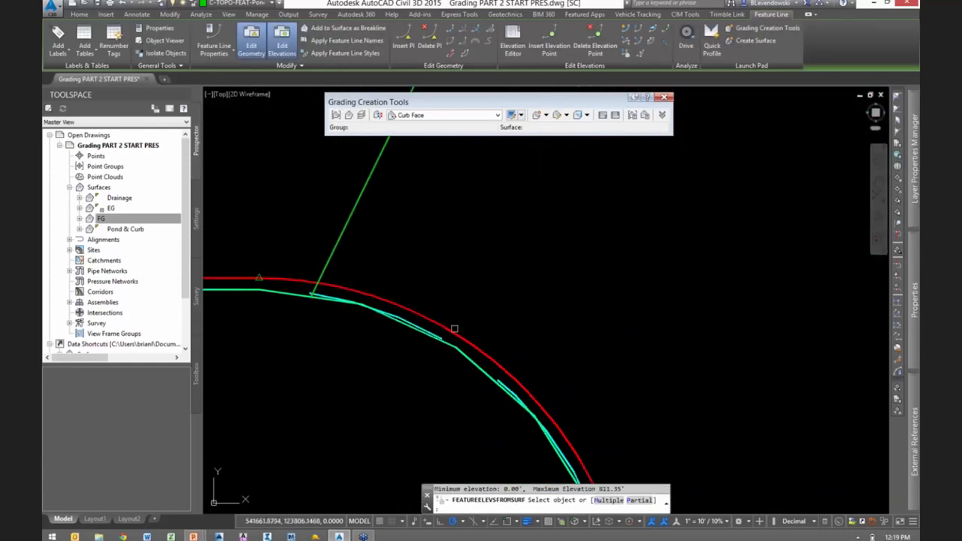
scroll(583, 309, "down", 8)
key("Return")
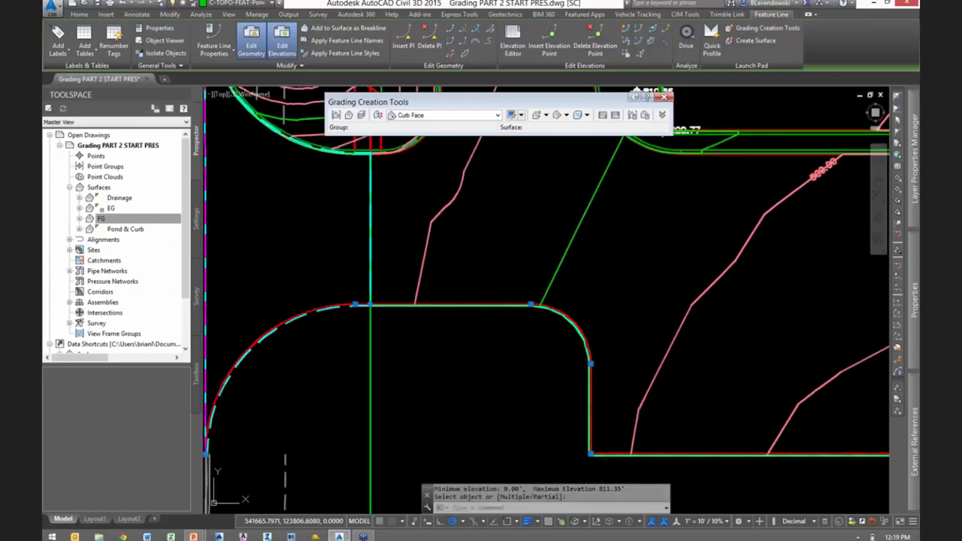
- Set the boundary curb's southwest endpoint to the EG surface elevation with Quick Elevation Edit, then finish editing
scroll(636, 274, "down", 6)
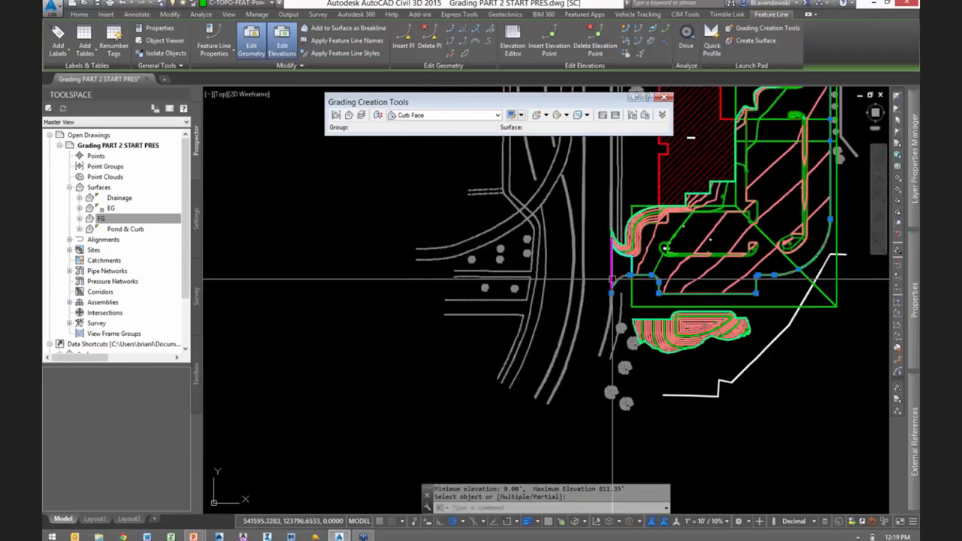
scroll(631, 274, "up", 5)
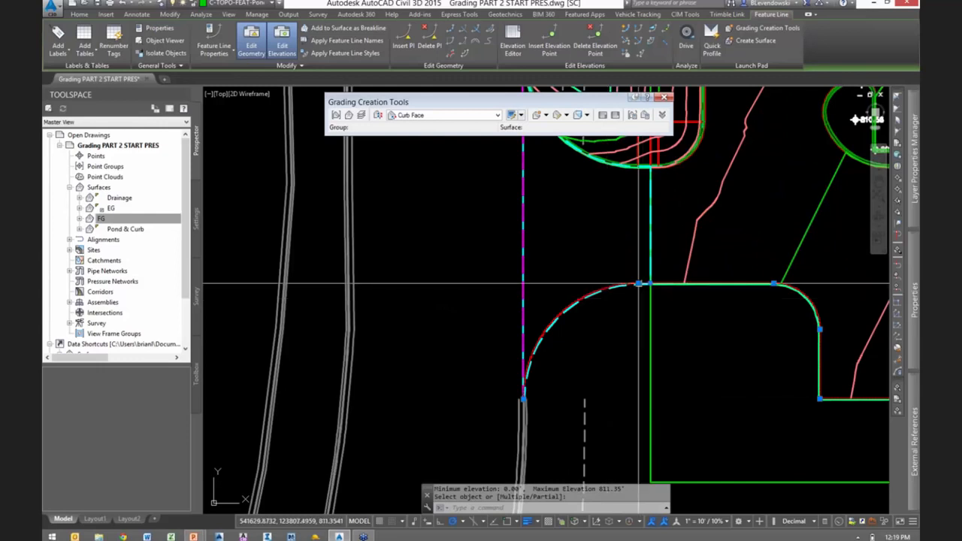
left_click(623, 30)
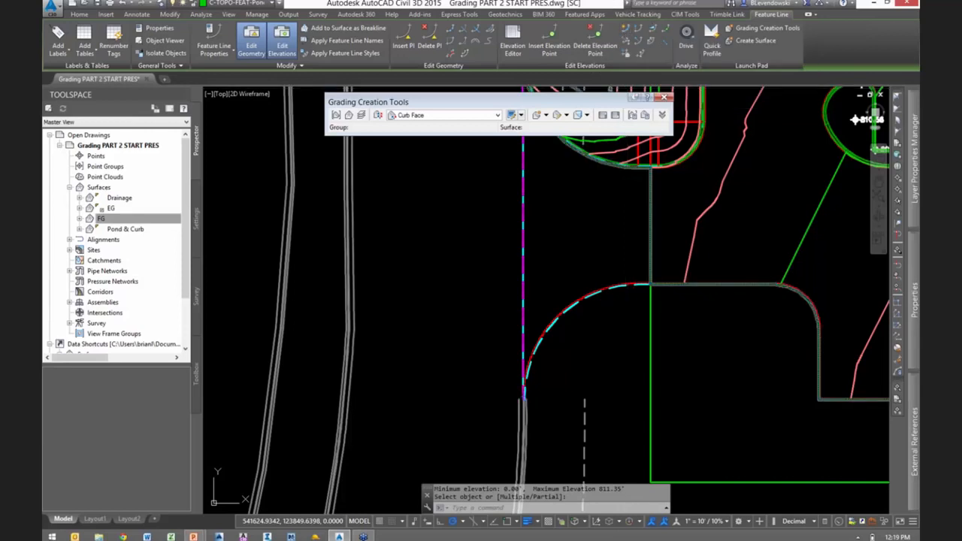
left_click(524, 399)
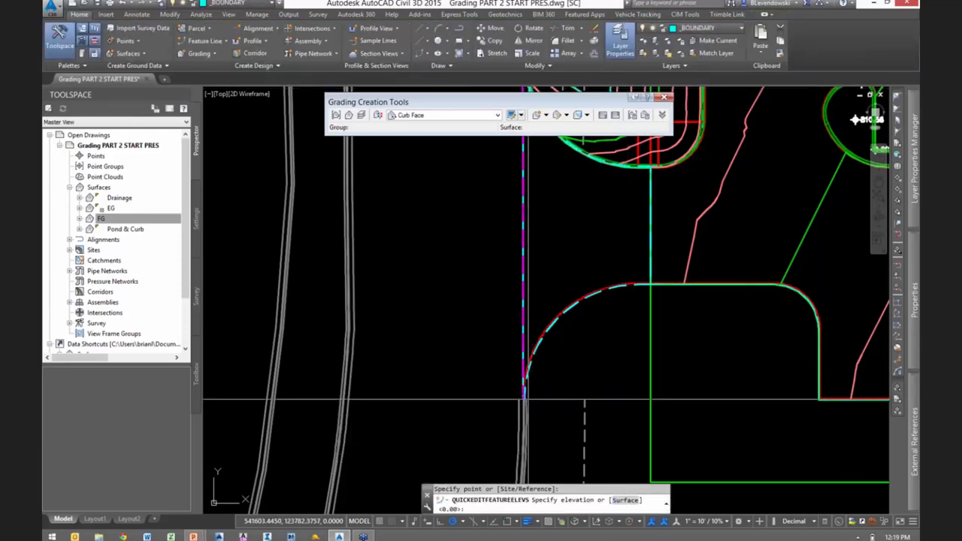
key("Return")
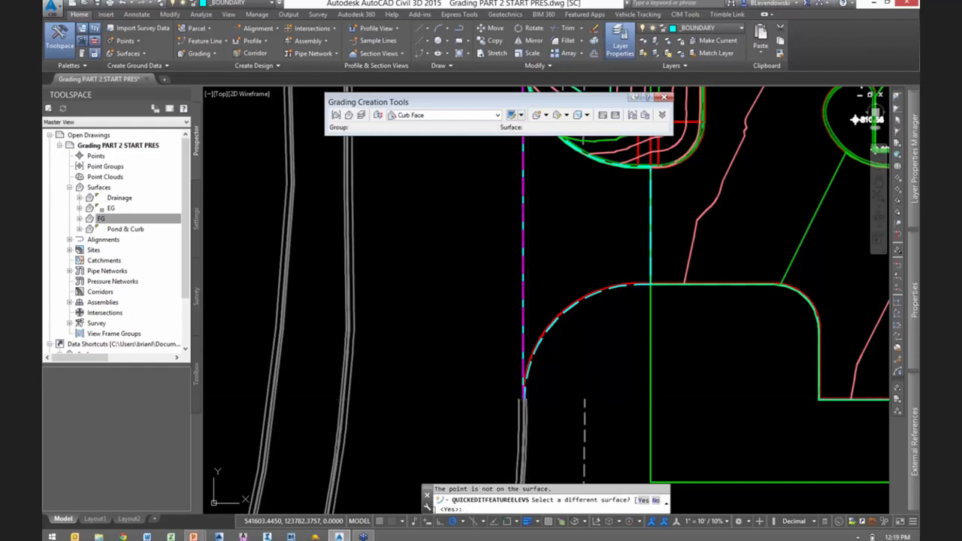
left_click(419, 162)
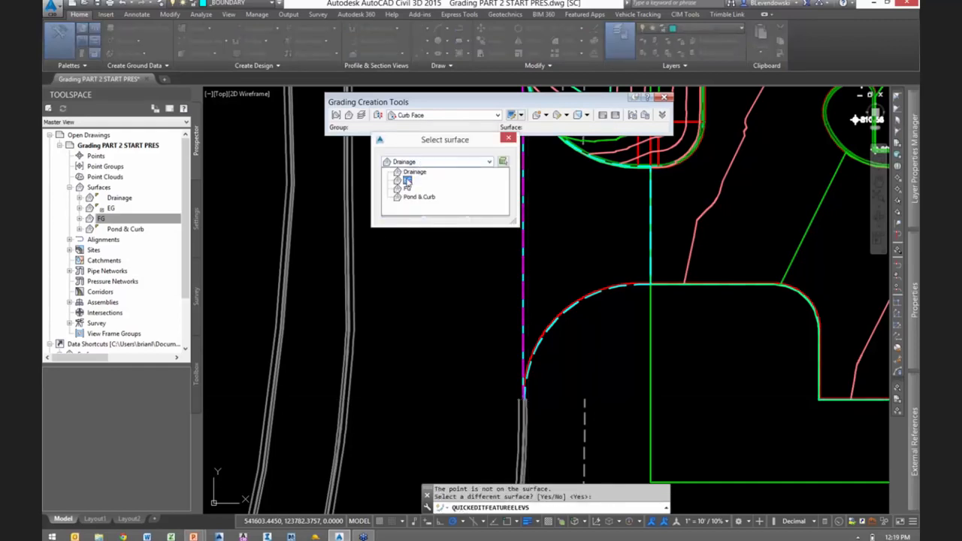
left_click(406, 181)
left_click(400, 213)
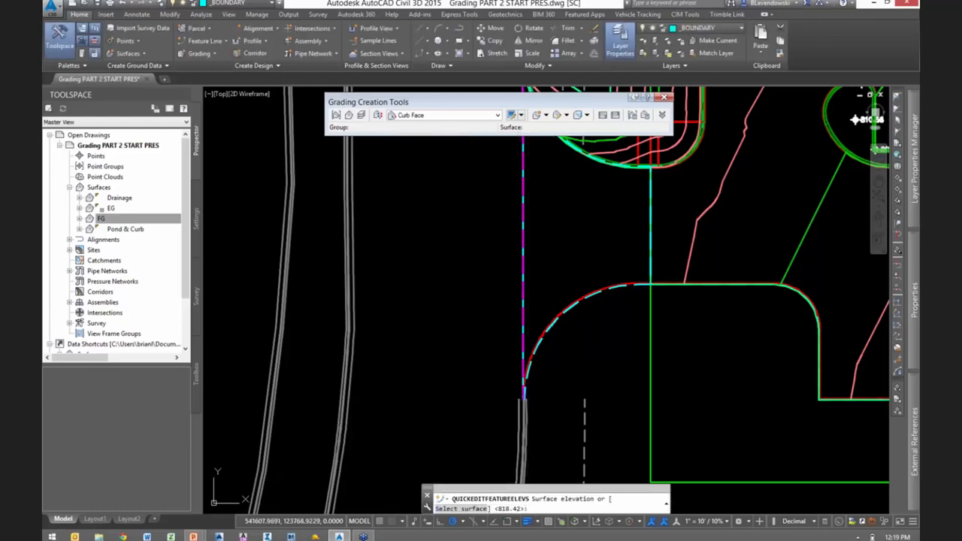
key("Return")
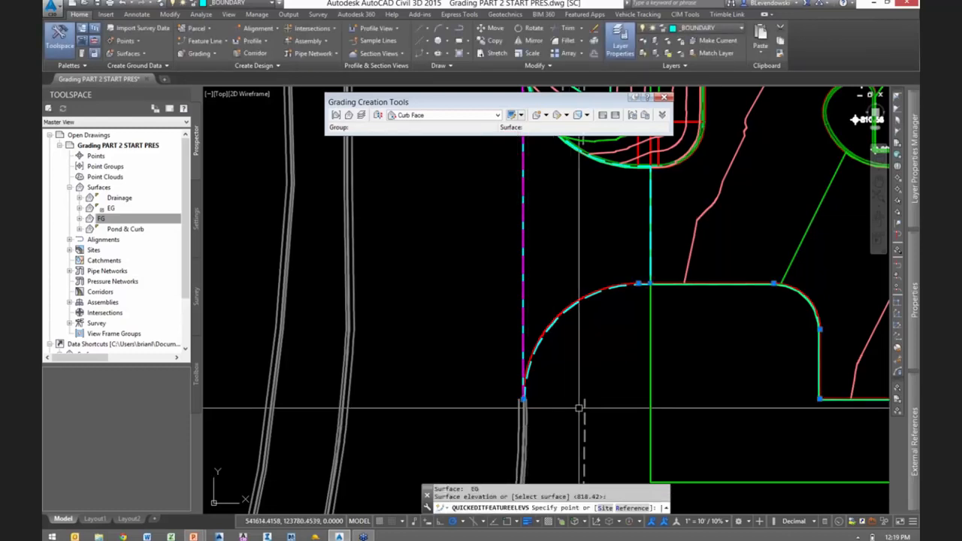
key("Escape")
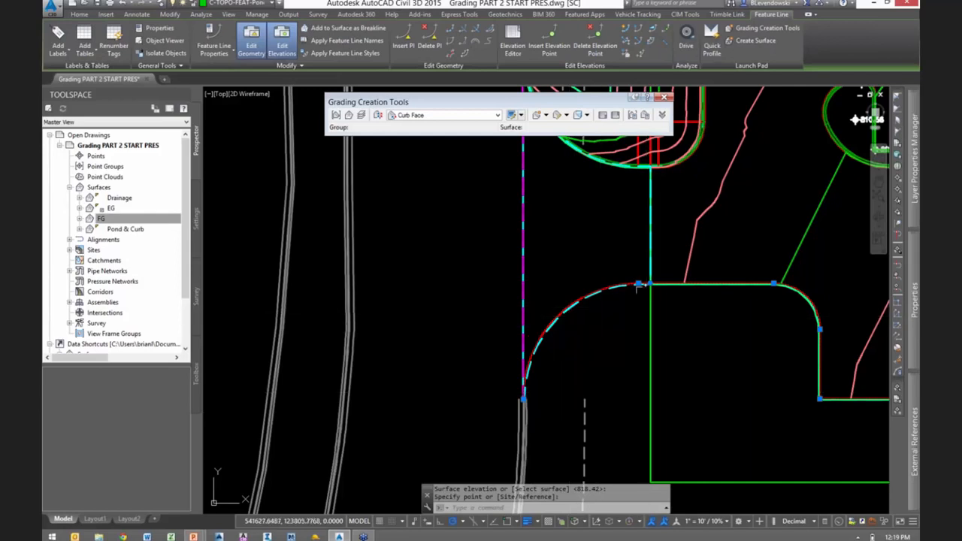
- Set the grade along the curved southwest entrance curb from the drainage boundary crossing to the curb's endpoint, accepting the default start elevation
scroll(638, 285, "up", 5)
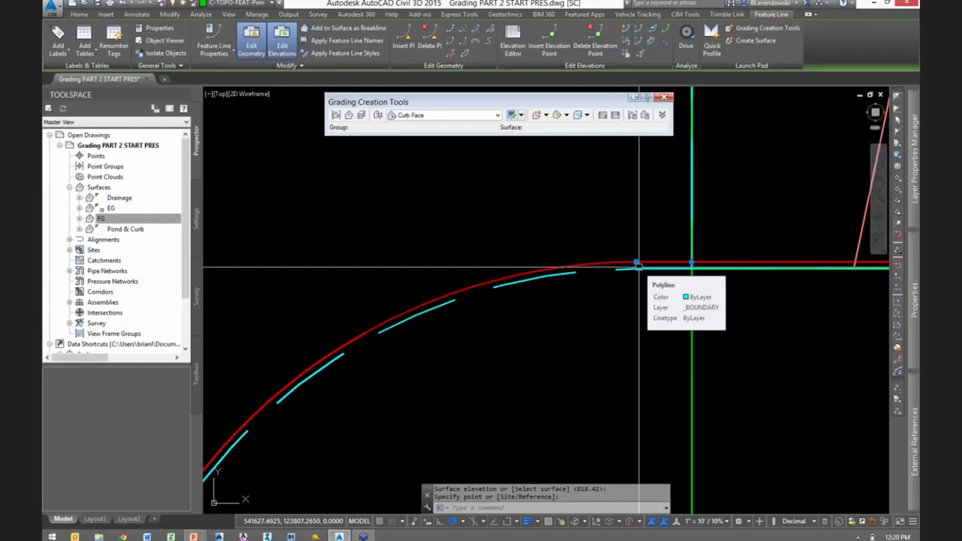
left_click(653, 32)
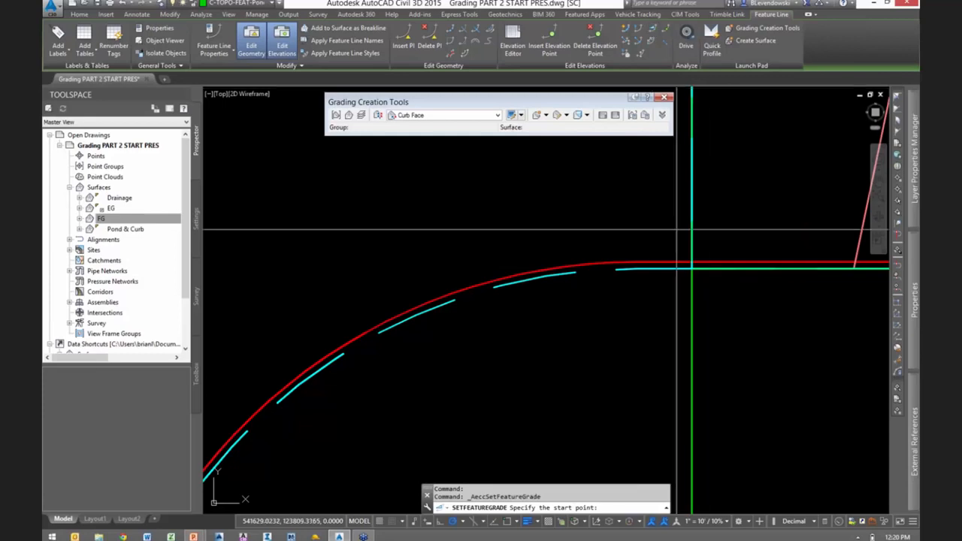
left_click(692, 264)
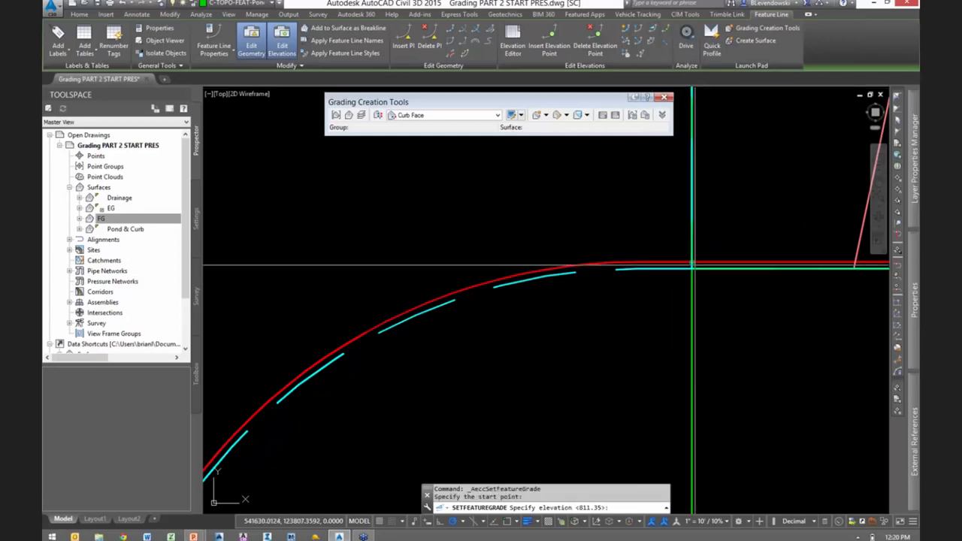
scroll(693, 264, "down", 4)
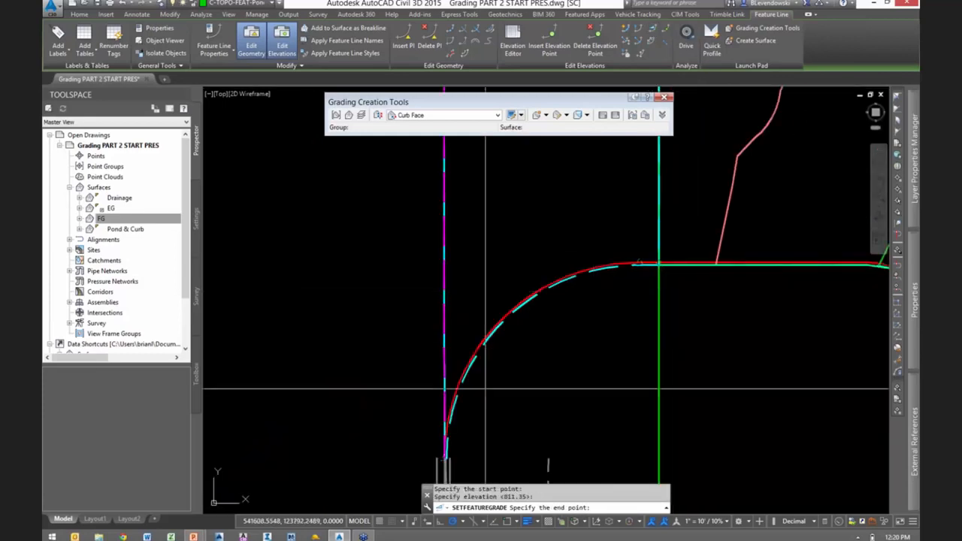
left_click(451, 457)
key("Return")
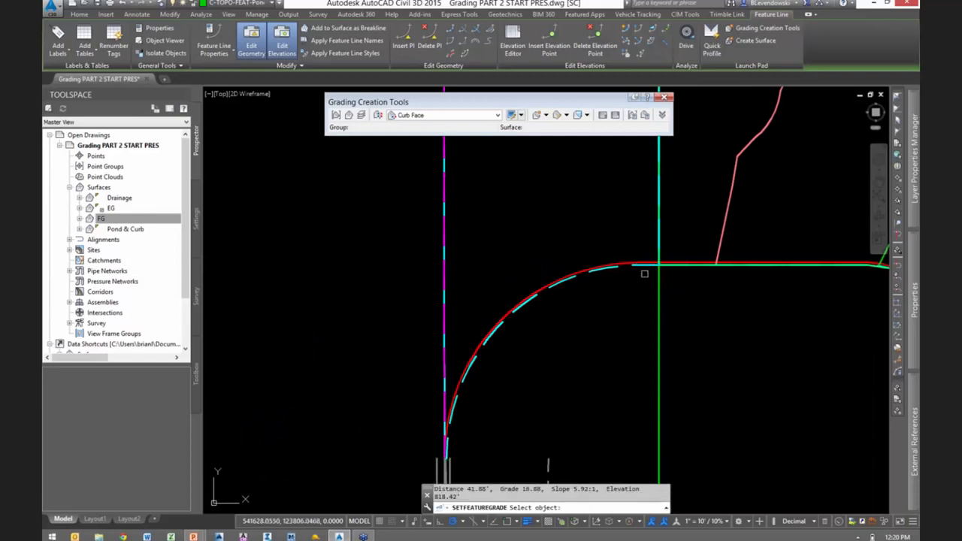
- Examine the grades along the southwest entrance curve and the north end of the boundary curb with Quick Elevation Edit
scroll(659, 165, "up", 3)
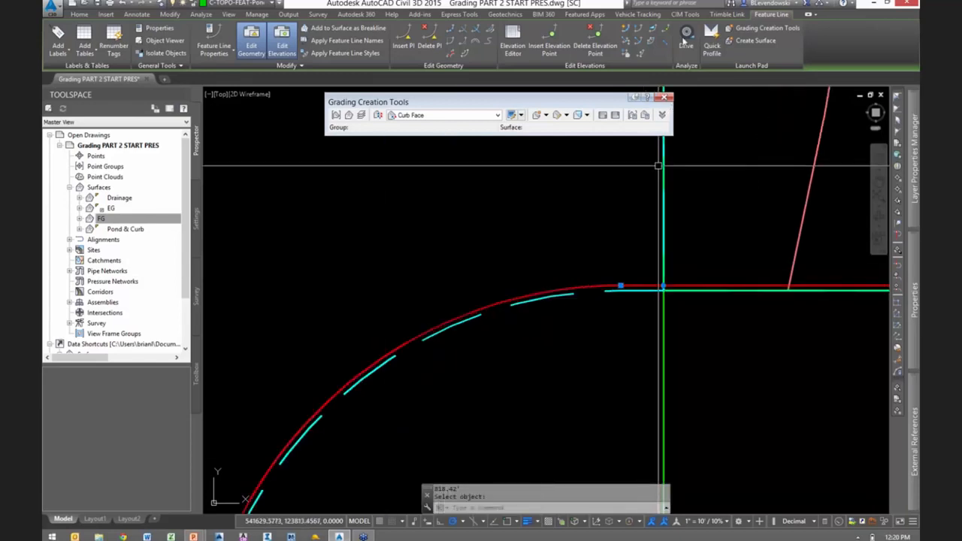
left_click(626, 29)
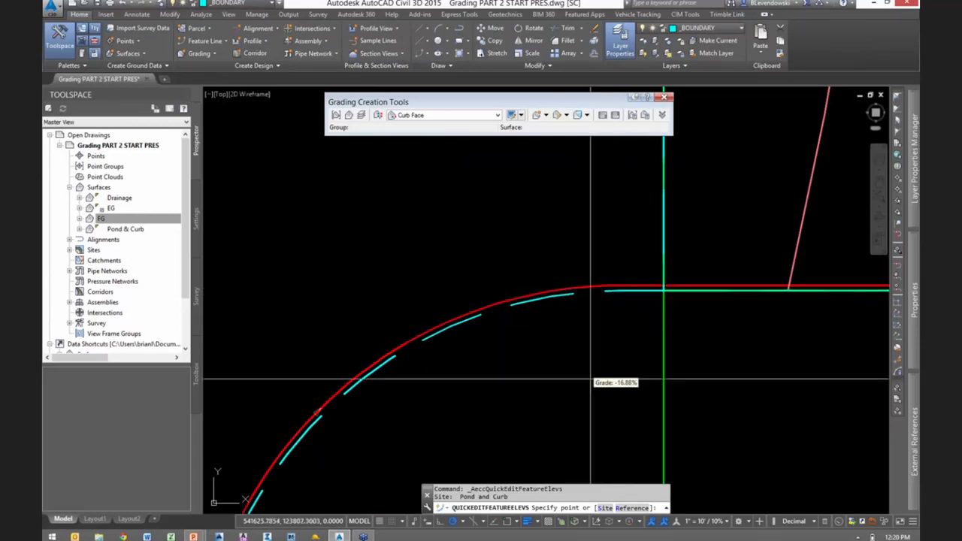
scroll(591, 378, "down", 5)
scroll(827, 159, "up", 8)
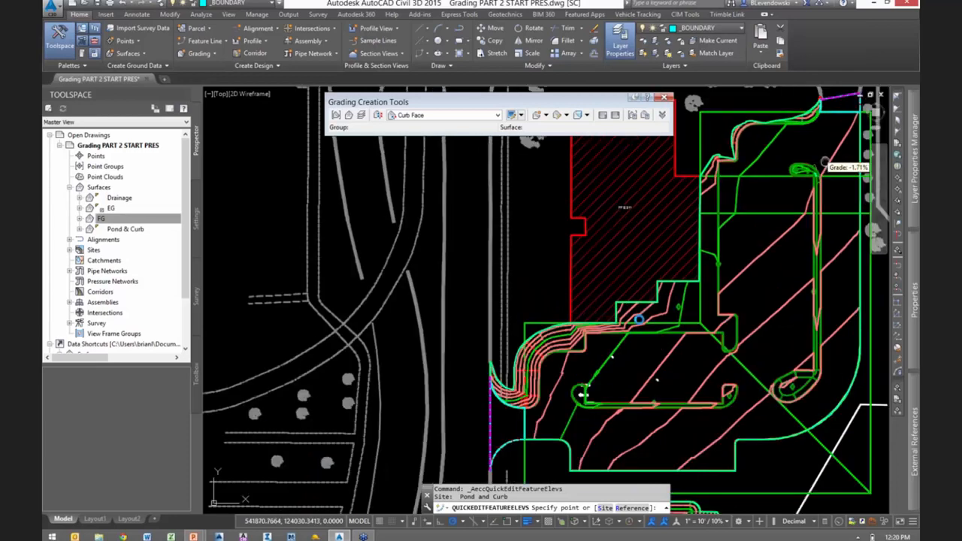
scroll(652, 271, "down", 1)
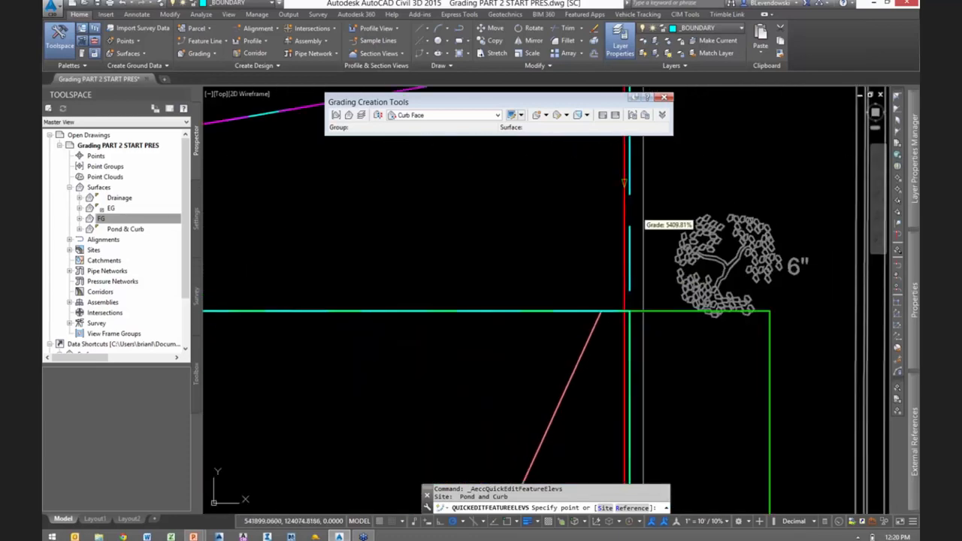
middle_click_drag(653, 197, 607, 315)
scroll(608, 314, "down", 1)
scroll(608, 314, "up", 1)
key("Escape")
- Set the boundary curb's northeast endpoint to the EG surface elevation with Quick Elevation Edit, then finish editing
left_click(580, 178)
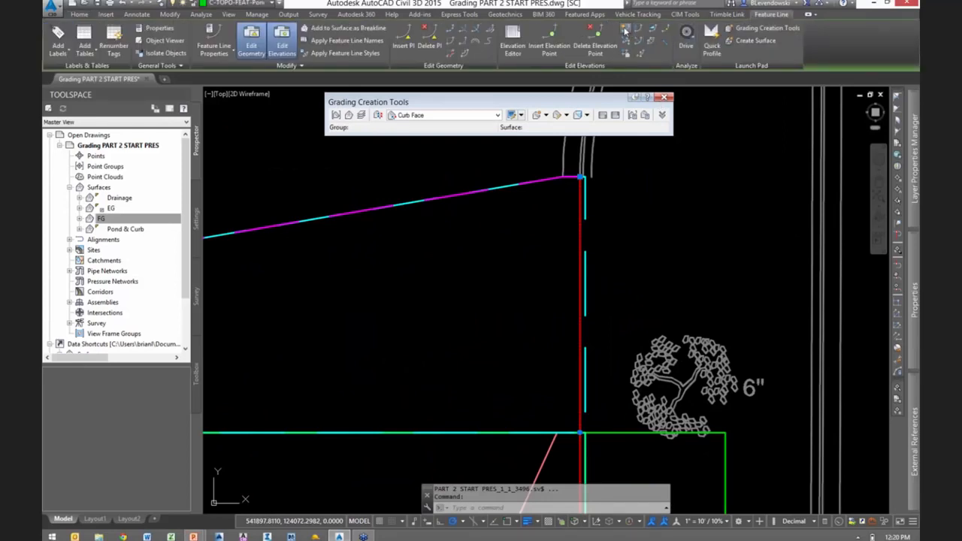
left_click(625, 30)
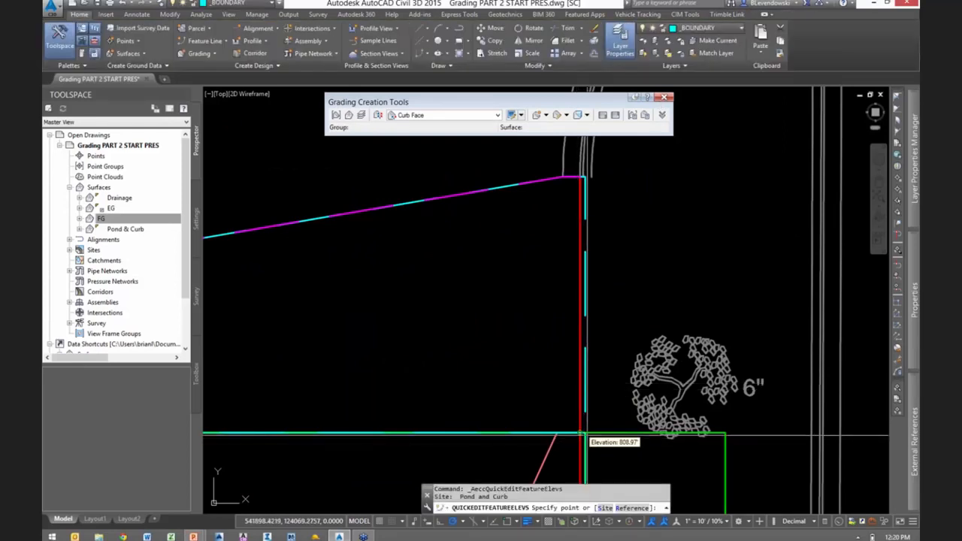
left_click(582, 180)
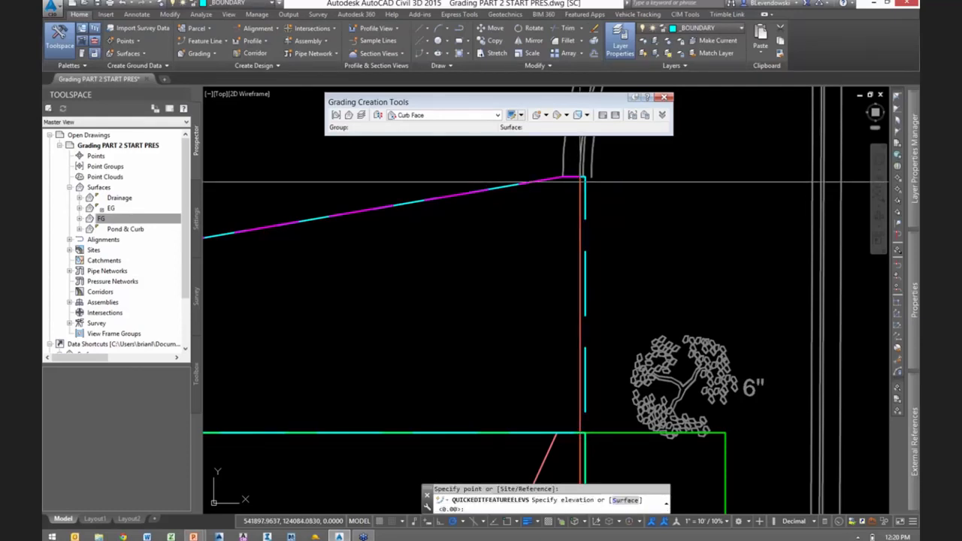
key("Return")
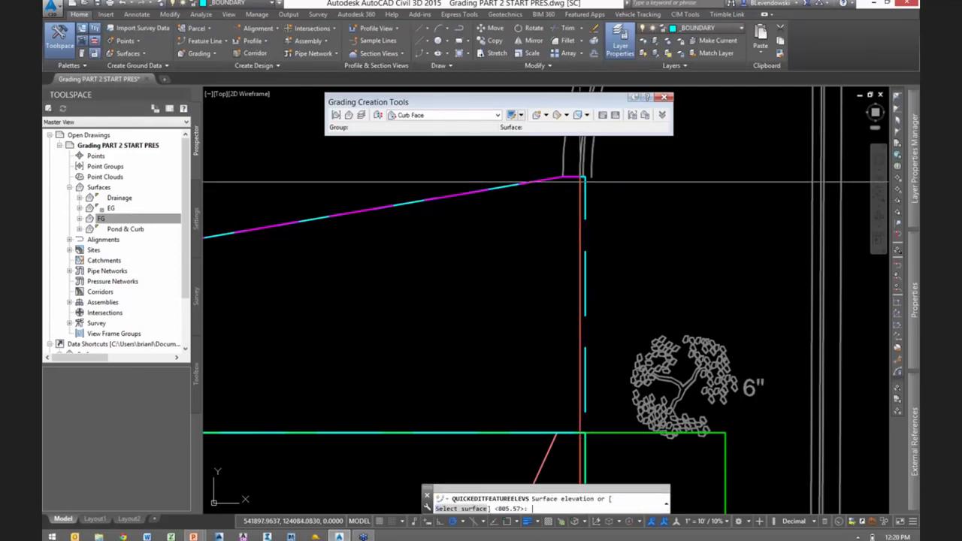
type("S")
key("Return")
left_click(420, 162)
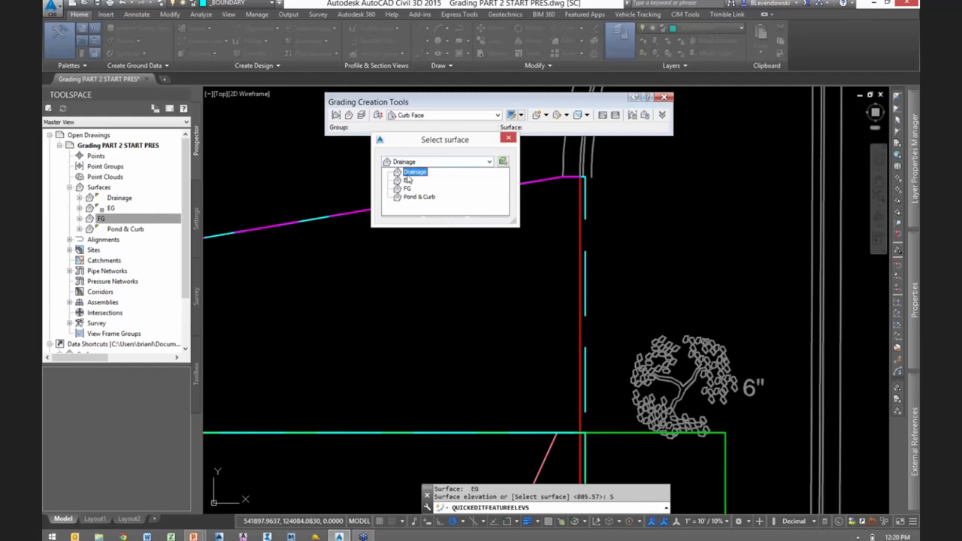
left_click(407, 182)
left_click(400, 212)
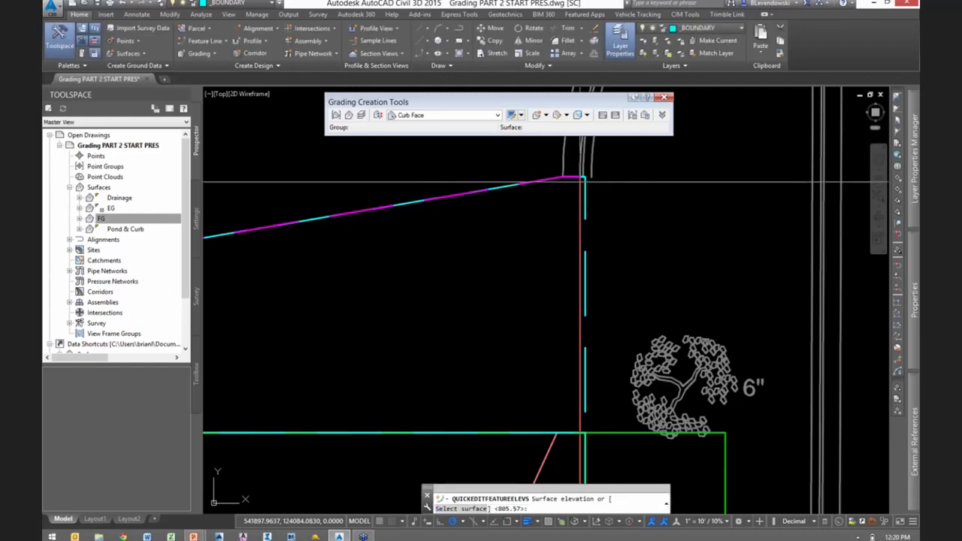
key("Return")
left_click(580, 282)
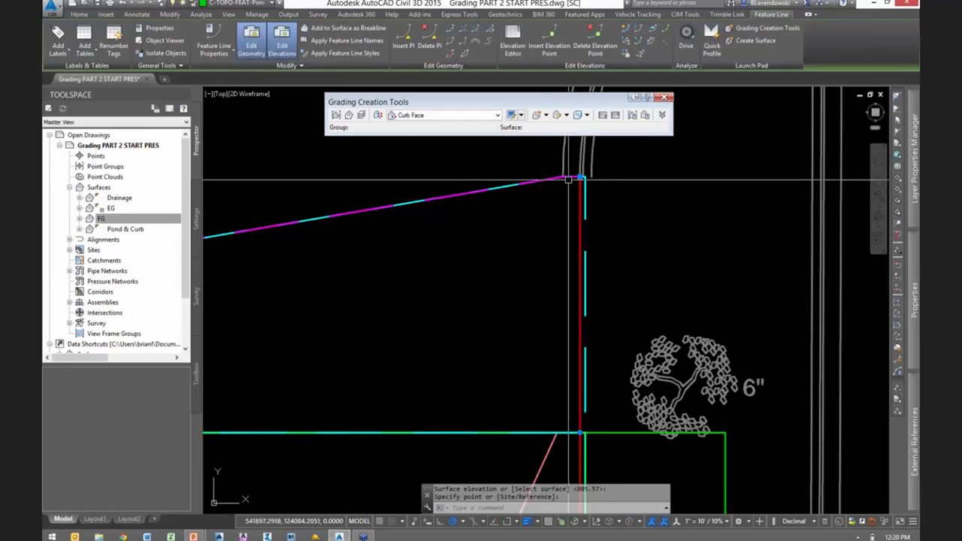
- Create a Curb Face grading in the Pond & Curb group along the outer side of the parking lot's boundary curb, for its entire length
scroll(665, 221, "down", 6)
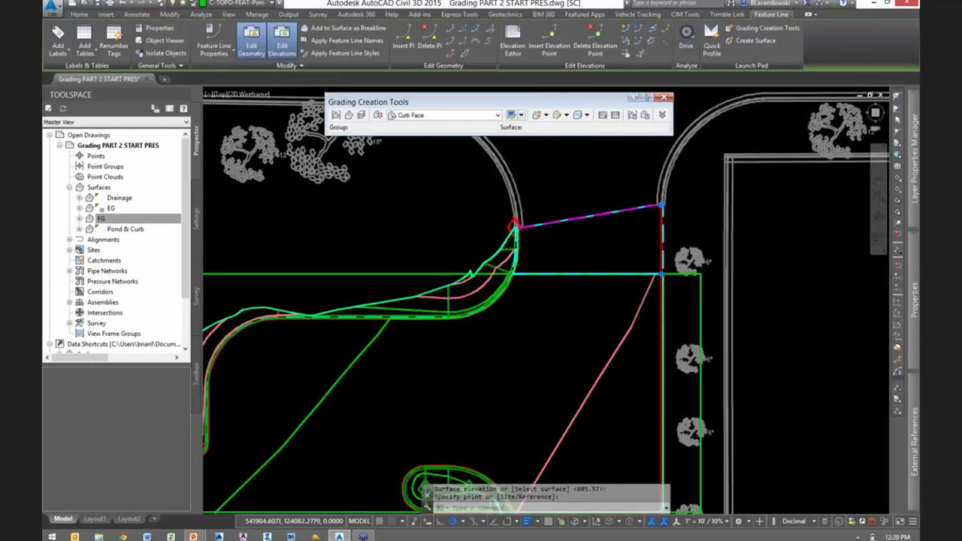
mouse_move(538, 300)
middle_mouse_down()
mouse_move(598, 345)
mouse_move(715, 170)
middle_mouse_up()
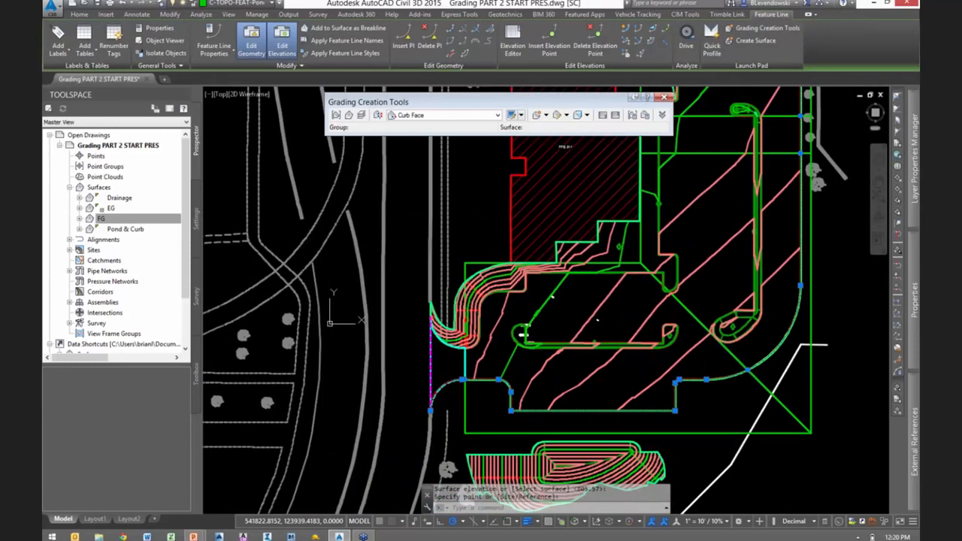
scroll(703, 203, "down", 1)
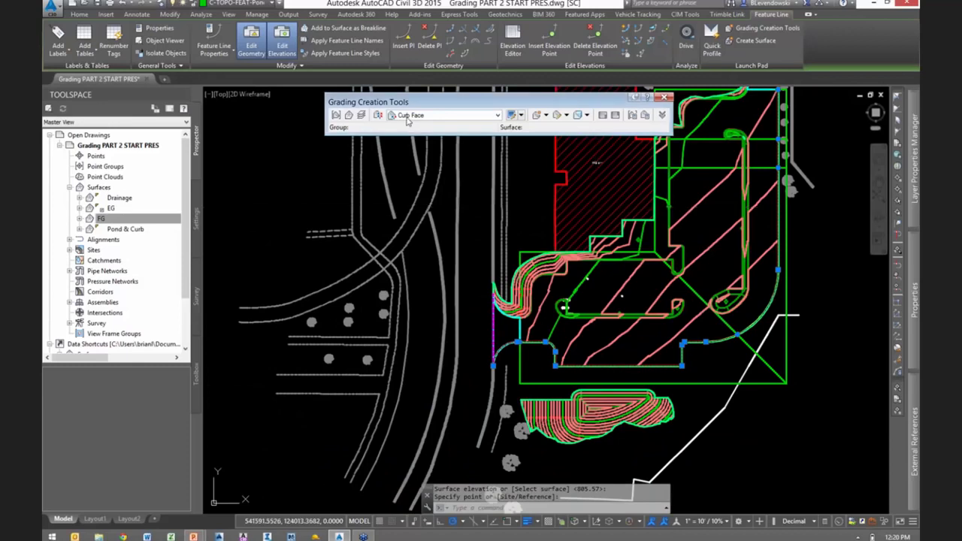
left_click(537, 115)
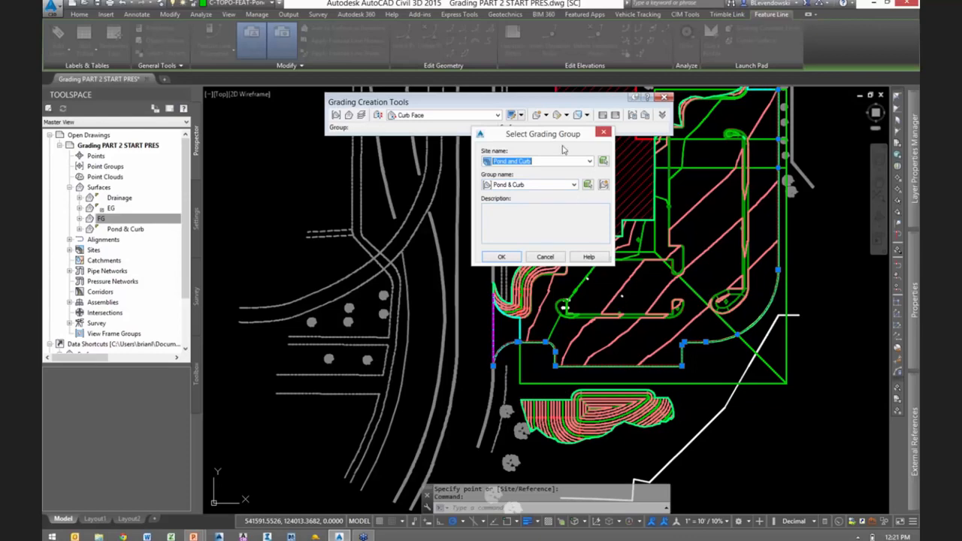
left_click_drag(527, 141, 444, 165)
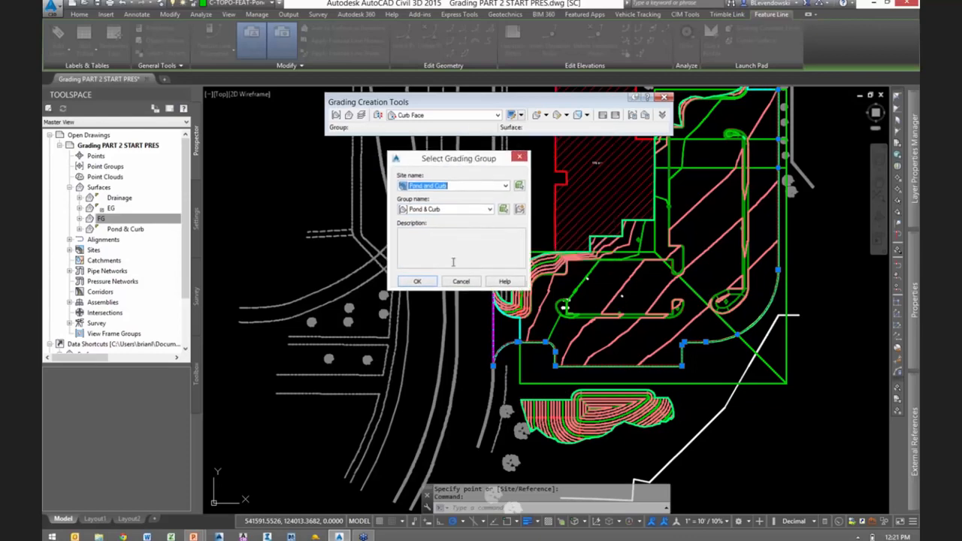
left_click(418, 282)
scroll(423, 415, "up", 6)
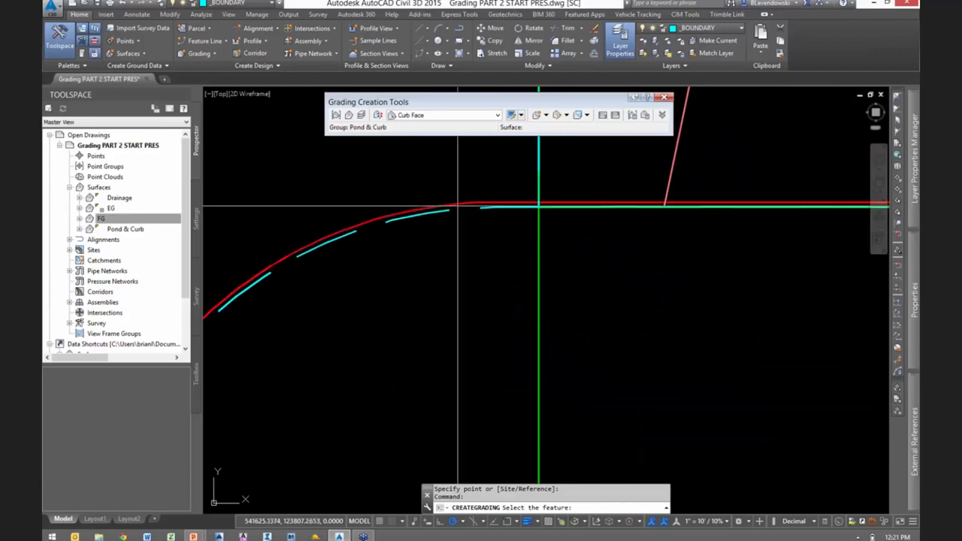
left_click(458, 204)
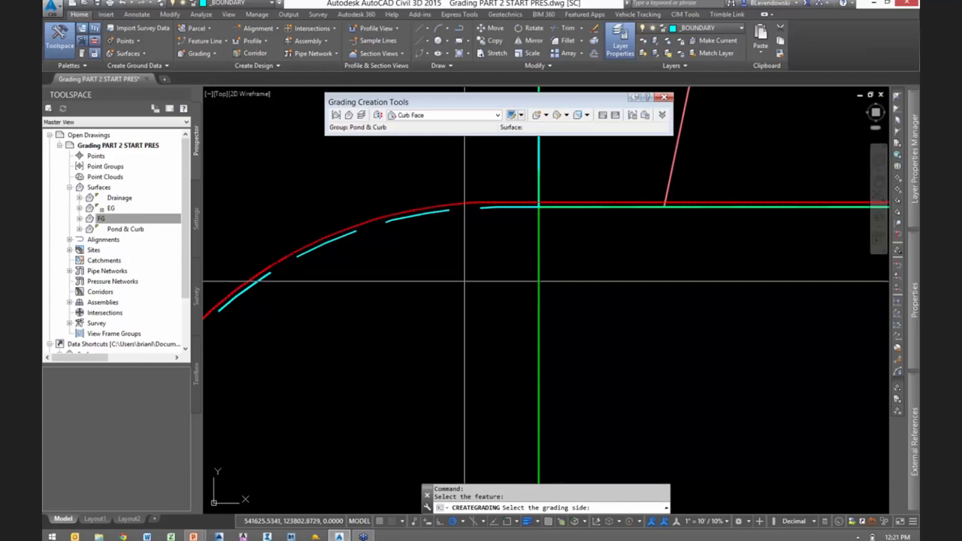
key("Return")
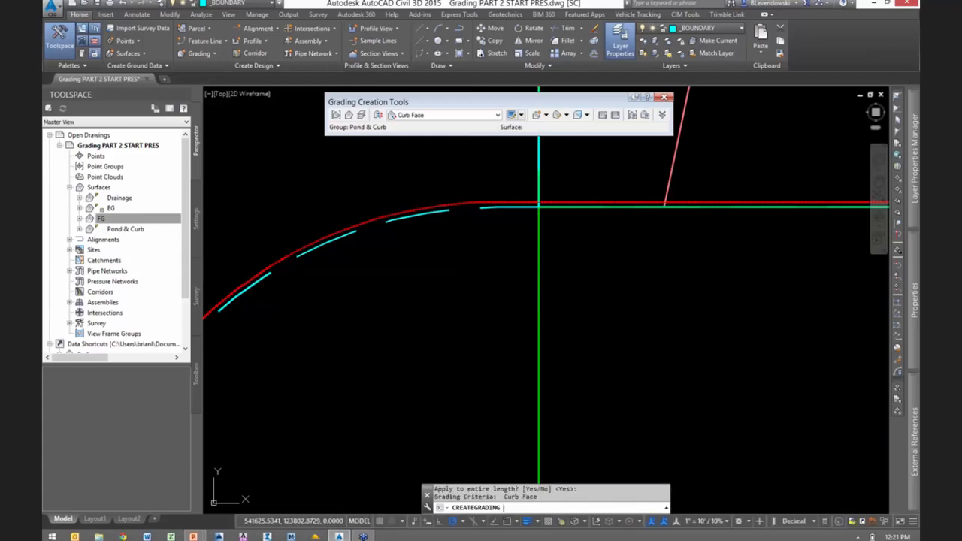
- Create a Curb Top grading from the outer edge of the new curb face, applied to its entire length
left_click(436, 115)
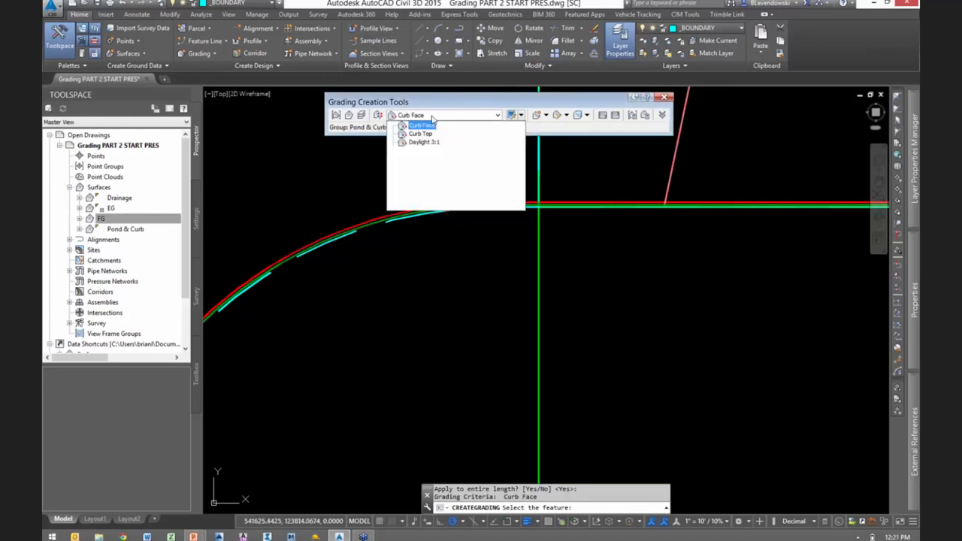
left_click(424, 136)
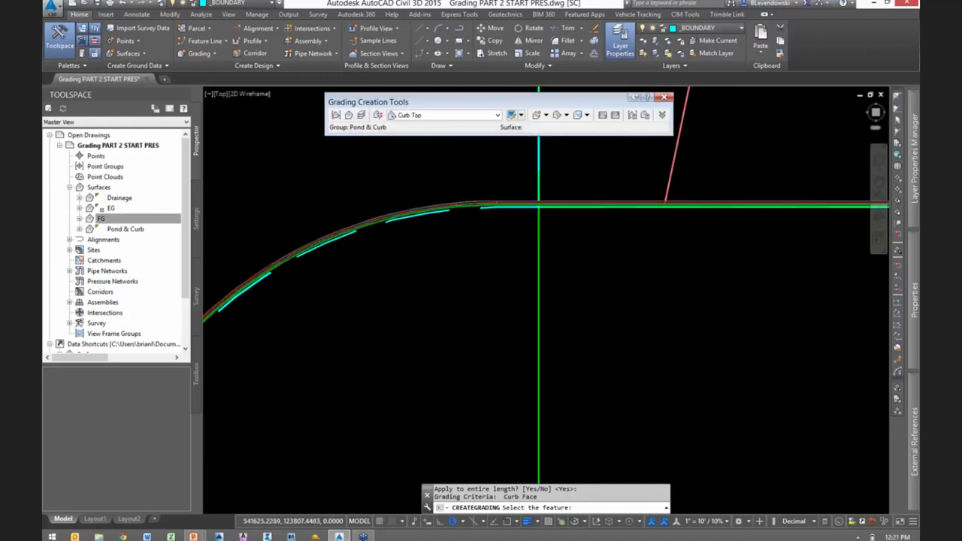
scroll(457, 213, "up", 2)
left_click(452, 222)
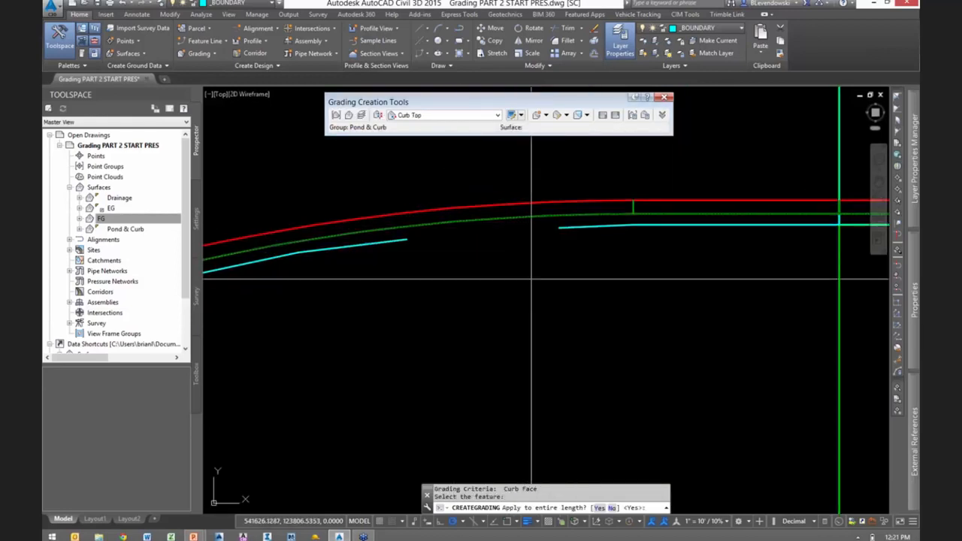
scroll(533, 279, "down", 1)
key("Return")
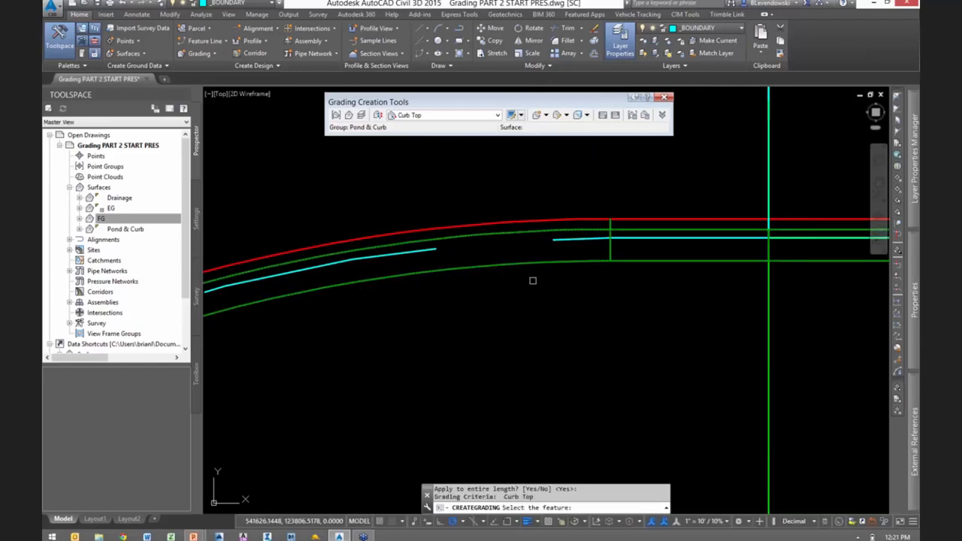
- Create a Distance @ % grading from the curb top's outer edge with a distance of 3' and a grade of -10%, then finish grading
left_click(443, 117)
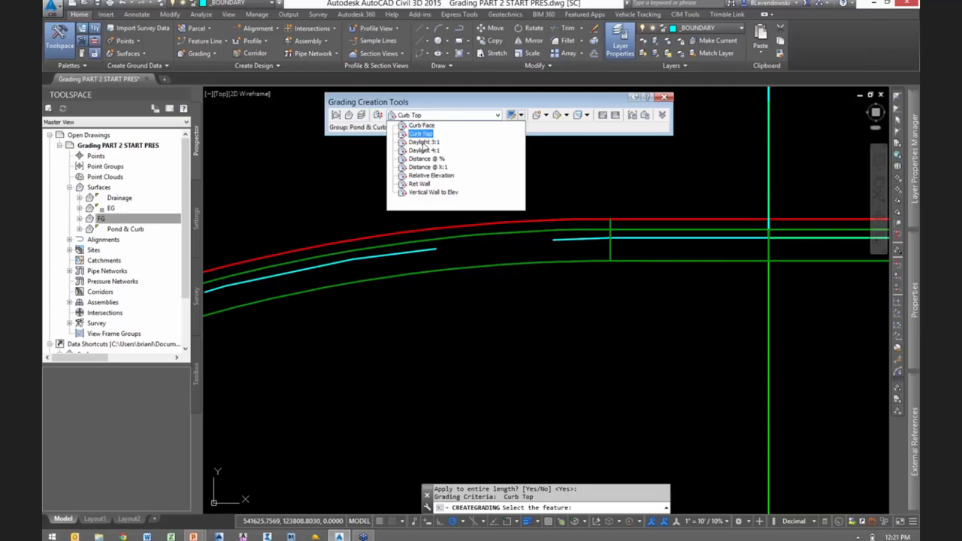
left_click(422, 160)
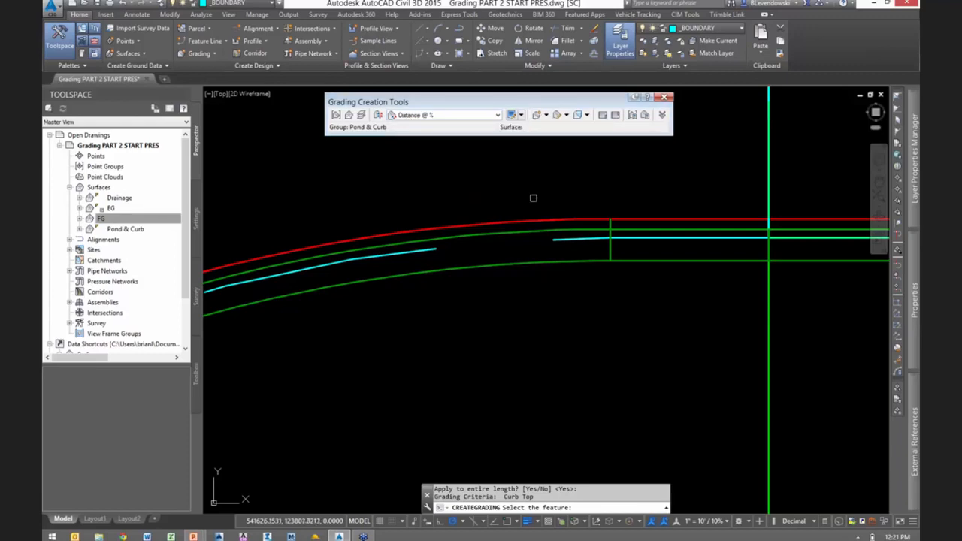
left_click(506, 265)
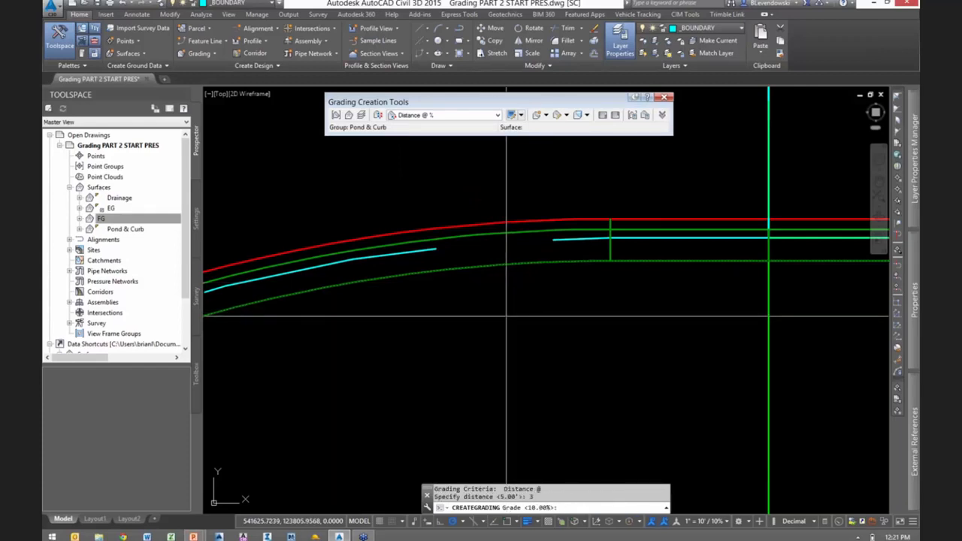
key("Return")
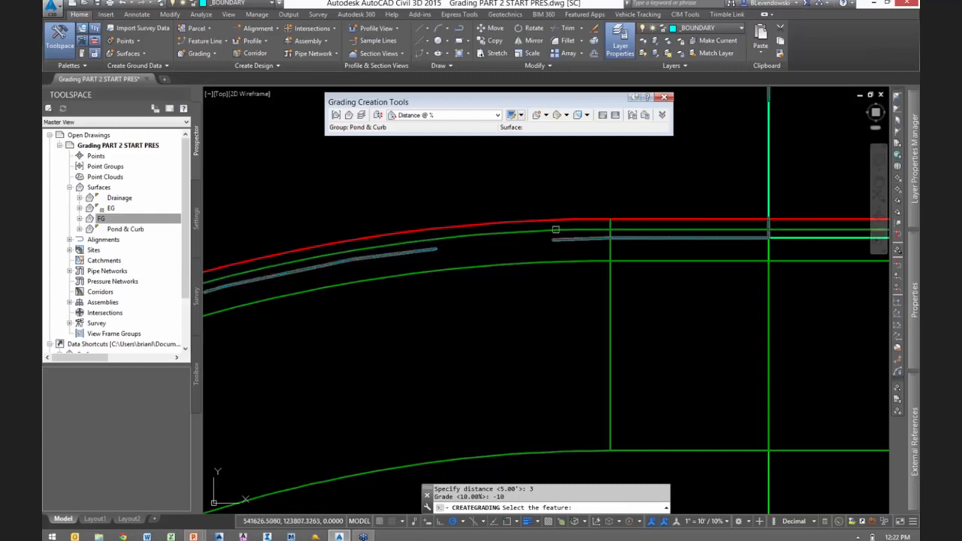
scroll(605, 283, "down", 5)
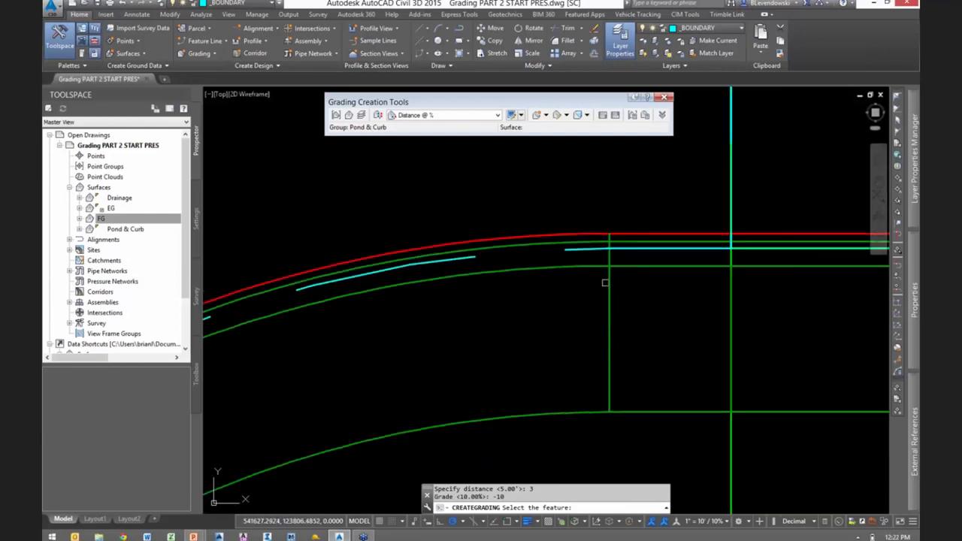
key("Escape")
- Examine the boundary curb feature line and its gradings around the southwest entrance curve, then clear the selection
scroll(569, 303, "down", 4)
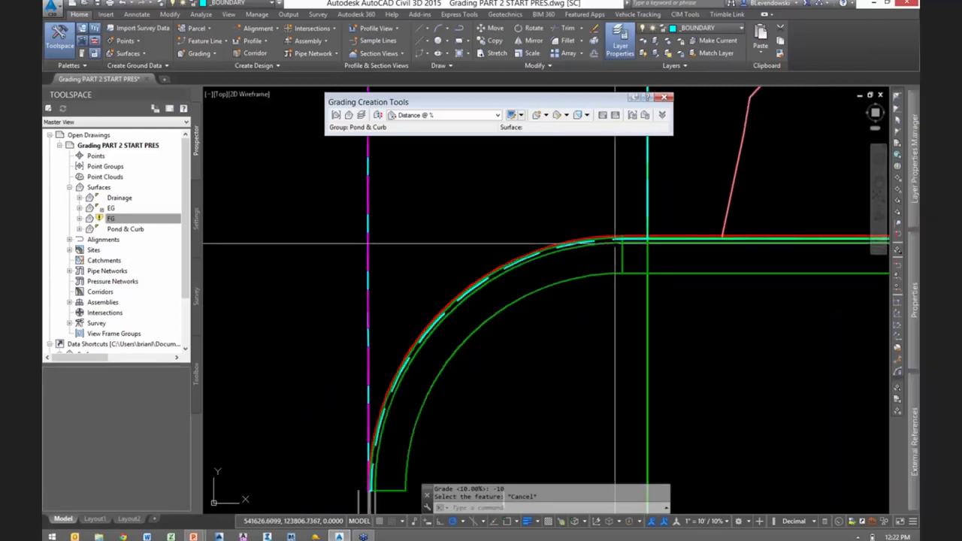
left_click(623, 236)
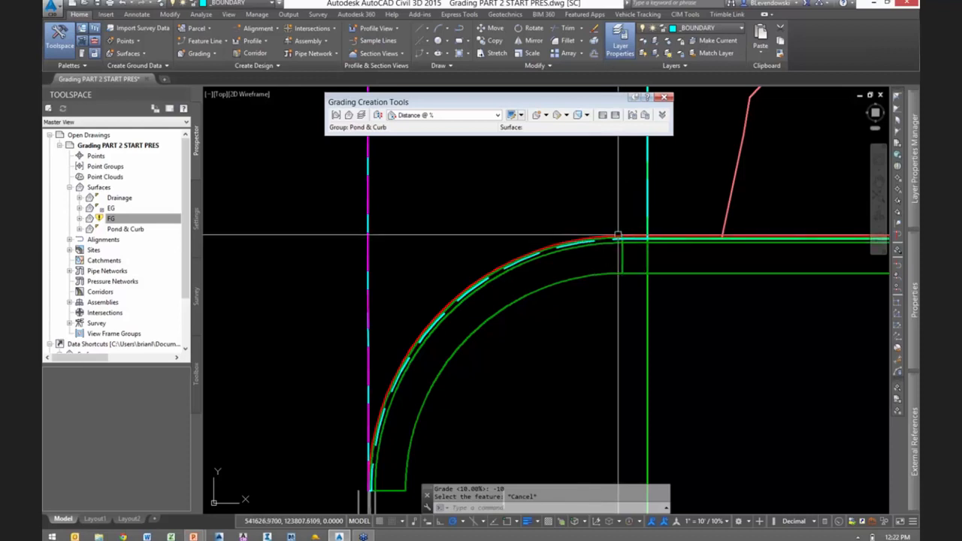
scroll(624, 237, "up", 3)
scroll(636, 219, "down", 3)
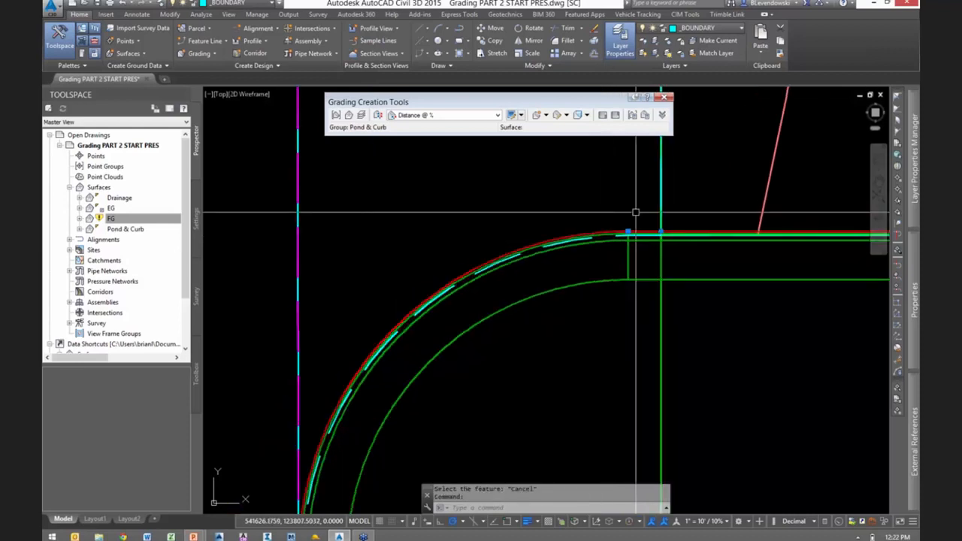
left_click(634, 222)
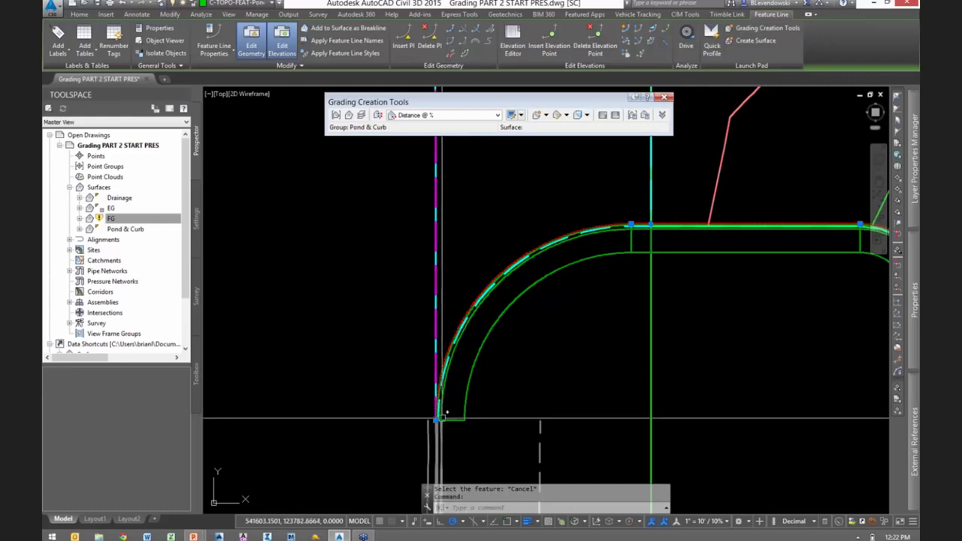
scroll(654, 227, "up", 5)
key("ctrl")
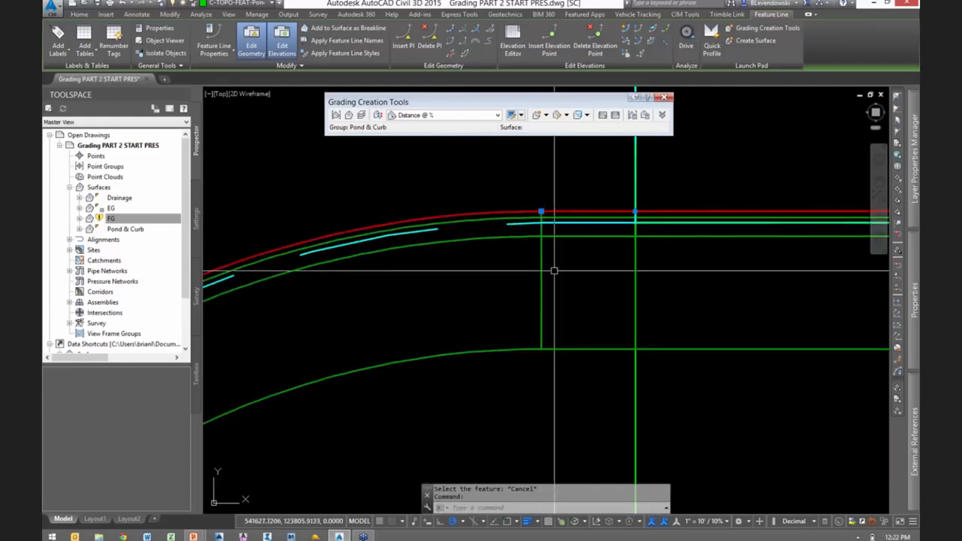
scroll(554, 269, "down", 1)
scroll(554, 269, "down", 8)
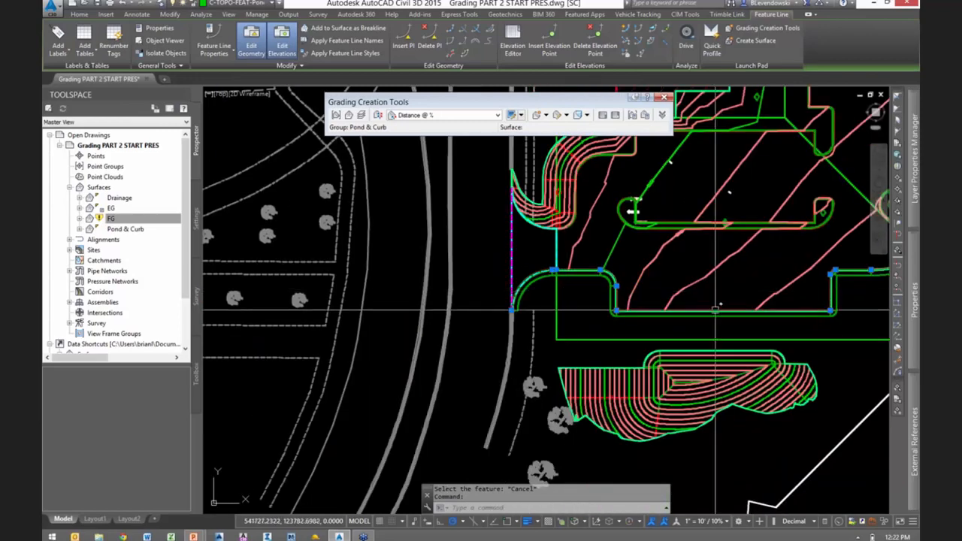
key("Escape")
- Save the drawing and choose Ret Wall as the grading criteria
scroll(548, 275, "up", 6)
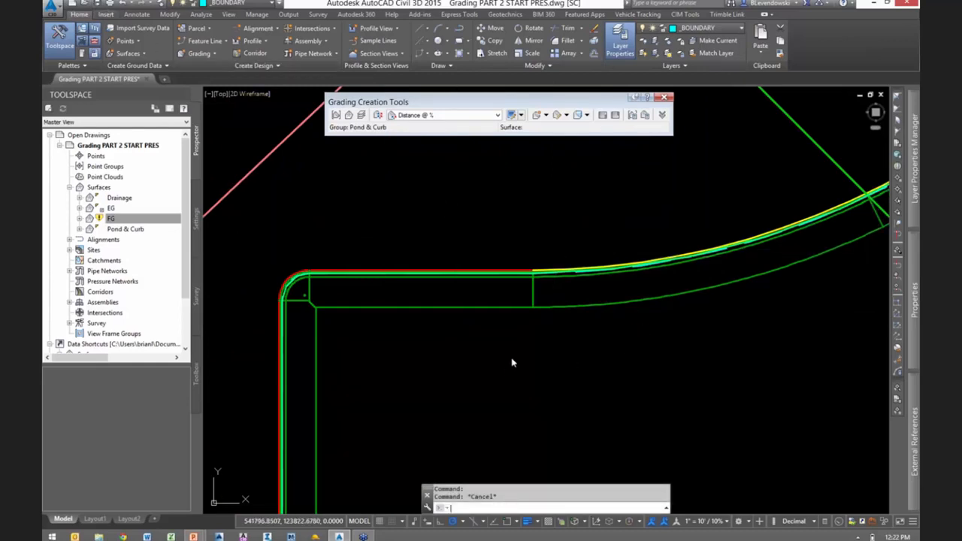
key("ctrl+s")
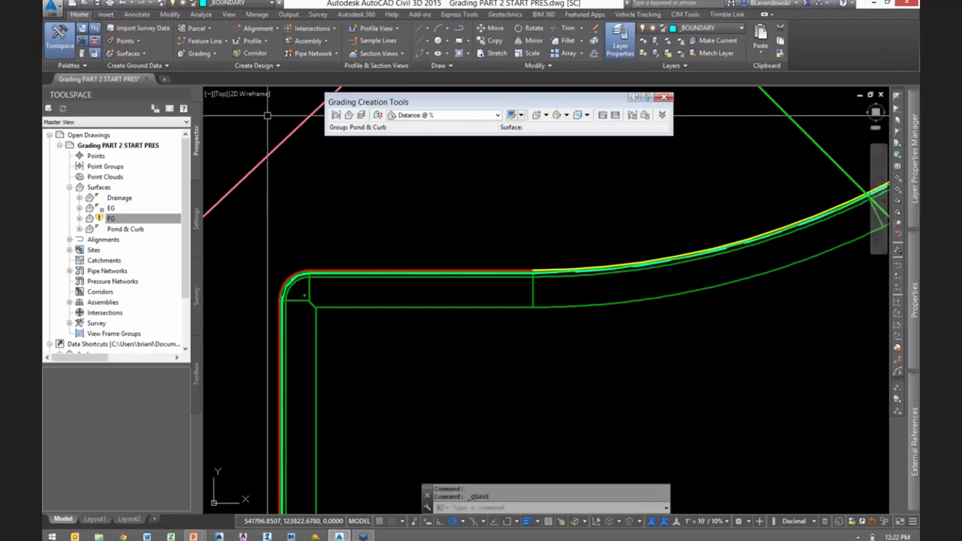
left_click(455, 115)
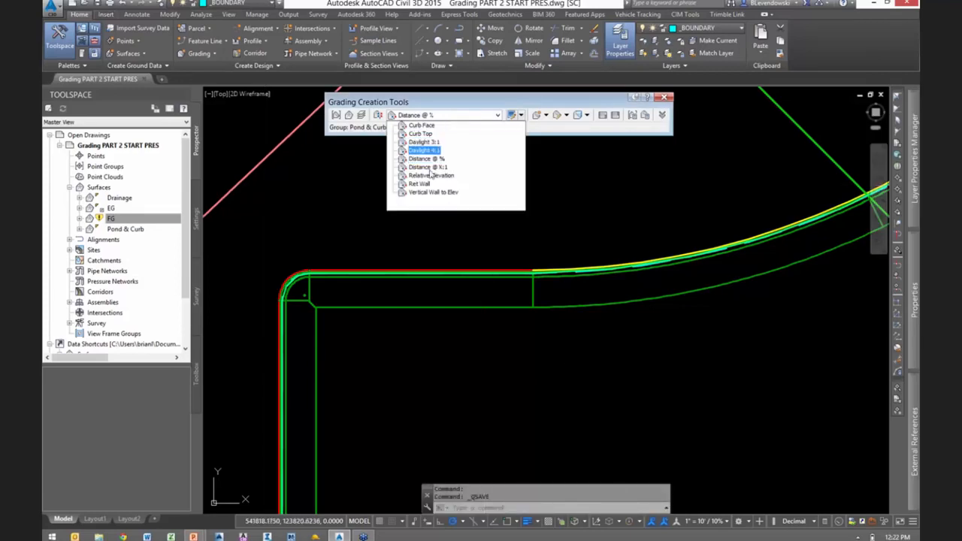
left_click(420, 184)
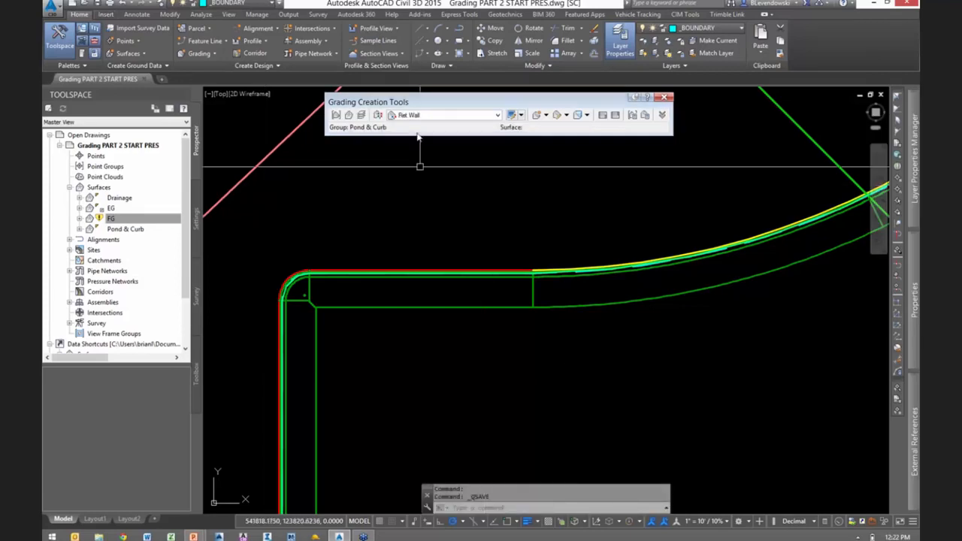
- Review the Ret Wall criteria's target, projection and cut and fill slope settings
left_click(526, 117)
left_click(546, 150)
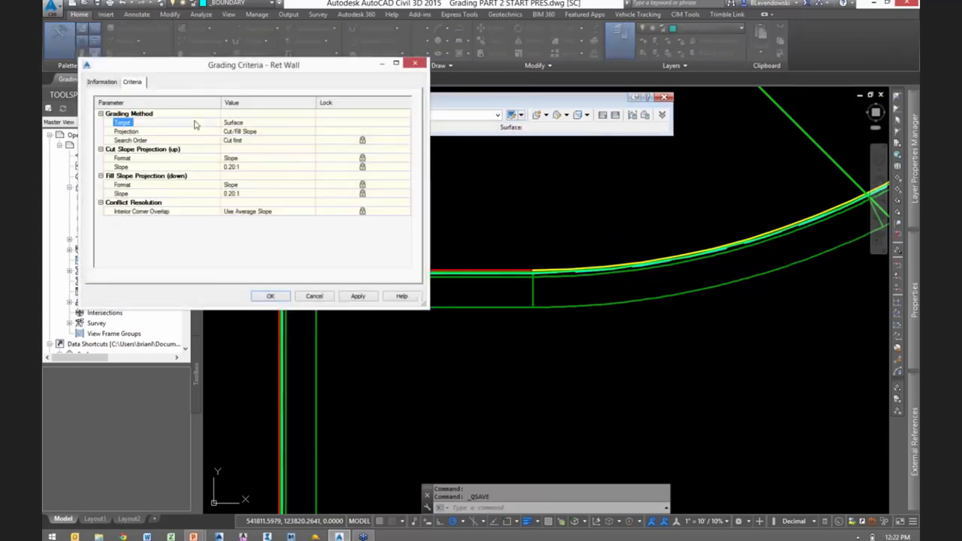
key("ctrl")
key("ctrl")
left_click(275, 296)
- Start creating a Ret Wall grading with EG as its target surface
left_click(548, 116)
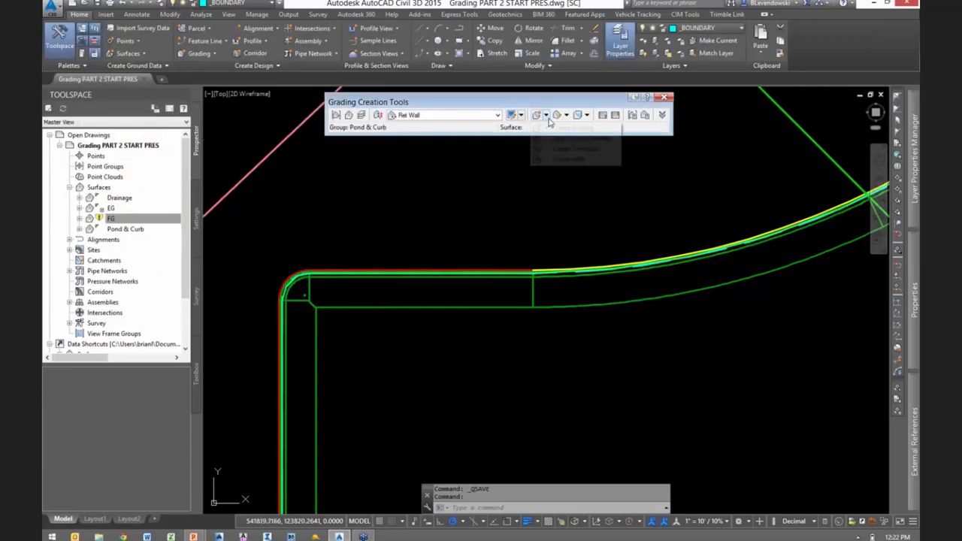
left_click(562, 128)
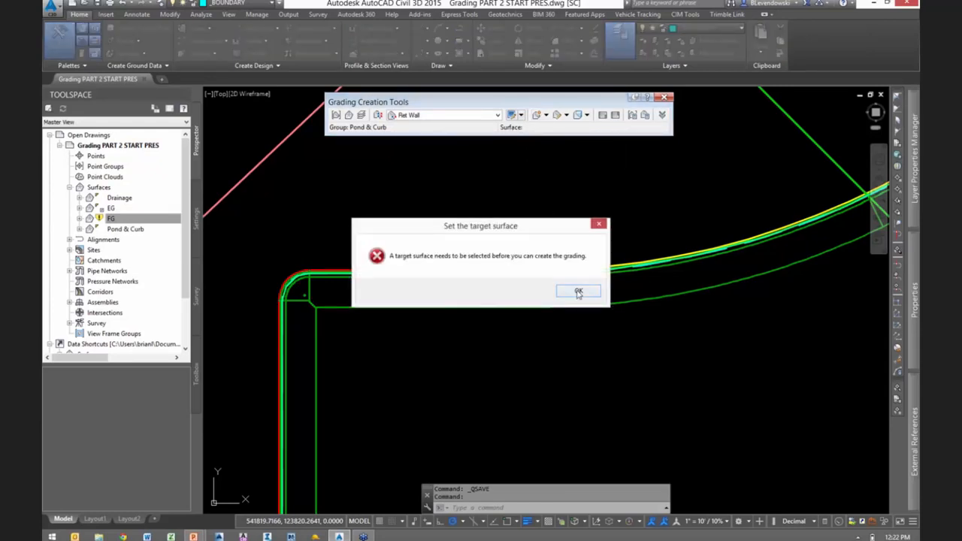
left_click(578, 292)
left_click(426, 164)
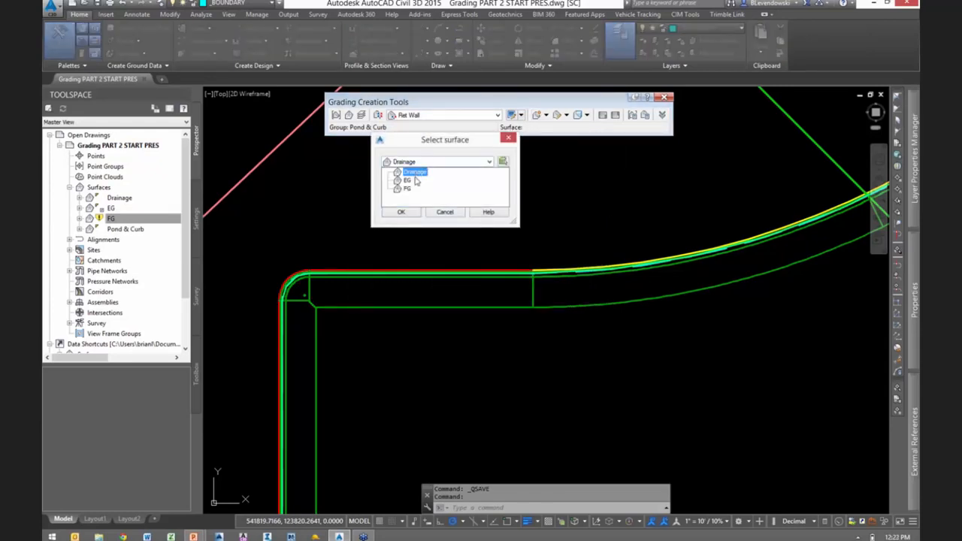
left_click(411, 183)
left_click(401, 212)
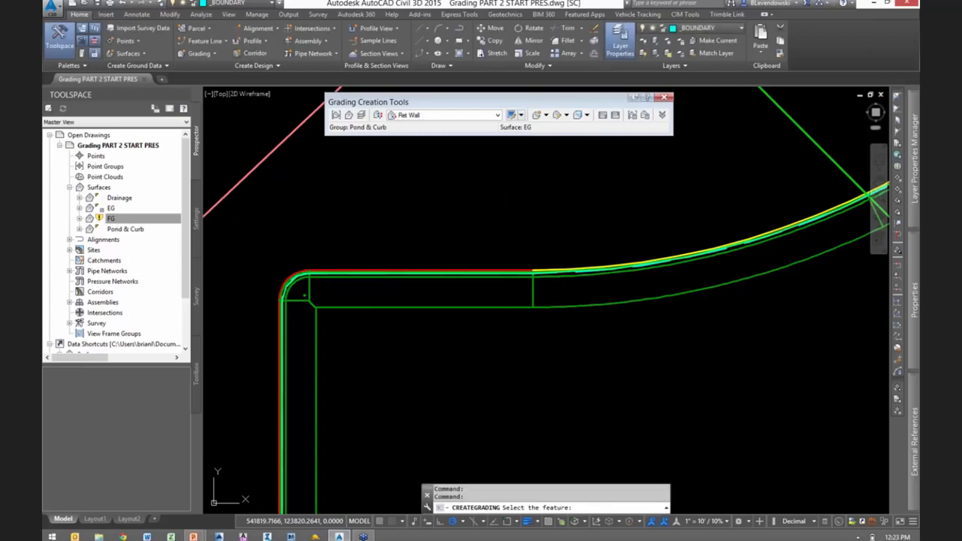
- Pick the outer edge of the 3' strip, limit the retaining wall to part of its length, and start it at station 0+67.01
left_click(402, 304)
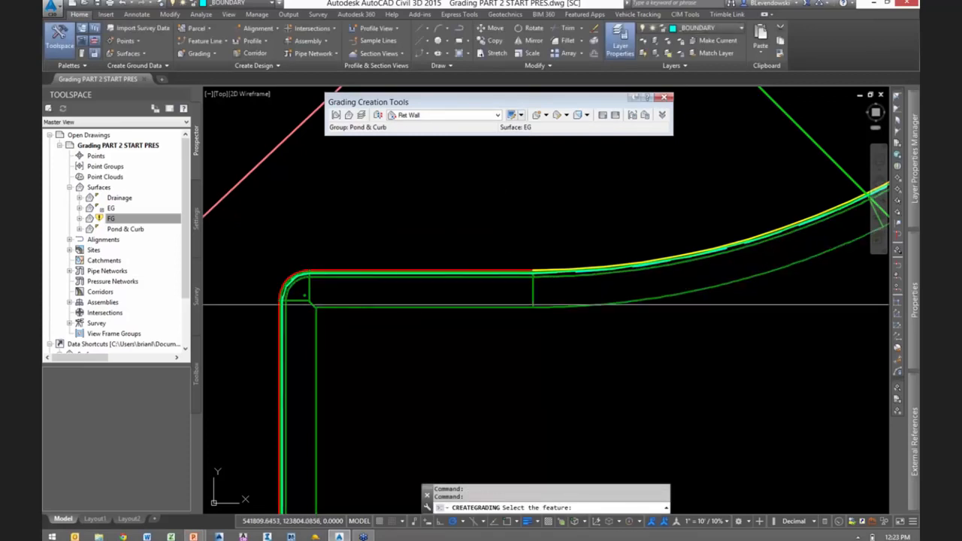
scroll(448, 331, "down", 2)
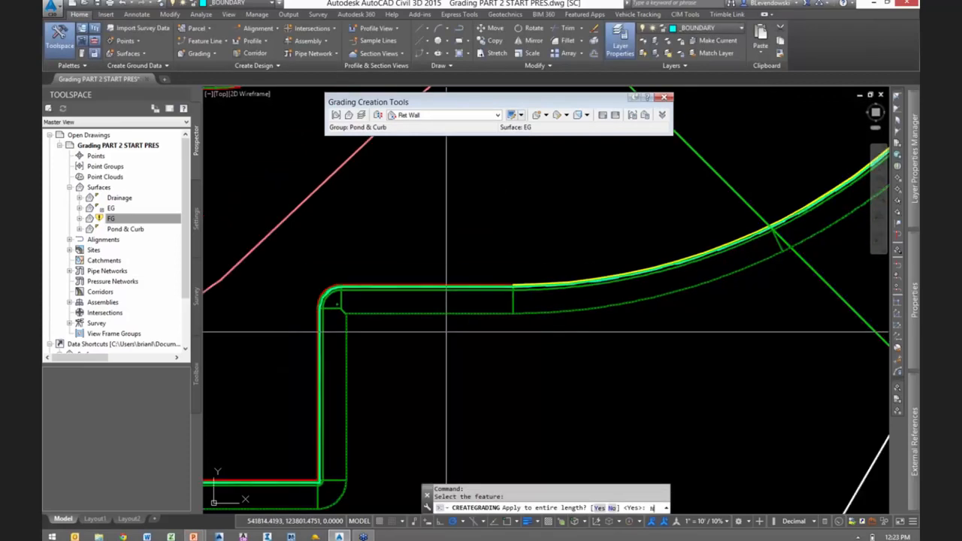
type("N")
key("Return")
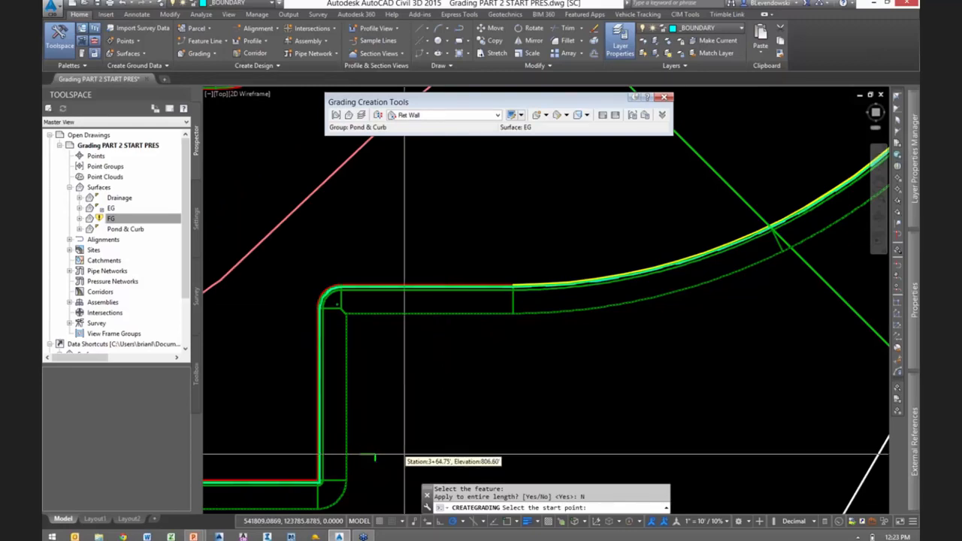
scroll(404, 456, "down", 7)
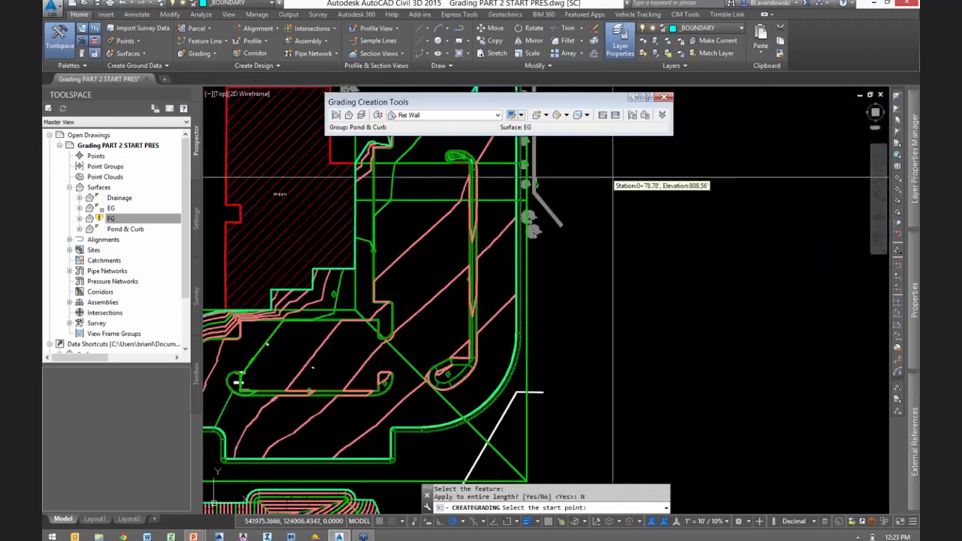
mouse_move(606, 195)
middle_mouse_down()
mouse_move(613, 243)
mouse_move(592, 331)
middle_mouse_up()
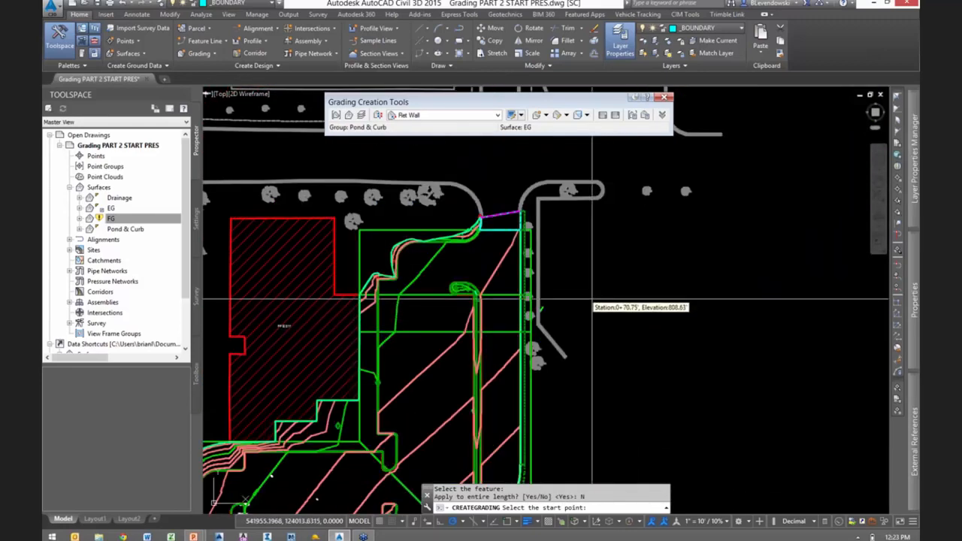
left_click(584, 301)
key("Return")
- End the Ret Wall grading with object snap at the strip's outside corner, station 3+68.12, and finish the command
scroll(566, 428, "up", 1)
middle_click_drag(565, 427, 651, 227)
scroll(648, 228, "down", 1)
scroll(560, 364, "up", 8)
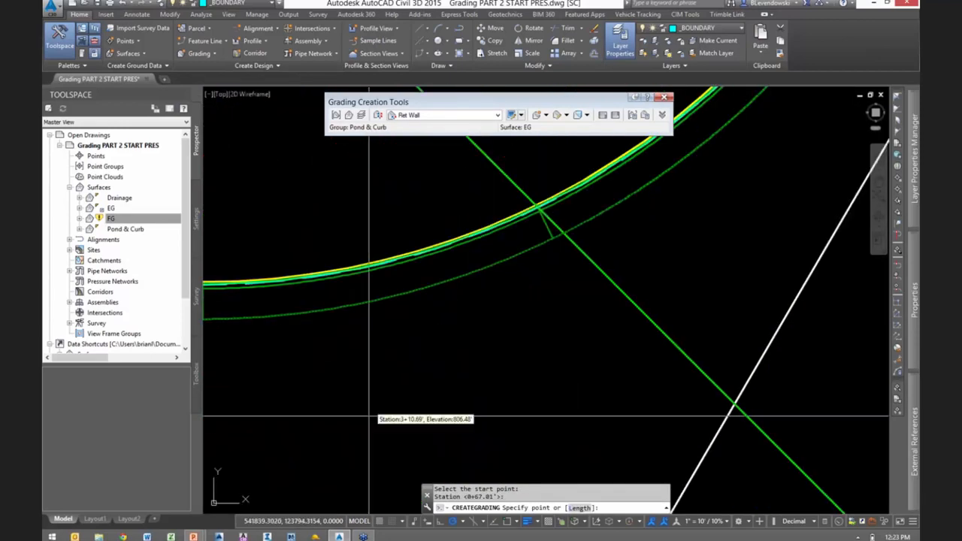
mouse_move(406, 401)
middle_mouse_down()
mouse_move(437, 387)
mouse_move(918, 291)
middle_mouse_up()
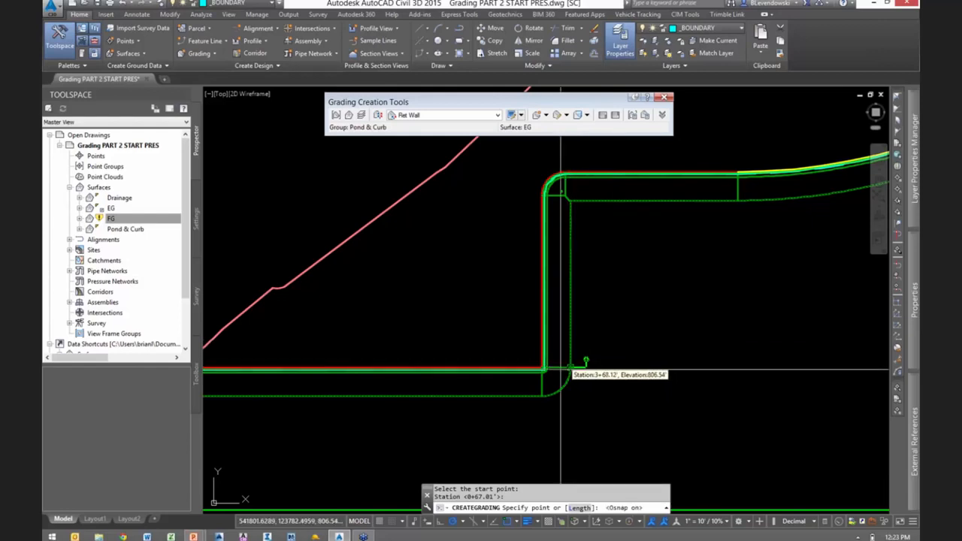
key("F3")
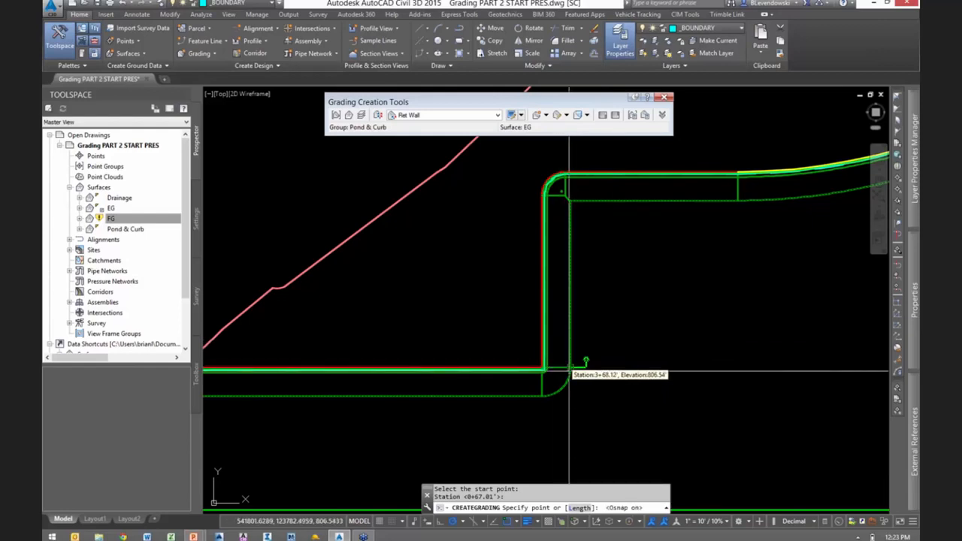
left_click(569, 370)
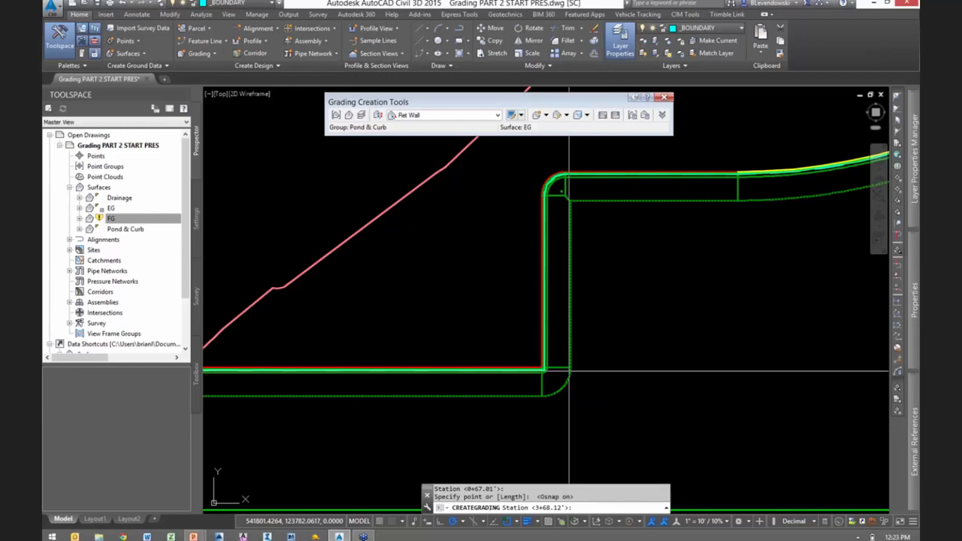
key("Return")
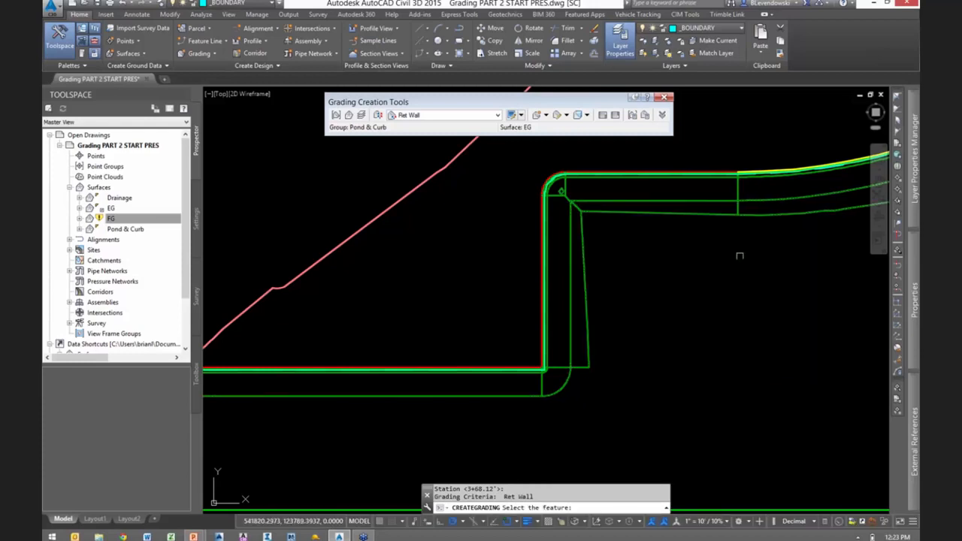
key("Escape")
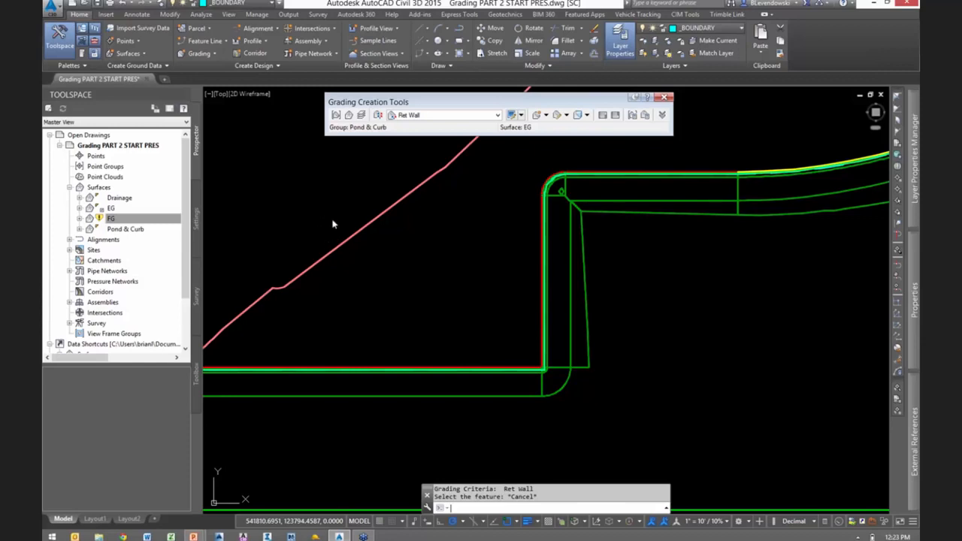
- Save the drawing and rebuild the FG surface
key("ctrl+s")
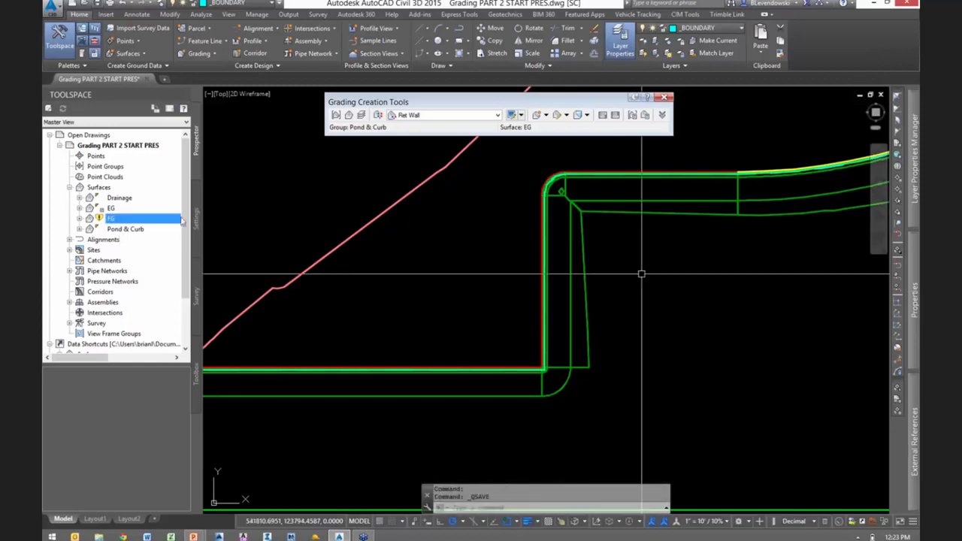
right_click(104, 218)
left_click(139, 247)
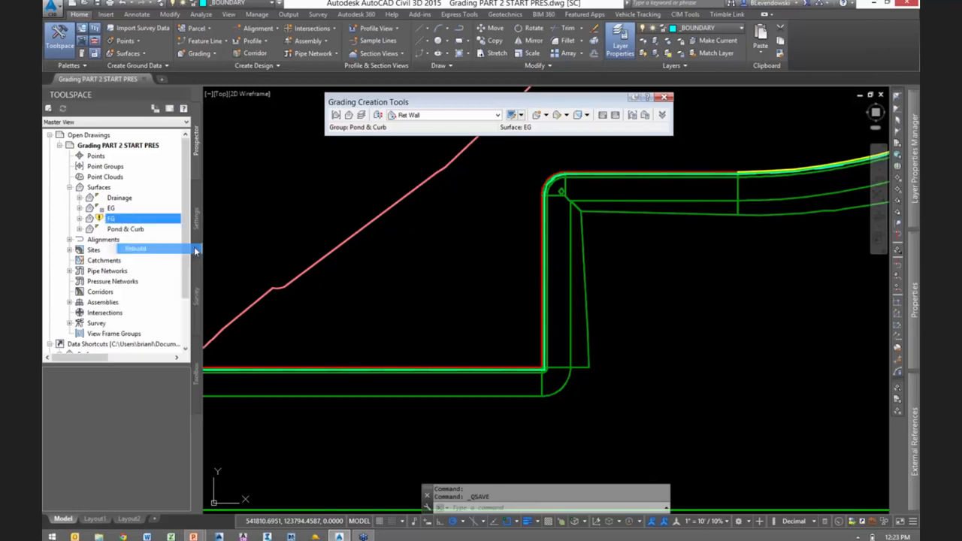
key("Escape")
- Open the FG surface in the Object Viewer and tilt it into an oblique 3D view
left_click(618, 190)
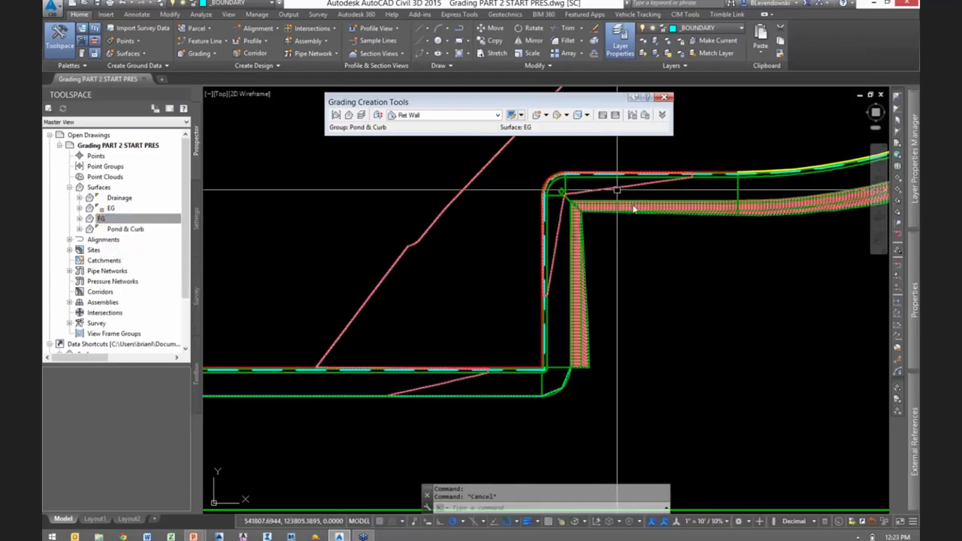
right_click(643, 220)
left_click(685, 386)
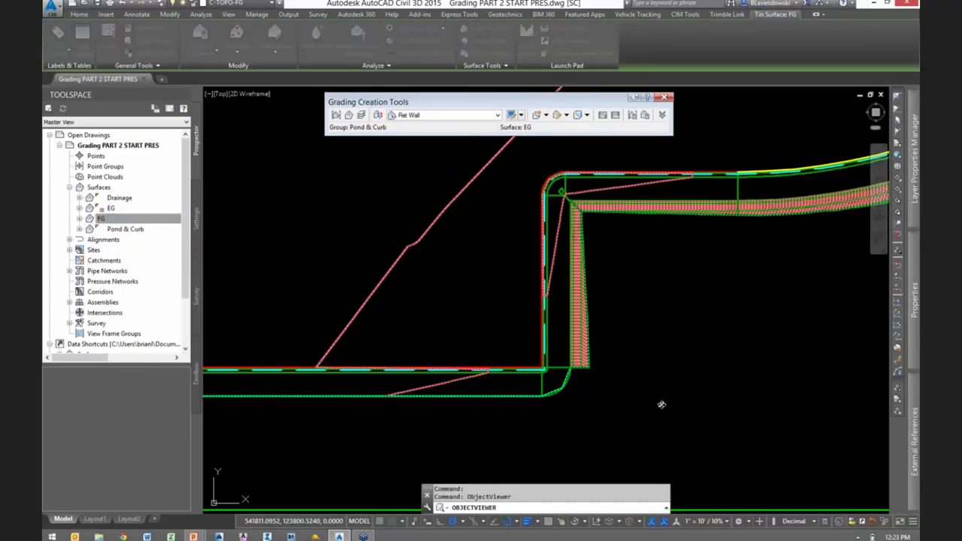
mouse_move(429, 369)
left_mouse_down()
mouse_move(398, 269)
mouse_move(359, 228)
left_mouse_up()
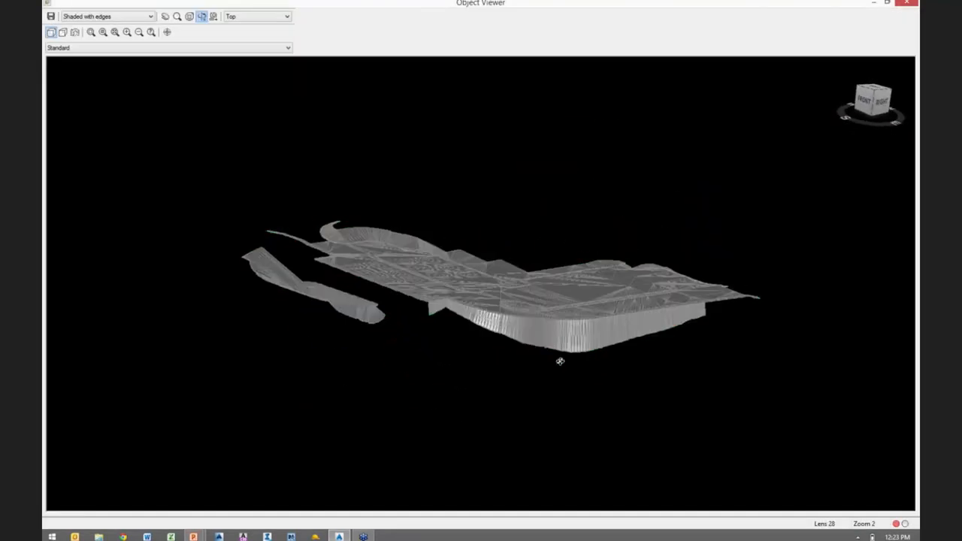
- Examine the retaining wall along the parking lot's edge and the rest of the FG surface in 3D
scroll(593, 352, "up", 2)
scroll(571, 342, "down", 5)
scroll(554, 337, "up", 8)
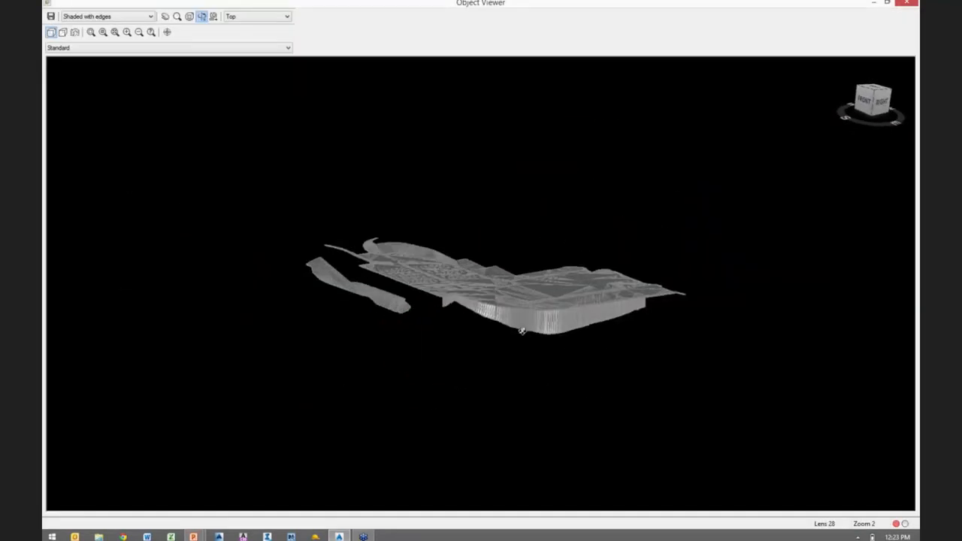
scroll(523, 331, "down", 3)
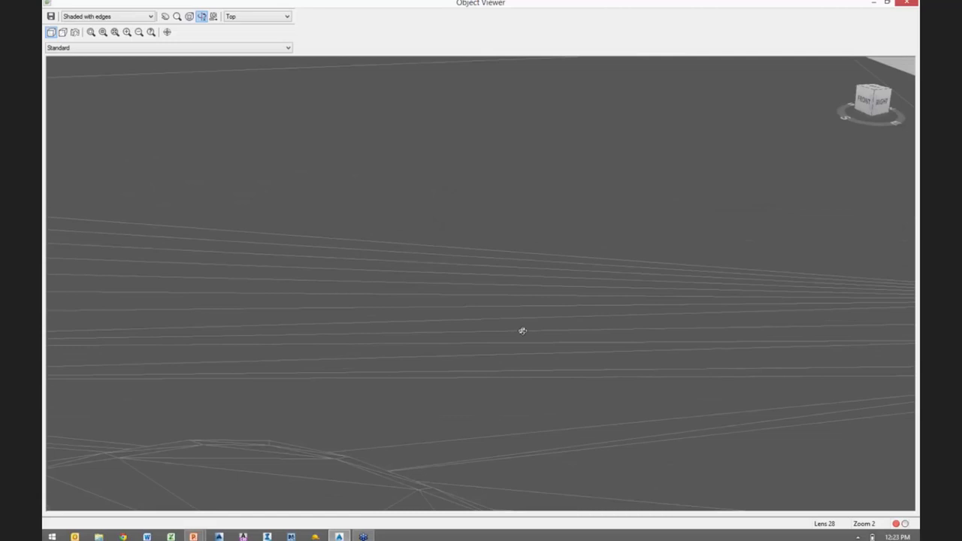
scroll(522, 331, "down", 3)
scroll(561, 344, "up", 3)
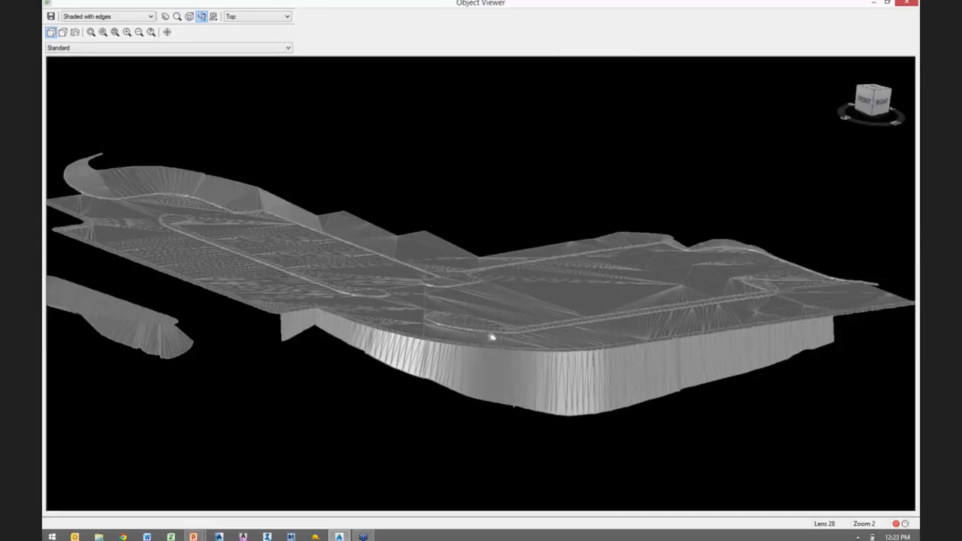
middle_click_drag(493, 337, 431, 330)
scroll(602, 313, "down", 2)
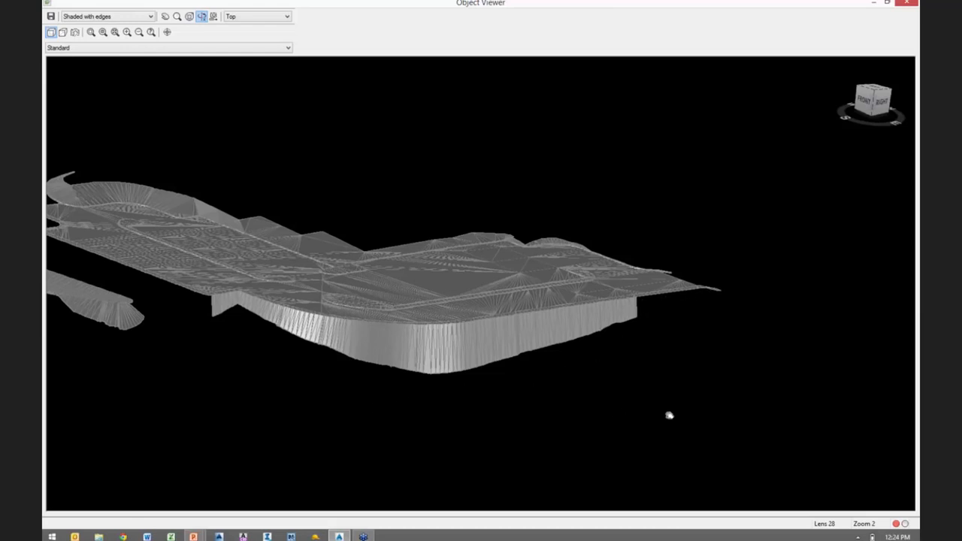
left_click_drag(669, 415, 801, 423)
left_click_drag(663, 420, 607, 306)
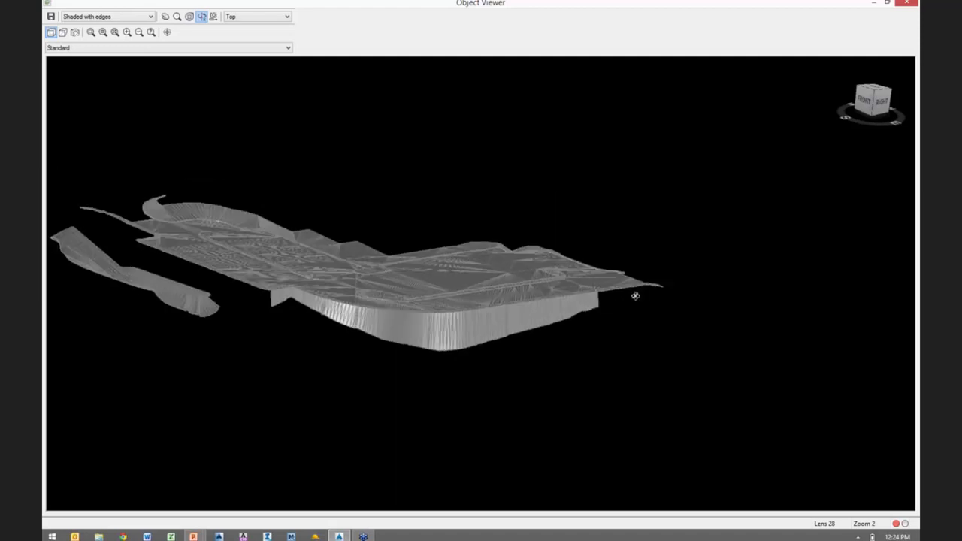
left_click_drag(346, 381, 607, 389)
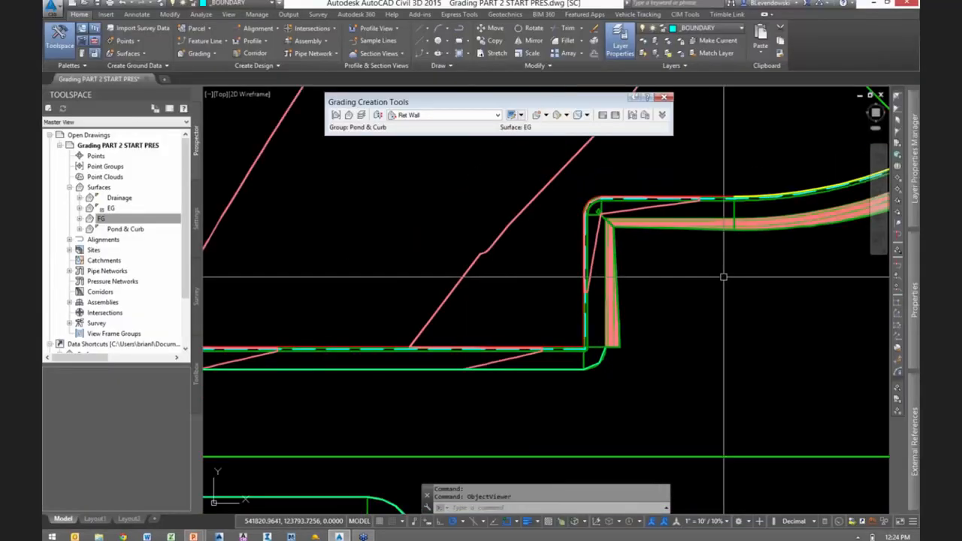
- Create a Daylight 3:1 grading to EG from the 3' strip at the southwest entrance curve, from station 5+59.08 to 5+98.79
left_click(427, 117)
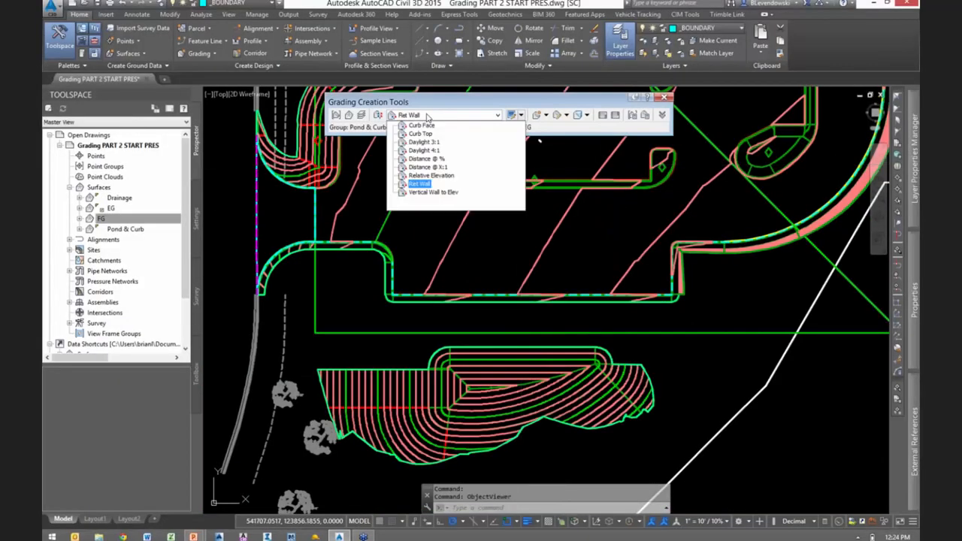
left_click(423, 142)
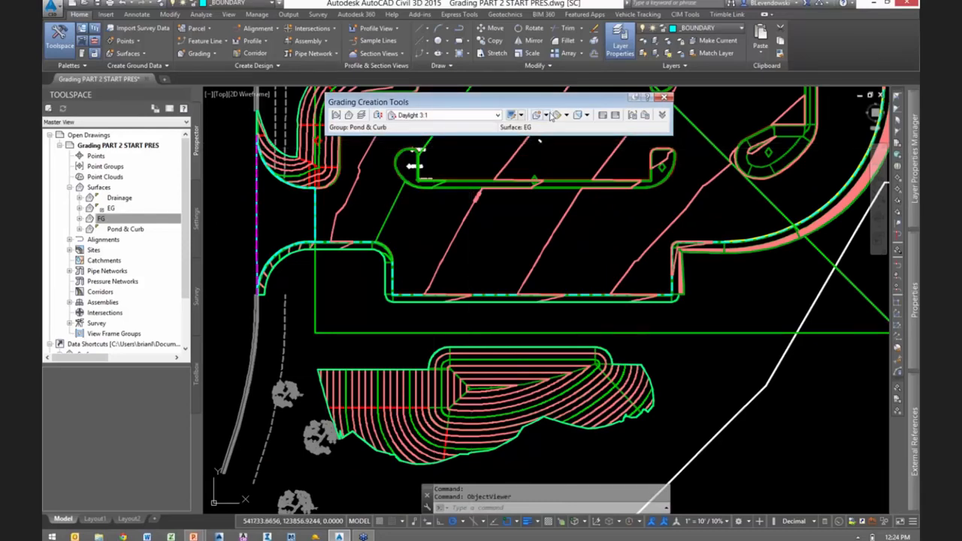
left_click(548, 115)
left_click(576, 126)
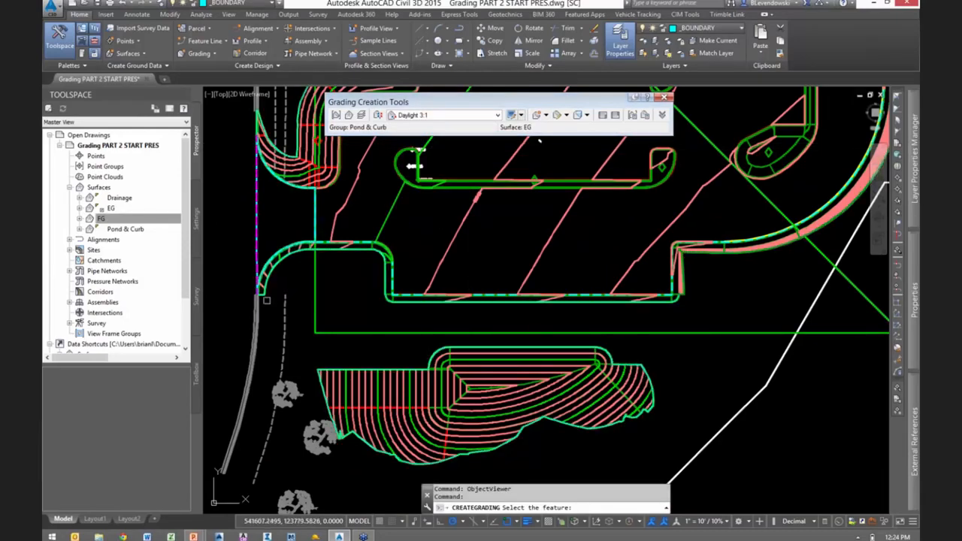
scroll(267, 300, "up", 3)
left_click(257, 271)
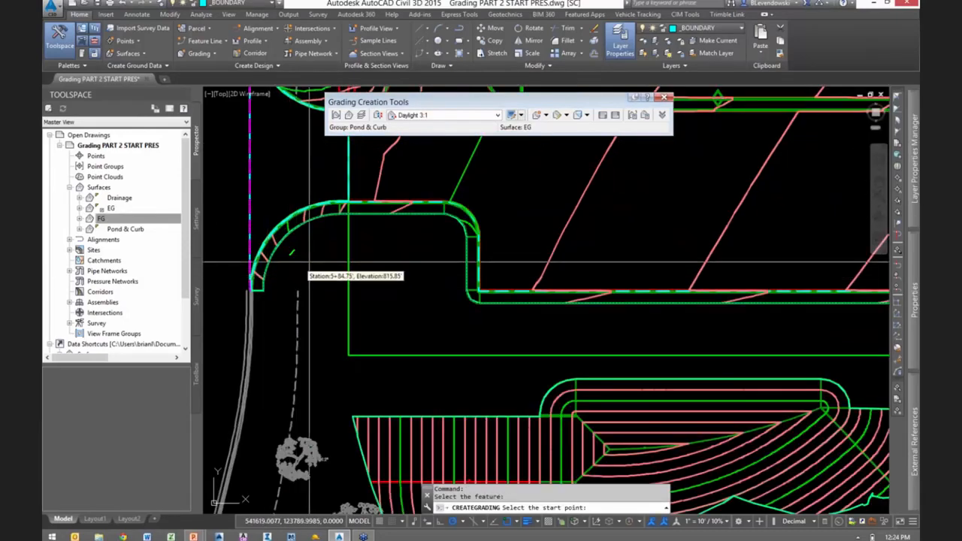
left_click(361, 239)
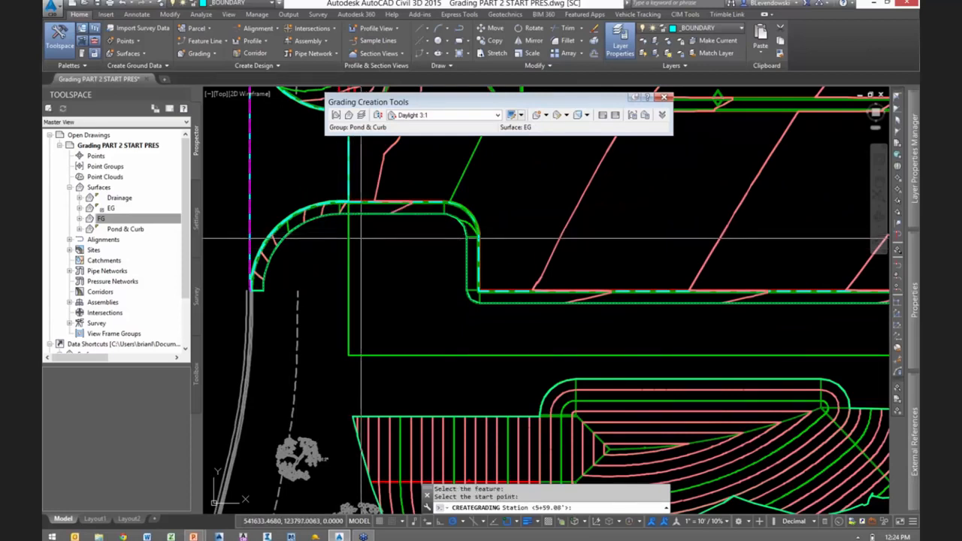
key("Return")
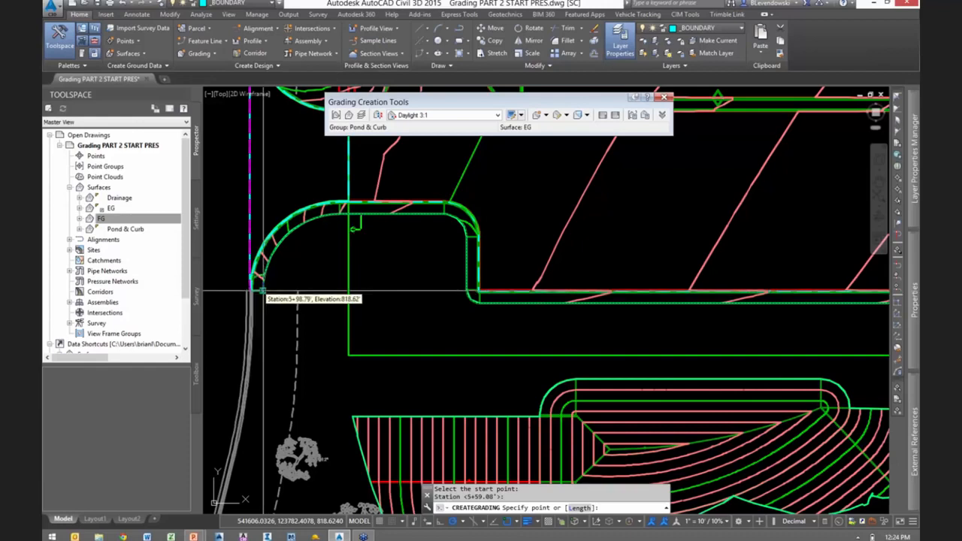
left_click(260, 289)
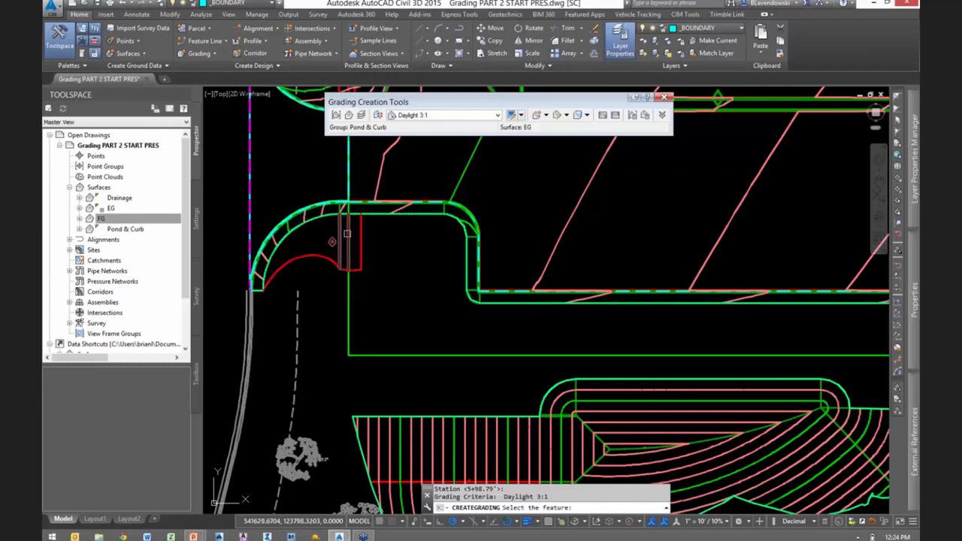
- Create a Daylight 3:1 grading to EG from the strip at the northeast entrance, from station 0+00 to a point short of the retaining wall
scroll(347, 357, "down", 1)
scroll(347, 358, "down", 5)
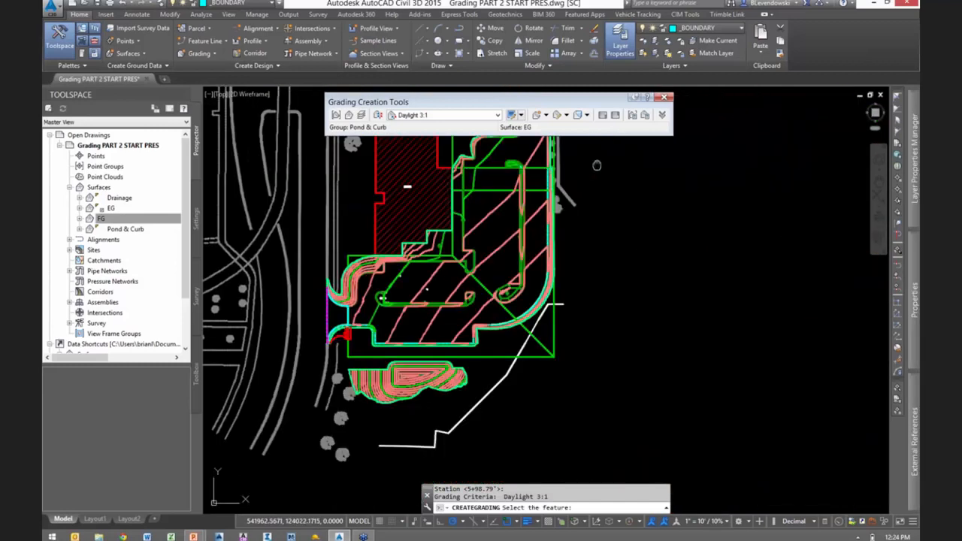
scroll(598, 166, "up", 1)
middle_click_drag(599, 180, 615, 368)
scroll(542, 269, "up", 5)
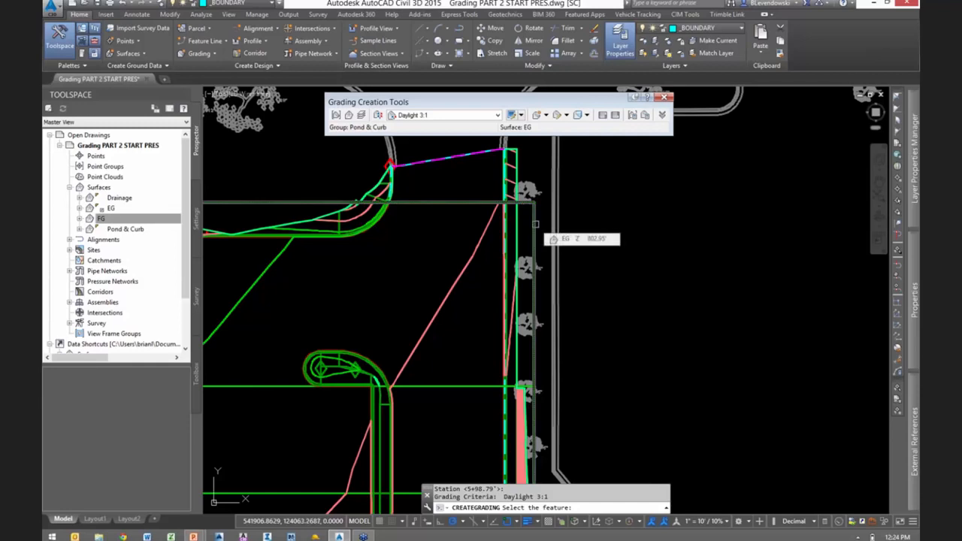
left_click(518, 230)
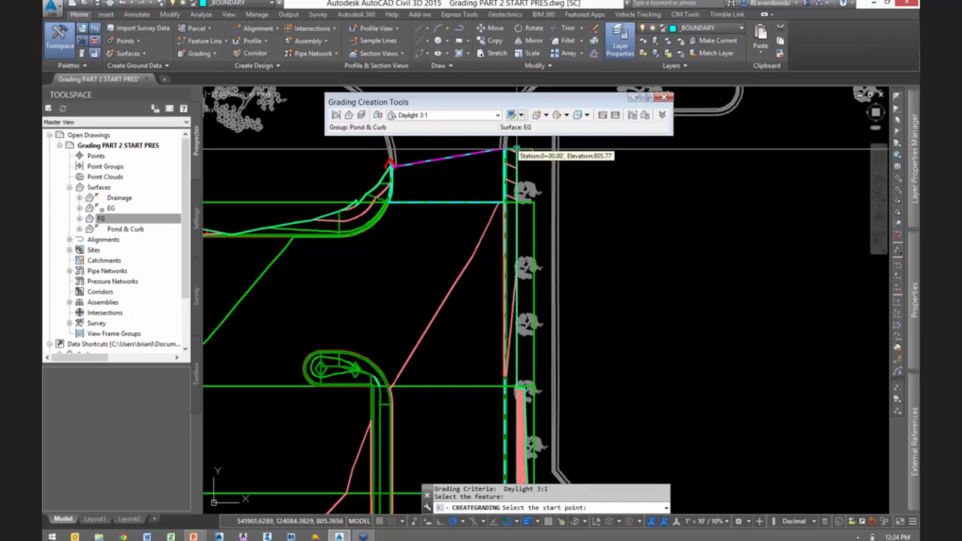
left_click(511, 150)
key("Return")
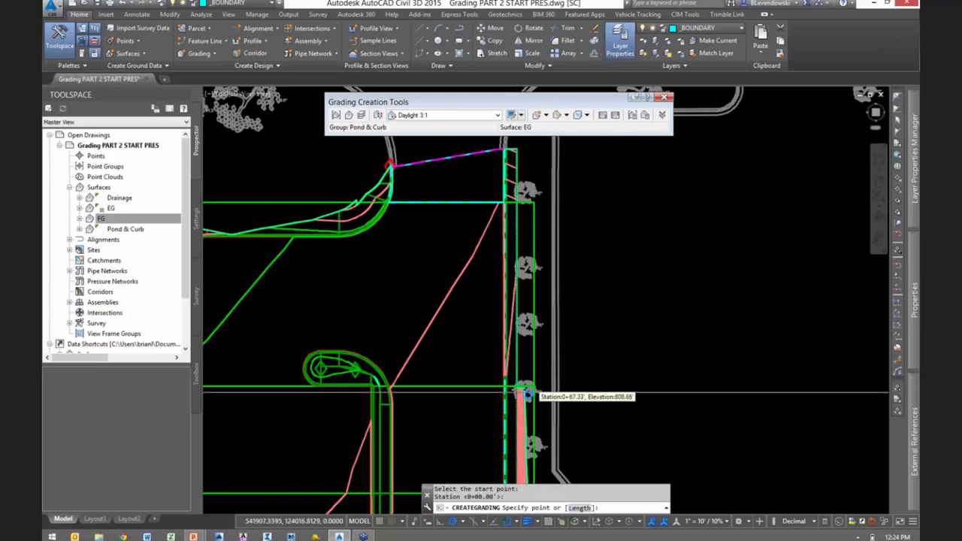
scroll(528, 398, "up", 5)
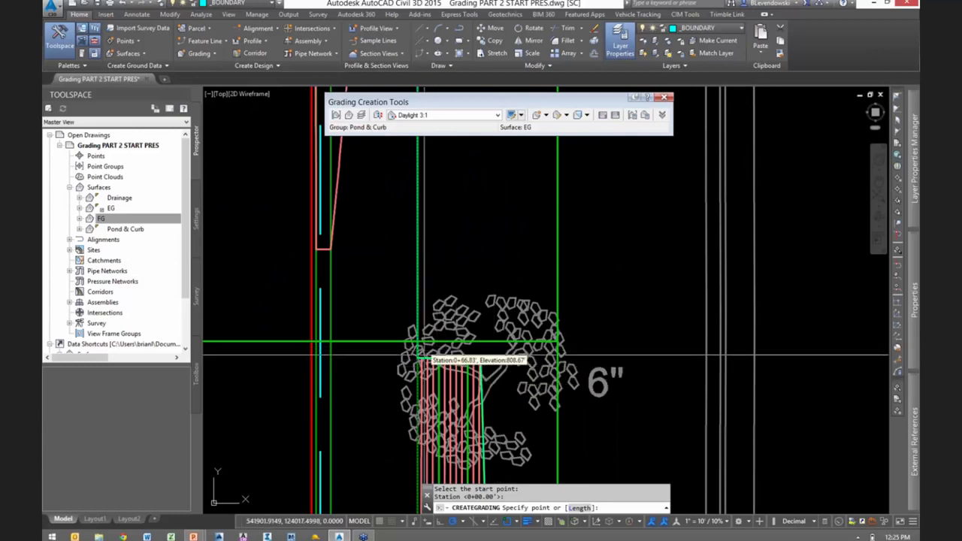
scroll(651, 342, "down", 4)
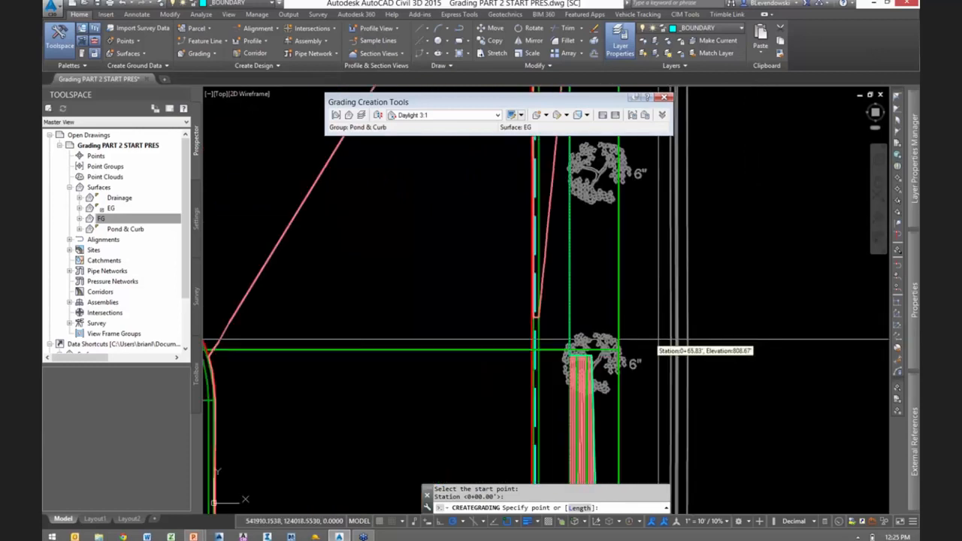
scroll(654, 342, "down", 3)
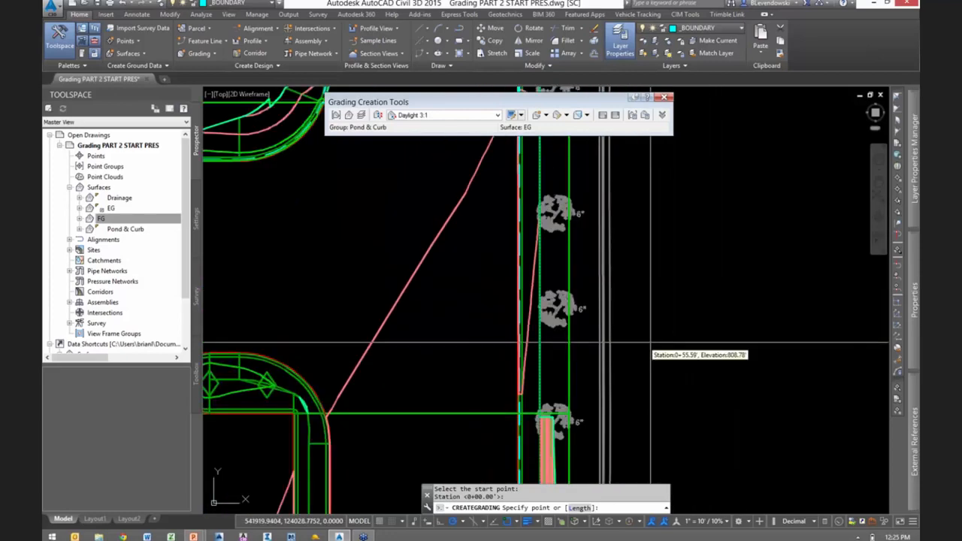
scroll(651, 342, "down", 3)
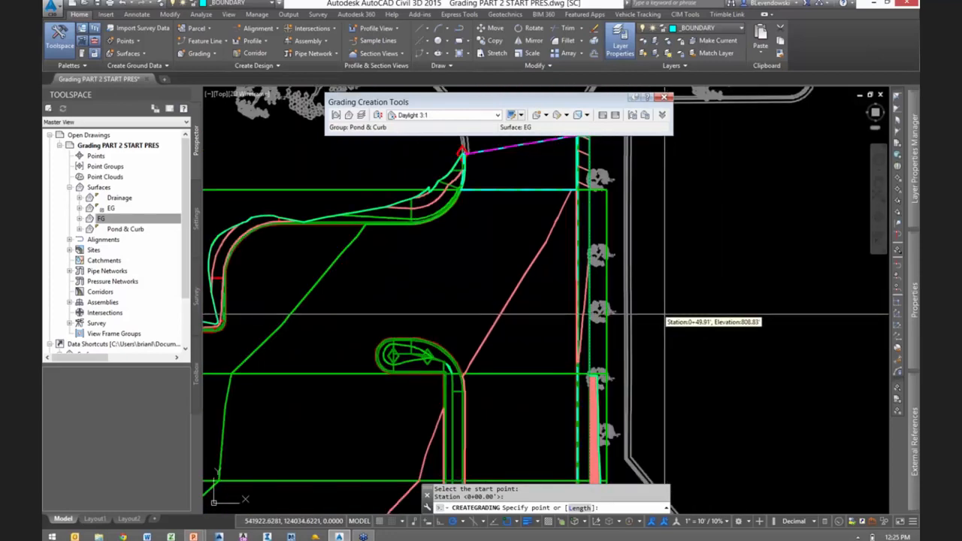
left_click(672, 284)
key("Return")
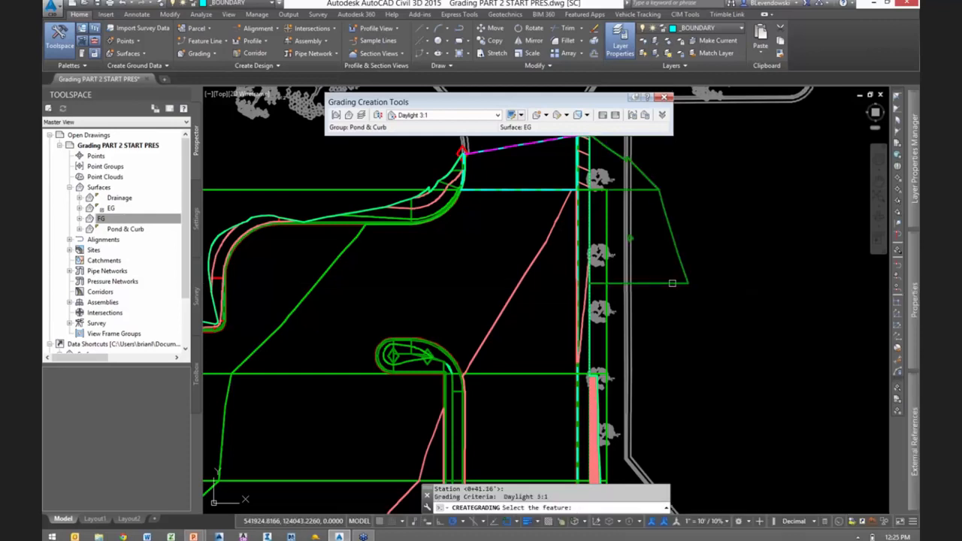
- Create a grading transition between the northeast daylight slope and the retaining wall, save the drawing and rebuild the FG surface
left_click(546, 115)
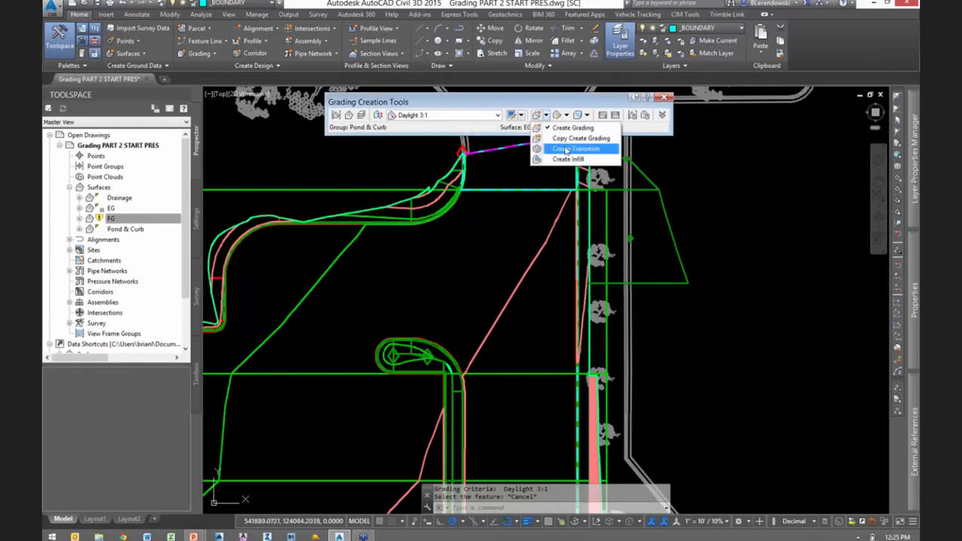
left_click(566, 150)
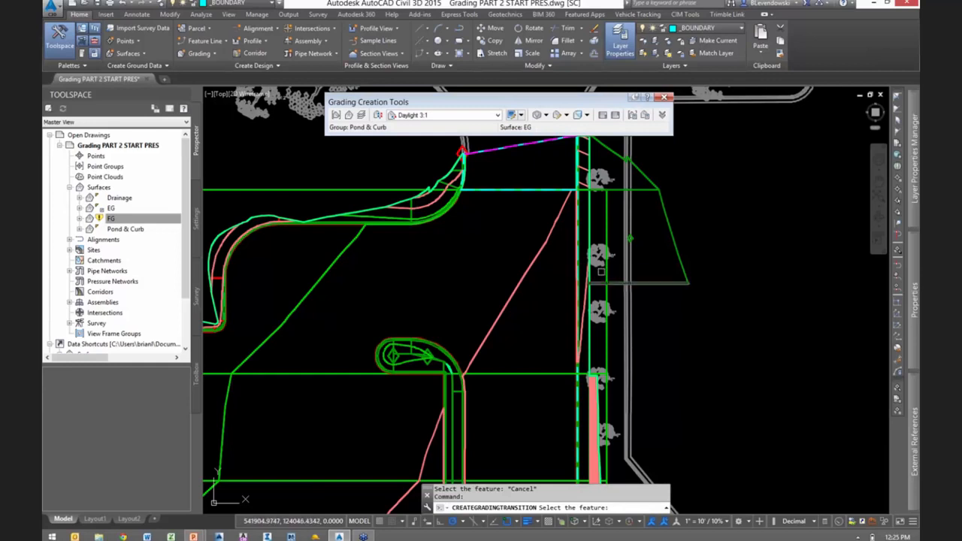
left_click(589, 341)
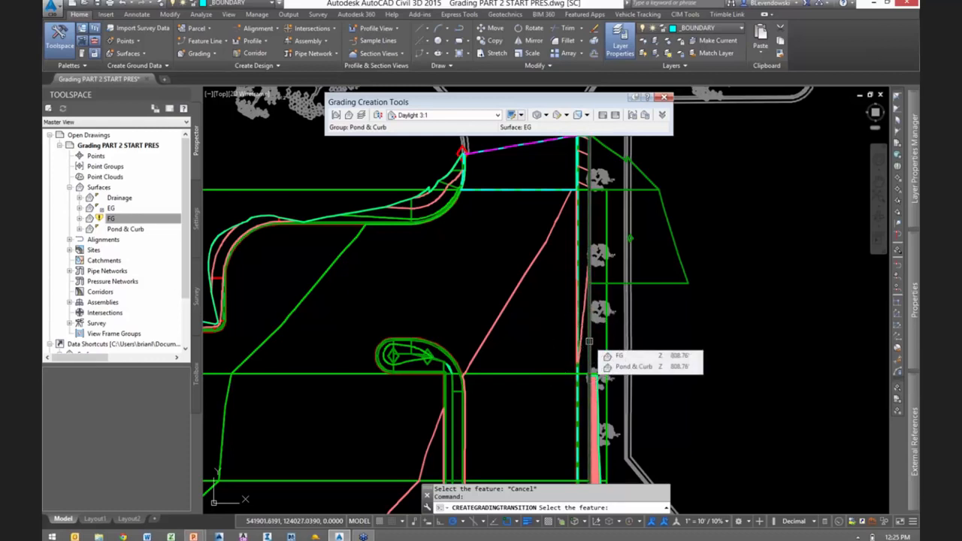
left_click(590, 341)
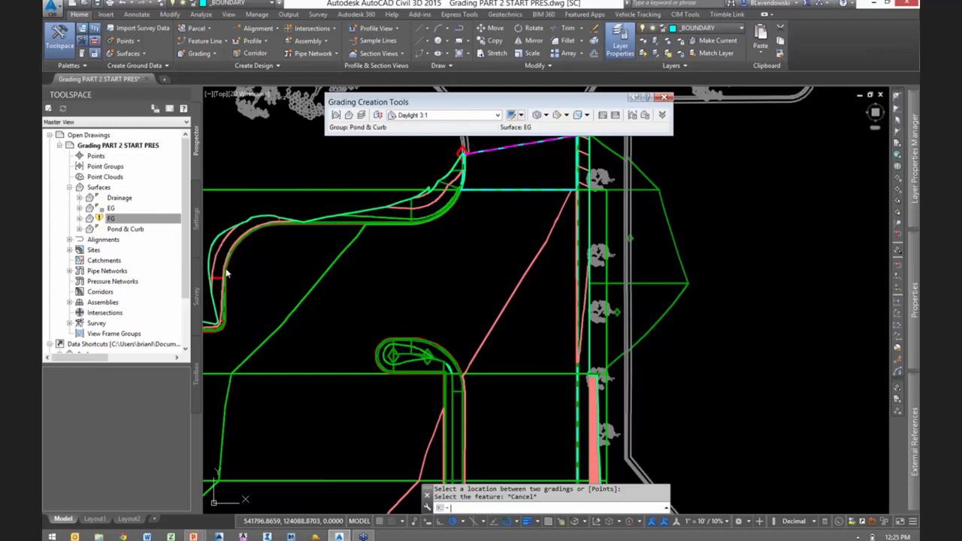
right_click(111, 220)
left_click(300, 264)
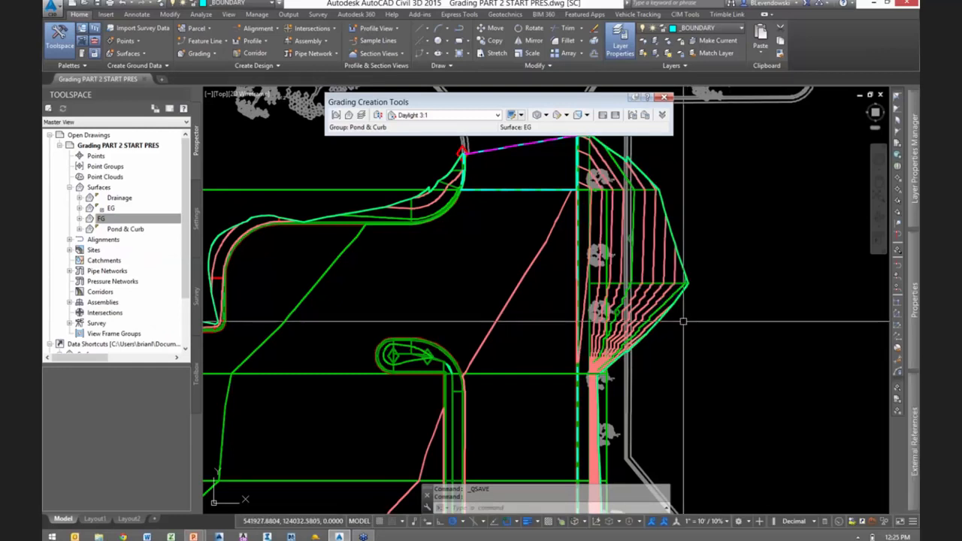
- Change the FG surface's style to Contours 2' and 10' (Design)
left_click(667, 280)
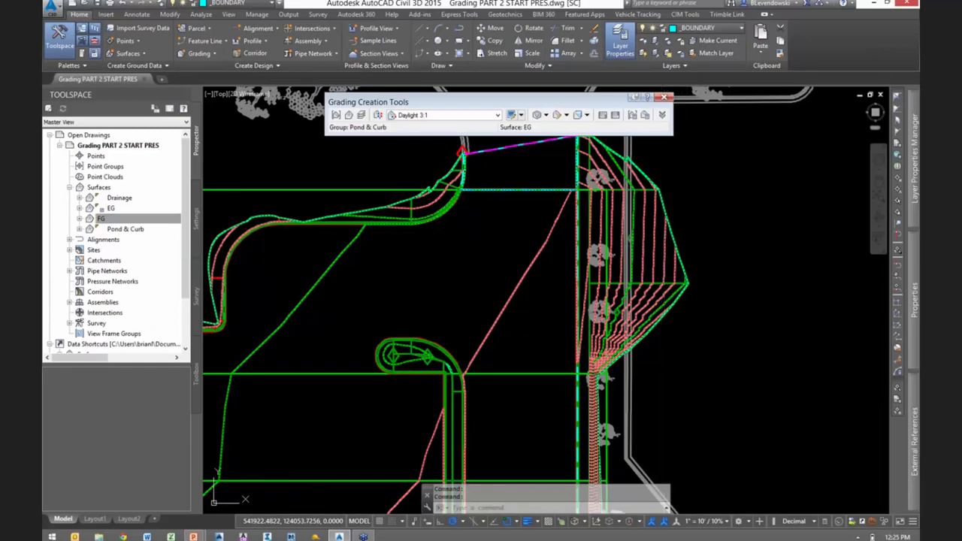
right_click(723, 255)
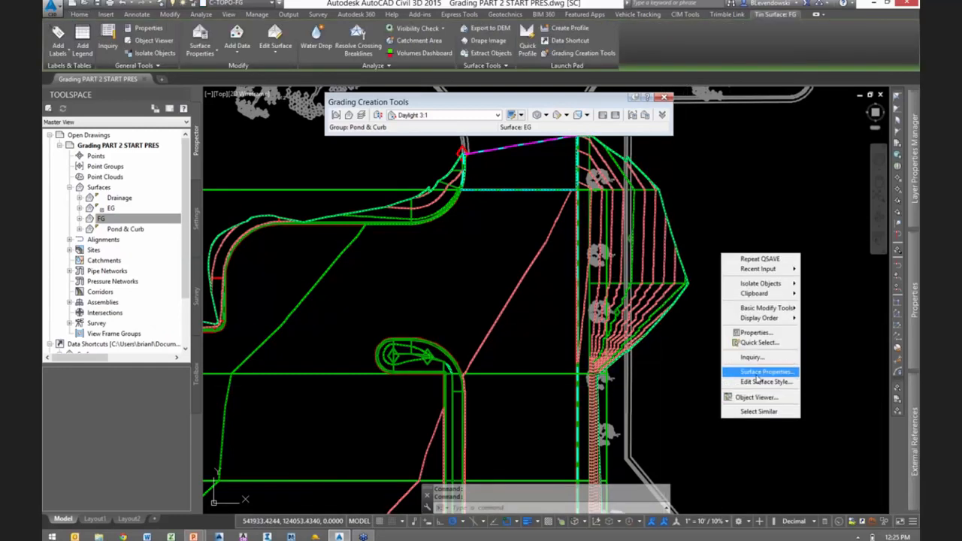
left_click(755, 375)
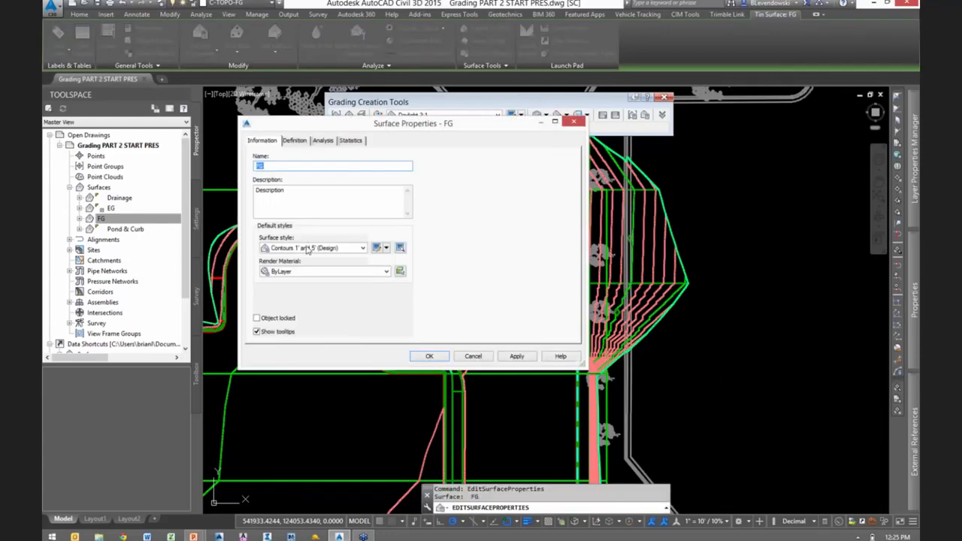
left_click(311, 247)
left_click(325, 300)
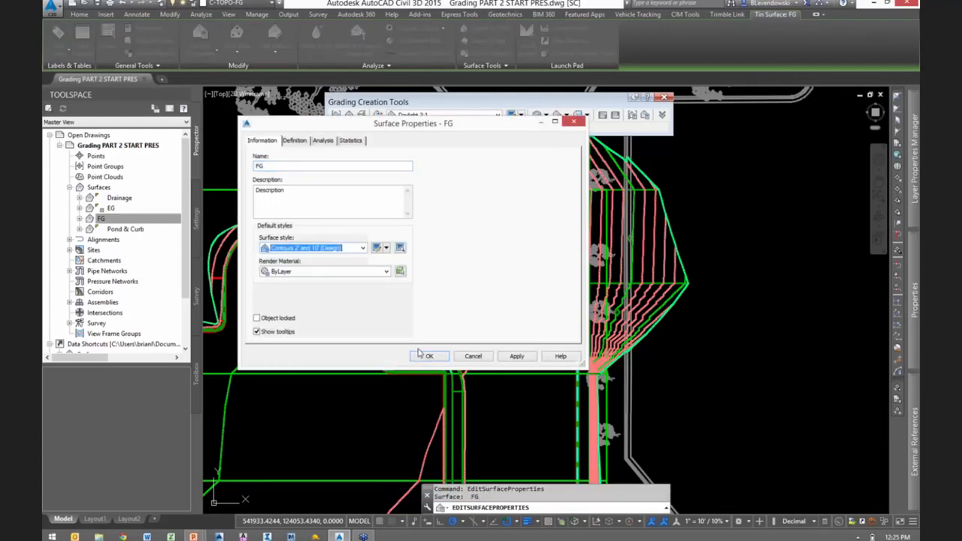
left_click(429, 356)
key("Escape")
key("Escape")
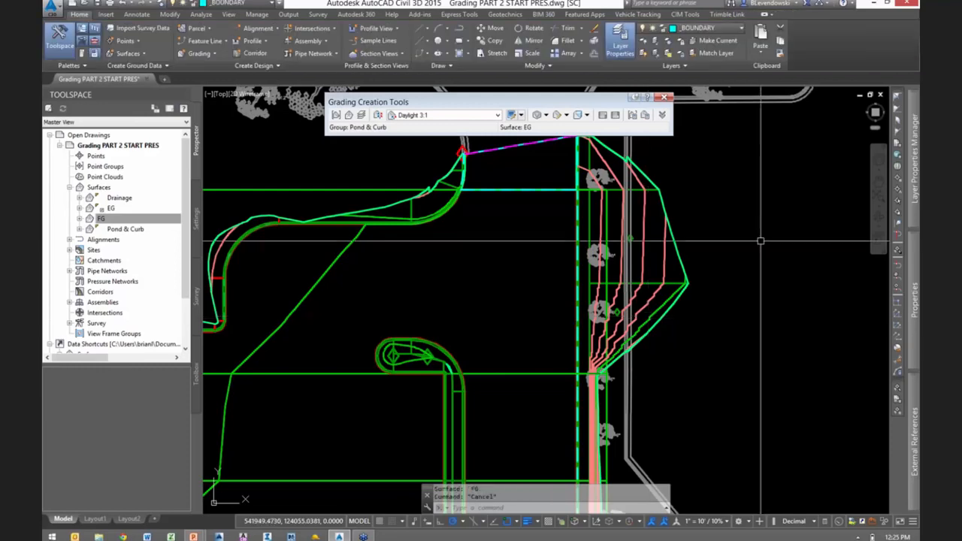
- Examine the ungraded gap between the pond and the parking lot's south edge, plus the slopes around the southwest entrance
scroll(735, 242, "down", 8)
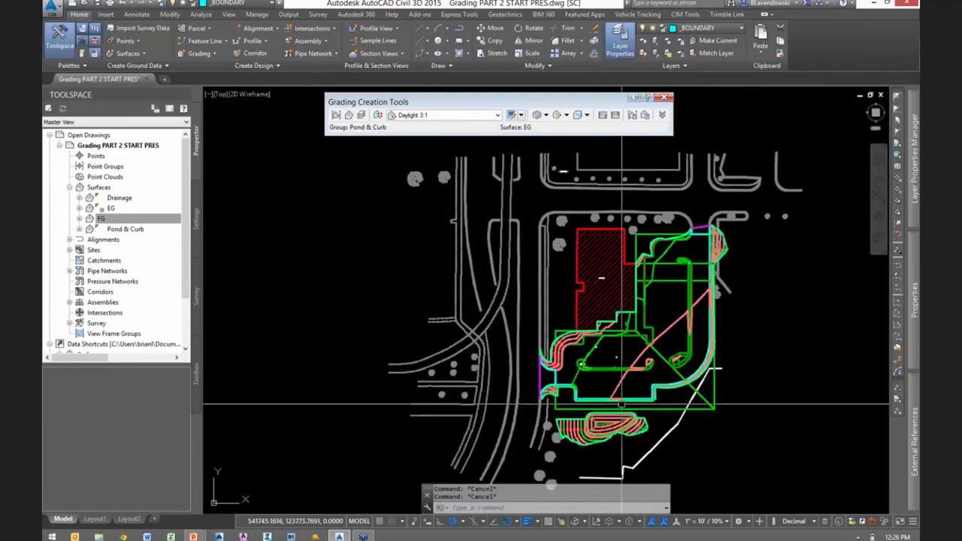
scroll(573, 414, "up", 2)
scroll(572, 414, "up", 5)
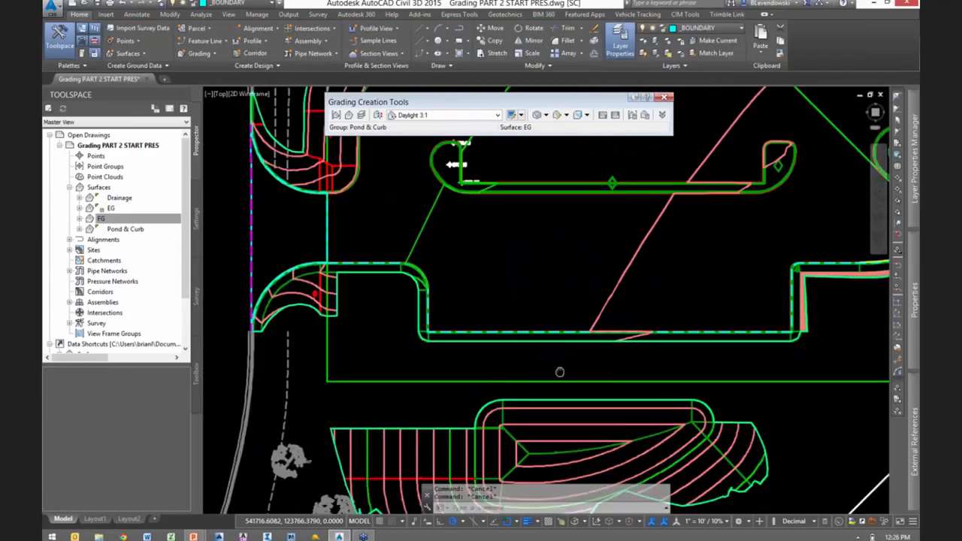
mouse_move(502, 365)
middle_mouse_down()
mouse_move(600, 328)
mouse_move(535, 333)
middle_mouse_up()
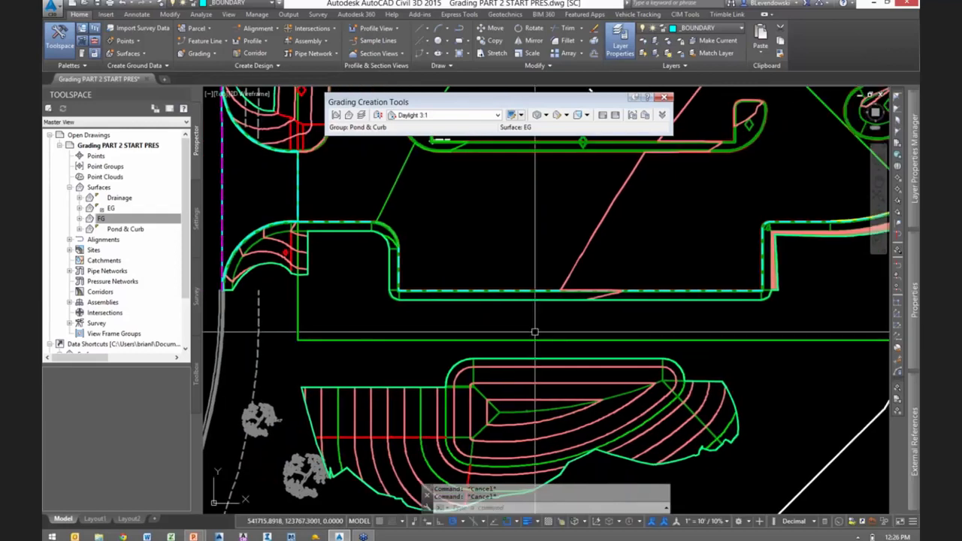
scroll(535, 333, "down", 1)
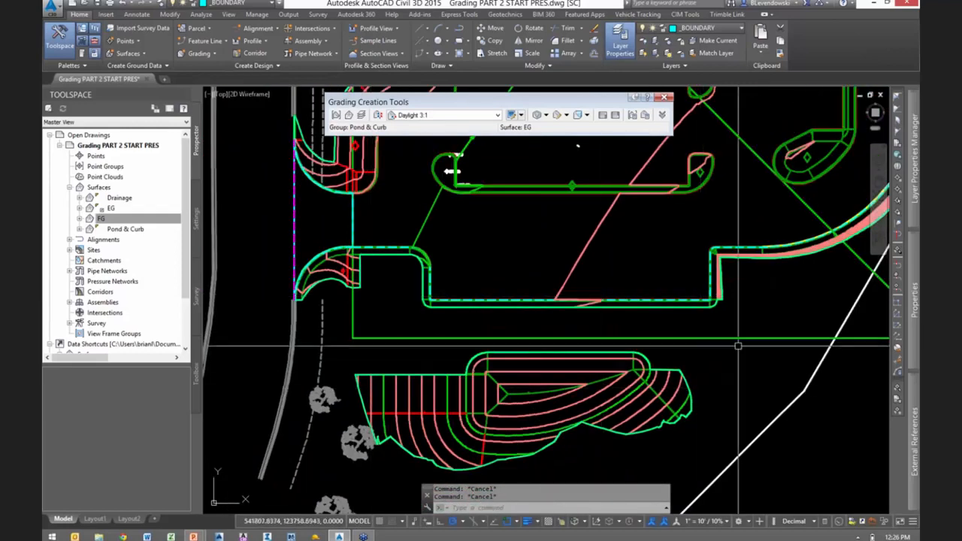
scroll(729, 340, "up", 2)
scroll(729, 341, "down", 1)
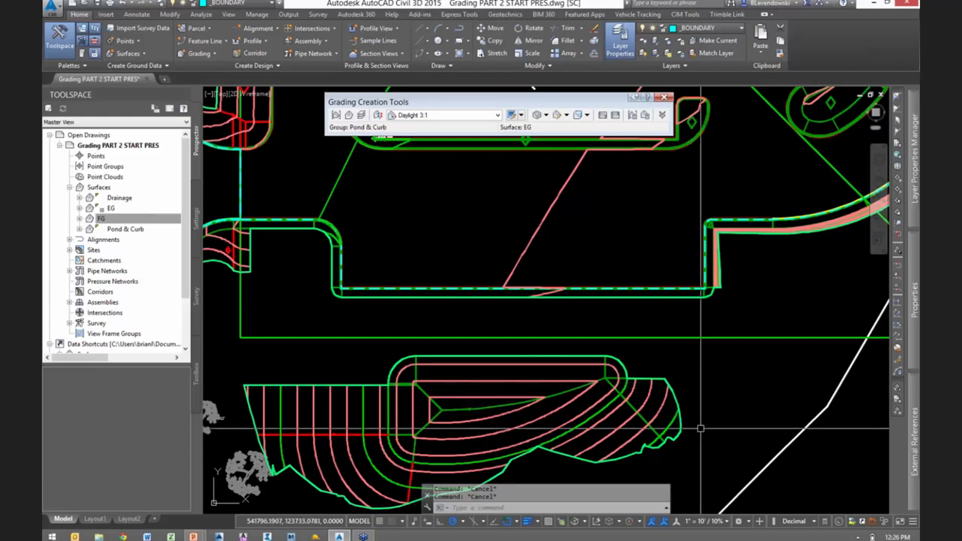
scroll(695, 406, "down", 3)
middle_click_drag(614, 215, 626, 341)
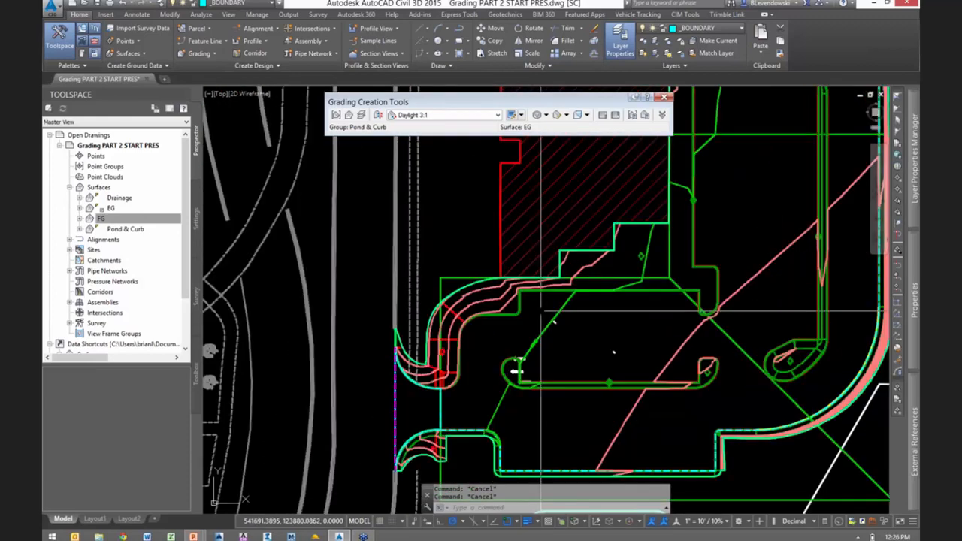
scroll(517, 299, "up", 1)
scroll(516, 299, "down", 1)
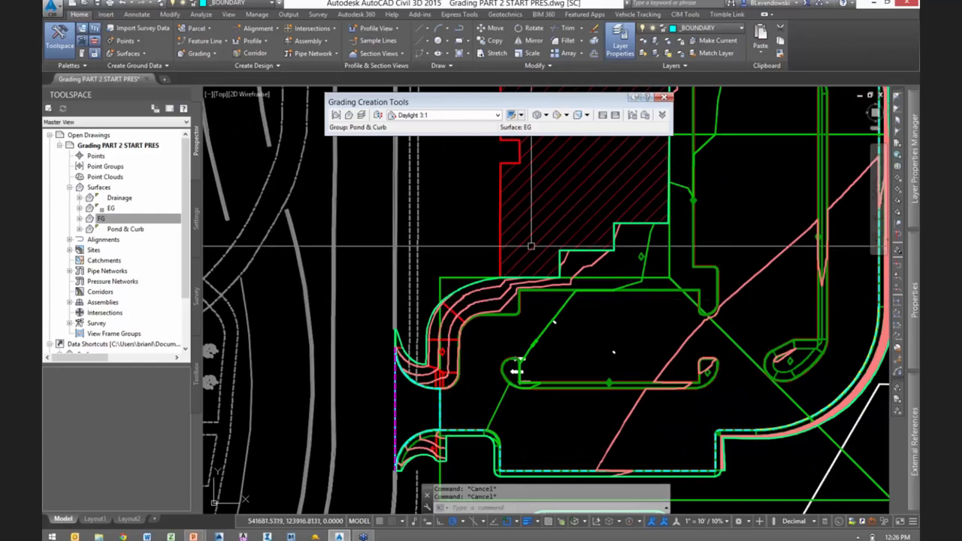
middle_click_drag(449, 300, 402, 239)
middle_click_drag(688, 441, 661, 348)
scroll(660, 348, "down", 1)
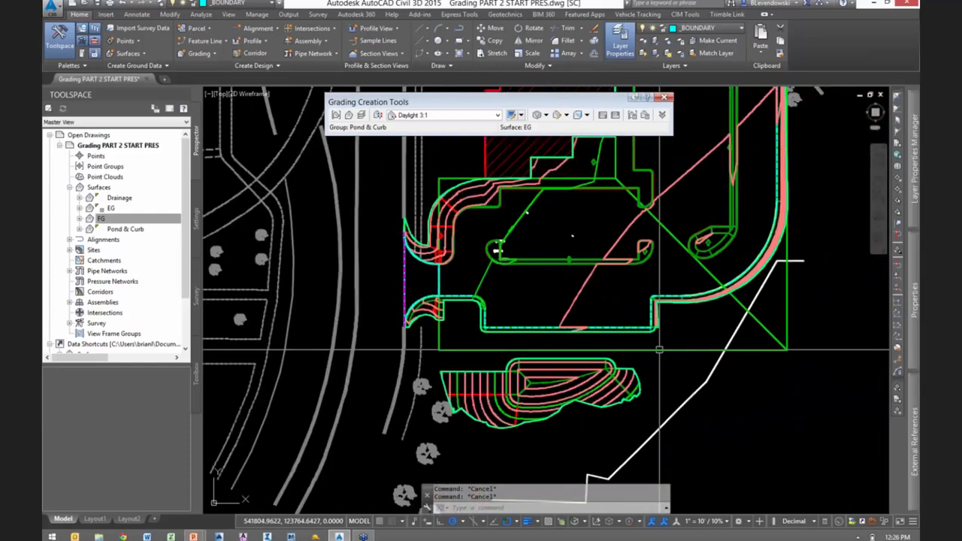
- Draw a curved polyline from the retaining wall's southwest end to the northeast corner of the pond grading, using a three-point arc and a tangent arc
scroll(654, 343, "up", 5)
type("p")
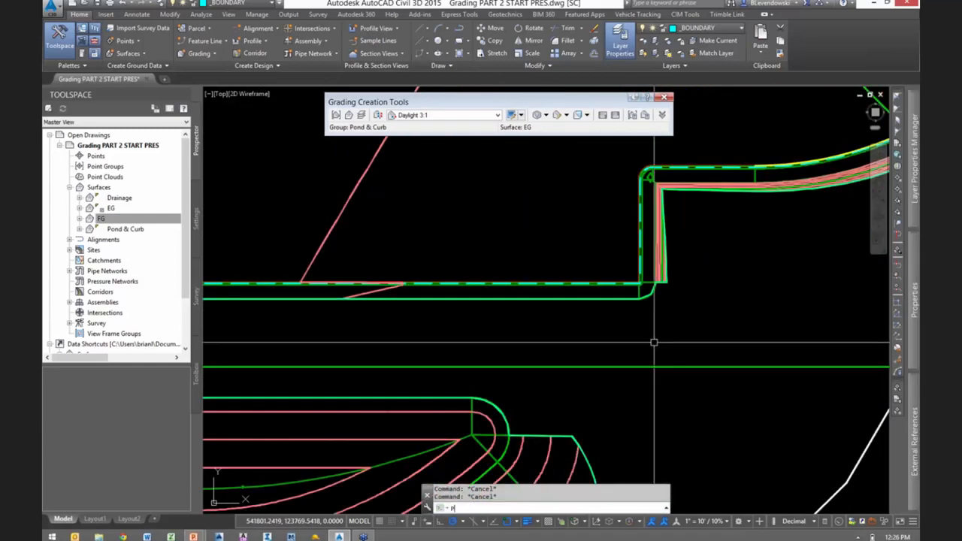
type("l")
key("Return")
left_click(663, 283)
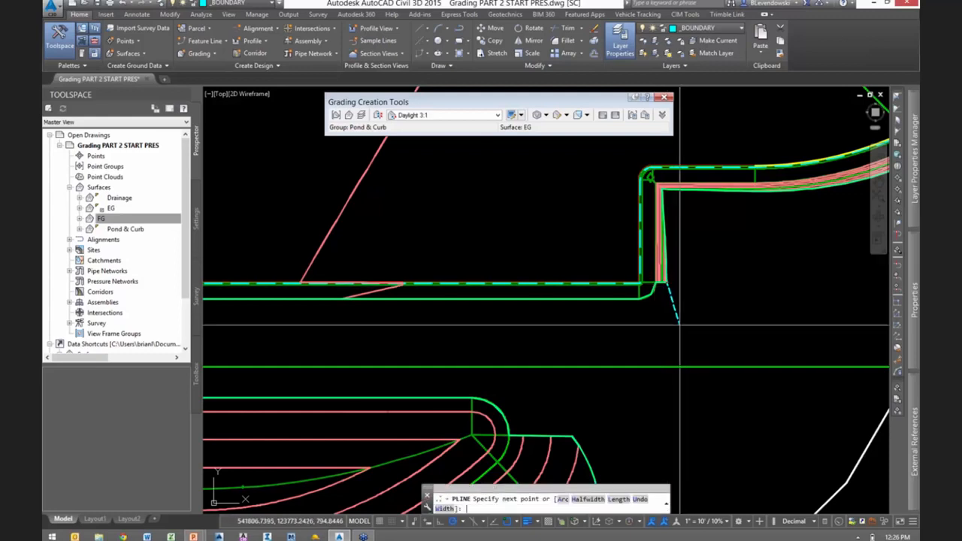
type("a")
key("Return")
type("s")
key("Return")
left_click(661, 354)
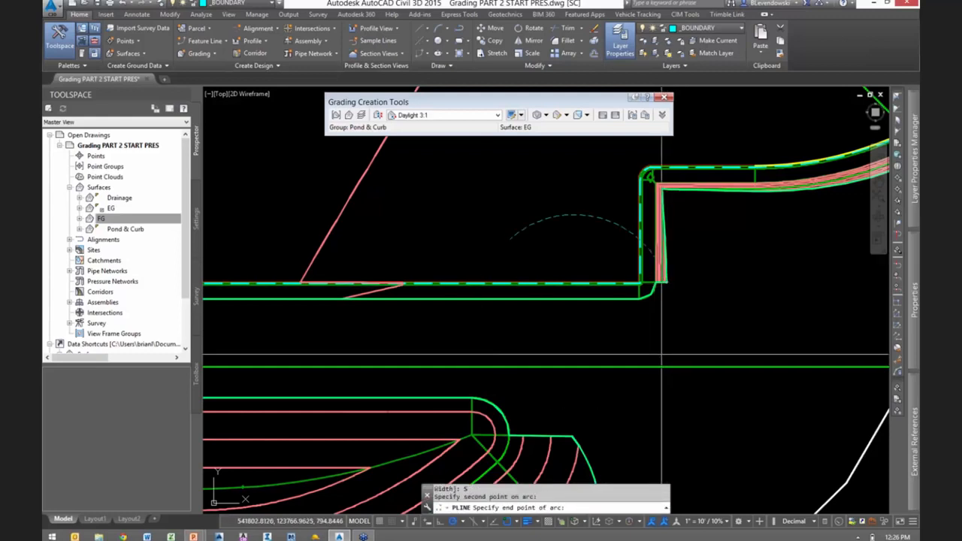
left_click(603, 387)
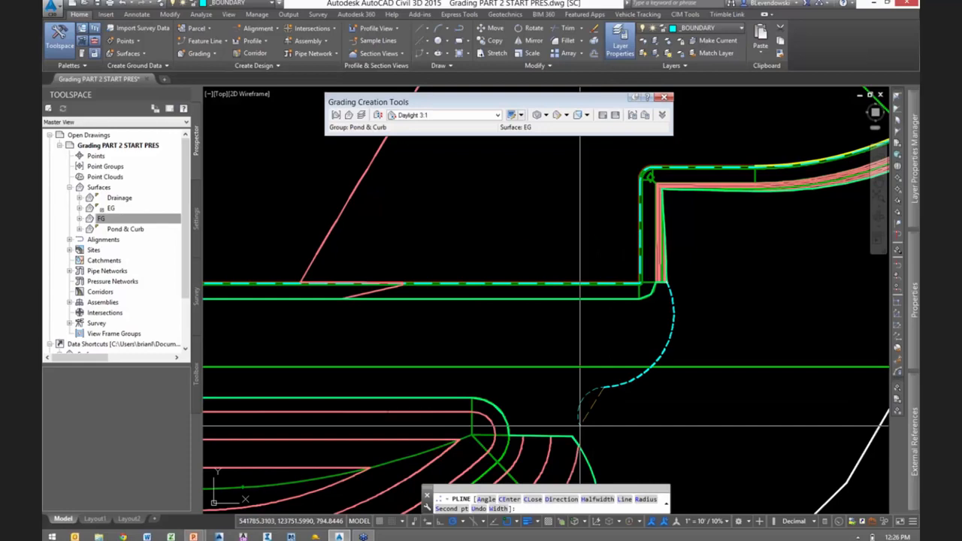
left_click(573, 436)
scroll(780, 337, "down", 2)
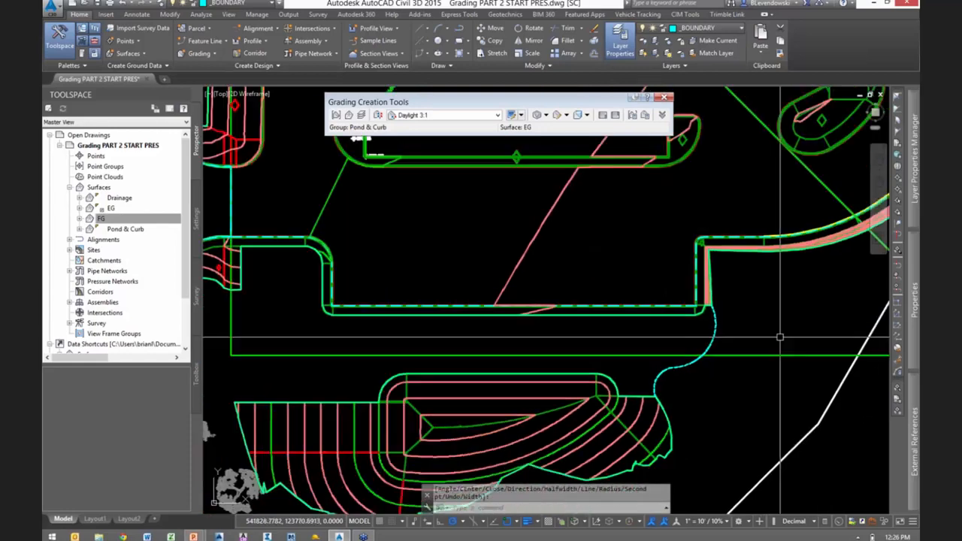
- Draw a curved polyline from the pond grading's northwest corner to the southwest entrance slope, using a three-point arc and a tangent arc
scroll(366, 367, "up", 1)
middle_click_drag(366, 367, 517, 373)
scroll(518, 374, "down", 1)
type("pl")
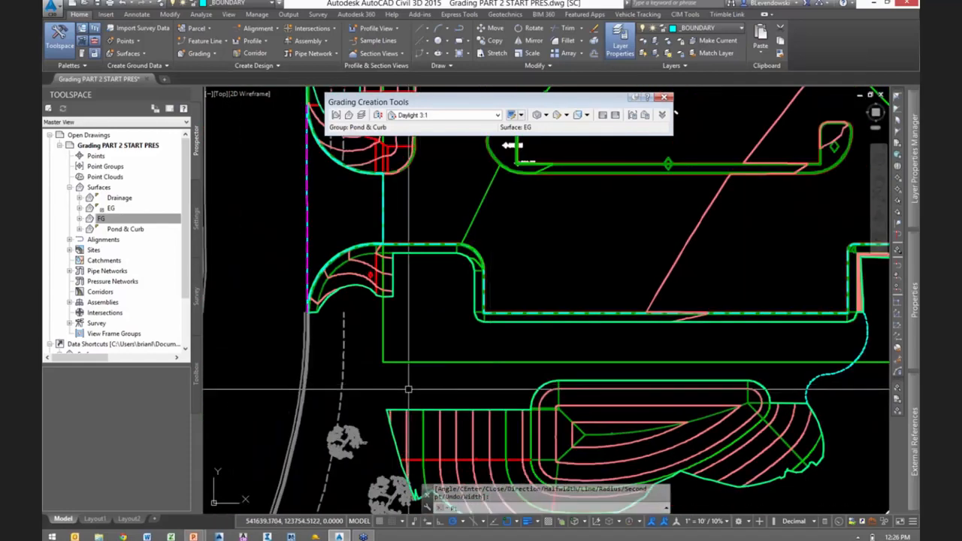
key("Return")
left_click(387, 410)
type("a")
key("Return")
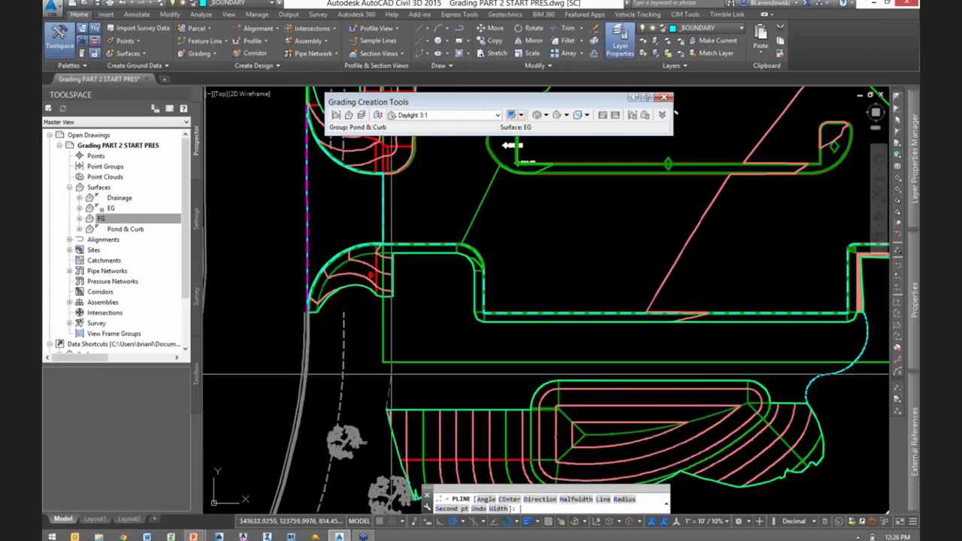
type("s")
key("Return")
left_click(382, 372)
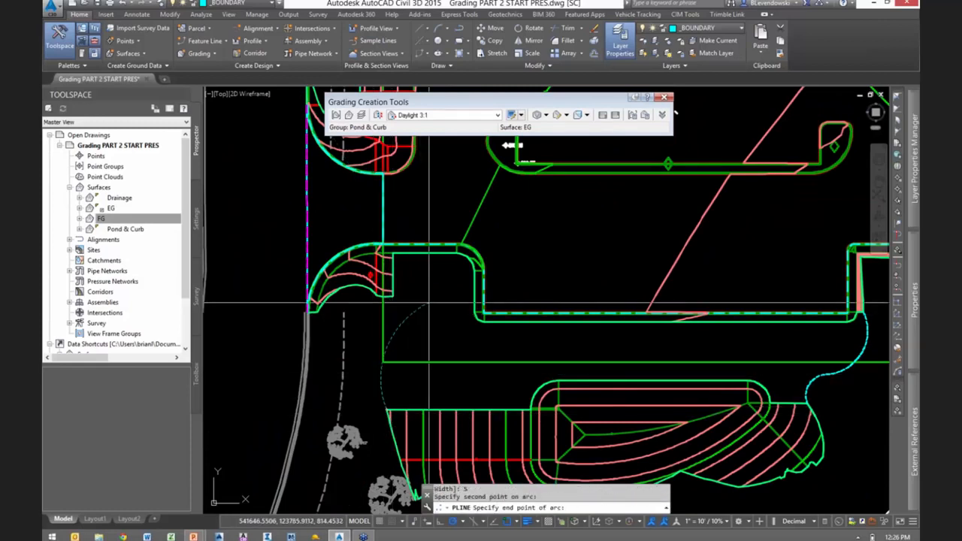
left_click(403, 321)
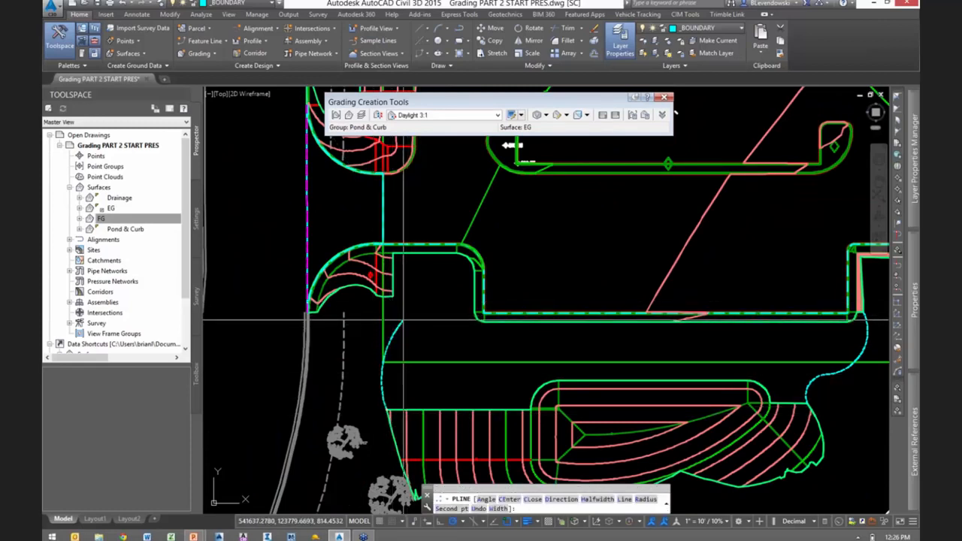
left_click(394, 297)
key("Return")
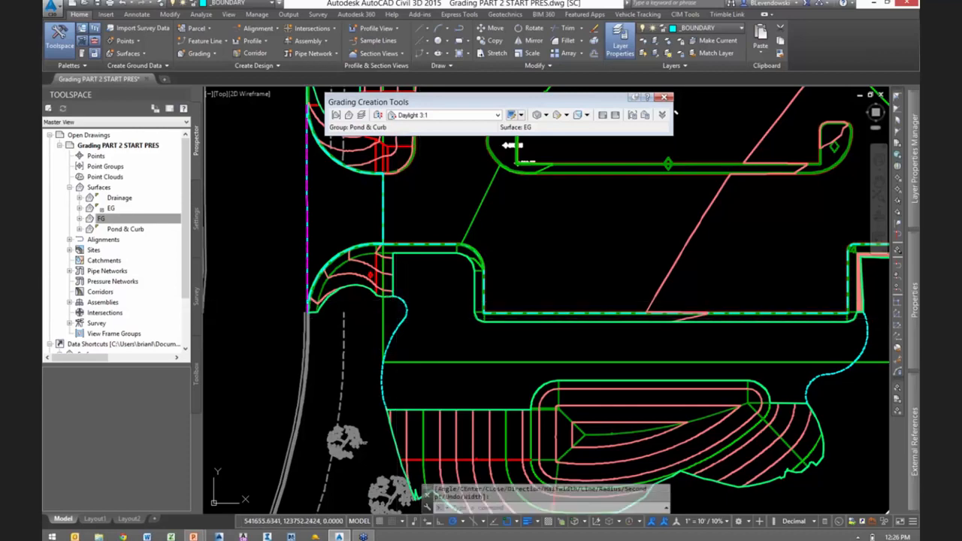
- Convert both curved polylines to Daylight - CTC feature lines in site Pond and Curb, with EG elevations and intermediate grade break points
middle_click_drag(675, 111, 574, 90)
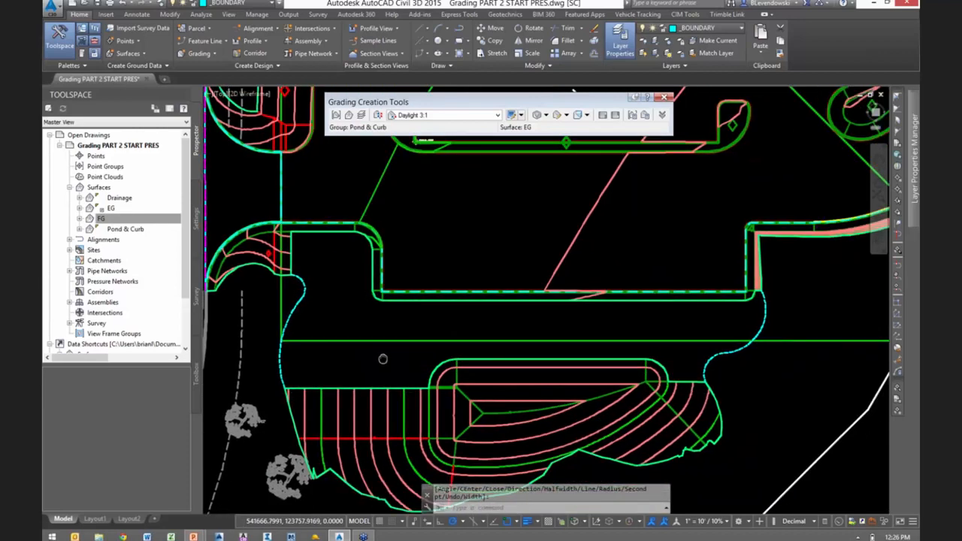
scroll(383, 359, "down", 1)
left_click(218, 41)
left_click(225, 82)
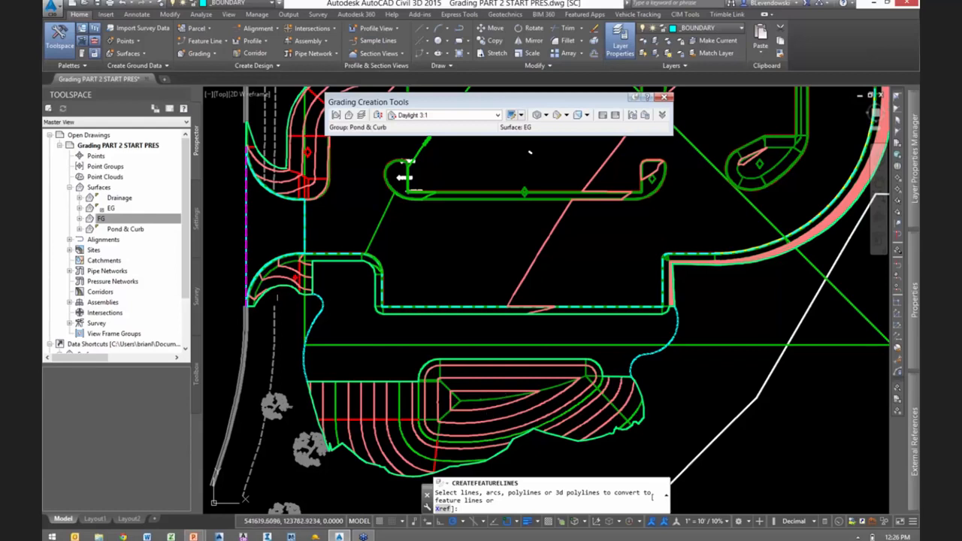
key("Return")
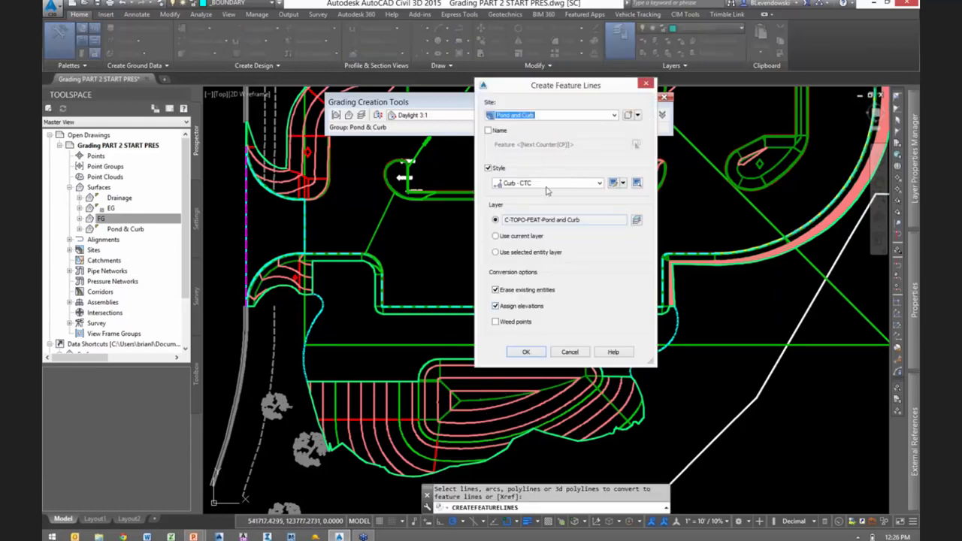
left_click(546, 184)
left_click(533, 345)
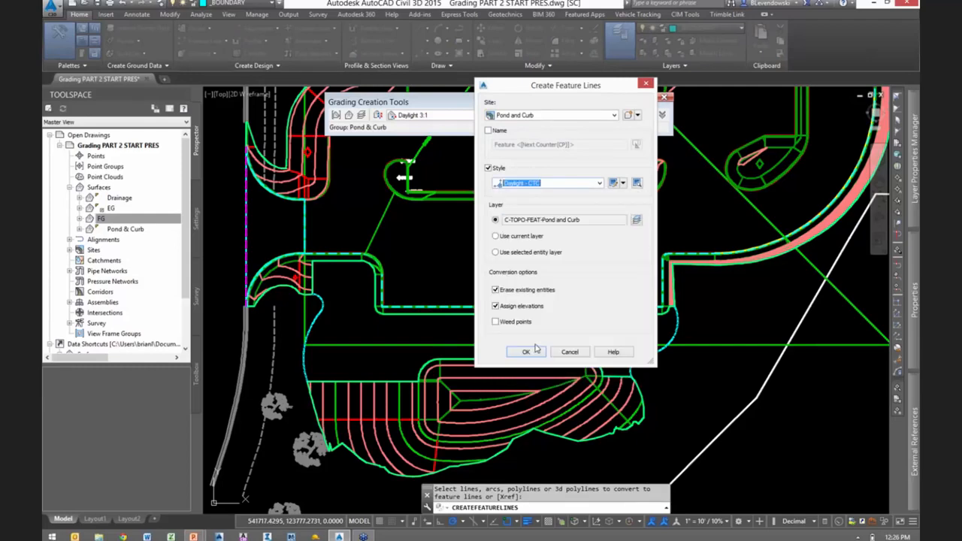
left_click(524, 353)
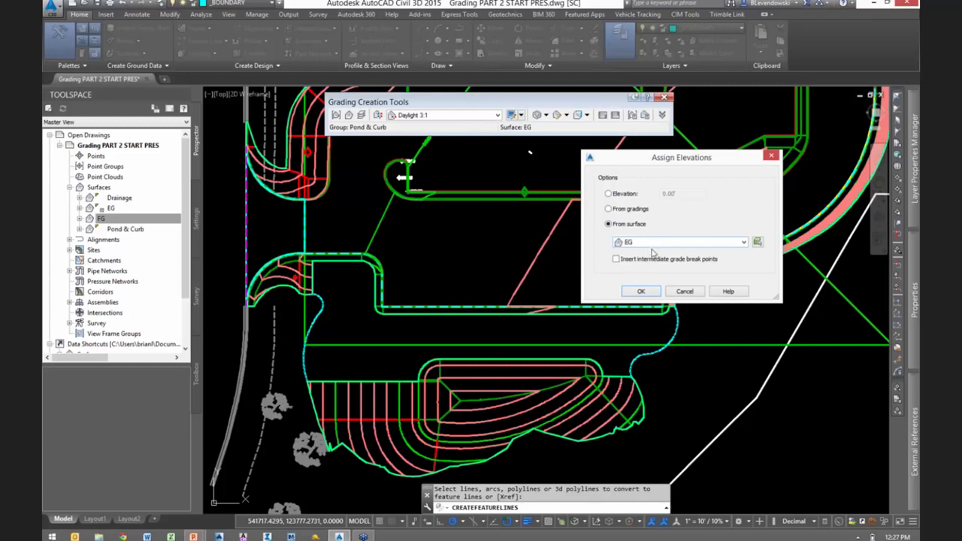
left_click(639, 294)
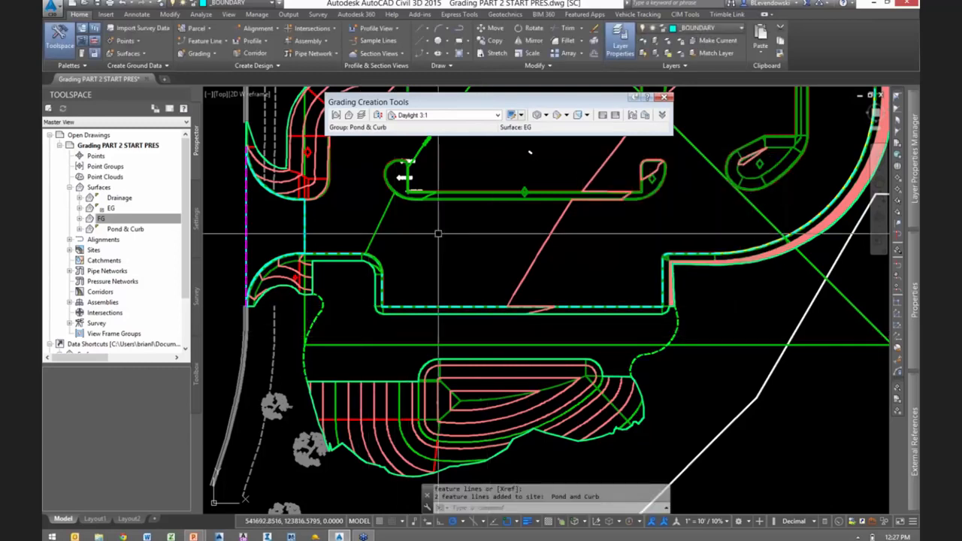
- Create a grading infill in the enclosed gap between the parking lot's south edge and the pond
left_click(521, 114)
left_click(562, 155)
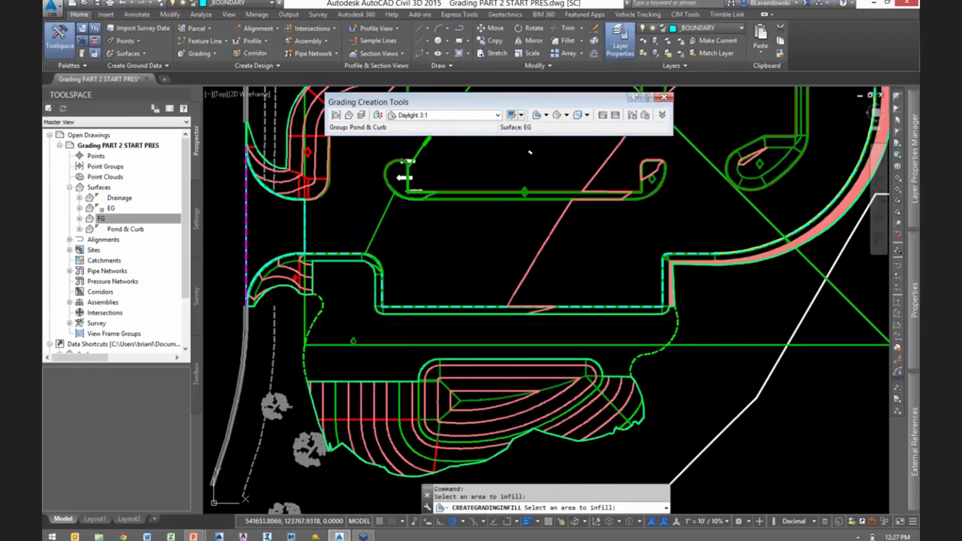
key("Return")
- Rebuild the FG surface and save the drawing
right_click(110, 219)
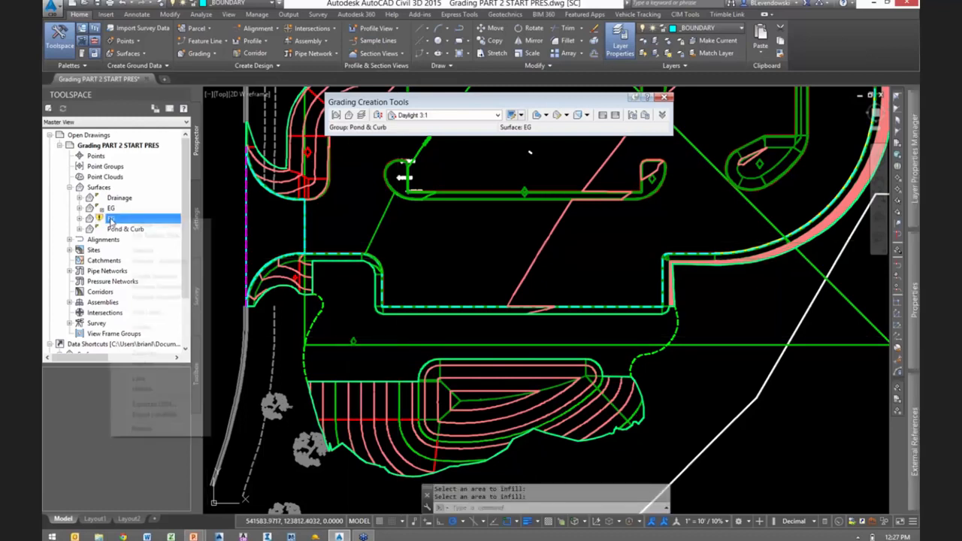
left_click(142, 250)
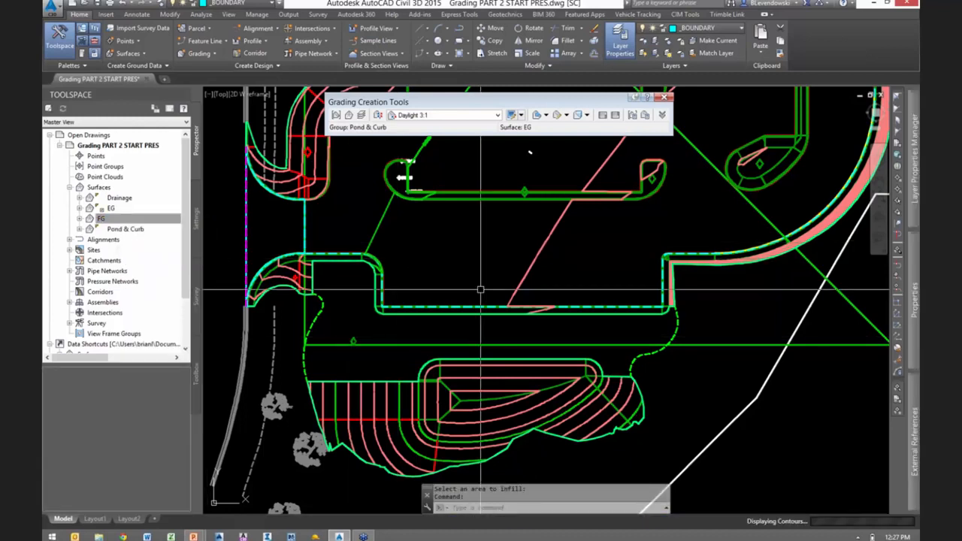
key("Escape")
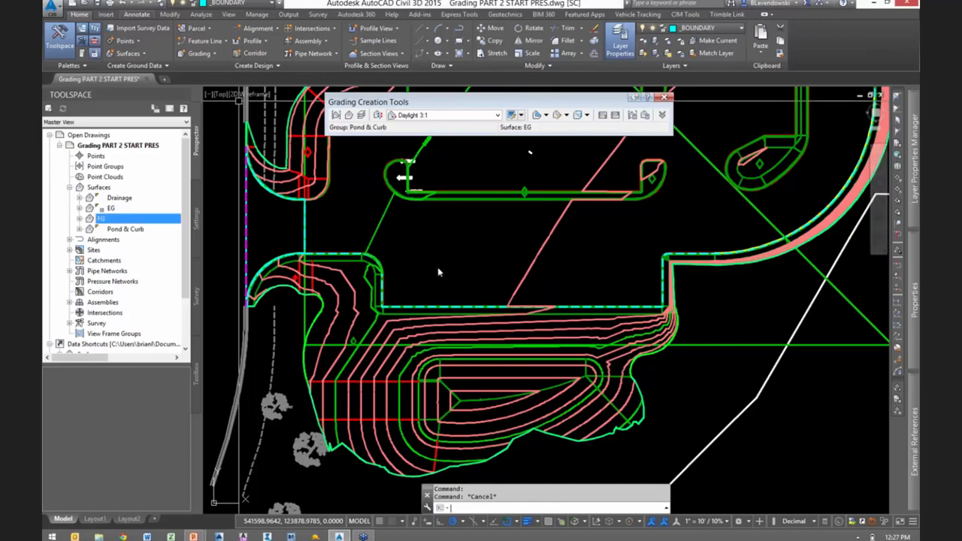
key("ctrl+s")
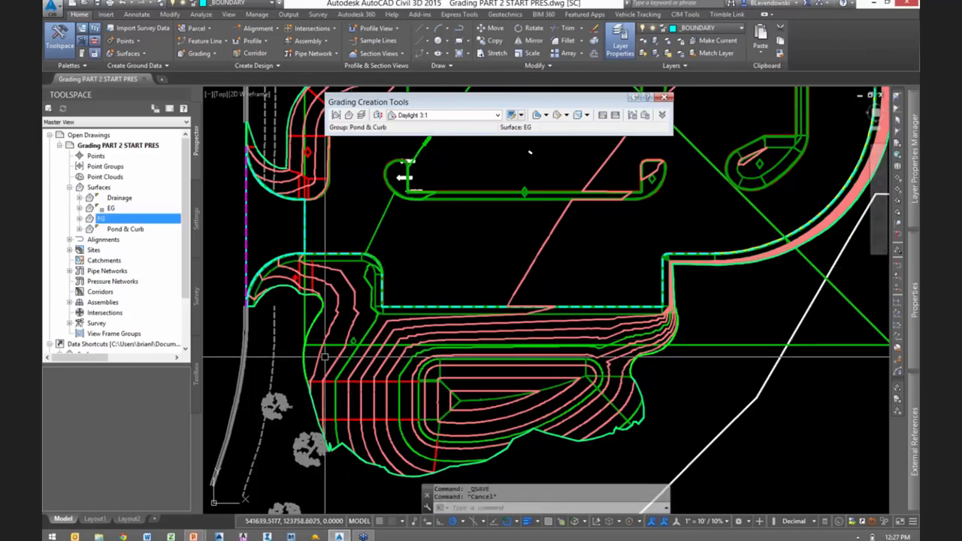
key("Escape")
- Draw a curved polyline through the western part of the infill towards the pond, using a three-point arc and a tangent arc
middle_click_drag(364, 322, 470, 306)
scroll(470, 306, "up", 2)
type("p")
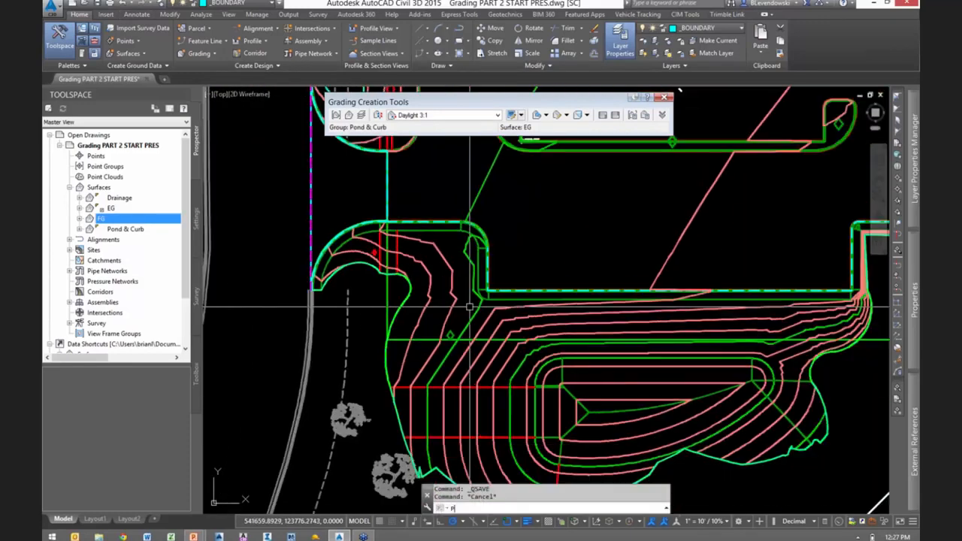
type("l")
key("Return")
scroll(442, 273, "up", 3)
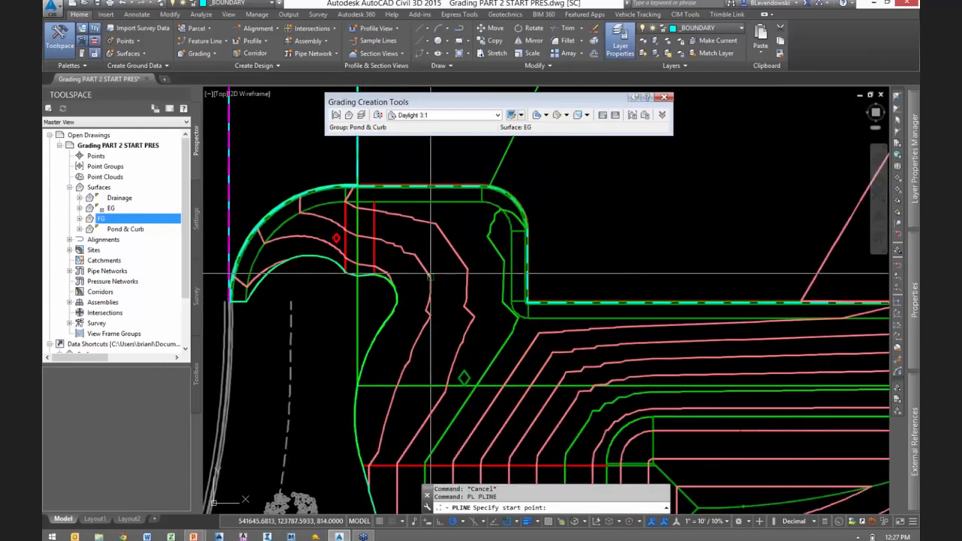
scroll(433, 238, "down", 1)
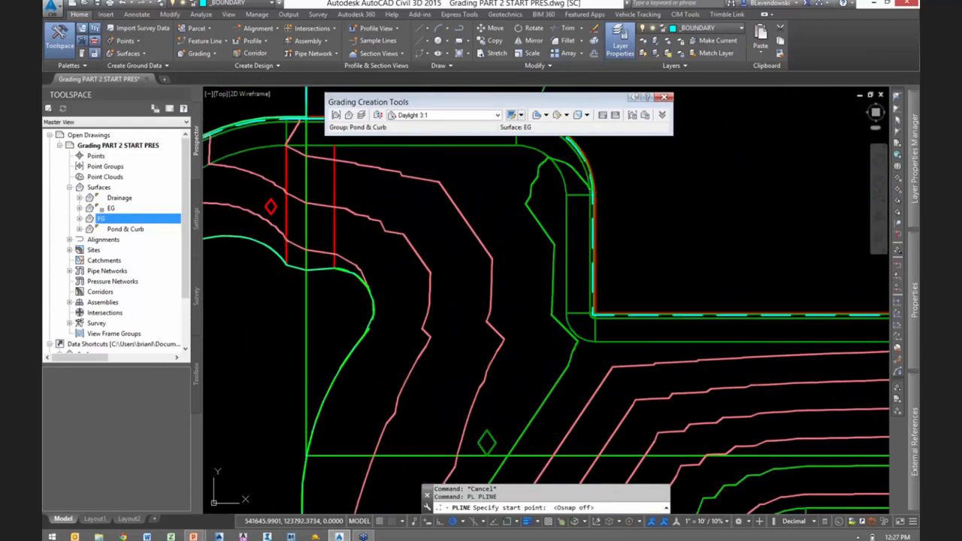
left_click(433, 235)
type("a")
key("Return")
type("s")
key("Return")
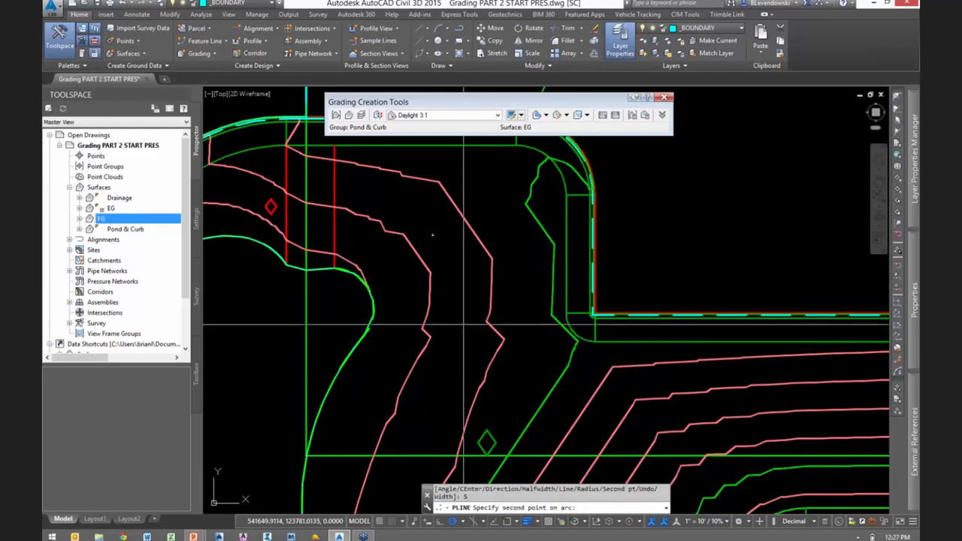
left_click(475, 325)
scroll(486, 389, "up", 1)
middle_click_drag(487, 389, 453, 287)
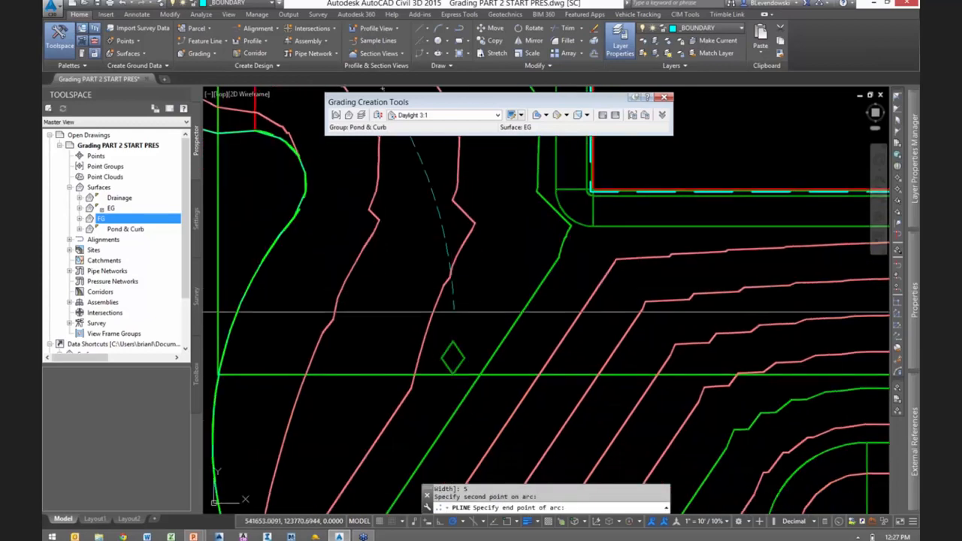
scroll(458, 313, "down", 2)
left_click(467, 310)
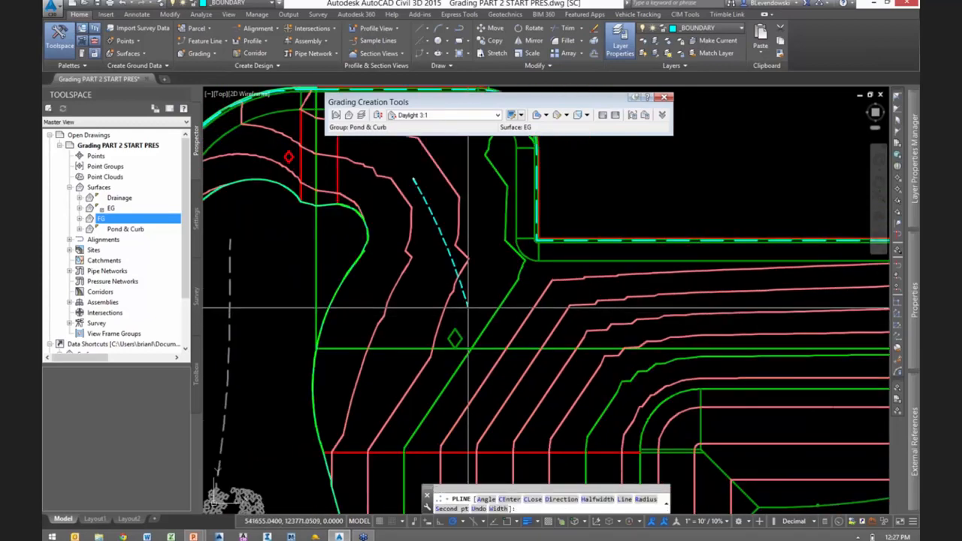
left_click(605, 397)
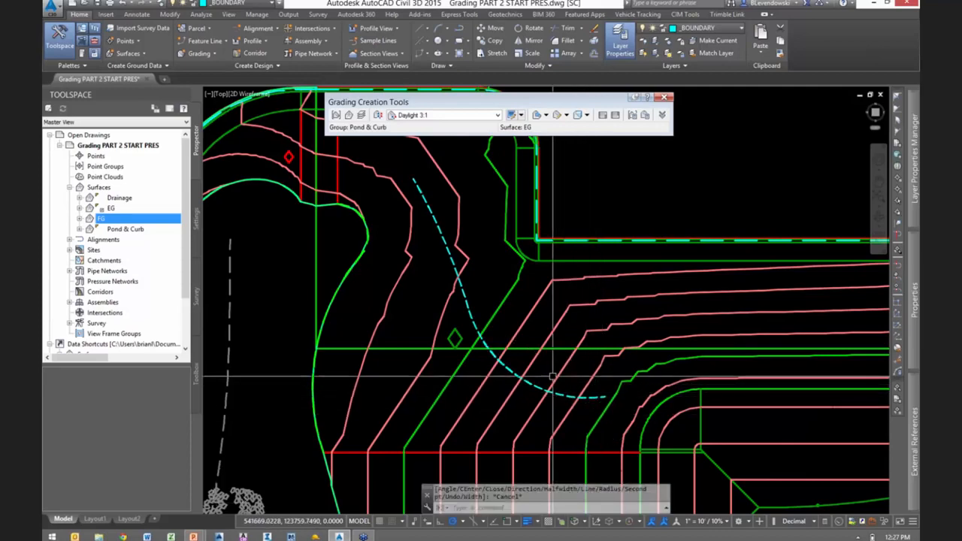
key("Escape")
- Convert the new polyline to a Daylight - CTC feature line in site Pond and Curb, with surface elevations and no intermediate grade breaks
left_click(214, 41)
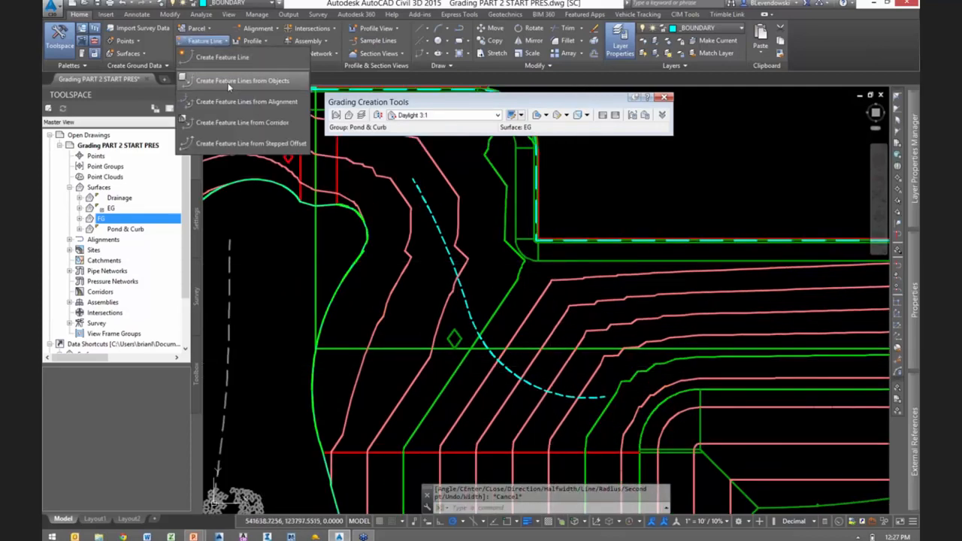
left_click(248, 82)
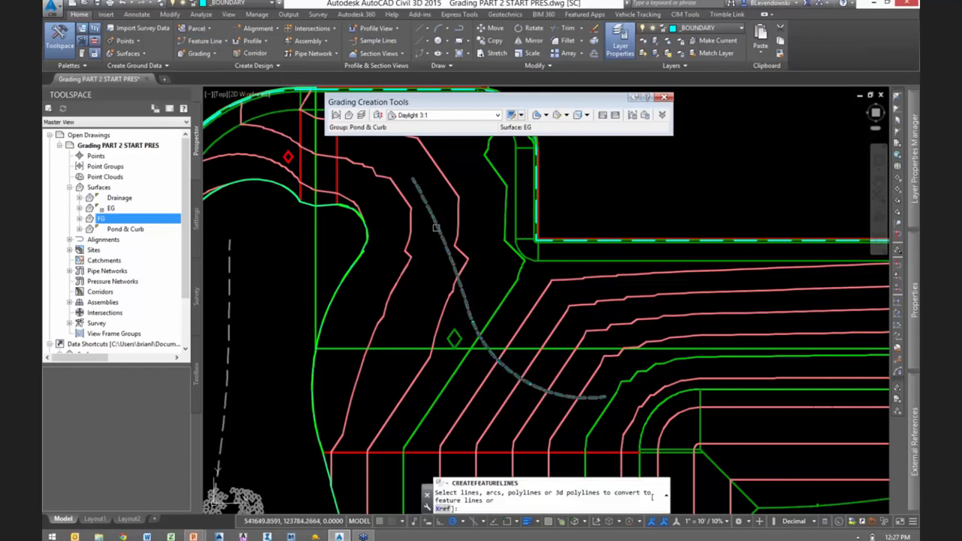
key("Return")
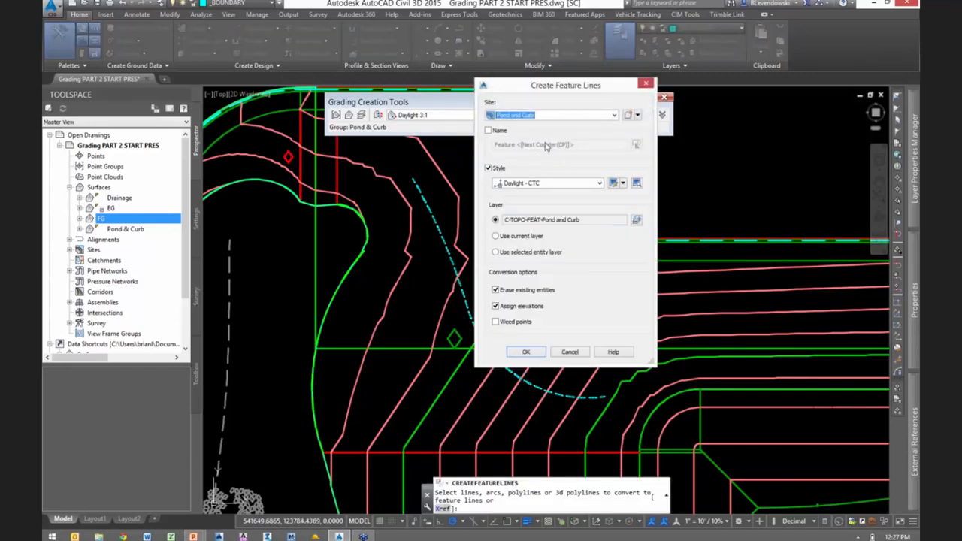
left_click(526, 352)
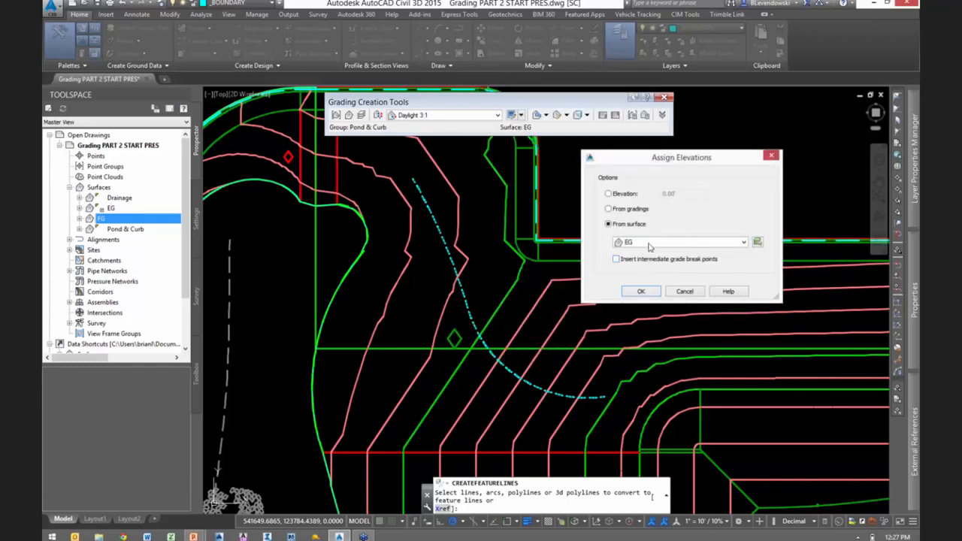
left_click(649, 244)
left_click(643, 277)
left_click(641, 293)
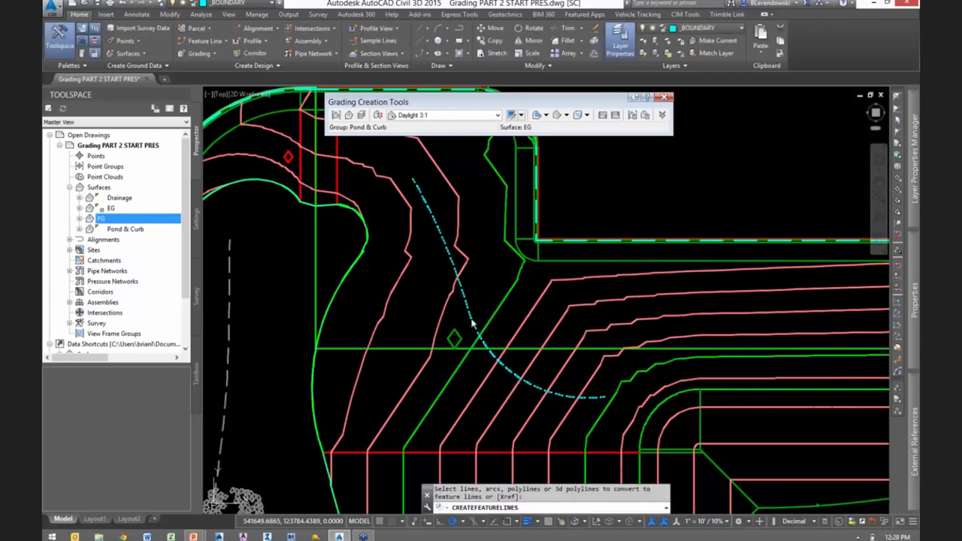
- Check the infill's grading marker and rebuild the FG surface with the new feature line
key("Escape")
left_click(401, 367)
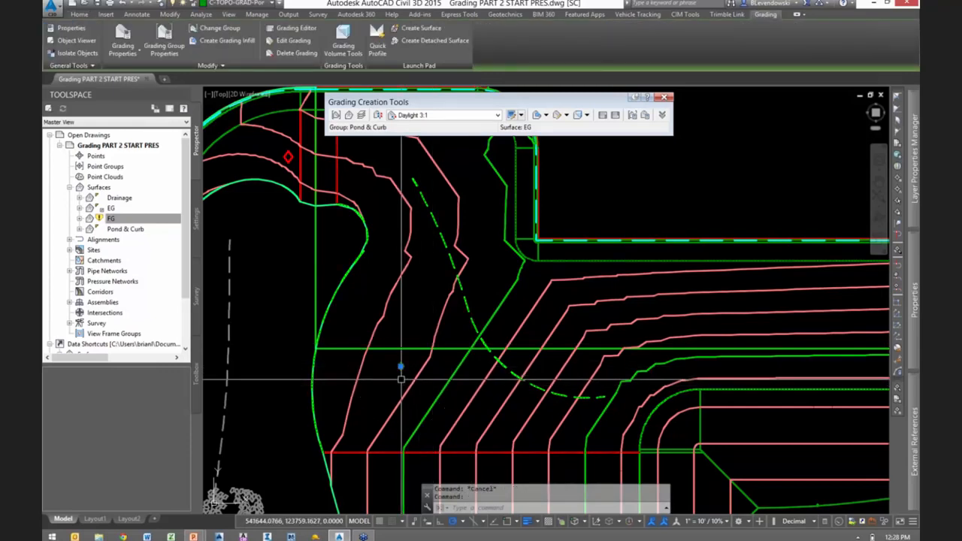
key("Escape")
left_click(125, 219)
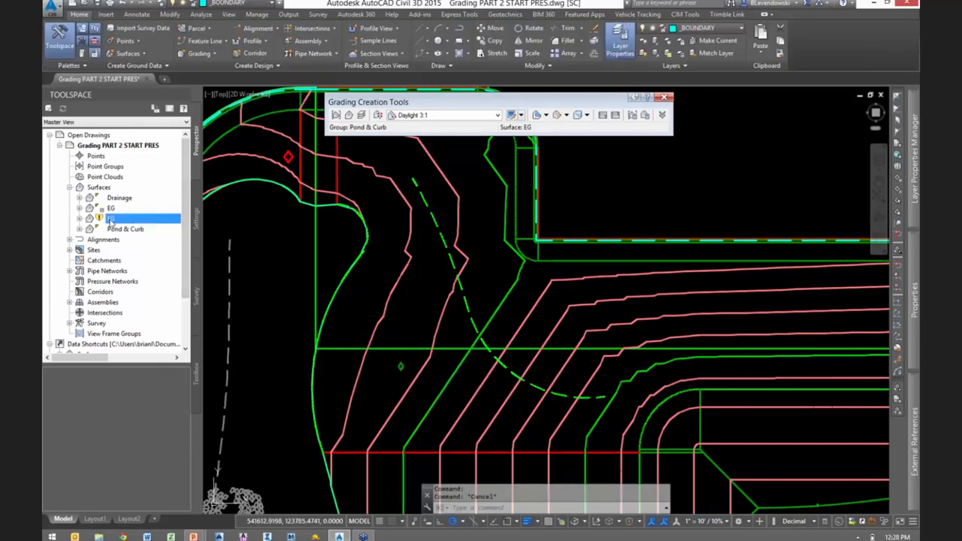
right_click(110, 221)
left_click(150, 252)
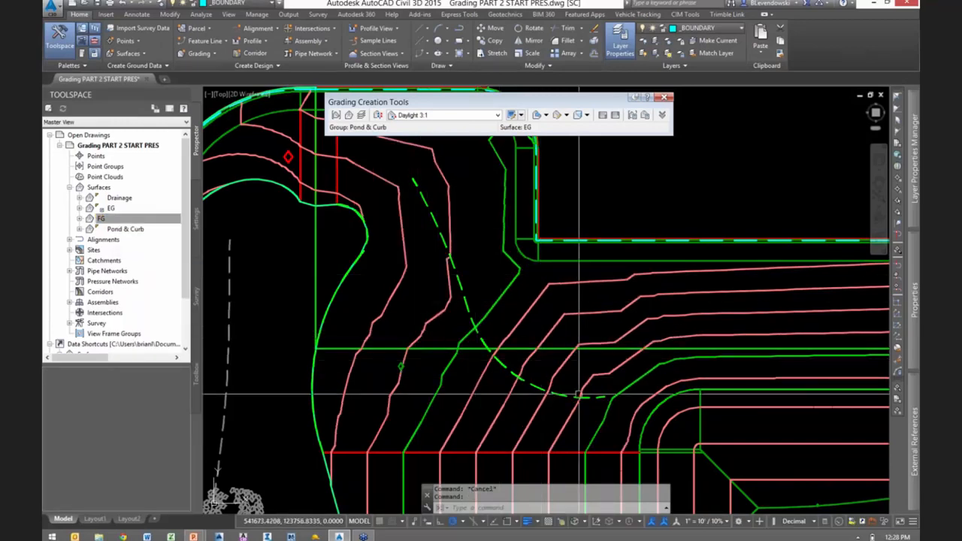
- Set the elevation of the middle vertex of the infill's curved feature line to 810 with Quick Elevation Edit
scroll(579, 395, "up", 1)
scroll(526, 379, "down", 1)
left_click(453, 303)
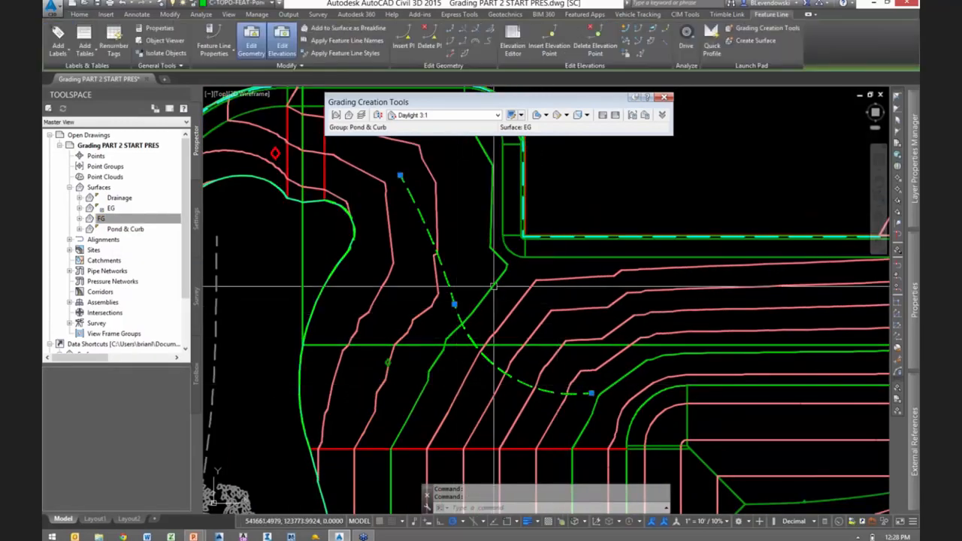
left_click(627, 30)
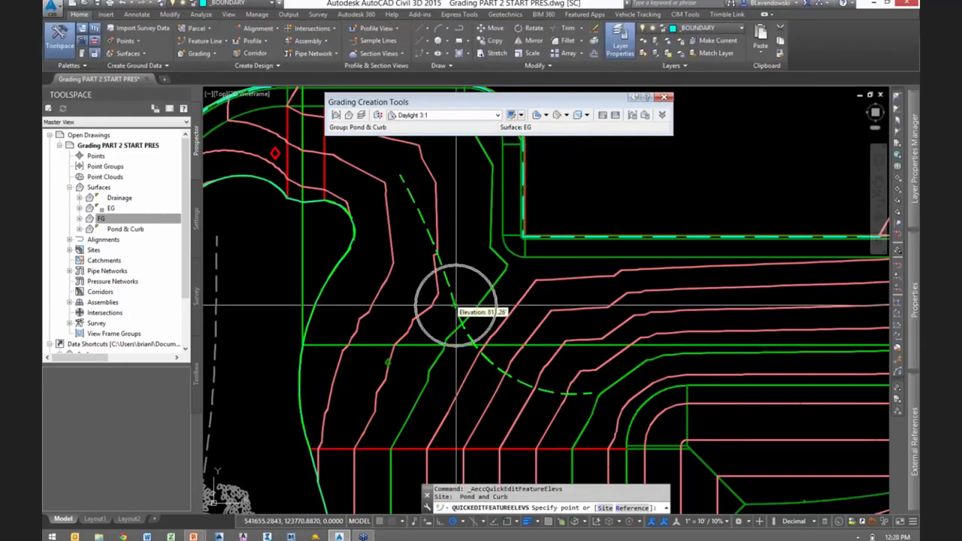
left_click(455, 306)
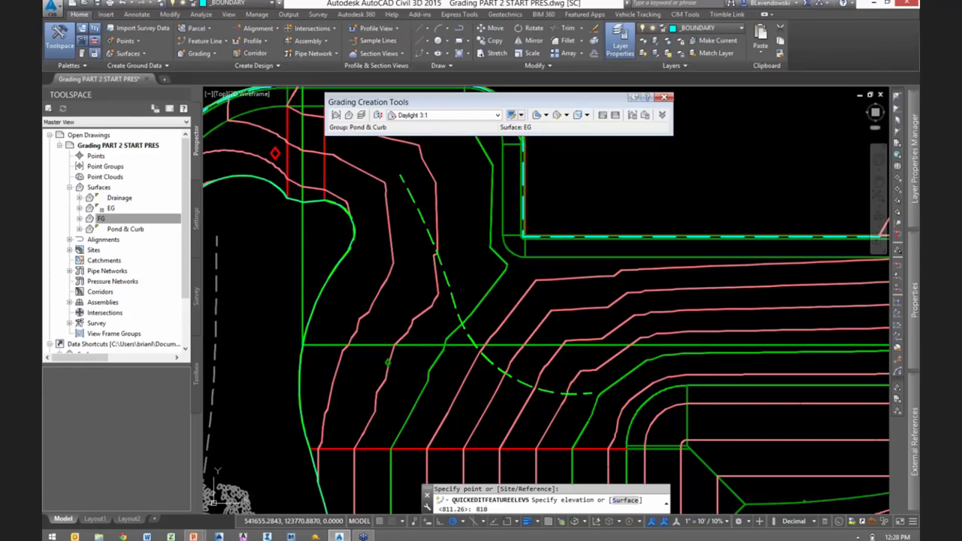
type("810")
key("Return")
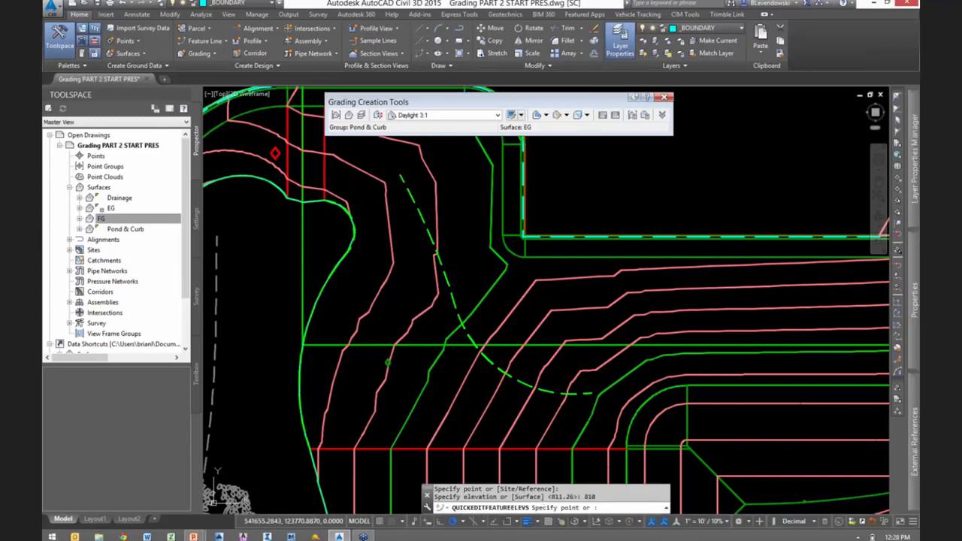
- Rebuild the FG surface with the edited feature line elevation and close the Grading Creation Tools
key("Escape")
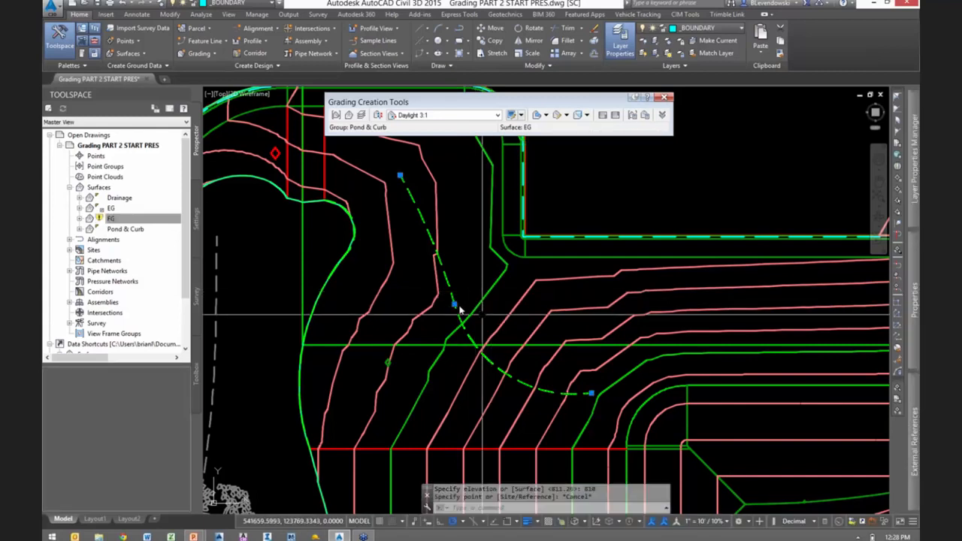
left_click(108, 217)
right_click(107, 218)
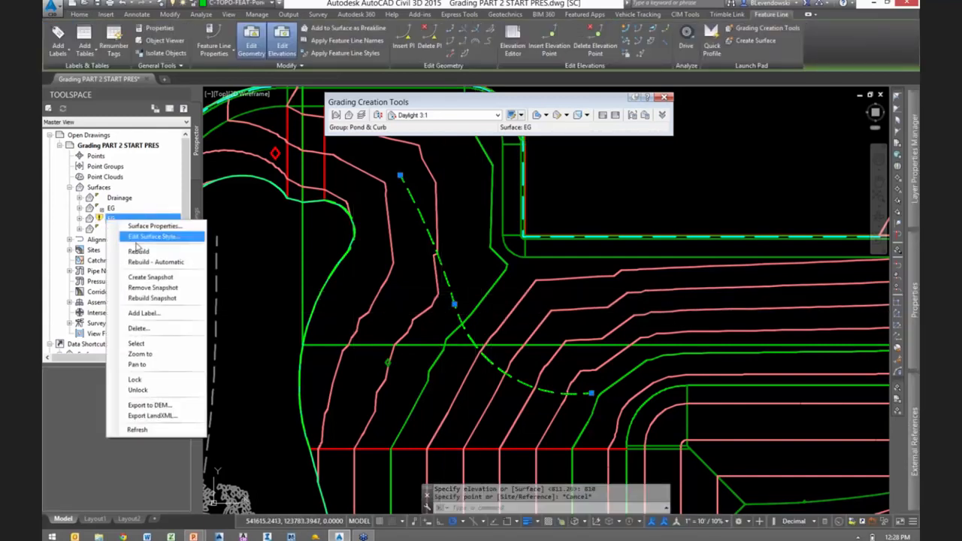
key("Escape")
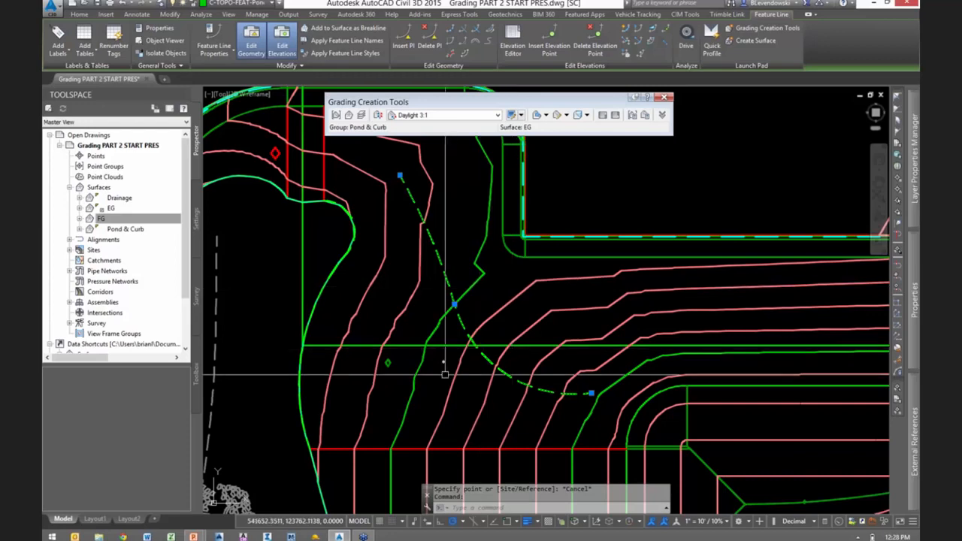
scroll(481, 331, "up", 2)
middle_click_drag(481, 330, 452, 328)
scroll(447, 331, "down", 4)
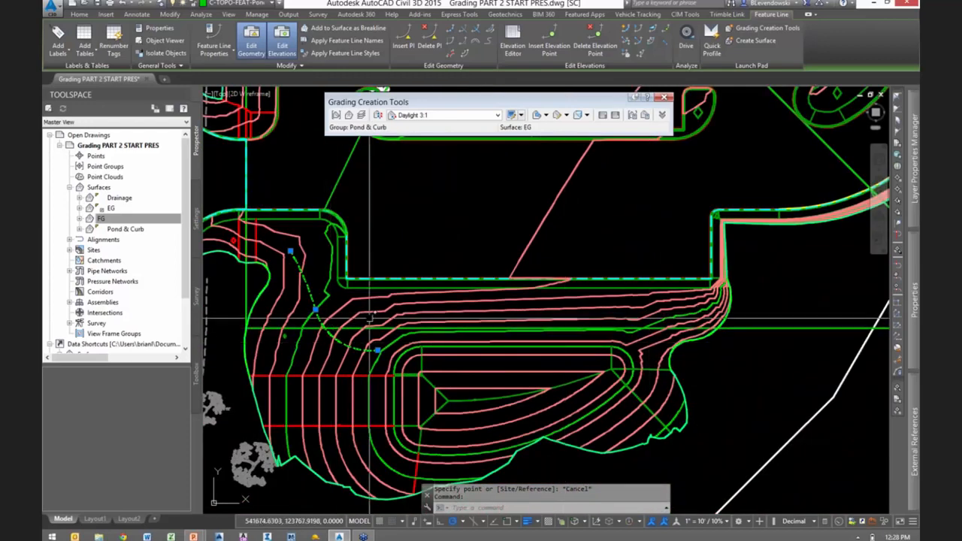
mouse_move(434, 342)
middle_mouse_down()
mouse_move(421, 301)
mouse_move(481, 331)
mouse_move(518, 327)
middle_mouse_up()
key("Escape")
key("Escape")
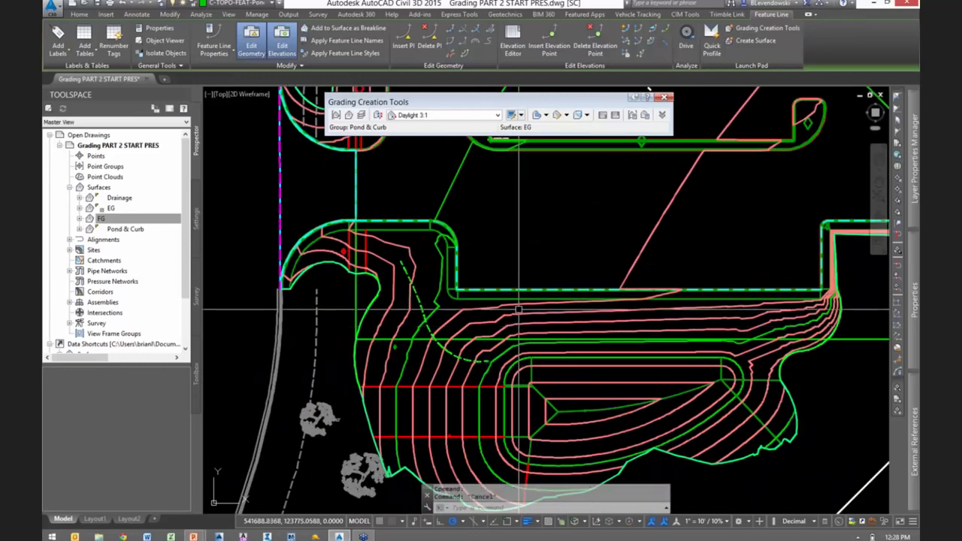
middle_click_drag(576, 225, 538, 198)
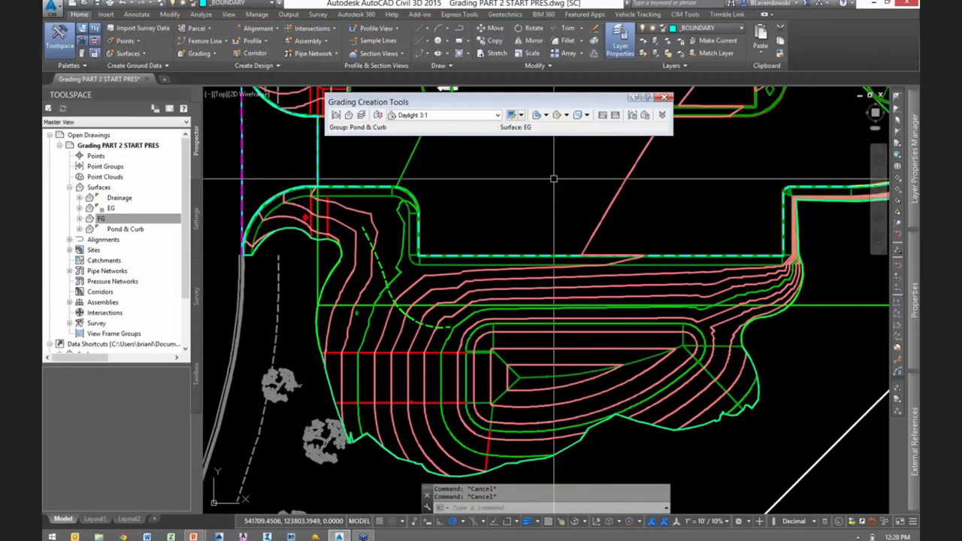
left_click(664, 96)
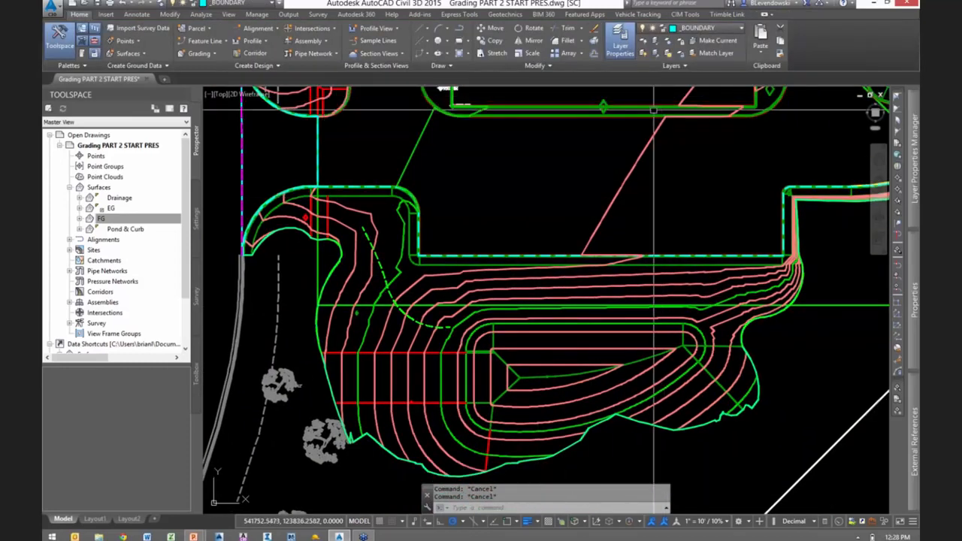
- Draw a closed polyline around the infill area, following the parking lot's southern edge and the pond's northern rim
scroll(549, 211, "up", 3)
middle_click_drag(556, 227, 560, 255)
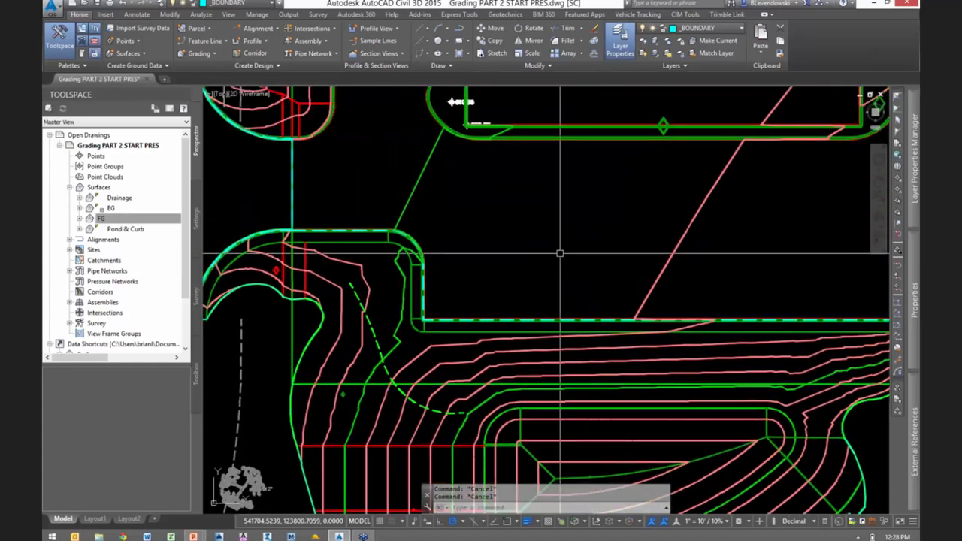
scroll(558, 252, "down", 2)
middle_click_drag(519, 289, 542, 231)
scroll(456, 285, "up", 2)
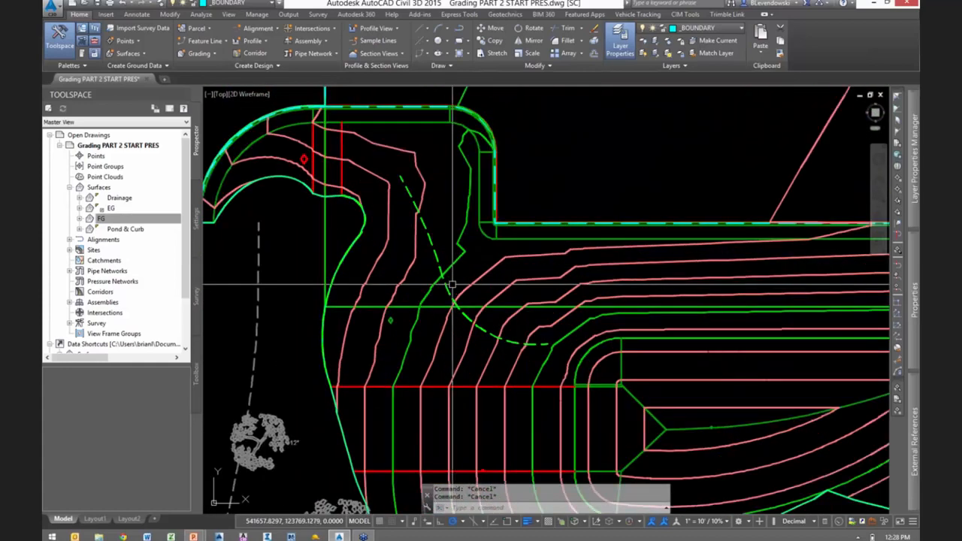
scroll(481, 285, "up", 1)
middle_click_drag(489, 298, 489, 308)
scroll(489, 308, "down", 1)
type("P")
key("Return")
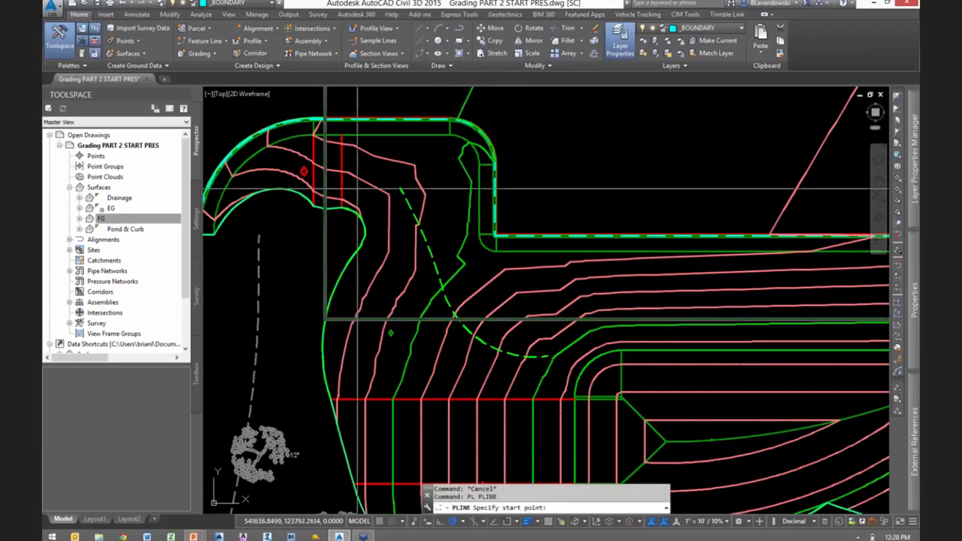
left_click(342, 138)
left_click(460, 138)
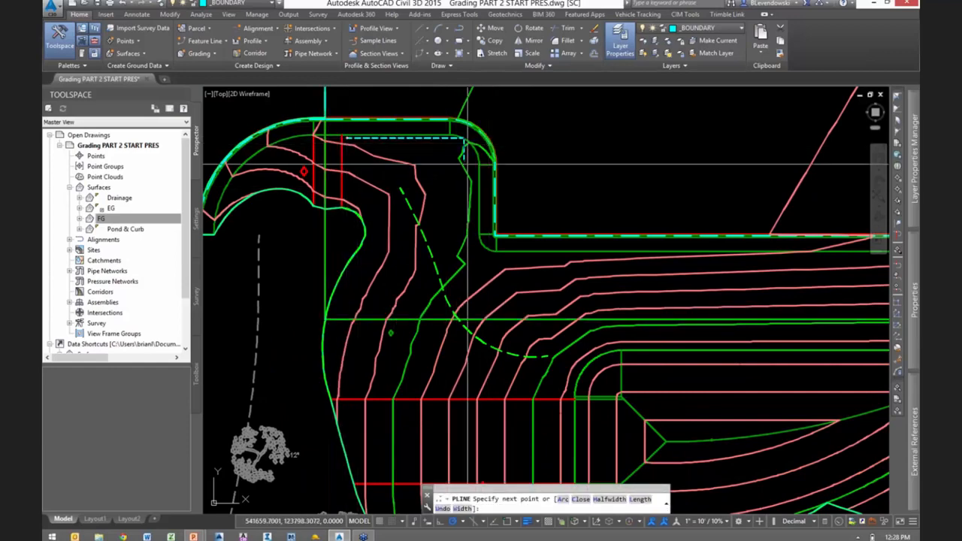
left_click(476, 249)
scroll(549, 284, "down", 3)
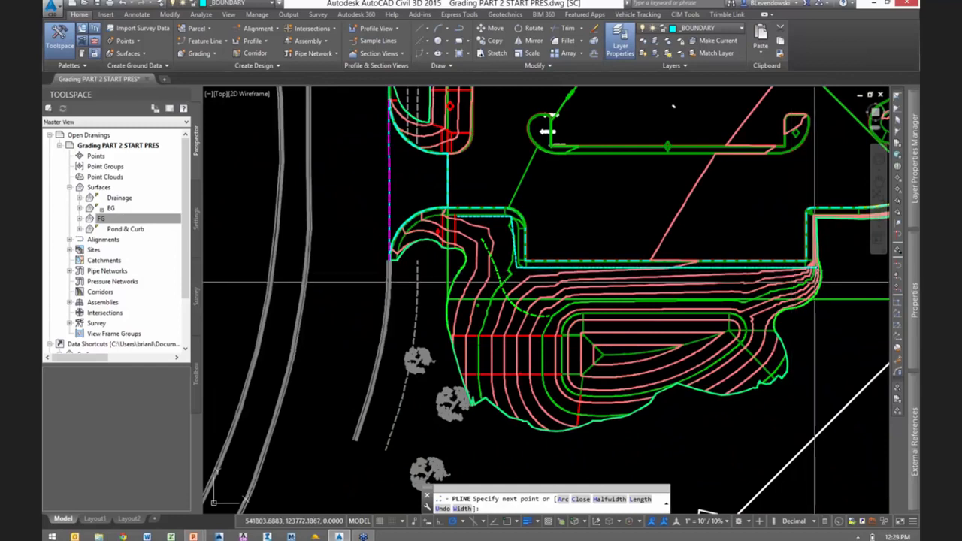
left_click(769, 314)
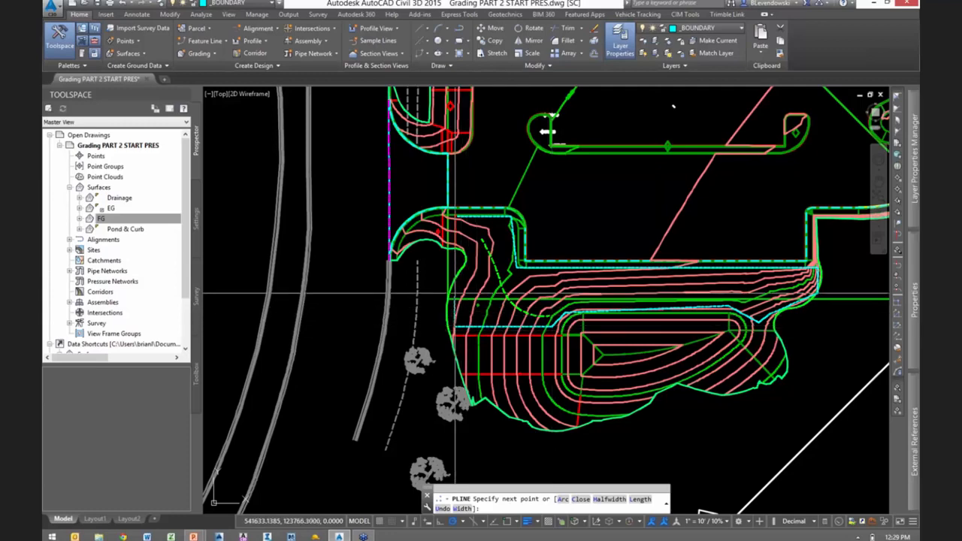
type("C")
key("Return")
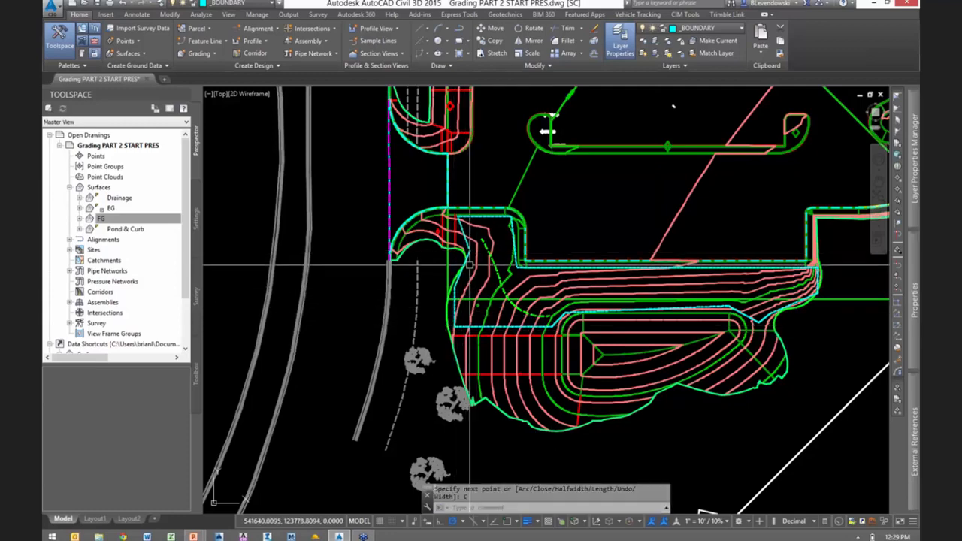
- Start Smooth Surface on the FG surface with the closed polyline around the infill as the output region
scroll(486, 227, "up", 2)
scroll(524, 274, "up", 1)
middle_click_drag(524, 274, 481, 236)
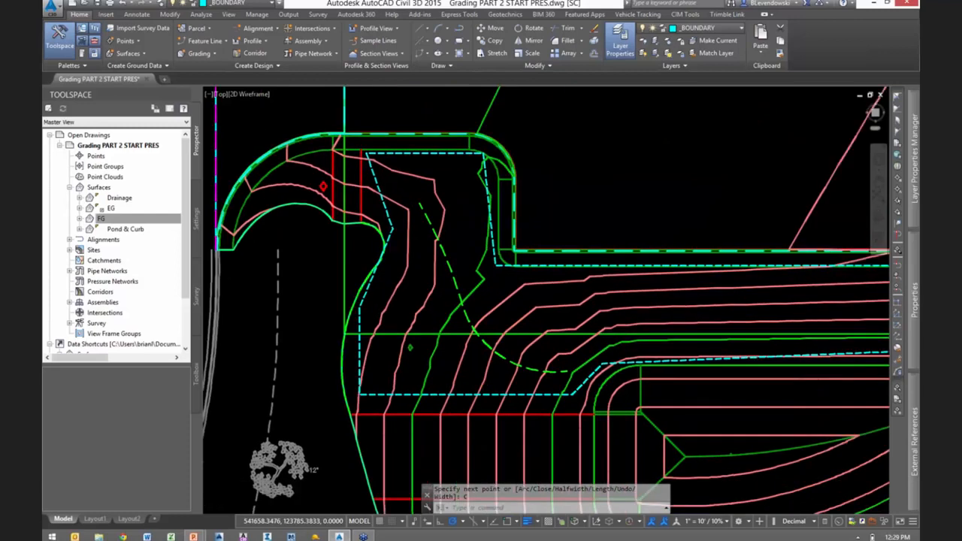
scroll(481, 236, "down", 1)
left_click(431, 194)
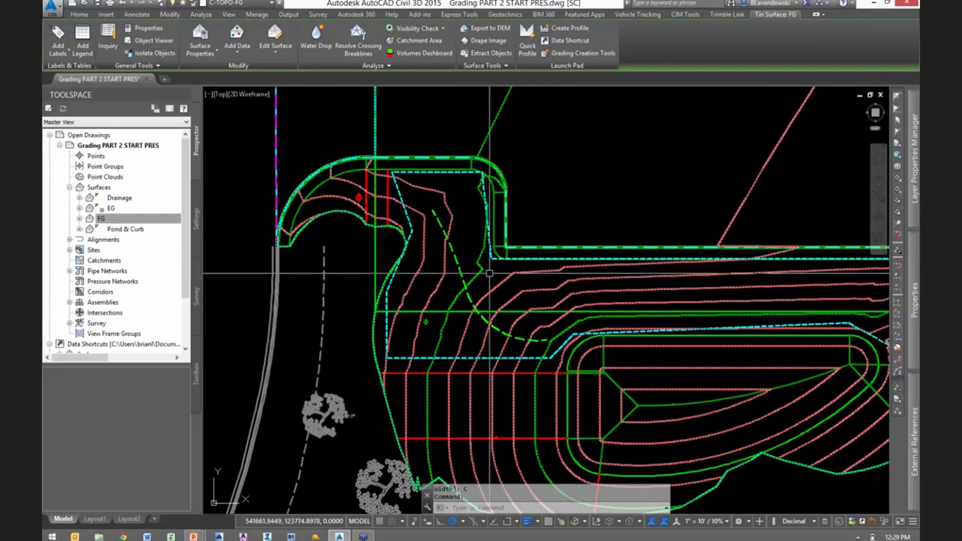
left_click(276, 47)
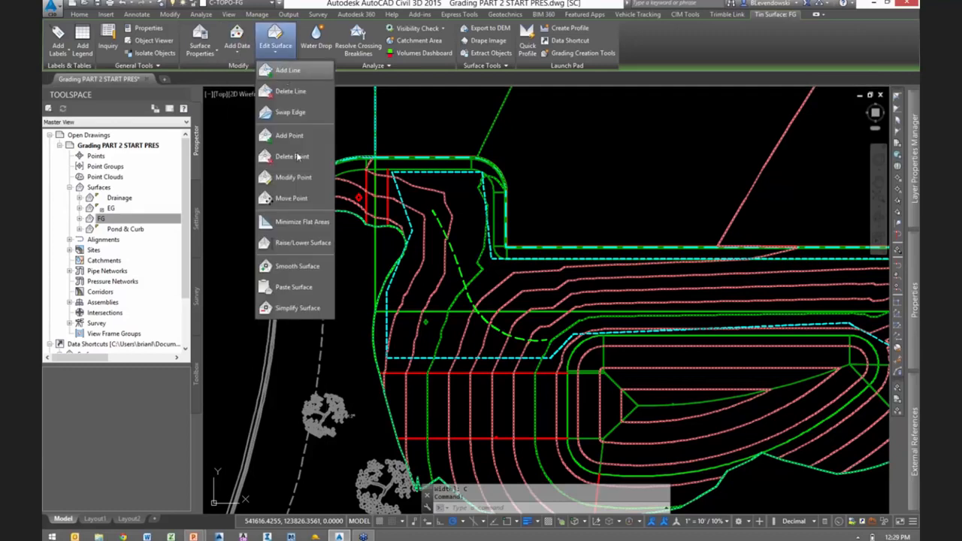
left_click(286, 268)
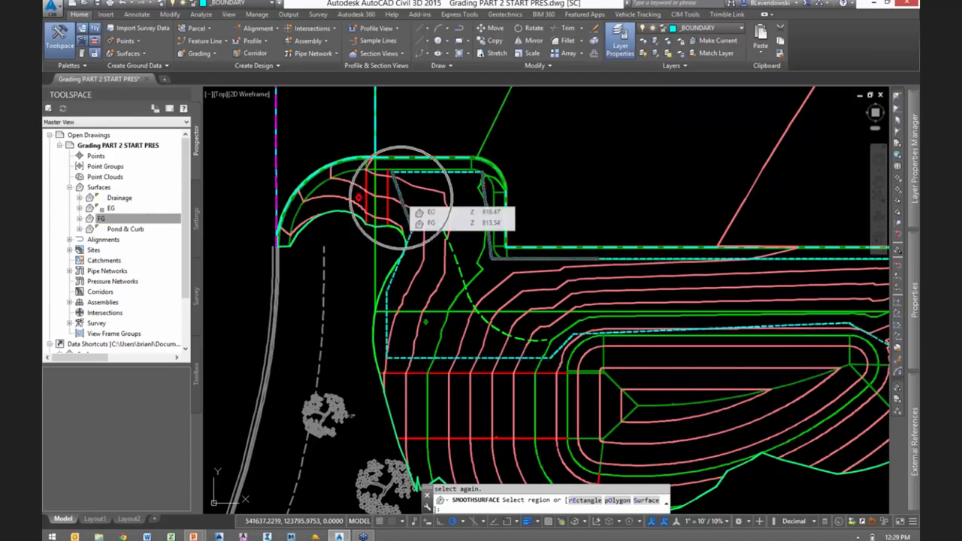
left_click(401, 194)
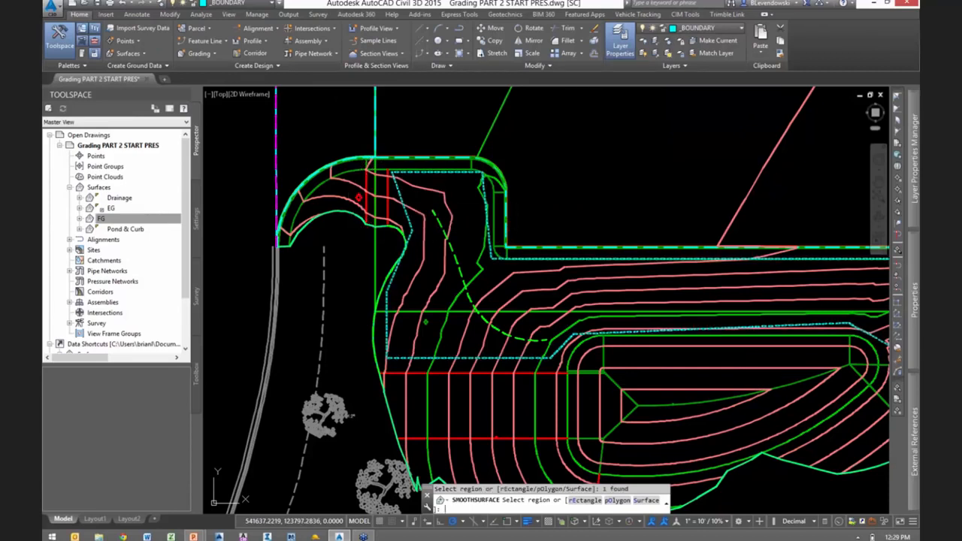
key("Return")
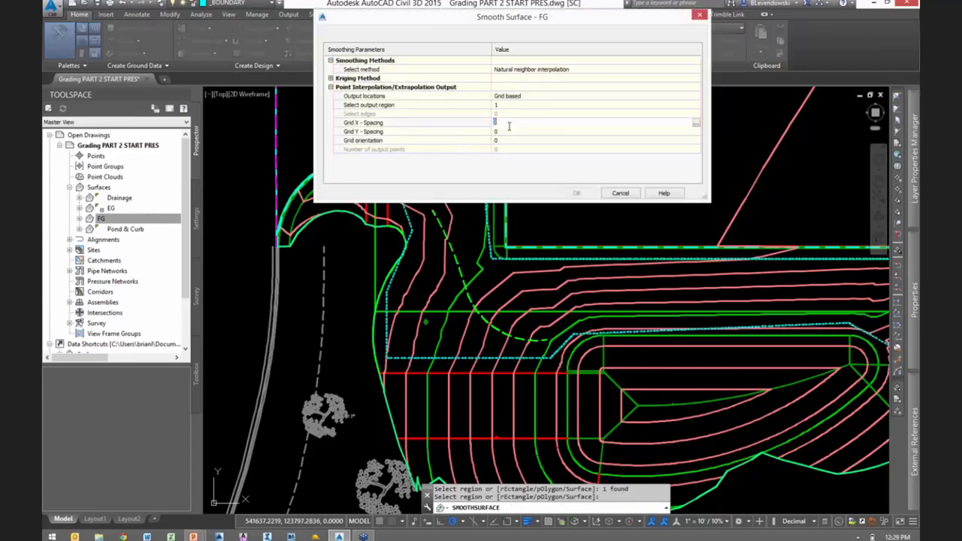
- Smooth the region with natural neighbor interpolation at a grid X and Y spacing of 5, and save the drawing
key("Return")
left_click(508, 132)
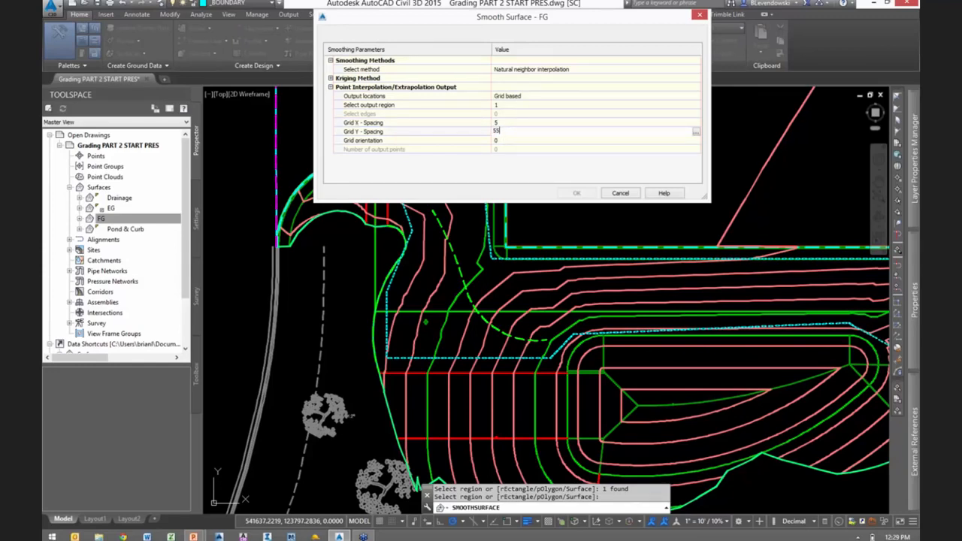
key("Return")
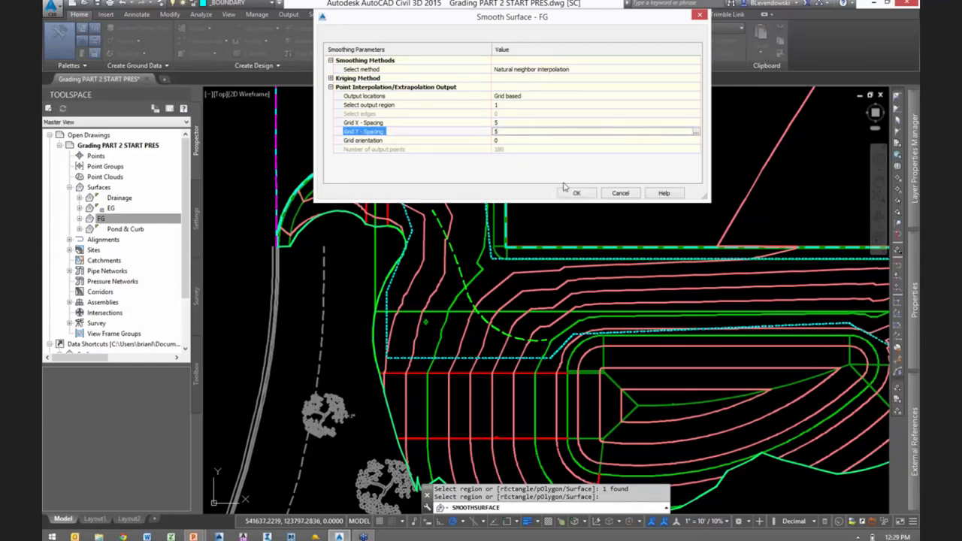
key("Return")
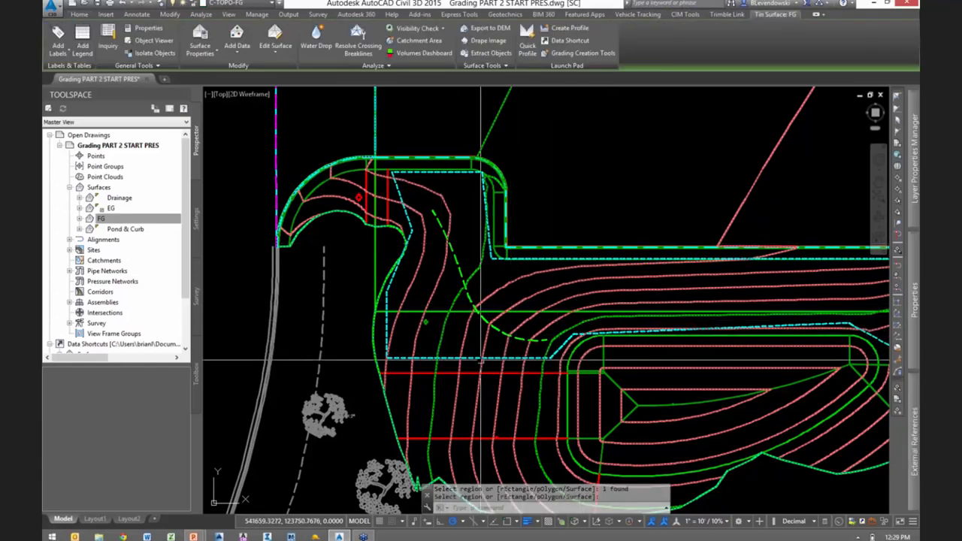
key("Escape")
key("Escape")
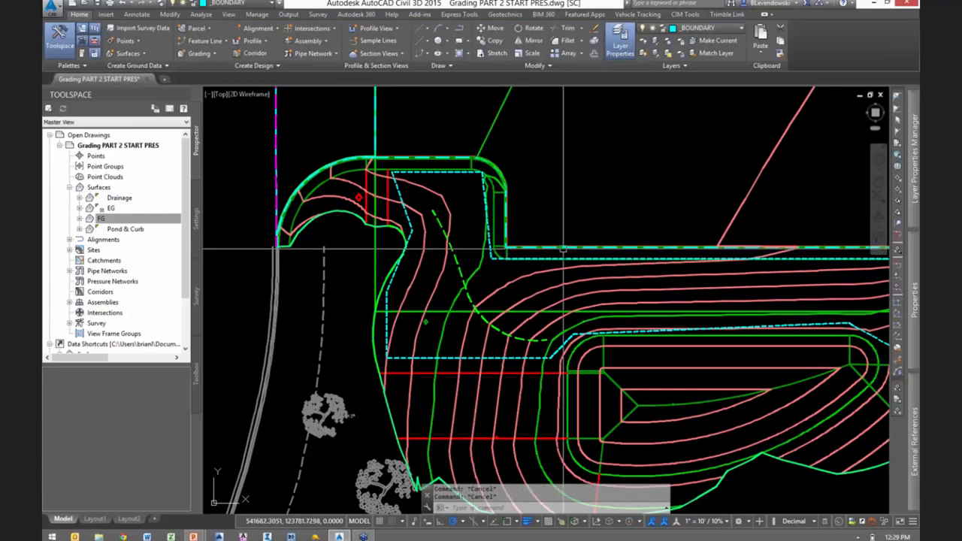
mouse_move(723, 164)
middle_mouse_down()
mouse_move(343, 184)
mouse_move(833, 155)
middle_mouse_up()
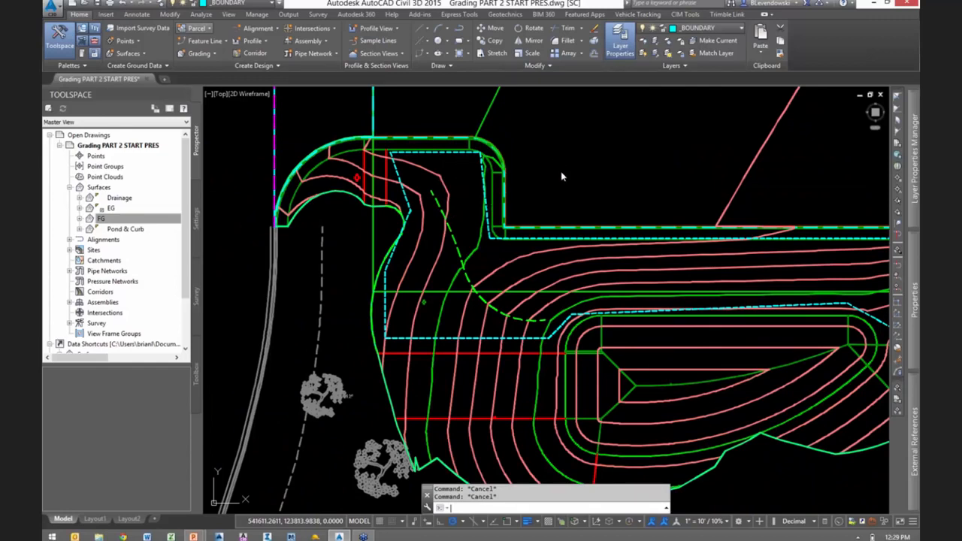
key("ctrl+s")
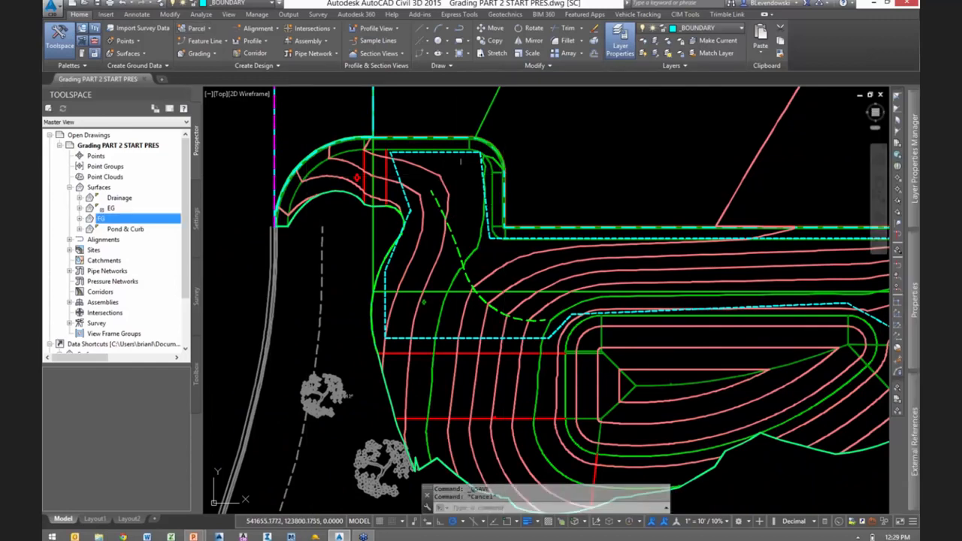
left_click(502, 233)
right_click(501, 234)
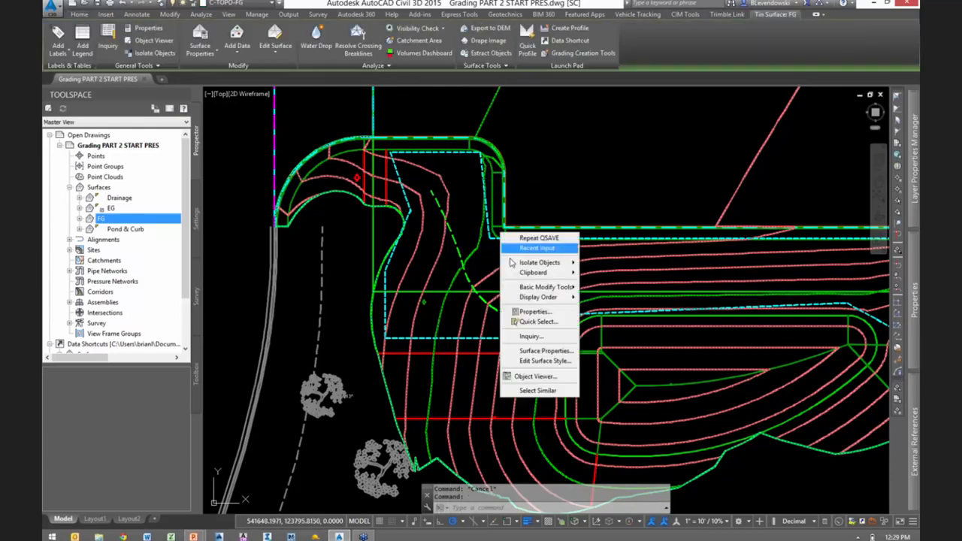
left_click(536, 353)
key("Escape")
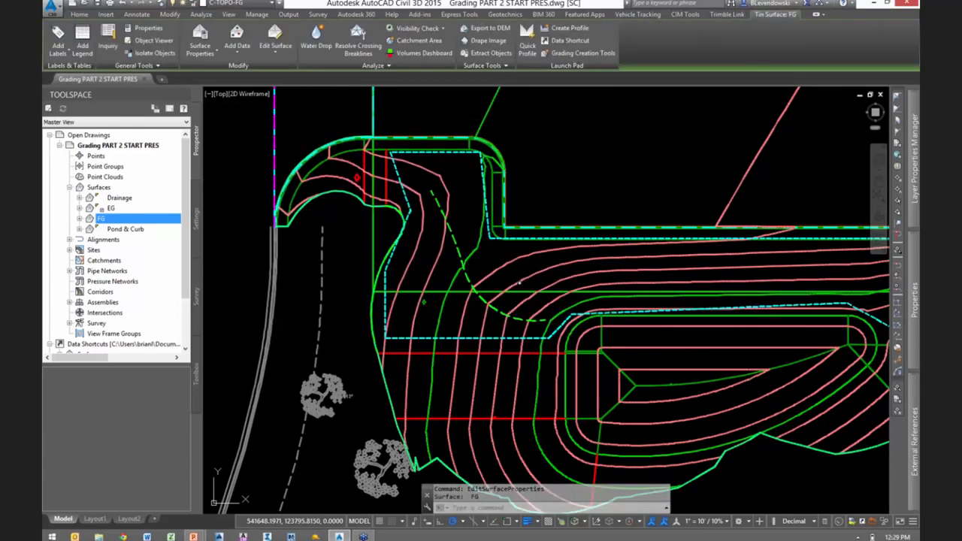
- Open the FG surface in the Object Viewer and examine the smoothed infill between the parking lot and the pond in 3D
left_click(483, 233)
right_click(483, 233)
left_click(523, 362)
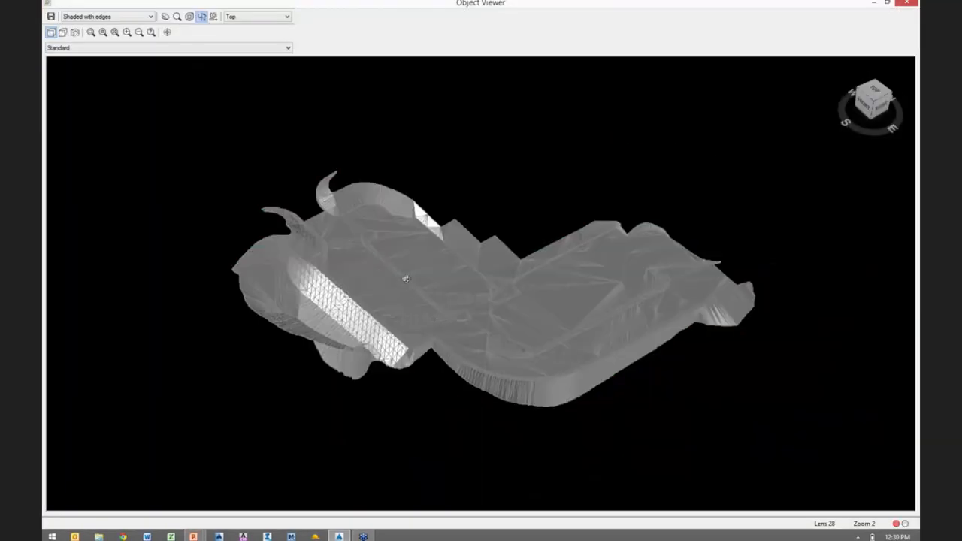
left_click_drag(397, 263, 409, 312)
scroll(409, 312, "down", 1)
scroll(410, 312, "up", 6)
middle_click_drag(410, 312, 893, 268)
scroll(709, 339, "down", 10)
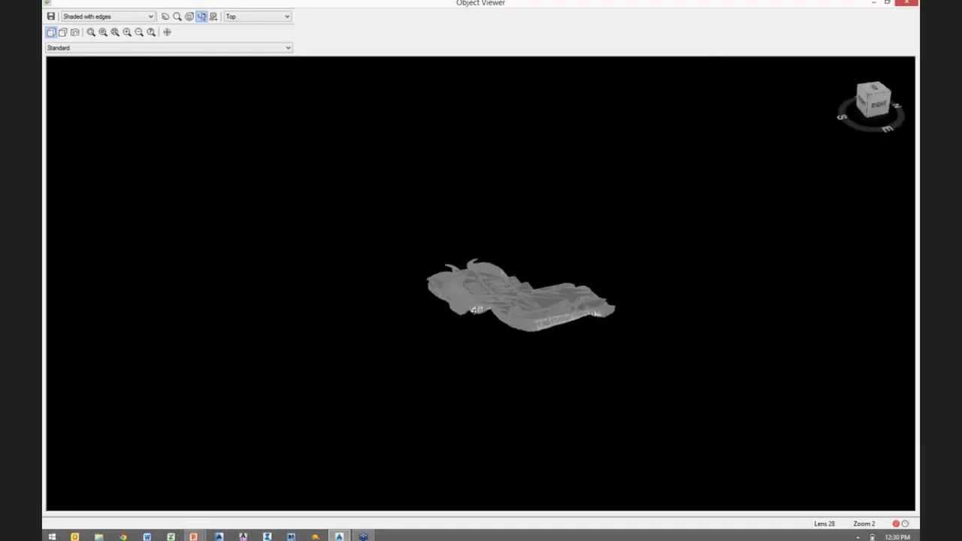
scroll(450, 288, "up", 1)
scroll(449, 287, "up", 6)
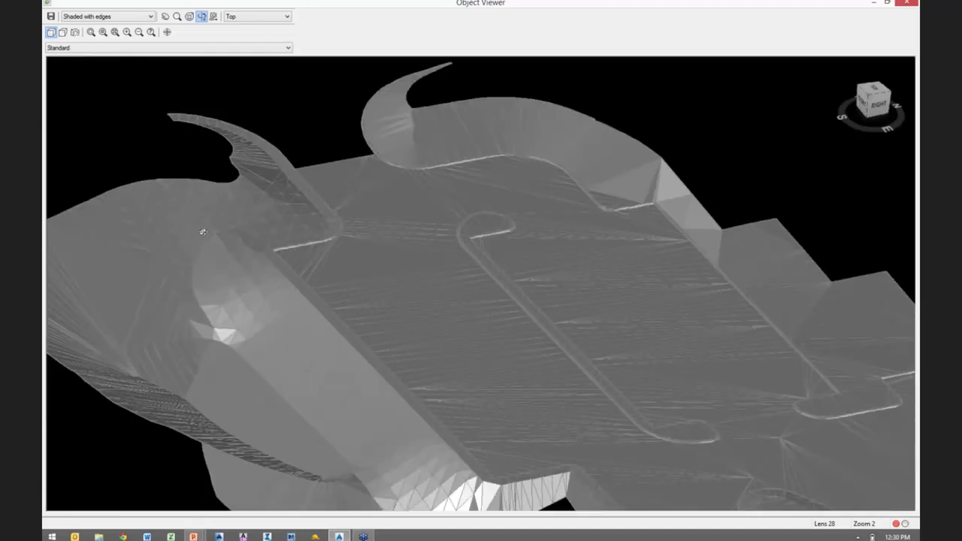
scroll(211, 242, "up", 2)
scroll(426, 278, "down", 4)
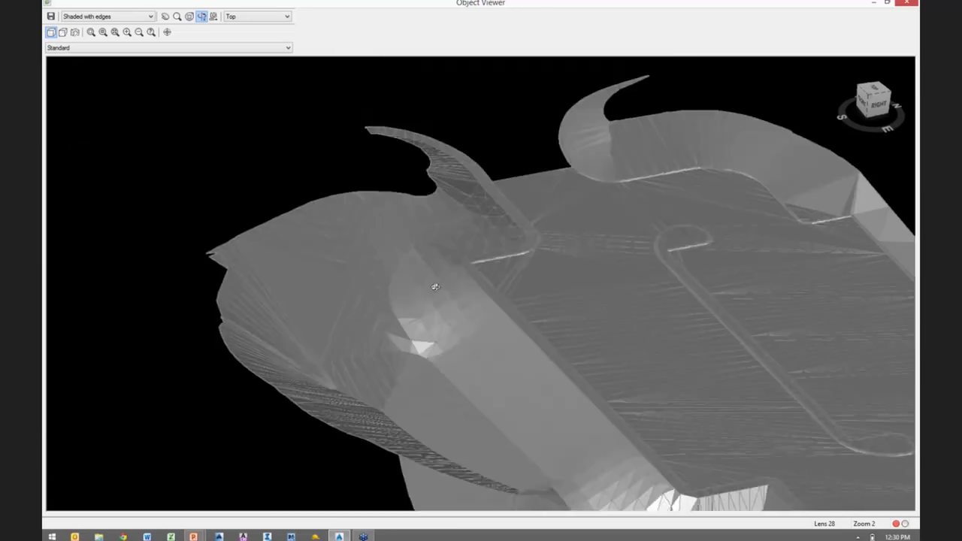
scroll(423, 281, "up", 6)
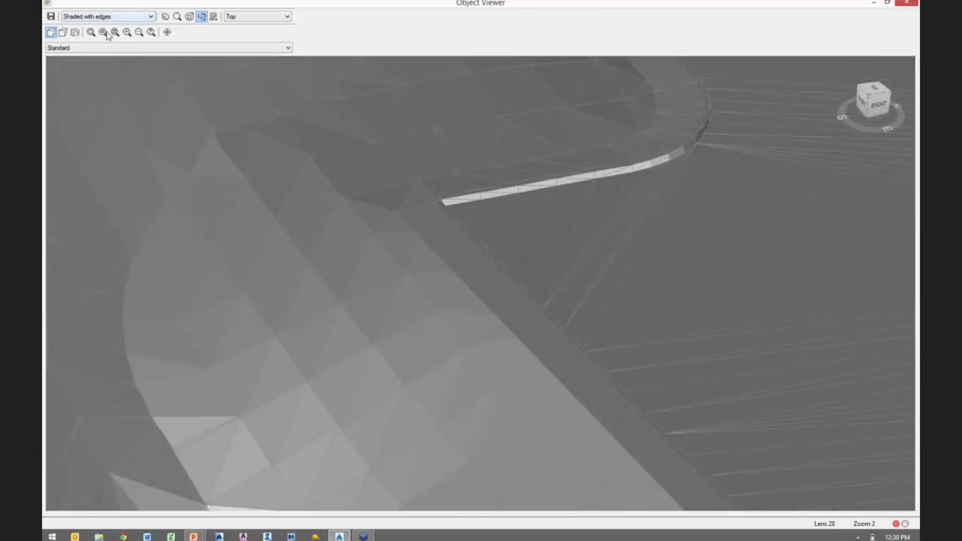
- Compare the surface in the Realistic visual style, ending in the Shaded with edges style
left_click(113, 16)
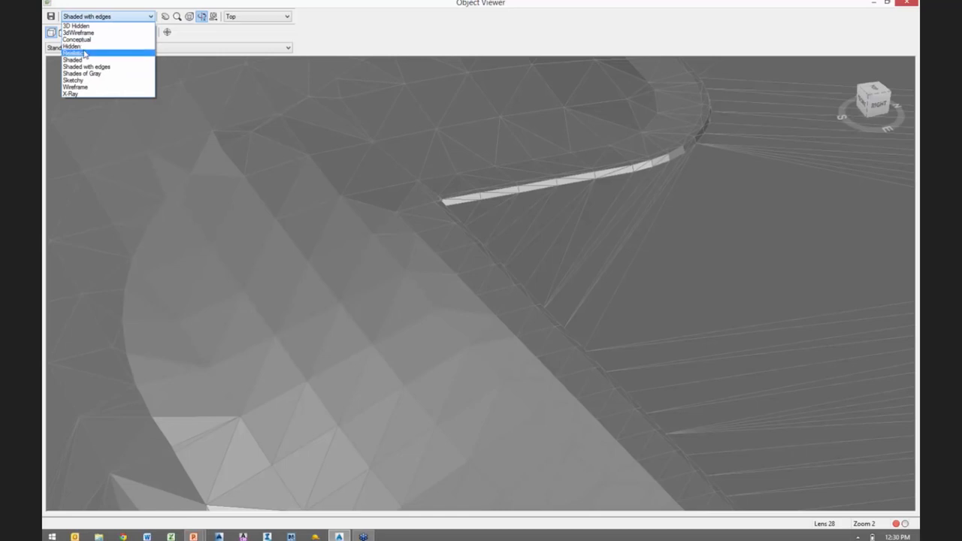
left_click(85, 53)
left_click(107, 16)
scroll(85, 45, "up", 2)
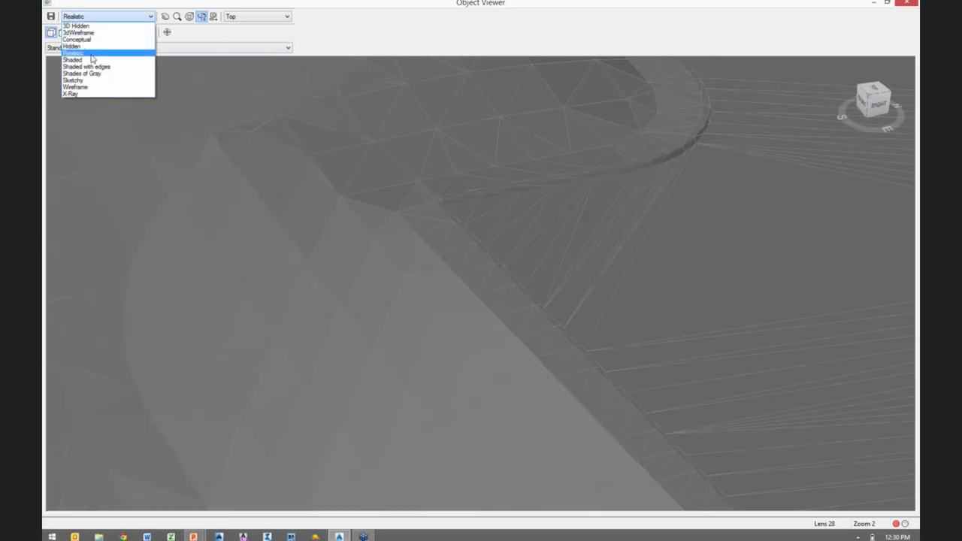
left_click(85, 66)
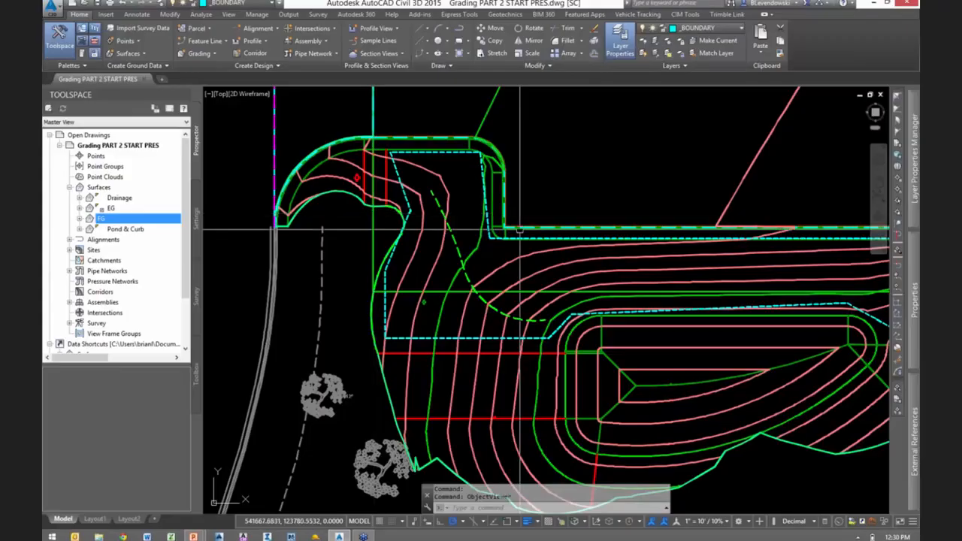
- Close the Object Viewer and save the drawing
scroll(644, 203, "up", 3)
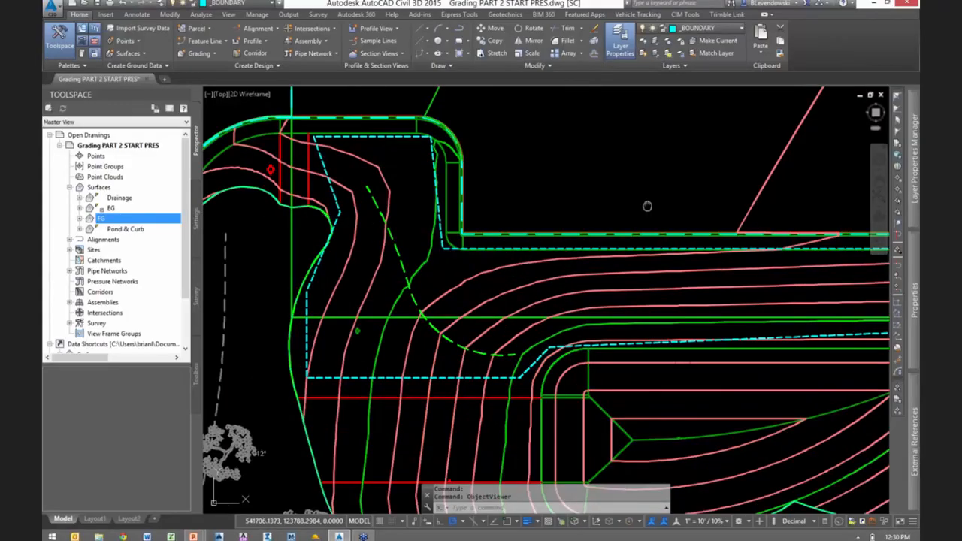
scroll(553, 218, "down", 1)
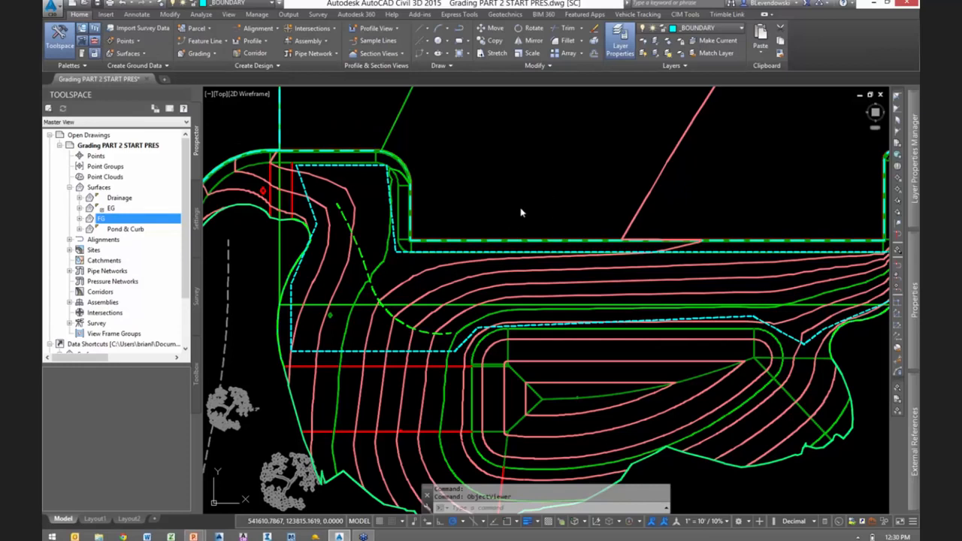
key("ctrl+s")
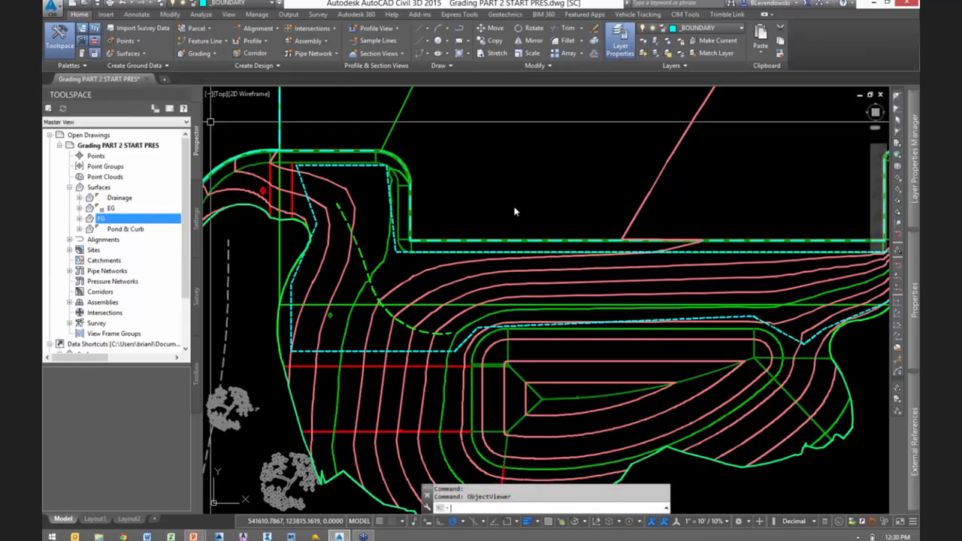
- Start converting the magenta dashed line across the western driveway entrance to a feature line, placing it in a new site named FG Breaklines
scroll(601, 252, "down", 2)
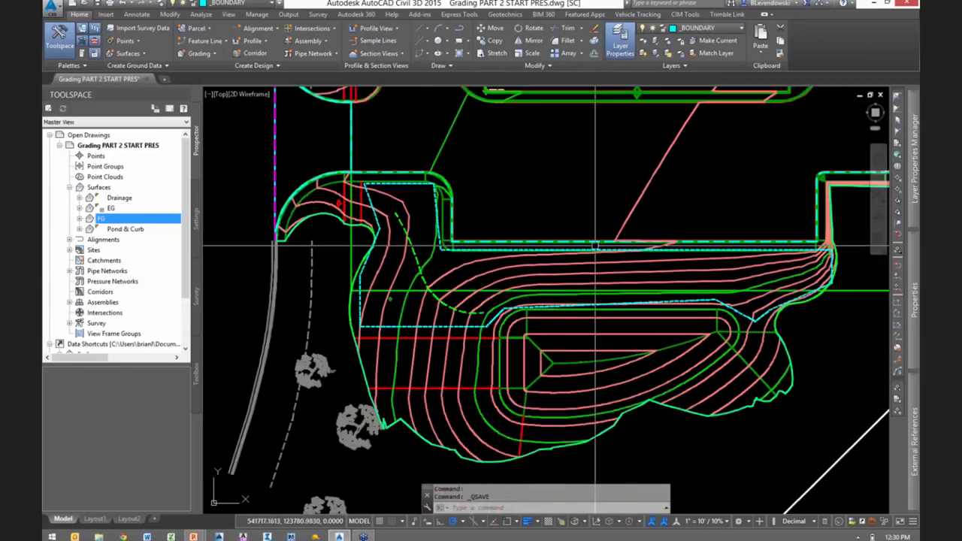
scroll(381, 151, "up", 1)
middle_click_drag(382, 150, 392, 254)
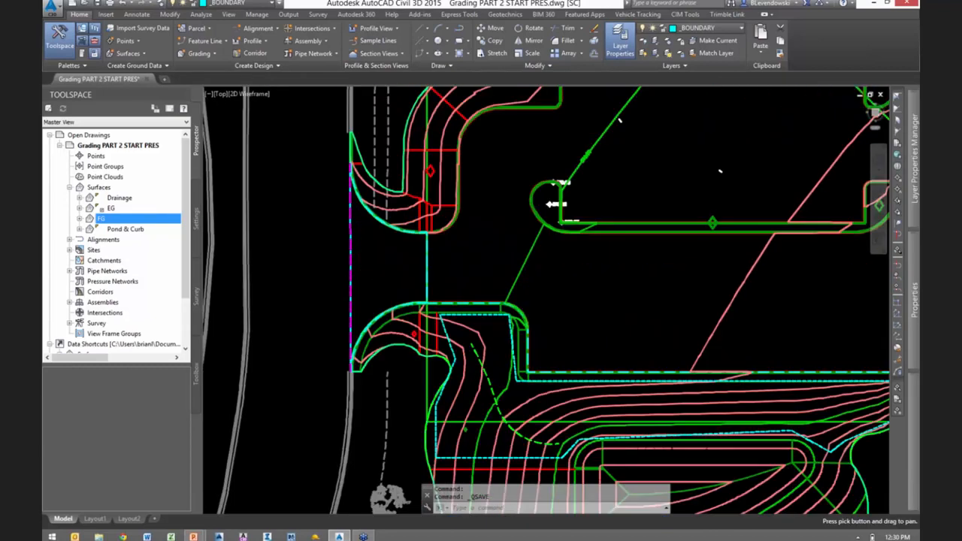
scroll(391, 254, "down", 1)
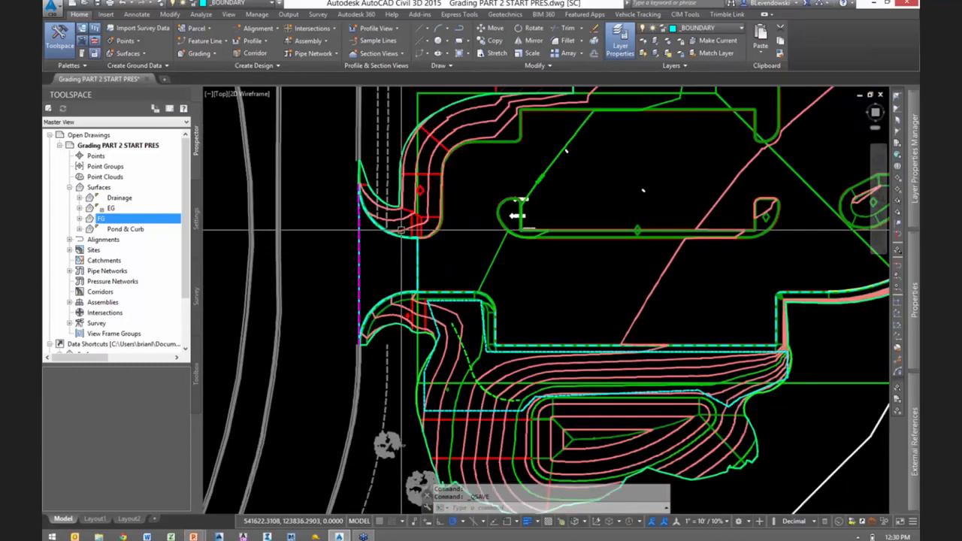
scroll(400, 229, "up", 2)
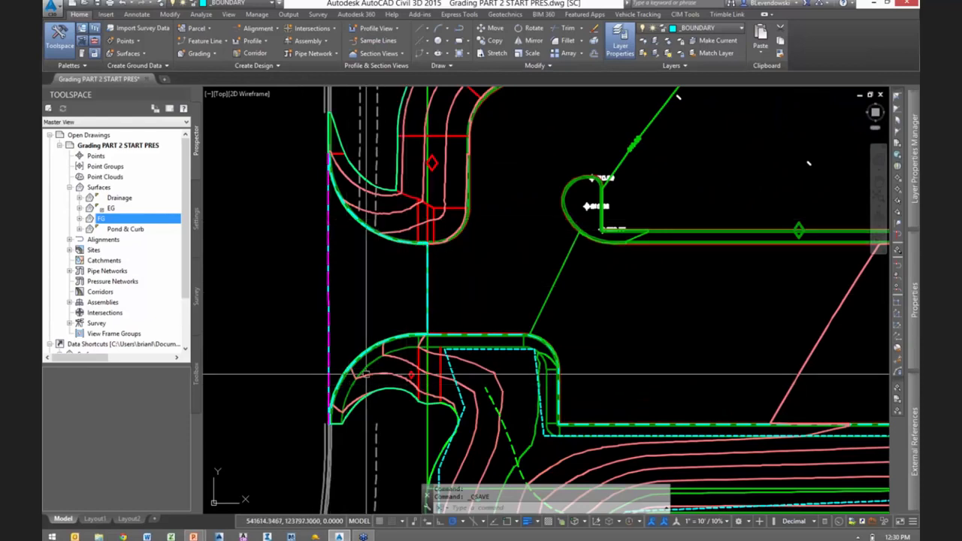
middle_click_drag(401, 302, 443, 272)
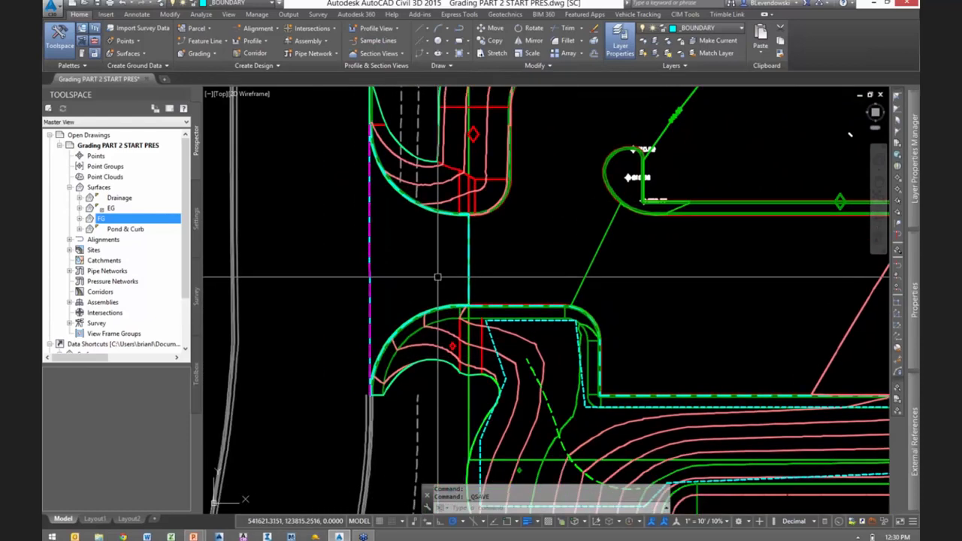
left_click(215, 54)
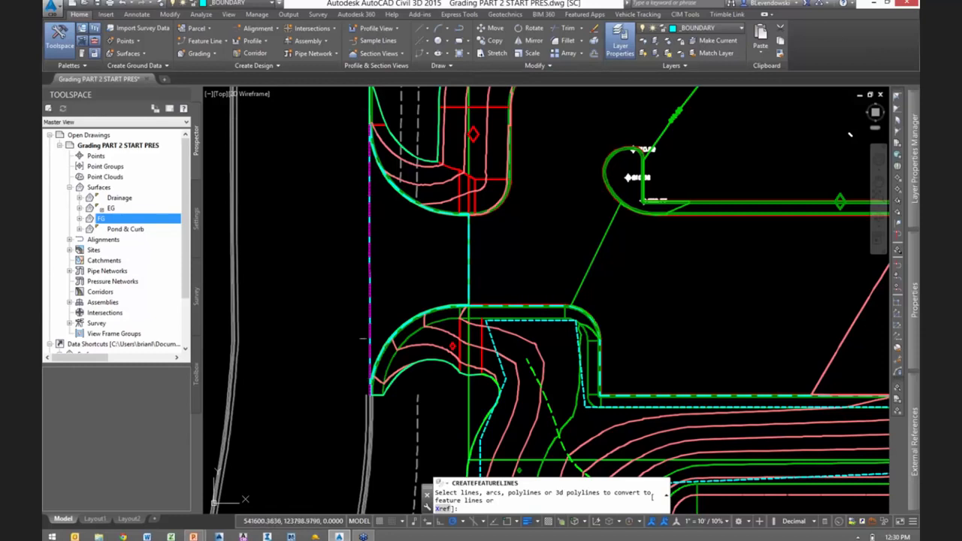
key("Return")
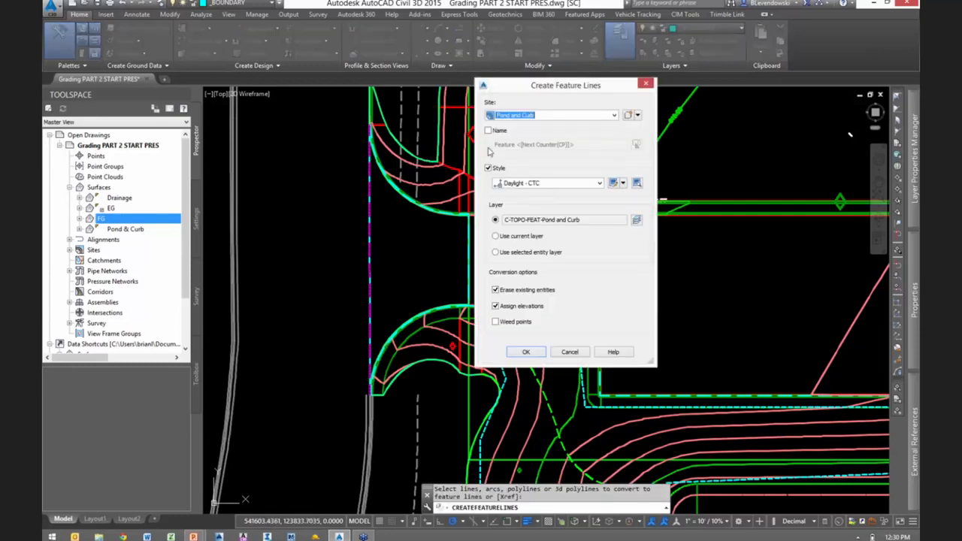
left_click(563, 116)
left_click(610, 105)
left_click(628, 116)
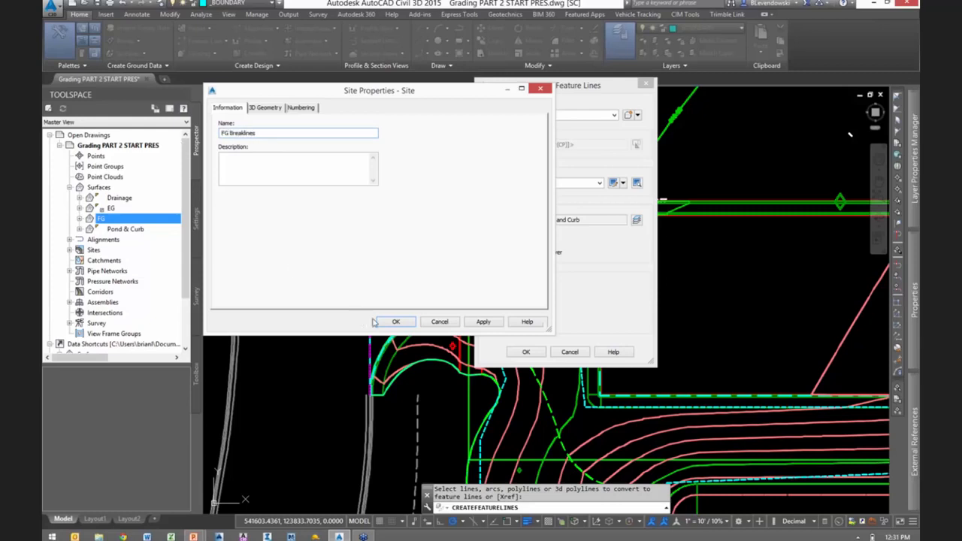
left_click(396, 323)
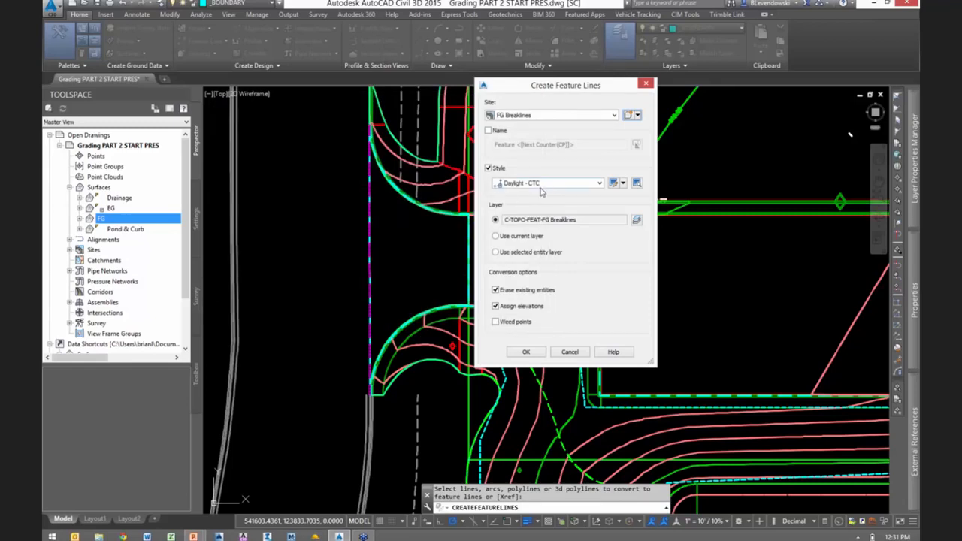
- Create the entrance feature line with the Daylight - CTC style, erasing the source line and assigning elevations from the EG surface
left_click(541, 184)
left_click(582, 163)
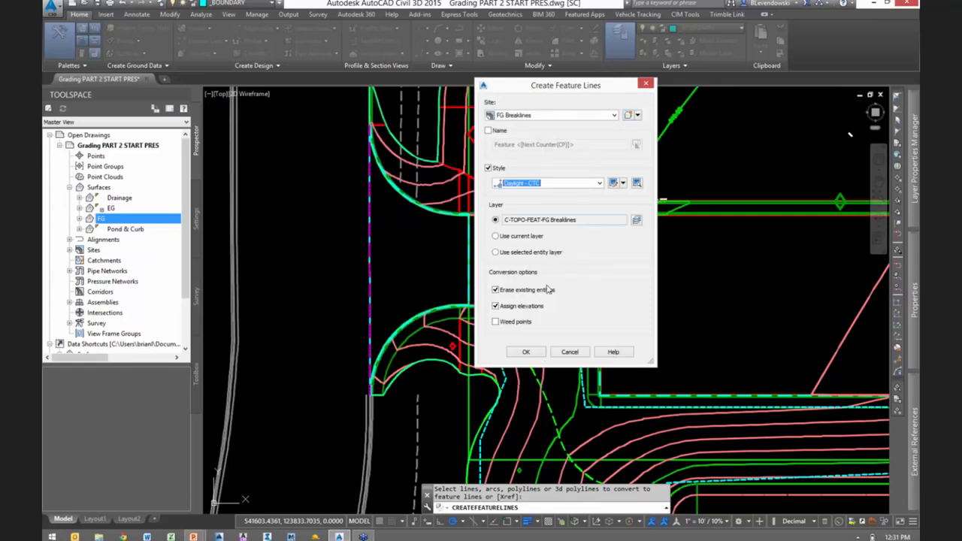
left_click(525, 353)
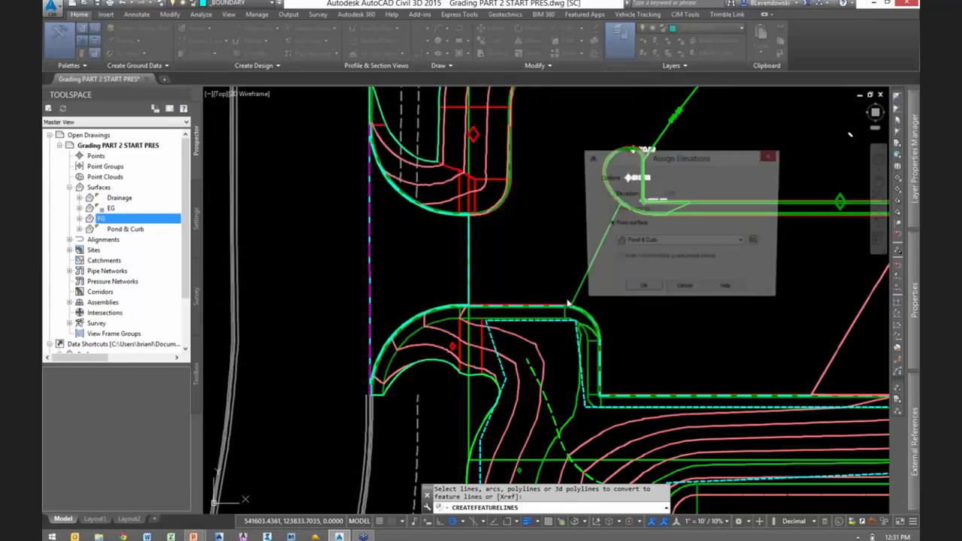
left_click(657, 243)
left_click(639, 261)
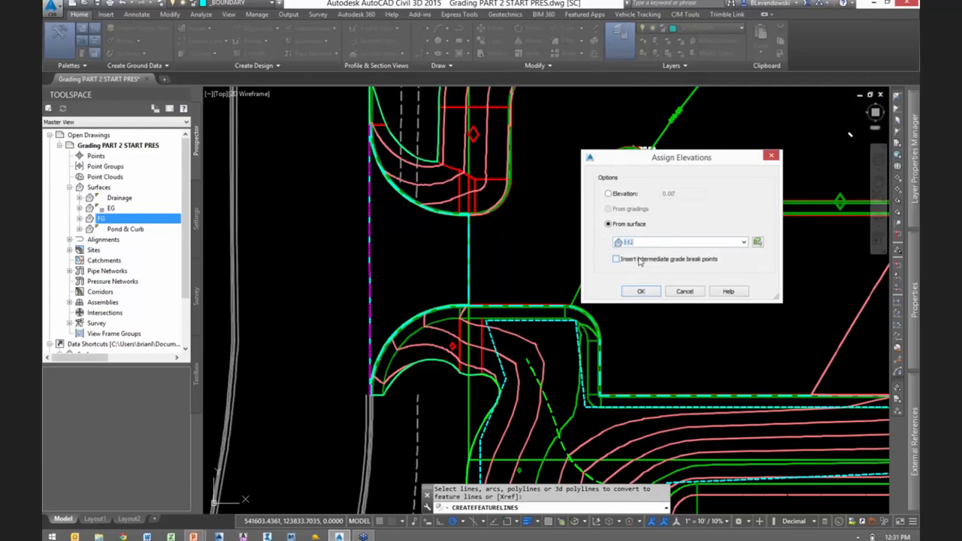
left_click(641, 293)
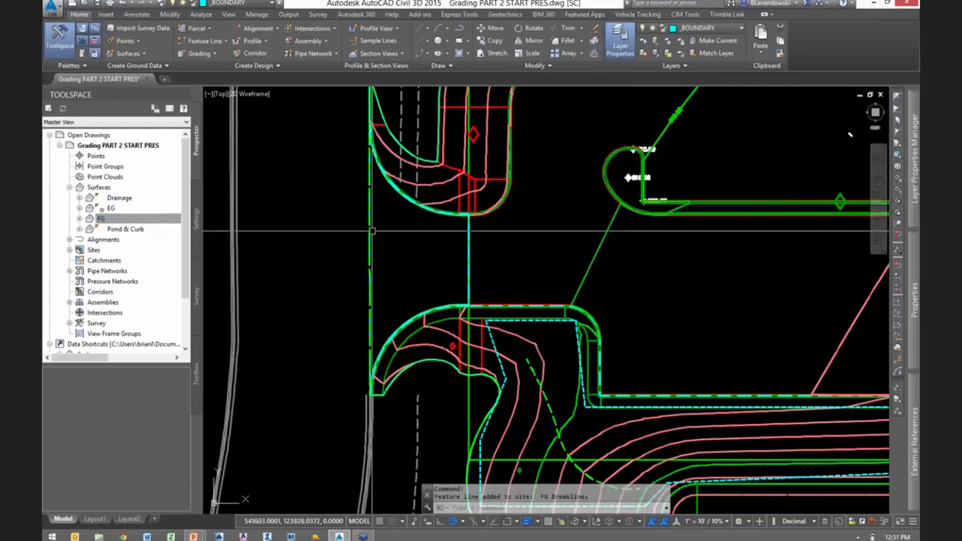
- Add the entrance feature line to the FG surface as a standard breakline with a 25' supplementing distance
left_click(431, 226)
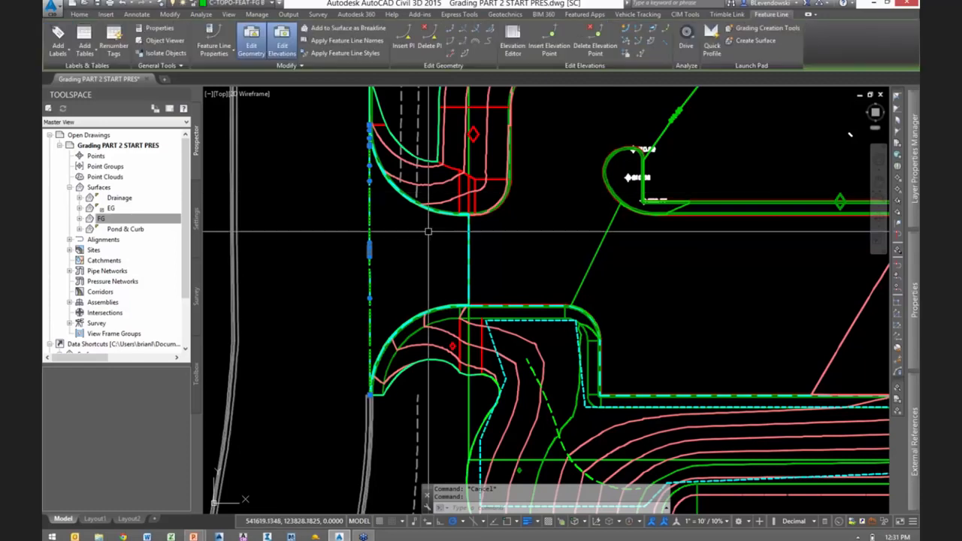
right_click(421, 243)
left_click(474, 449)
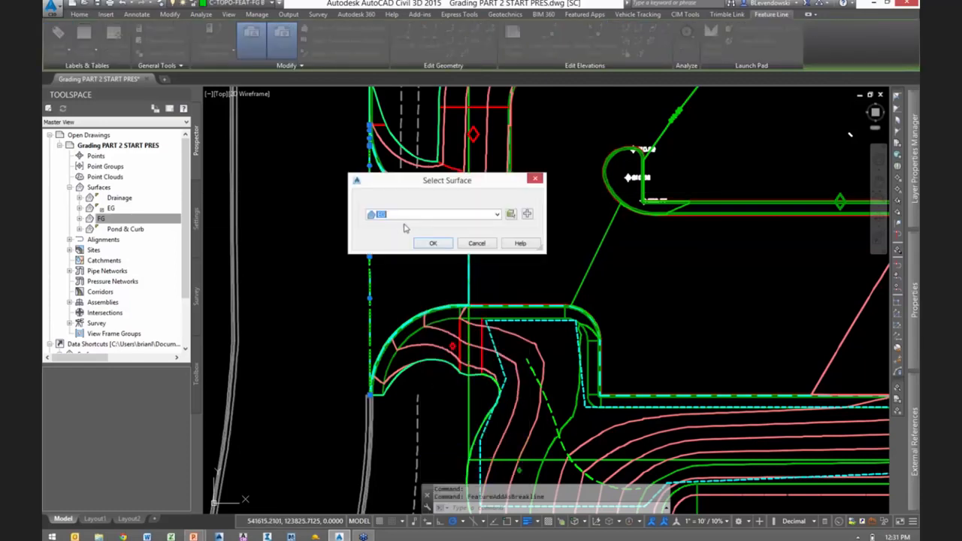
left_click(401, 216)
left_click(390, 246)
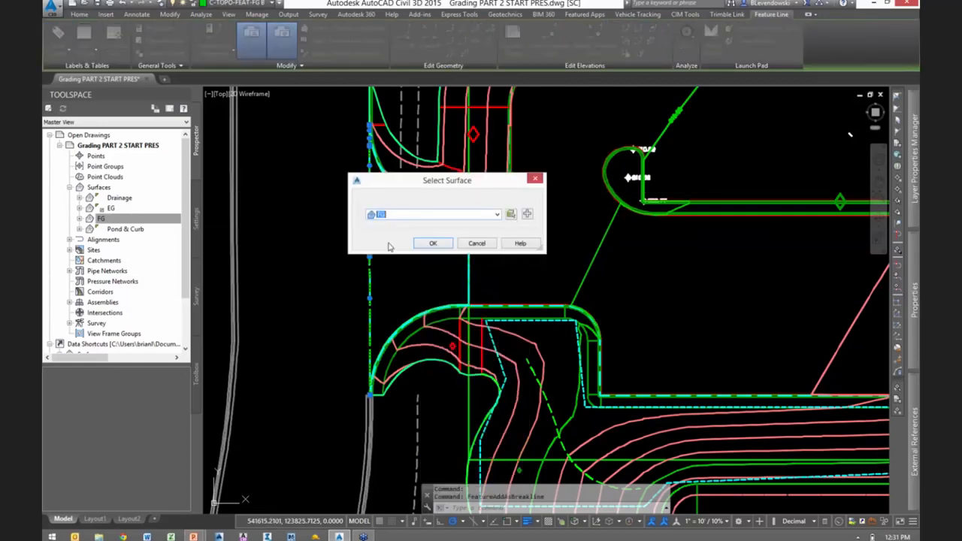
left_click(431, 243)
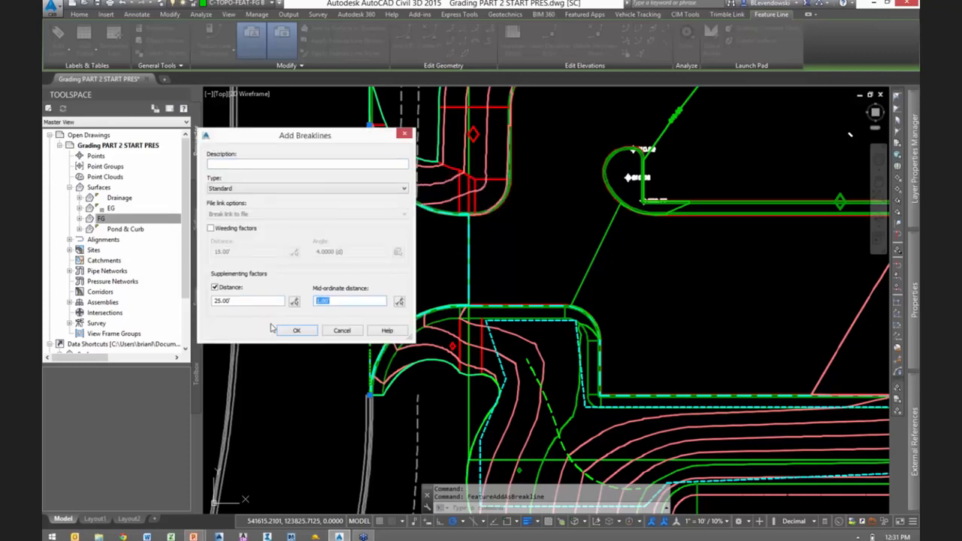
left_click(297, 331)
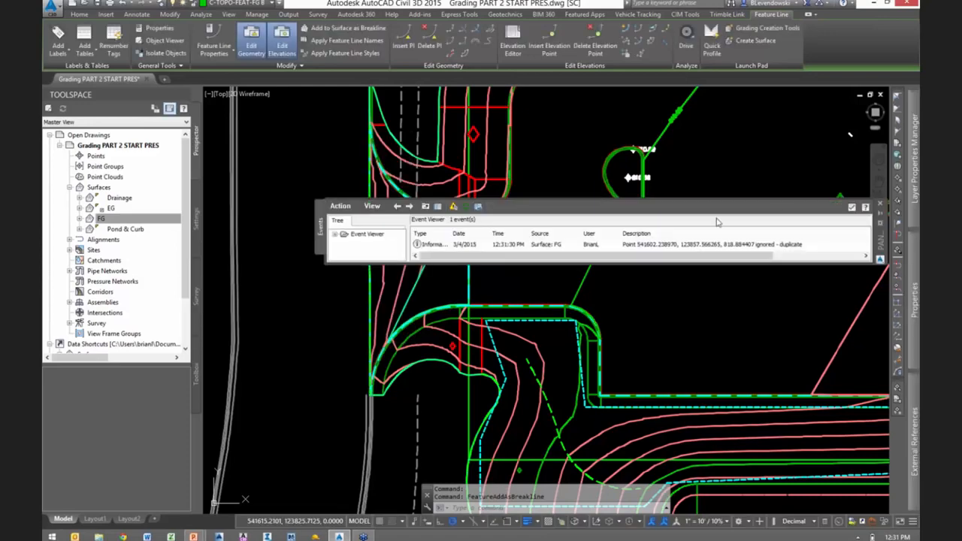
key("Escape")
key("Escape")
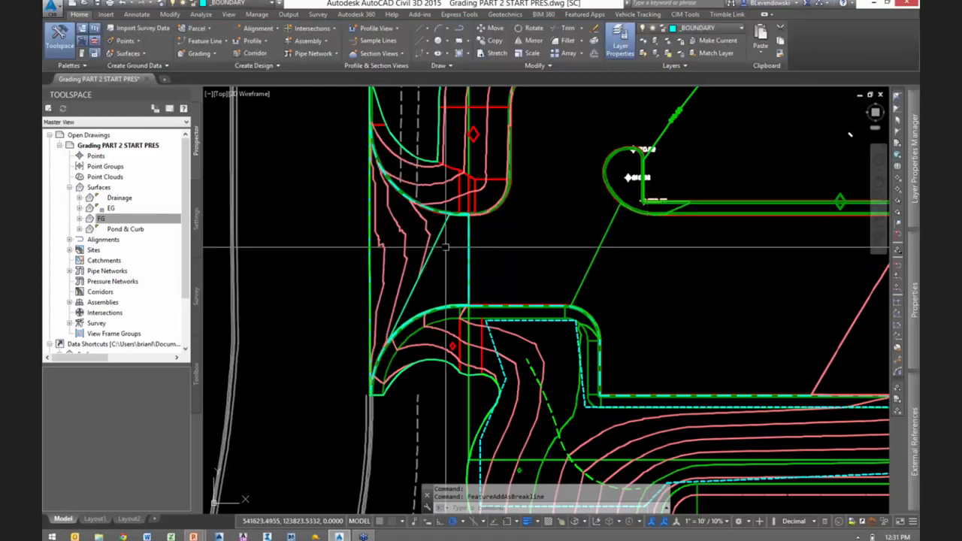
- Add a Show boundary to the FG surface from the closed polyline around the driveway entrance, with a mid-ordinate distance of 0.10'
scroll(444, 235, "up", 2)
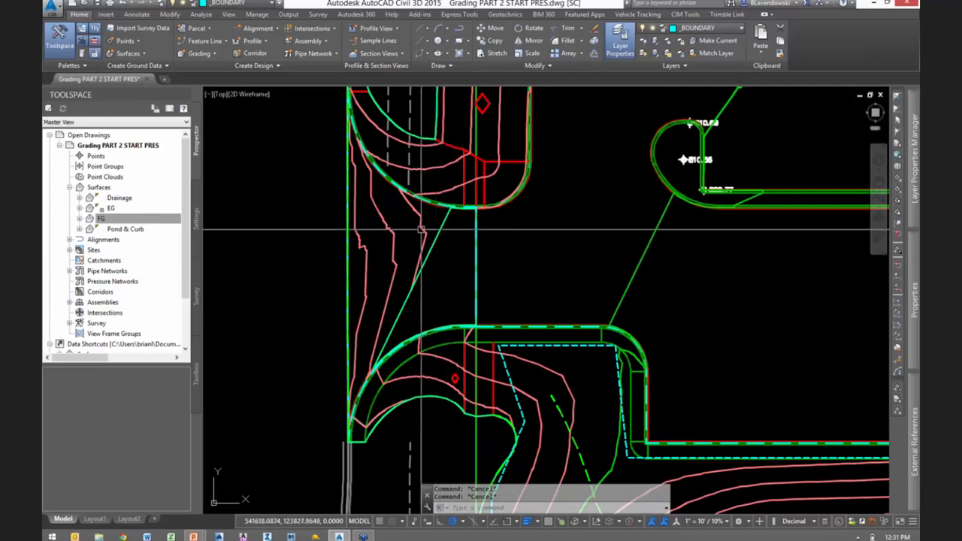
scroll(417, 222, "up", 1)
left_click(417, 220)
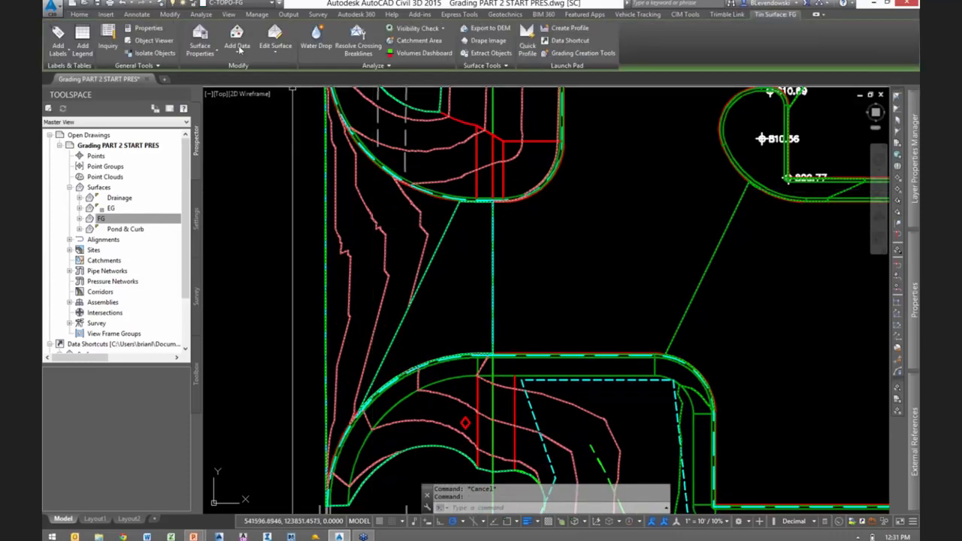
left_click(237, 45)
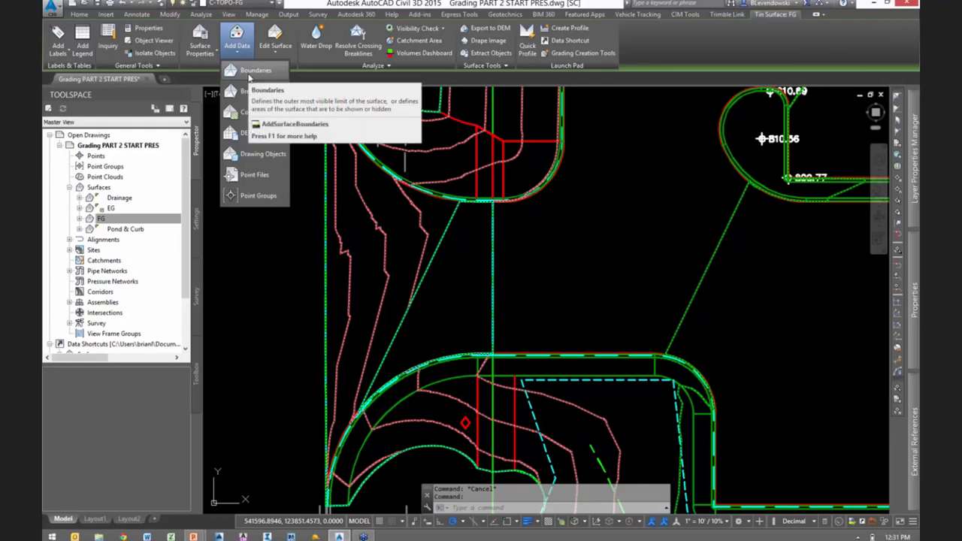
left_click(251, 72)
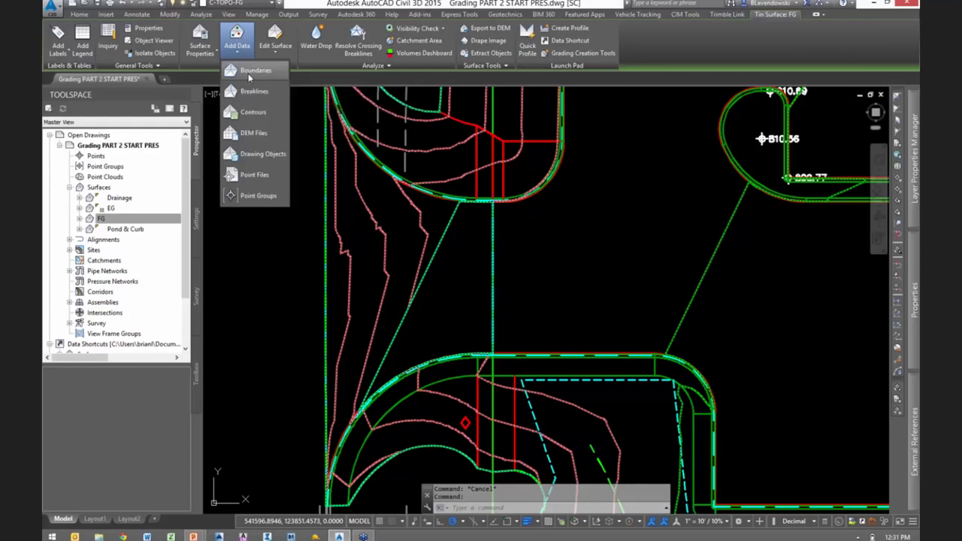
left_click(290, 122)
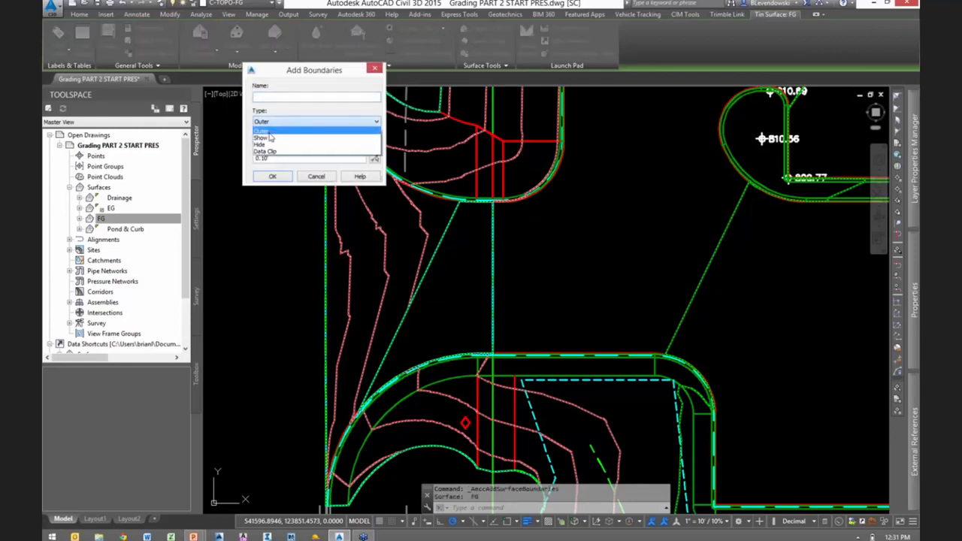
left_click(278, 147)
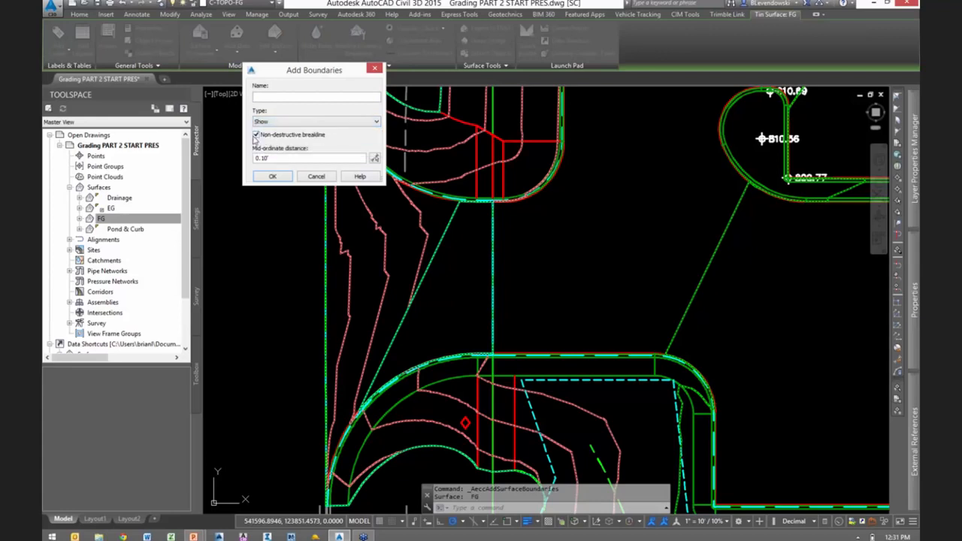
left_click(272, 177)
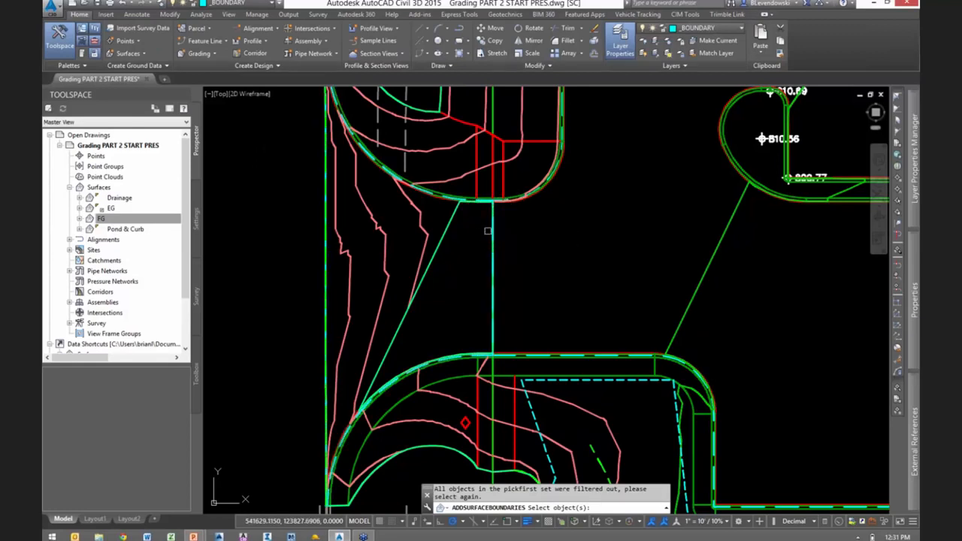
left_click(493, 226)
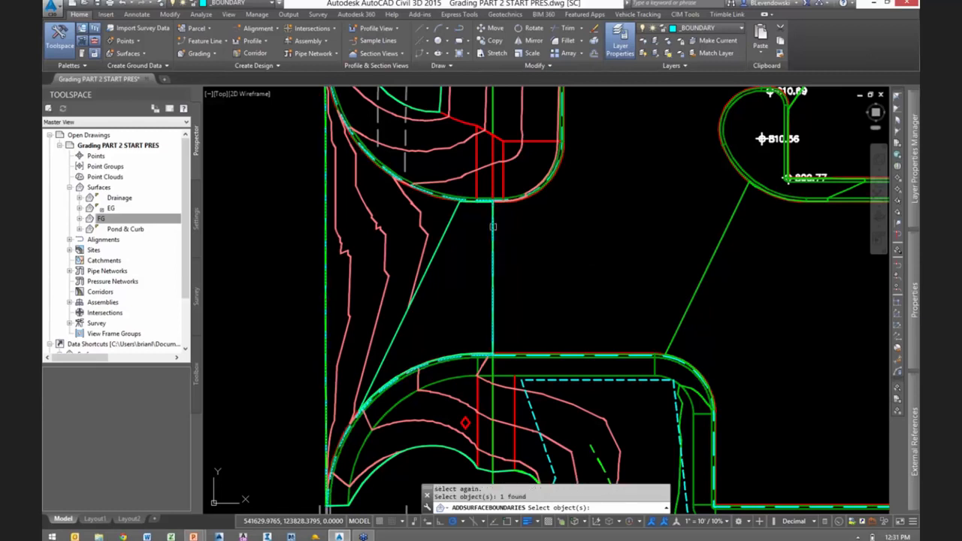
key("Return")
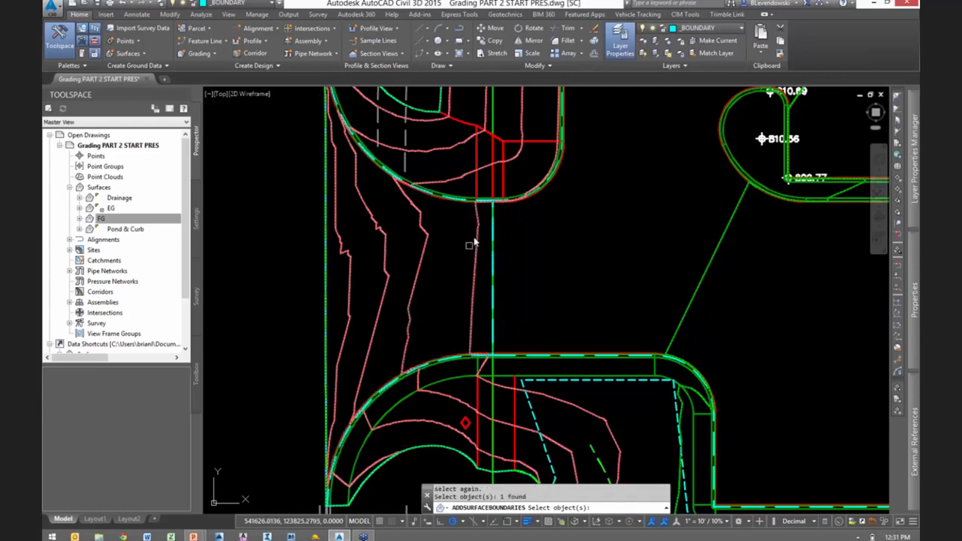
key("Escape")
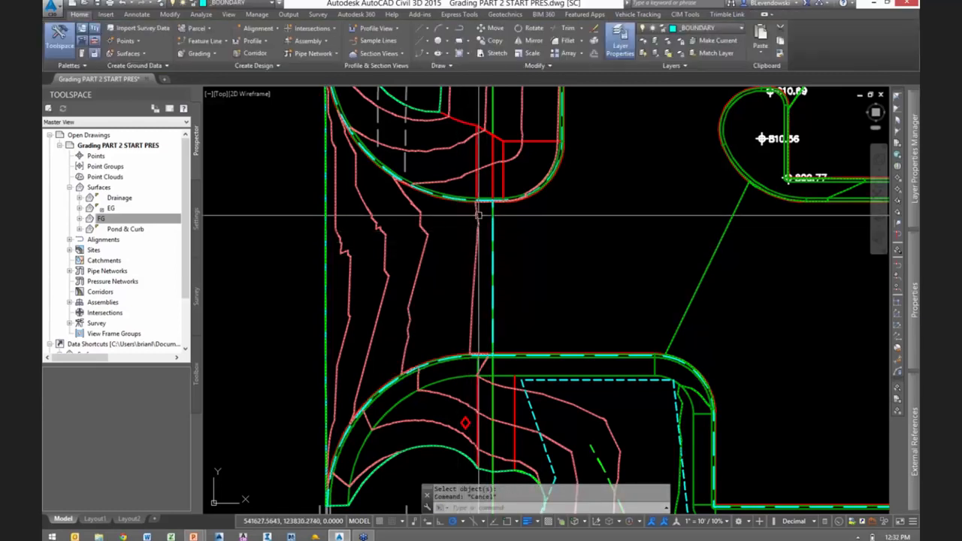
left_click(478, 225)
right_click(506, 252)
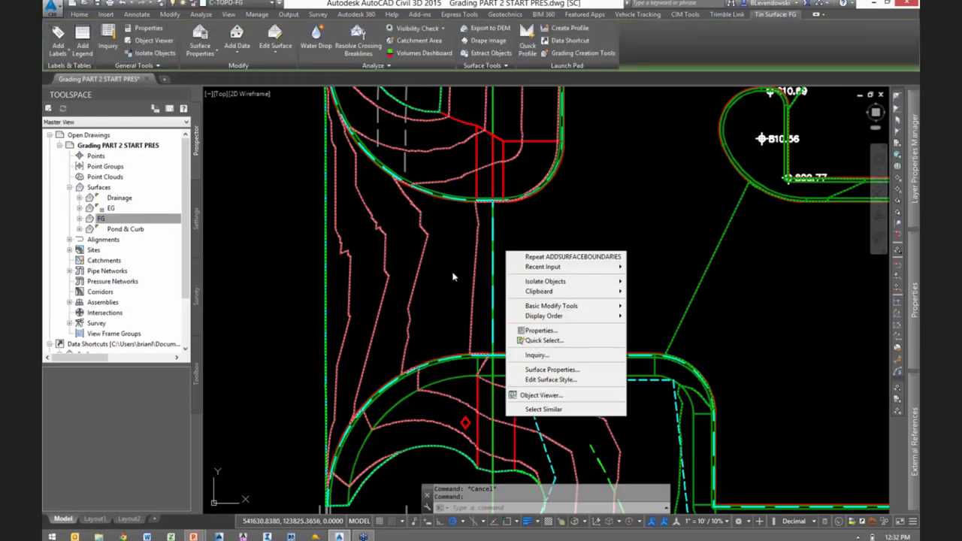
key("Escape")
key("Escape")
- Save the drawing with the completed driveway entrance grading
scroll(447, 286, "down", 1)
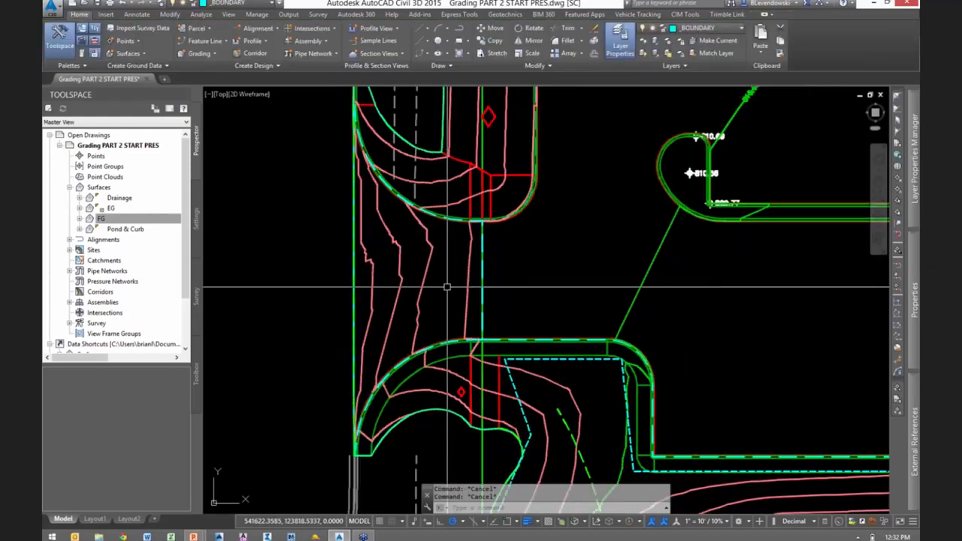
mouse_move(537, 294)
middle_mouse_down()
mouse_move(518, 284)
mouse_move(478, 299)
middle_mouse_up()
scroll(477, 299, "down", 1)
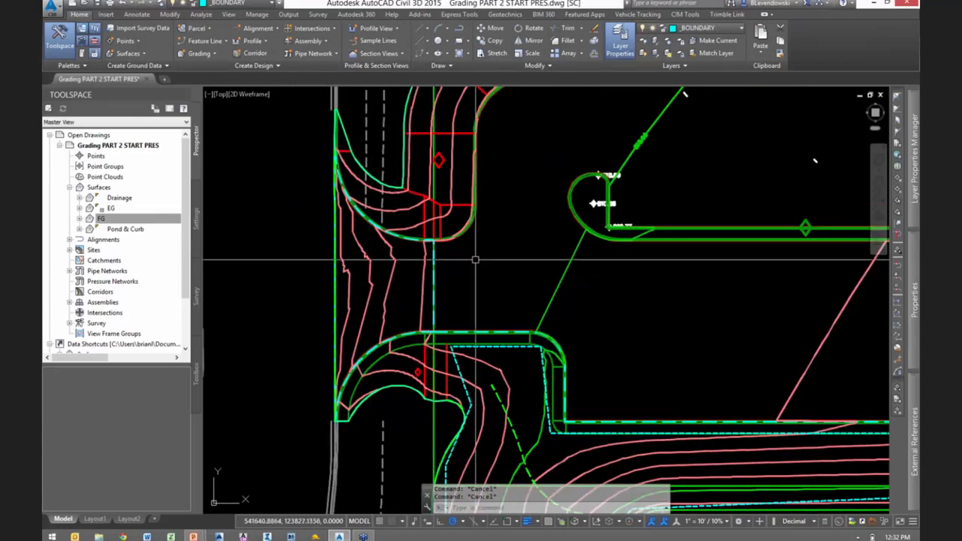
middle_click_drag(475, 259, 464, 268)
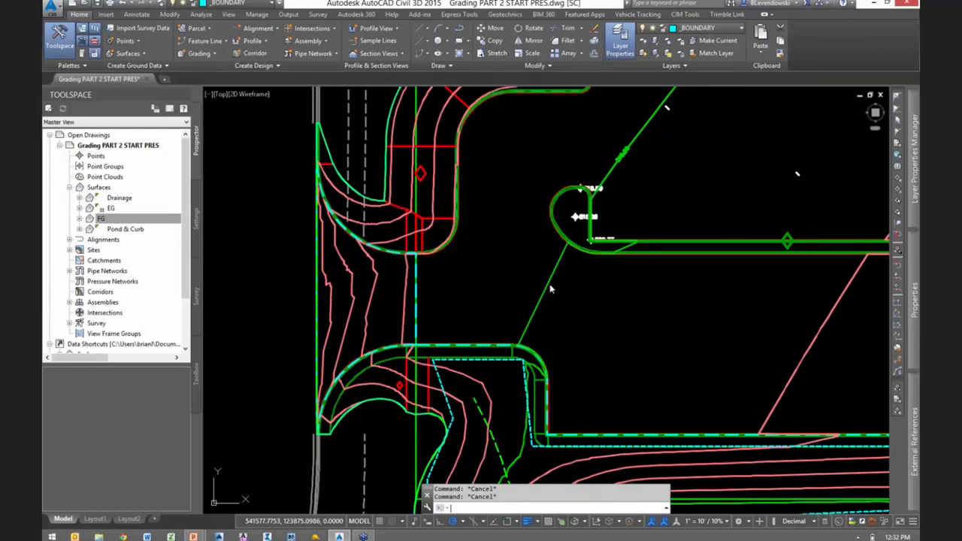
key("ctrl+s")
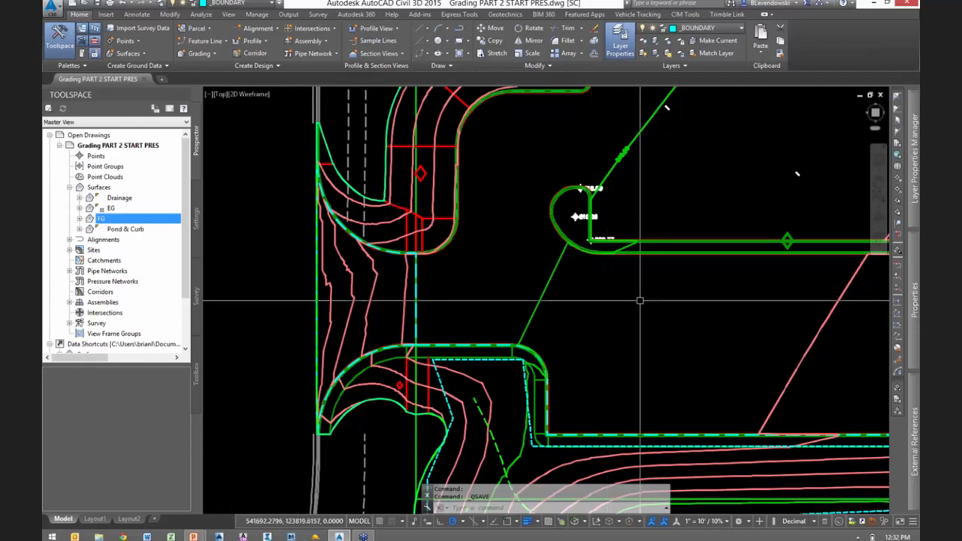
- Make _BUILDING the current layer and freeze the layer of the cyan dashed boundary line north of the pond
scroll(708, 327, "down", 3)
middle_click_drag(708, 327, 481, 260)
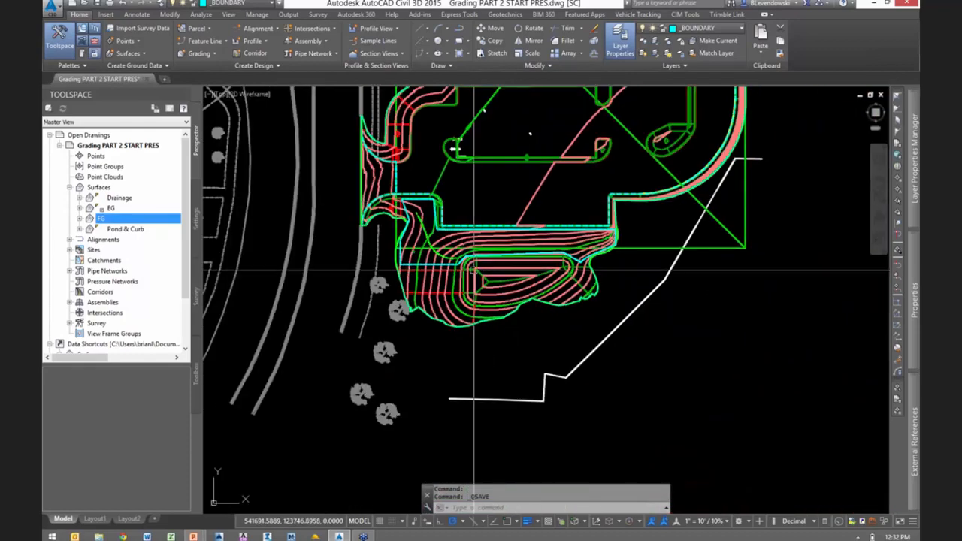
scroll(479, 260, "up", 3)
scroll(479, 260, "up", 3)
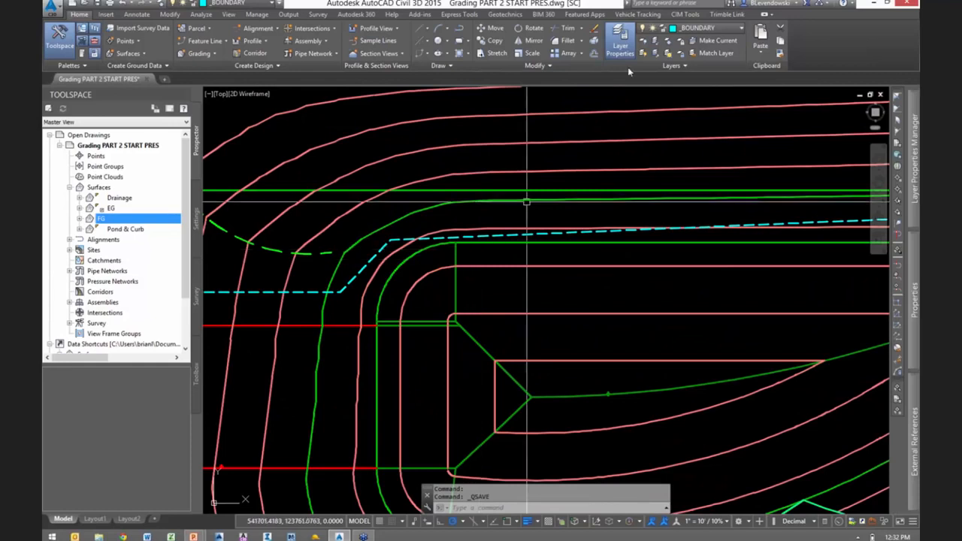
left_click(251, 5)
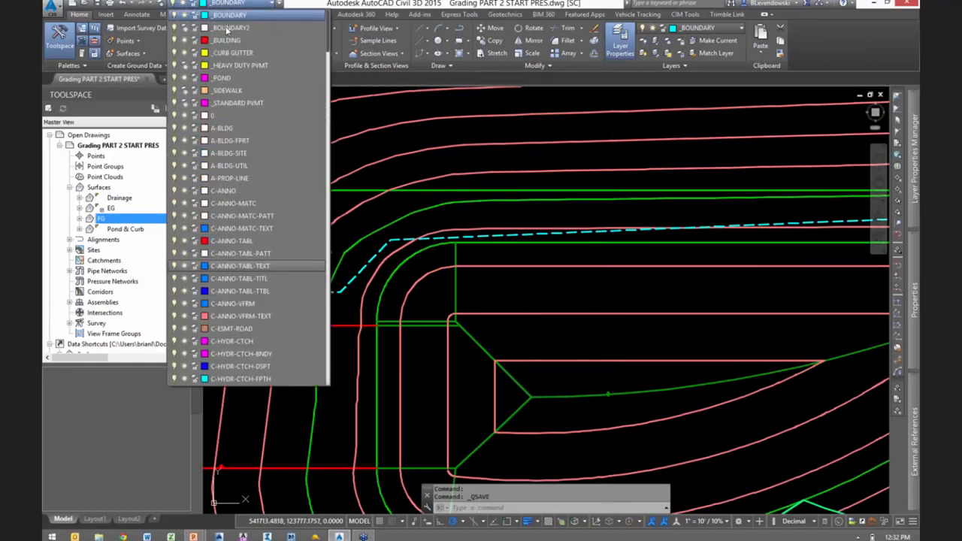
left_click(222, 40)
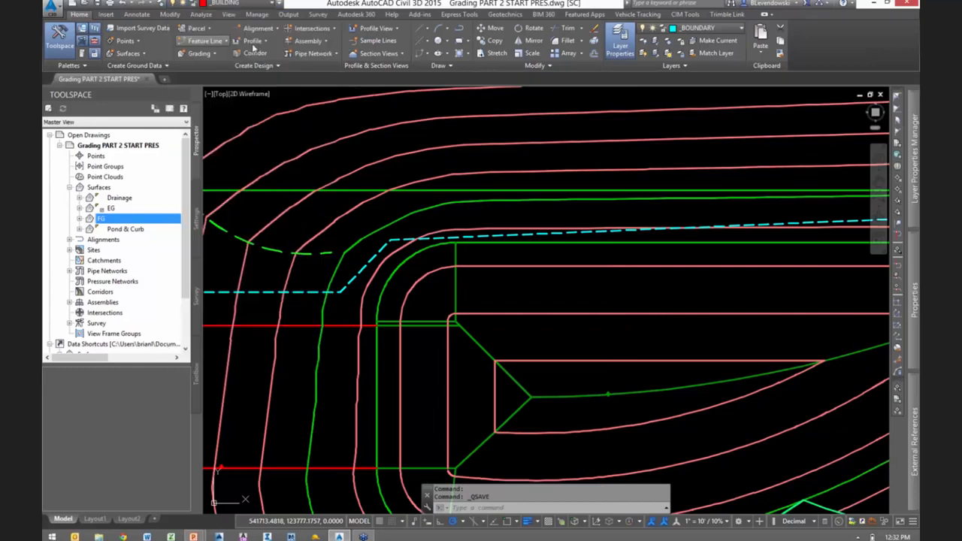
left_click(369, 262)
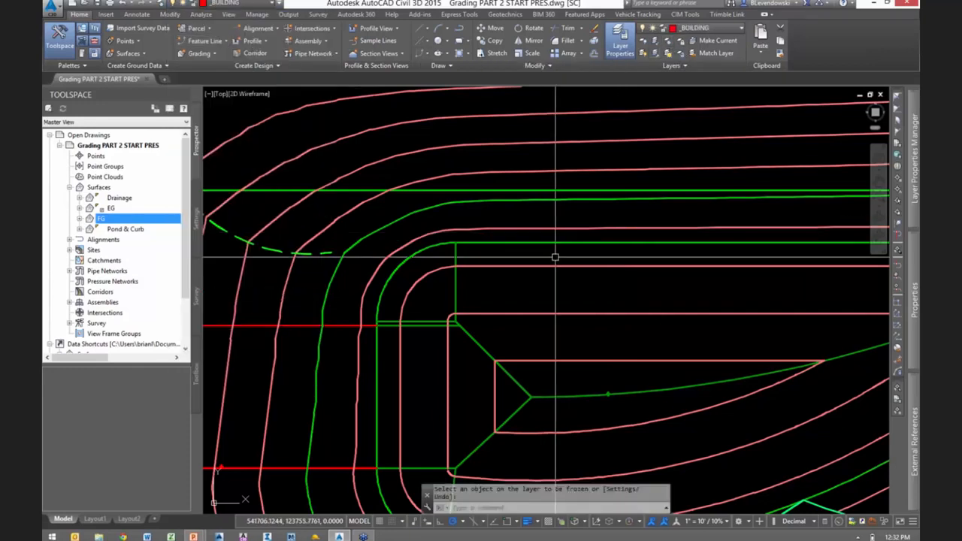
scroll(544, 258, "down", 1)
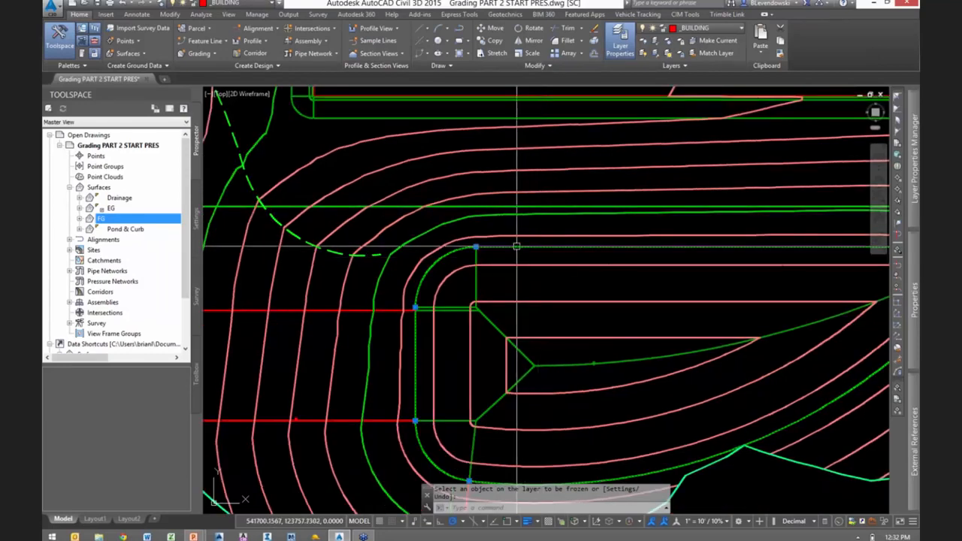
key("Return")
- Start adding the feature line around the top of the pond as a breakline to a new TIN surface named Pond top
left_click(524, 247)
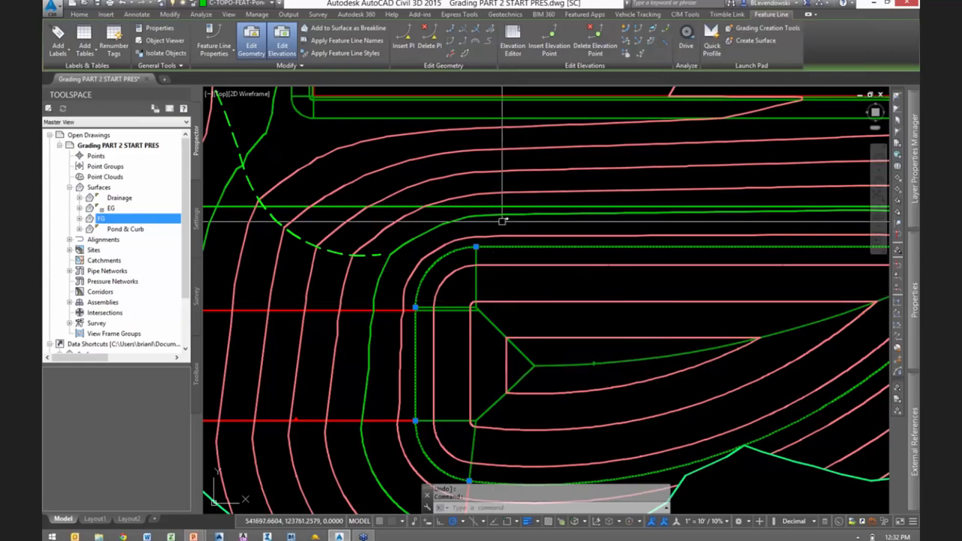
right_click(517, 199)
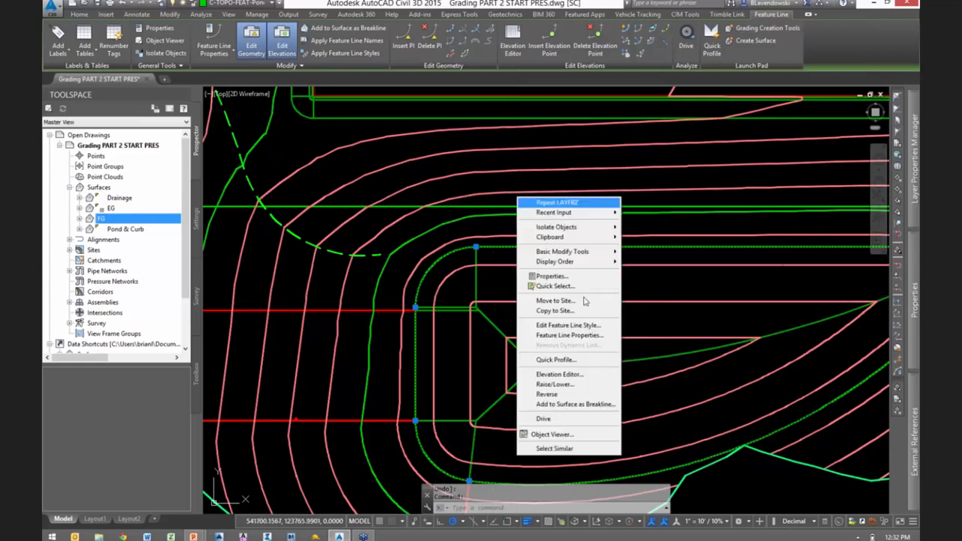
left_click(569, 410)
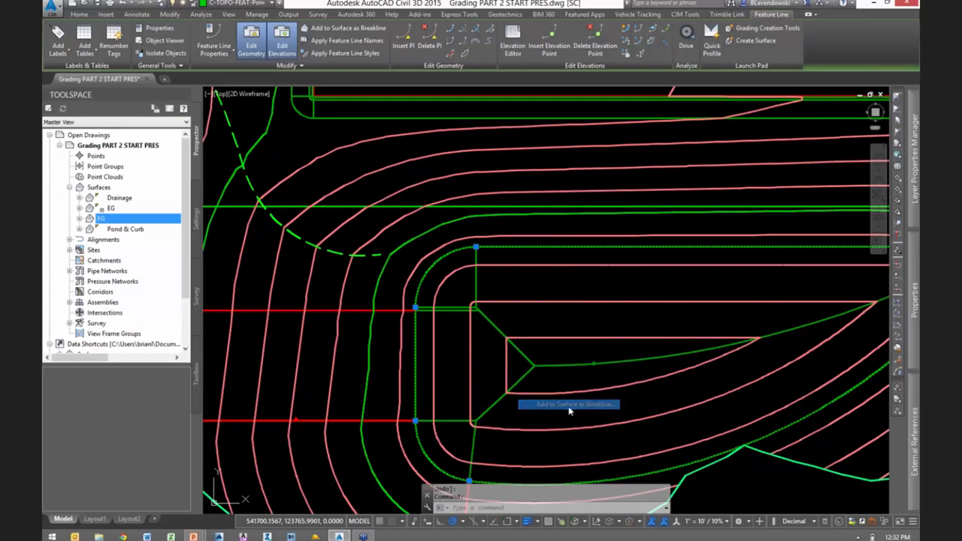
left_click(526, 213)
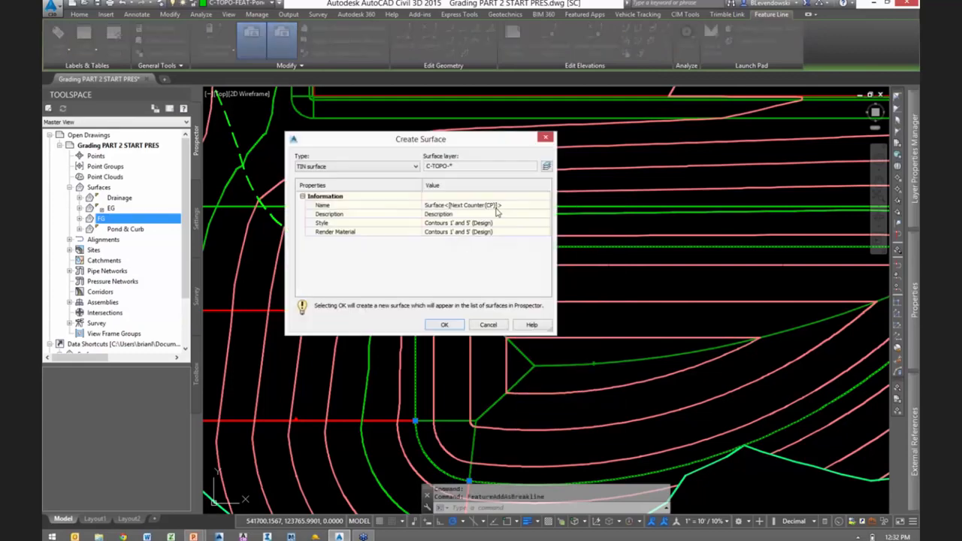
left_click(492, 205)
type("Pond top")
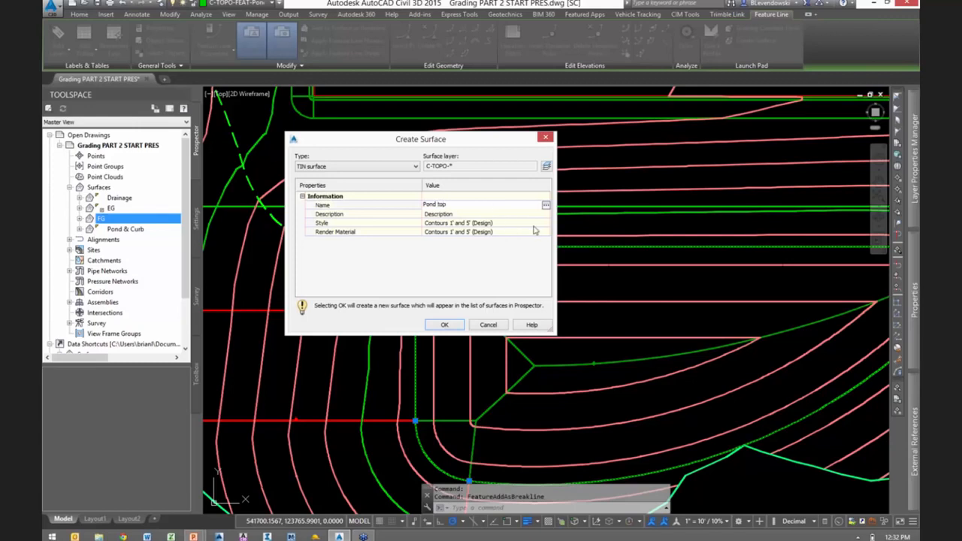
- Give the Pond top surface the Contours and Triangles style and create it
left_click(526, 224)
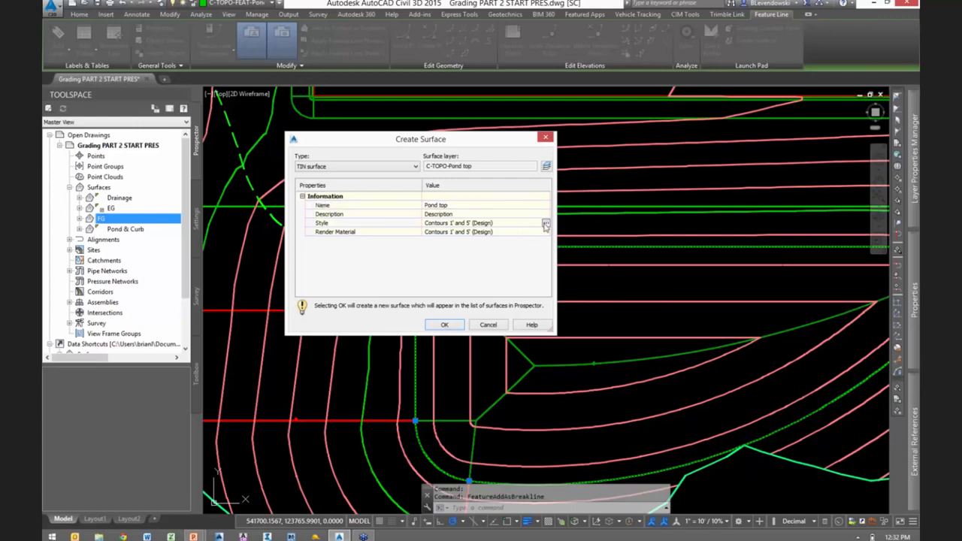
left_click(546, 224)
left_click(438, 162)
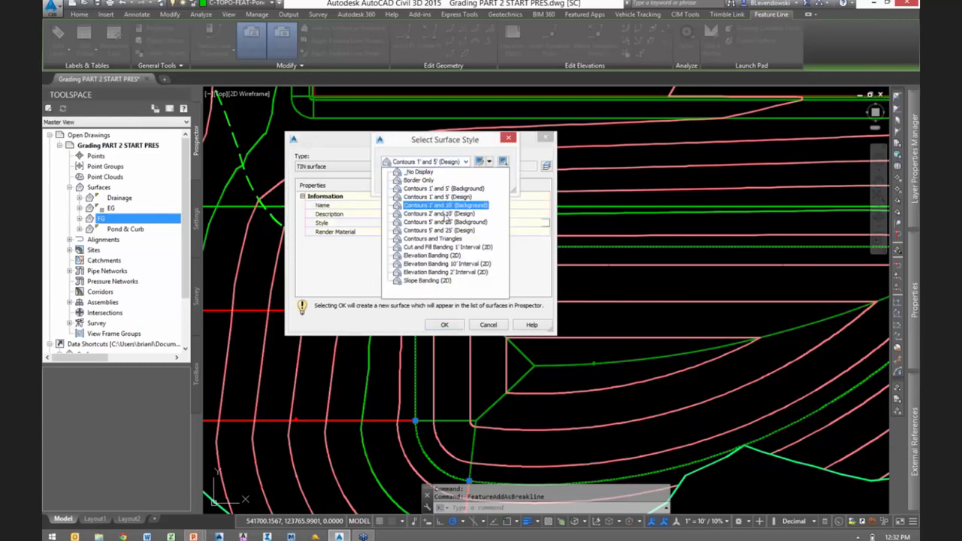
left_click(433, 238)
left_click(400, 183)
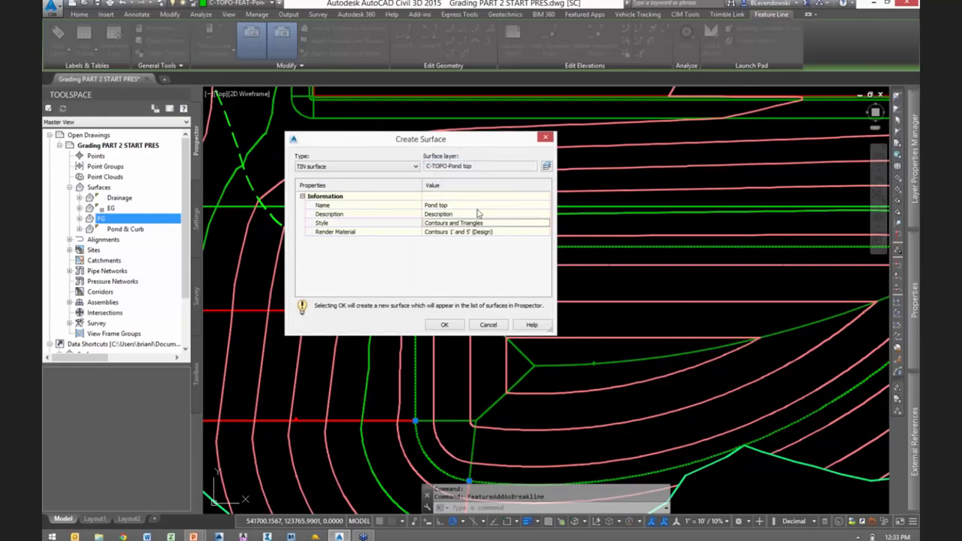
left_click(442, 324)
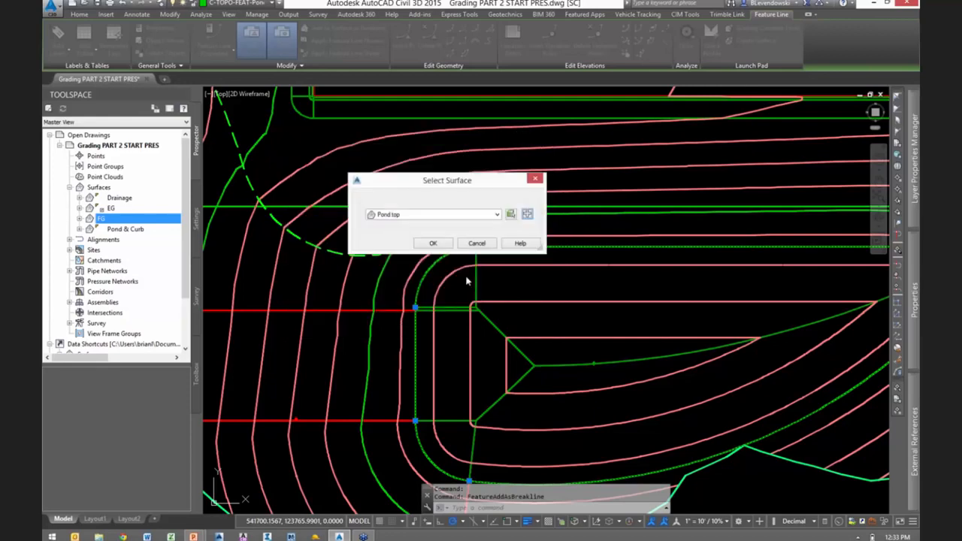
- Add the pond feature line to the Pond top surface as a standard breakline with a 5' supplementing distance
left_click(434, 244)
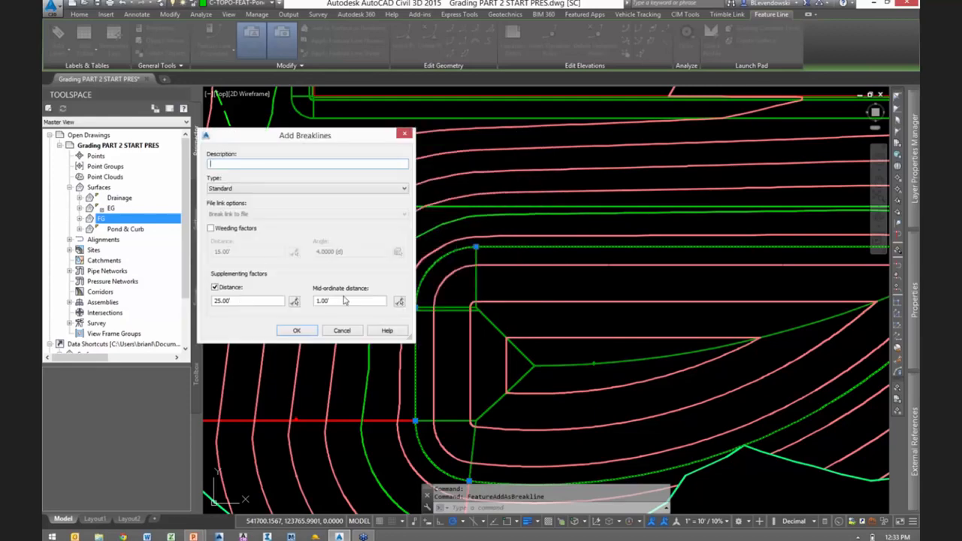
double_click(340, 301)
left_click(240, 300)
type("5")
left_click(296, 332)
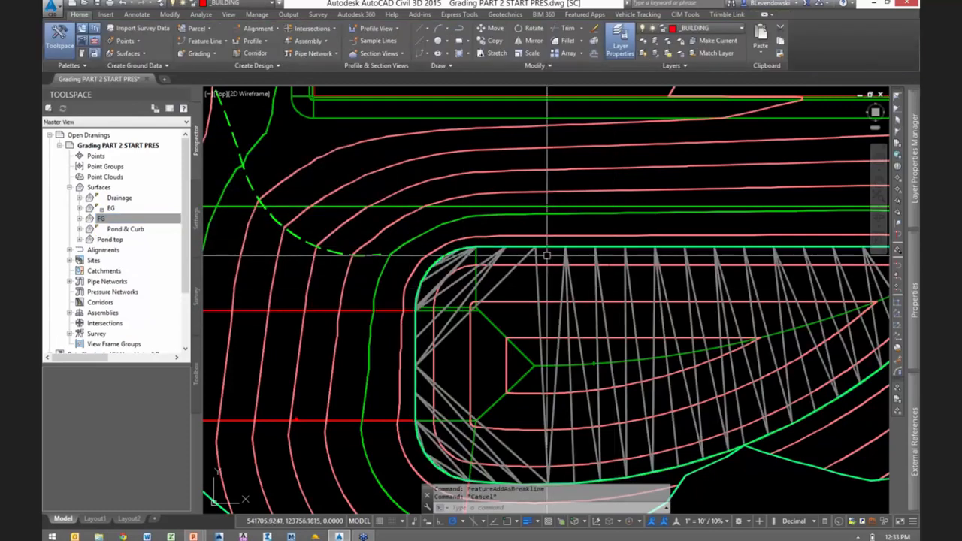
- Open the Pond top surface in the Object Viewer to examine it in 3D
left_click(575, 280)
right_click(573, 281)
left_click(606, 424)
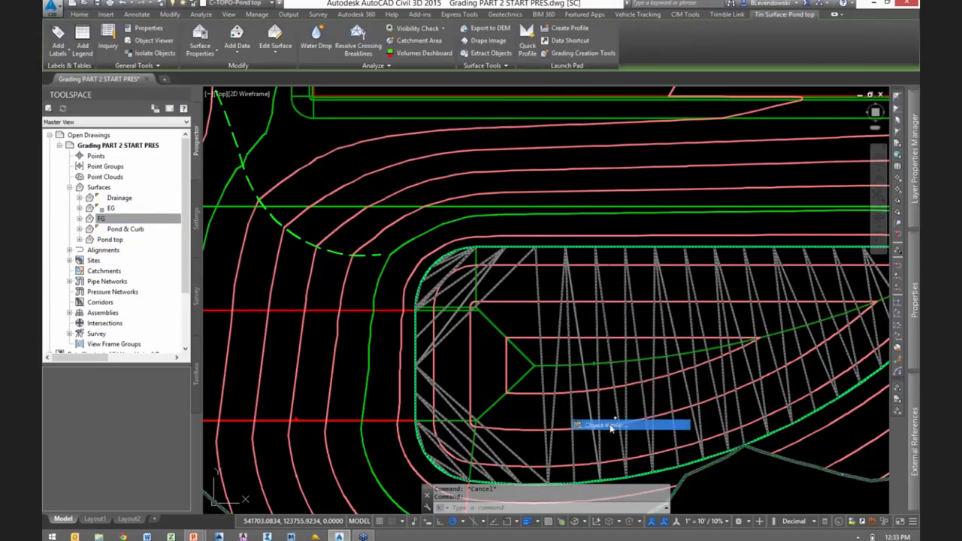
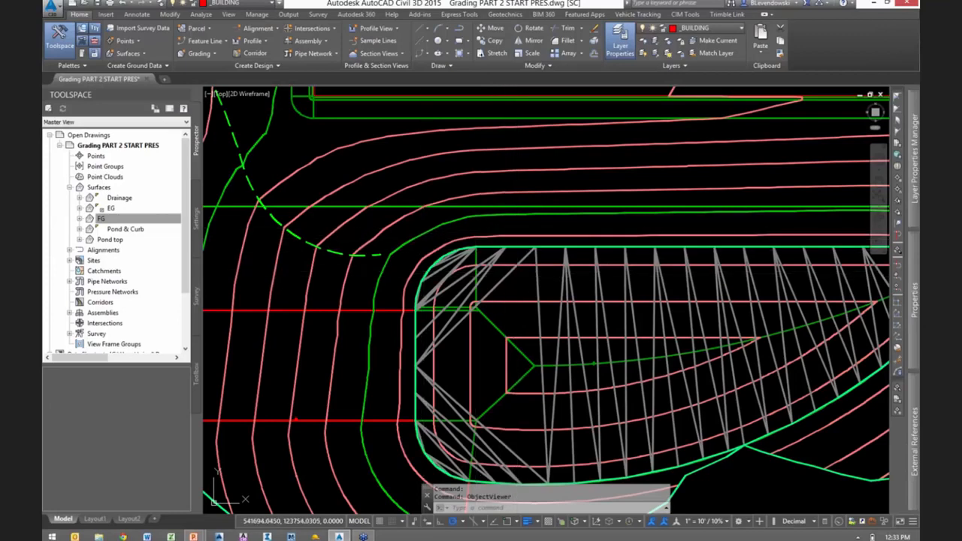
- Start a new TIN volume surface named Pond Volume from the Volumes Dashboard
left_click(200, 15)
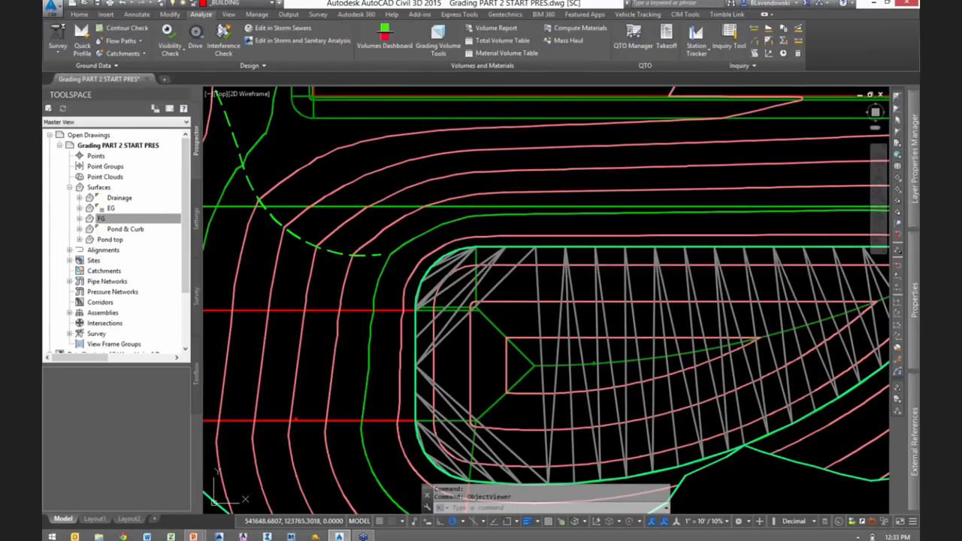
left_click(387, 43)
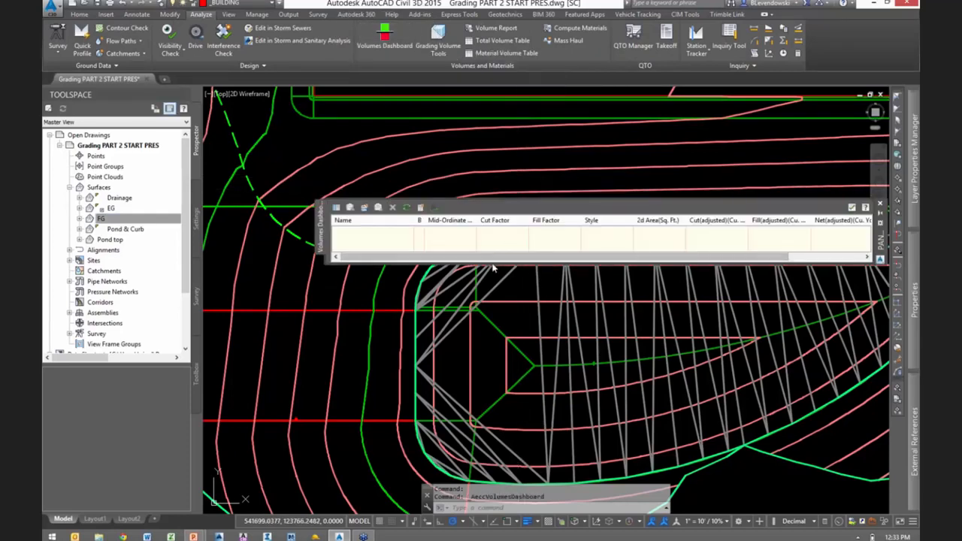
left_click_drag(491, 261, 477, 289)
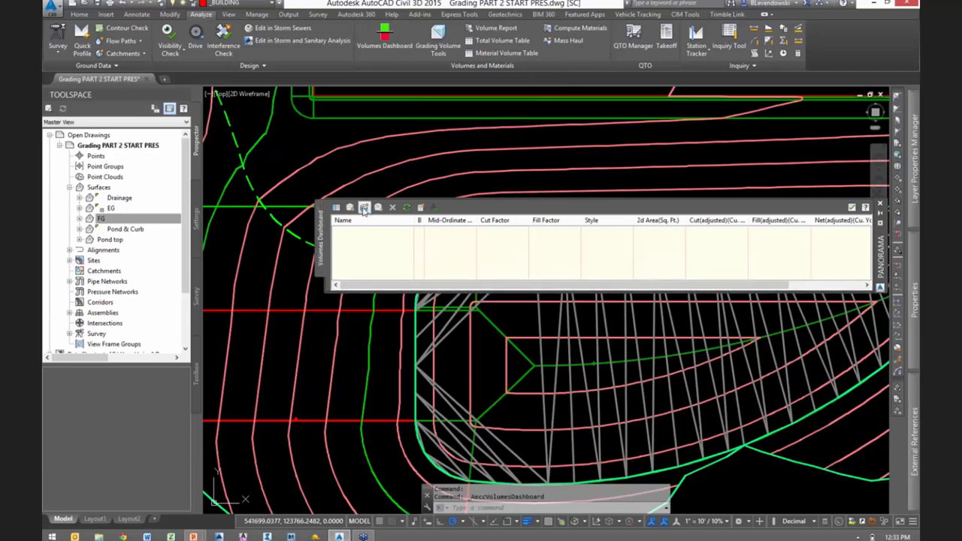
left_click(364, 208)
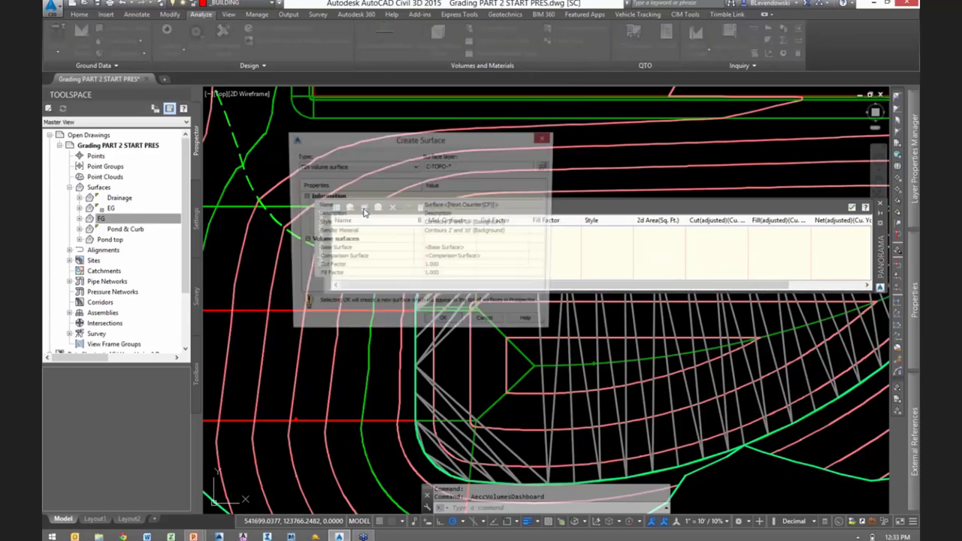
left_click(491, 205)
type("Pond Volume")
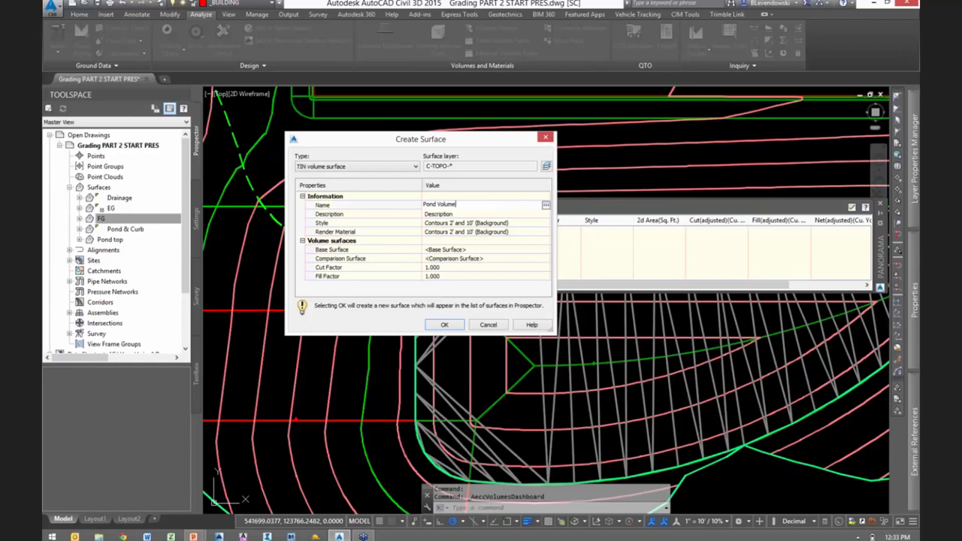
- Set the style of the Pond Volume surface to _No Display
left_click(530, 224)
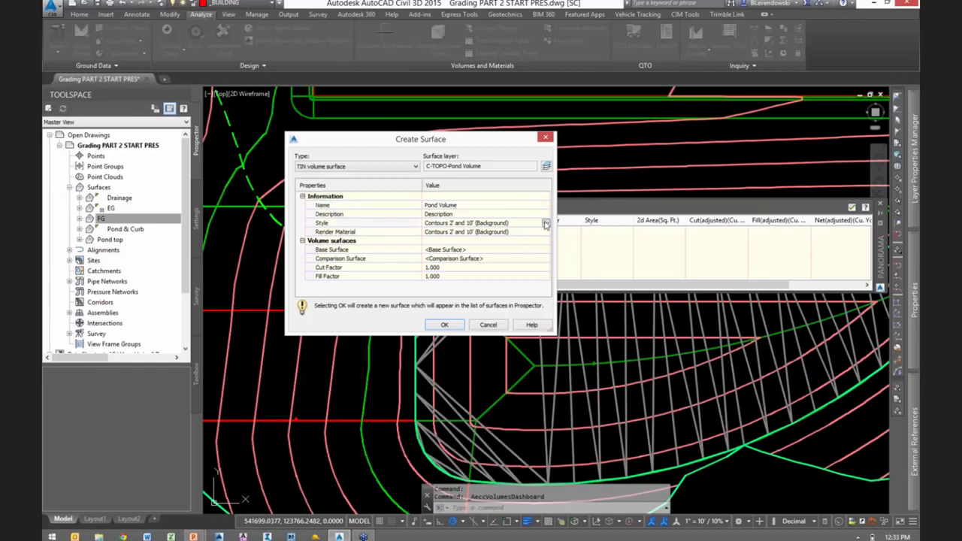
left_click(546, 224)
left_click(465, 162)
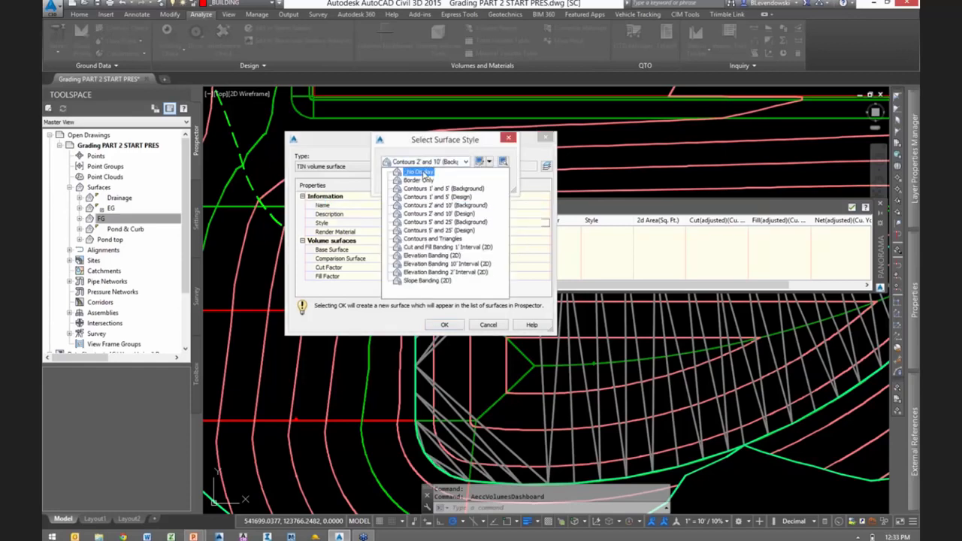
left_click(424, 171)
left_click(400, 182)
- Create the volume surface with Pond & Curb as its base surface and Pond top as its comparison surface
left_click(543, 251)
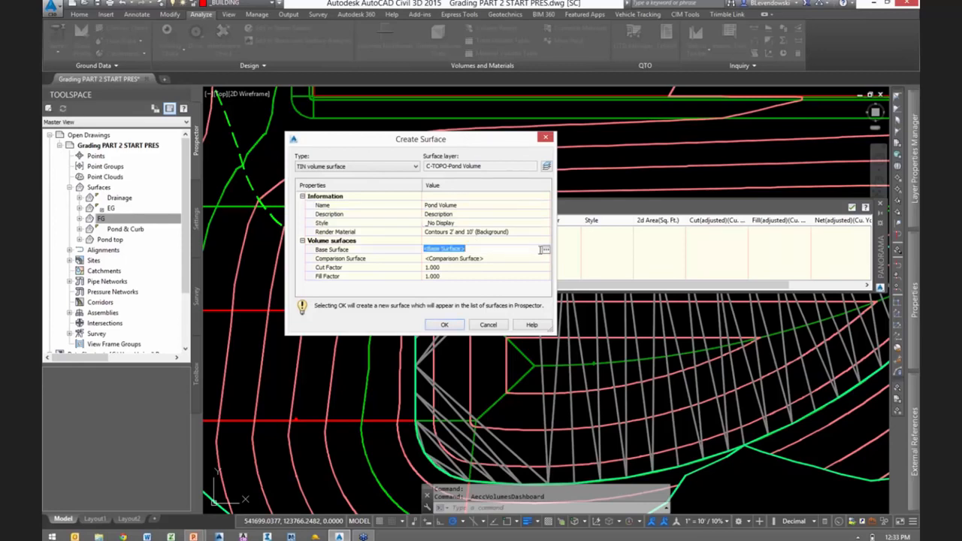
left_click(546, 251)
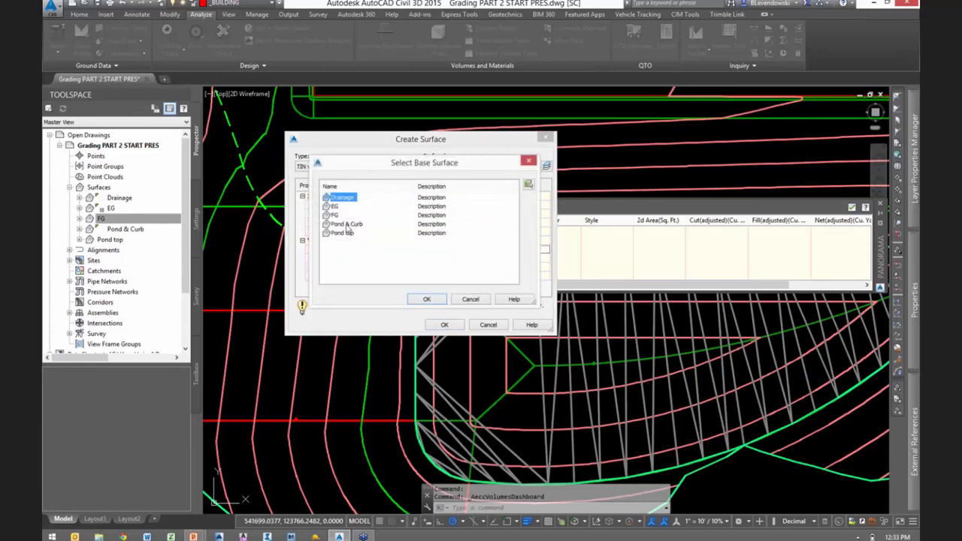
left_click(347, 224)
left_click(426, 300)
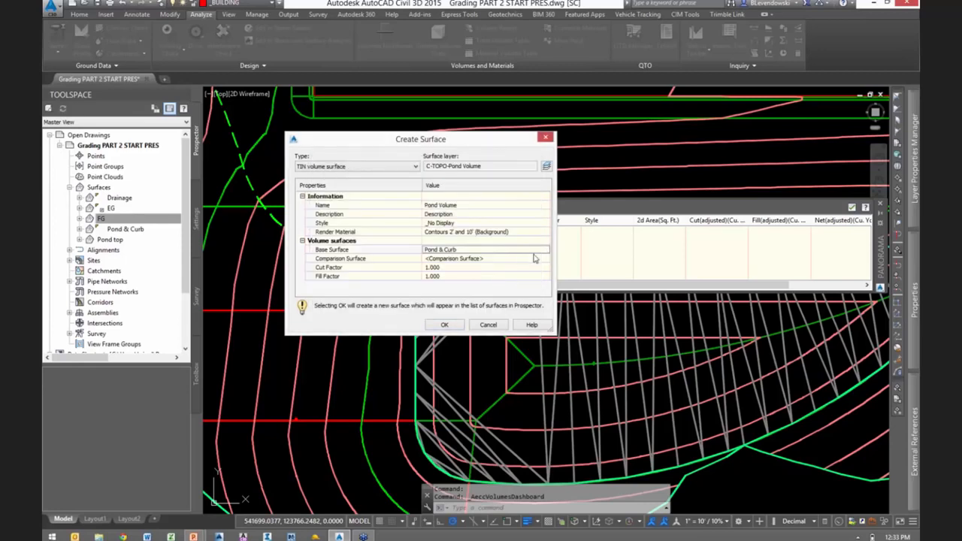
left_click(535, 259)
left_click(545, 258)
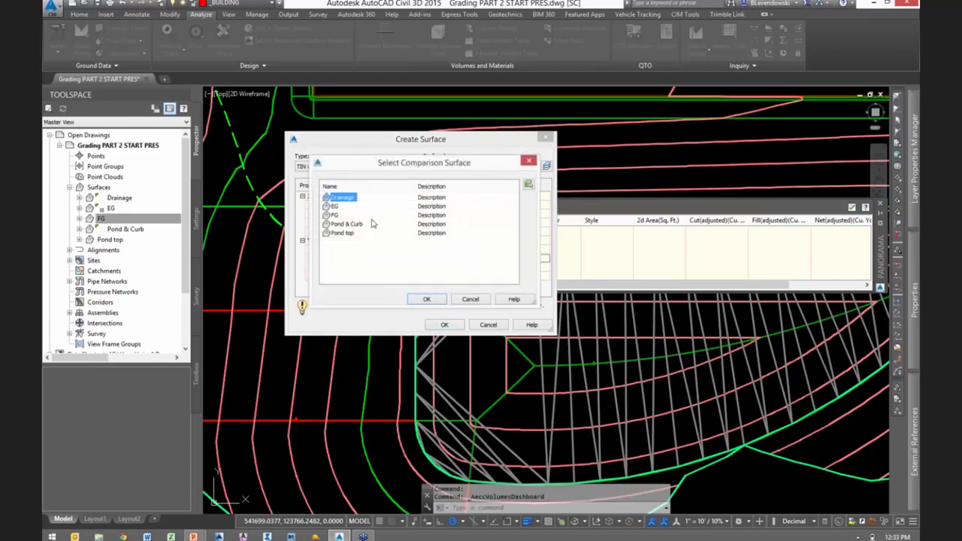
left_click(343, 233)
left_click(426, 299)
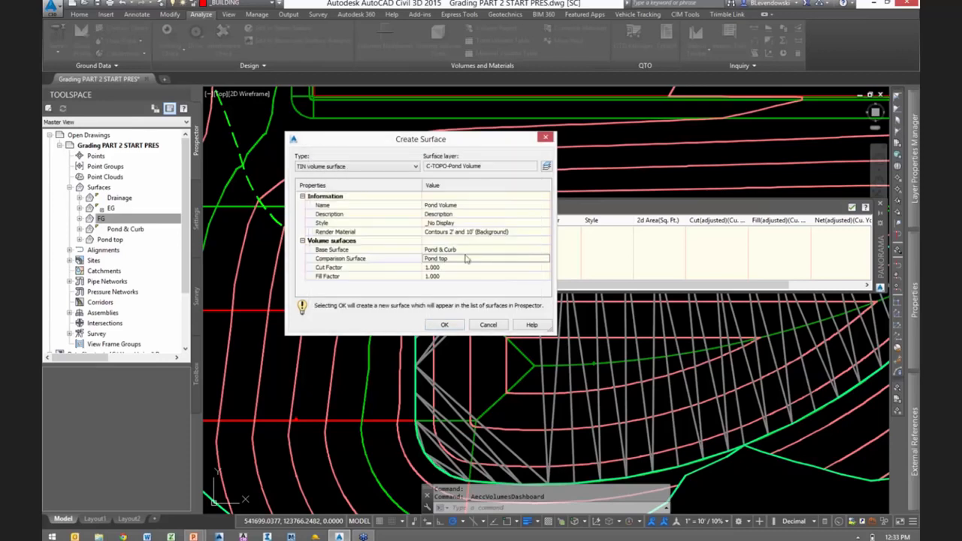
left_click(459, 325)
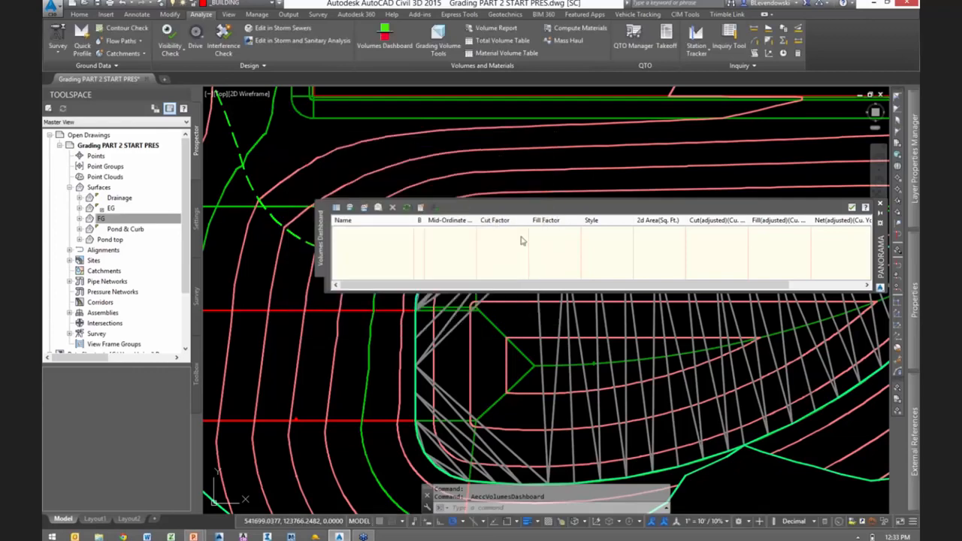
- Examine the cut, fill and net volumes of the Pond Volume surface, and close the Volumes Dashboard
left_click_drag(512, 286, 698, 276)
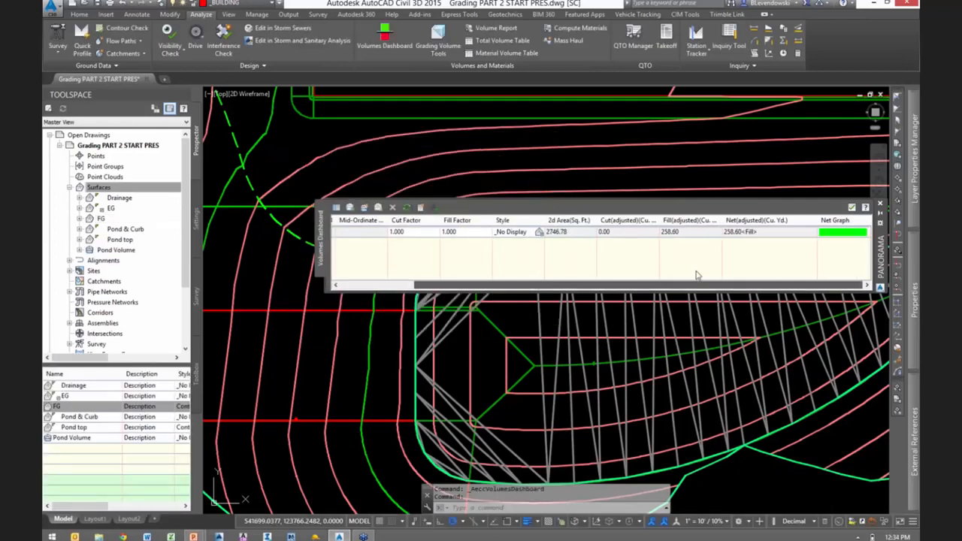
mouse_move(686, 238)
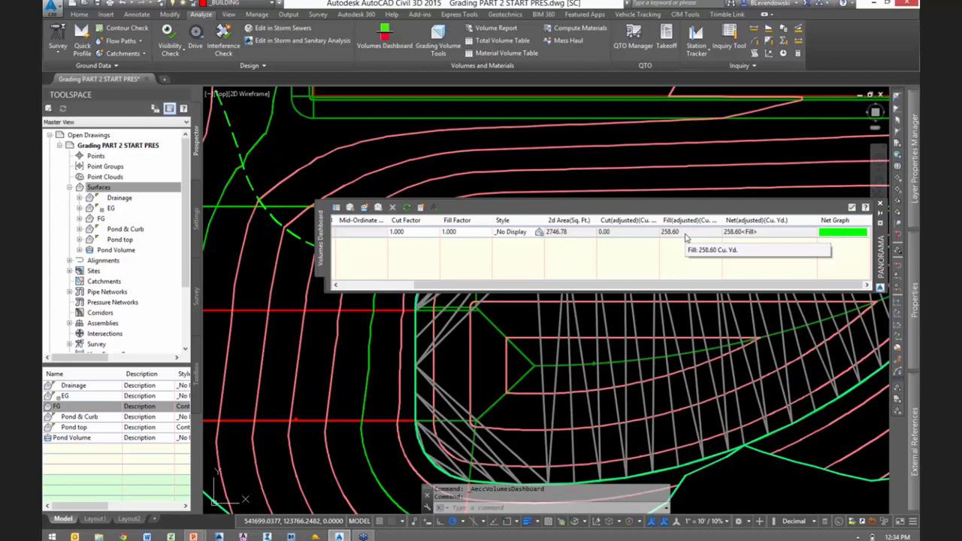
left_click(852, 207)
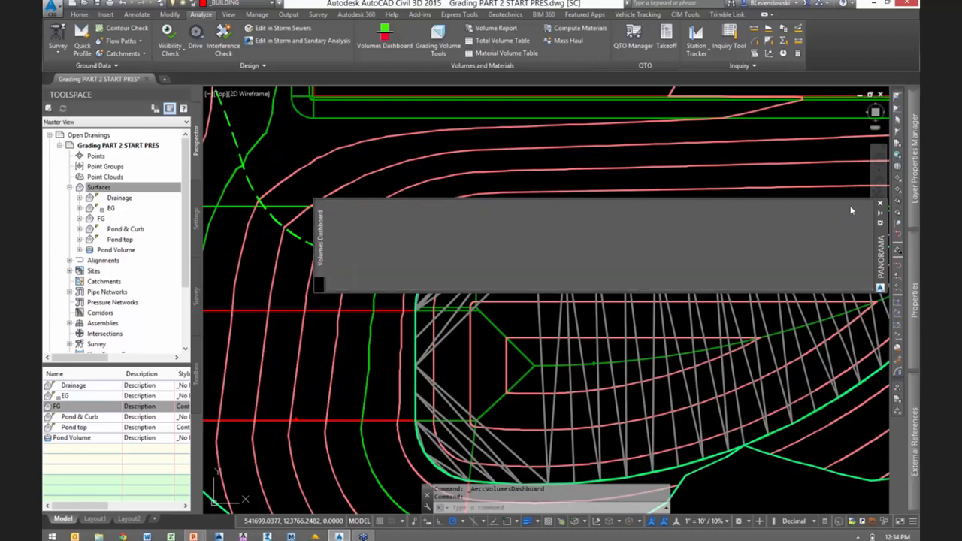
- Examine the parking lot curb by selecting all feature lines similar to the island's outer curb line, and clear the selection
scroll(459, 259, "up", 6)
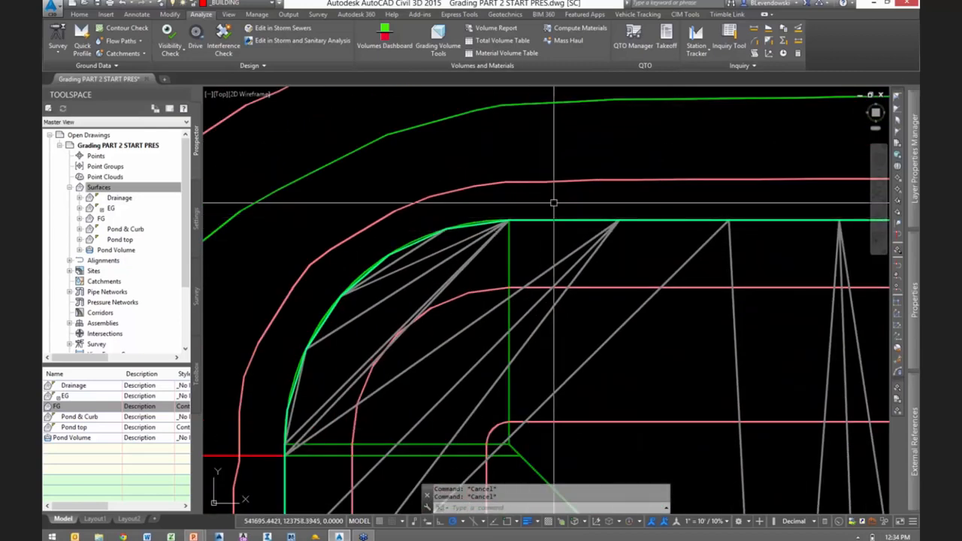
mouse_move(554, 203)
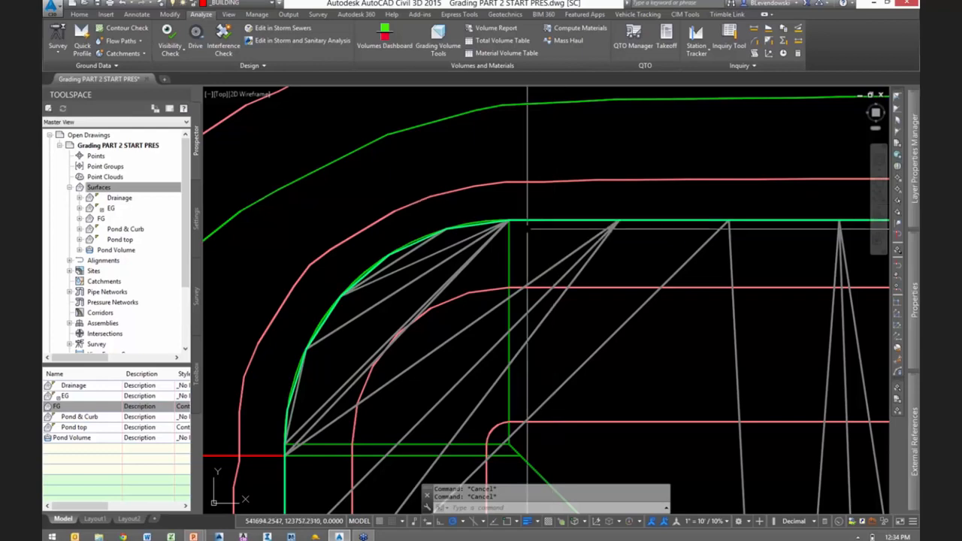
scroll(462, 378, "down", 5)
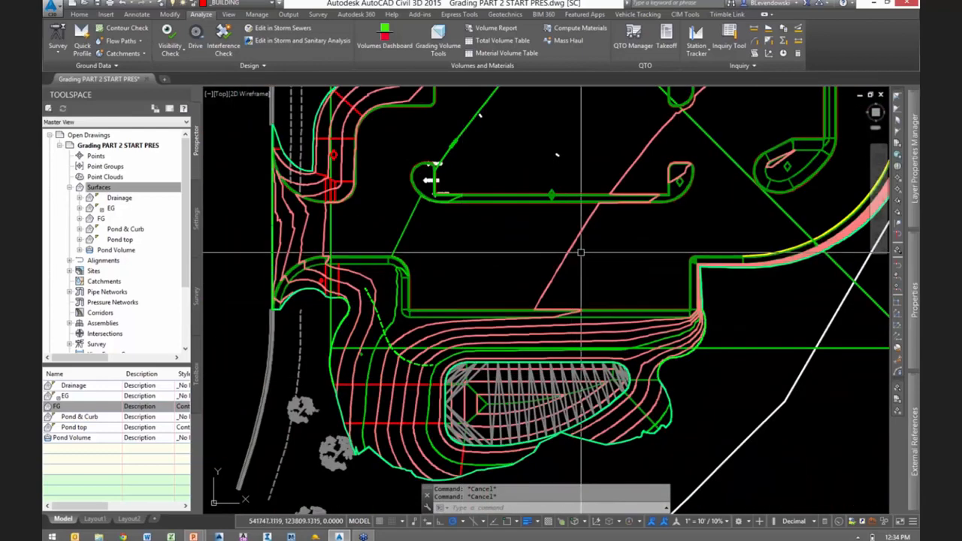
middle_click_drag(576, 261, 440, 344)
scroll(441, 345, "down", 1)
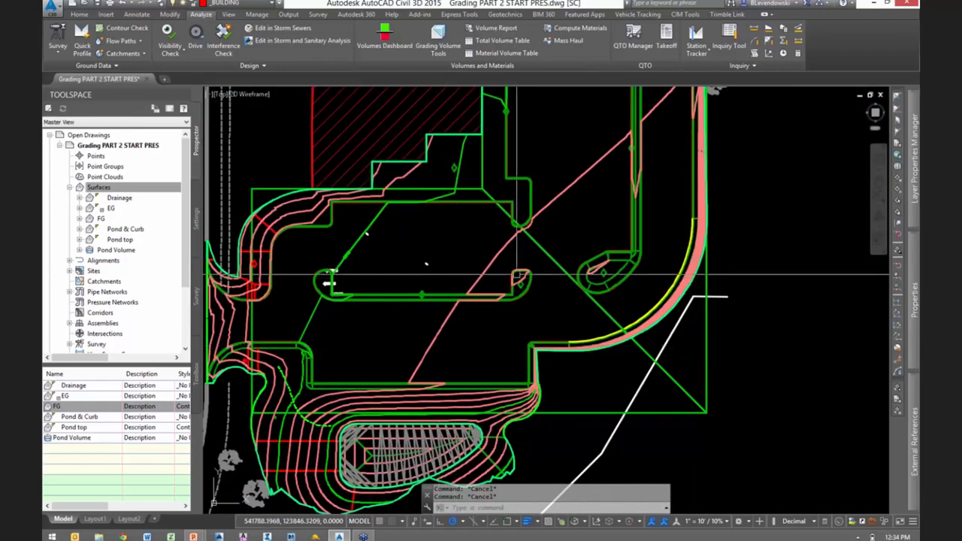
scroll(519, 271, "up", 7)
scroll(548, 248, "up", 4)
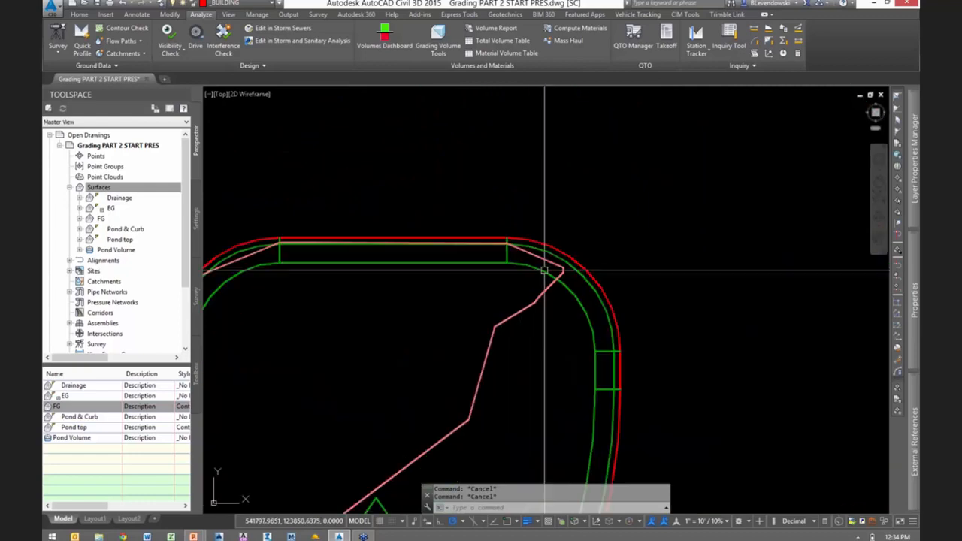
left_click(548, 240)
scroll(586, 267, "down", 10)
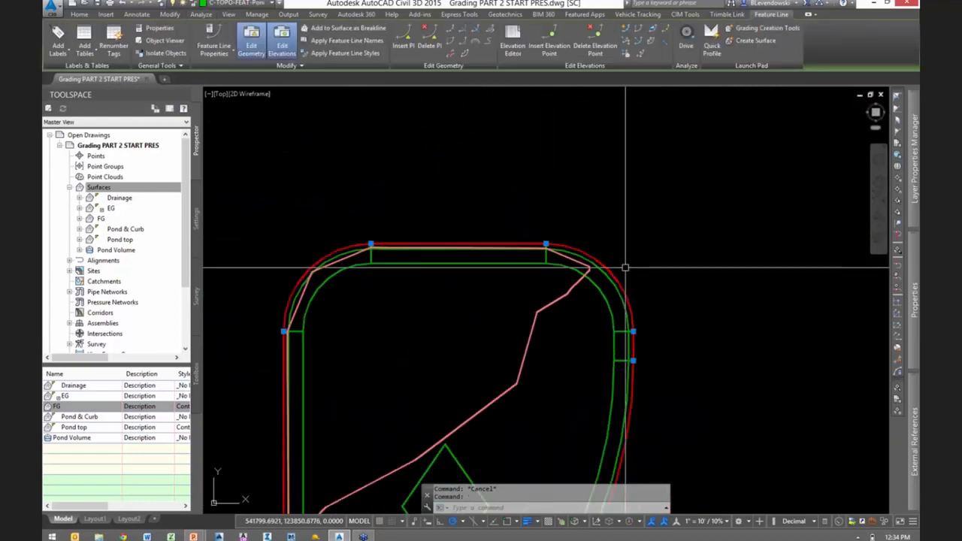
scroll(650, 298, "down", 5)
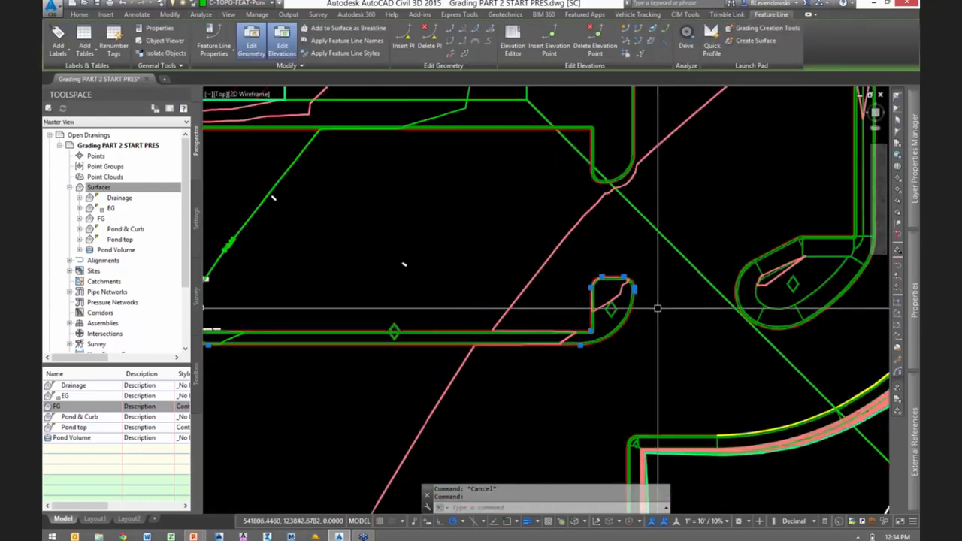
right_click(686, 230)
left_click(727, 480)
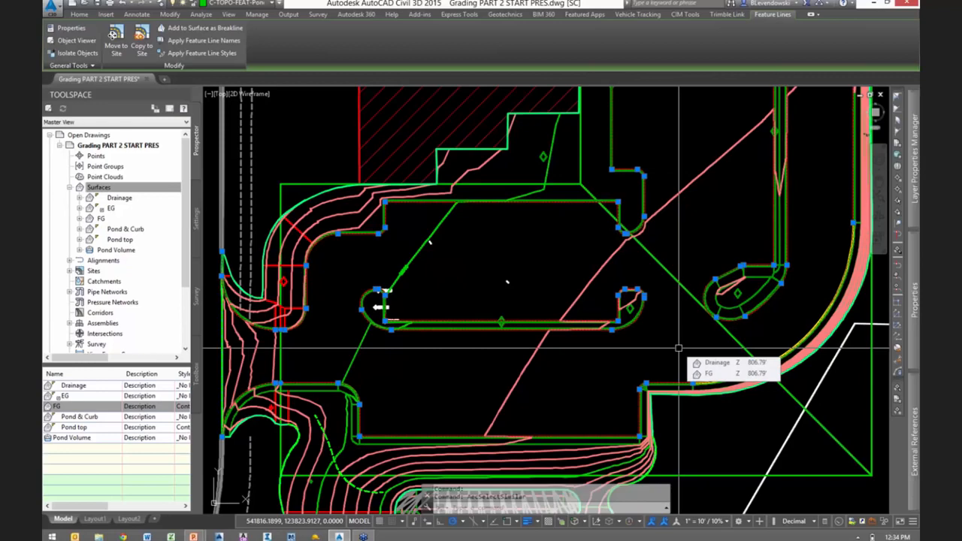
scroll(643, 245, "up", 1)
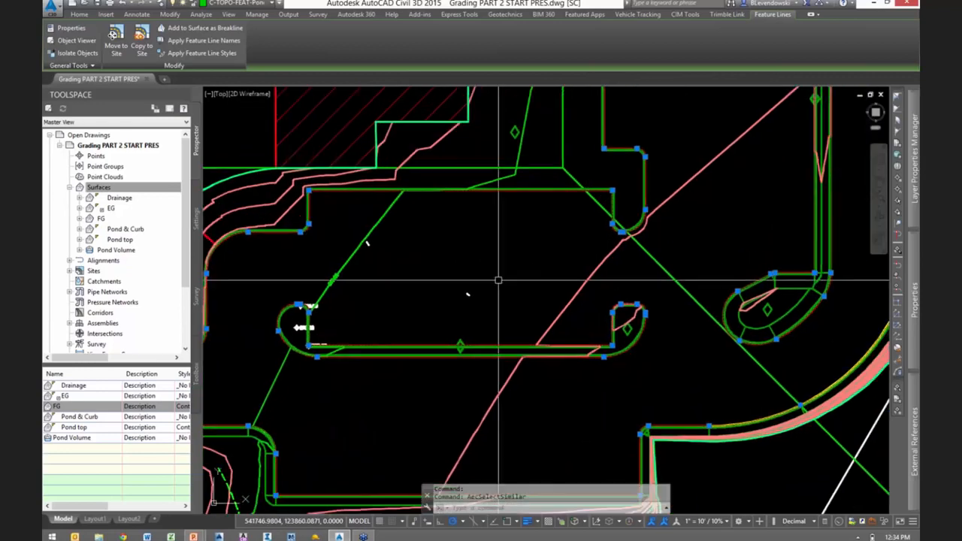
scroll(498, 279, "down", 1)
key("Escape")
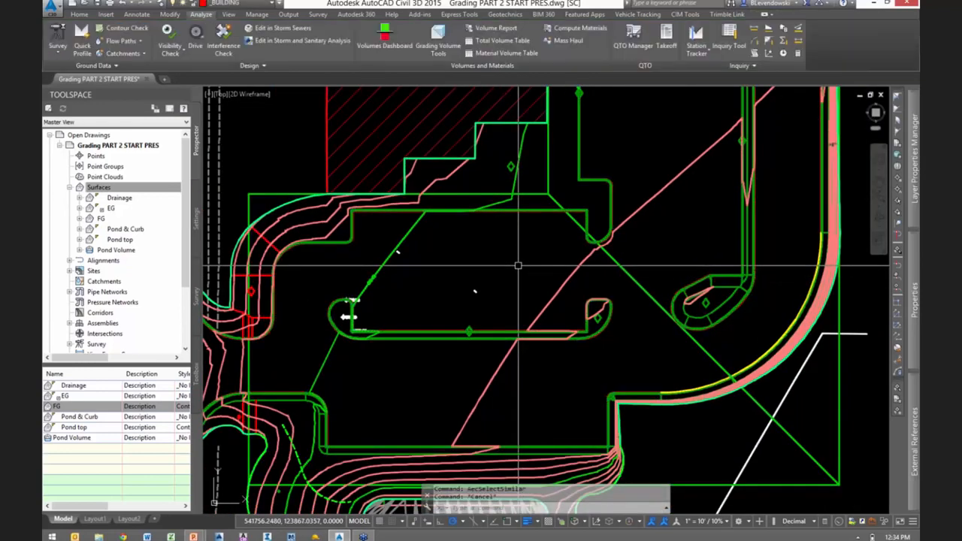
- Open the QTO Manager and move its palette clear of the parking lot islands
type("qt")
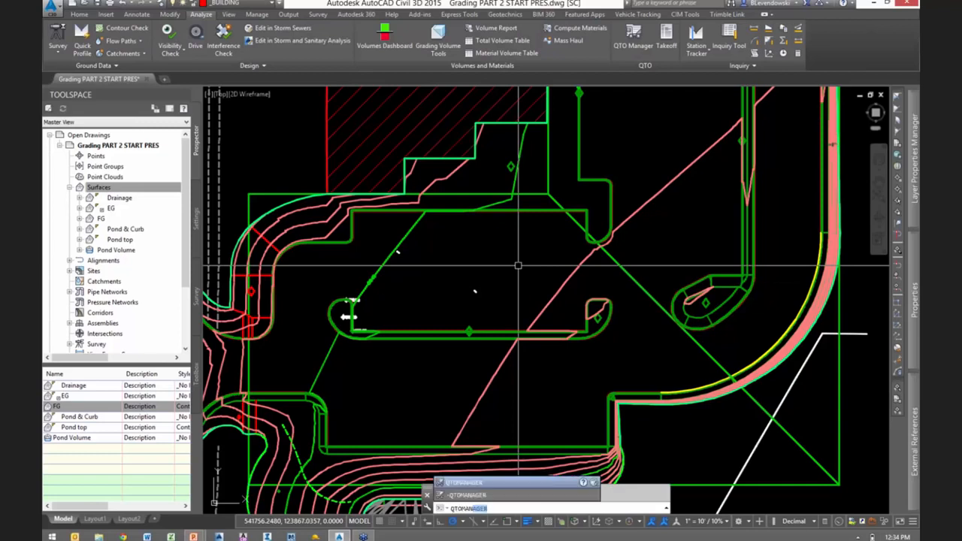
type("oman")
key("Return")
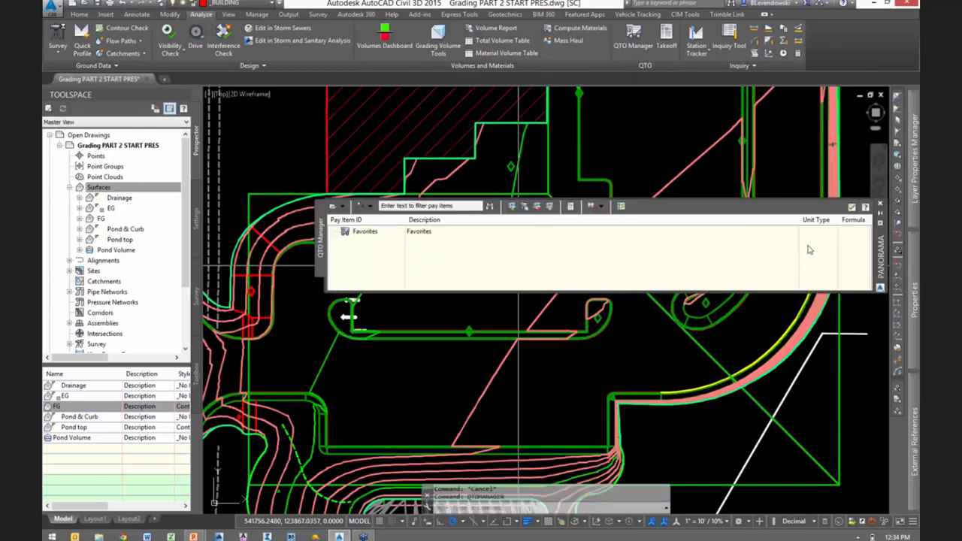
left_click_drag(881, 255, 857, 145)
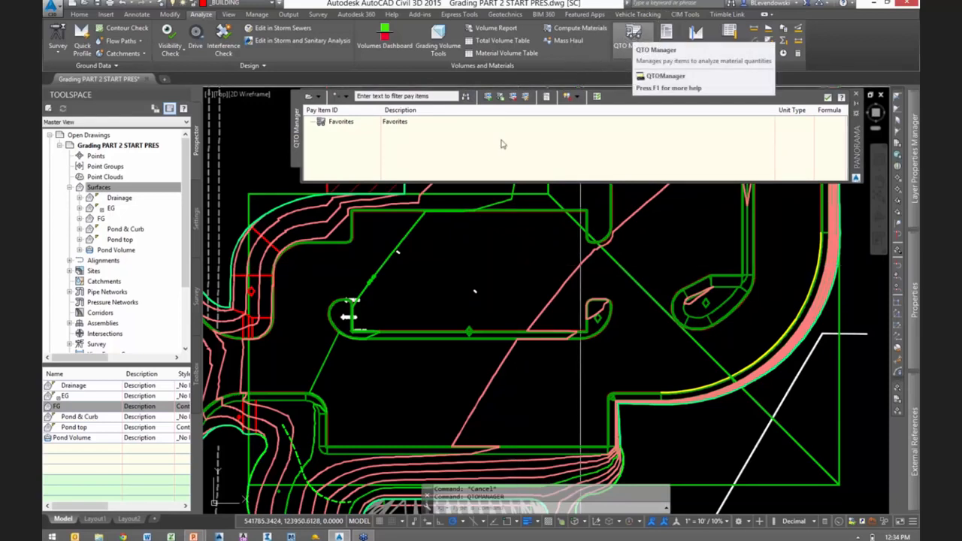
- Load the CSV pay item file Getting Started.csv into the QTO Manager
left_click(319, 97)
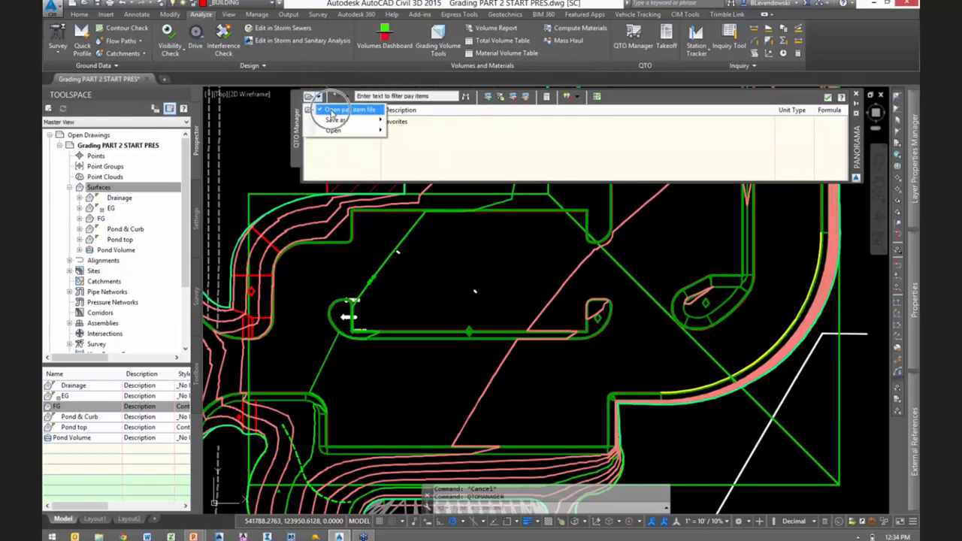
left_click(332, 112)
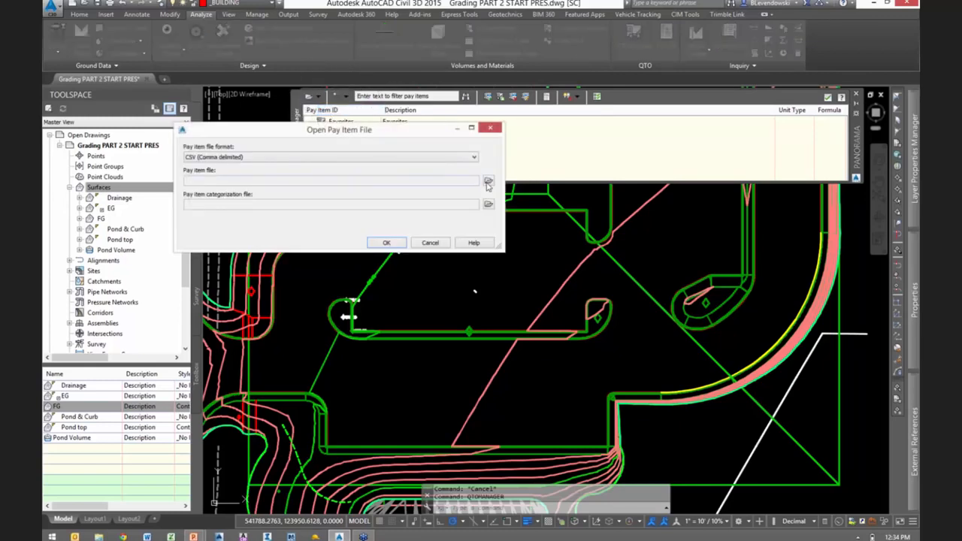
left_click(488, 183)
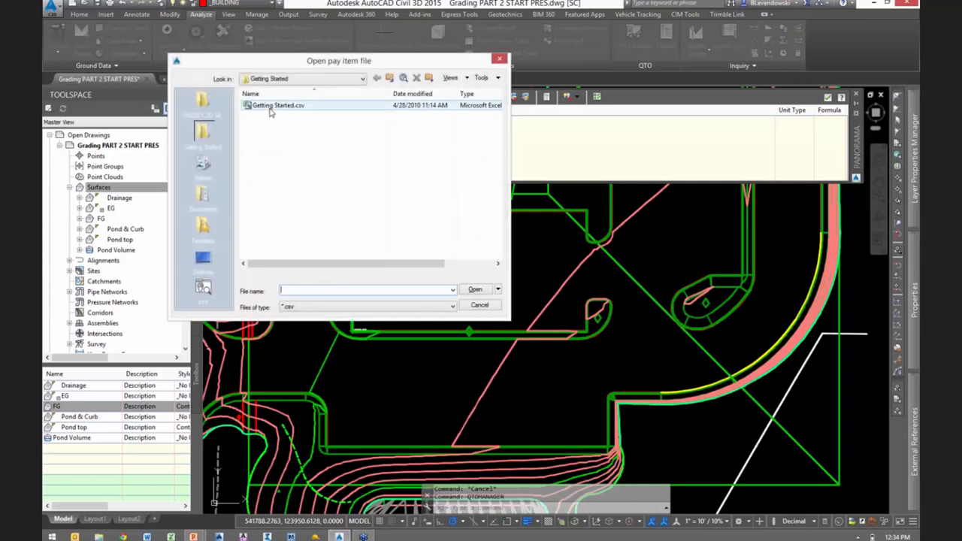
left_click(323, 79)
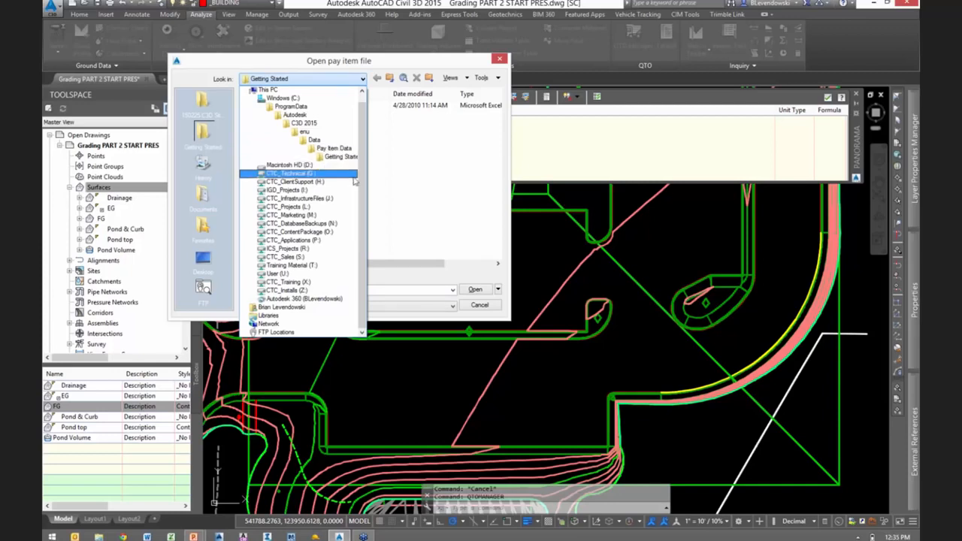
left_click(335, 156)
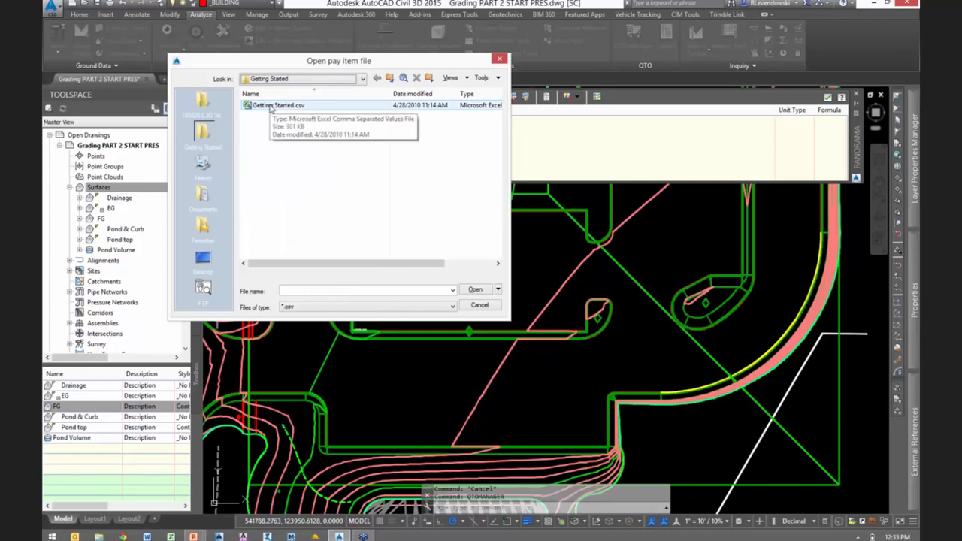
double_click(272, 106)
left_click(387, 242)
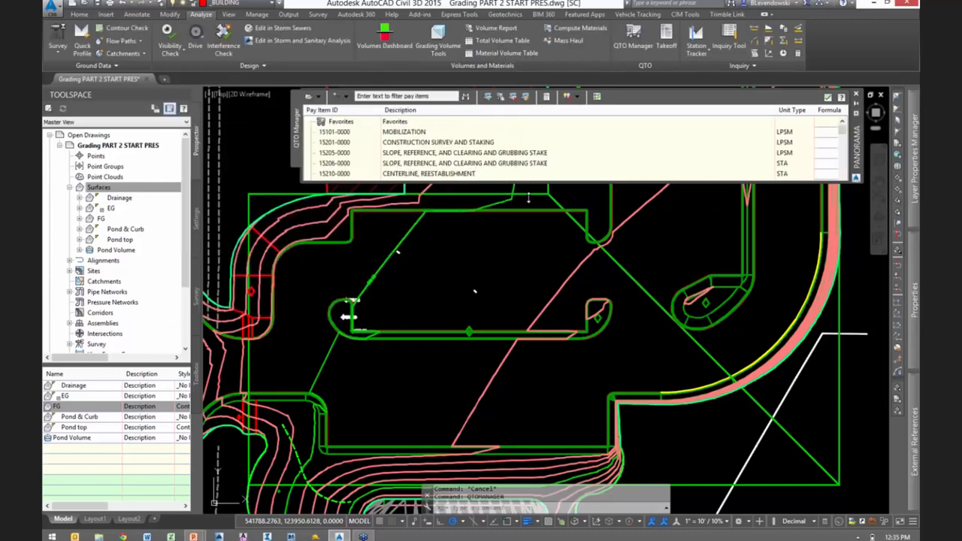
- Enlarge the QTO Manager palette, filter the pay items by "curb" and select CURB, CONCRETE (60901-0000)
left_click_drag(528, 198, 516, 250)
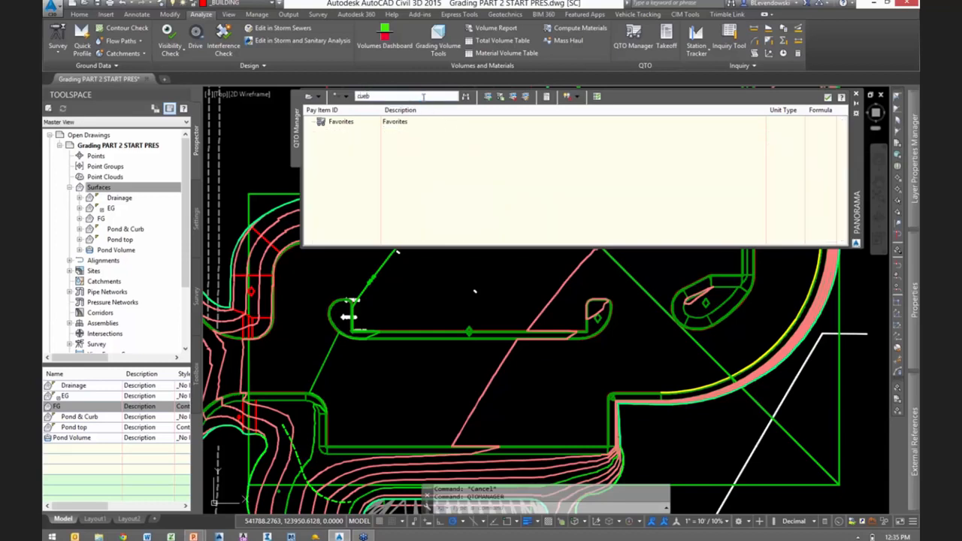
type("b")
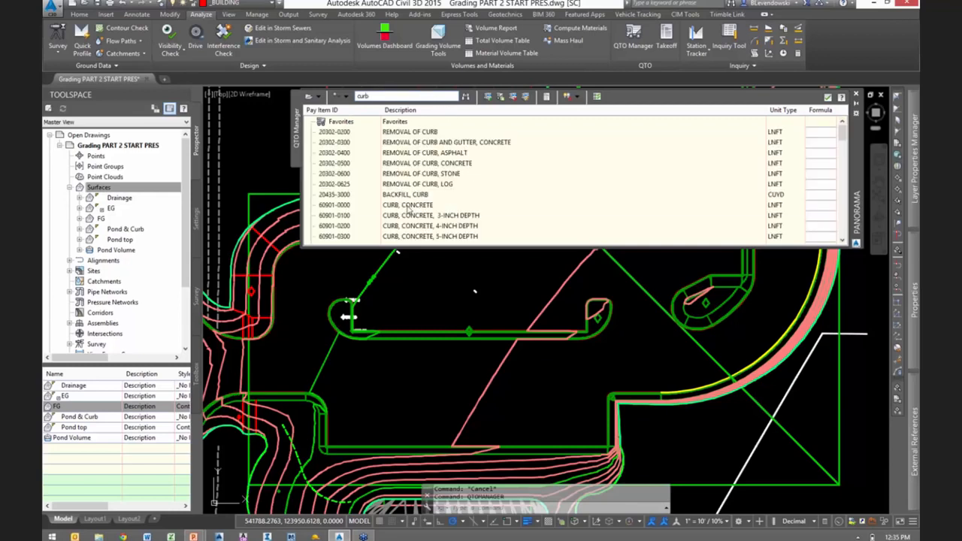
left_click(408, 206)
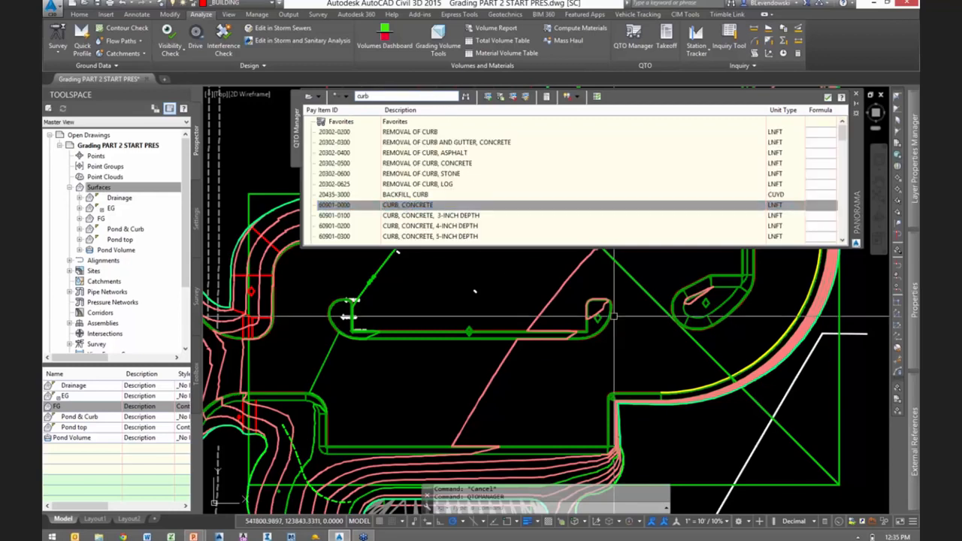
- Select the outer curb feature line of the parking lot island together with all similar feature lines
scroll(615, 293, "up", 7)
scroll(602, 300, "up", 5)
left_click(592, 299)
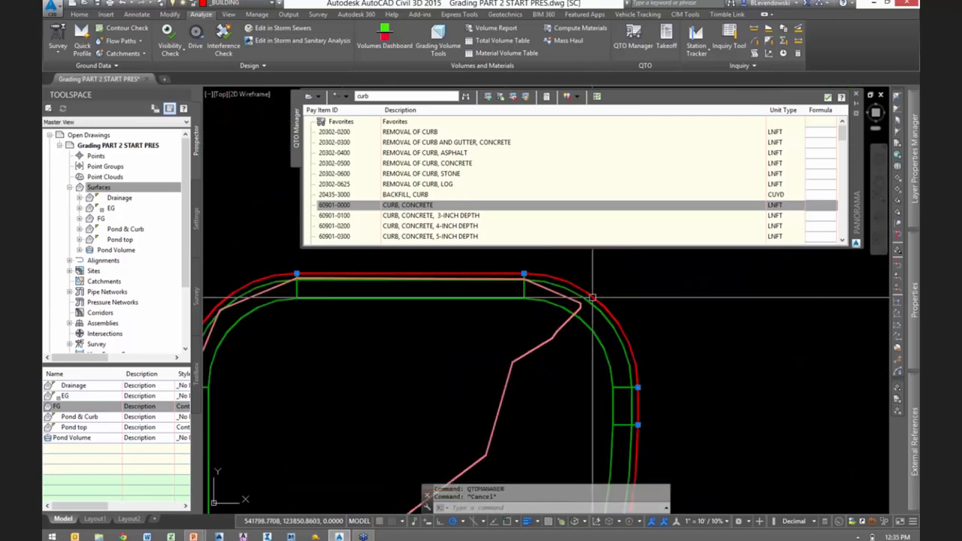
right_click(681, 287)
left_click(722, 286)
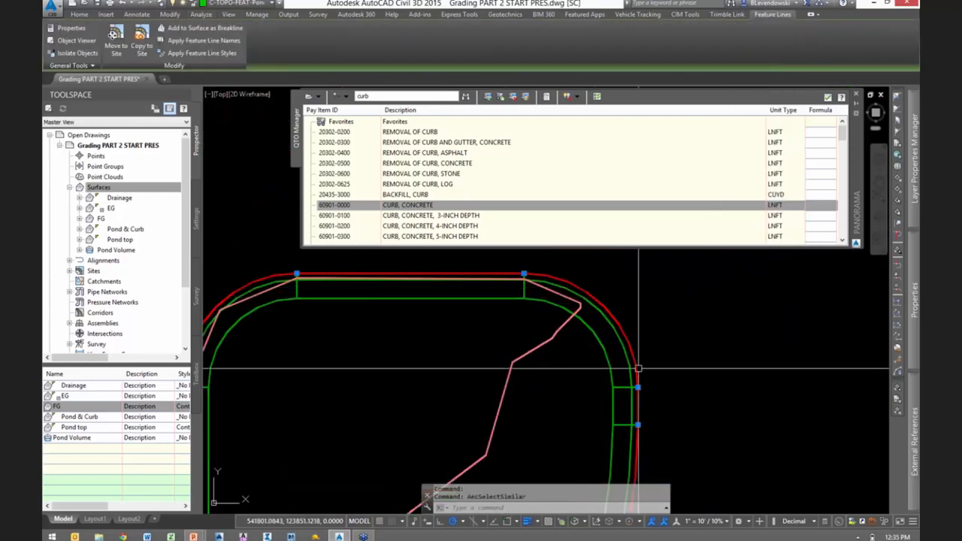
scroll(616, 383, "down", 9)
scroll(317, 352, "down", 2)
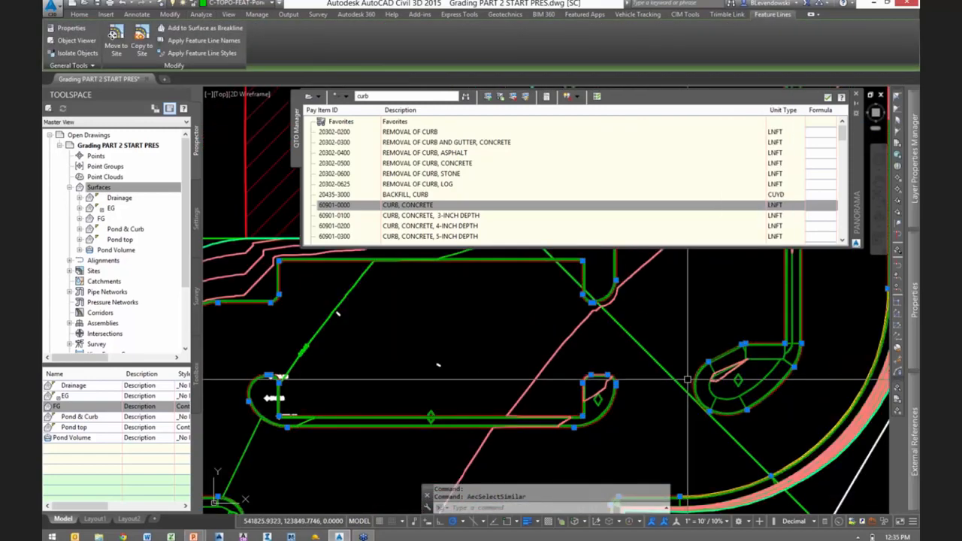
- Assign the pay item 60901-0000 CURB, CONCRETE to the selected curb feature lines
left_click(415, 208)
right_click(415, 208)
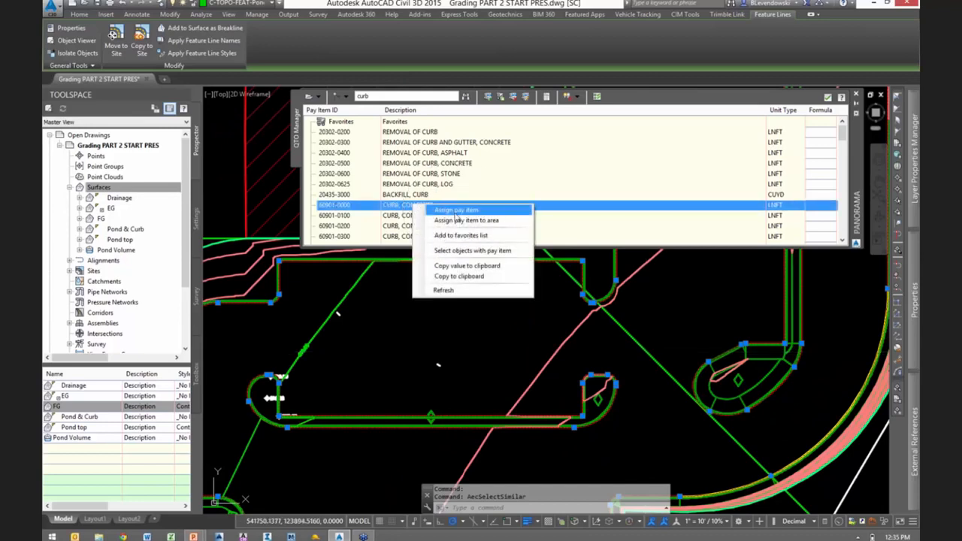
left_click(455, 213)
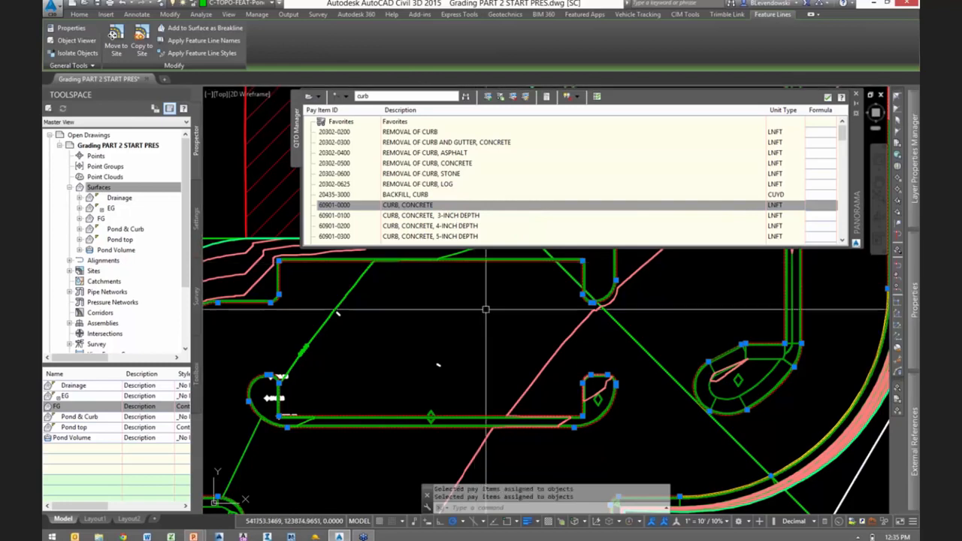
- Clear the selection and check the pay item assigned to the island's outer curb feature line
scroll(625, 386, "up", 3)
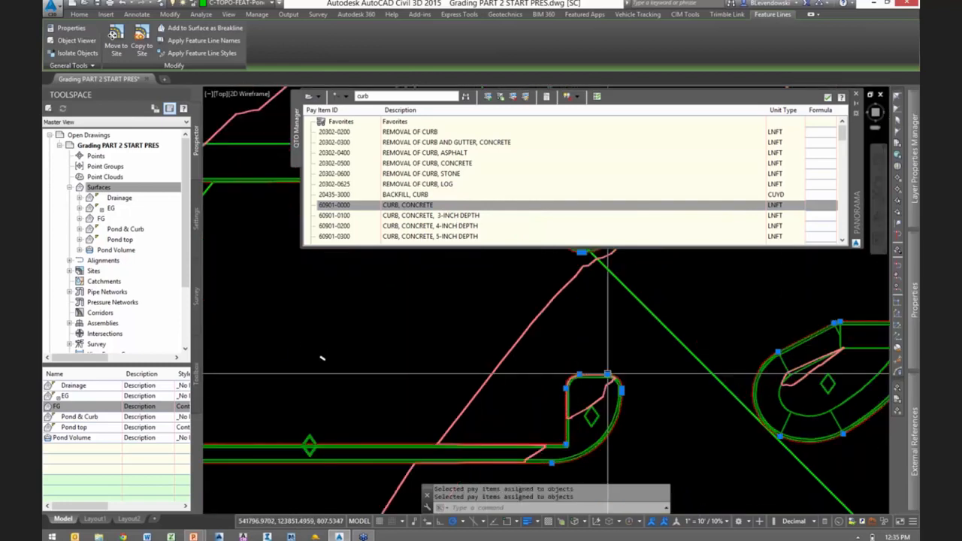
scroll(625, 385, "up", 2)
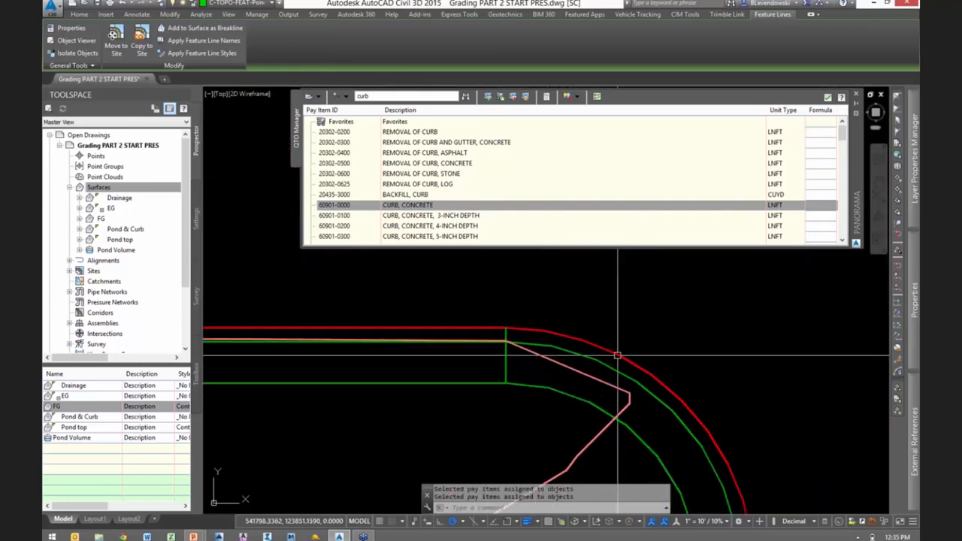
key("Escape")
mouse_move(617, 355)
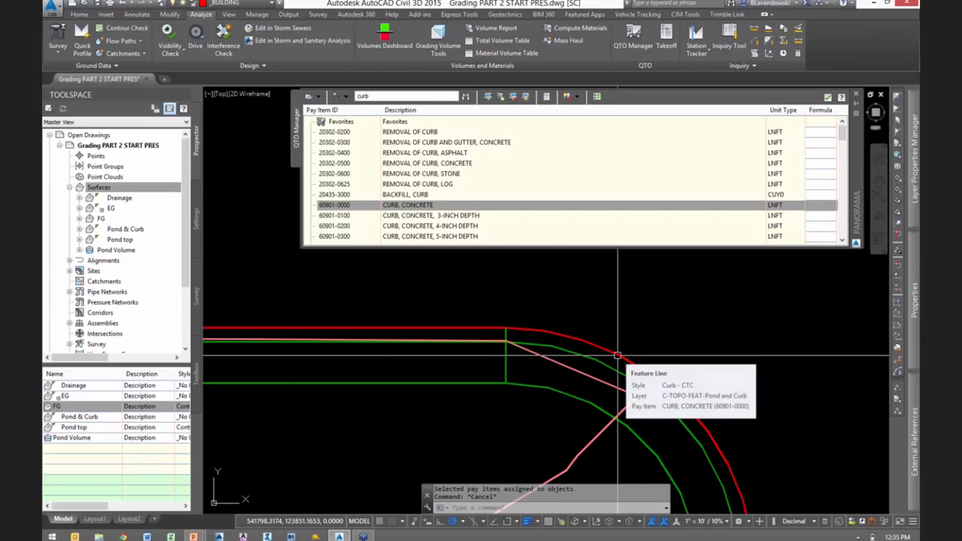
scroll(618, 355, "down", 4)
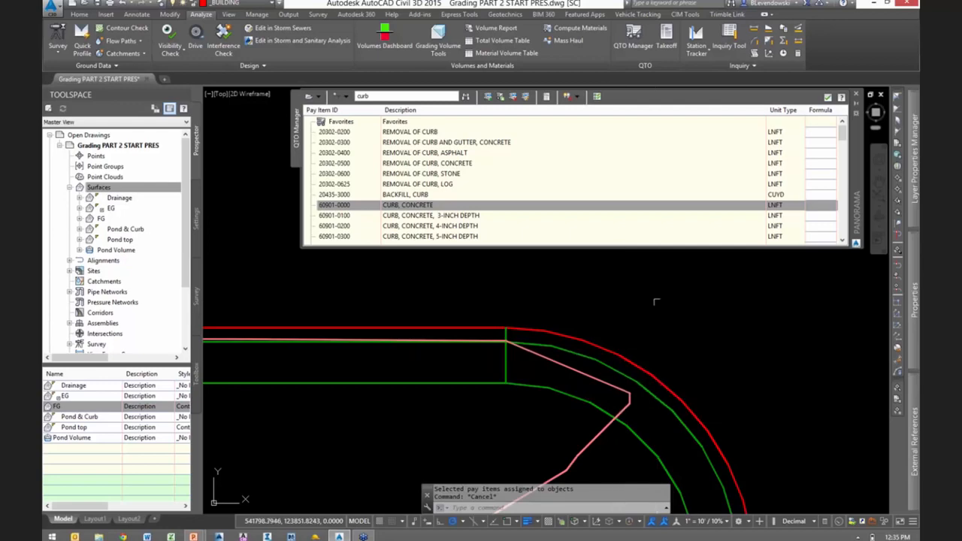
key("Escape")
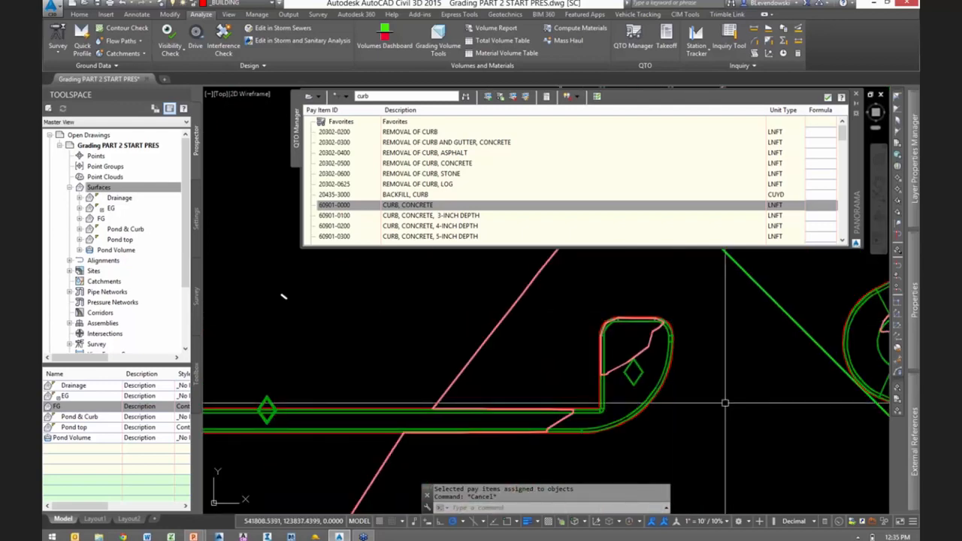
scroll(646, 342, "down", 4)
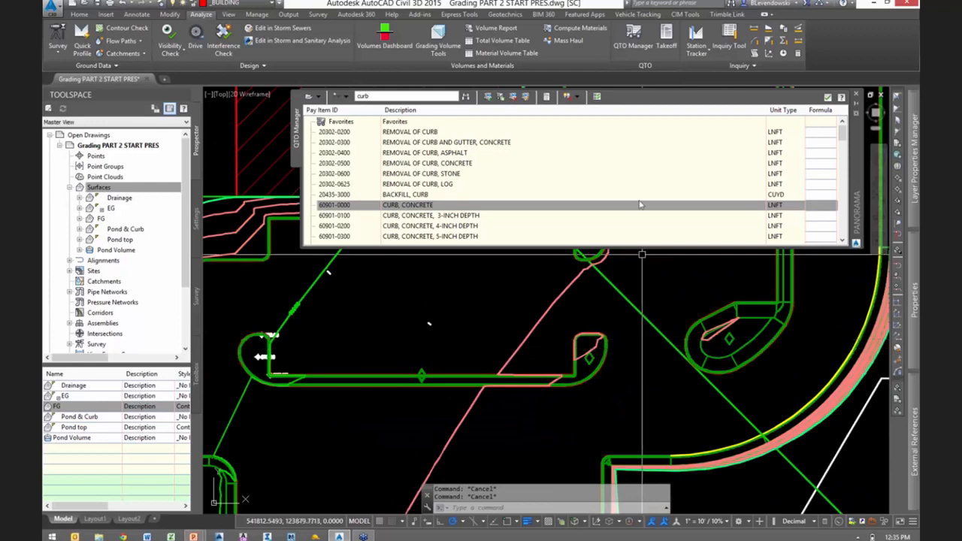
- Highlight the objects with pay items in the drawing, and clear the highlight
left_click(575, 97)
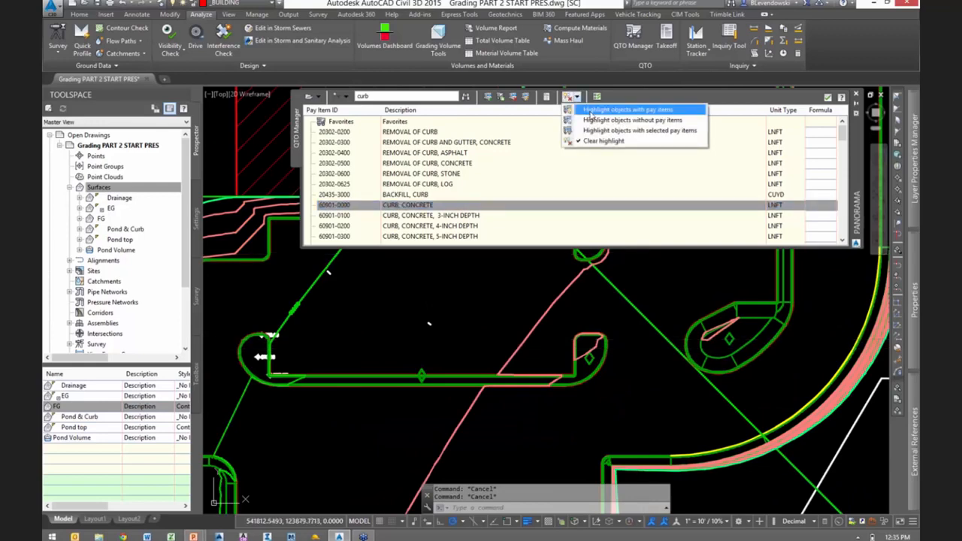
left_click(591, 111)
left_click(591, 111)
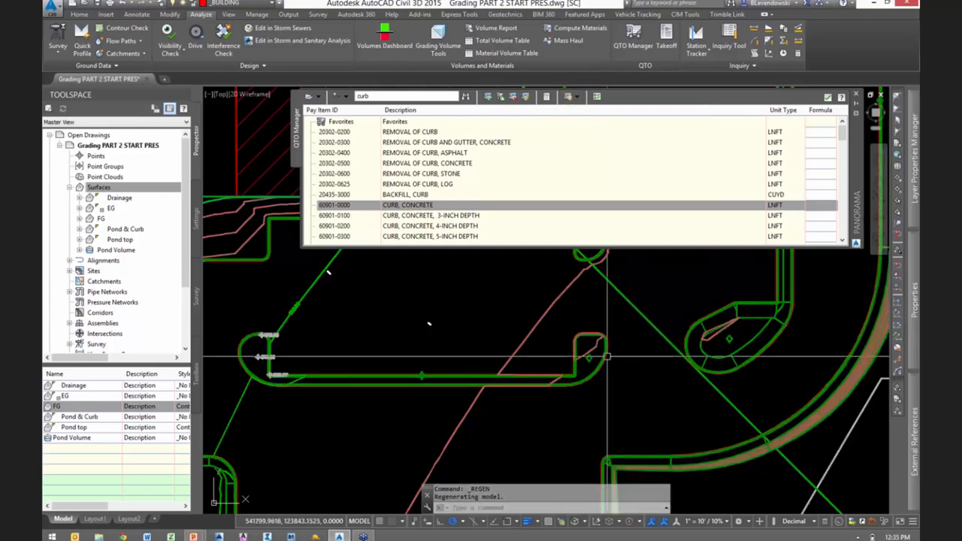
left_click(576, 101)
left_click(601, 141)
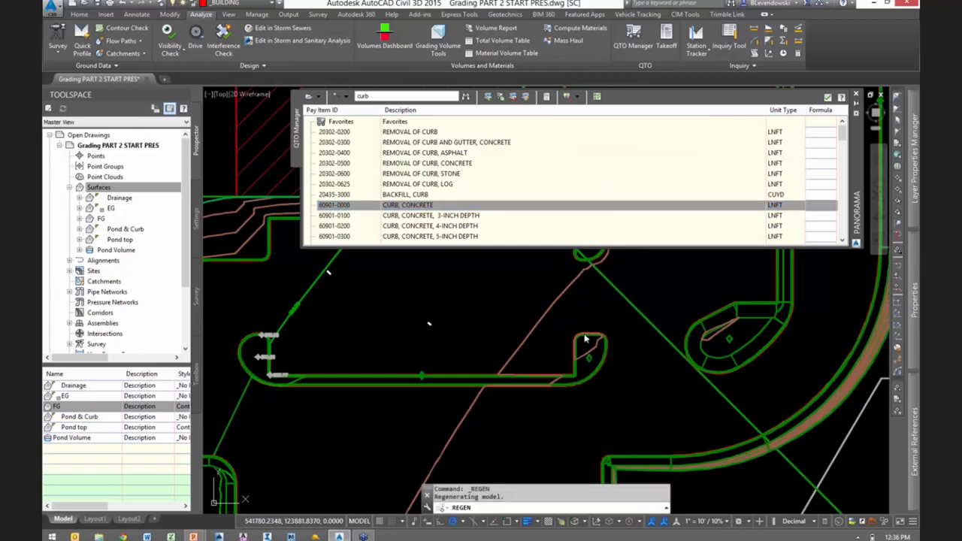
key("Escape")
key("Escape")
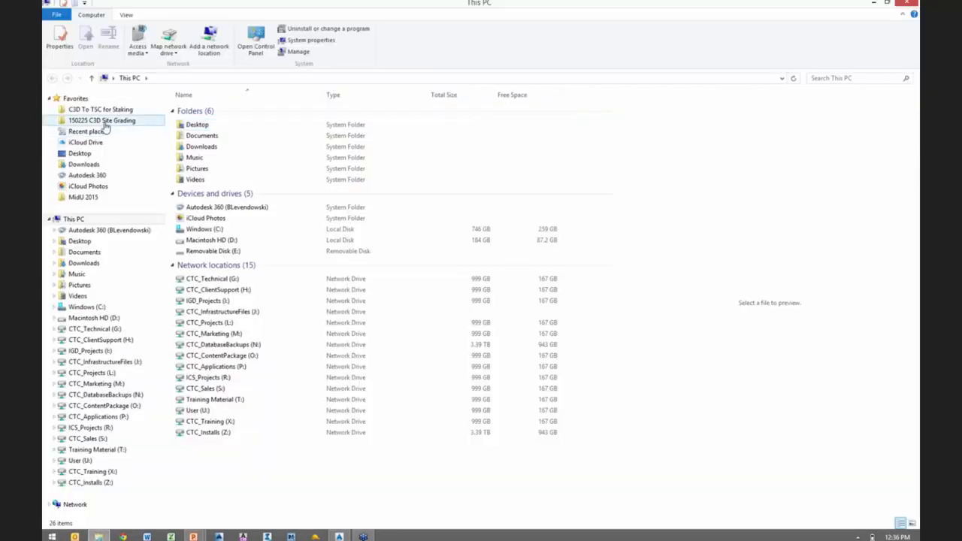
- Switch to File Explorer and open Getting Started.csv from C:\ProgramData\Autodesk\C3D 2015\enu\Data\Pay Item Data\Getting Started
left_click(87, 308)
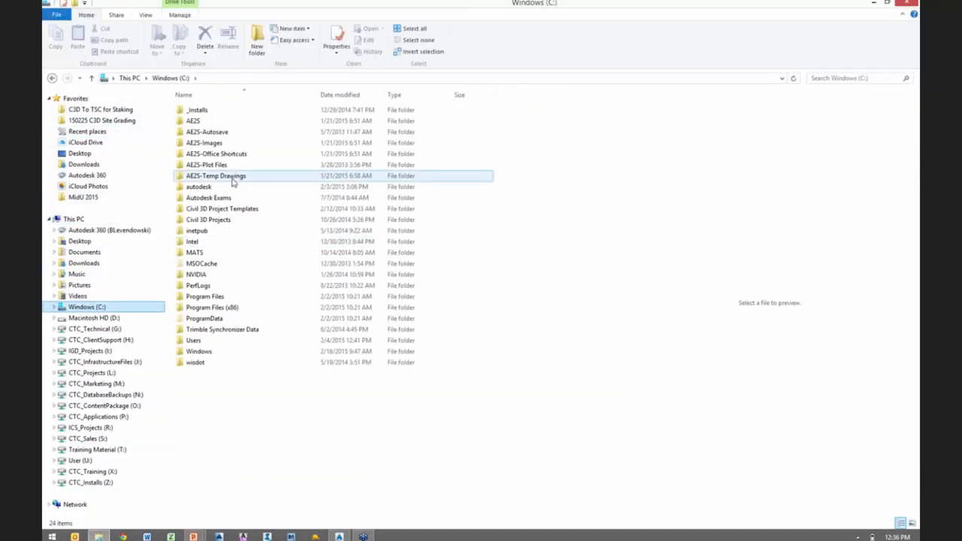
double_click(200, 320)
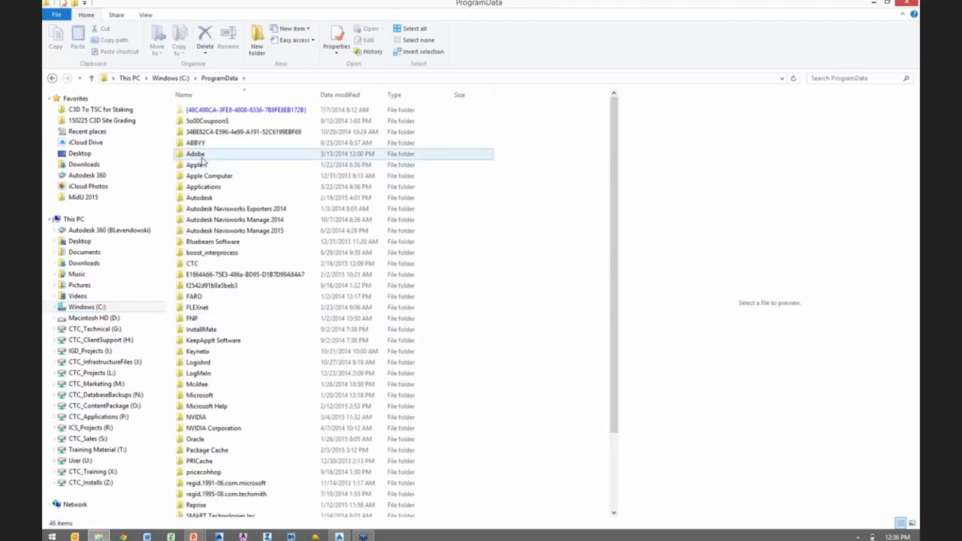
left_click(208, 197)
double_click(208, 198)
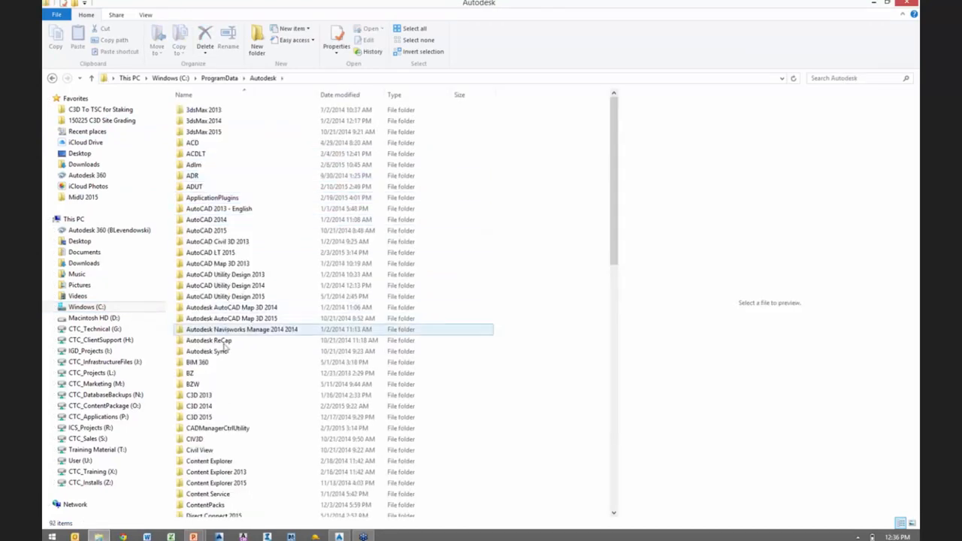
left_click(209, 418)
double_click(210, 418)
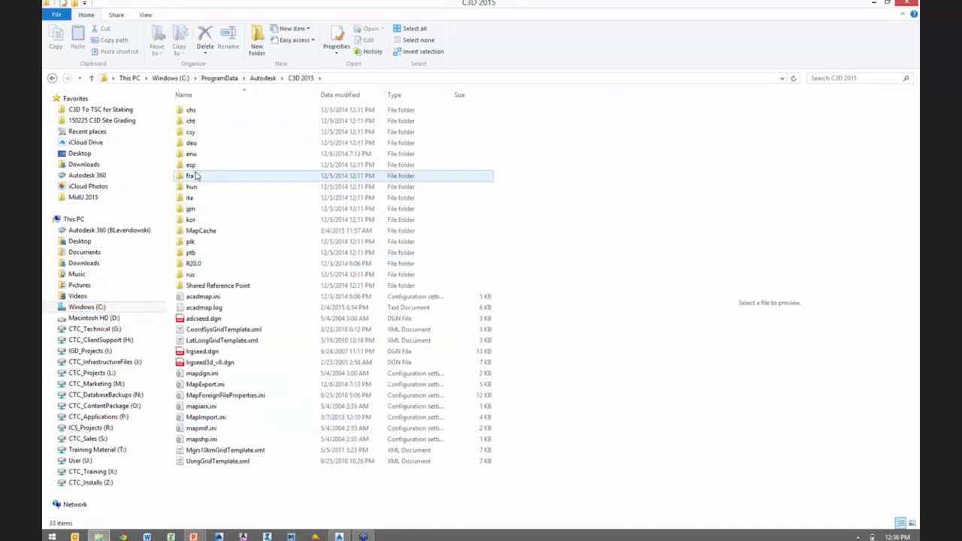
double_click(194, 155)
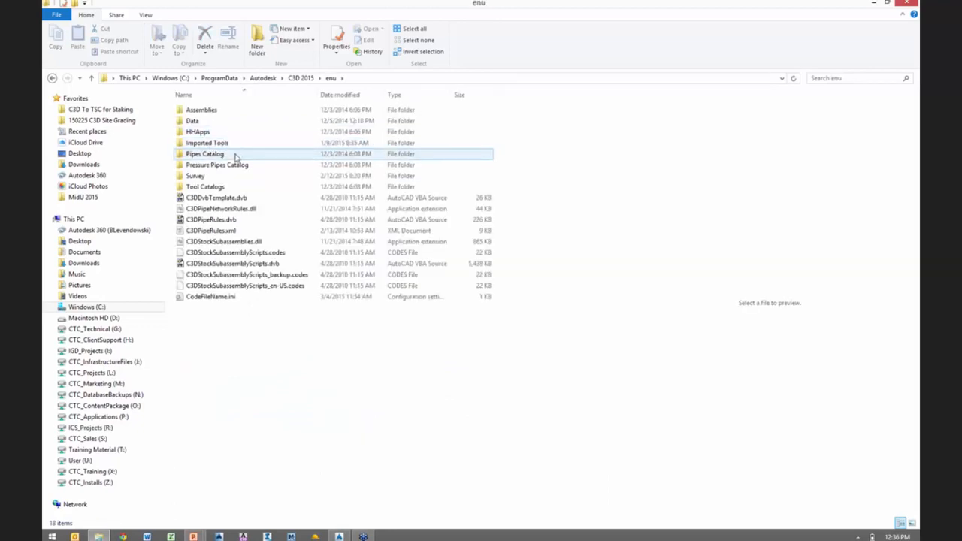
double_click(197, 121)
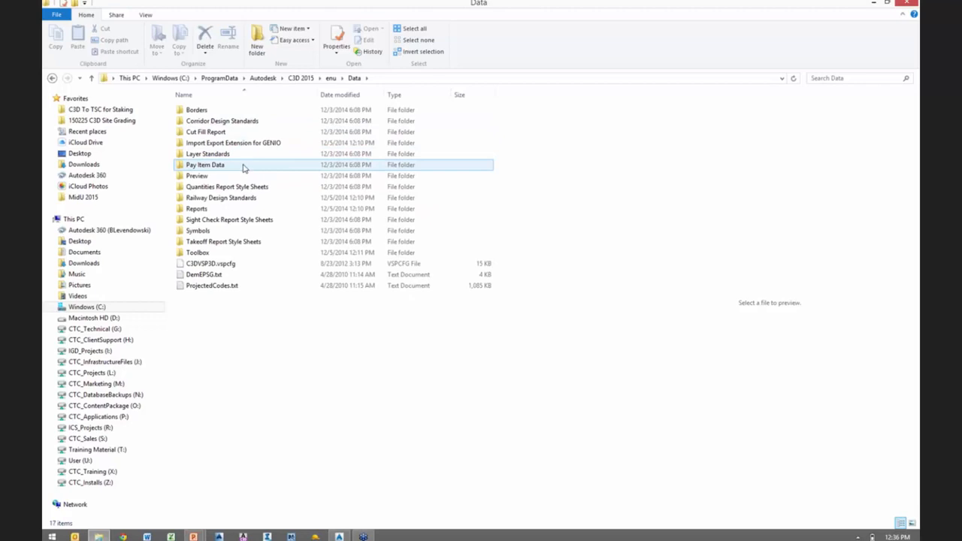
double_click(212, 165)
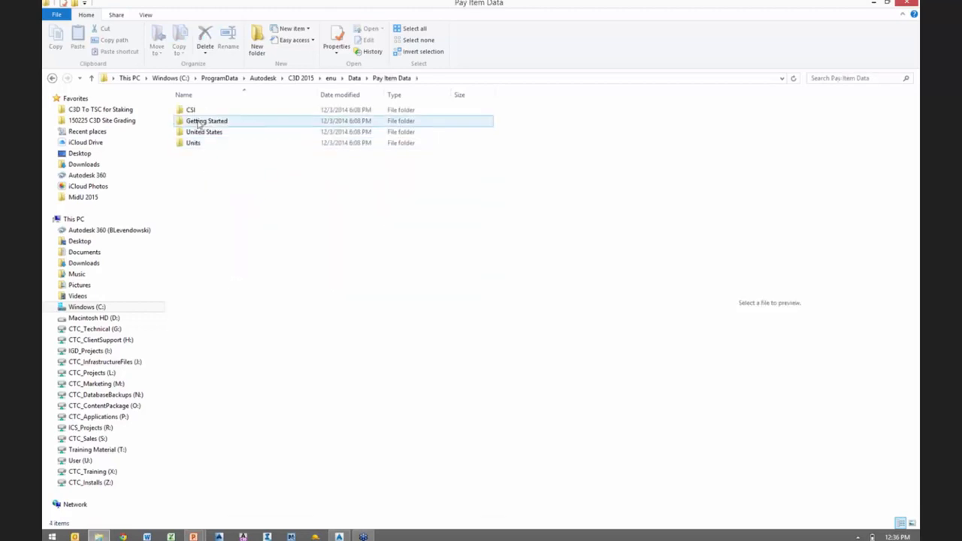
double_click(201, 122)
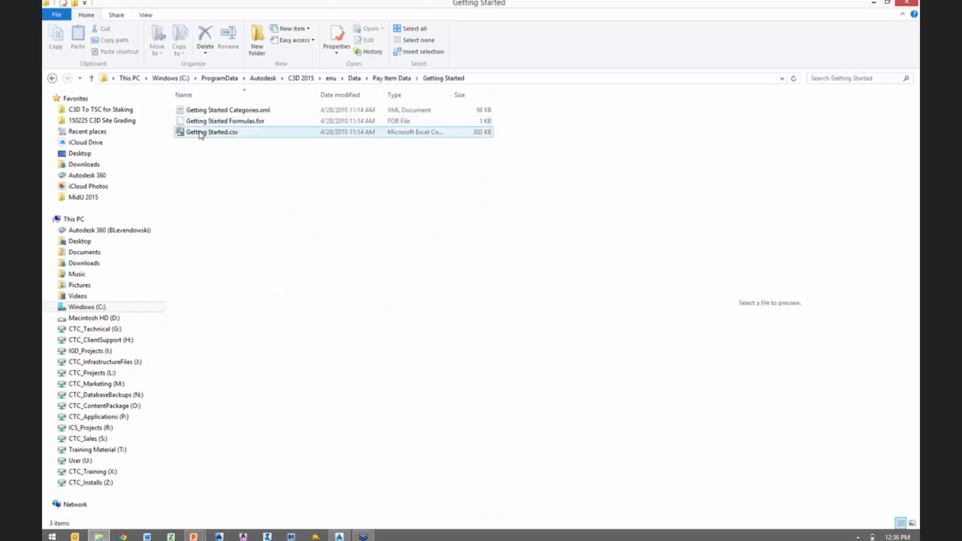
double_click(201, 133)
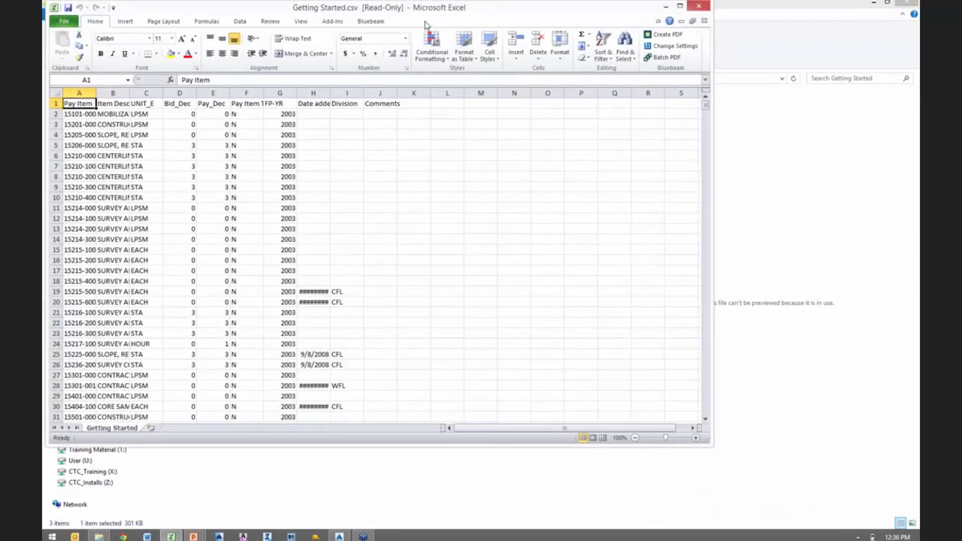
- Maximize the spreadsheet and fit its column widths to examine the pay item, description and unit columns, then close it
left_click_drag(425, 25, 537, 74)
double_click(537, 73)
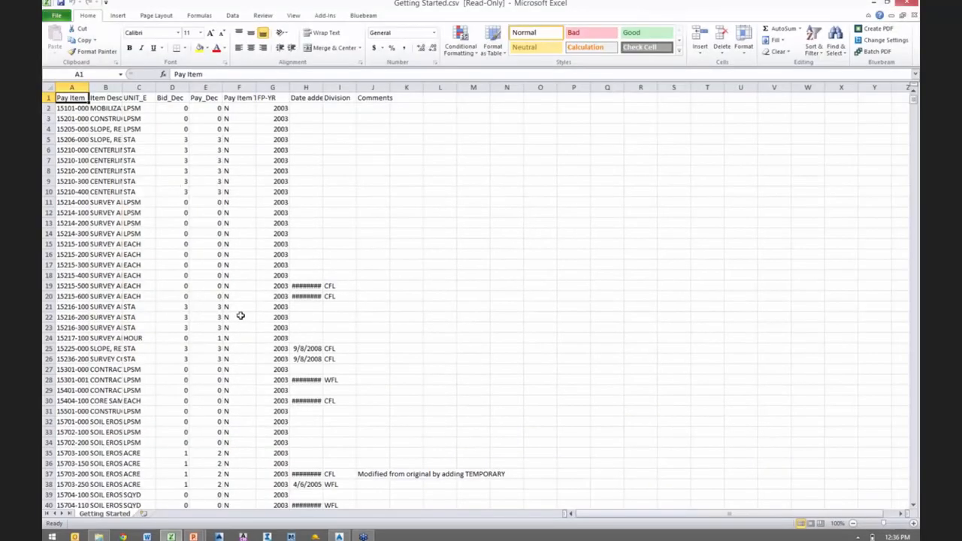
left_click(46, 88)
double_click(89, 87)
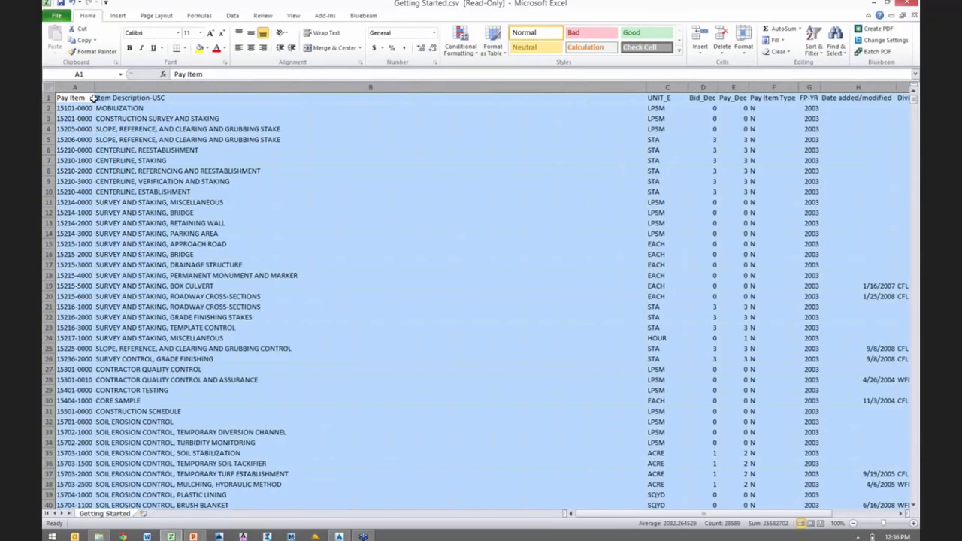
left_click_drag(75, 87, 669, 88)
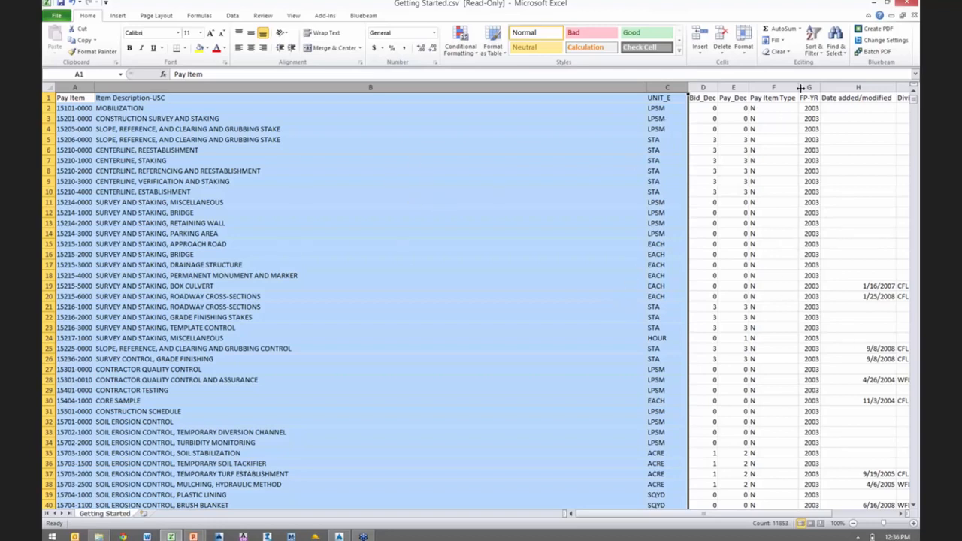
left_click(906, 6)
left_click(482, 280)
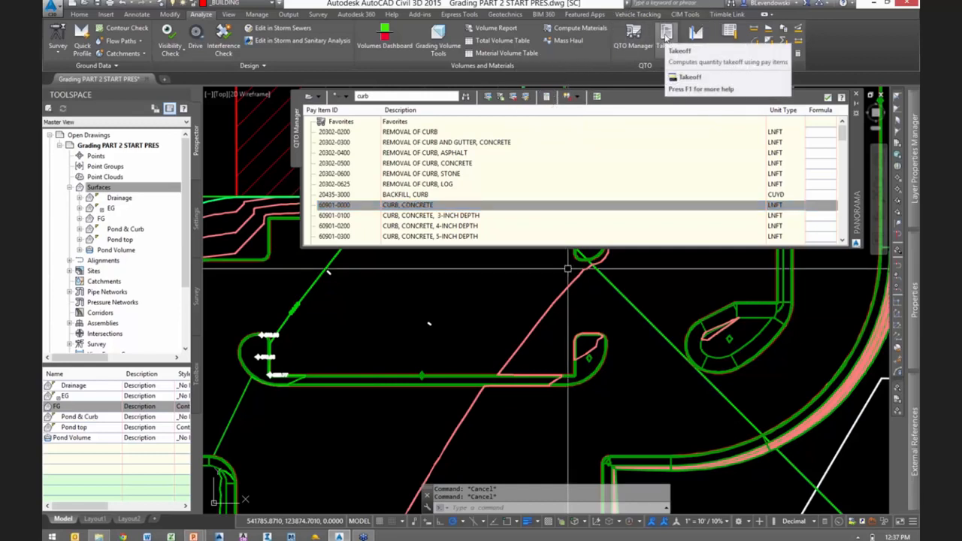
- Compute a summary quantity takeoff for the whole drawing and show the report with the Summary (HTML).xsl style sheet
left_click(666, 35)
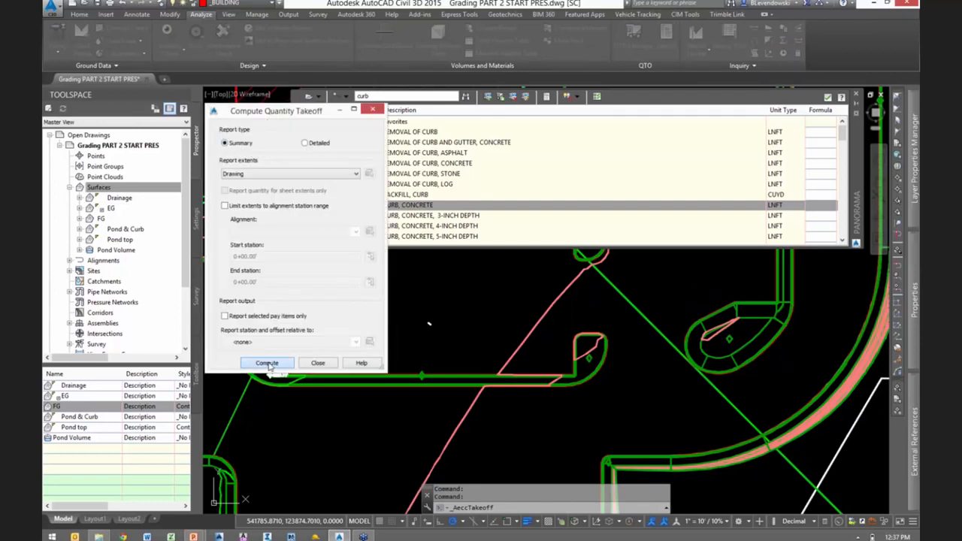
key("Return")
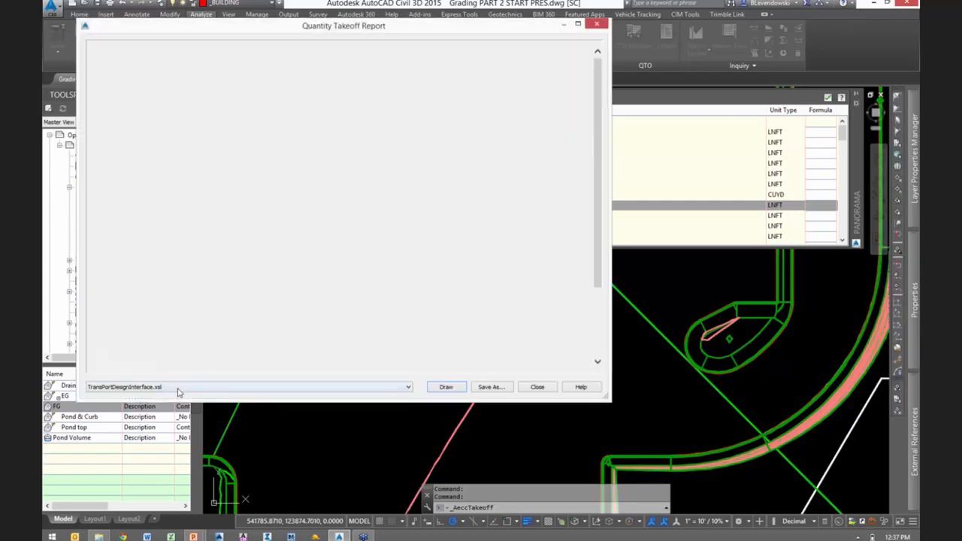
left_click(179, 388)
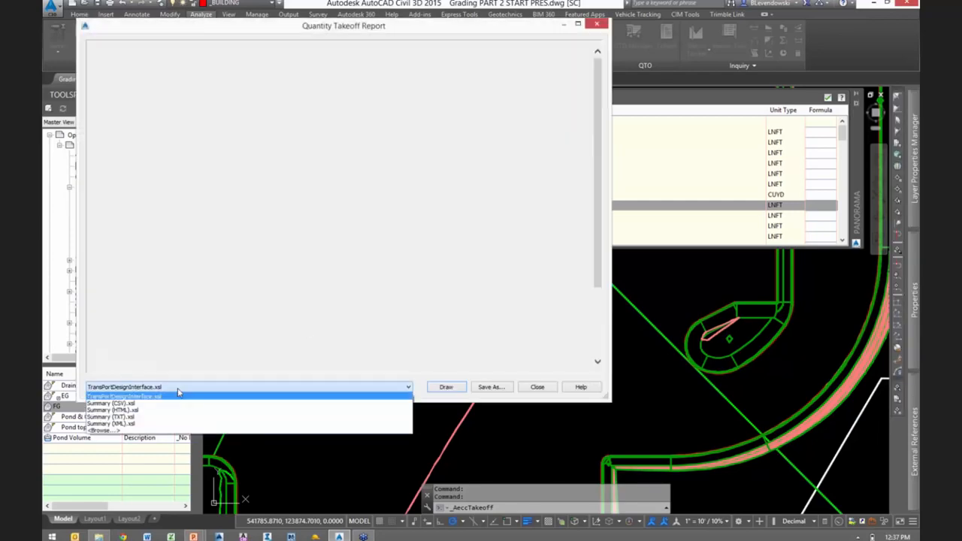
left_click(136, 410)
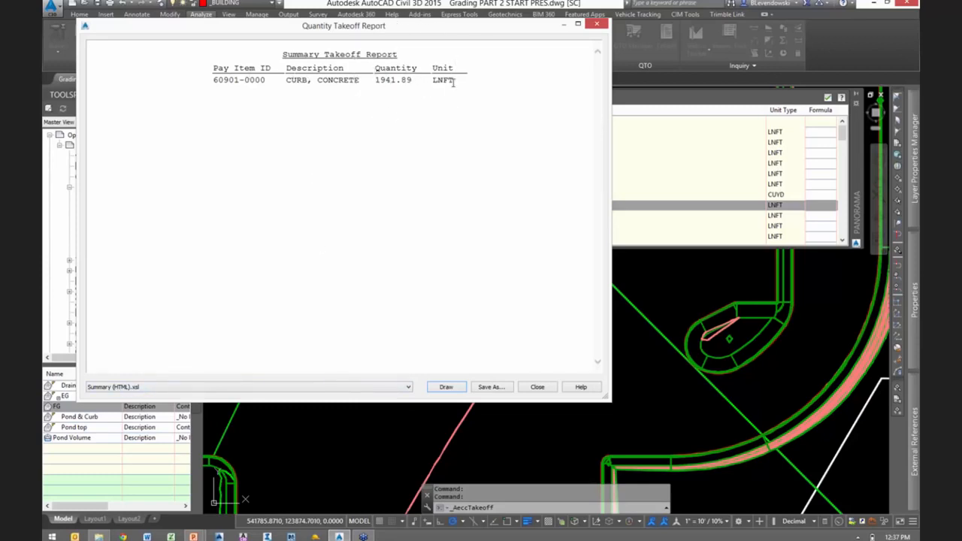
- Draw the summary takeoff report as a table inside the parking lot, and close the report and the takeoff computation
left_click(489, 387)
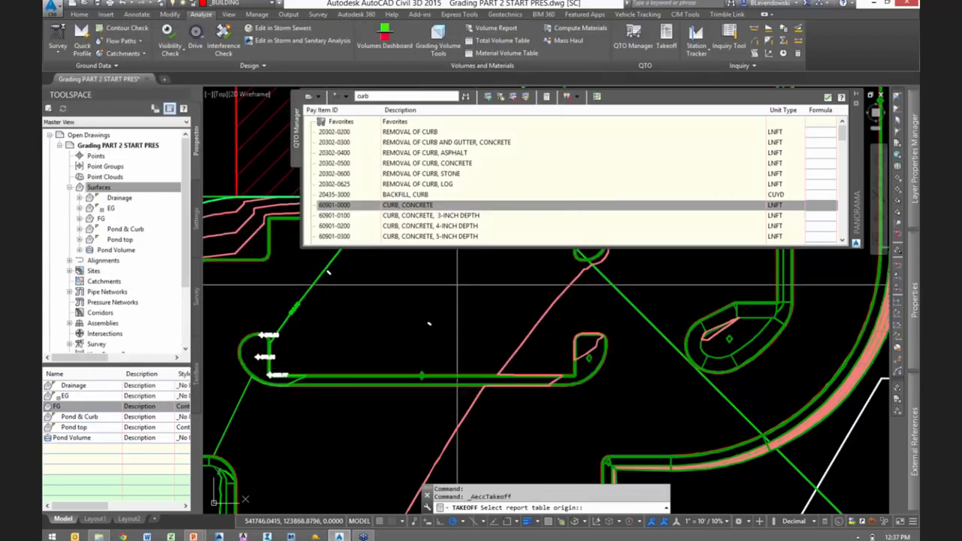
left_click(457, 285)
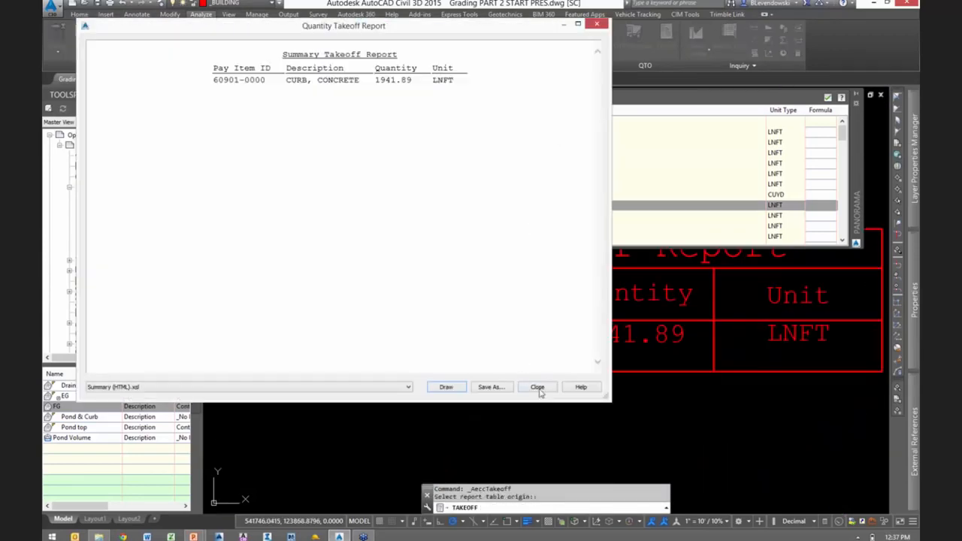
left_click(537, 387)
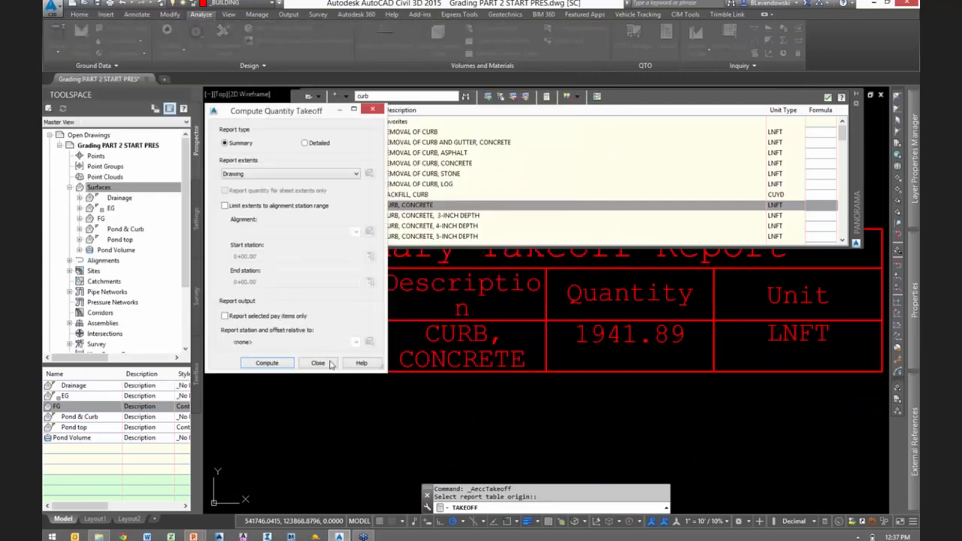
left_click(336, 365)
scroll(586, 412, "down", 1)
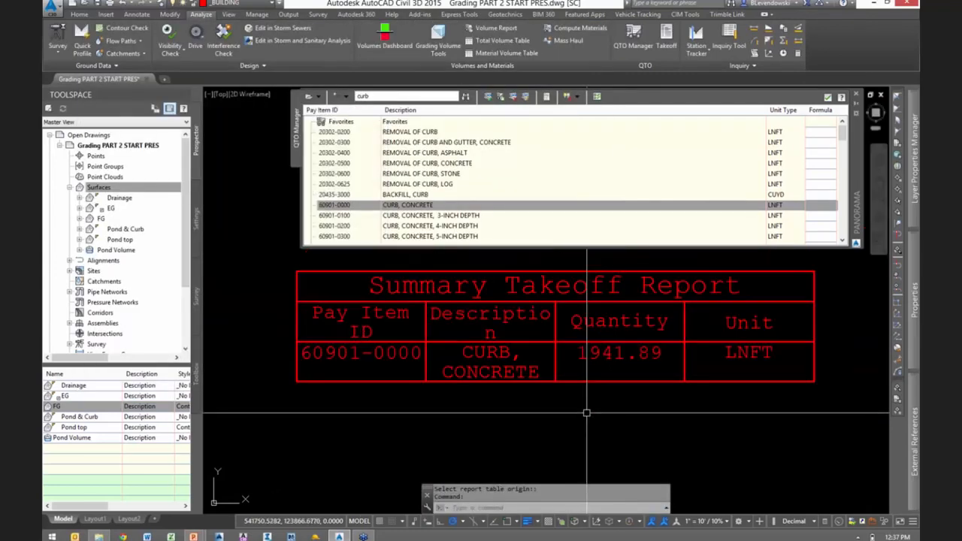
key("Escape")
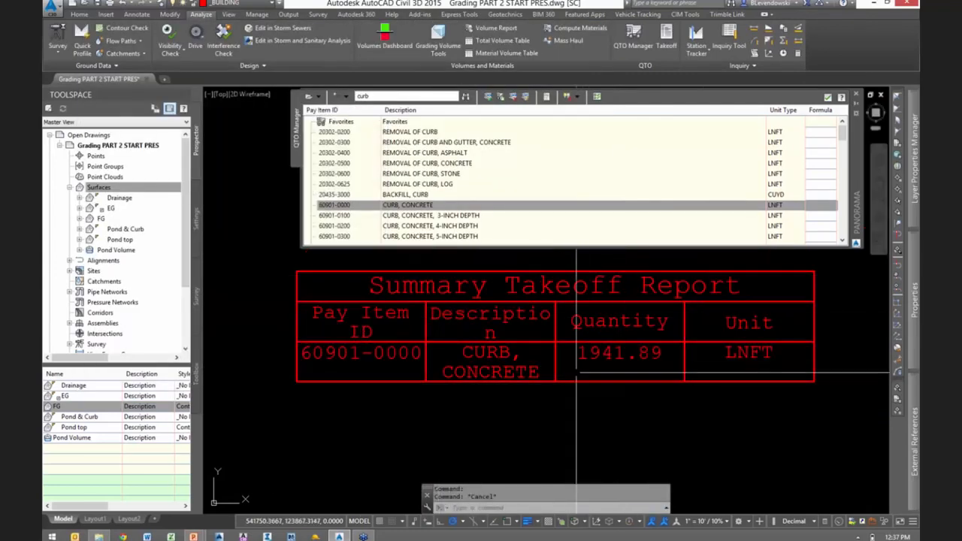
- Widen the Description column of the takeoff table so its heading fits on one line
left_click(555, 321)
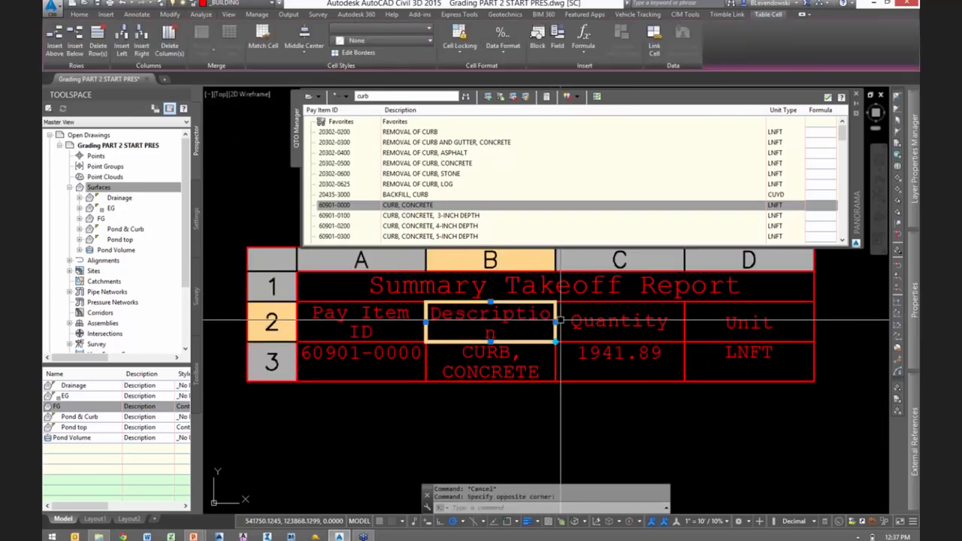
left_click_drag(555, 321, 599, 321)
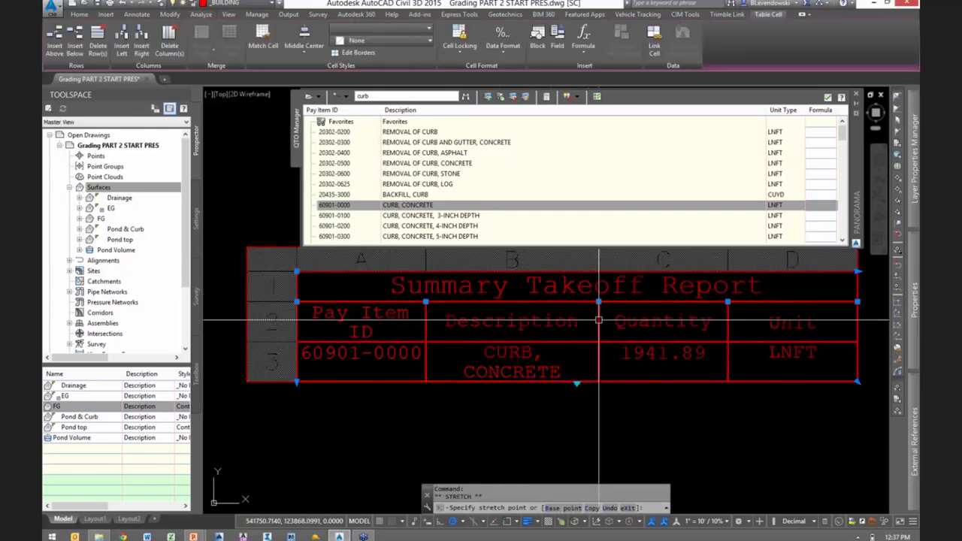
key("Escape")
scroll(621, 383, "down", 5)
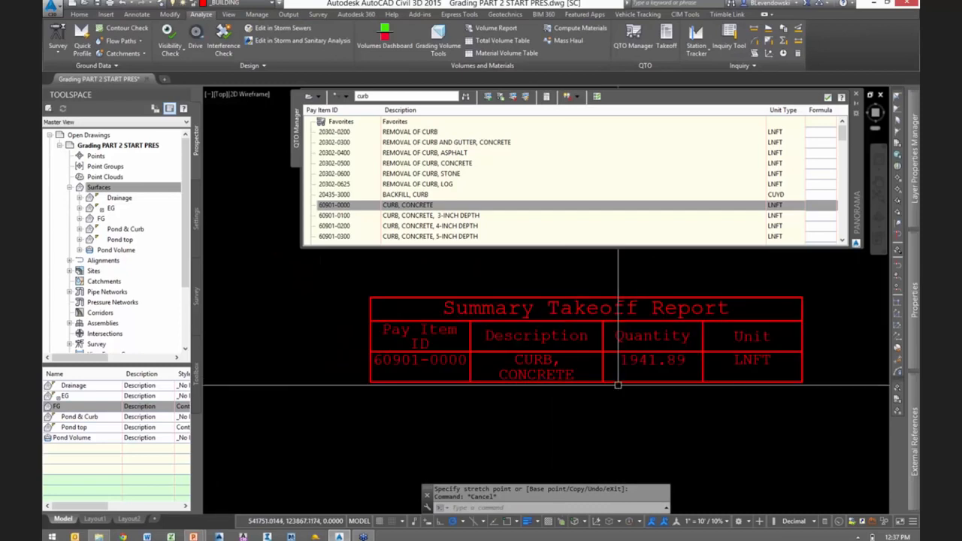
- Close the QTO Manager and erase the summary takeoff table from the drawing
left_click(828, 98)
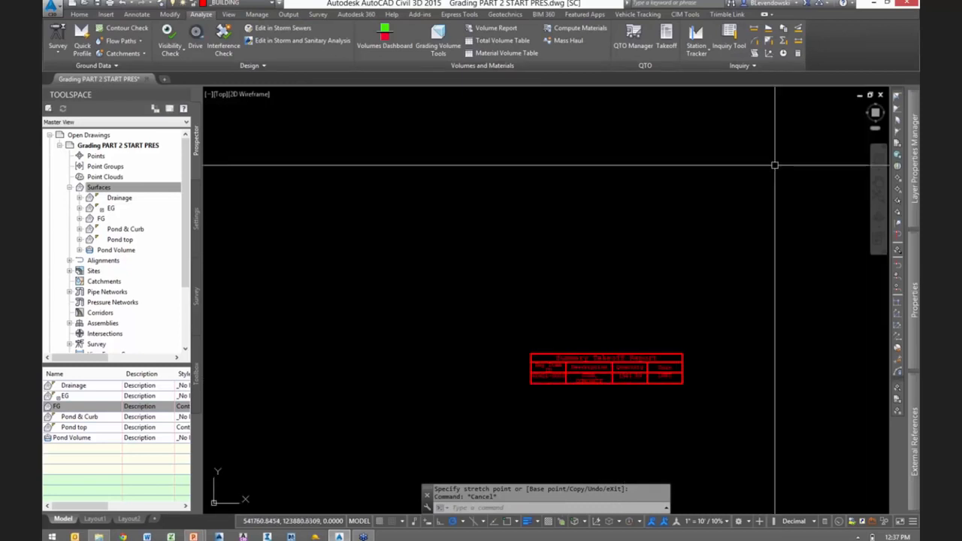
scroll(662, 293, "down", 5)
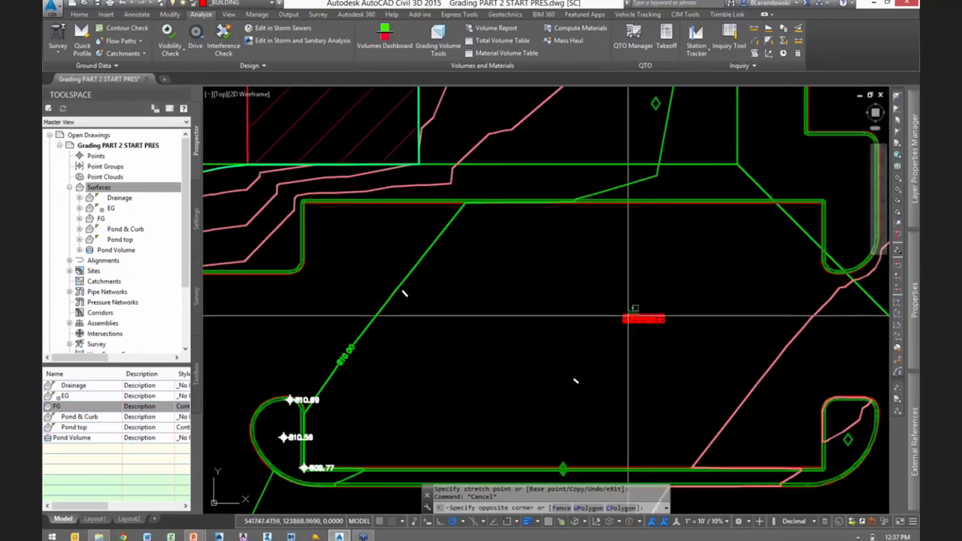
left_click(638, 316)
type("e")
key("Return")
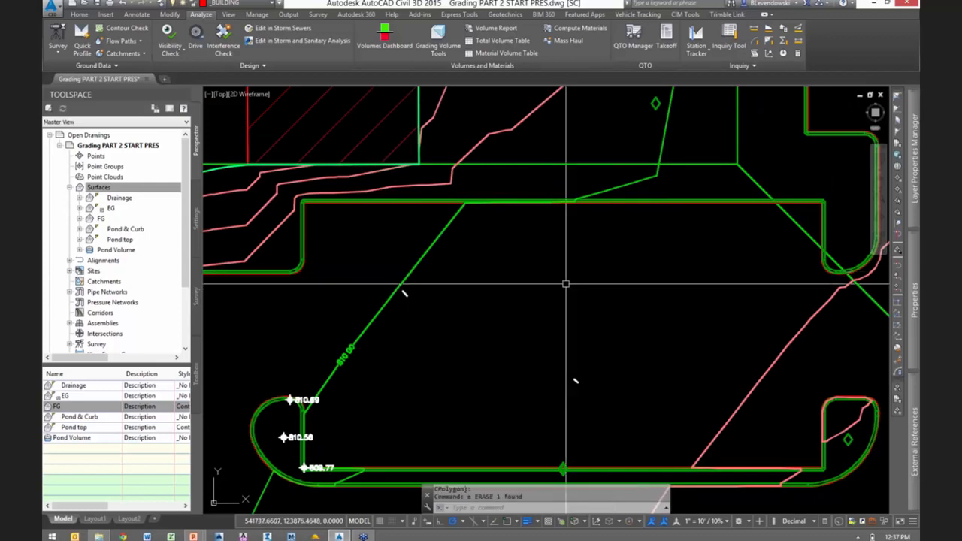
- Freeze the layers of the spot elevation labels and the large green rectangle around the parking lot by picking objects
scroll(529, 300, "down", 2)
scroll(530, 300, "down", 2)
key("Escape")
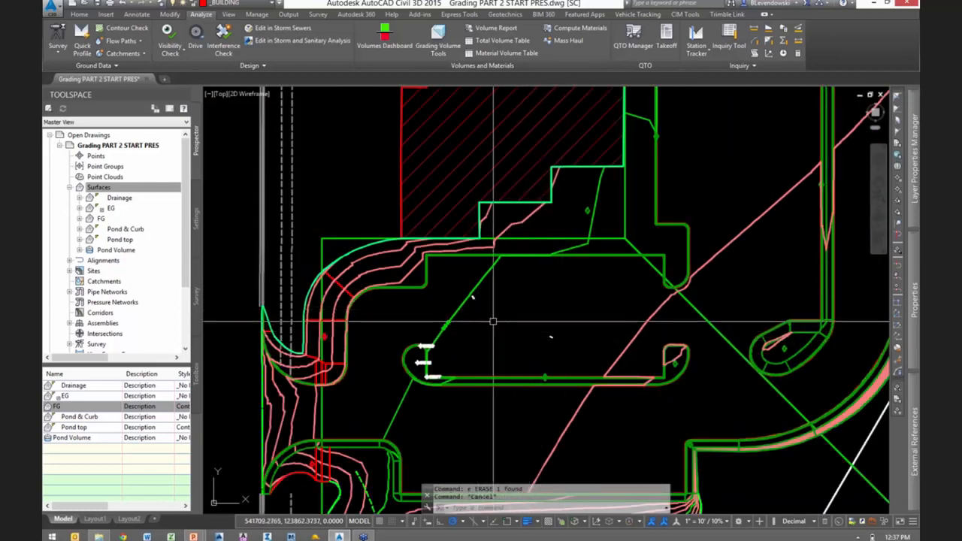
middle_click_drag(496, 324, 463, 274)
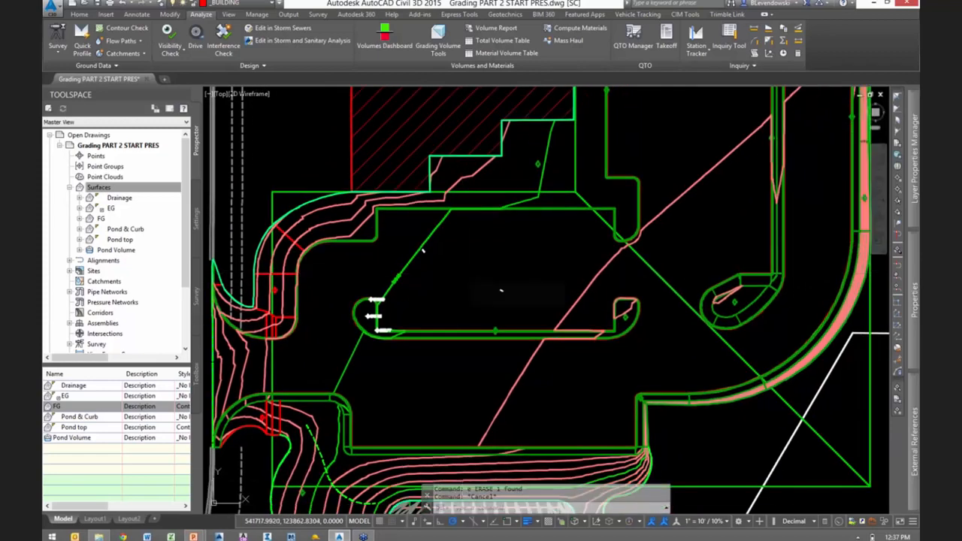
mouse_move(477, 258)
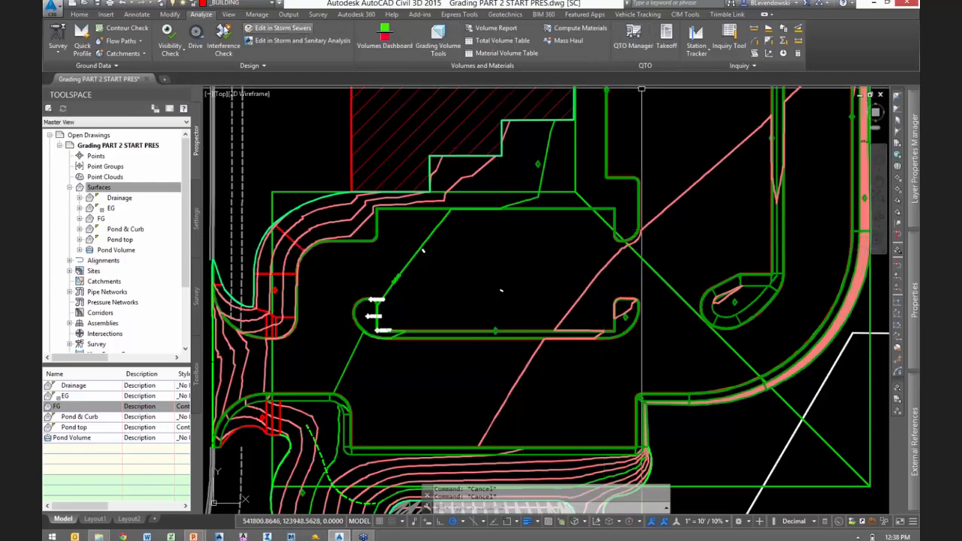
left_click(162, 6)
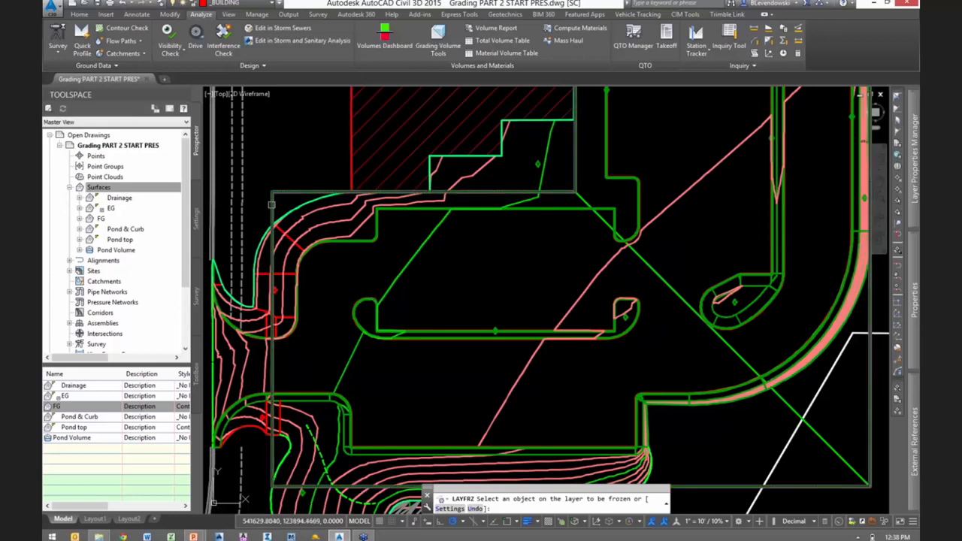
left_click(429, 257)
key("Escape")
key("Escape")
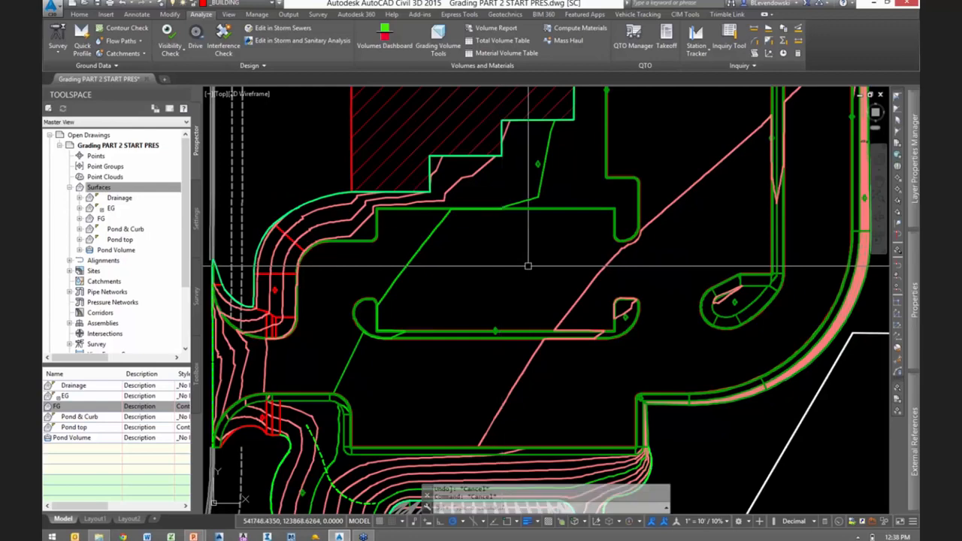
- Freeze the layers of the green curb feature lines and the red grading lines by picking objects on them
scroll(466, 271, "down", 3)
scroll(421, 259, "up", 3)
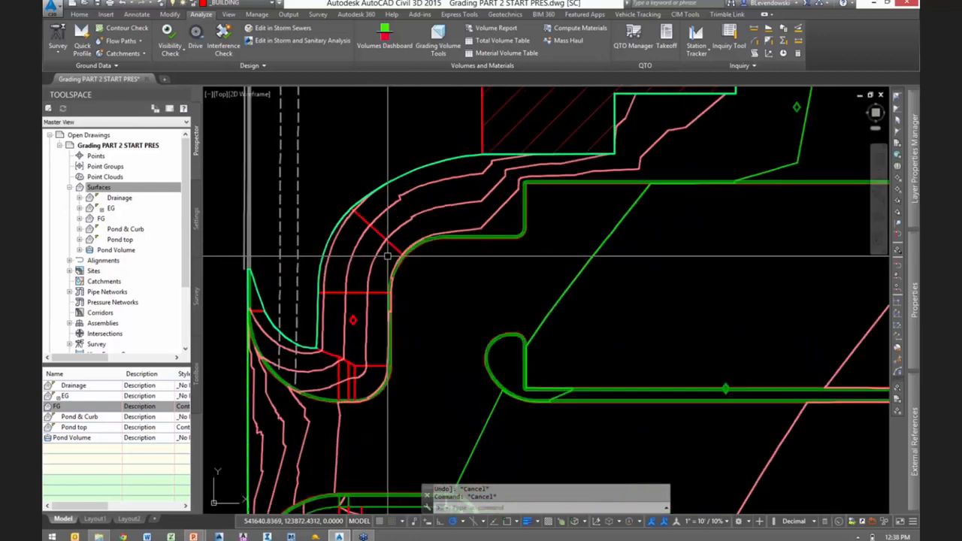
key("Return")
scroll(378, 254, "down", 3)
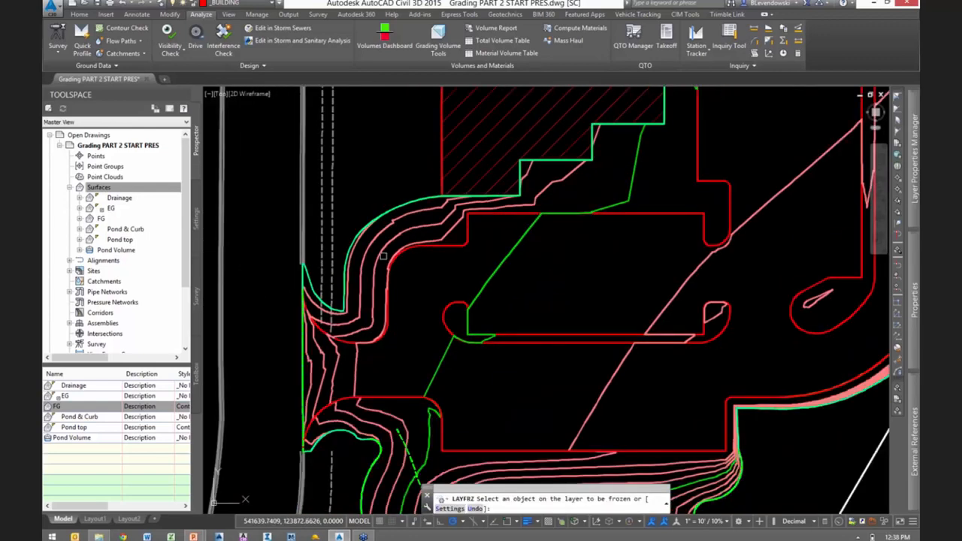
key("Escape")
key("Escape")
- Thaw the layers _HEAVY DUTY PVMT, _SIDEWALK and _STANDARD PVMT to display the pavement and sidewalk hatches
scroll(607, 290, "down", 1)
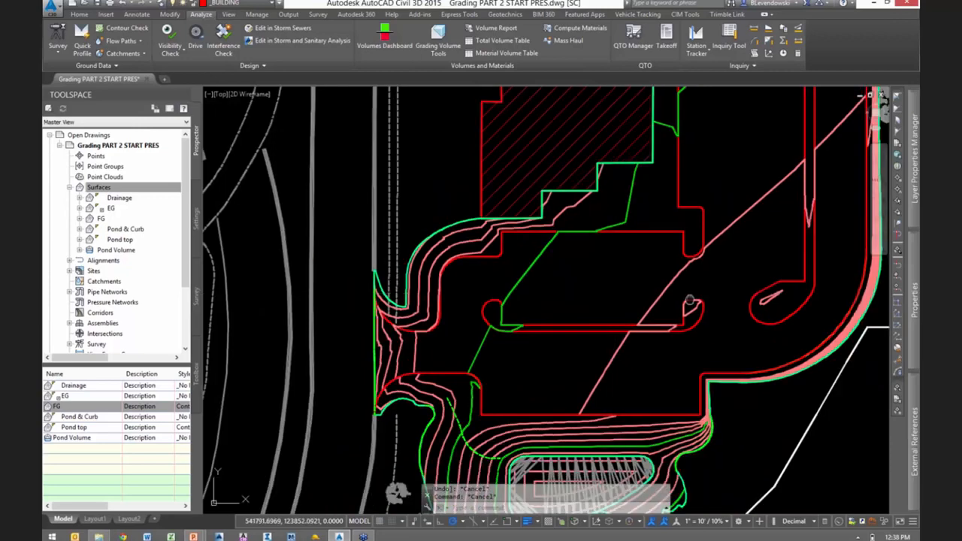
mouse_move(681, 300)
middle_mouse_down()
mouse_move(549, 312)
mouse_move(602, 291)
middle_mouse_up()
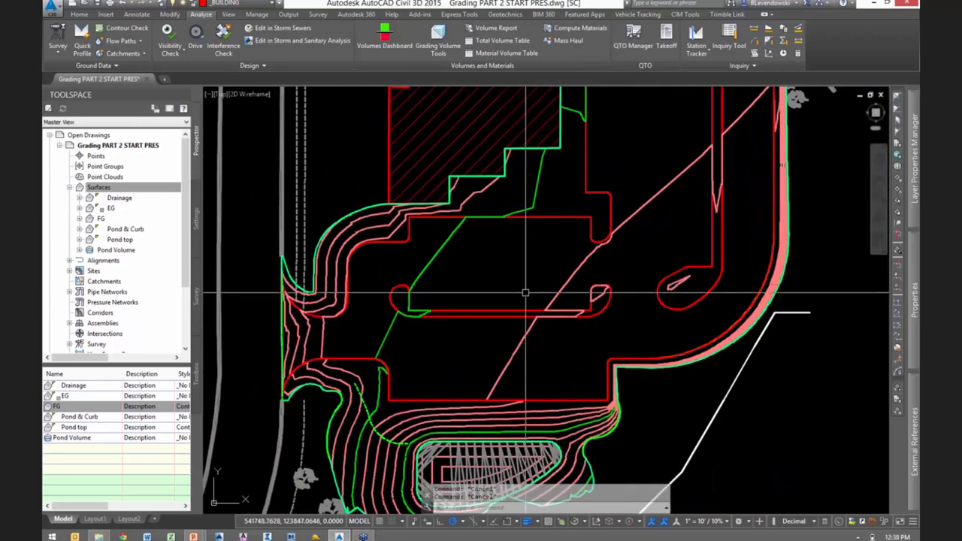
type("la")
key("Return")
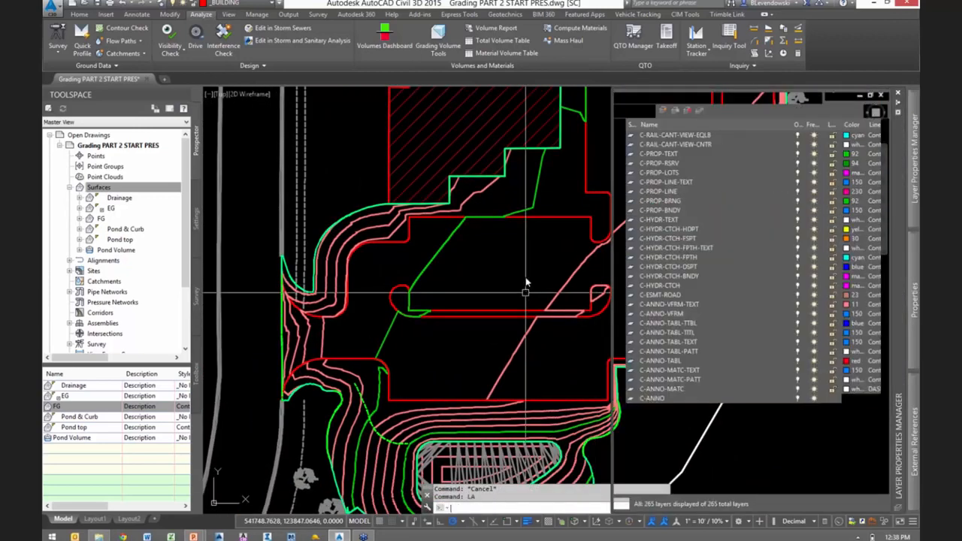
left_click(245, 5)
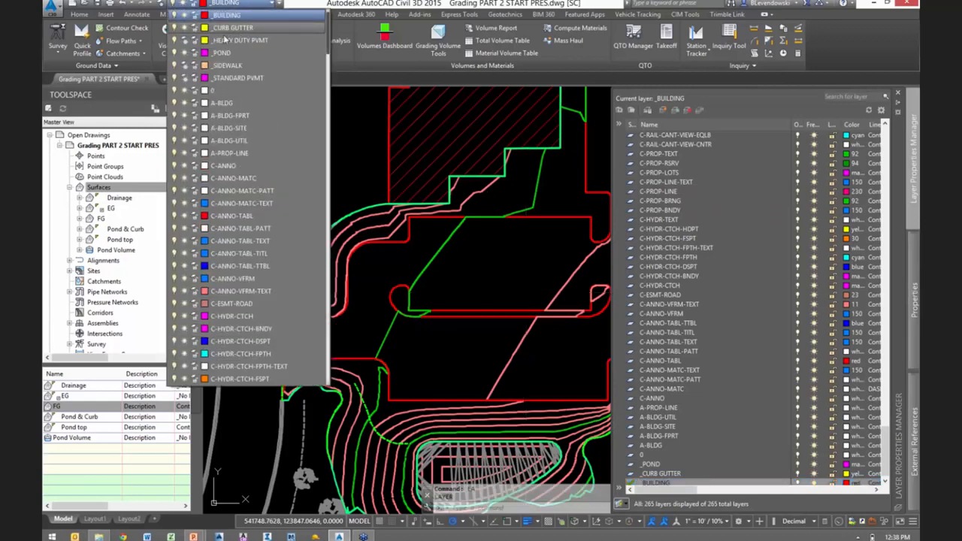
left_click(184, 43)
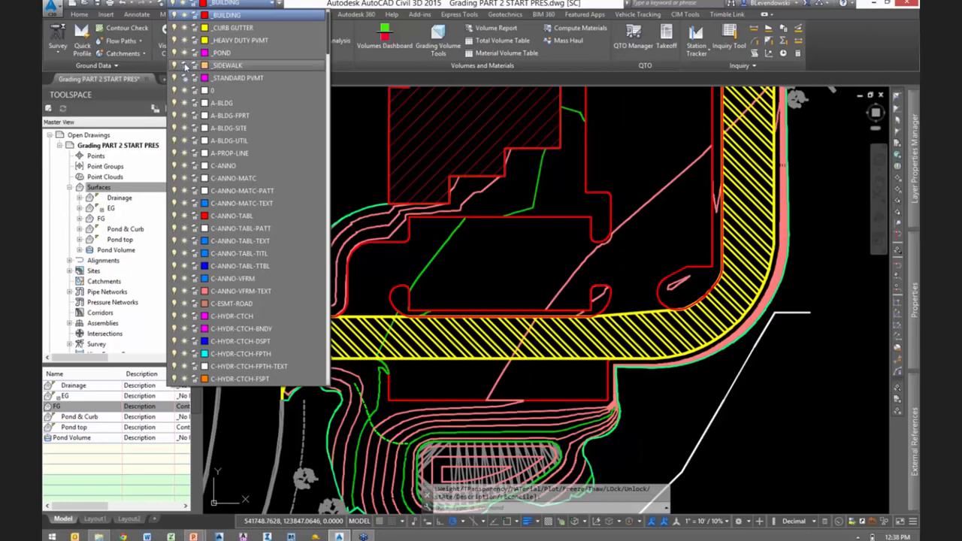
left_click(185, 78)
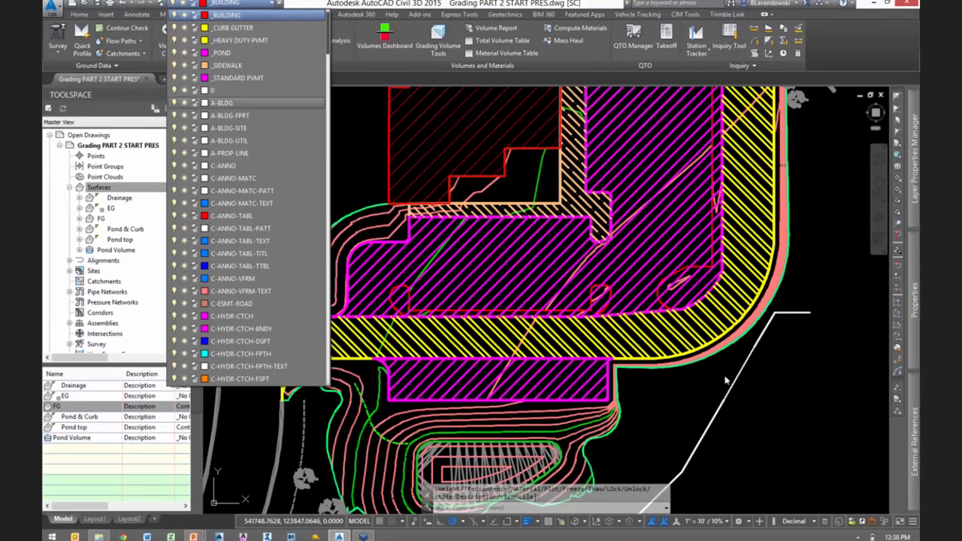
left_click(700, 411)
key("Escape")
key("Escape")
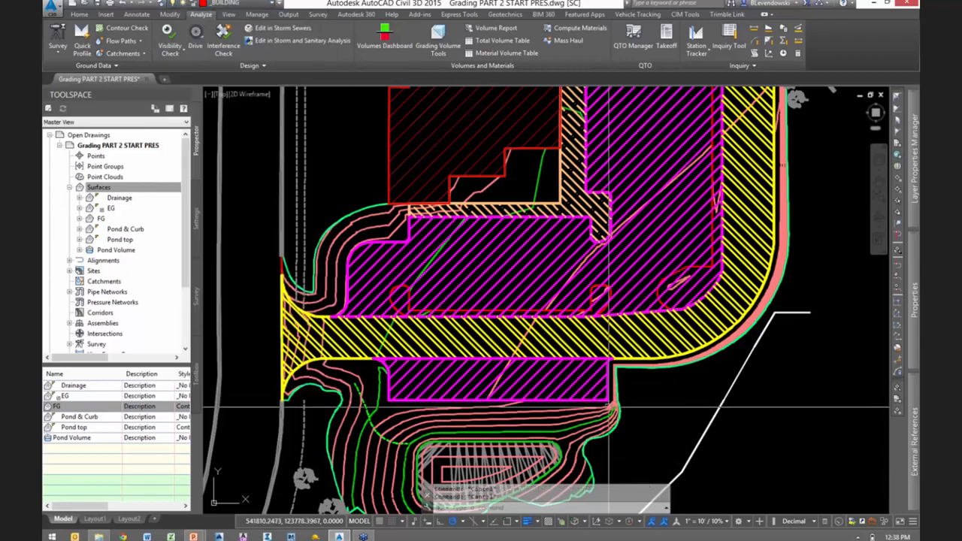
left_click(389, 236)
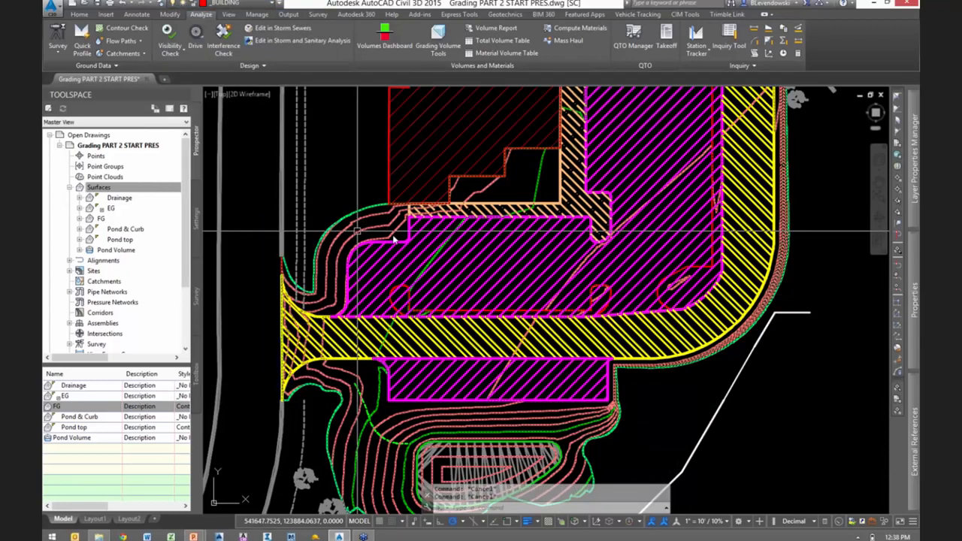
right_click(389, 235)
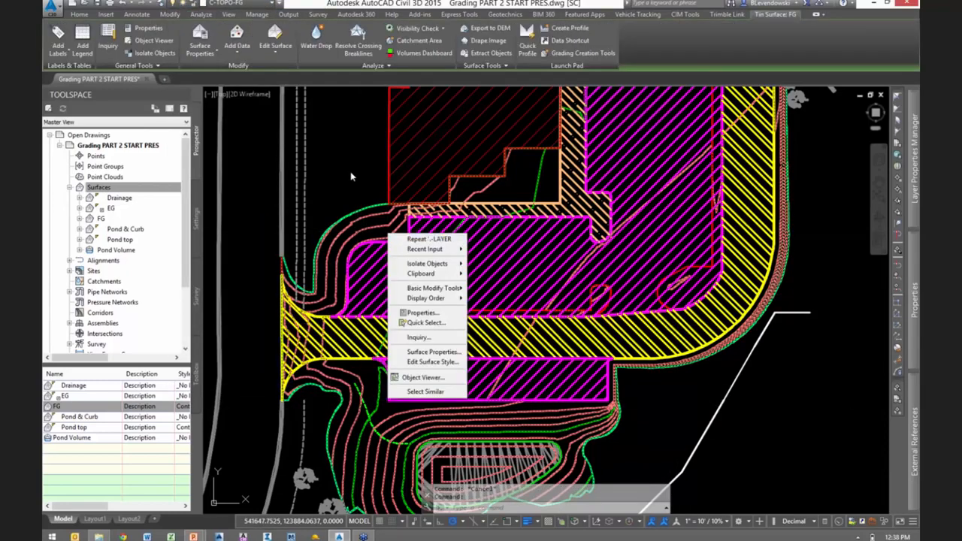
key("Escape")
key("Escape")
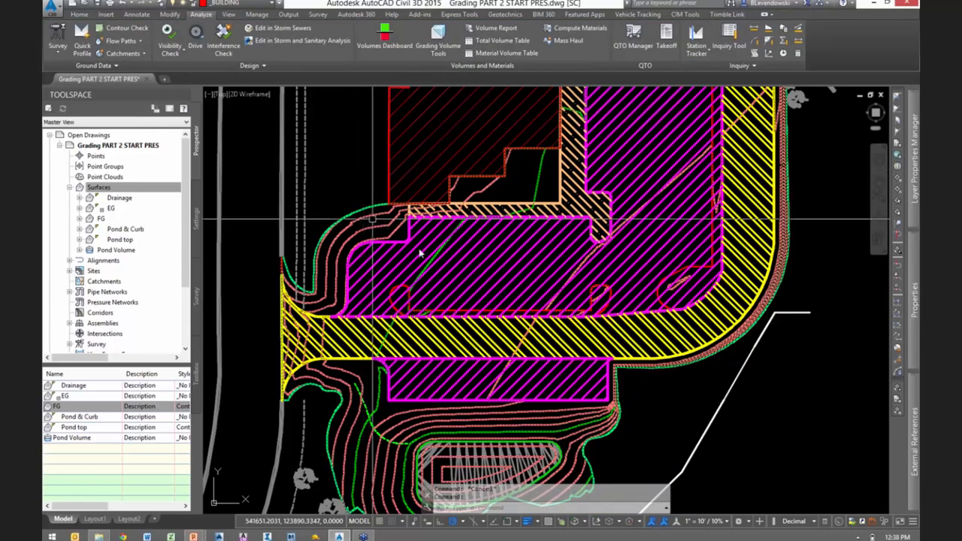
- Assign the FG surface a no-display style in its surface properties to hide its contours
left_click(385, 220)
right_click(385, 220)
left_click(427, 339)
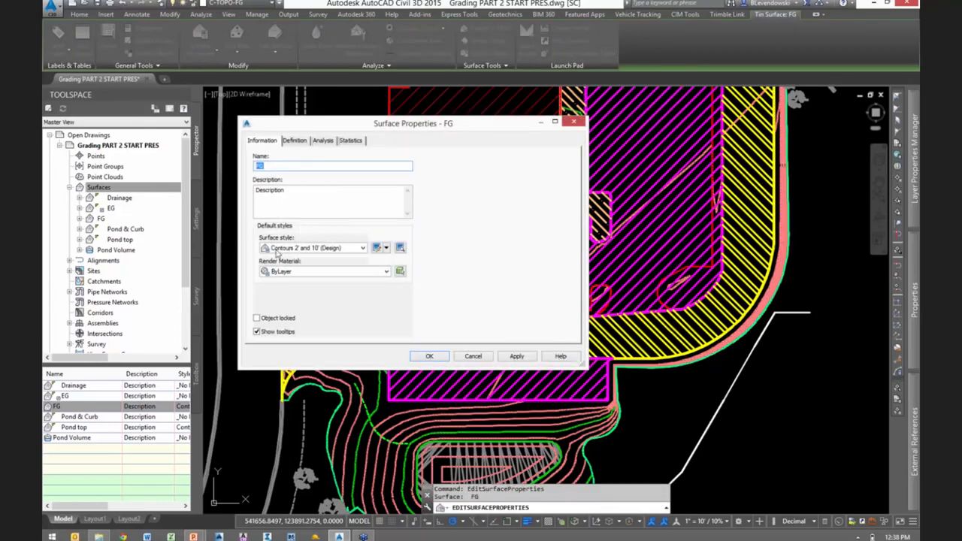
left_click(278, 254)
left_click(290, 257)
left_click(430, 357)
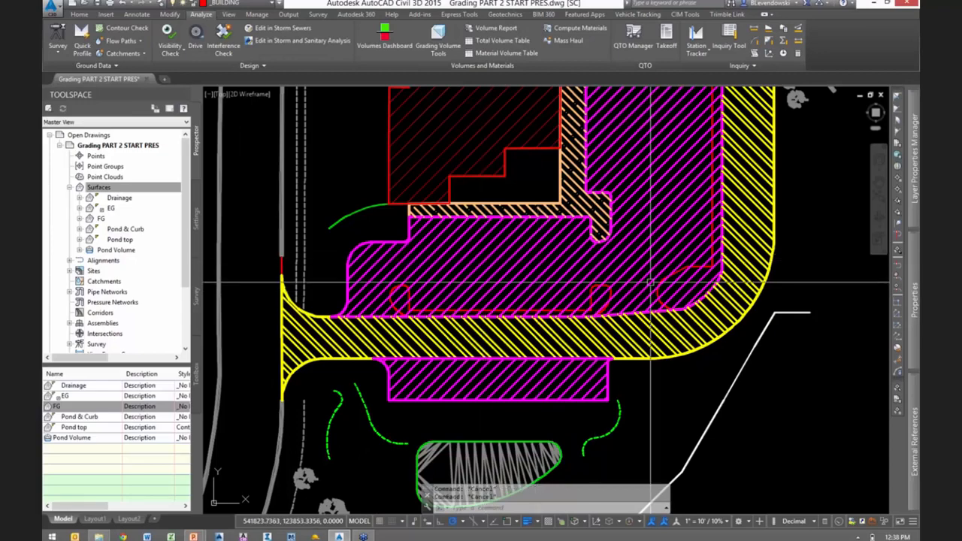
- Select the sidewalk hatch and the feature line along the driveway's outer edge to examine what each one covers
middle_click_drag(538, 255, 399, 270)
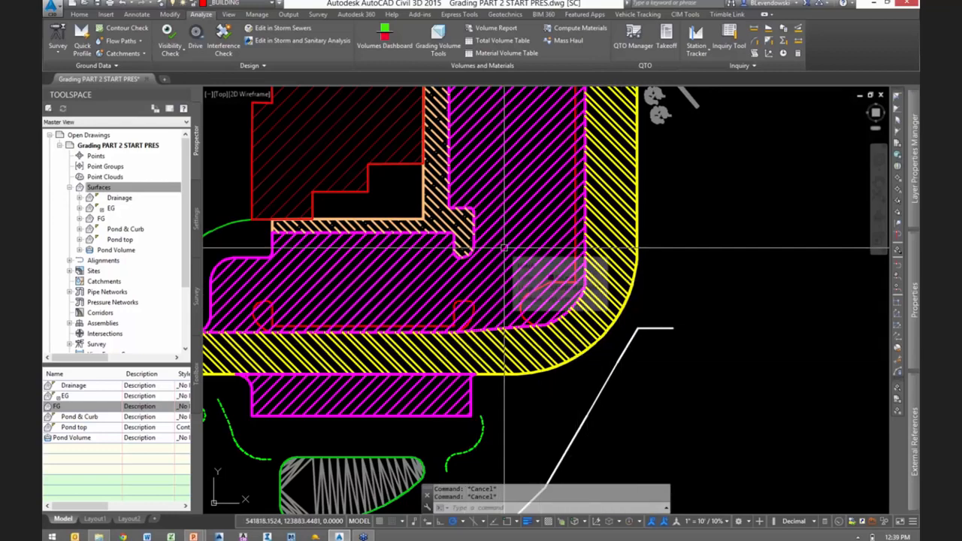
left_click(438, 201)
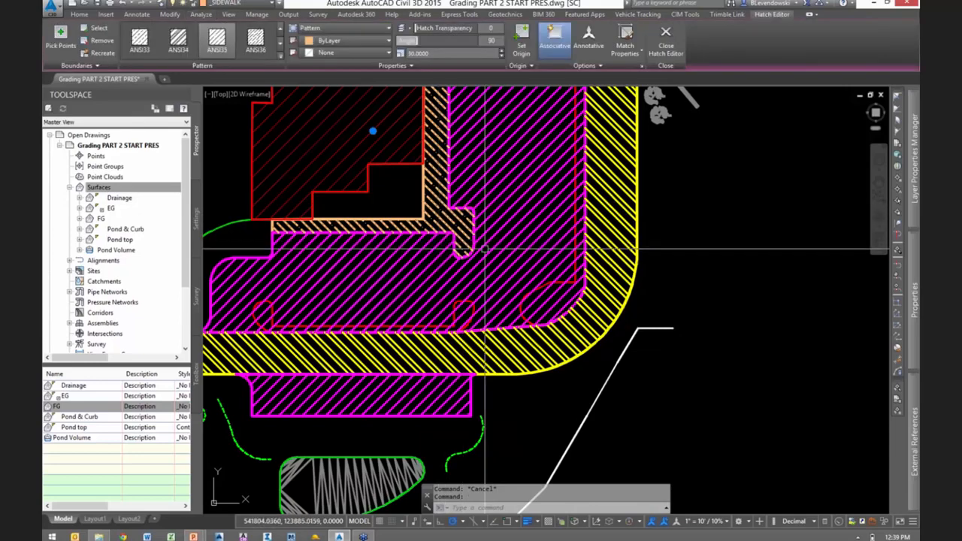
key("Escape")
scroll(535, 368, "up", 5)
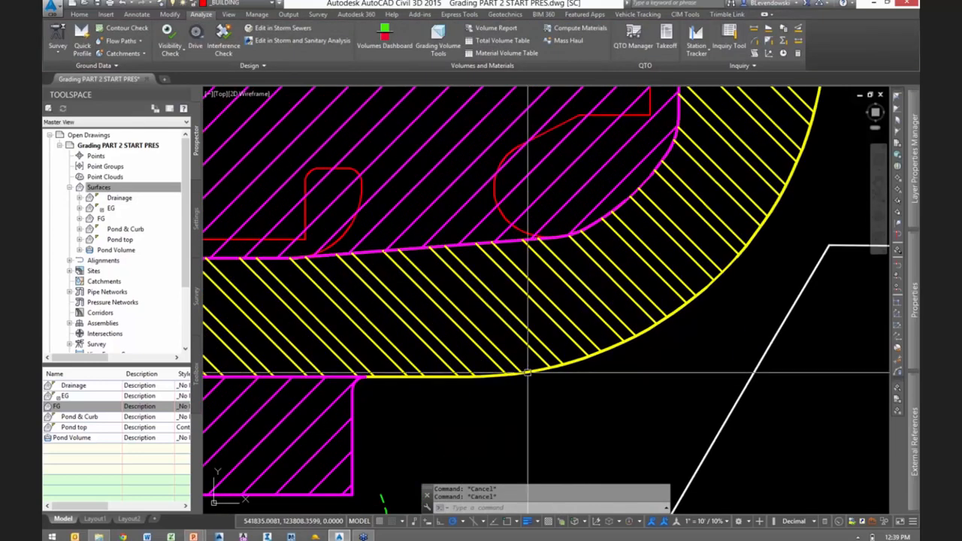
left_click(537, 374)
scroll(602, 365, "down", 4)
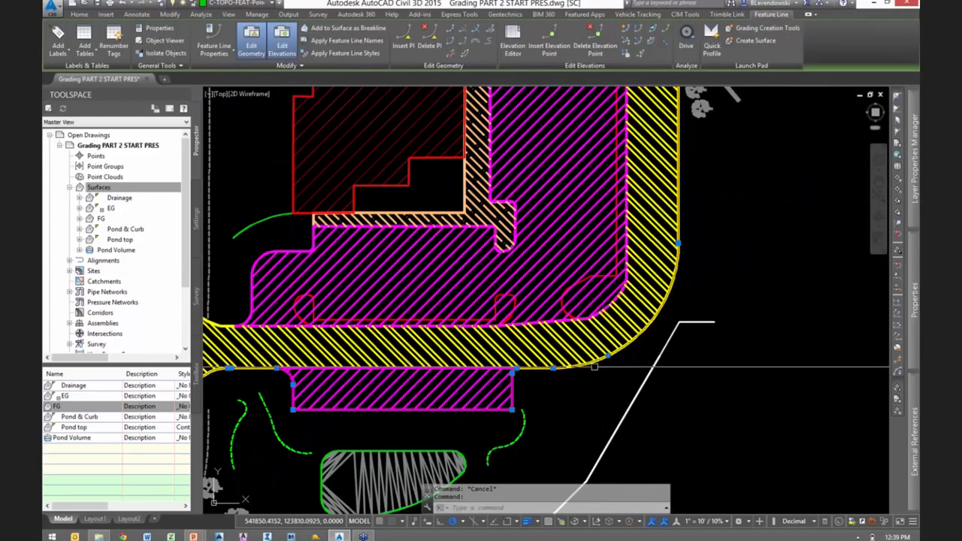
middle_click_drag(371, 386, 595, 373)
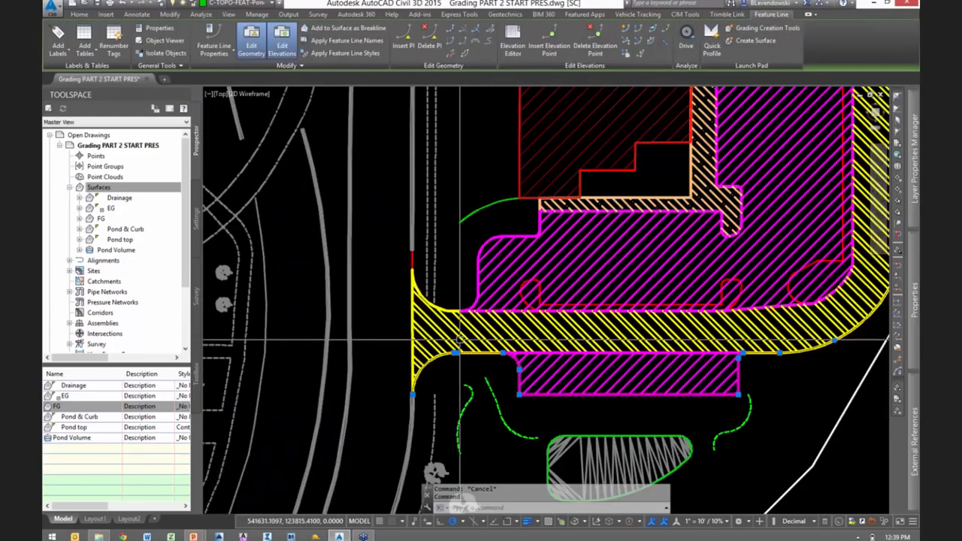
scroll(460, 347, "up", 2)
scroll(461, 340, "up", 2)
key("Escape")
- Select the outline of the heavy duty pavement, follow its extent along the driveway and inspect its properties
left_click(430, 276)
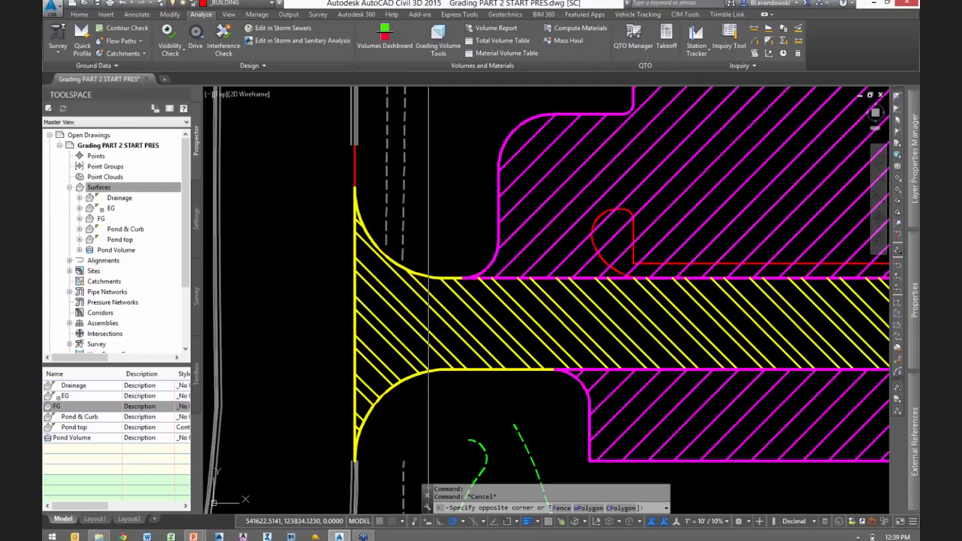
key("Escape")
left_click(425, 276)
scroll(419, 335, "down", 4)
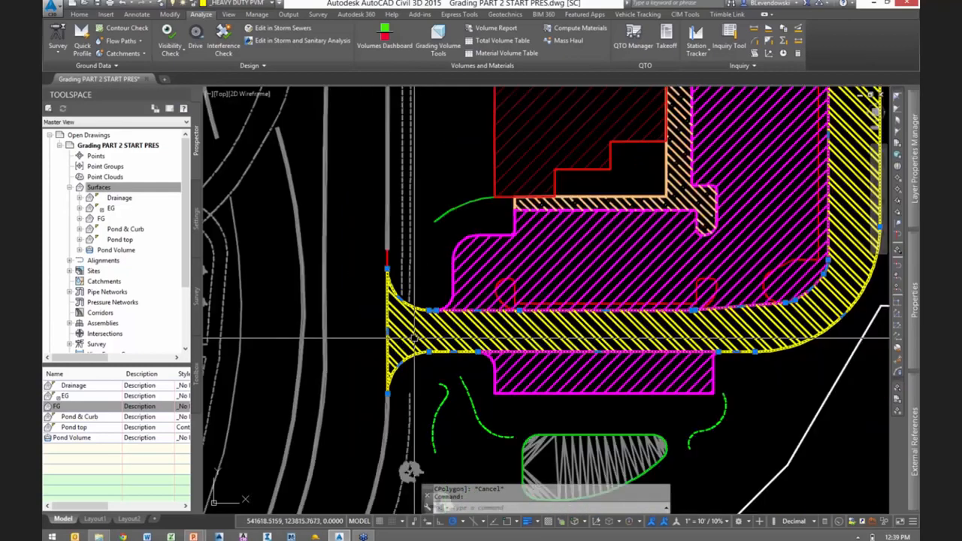
middle_click_drag(781, 235, 632, 385)
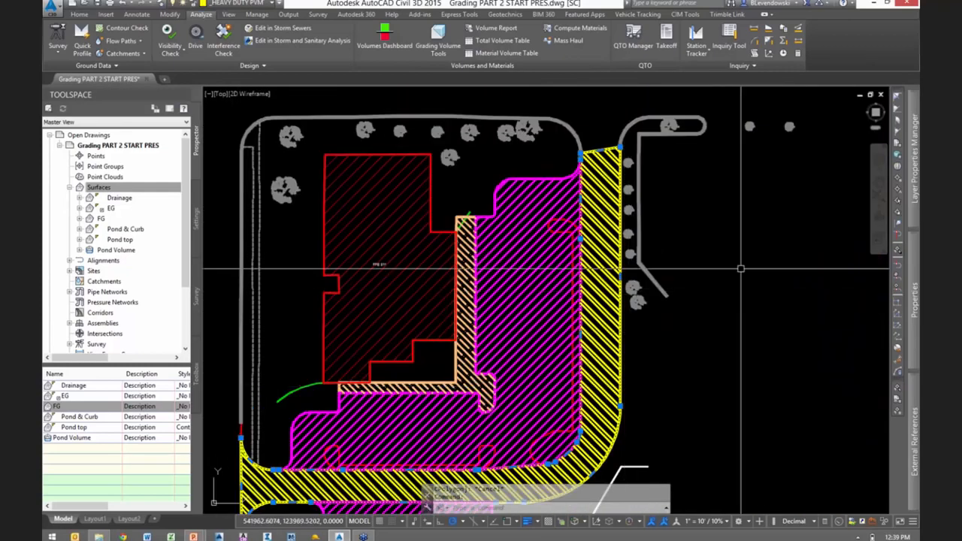
mouse_move(914, 301)
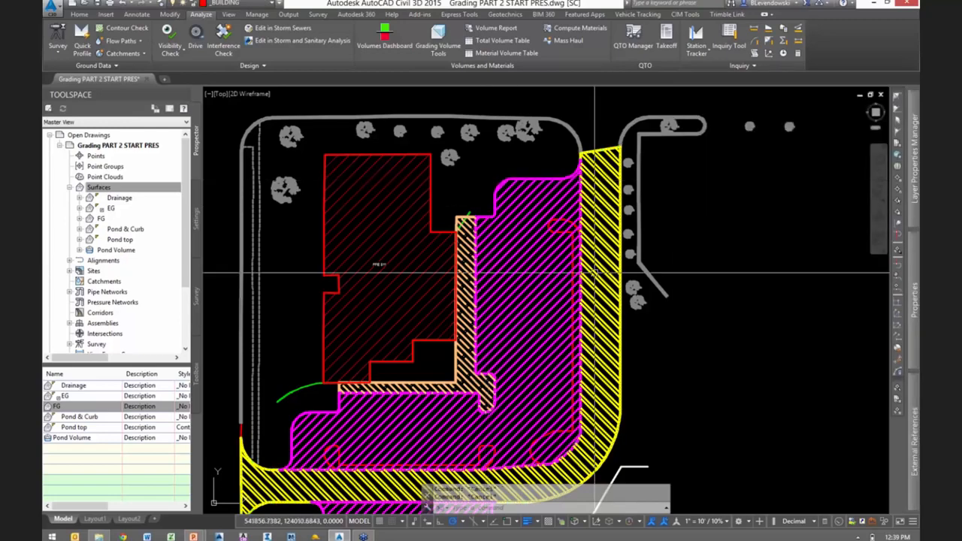
- Examine the red feature line around the curb island inside the standard pavement area
middle_click_drag(720, 389, 837, 261)
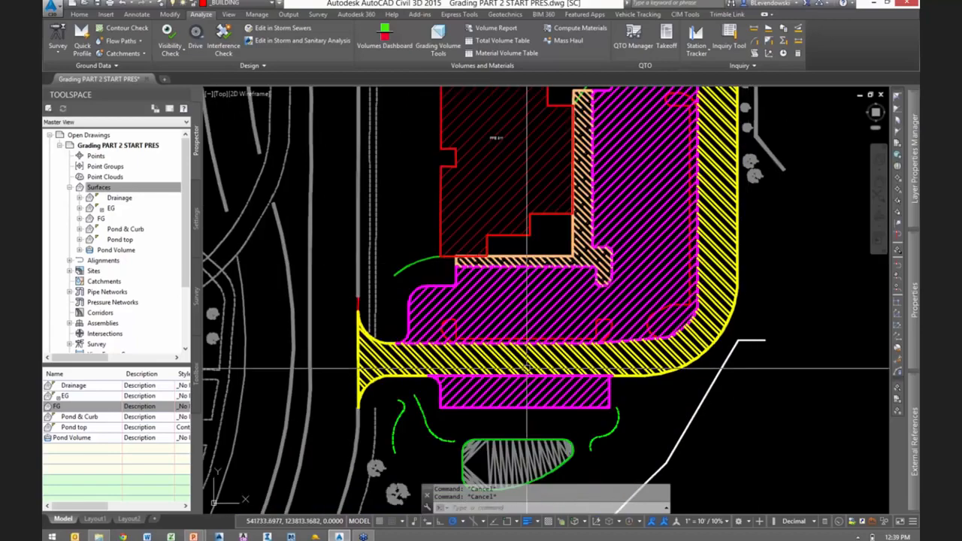
scroll(447, 362, "up", 4)
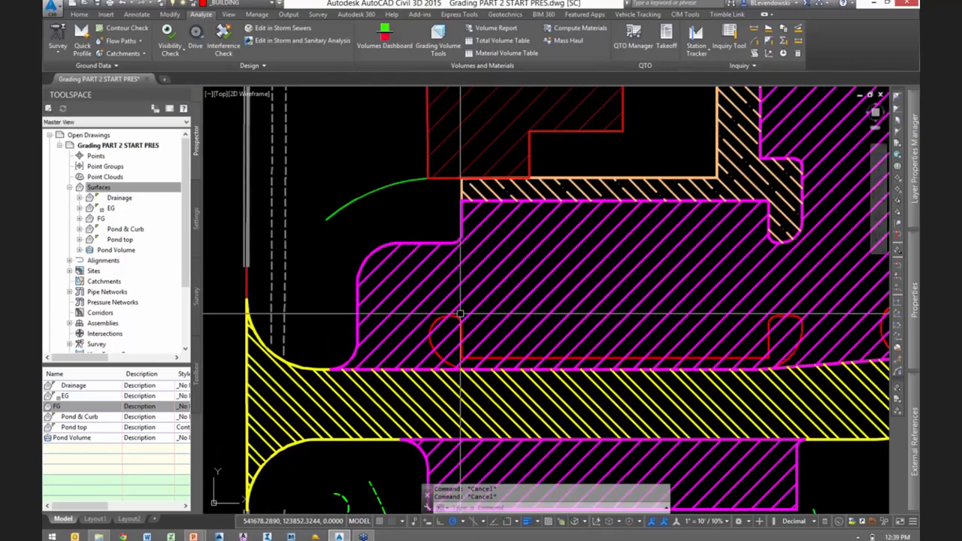
left_click(460, 322)
scroll(481, 311, "up", 3)
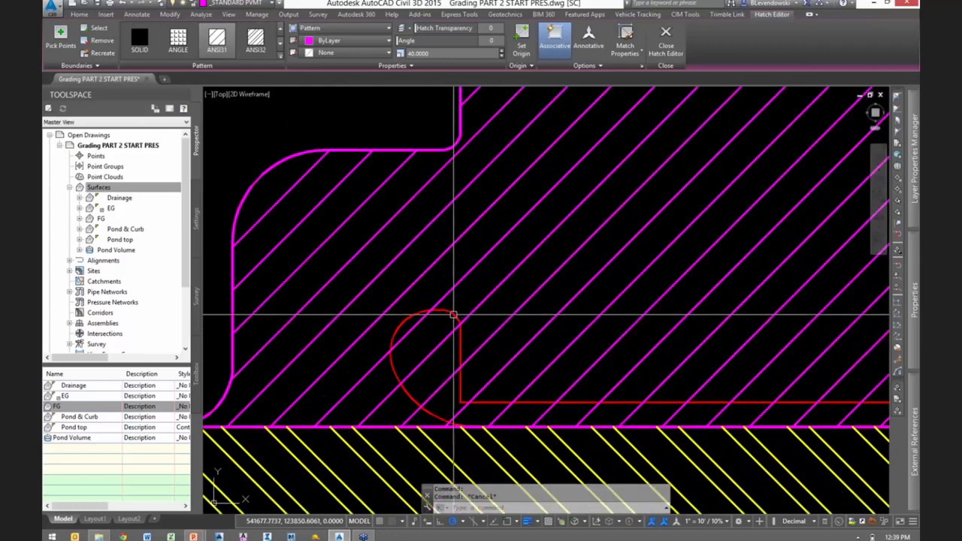
left_click(400, 348)
scroll(400, 348, "down", 3)
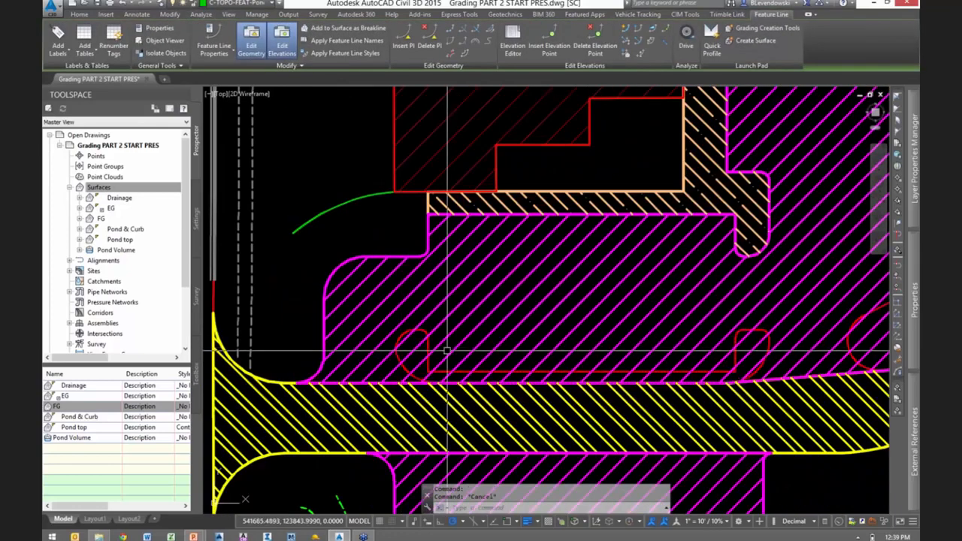
key("Escape")
scroll(401, 347, "down", 4)
scroll(733, 352, "up", 2)
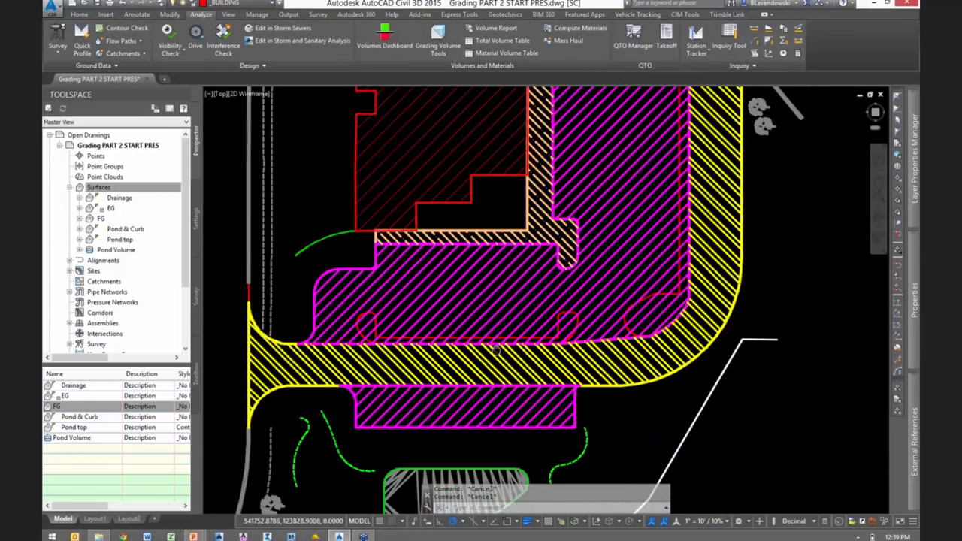
- Select the outlines of the heavy duty pavement, standard pavement areas and sidewalk to check that they enclose each area
scroll(481, 342, "up", 10)
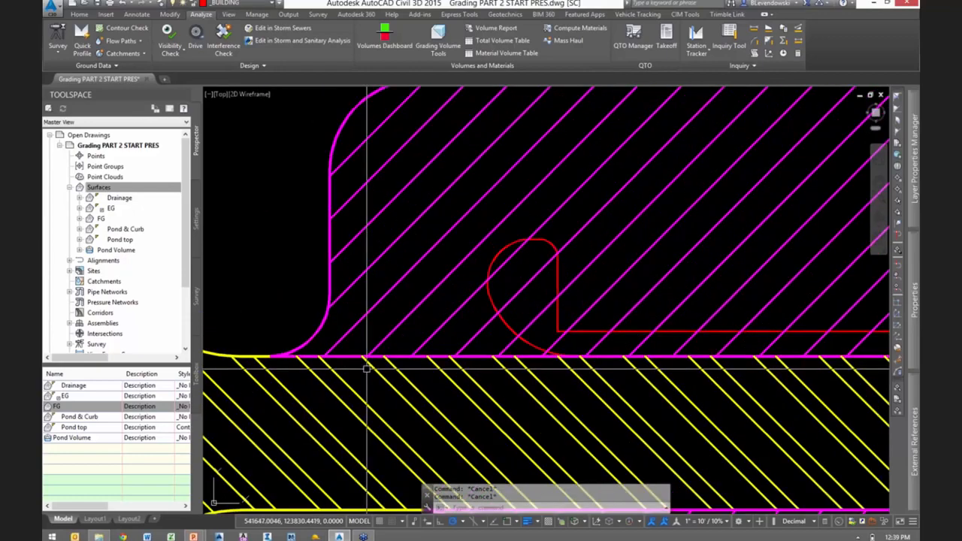
left_click(392, 359)
left_click(383, 334)
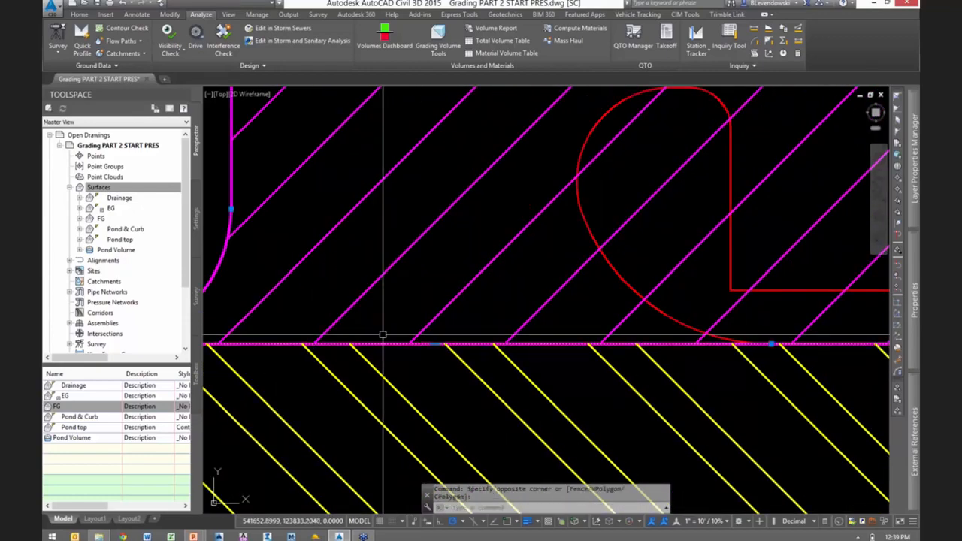
scroll(455, 418, "down", 5)
scroll(453, 412, "down", 1)
scroll(580, 365, "down", 2)
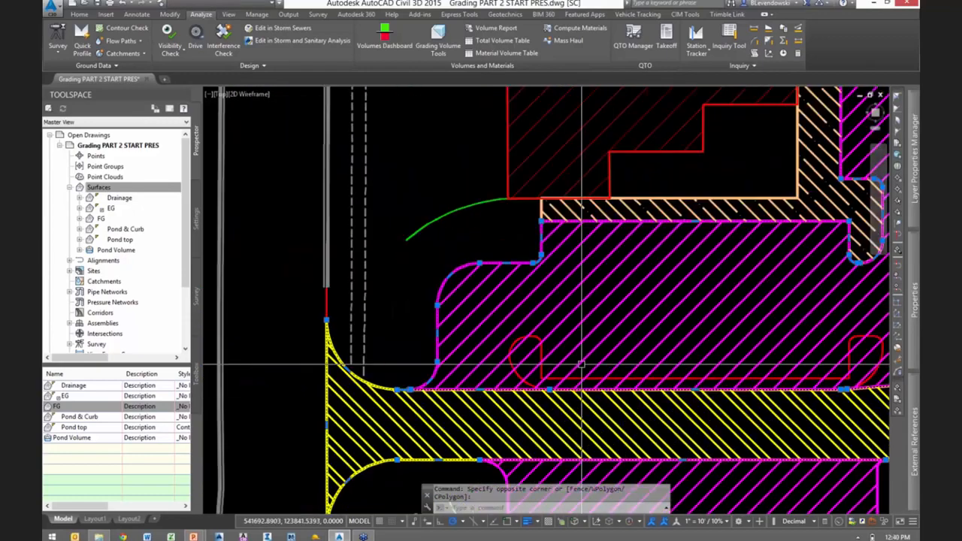
scroll(748, 235, "up", 5)
left_click(579, 242)
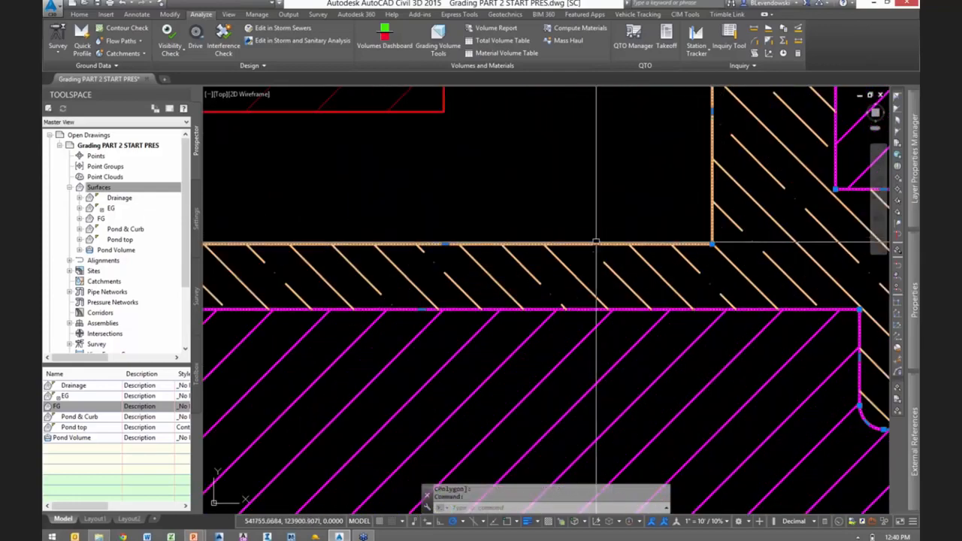
scroll(594, 243, "down", 5)
scroll(596, 243, "down", 2)
middle_click_drag(659, 287, 600, 301)
scroll(580, 389, "up", 4)
scroll(580, 389, "up", 1)
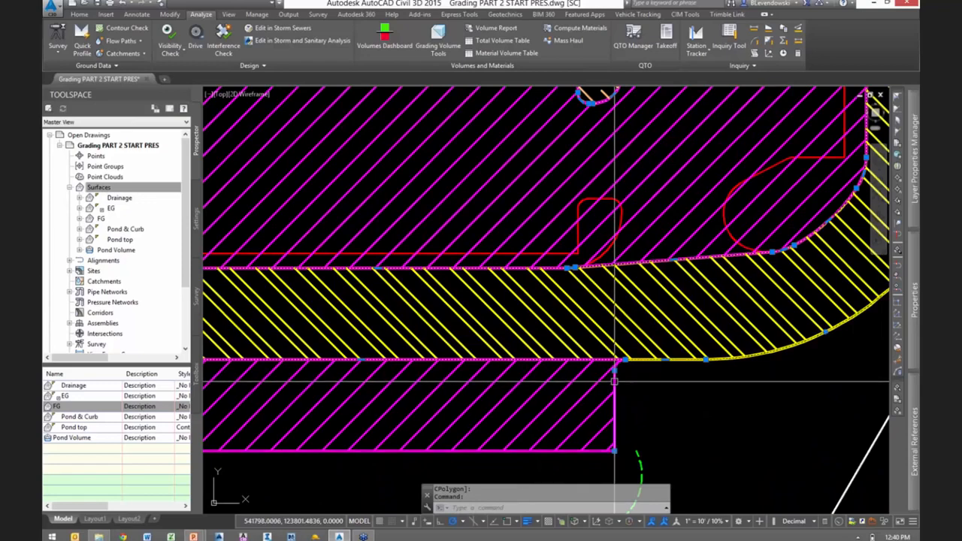
scroll(682, 374, "down", 5)
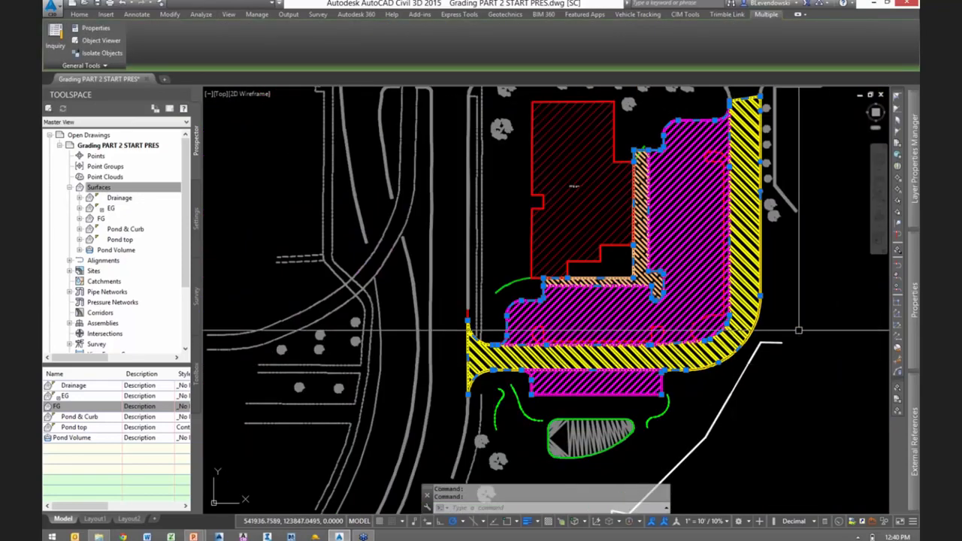
middle_click_drag(787, 332, 709, 346)
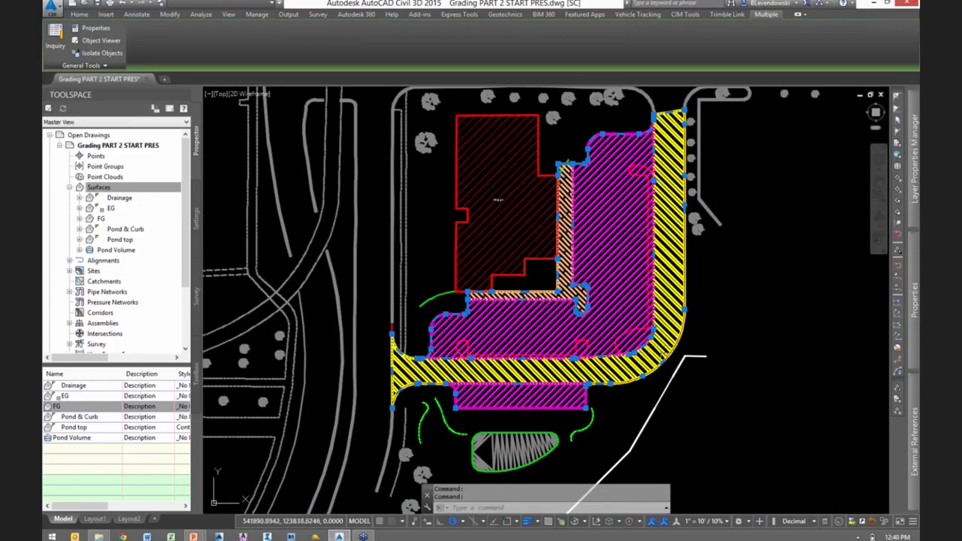
key("Escape")
- Create a TIN surface named Subgrade Depth with the Contours and Triangles style
right_click(100, 194)
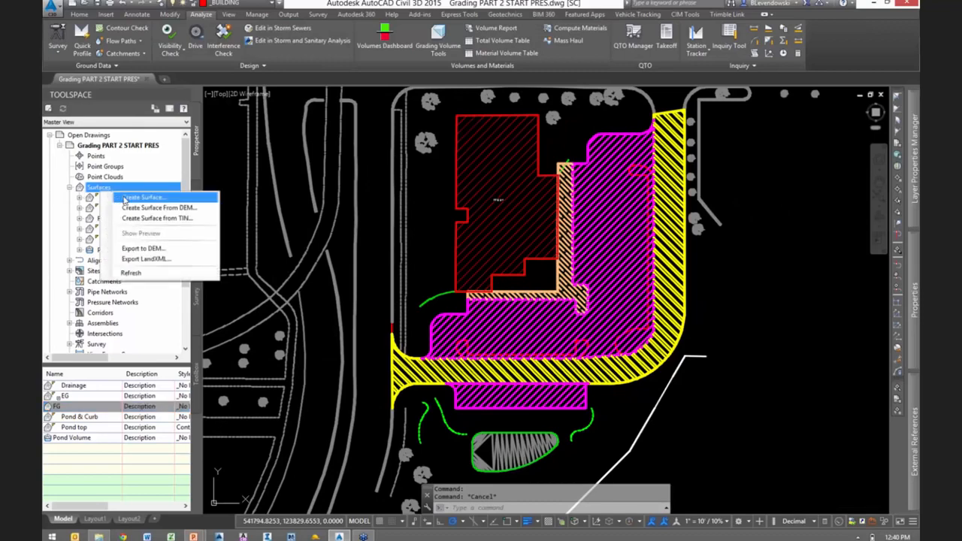
left_click(129, 193)
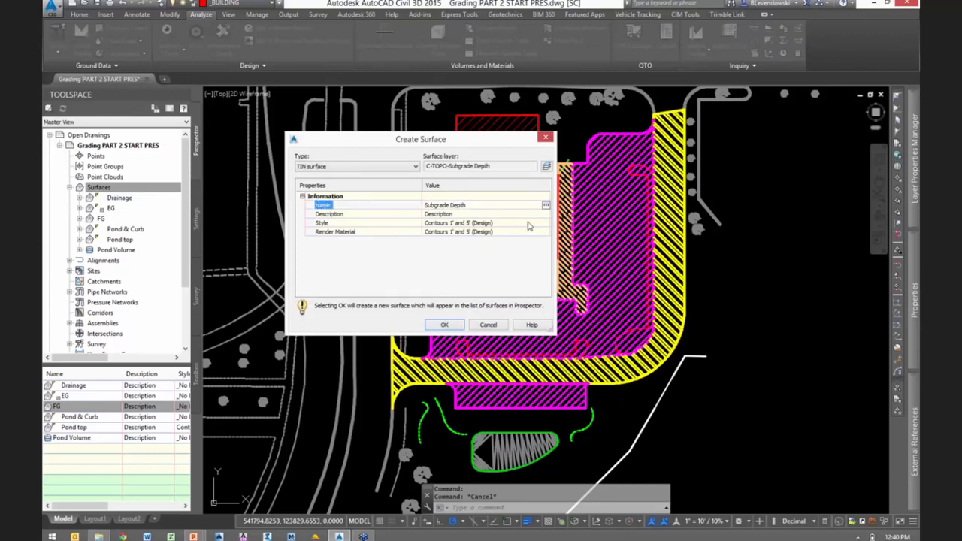
left_click(547, 224)
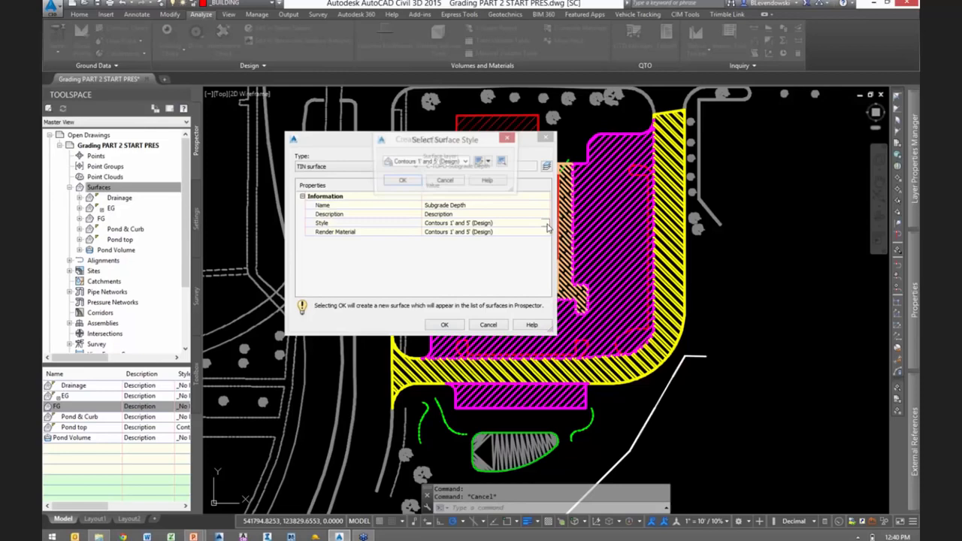
left_click(451, 162)
left_click(424, 240)
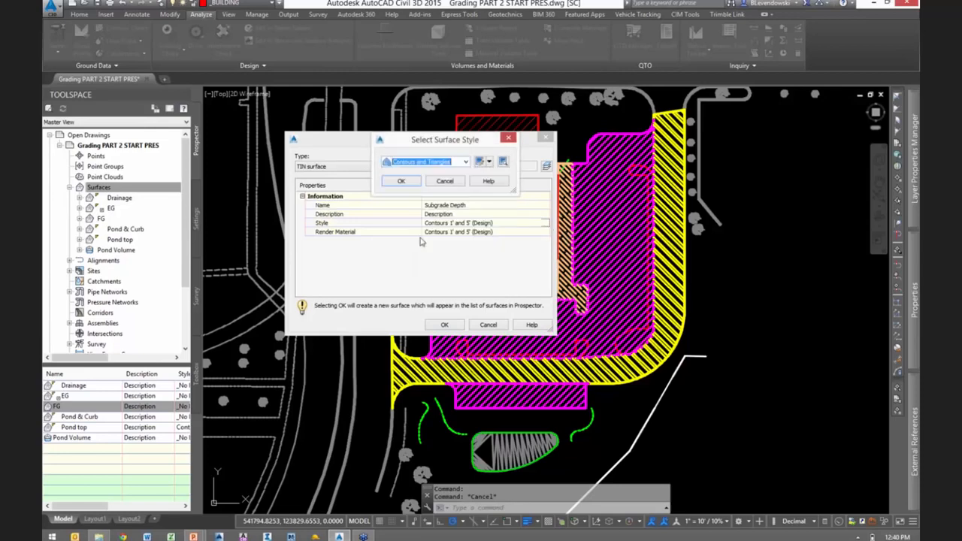
left_click(403, 182)
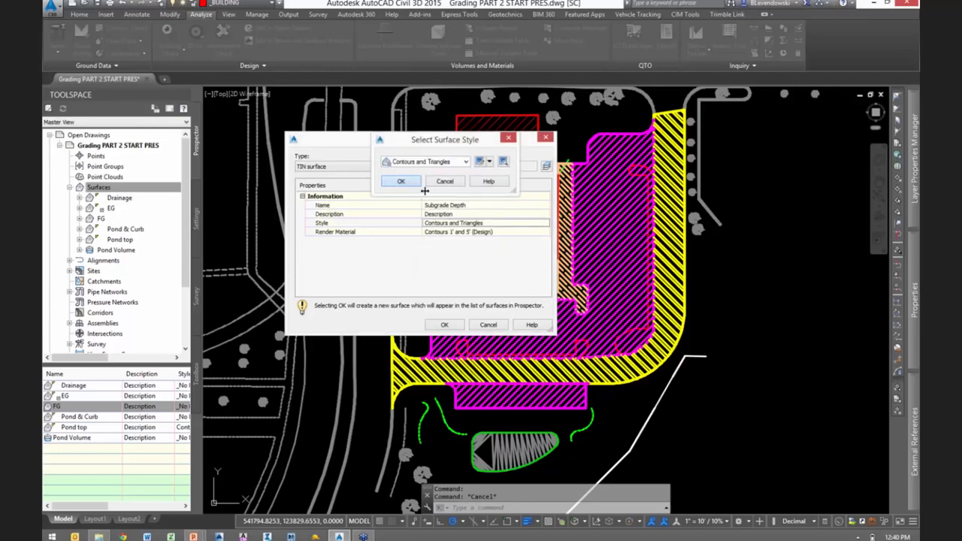
left_click(443, 325)
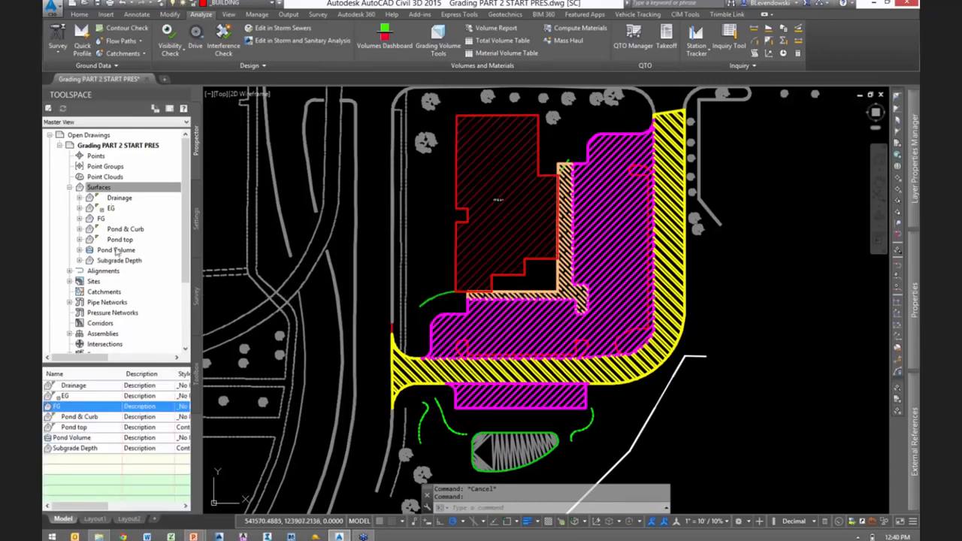
- Start adding standard breaklines to the Subgrade Depth surface with a 5.00' supplementing distance and a 0.10' mid-ordinate distance
double_click(123, 260)
double_click(117, 292)
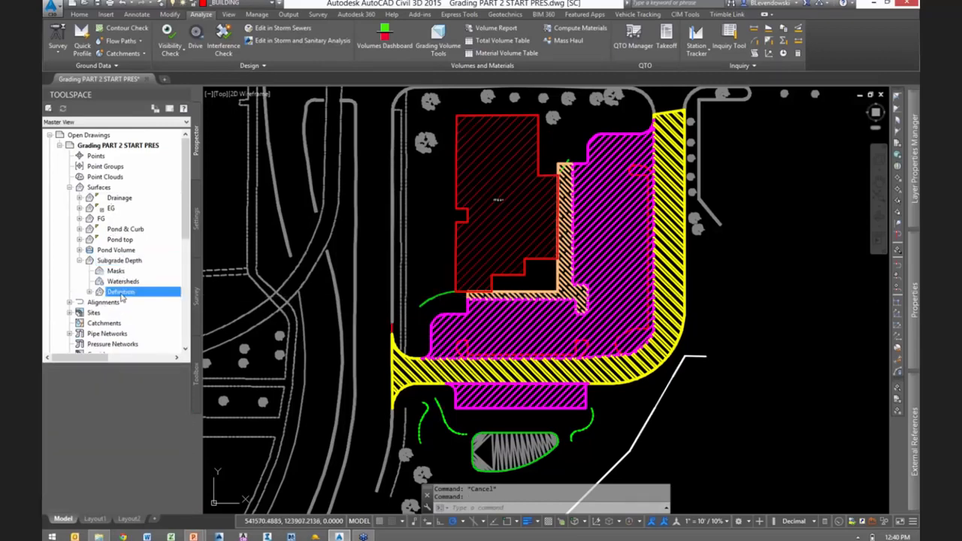
right_click(122, 302)
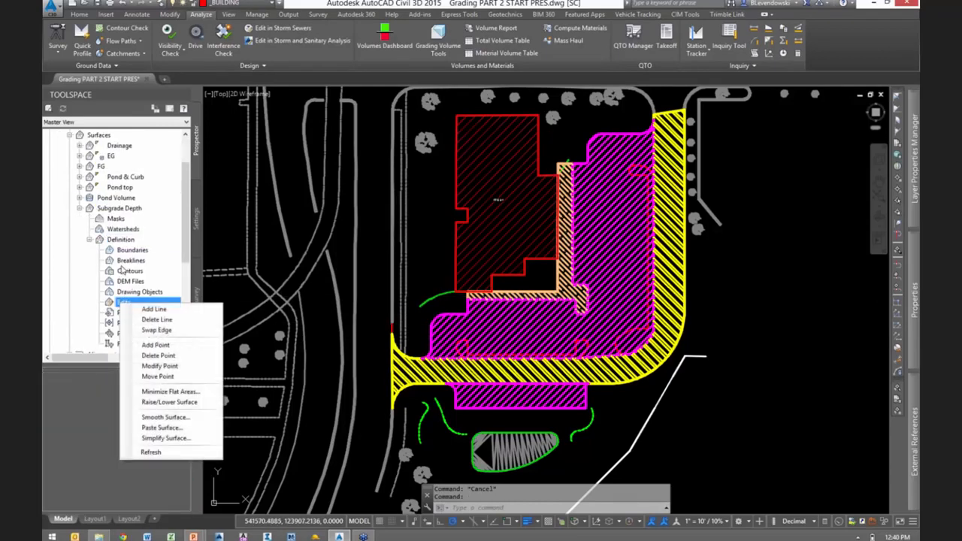
right_click(121, 263)
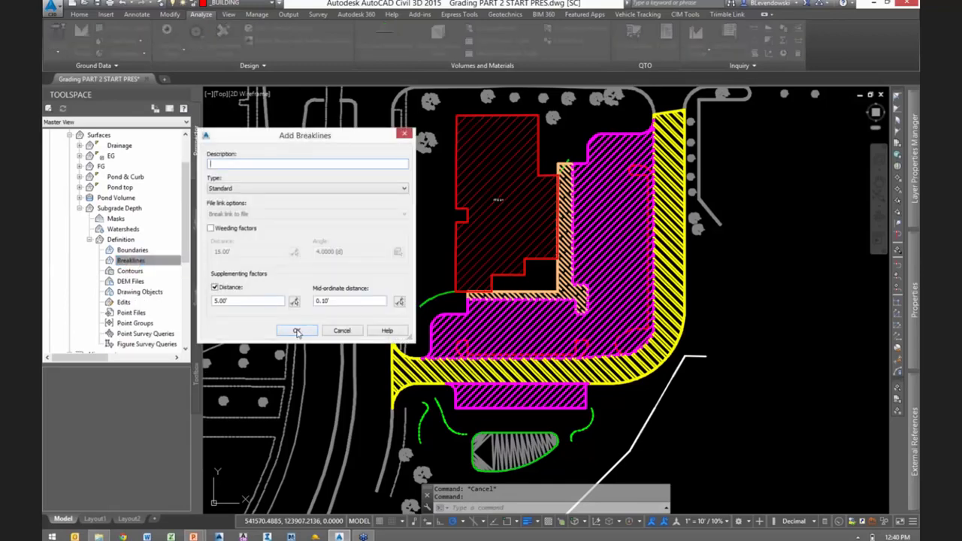
left_click(296, 331)
- Use the outlines of the heavy duty pavement, both standard pavement areas and the sidewalk as the surface's breaklines
scroll(456, 389, "up", 9)
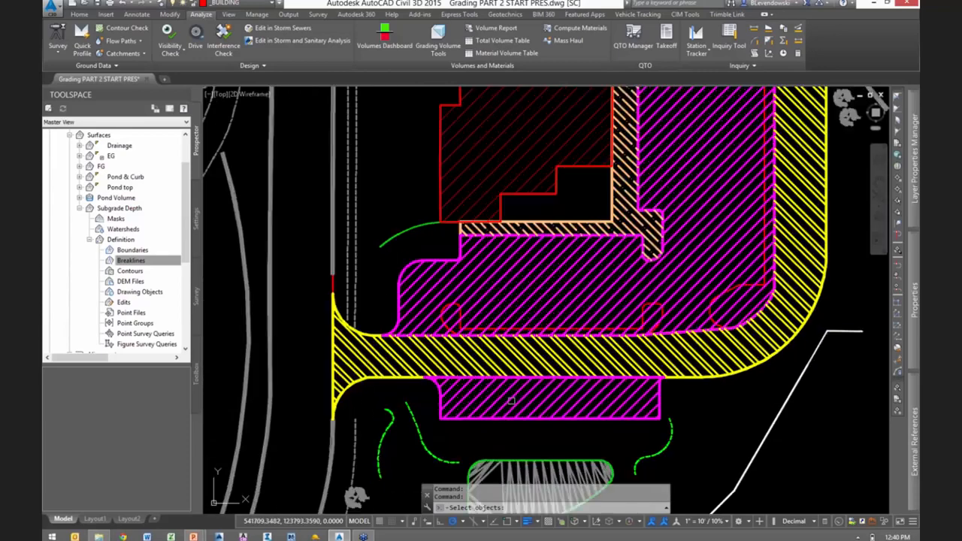
left_click(389, 276)
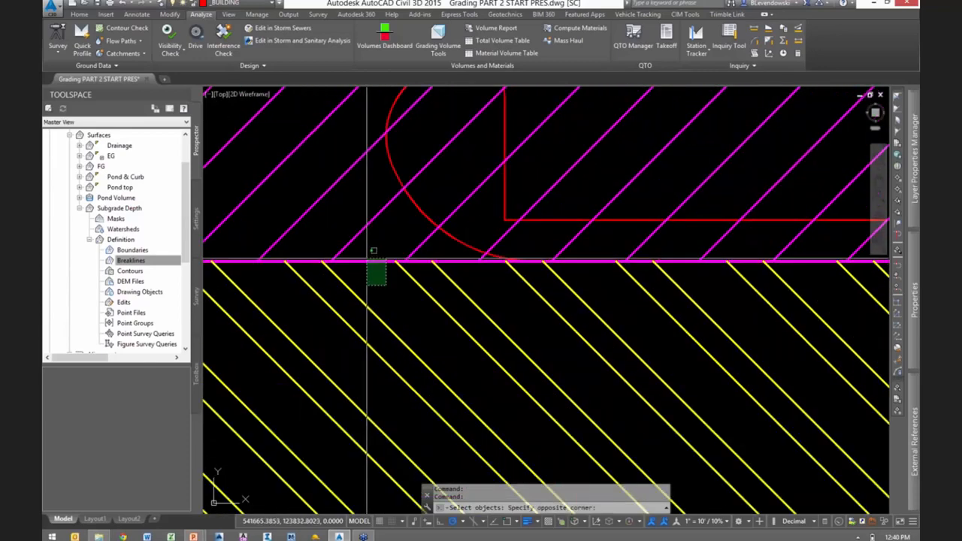
left_click(369, 256)
scroll(455, 245, "down", 8)
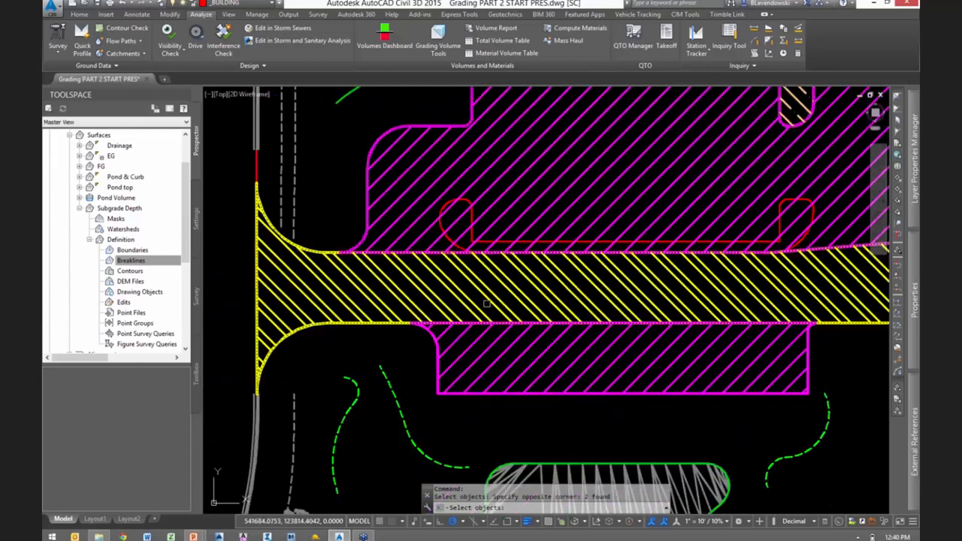
scroll(457, 336, "up", 7)
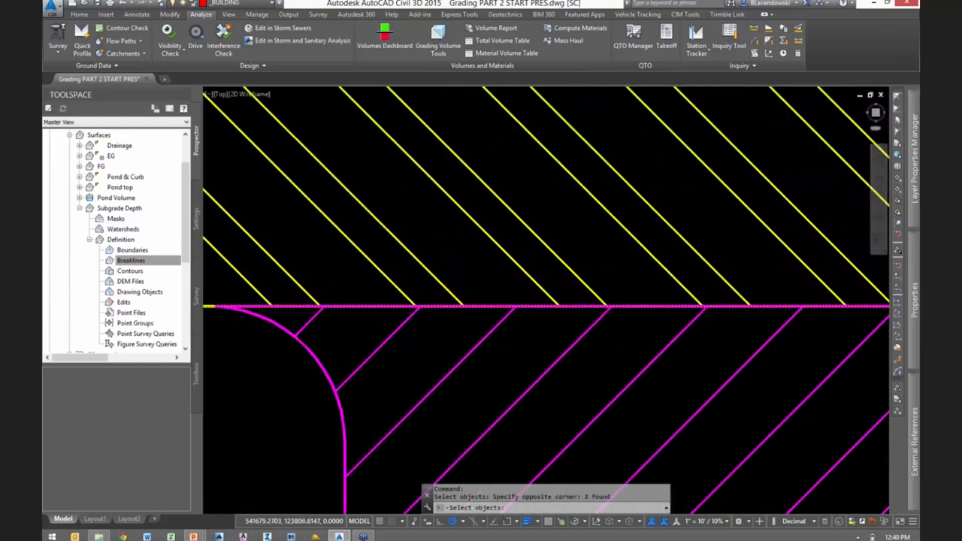
scroll(549, 301, "down", 5)
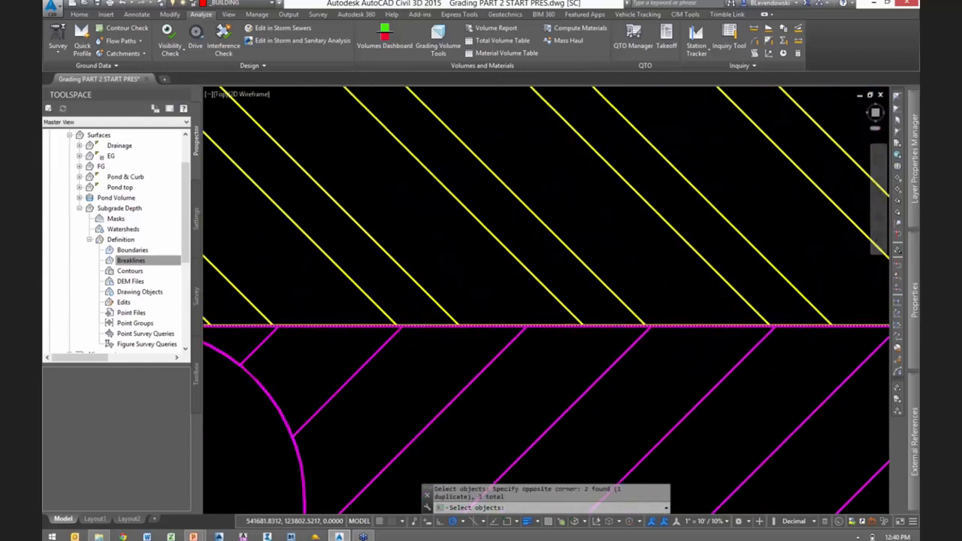
middle_click_drag(562, 244, 549, 281)
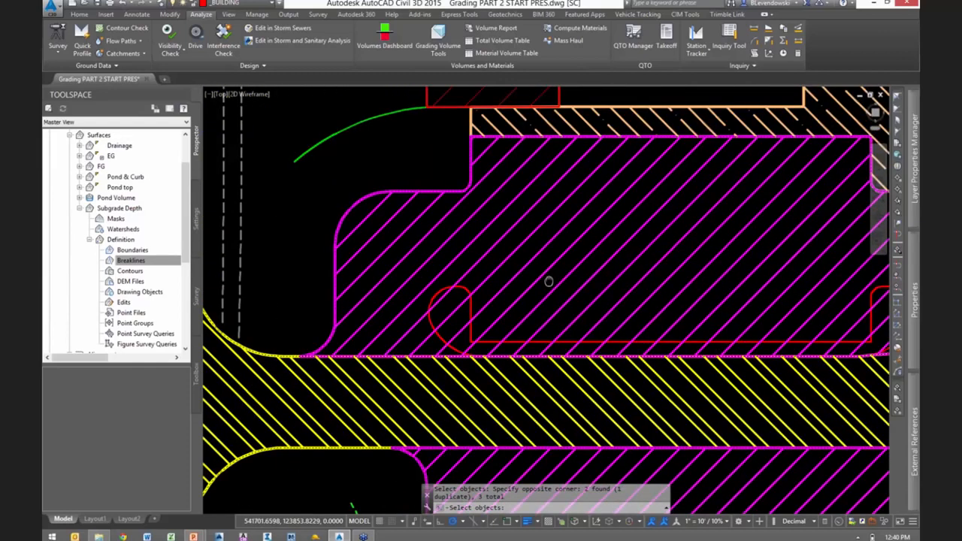
scroll(549, 282, "up", 5)
left_click(546, 237)
scroll(547, 240, "down", 8)
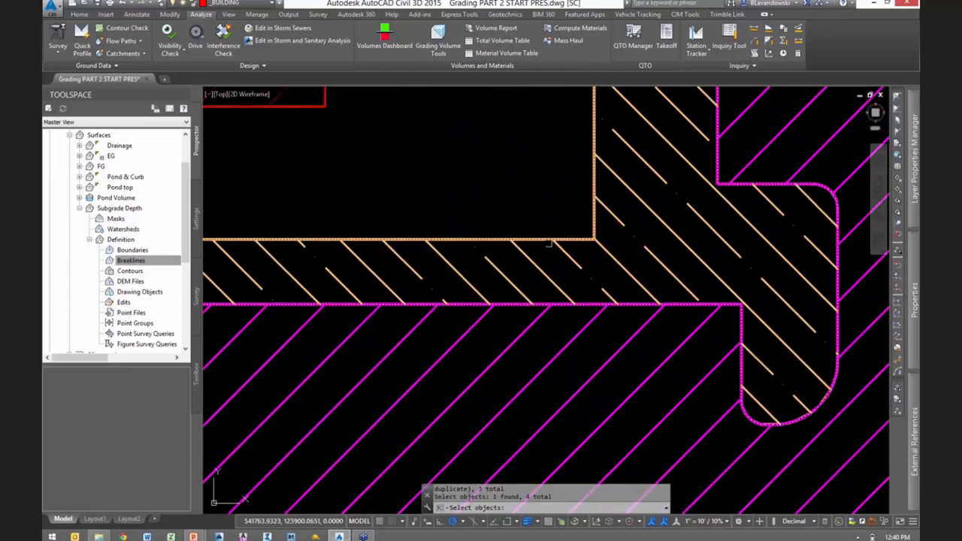
key("Return")
key("Escape")
key("Escape")
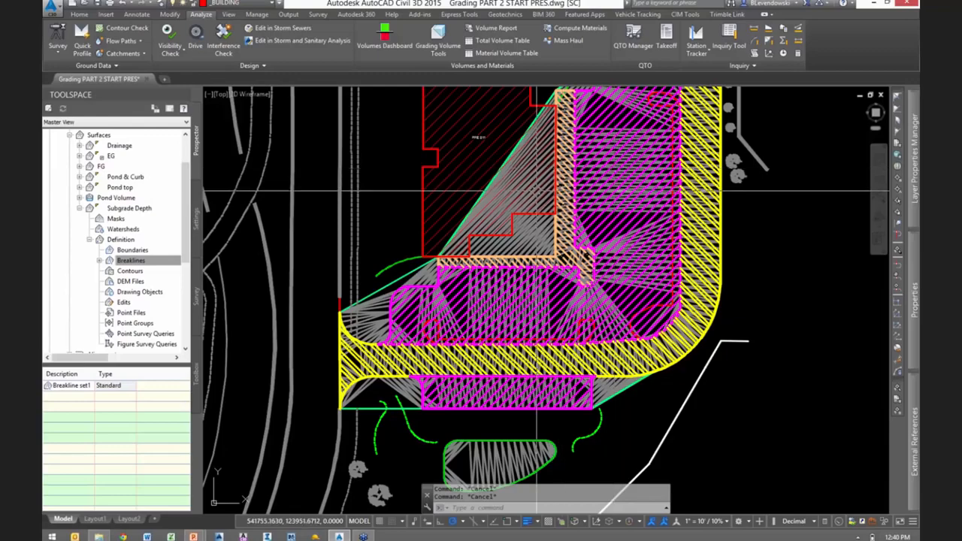
- Make the _BOUNDARY2 layer visible in the drawing
scroll(473, 228, "up", 5)
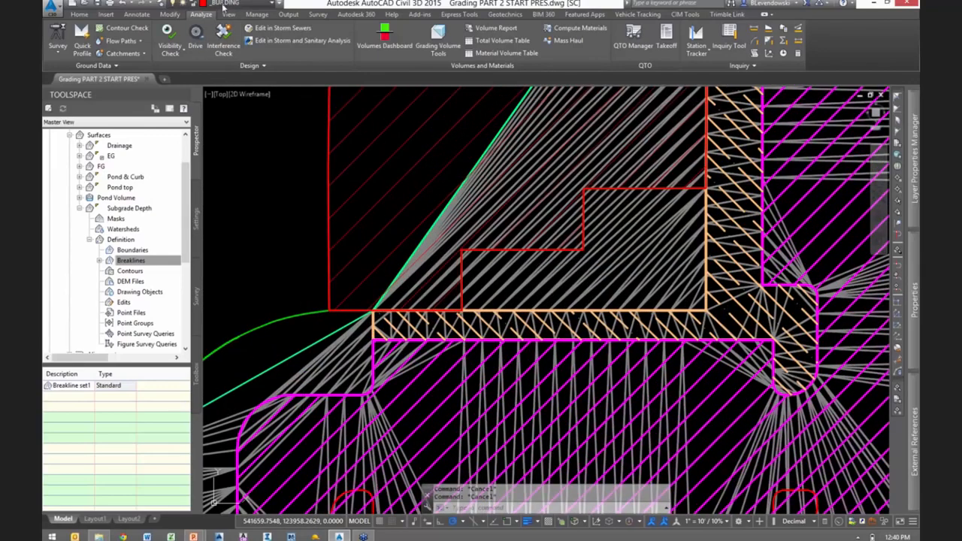
left_click(223, 4)
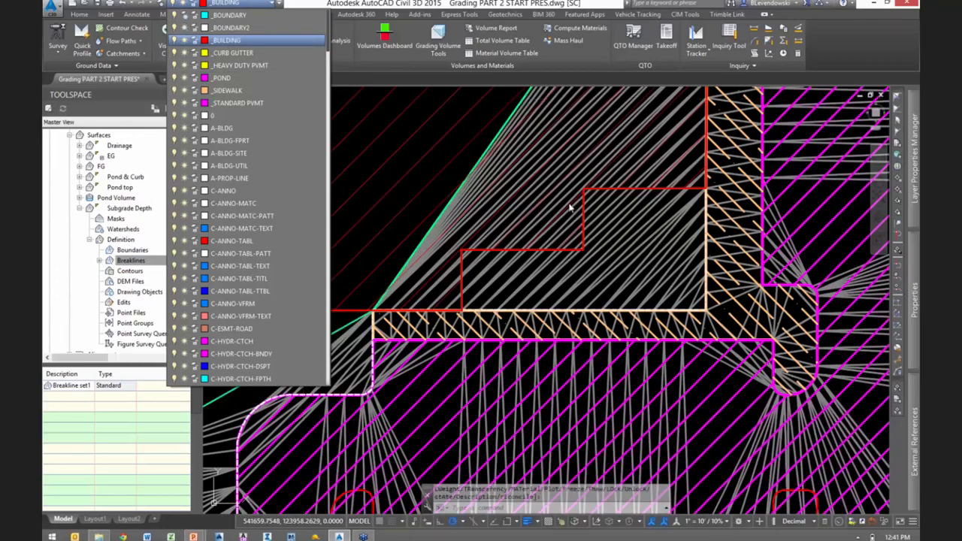
left_click(521, 282)
key("Escape")
key("Escape")
- Examine how the _BOUNDARY2 polyline runs along the curved pavement edge near the sidewalk's end
scroll(368, 388, "up", 2)
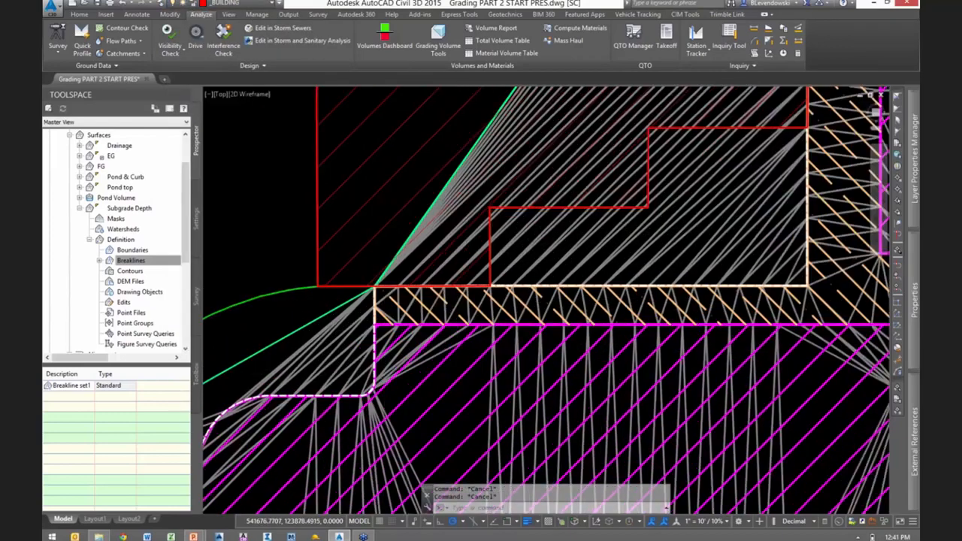
scroll(369, 389, "up", 3)
scroll(441, 330, "up", 2)
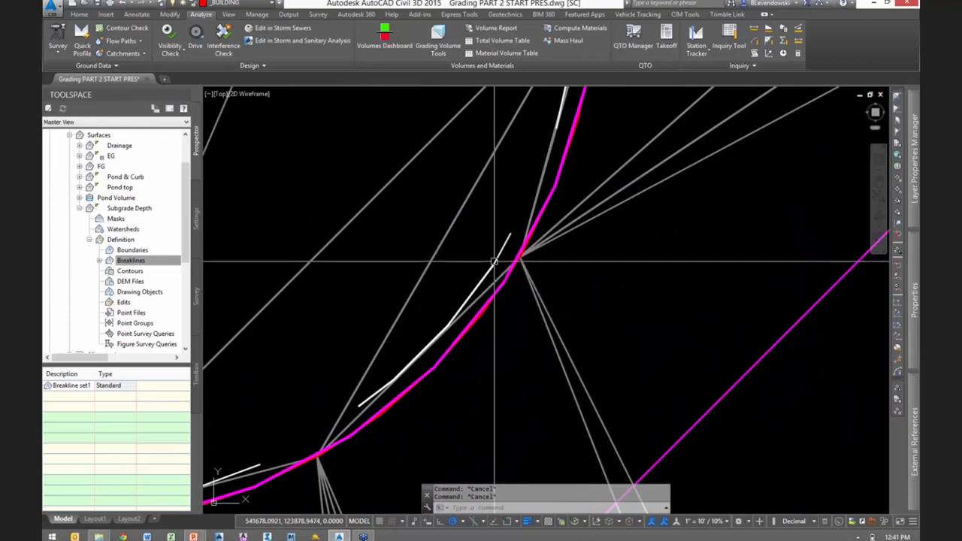
left_click(490, 268)
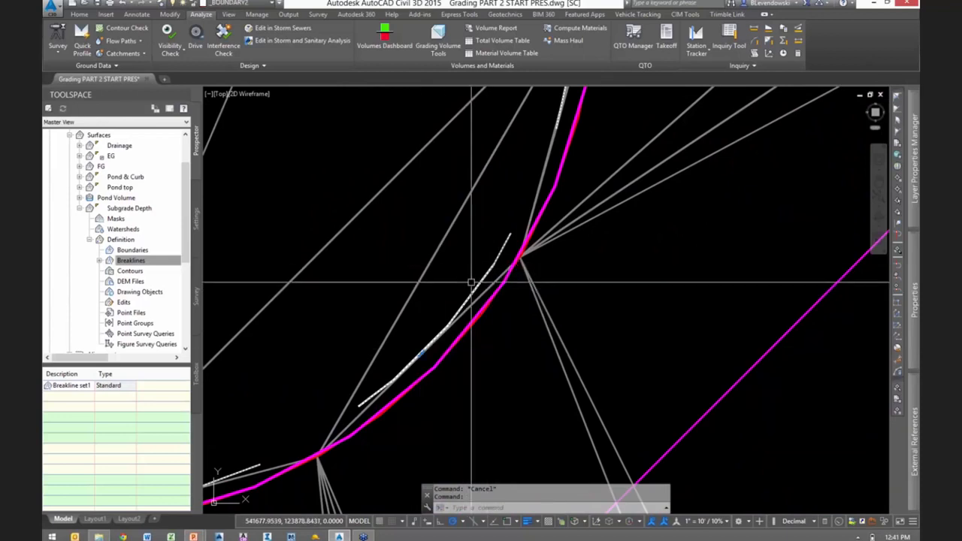
scroll(479, 291, "down", 4)
scroll(478, 291, "down", 4)
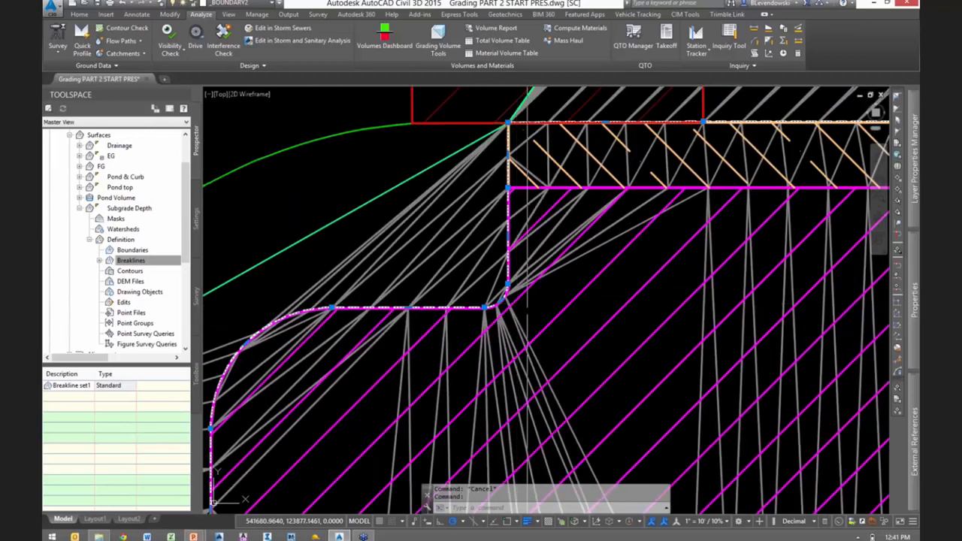
key("Escape")
- Add the _BOUNDARY2 polyline to the Subgrade Depth surface as an outer boundary with non-destructive breakline and a 0.10' mid-ordinate distance
left_click(497, 270)
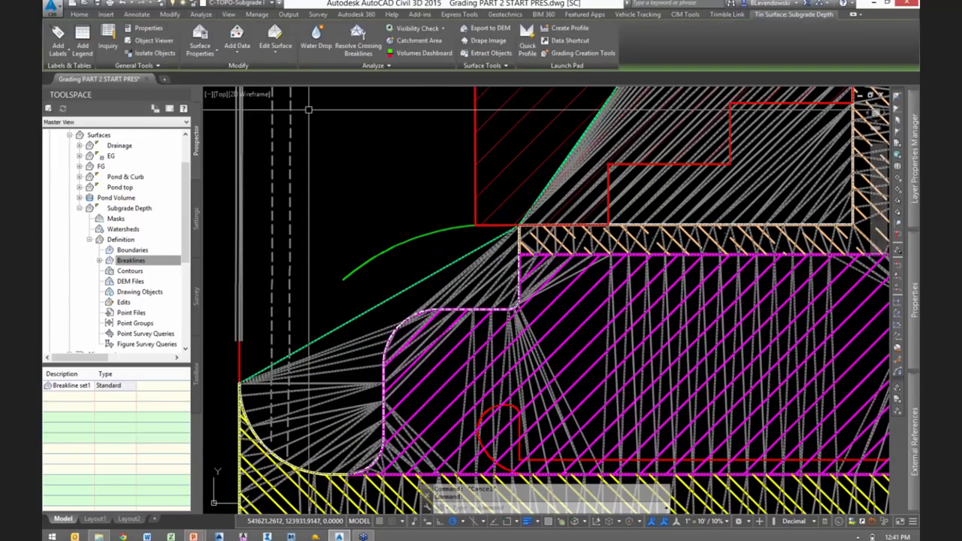
left_click(243, 50)
left_click(254, 71)
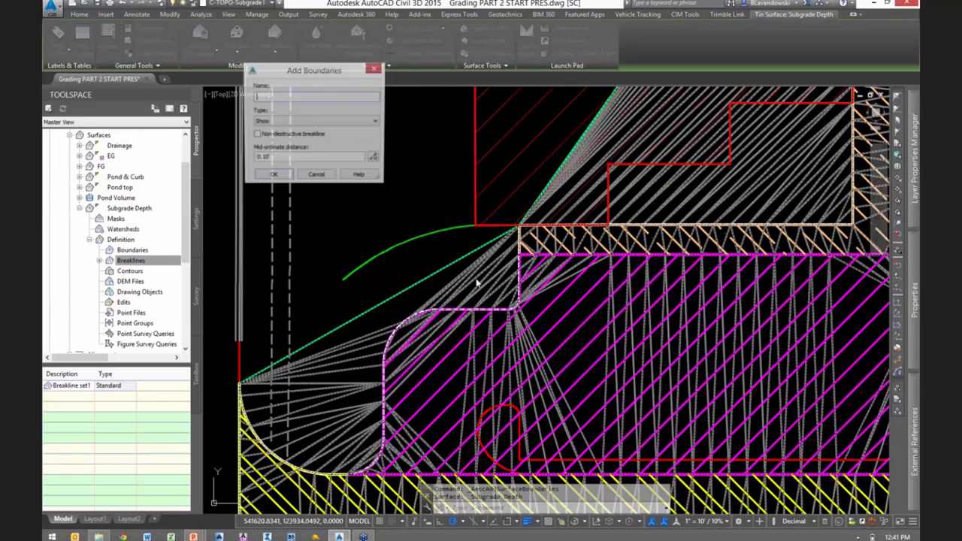
left_click(283, 122)
left_click(267, 131)
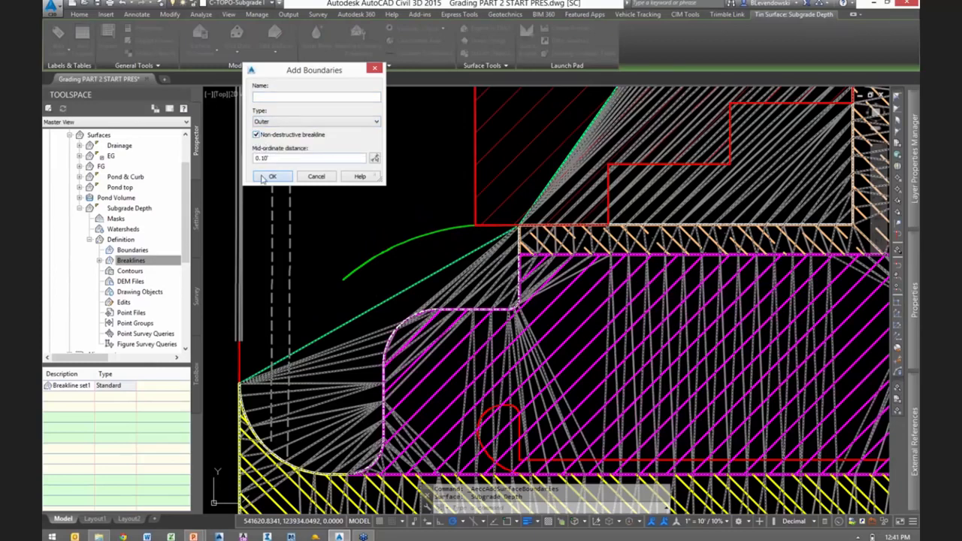
key("Return")
scroll(409, 310, "up", 8)
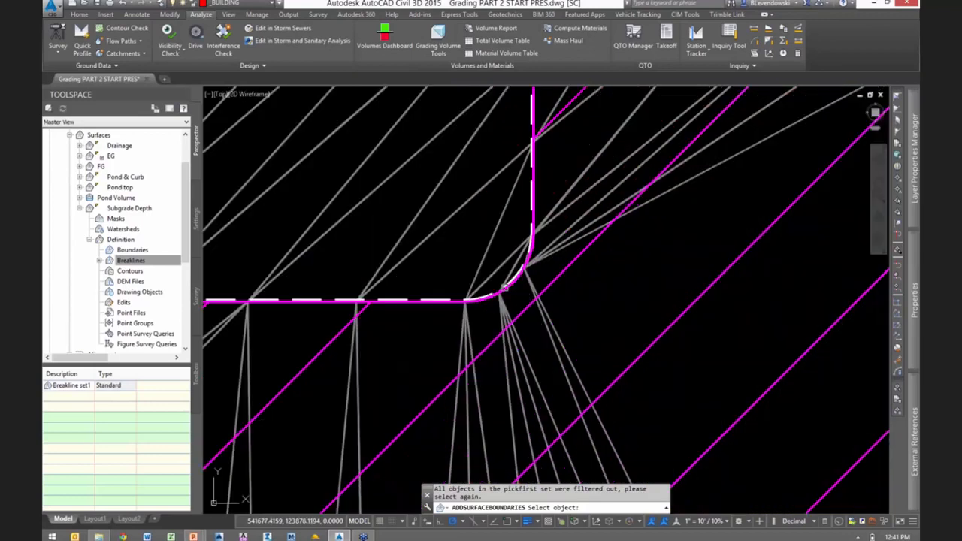
left_click(298, 329)
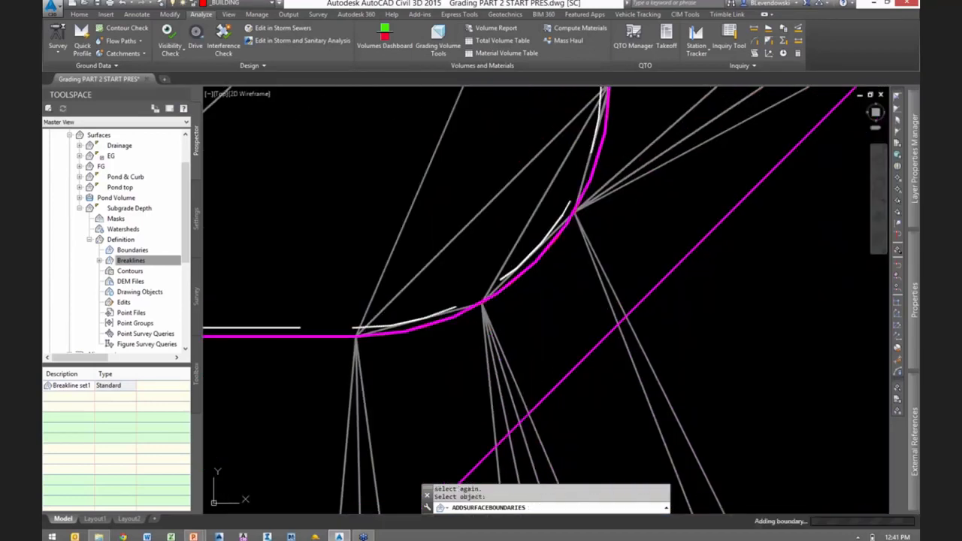
scroll(519, 288, "down", 8)
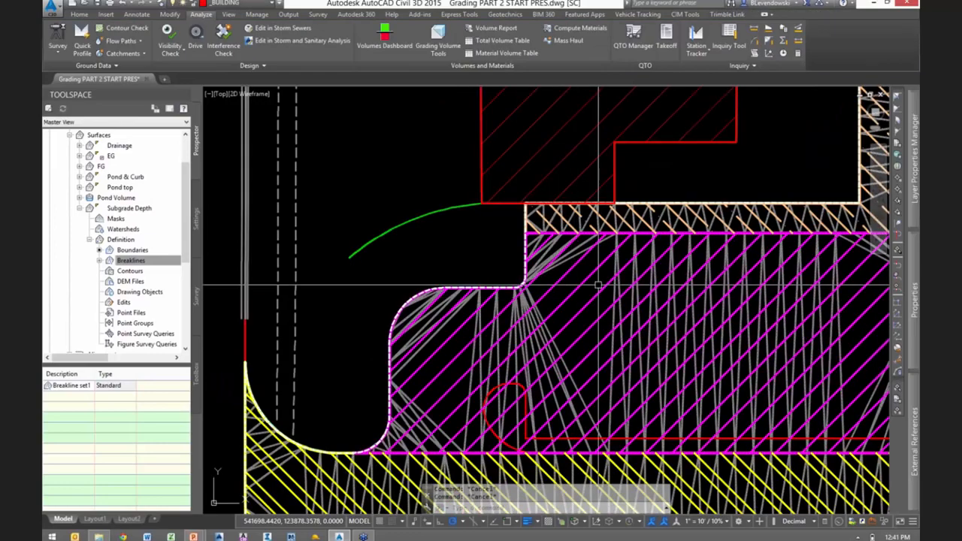
- Show the Subgrade Depth surface in the Object Viewer and tilt it to a low 3D angle
right_click(639, 291)
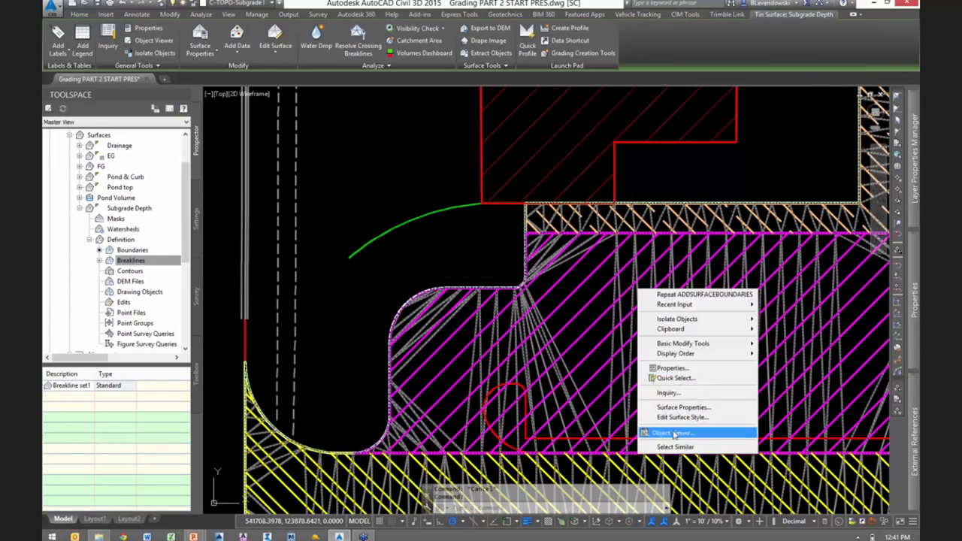
left_click(673, 433)
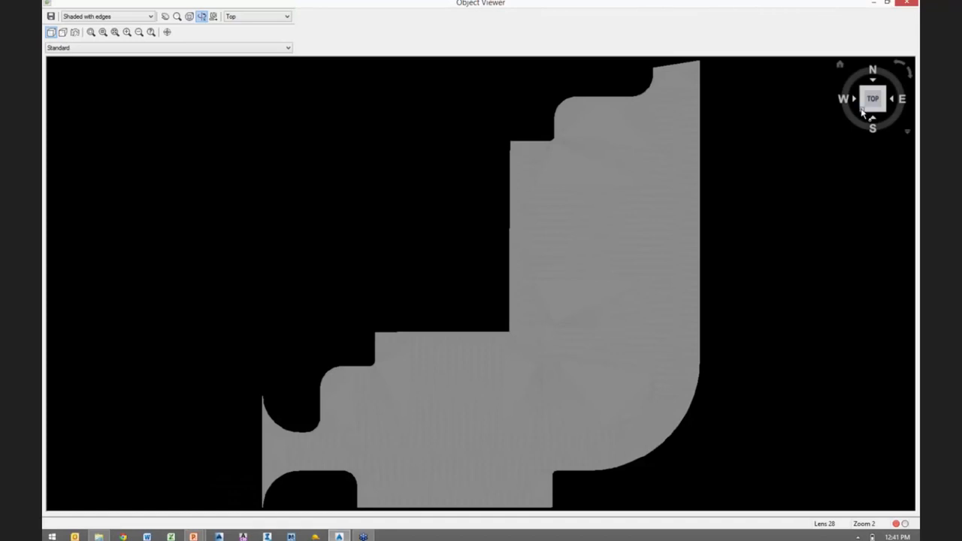
left_click(864, 111)
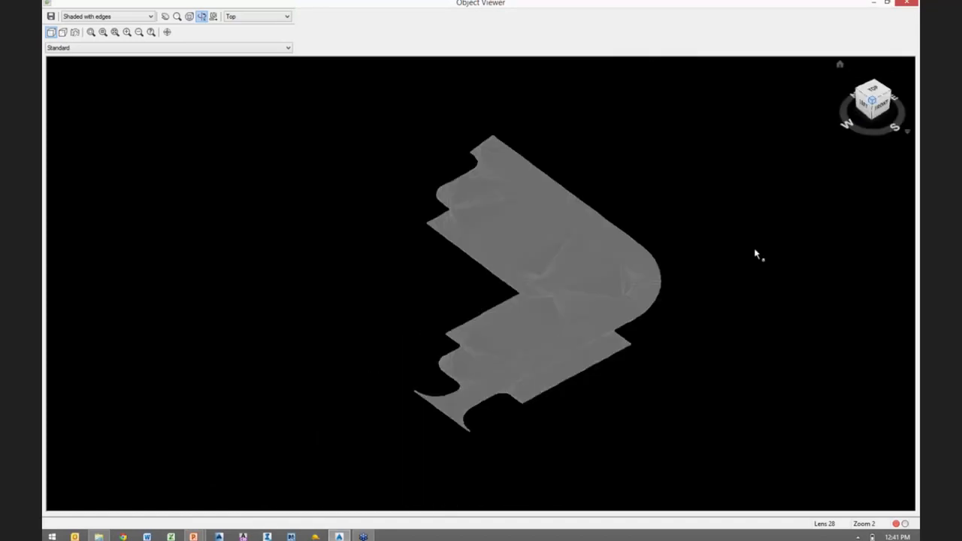
left_click_drag(518, 361, 610, 307)
scroll(615, 303, "up", 3)
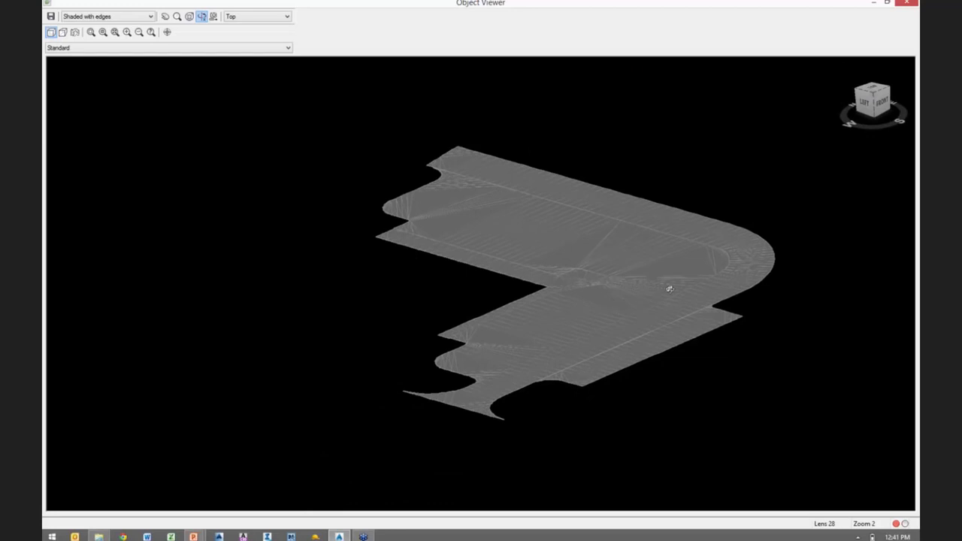
left_click_drag(554, 275, 610, 263)
scroll(610, 262, "up", 4)
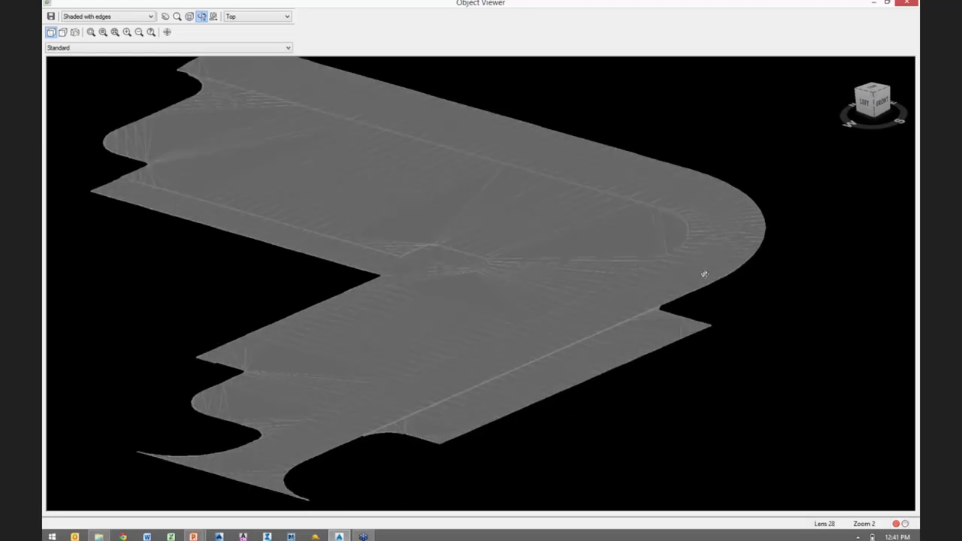
- Inspect the depth step along the edge between the standard and heavy duty pavement up close
scroll(621, 311, "up", 3)
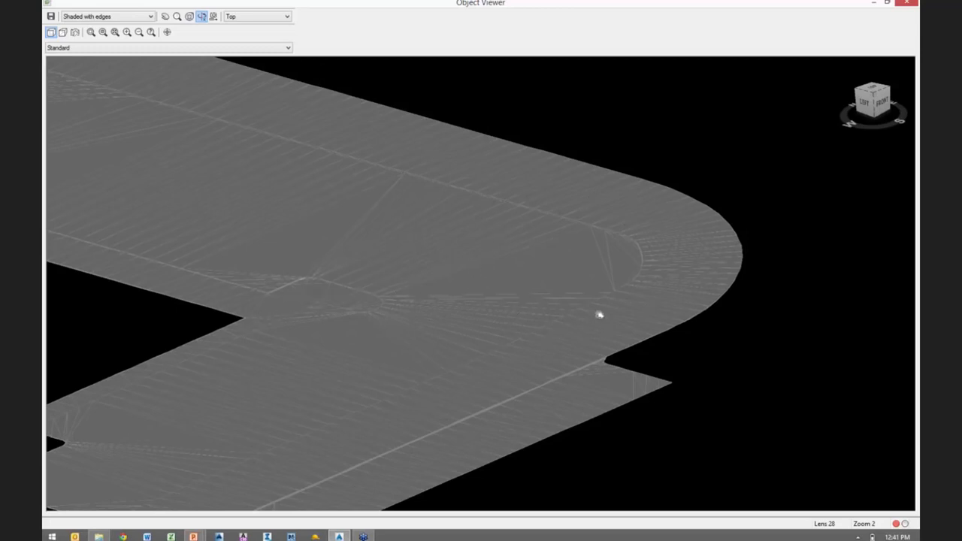
left_click_drag(600, 314, 676, 225)
scroll(678, 224, "up", 1)
scroll(724, 185, "up", 1)
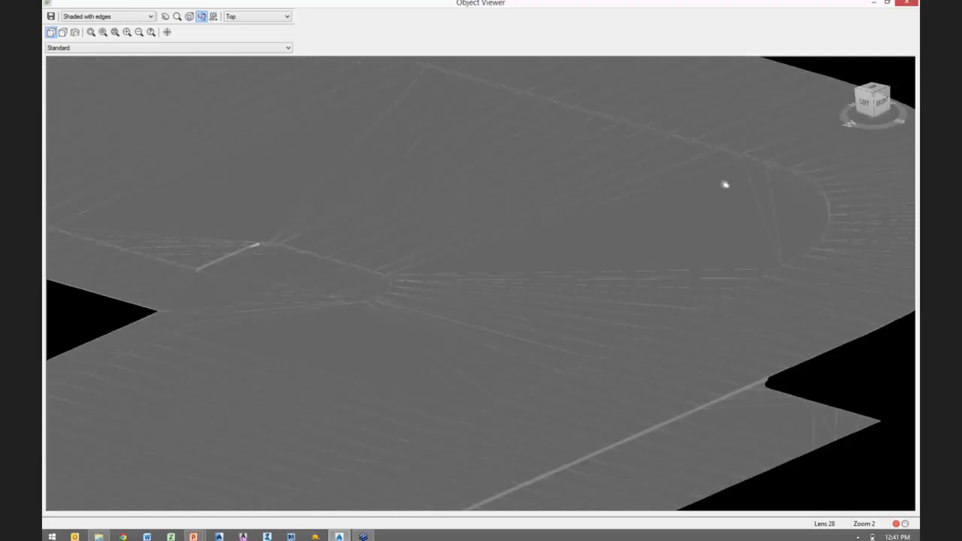
middle_click_drag(765, 176, 587, 264)
scroll(588, 264, "up", 1)
scroll(588, 264, "up", 1)
middle_click_drag(646, 324, 670, 427)
scroll(615, 333, "up", 1)
- Review the depth step in the Conceptual visual style and return to the drawing's plan view
left_click(119, 16)
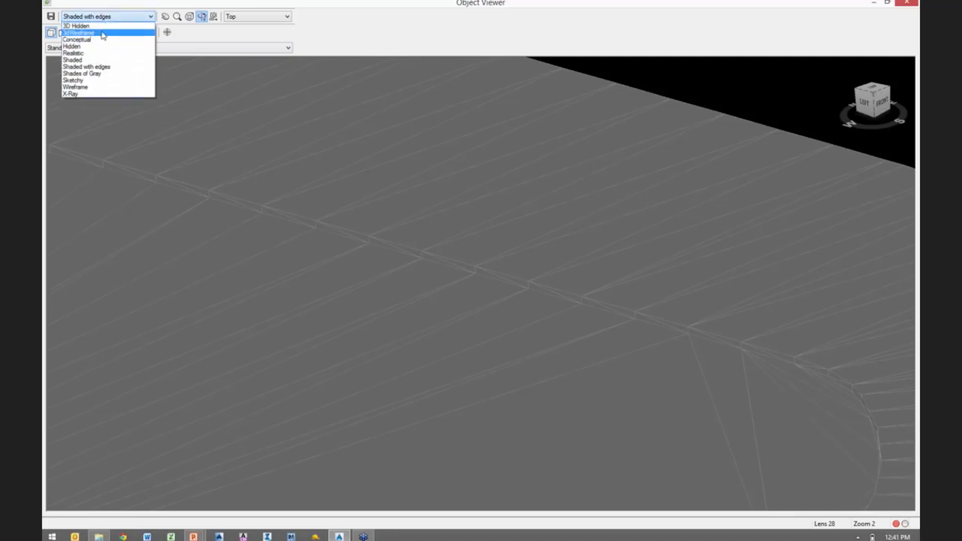
left_click(86, 46)
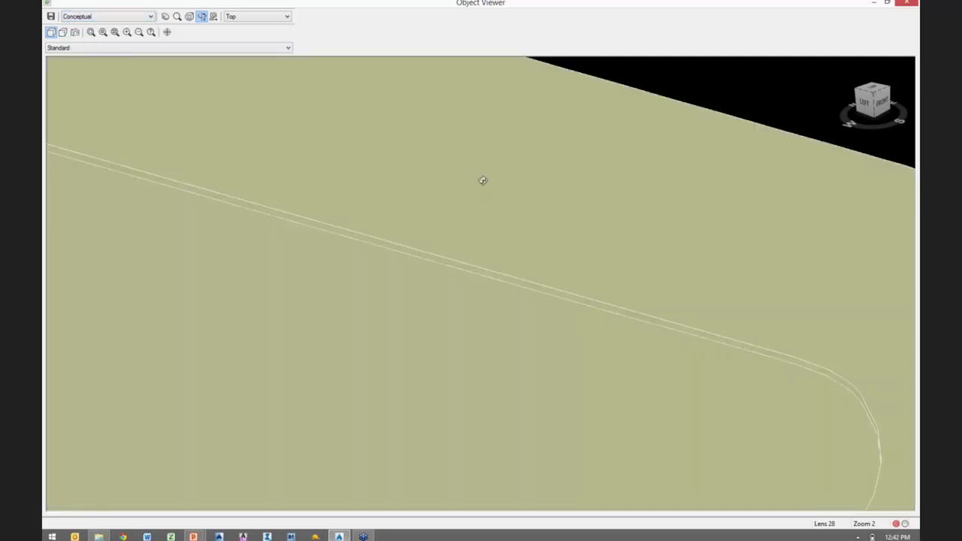
left_click(483, 180)
left_click(378, 303)
left_click(557, 230)
left_click(344, 331)
key("Escape")
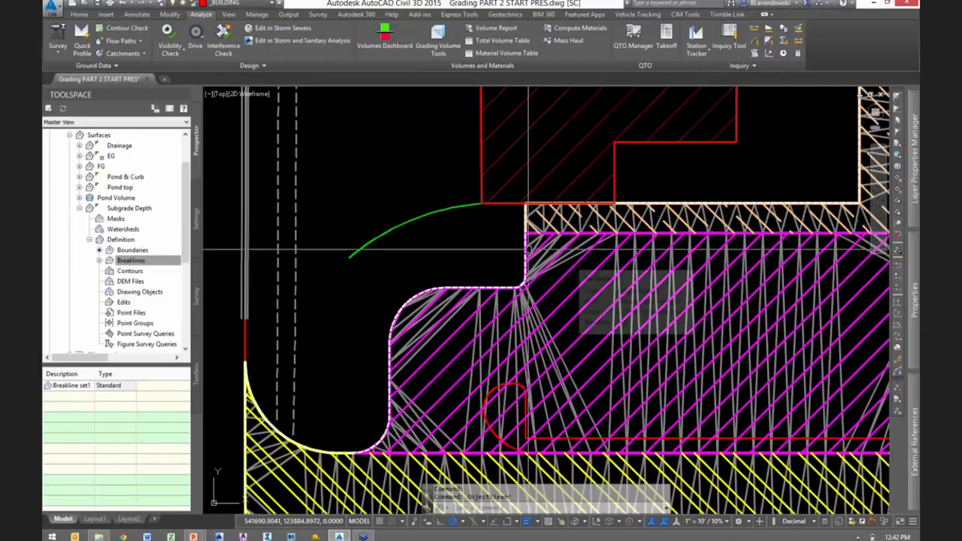
scroll(434, 265, "down", 2)
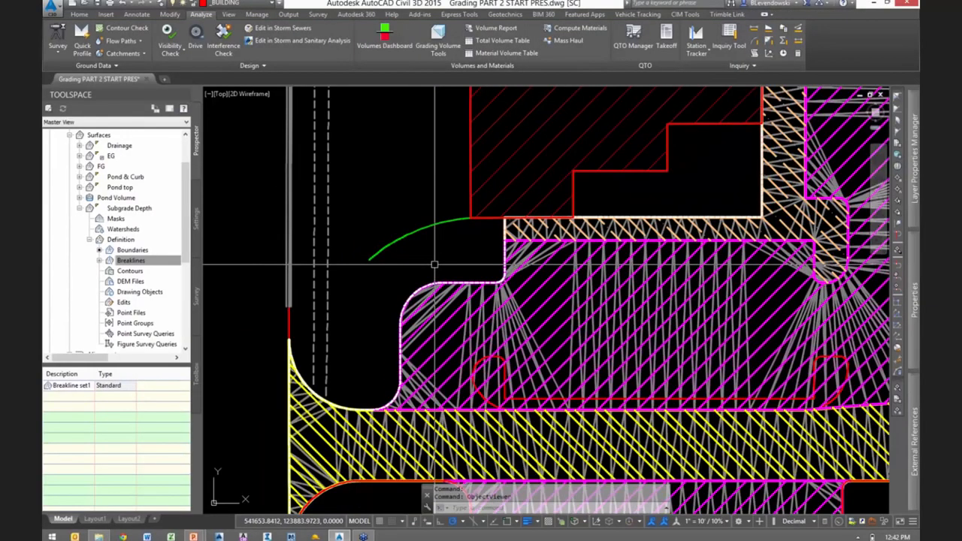
scroll(442, 261, "down", 1)
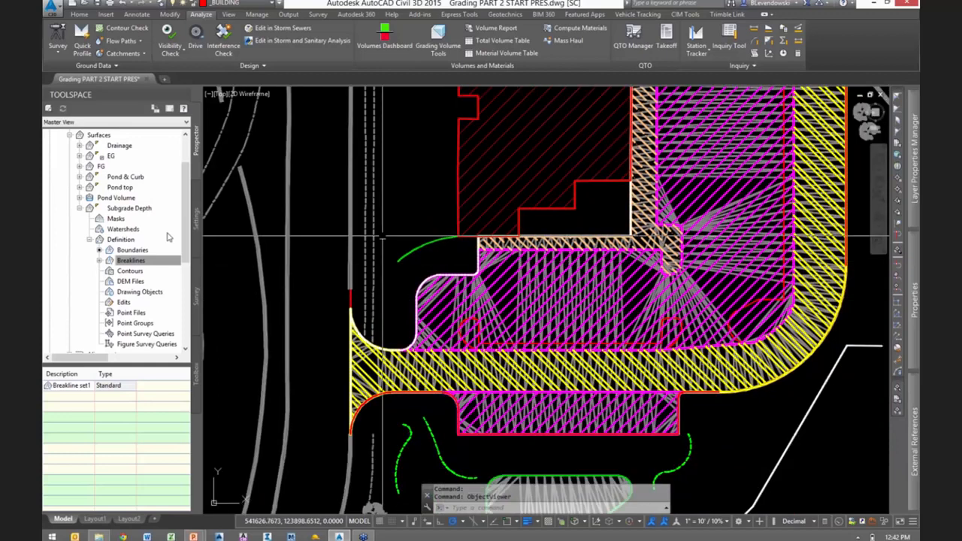
- Set the FG surface's style to Contours 2' and 10' (Design)
right_click(103, 167)
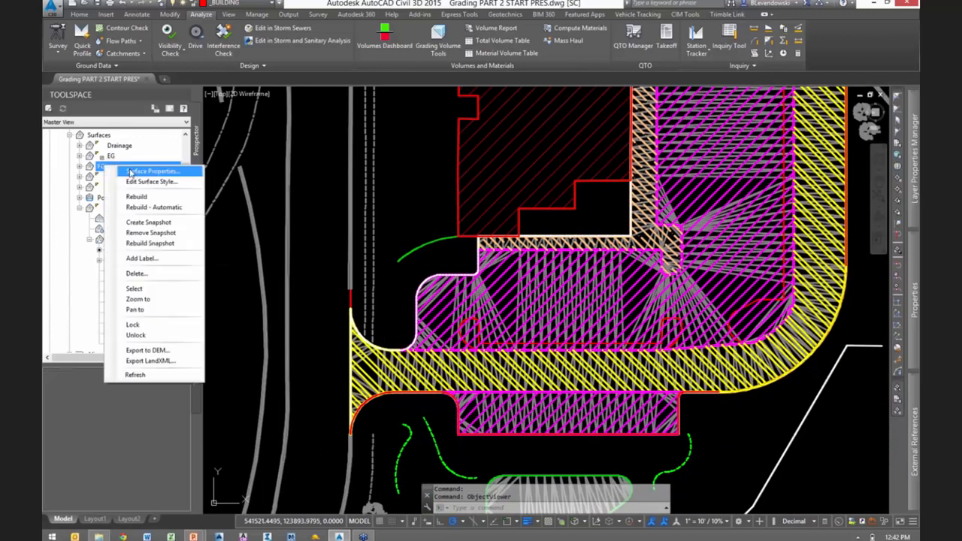
left_click(130, 171)
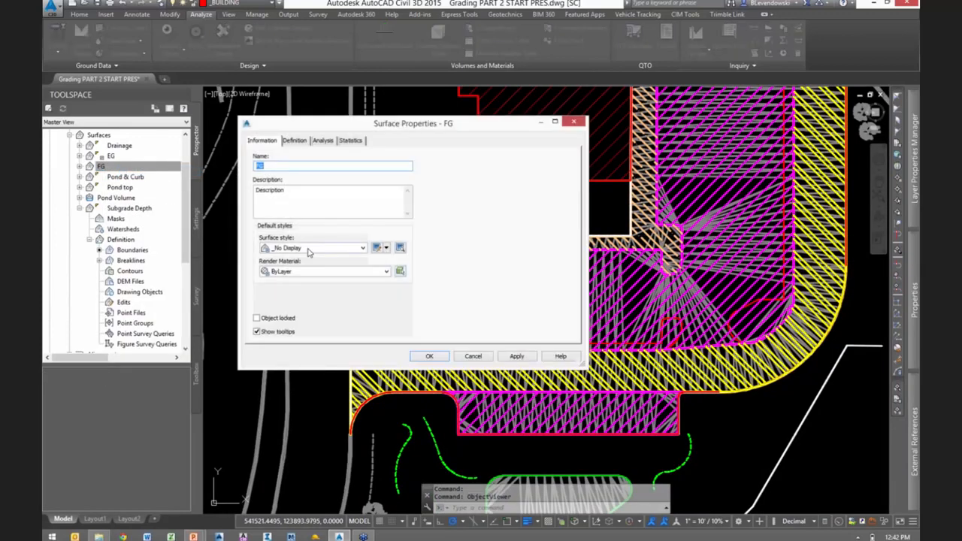
left_click(313, 248)
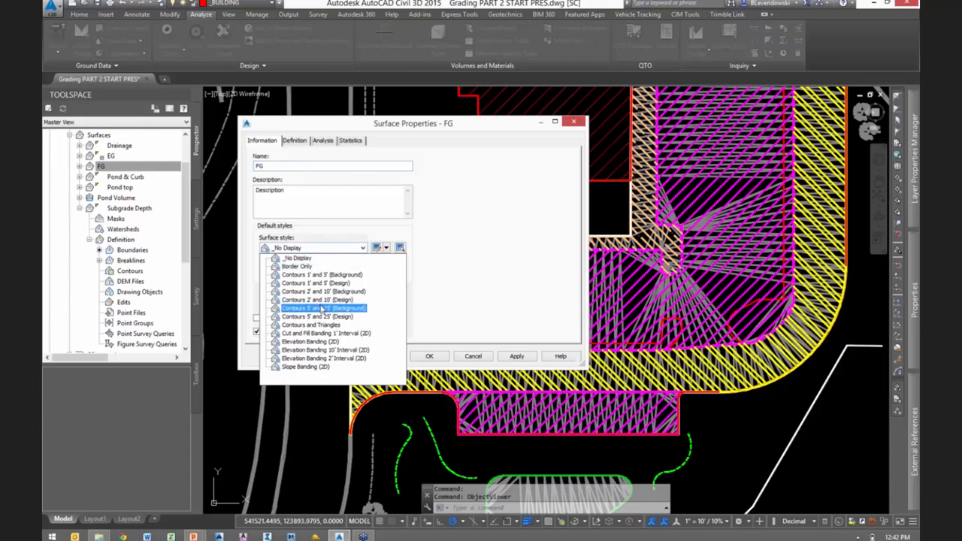
left_click(319, 300)
left_click(427, 358)
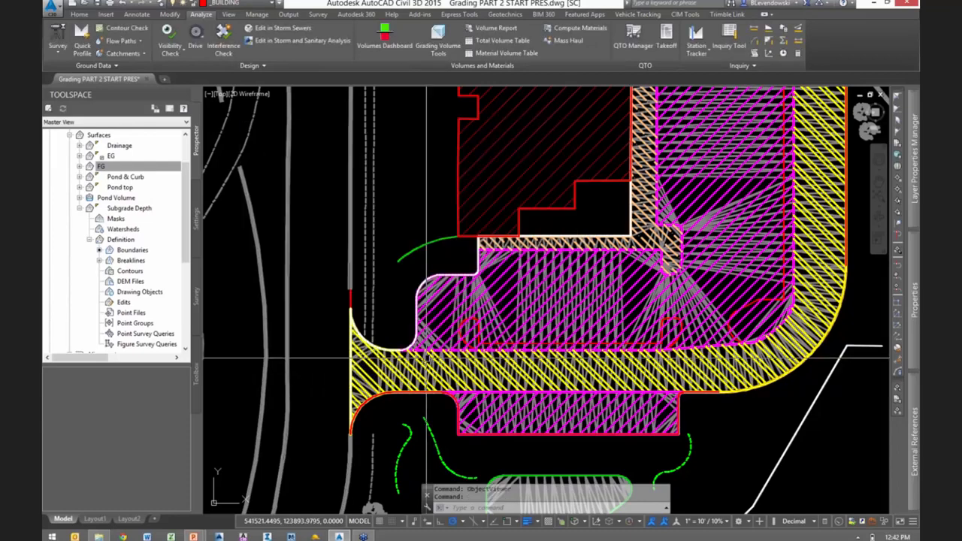
- Show the FG and Subgrade Depth surfaces together in the Object Viewer and tilt them to a 3D angle
scroll(479, 289, "up", 1)
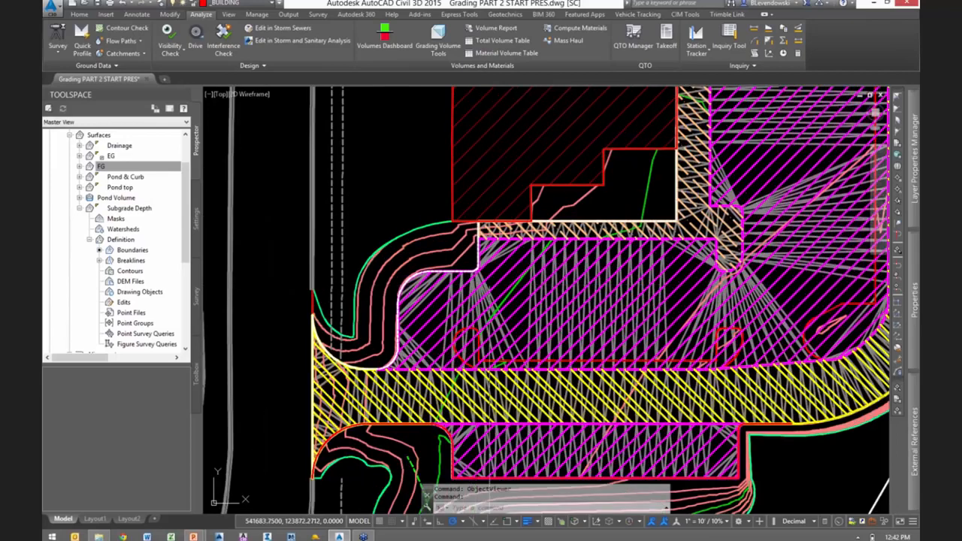
scroll(503, 290, "up", 2)
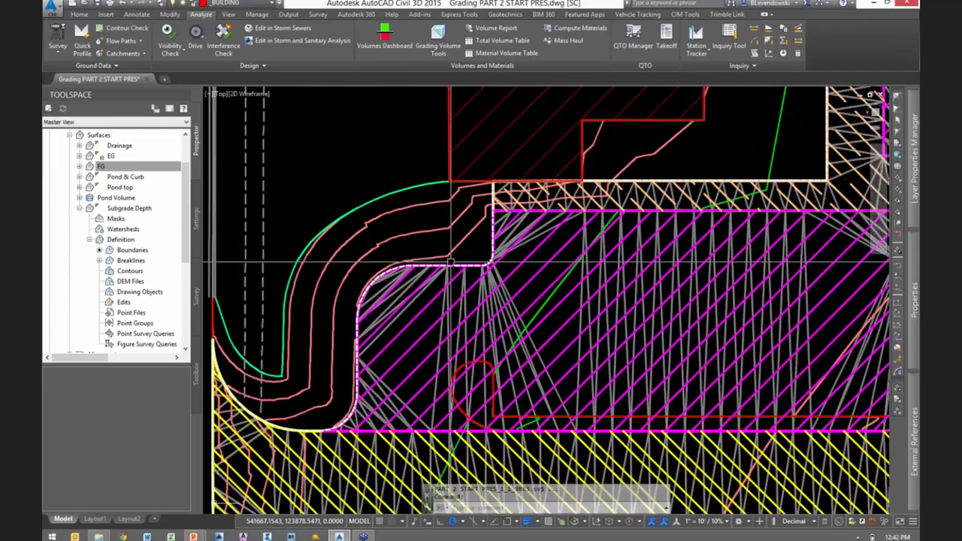
left_click(505, 291)
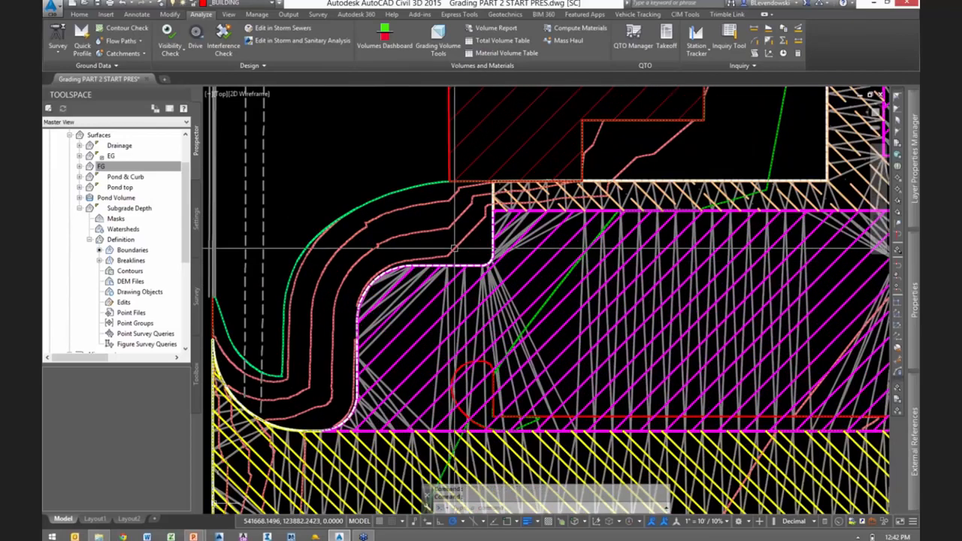
right_click(550, 255)
left_click(585, 356)
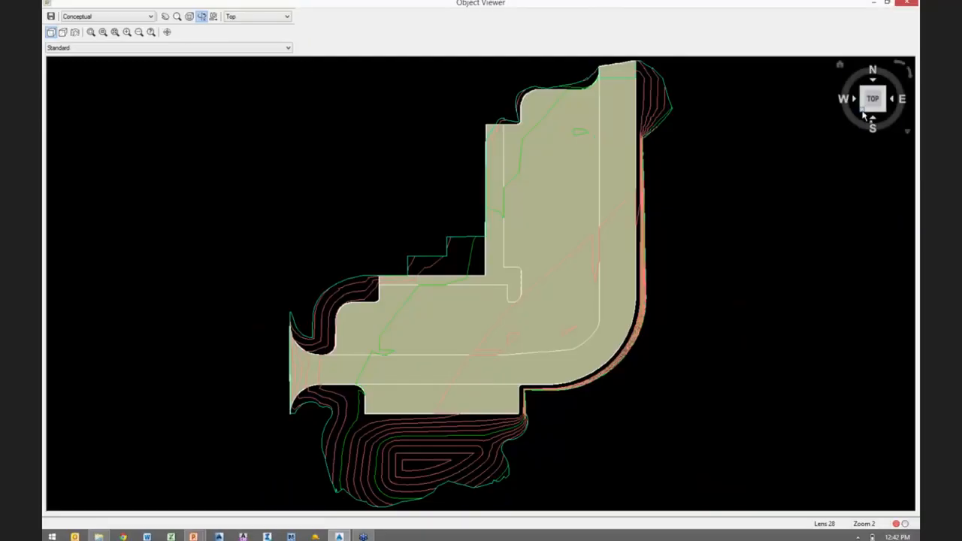
left_click_drag(864, 115, 619, 221)
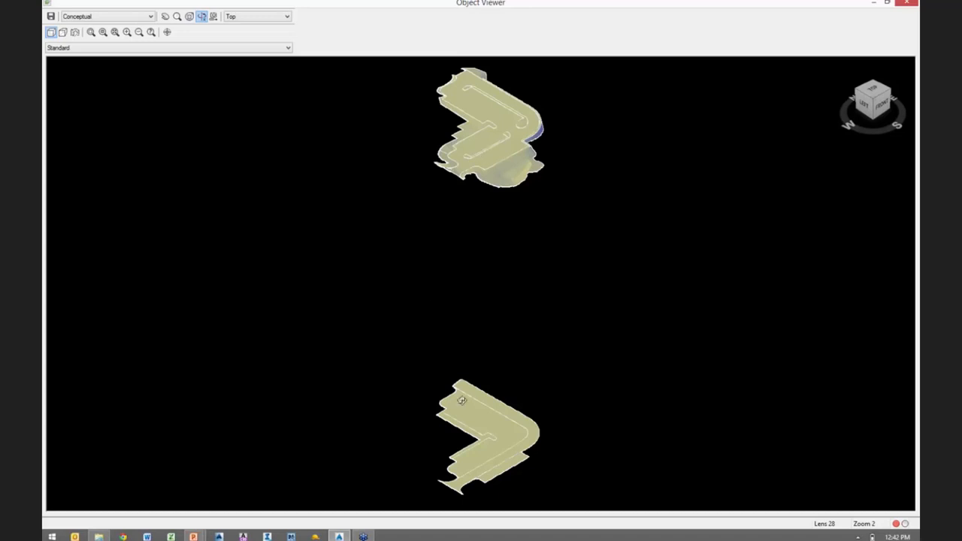
- Examine the Subgrade Depth surface on its own and compare its elevation and outline with the FG surface
key("ctrl")
key("ctrl")
scroll(482, 162, "up", 3)
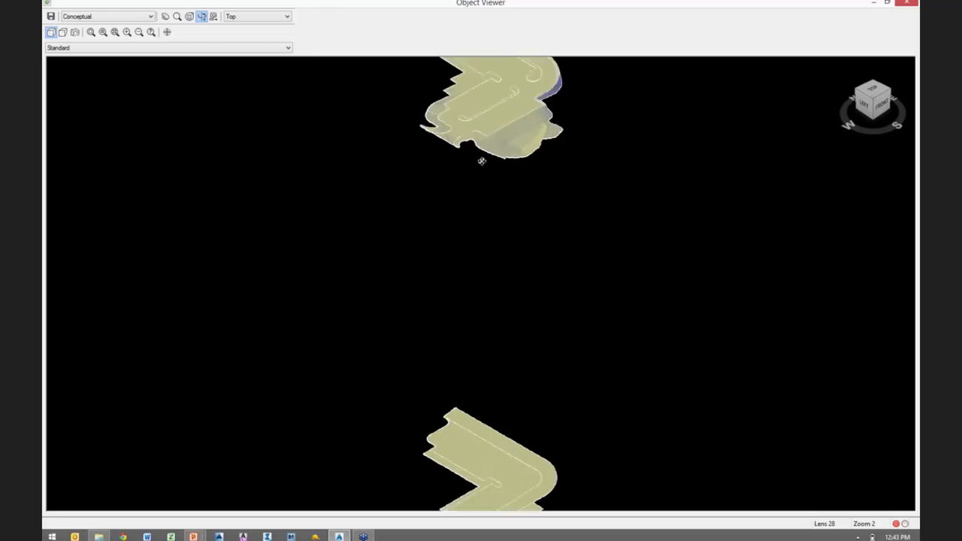
left_click_drag(510, 167, 494, 208)
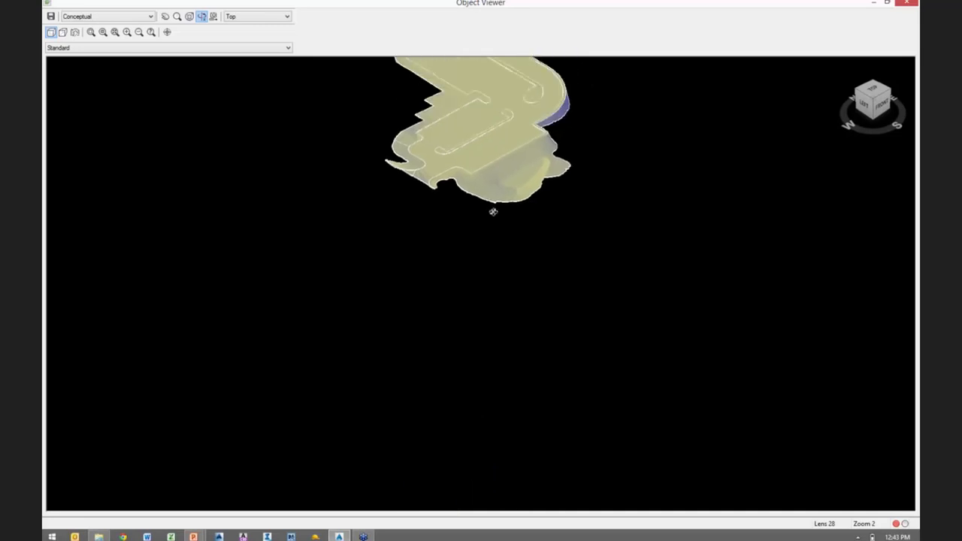
left_click(468, 171)
middle_click_drag(473, 320, 508, 35)
key("ctrl")
key("ctrl")
key("ctrl")
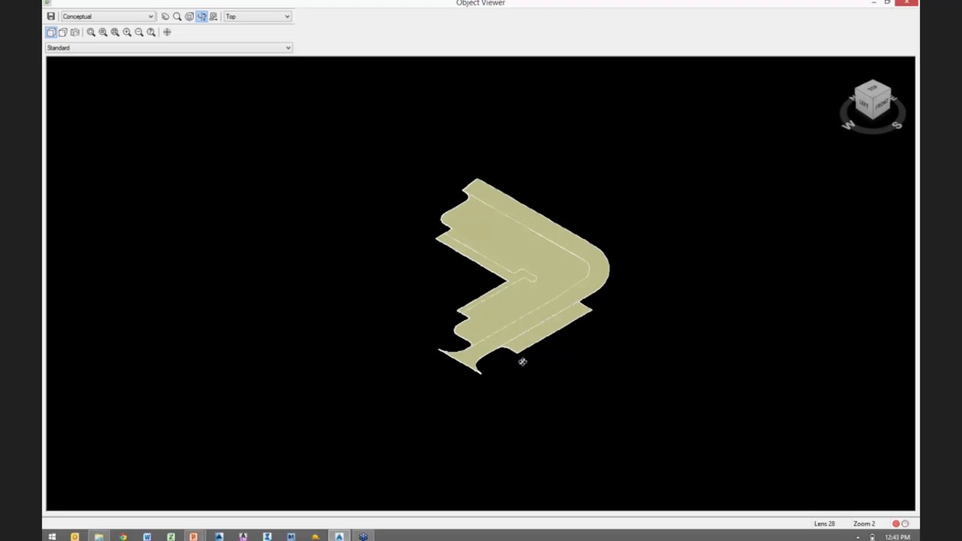
middle_click_drag(527, 355, 455, 399)
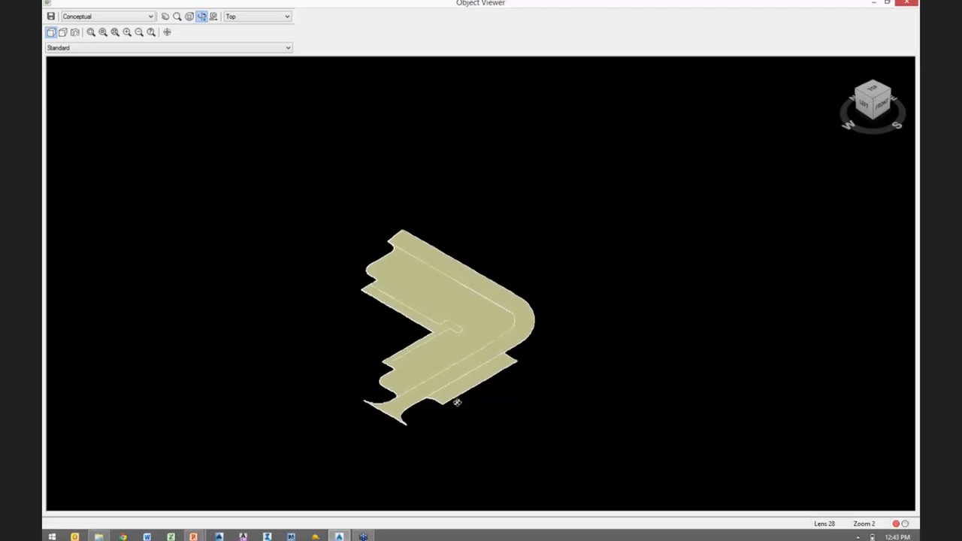
scroll(471, 248, "down", 3)
key("ctrl")
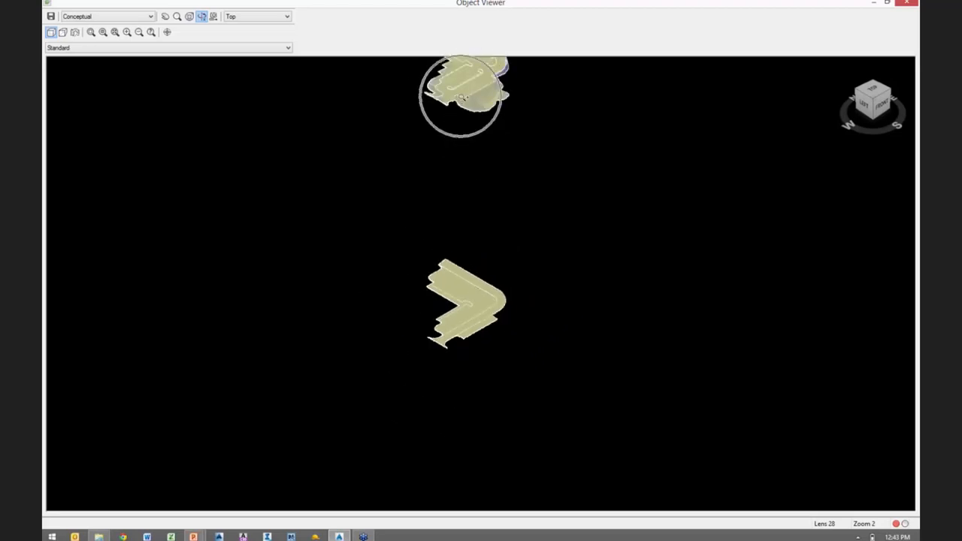
key("ctrl")
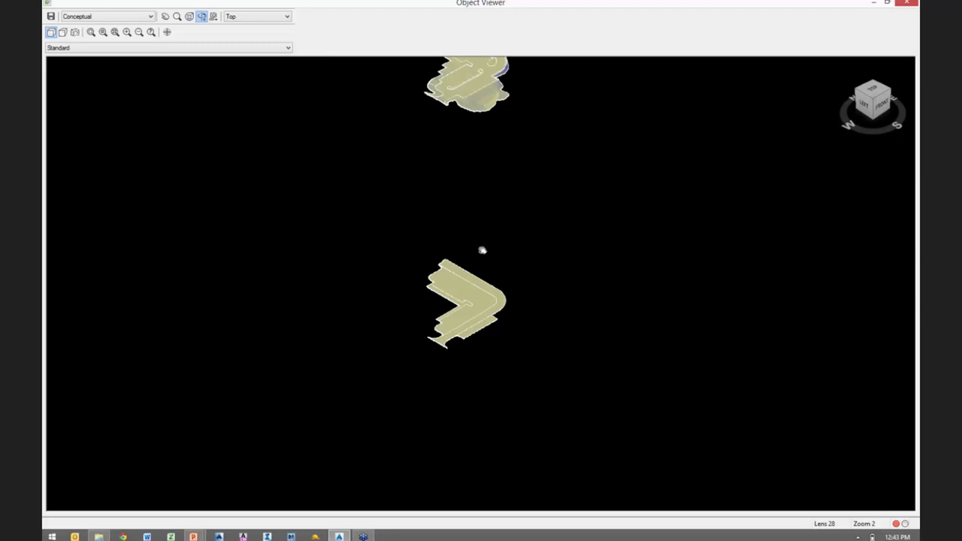
- Inspect the FG surface's pavement, islands and side slopes up close, and return to the drawing's plan view
middle_click_drag(482, 251, 494, 315)
scroll(481, 251, "up", 3)
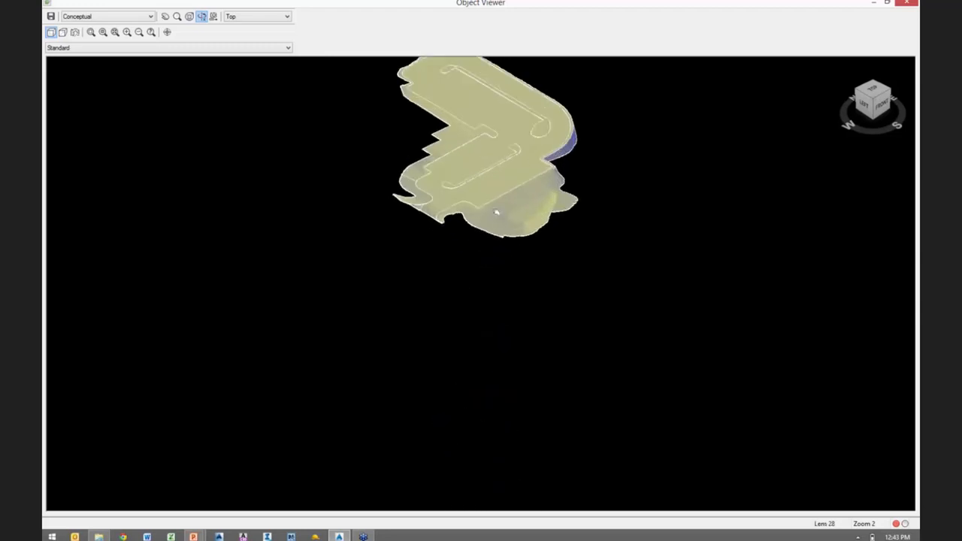
middle_click_drag(495, 211, 494, 289)
scroll(495, 290, "up", 5)
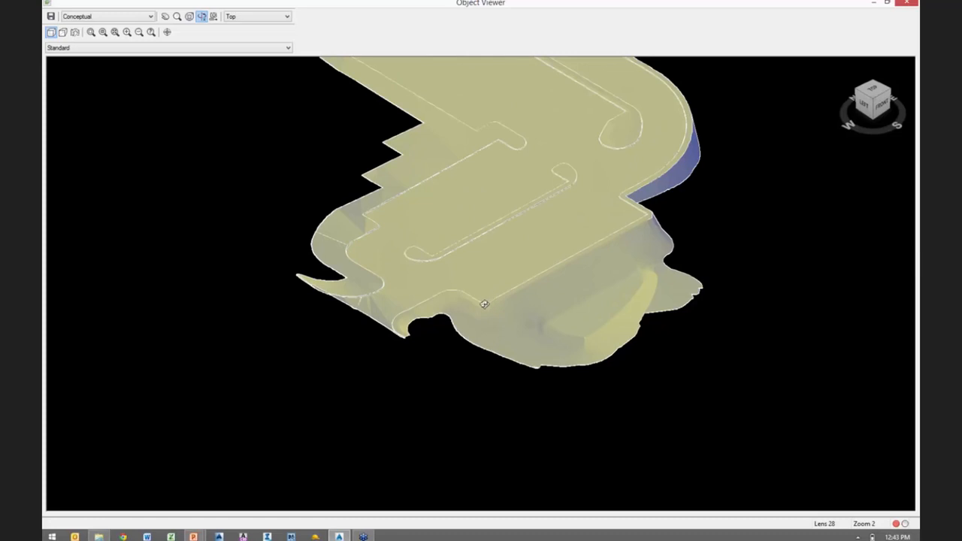
scroll(485, 304, "up", 3)
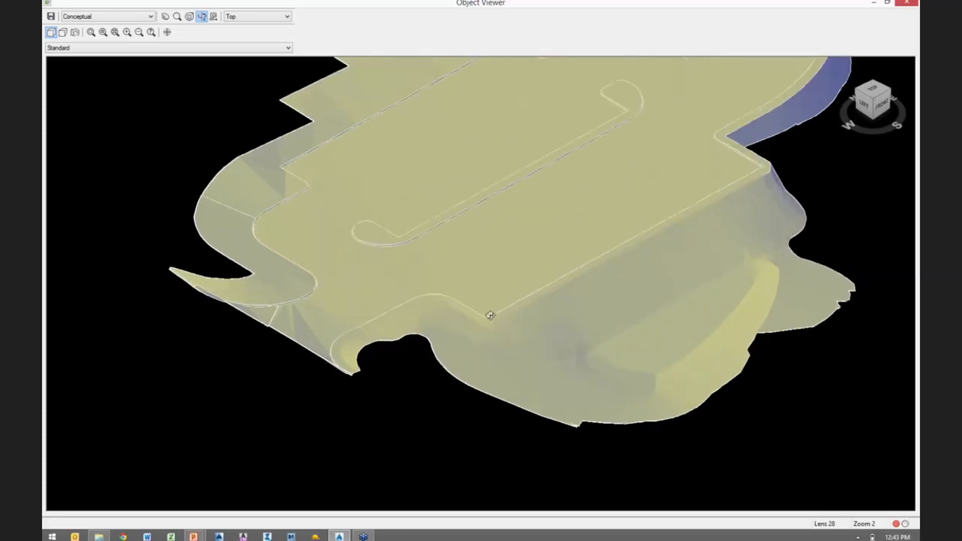
key("ctrl")
key("ctrl")
key("ctrl")
scroll(295, 281, "up", 5)
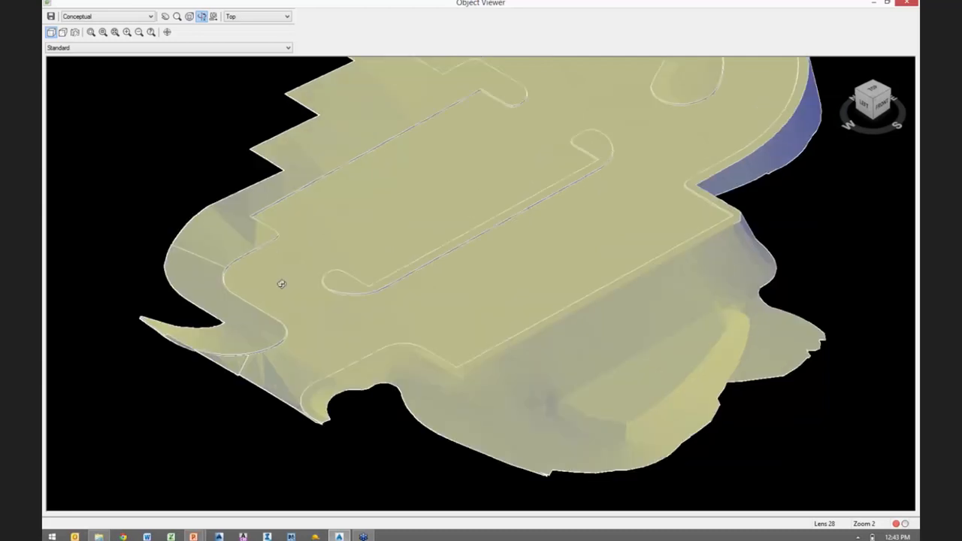
key("ctrl")
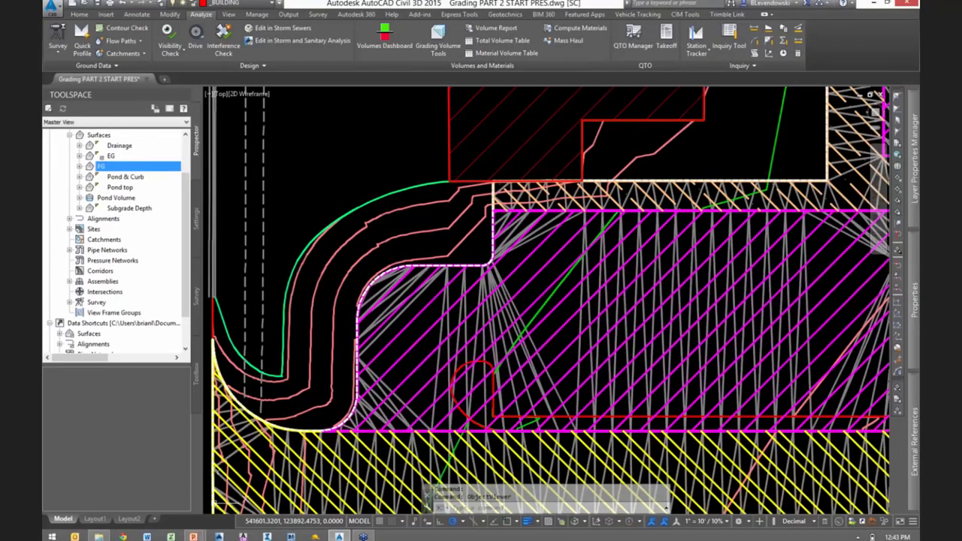
- Begin a new surface named Subgrade VOL and set its type to TIN volume surface
scroll(436, 230, "down", 3)
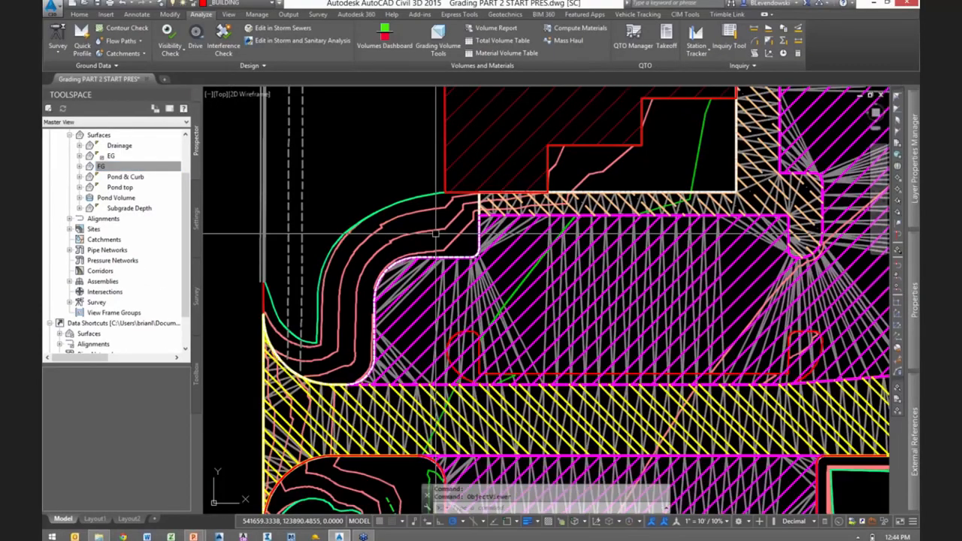
scroll(463, 263, "up", 2)
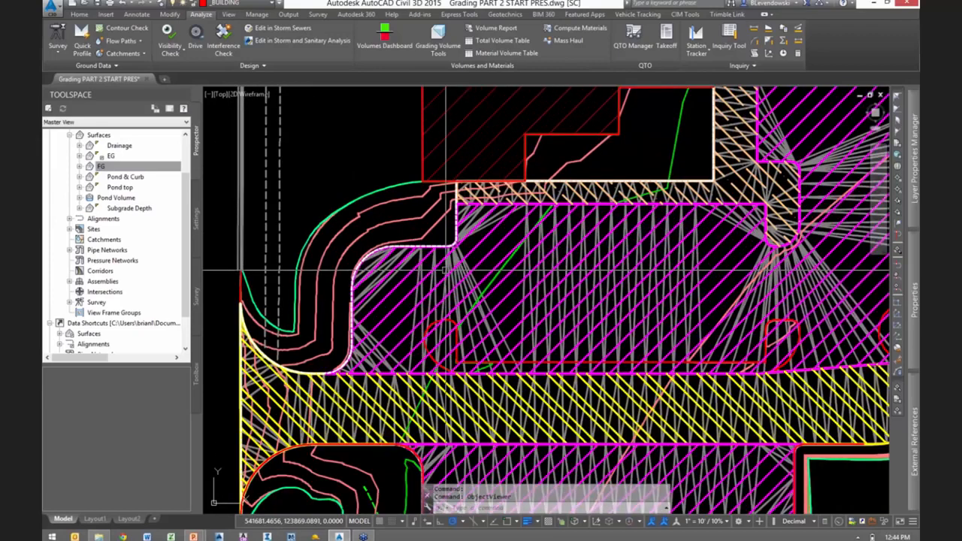
left_click(99, 135)
right_click(100, 136)
left_click(140, 143)
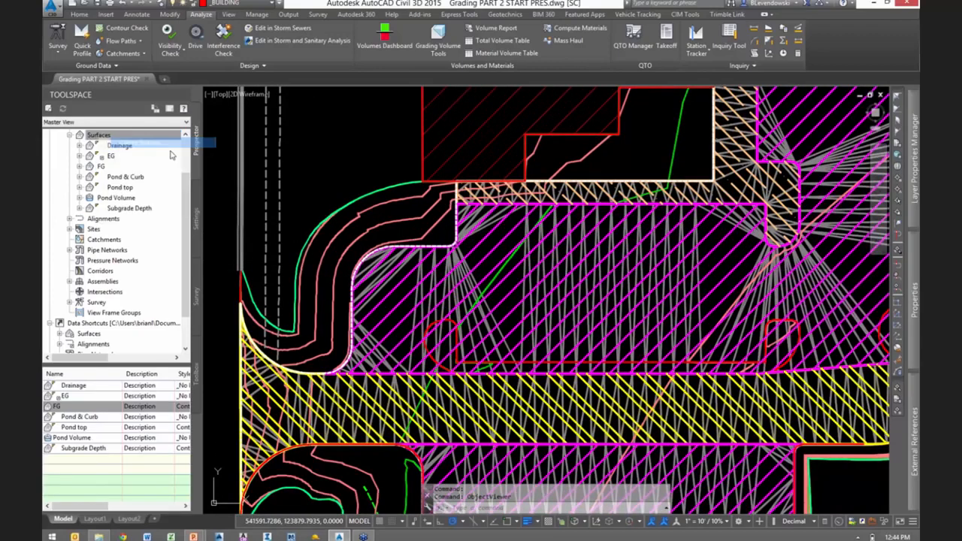
left_click(505, 204)
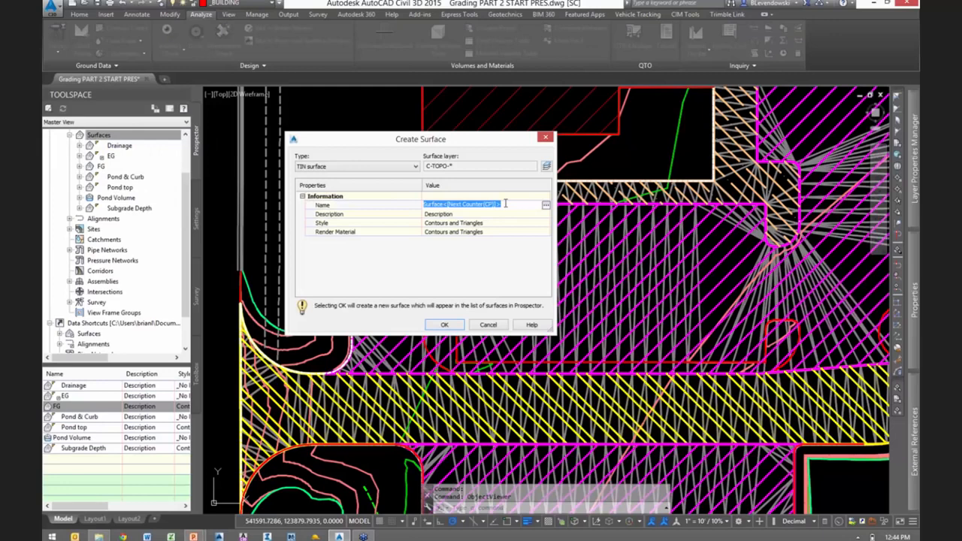
type("Subgrade VOL")
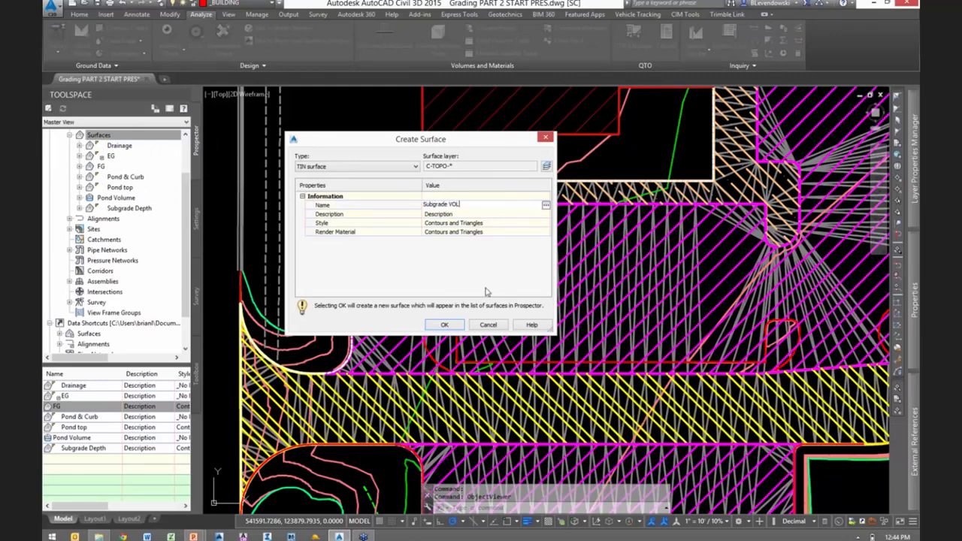
left_click(348, 167)
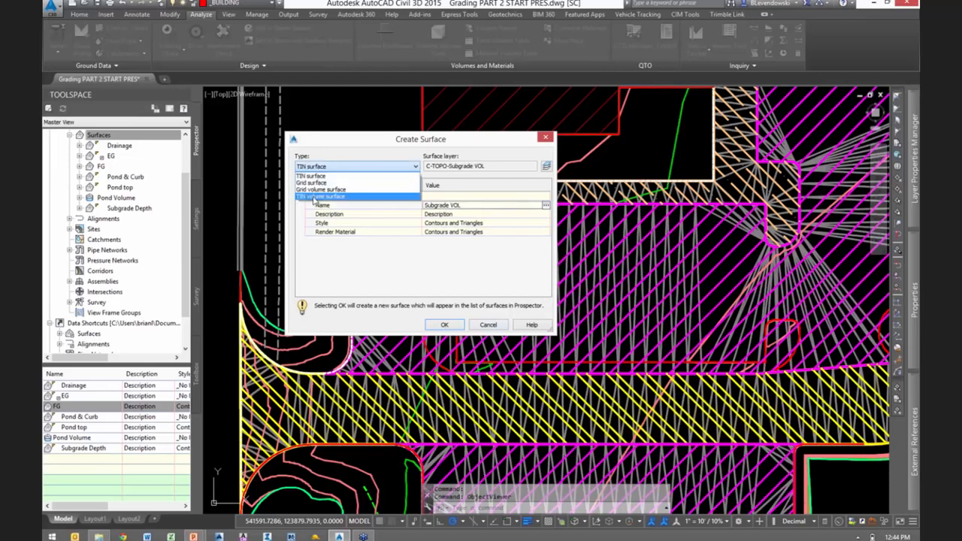
left_click(318, 196)
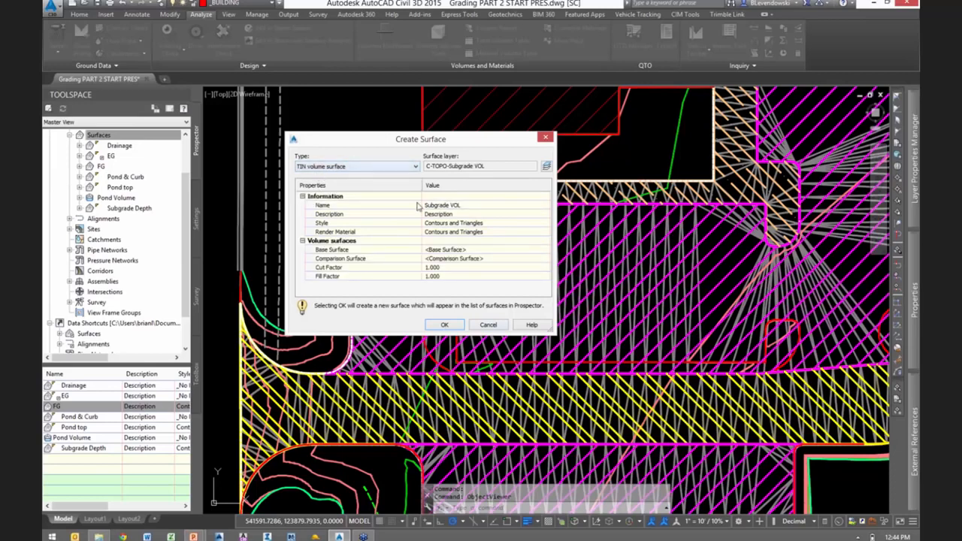
- Assign Subgrade Depth as the base surface and FG as the comparison surface, and create the volume surface
left_click(530, 251)
left_click(547, 251)
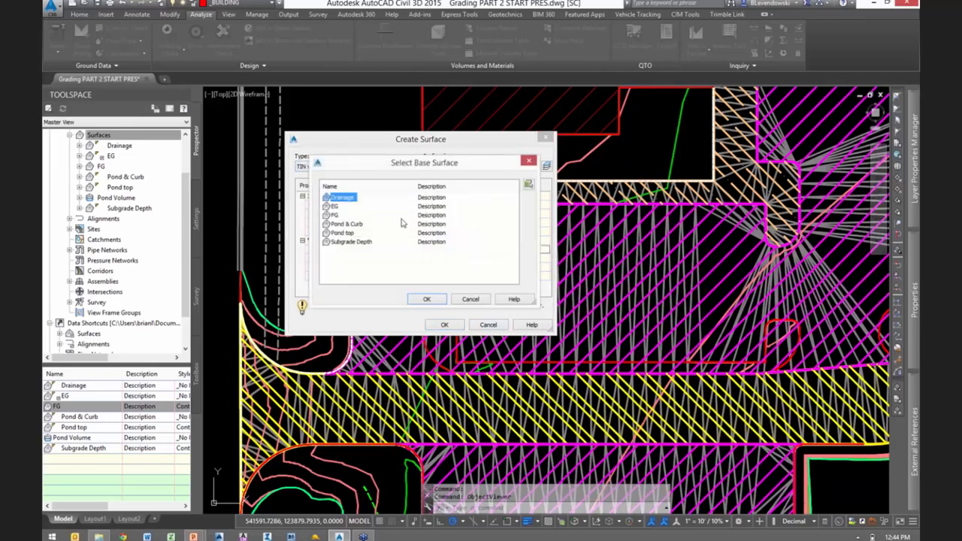
left_click(346, 242)
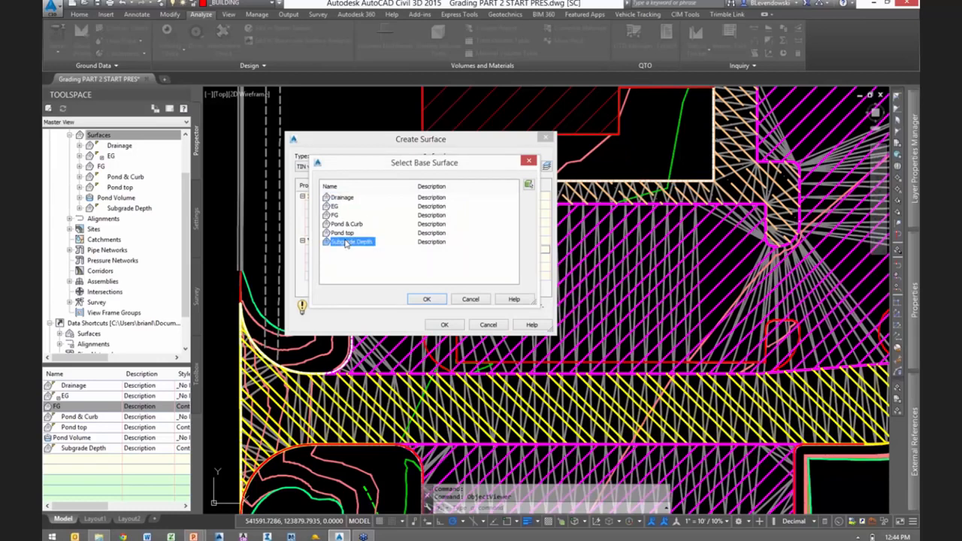
left_click(426, 300)
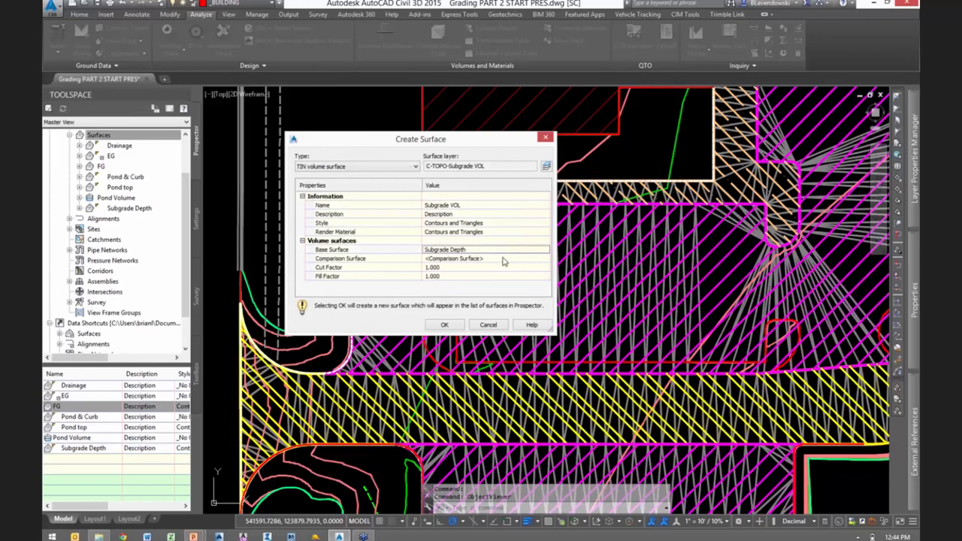
left_click(526, 260)
left_click(547, 262)
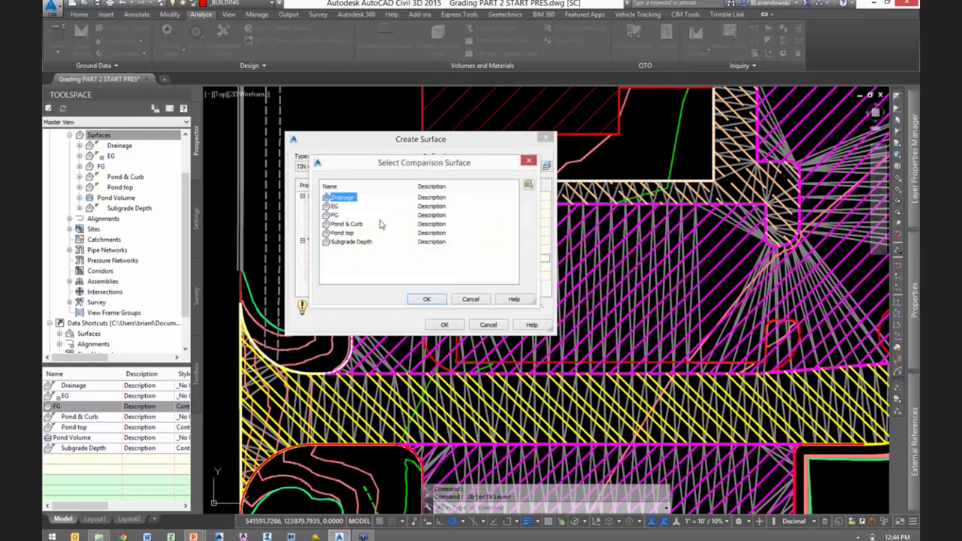
left_click(335, 215)
left_click(427, 299)
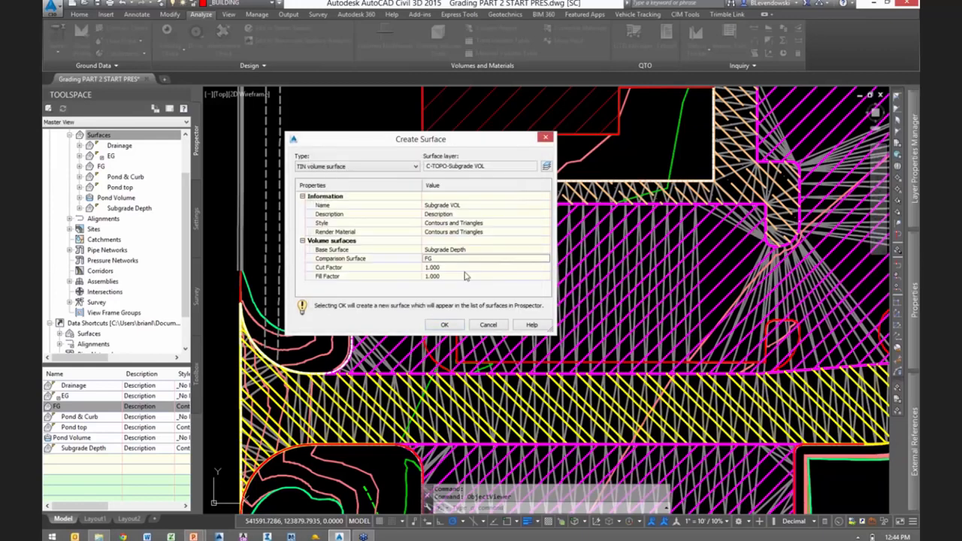
left_click(445, 325)
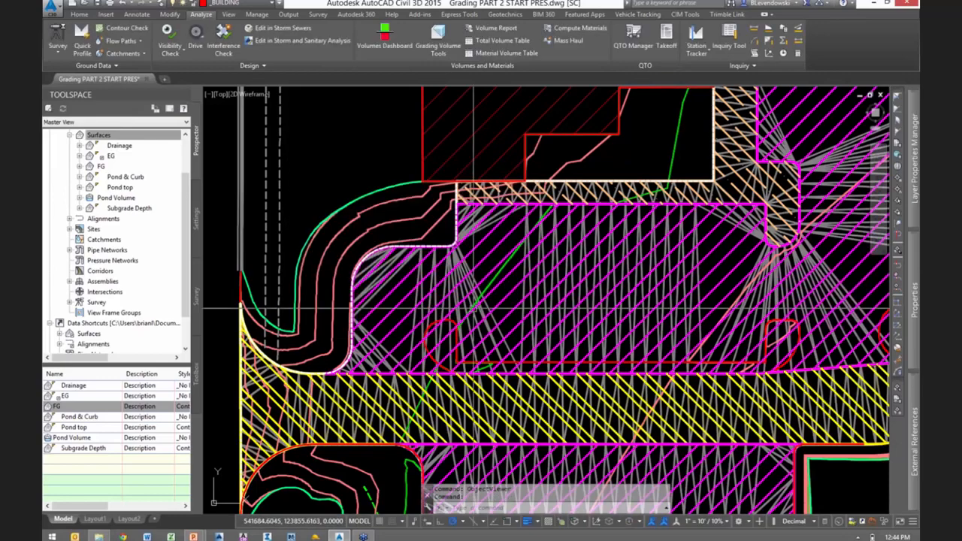
key("Escape")
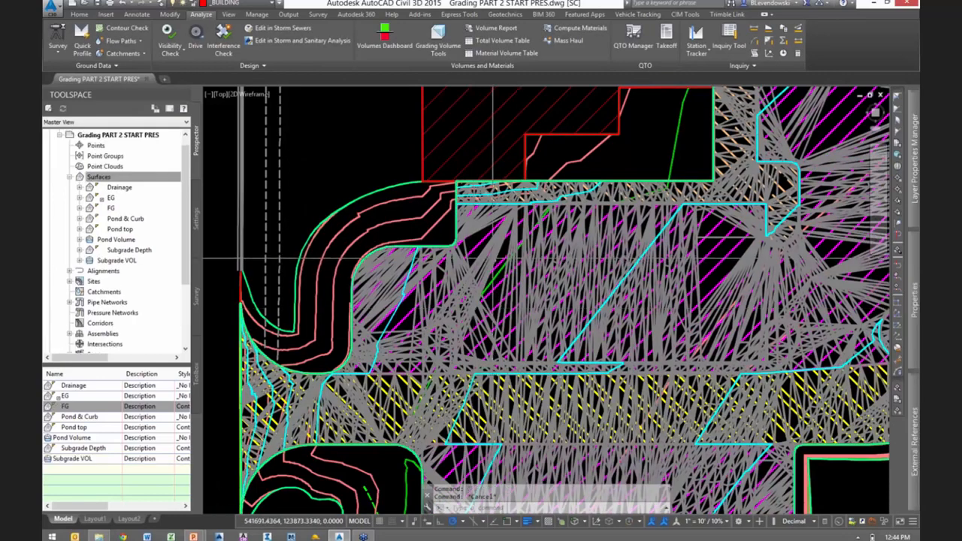
- Select the Subgrade VOL, FG and Subgrade Depth surfaces together and open them in the Object Viewer
scroll(494, 258, "up", 4)
left_click(439, 268)
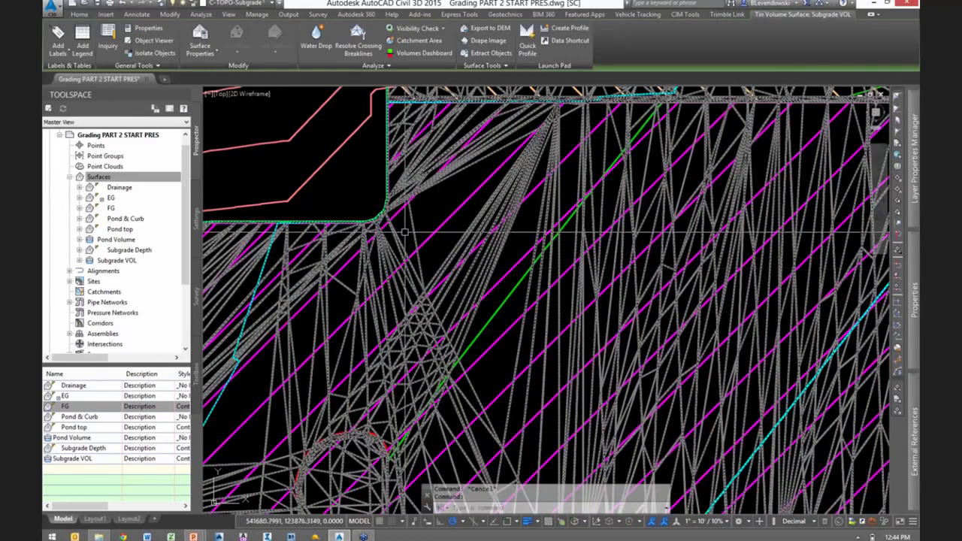
left_click(386, 207)
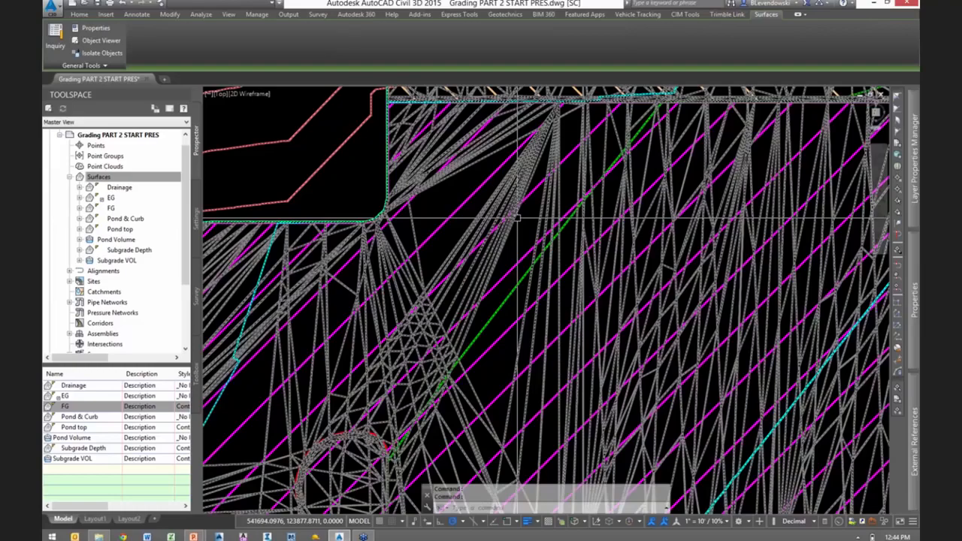
scroll(517, 218, "down", 4)
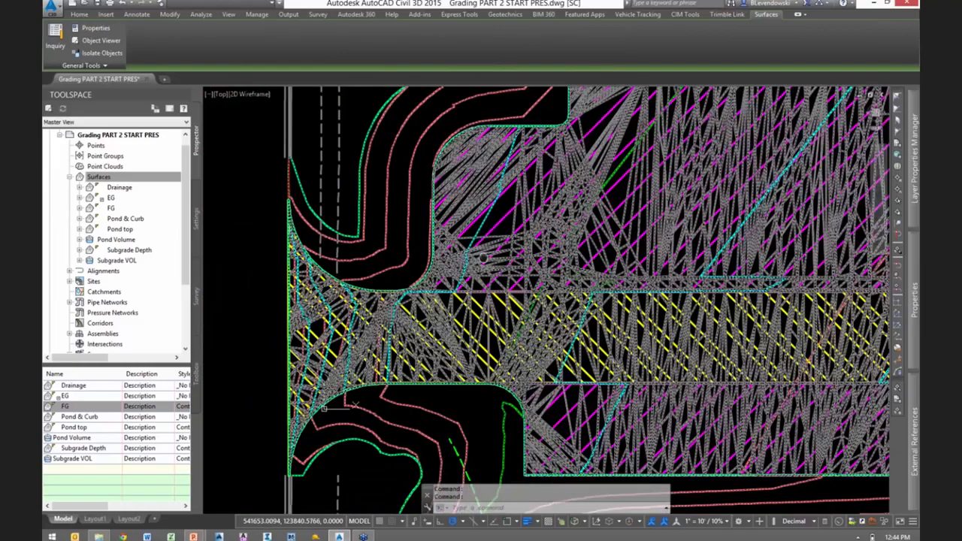
scroll(504, 243, "up", 1)
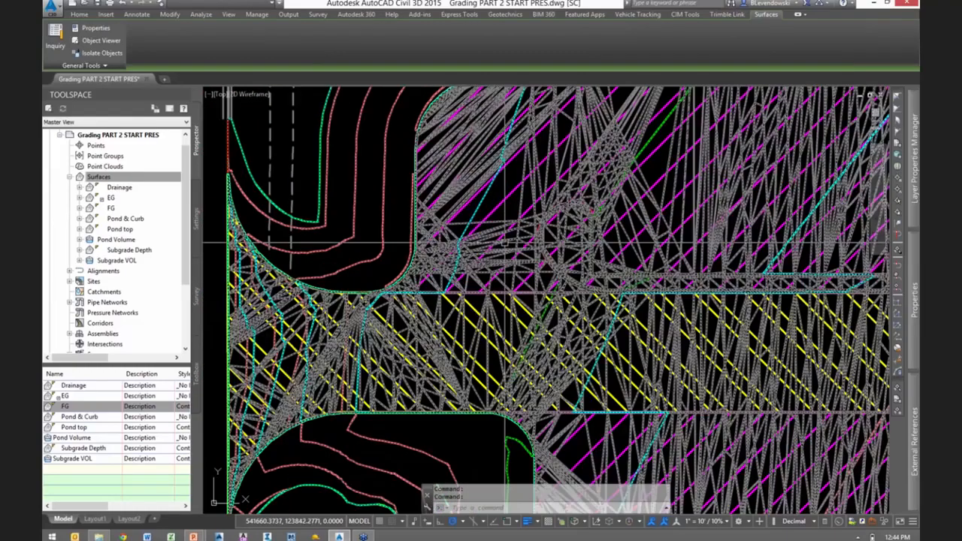
scroll(504, 242, "up", 1)
right_click(115, 250)
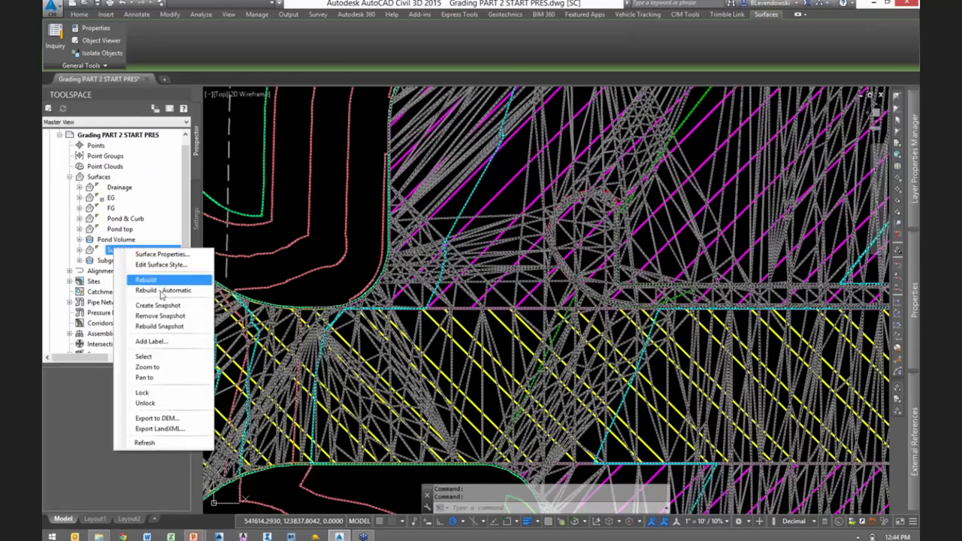
left_click(164, 358)
right_click(334, 180)
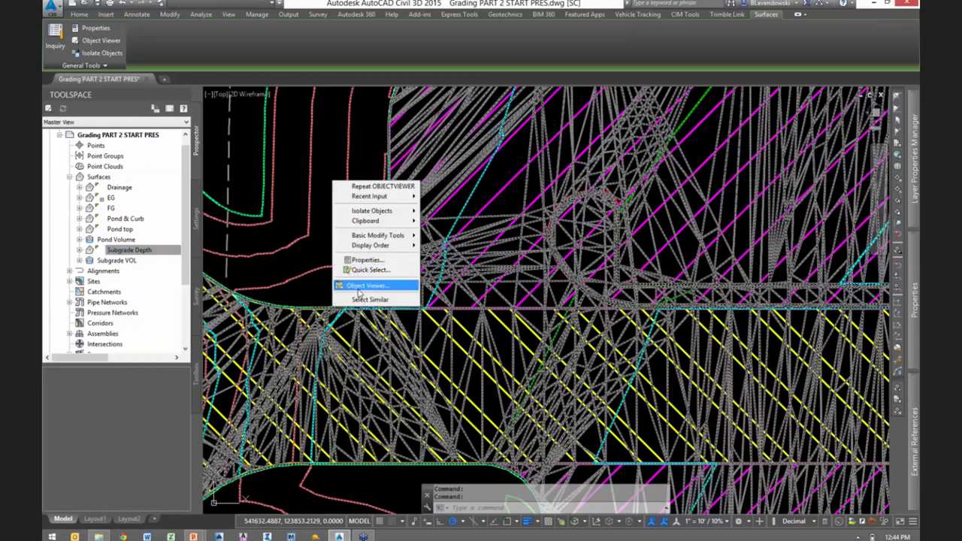
left_click(369, 286)
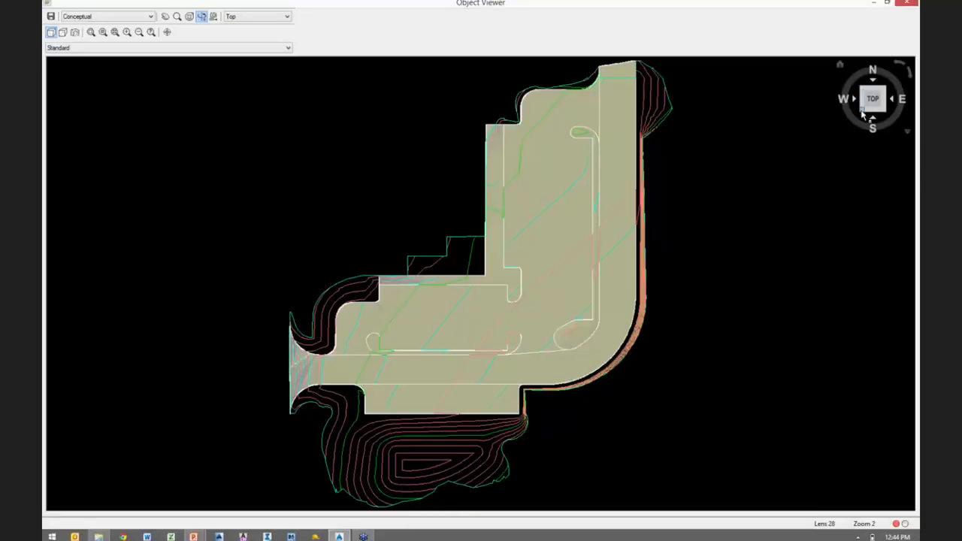
- Tilt the surfaces into a southwest isometric view and set the visual style to Shaded with edges
left_click_drag(864, 113, 660, 328)
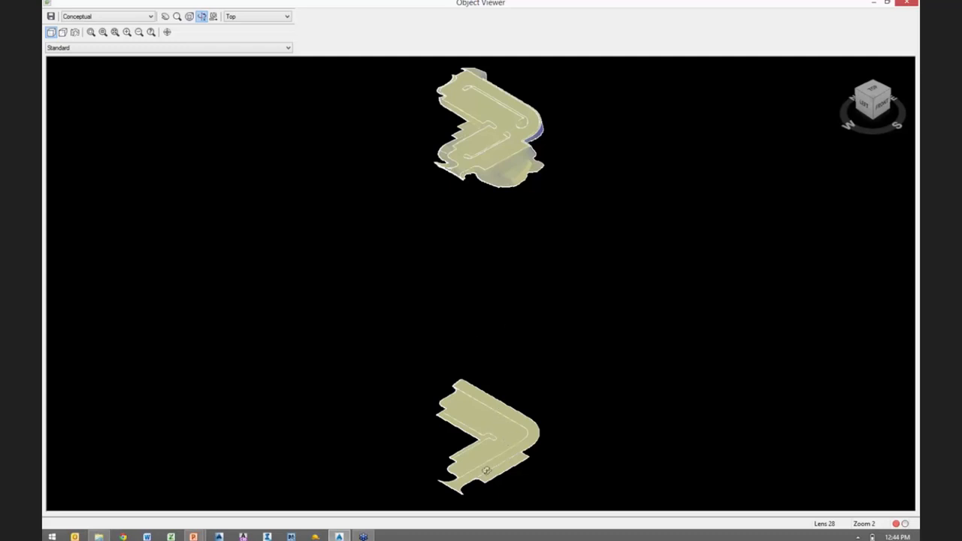
left_click_drag(489, 275, 502, 309)
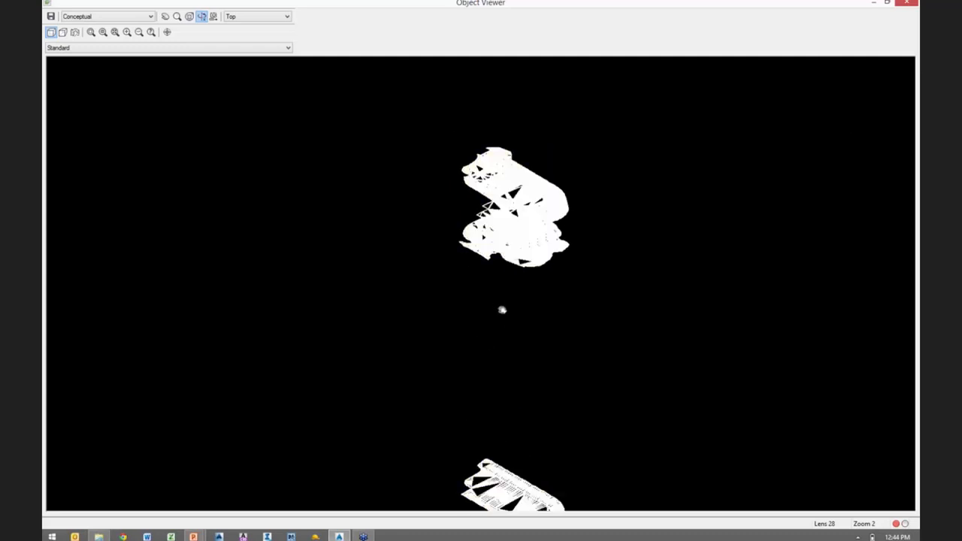
left_click(116, 18)
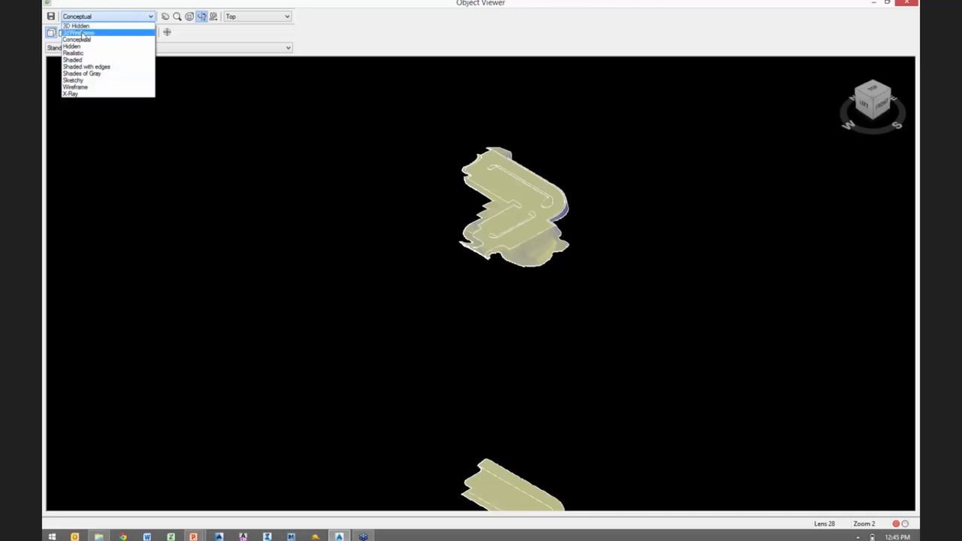
left_click(77, 26)
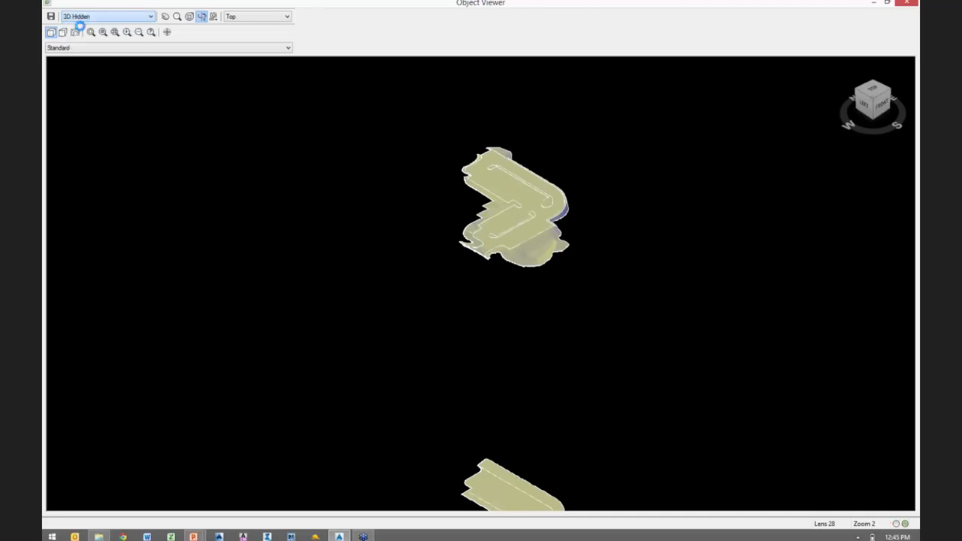
left_click(127, 20)
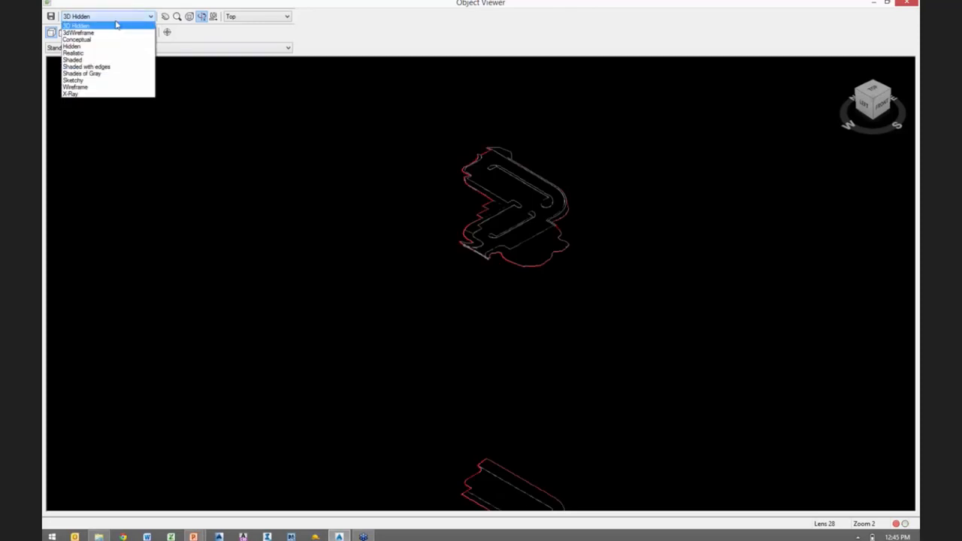
left_click(85, 70)
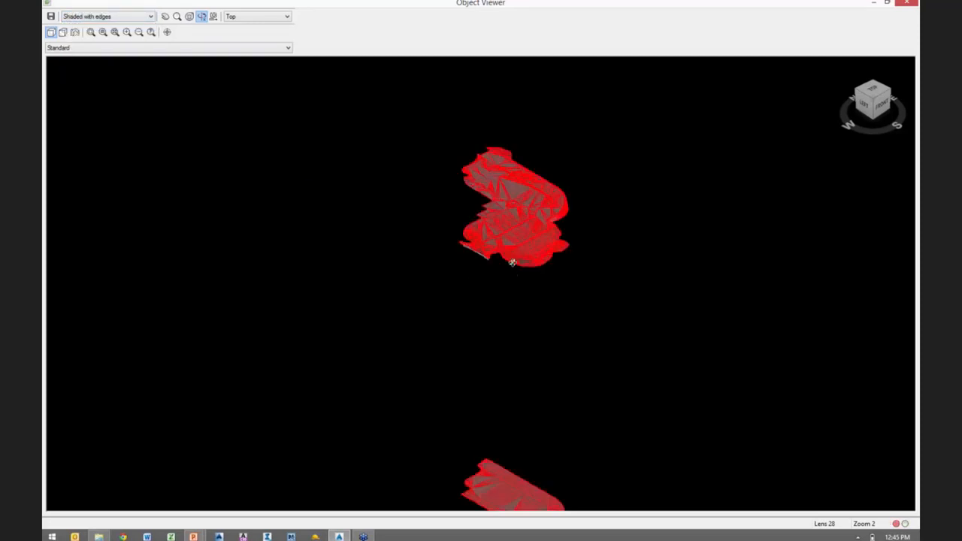
- Inspect the stacked surfaces from closer and from another angle, and restore the southwest isometric view
scroll(526, 235, "up", 3)
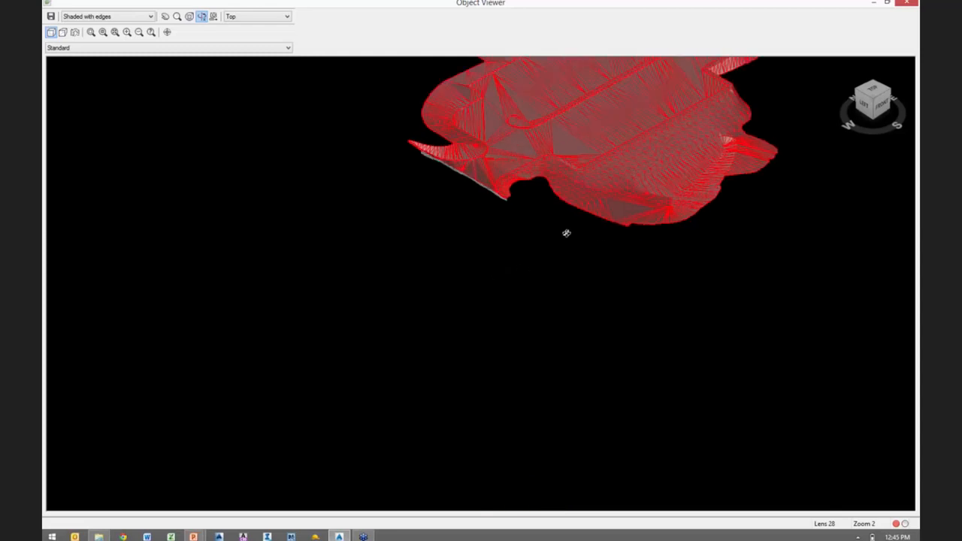
scroll(644, 325, "down", 1)
scroll(675, 339, "down", 4)
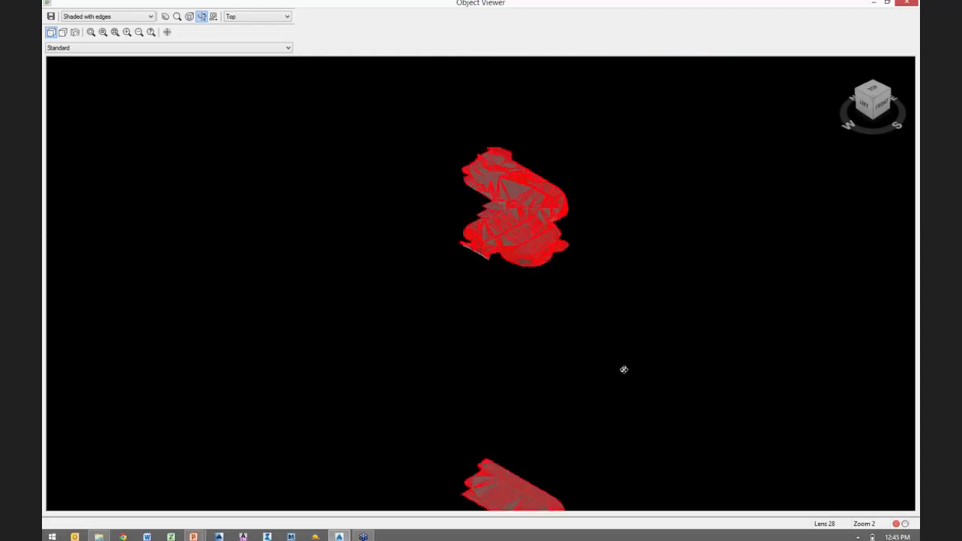
scroll(513, 365, "down", 1)
left_click_drag(451, 359, 721, 223)
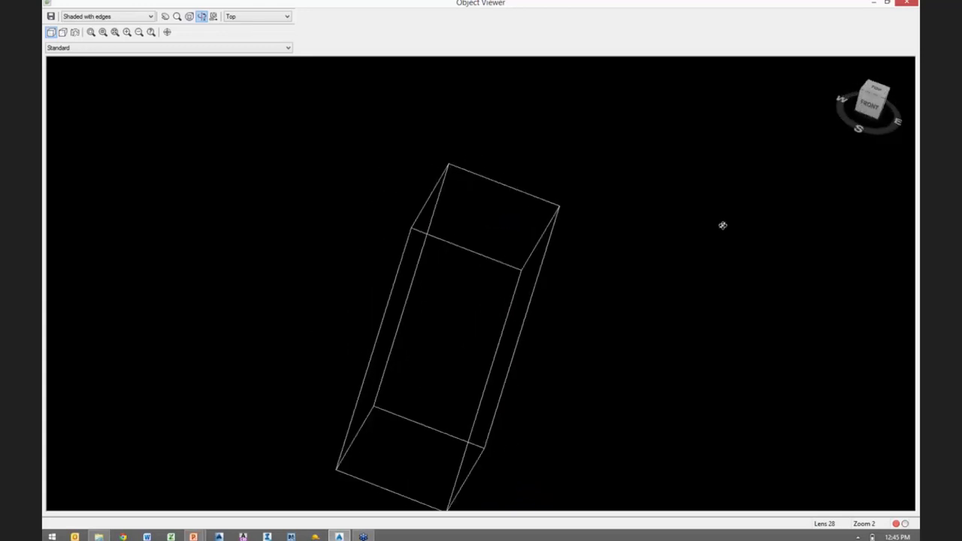
left_click(861, 96)
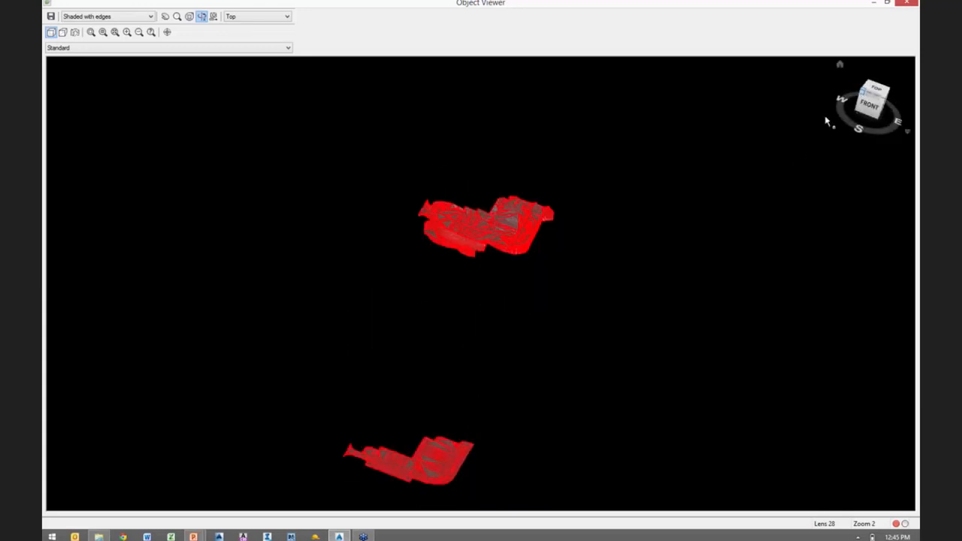
- Examine the gap between the FG and Subgrade Depth surfaces up close along the site entrance edge
left_click(91, 34)
left_click_drag(418, 158, 481, 185)
middle_click_drag(647, 348, 420, 61)
middle_click_drag(512, 394, 454, 172)
scroll(397, 269, "up", 3)
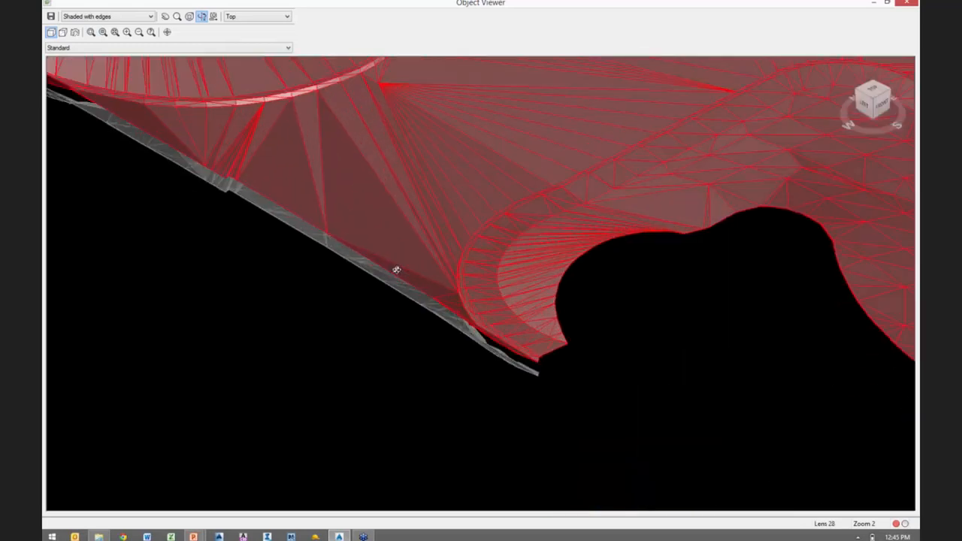
scroll(519, 240, "up", 2)
scroll(512, 239, "up", 2)
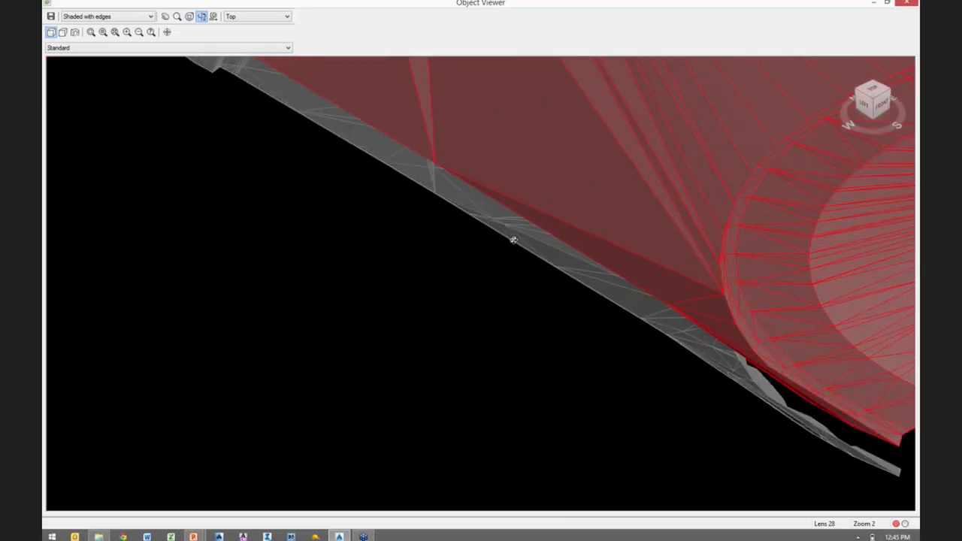
scroll(506, 263, "up", 2)
middle_click_drag(507, 268, 490, 286)
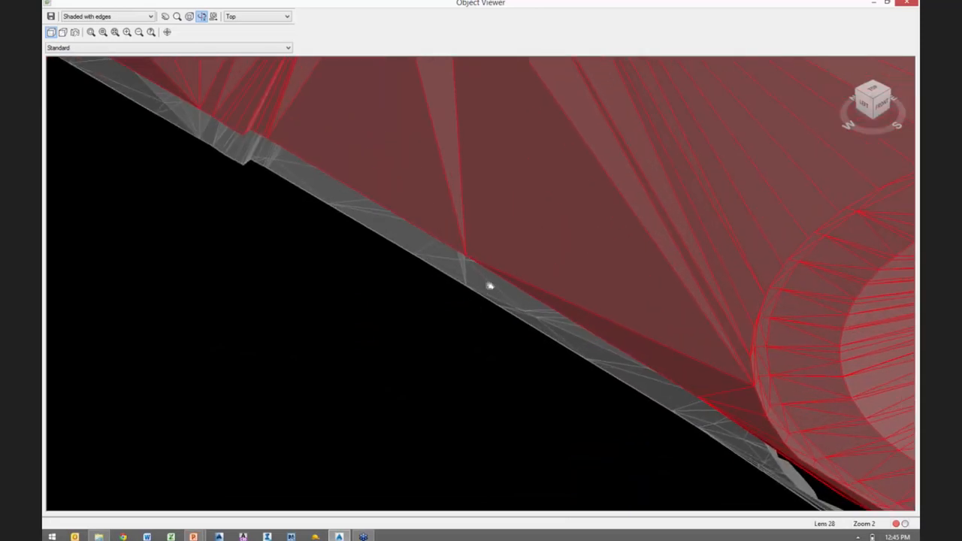
scroll(527, 212, "up", 2)
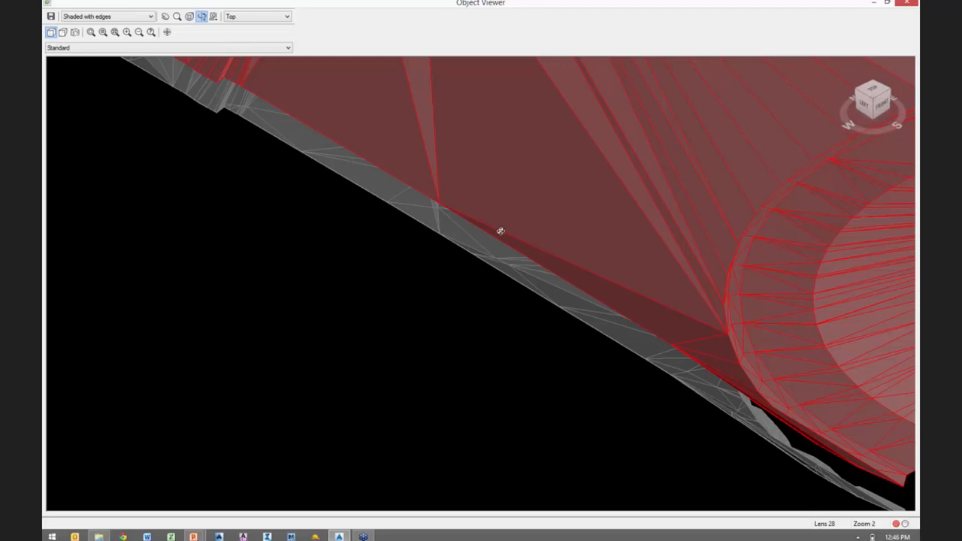
- Close the combined view, reopen the Object Viewer with only the Subgrade VOL surface, and tilt it into an angled 3D view
left_click(907, 3)
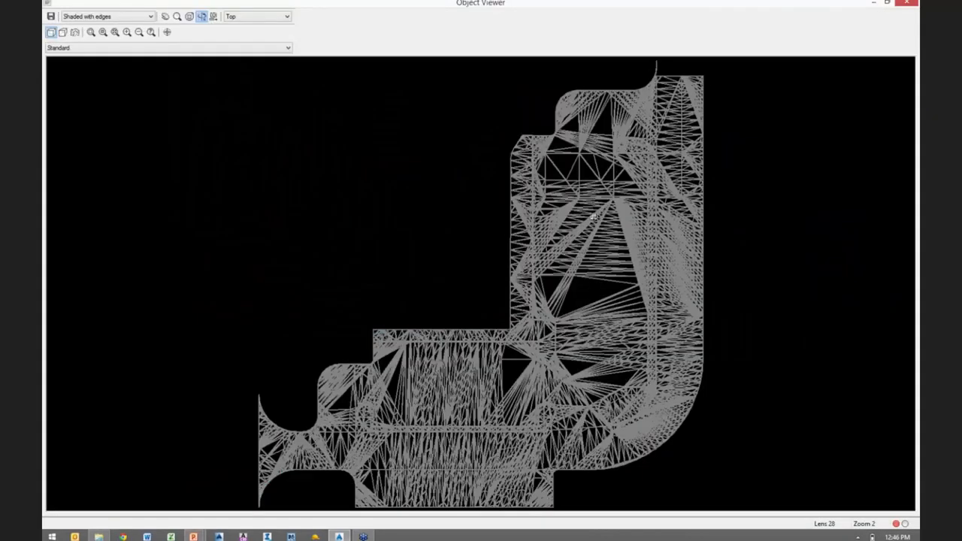
mouse_move(611, 185)
left_mouse_down()
mouse_move(627, 171)
mouse_move(610, 183)
left_mouse_up()
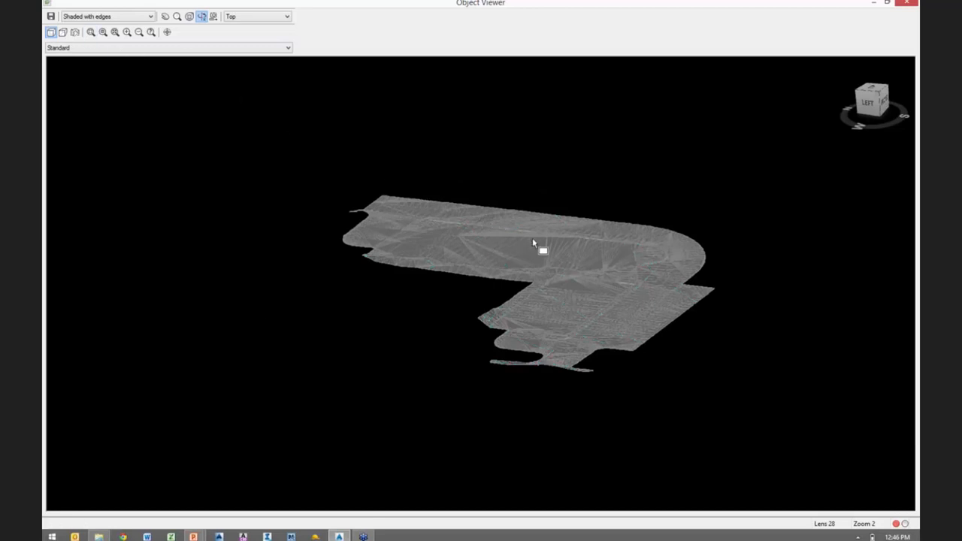
left_click_drag(516, 221, 599, 246)
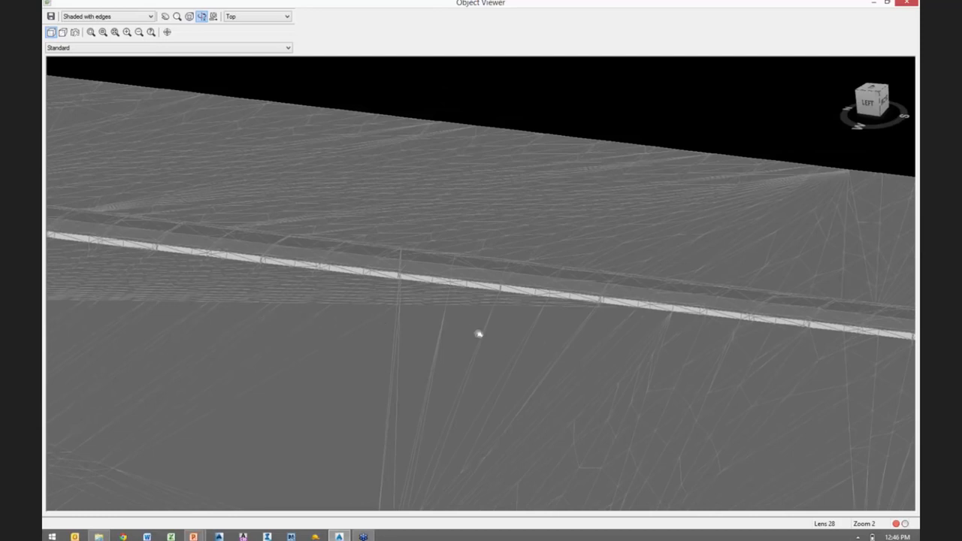
- Examine the depth step along the long curb island and around its rounded end on the volume surface
left_click_drag(509, 336, 892, 372)
middle_click_drag(893, 372, 907, 374)
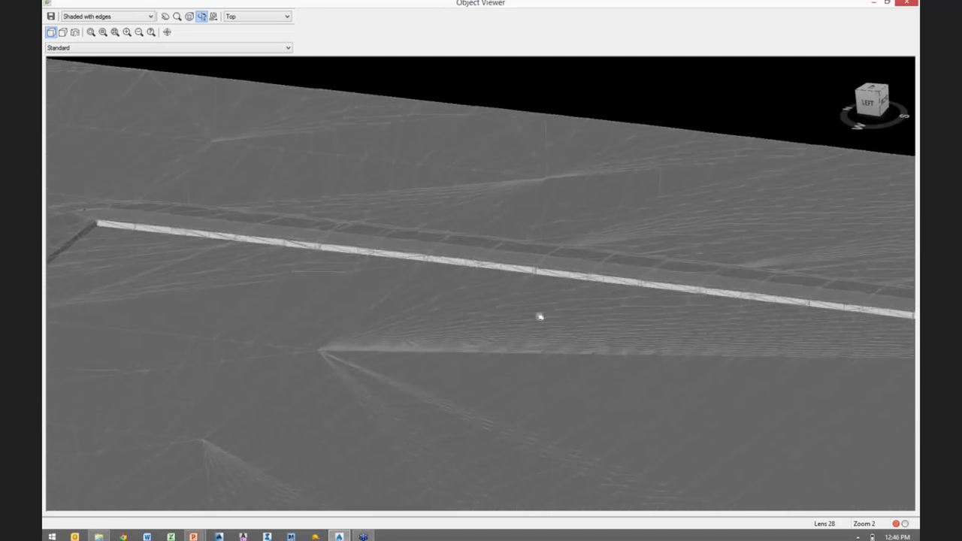
middle_click_drag(540, 317, 752, 349)
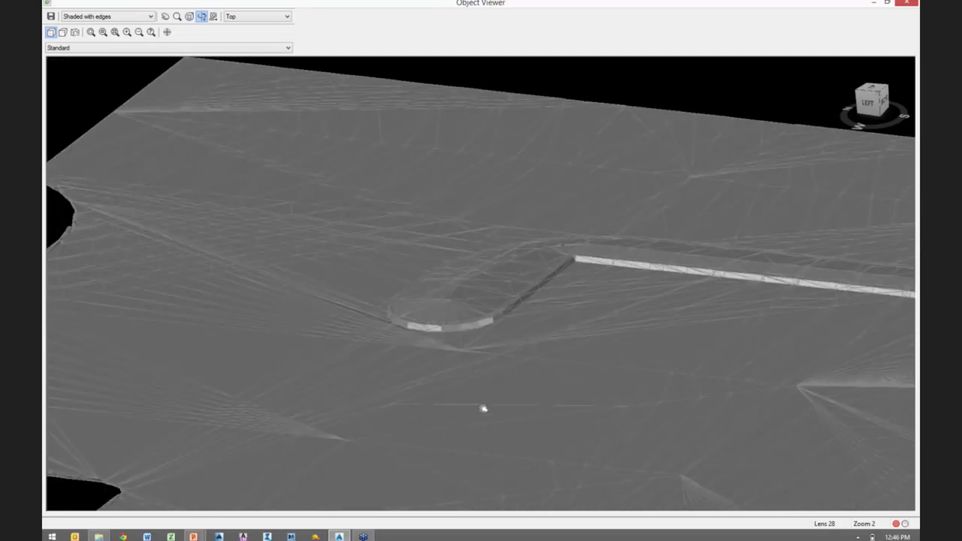
middle_click_drag(486, 408, 320, 369)
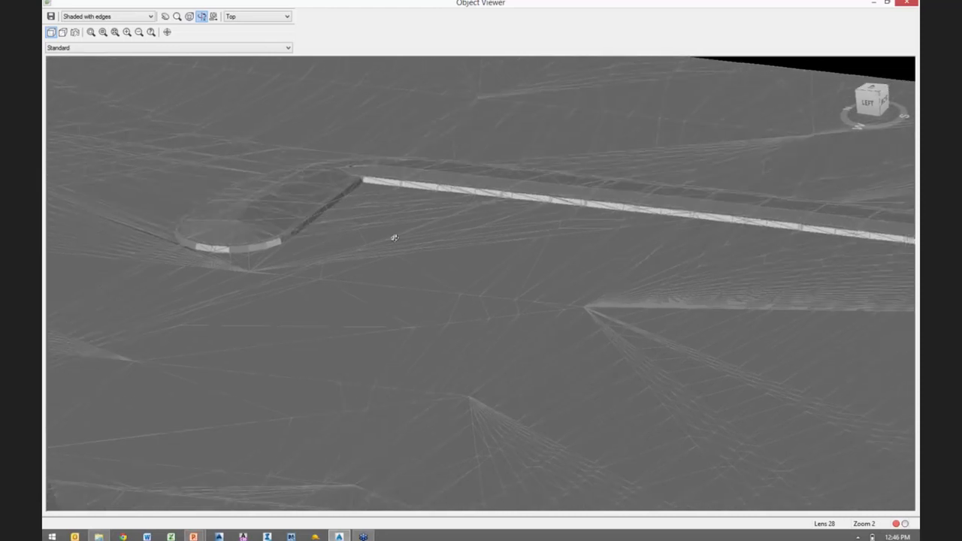
middle_click_drag(492, 308, 565, 339)
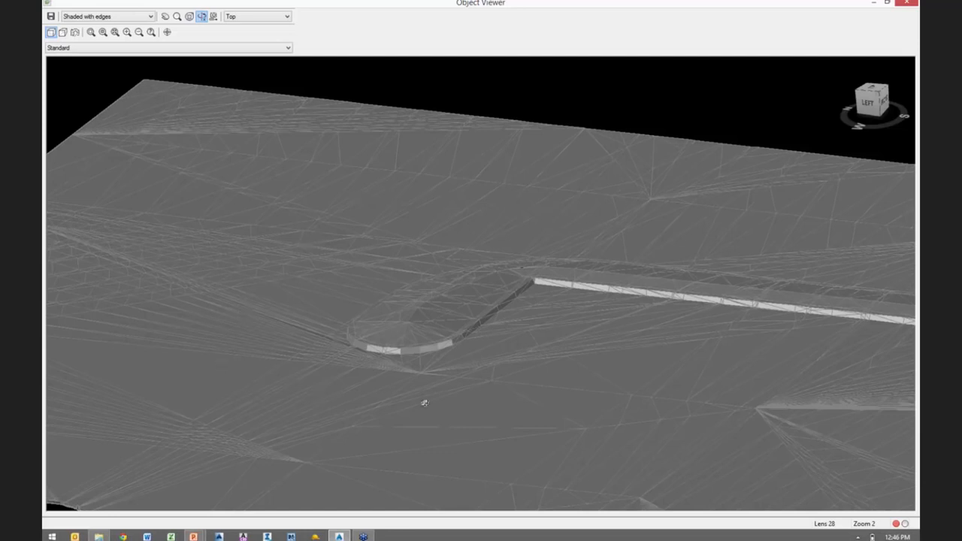
middle_click_drag(425, 403, 531, 319)
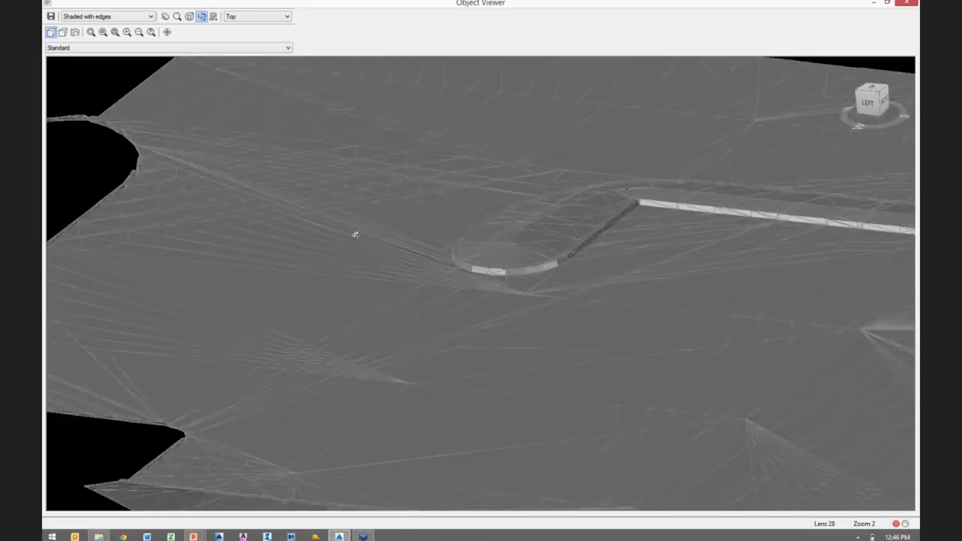
middle_click_drag(453, 195, 273, 225)
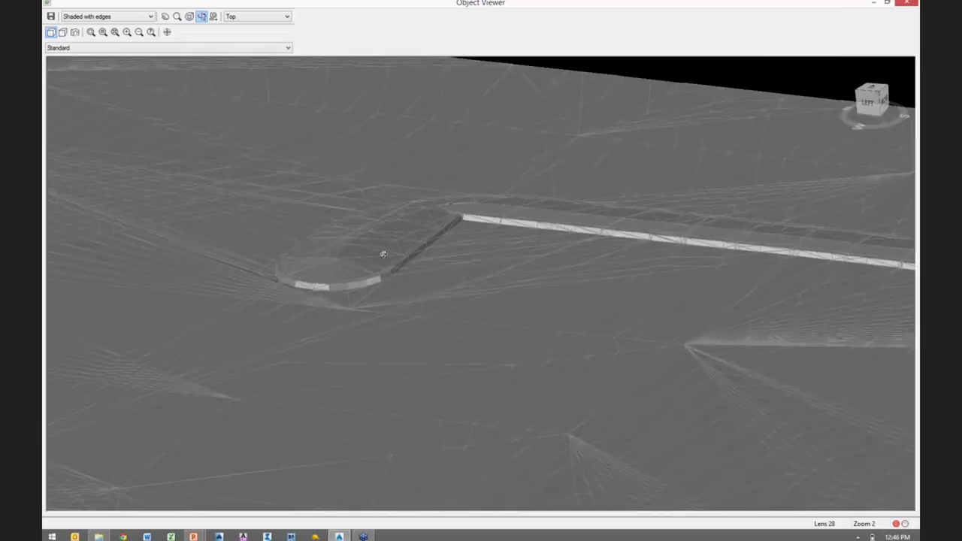
scroll(408, 245, "down", 4)
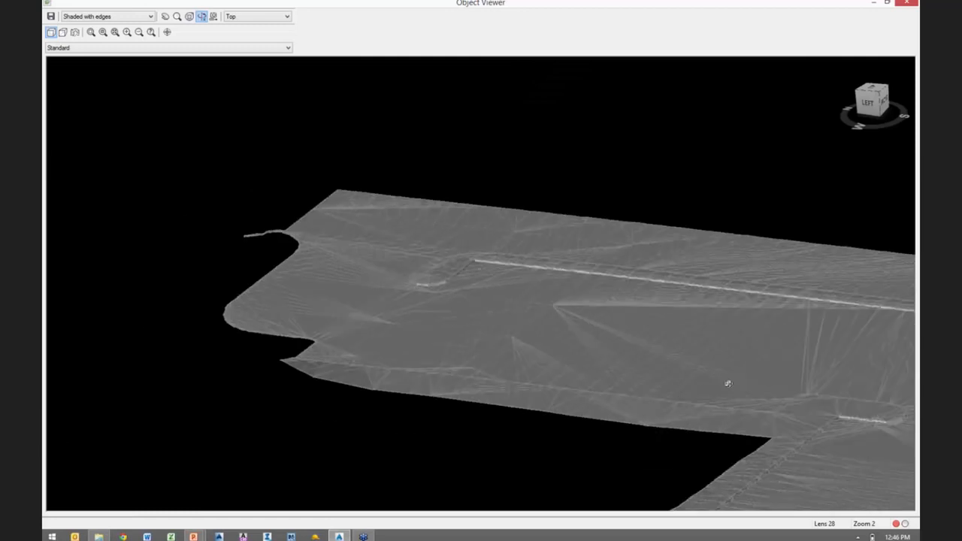
- Examine the rounded island near the site entrance and the adjoining pavement depth break up close, and close the Object Viewer
mouse_move(593, 321)
middle_mouse_down()
mouse_move(234, 222)
mouse_move(110, 206)
middle_mouse_up()
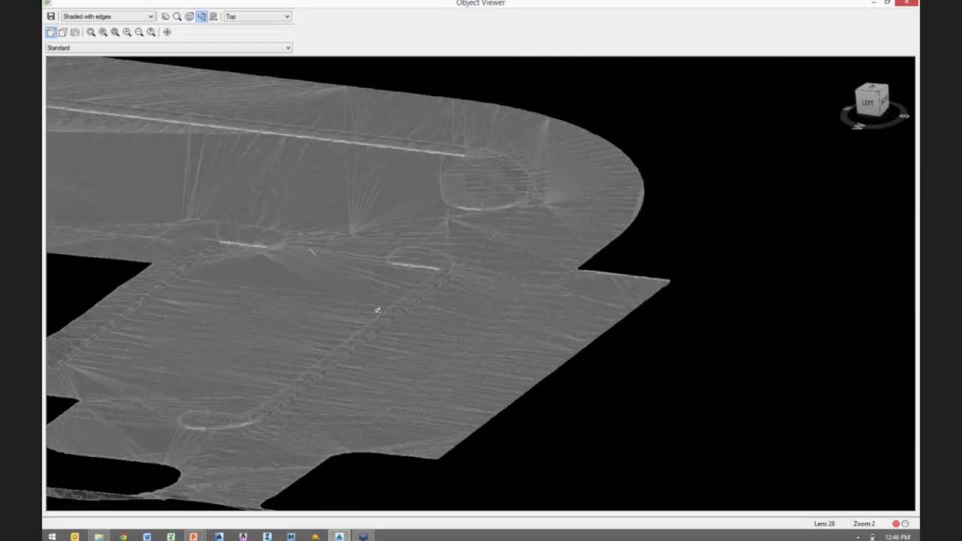
mouse_move(367, 373)
middle_mouse_down()
mouse_move(496, 275)
mouse_move(377, 328)
mouse_move(469, 294)
middle_mouse_up()
scroll(363, 324, "up", 3)
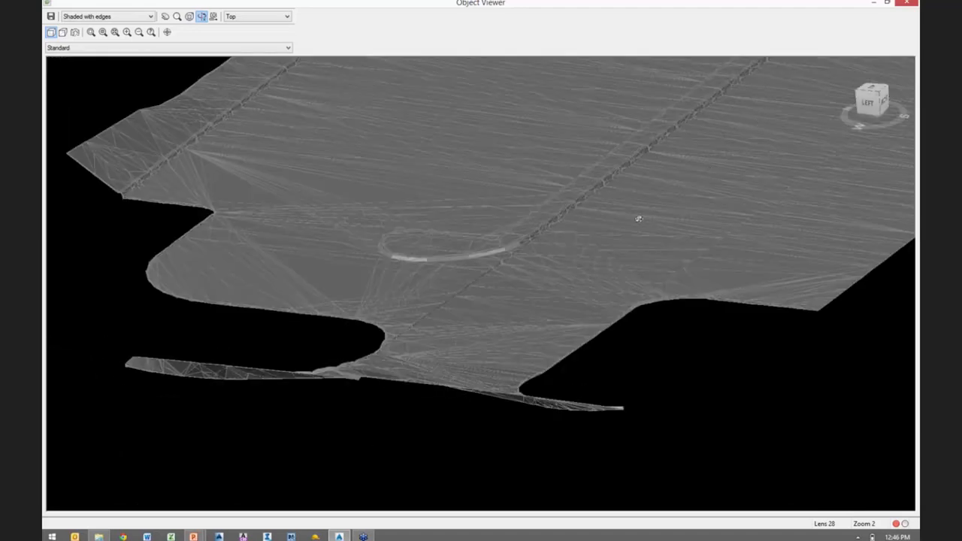
scroll(487, 301, "up", 4)
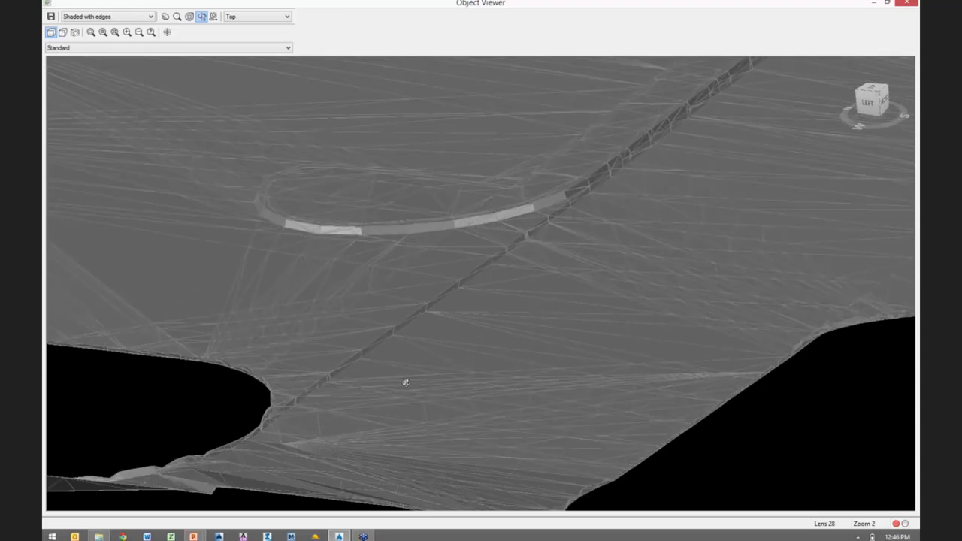
scroll(432, 359, "up", 2)
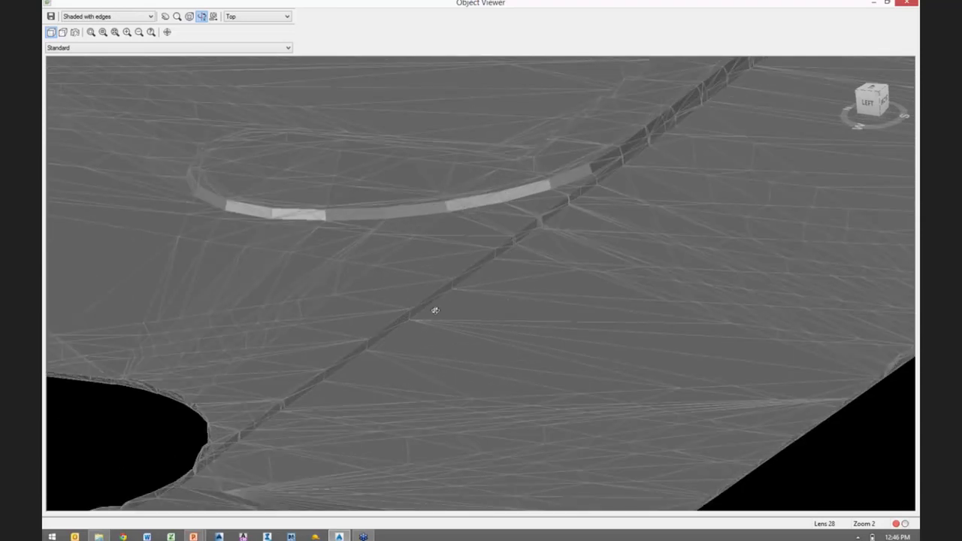
scroll(436, 310, "up", 3)
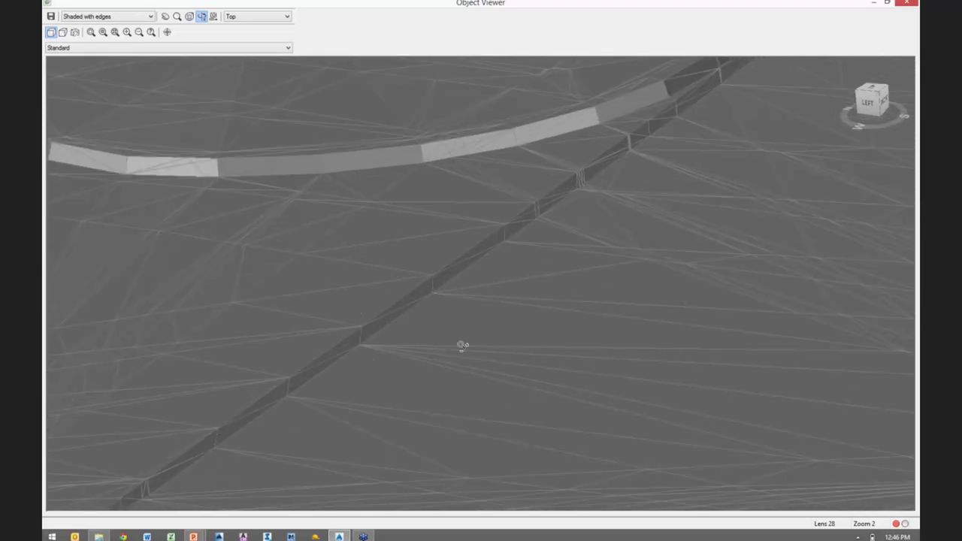
left_click(461, 345)
left_click(290, 297)
middle_click_drag(335, 100, 352, 245)
key("ctrl")
key("ctrl")
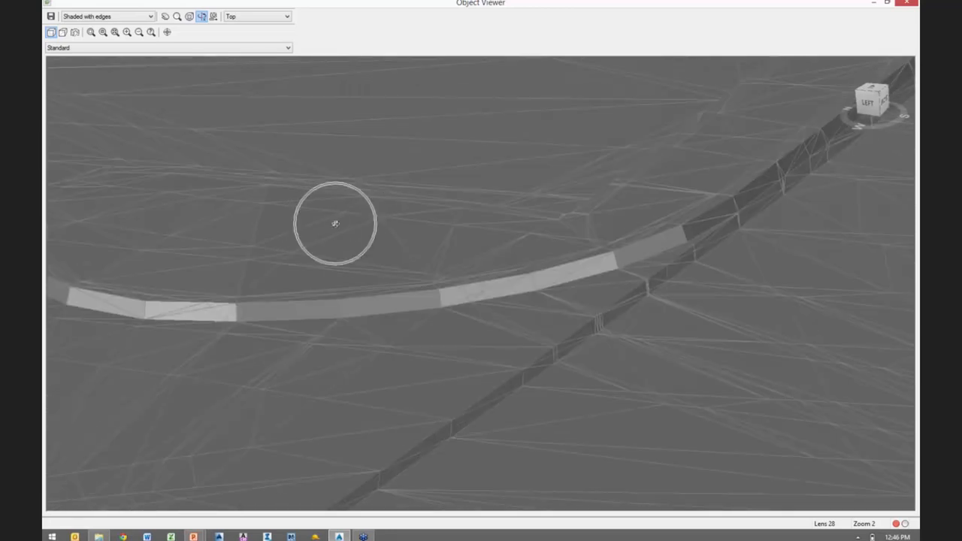
scroll(362, 222, "down", 1)
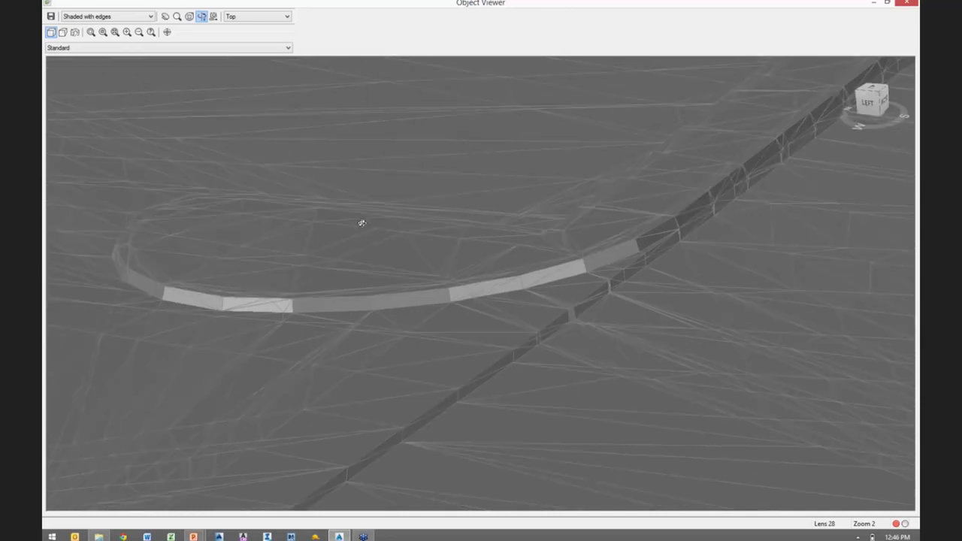
middle_click_drag(373, 349, 402, 268)
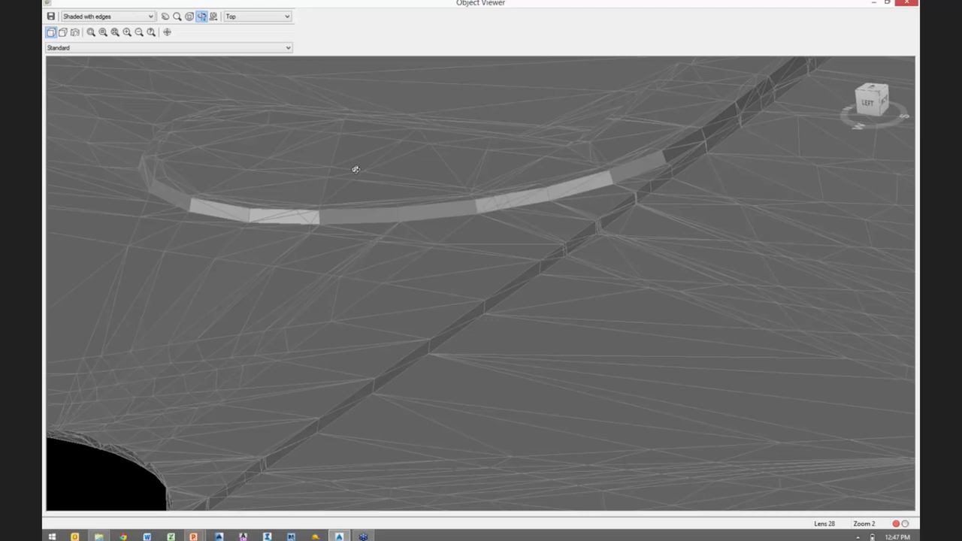
middle_click_drag(574, 361, 324, 239)
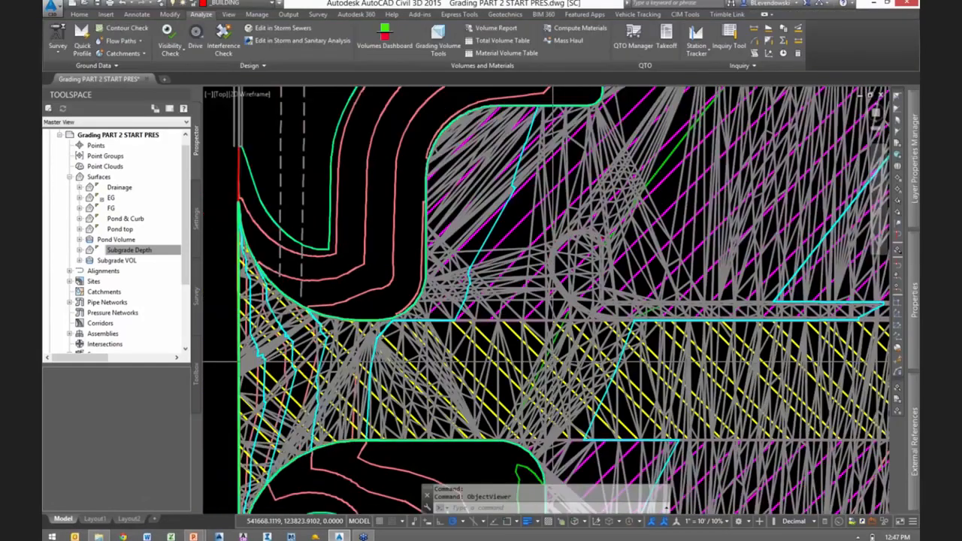
- Set the Subgrade VOL surface's style to _No Display
scroll(553, 362, "down", 1)
scroll(528, 180, "up", 3)
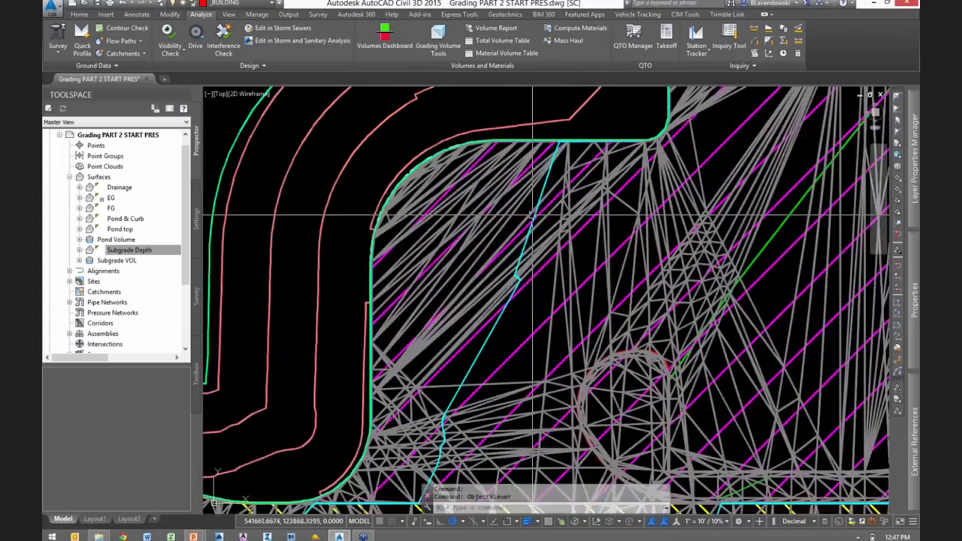
left_click(530, 254)
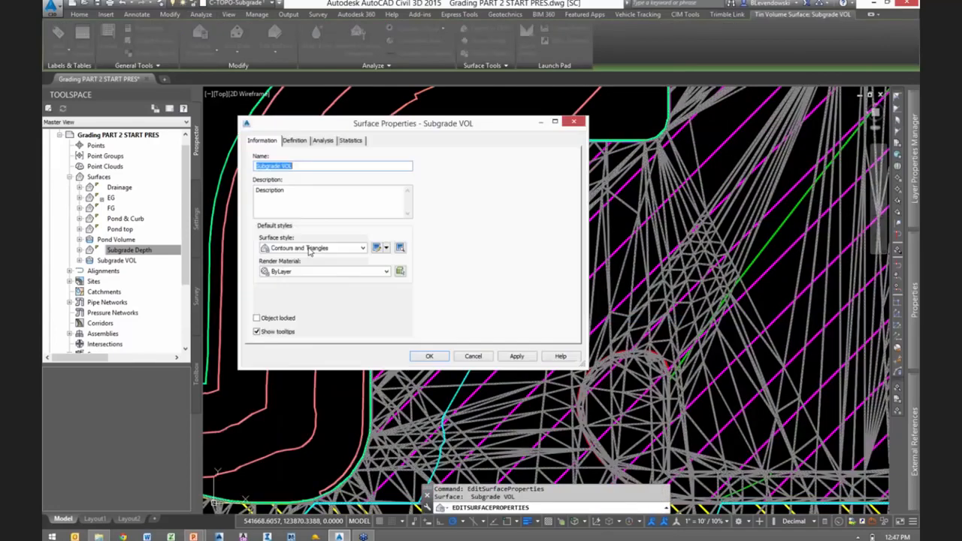
left_click(363, 247)
left_click(338, 275)
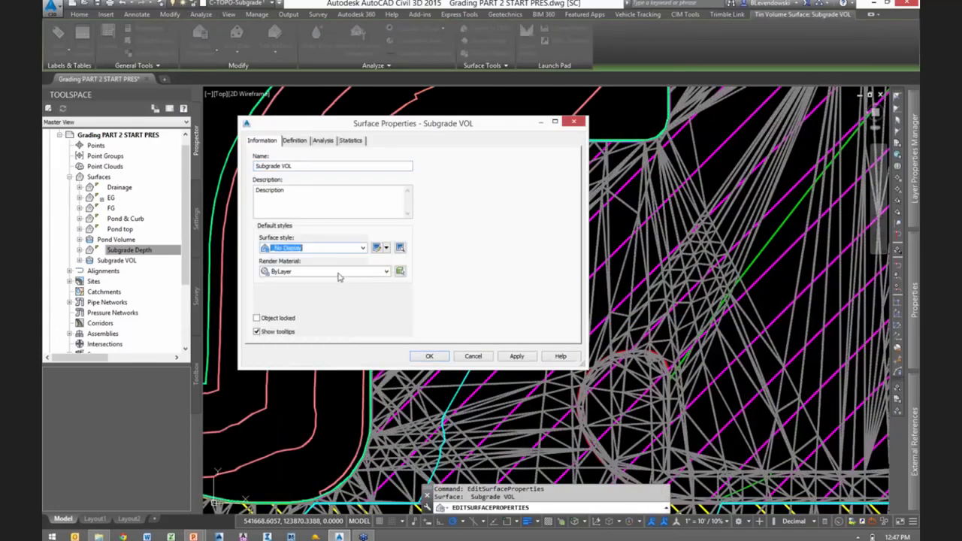
left_click(430, 358)
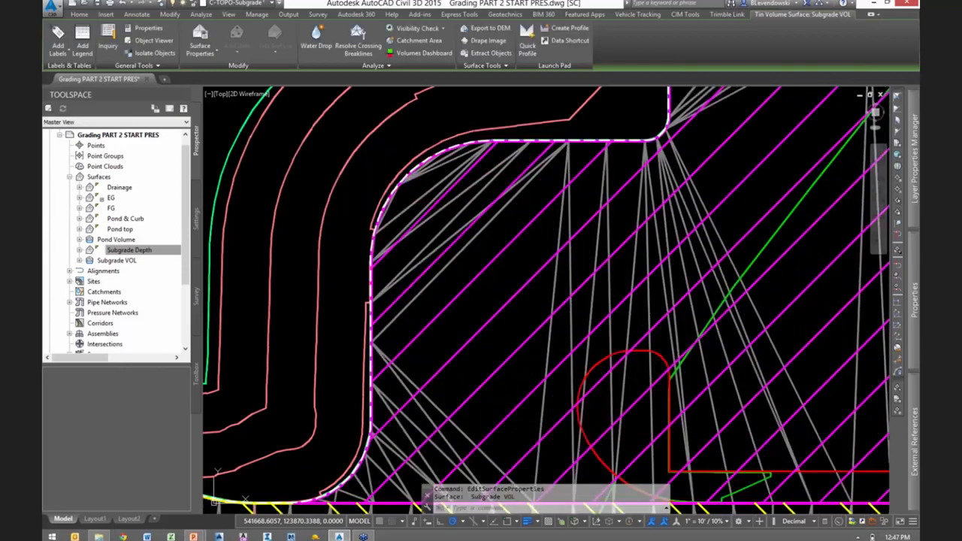
- Set the Subgrade Depth surface's style to _No Display
left_click(497, 207)
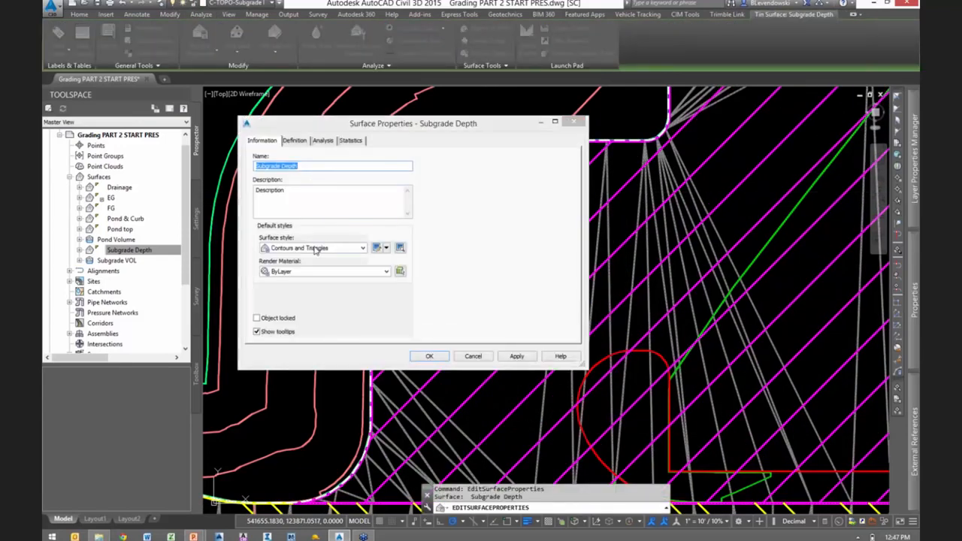
left_click(317, 248)
left_click(305, 258)
left_click(430, 356)
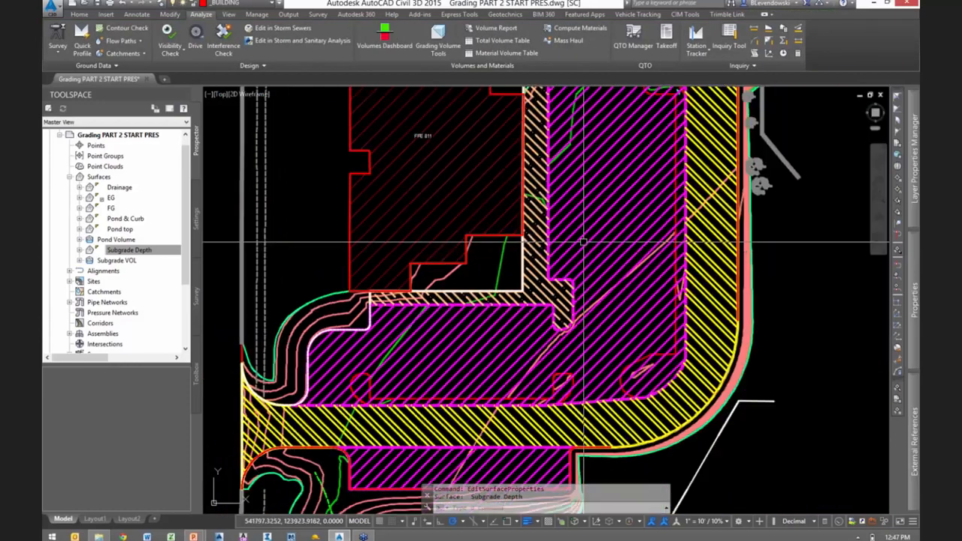
- Freeze the layers of the standard pavement, heavy duty pavement and sidewalk hatches by picking the hatches in the drawing
middle_click_drag(593, 210, 440, 323)
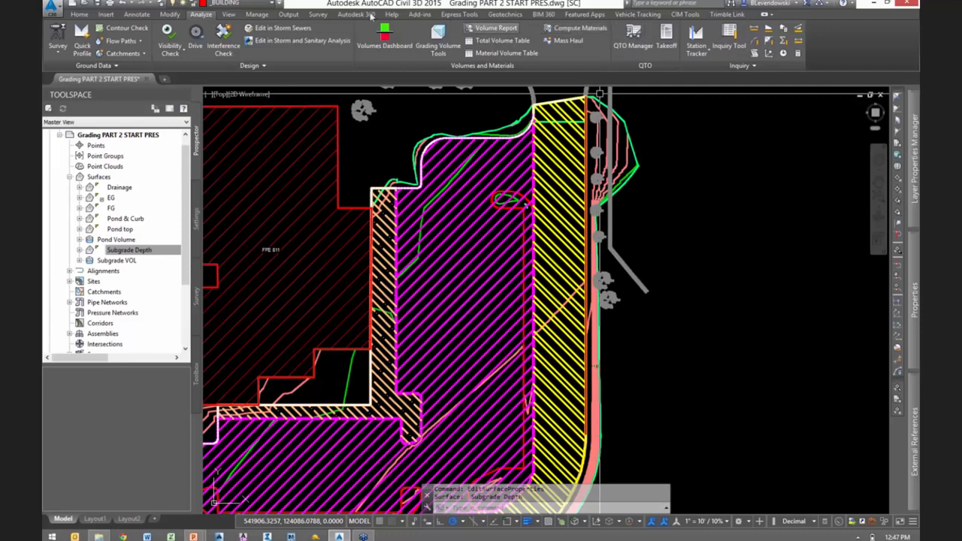
left_click(161, 4)
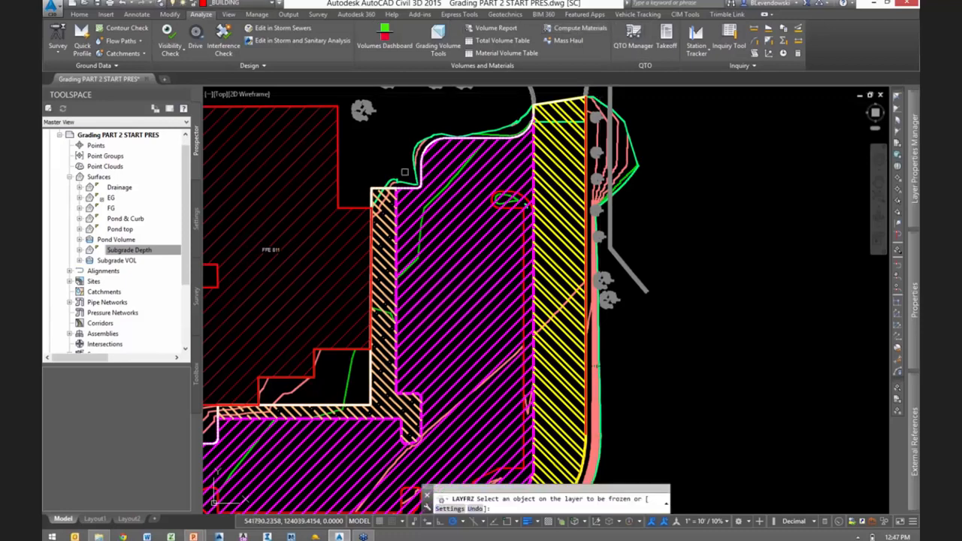
left_click(519, 215)
left_click(562, 211)
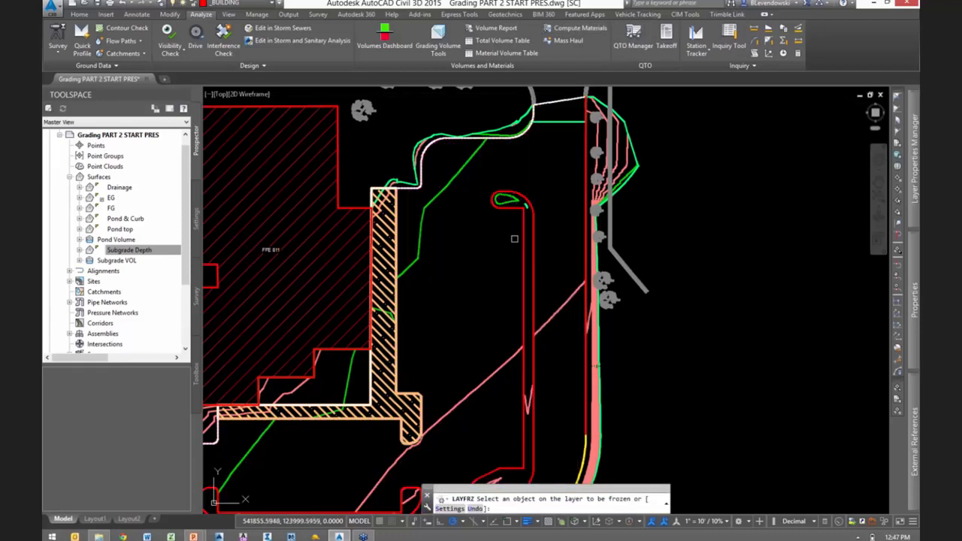
left_click(376, 239)
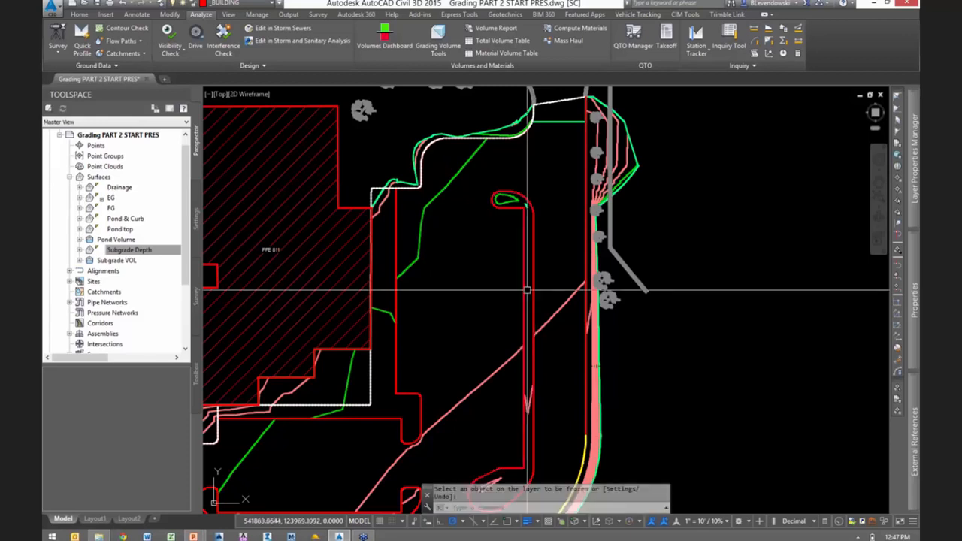
key("Escape")
- Sort the layer list by freeze state and thaw the C-TOPO-FEAT-Drainage and C-TOPO-GRAD-Pond and Curb layers
type("la")
key("Return")
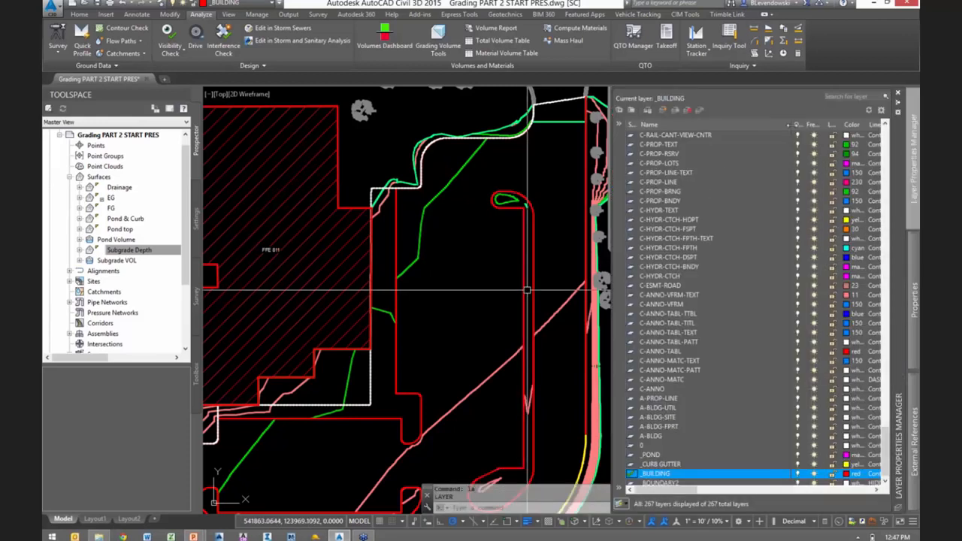
left_click(814, 126)
left_click_drag(891, 445, 884, 147)
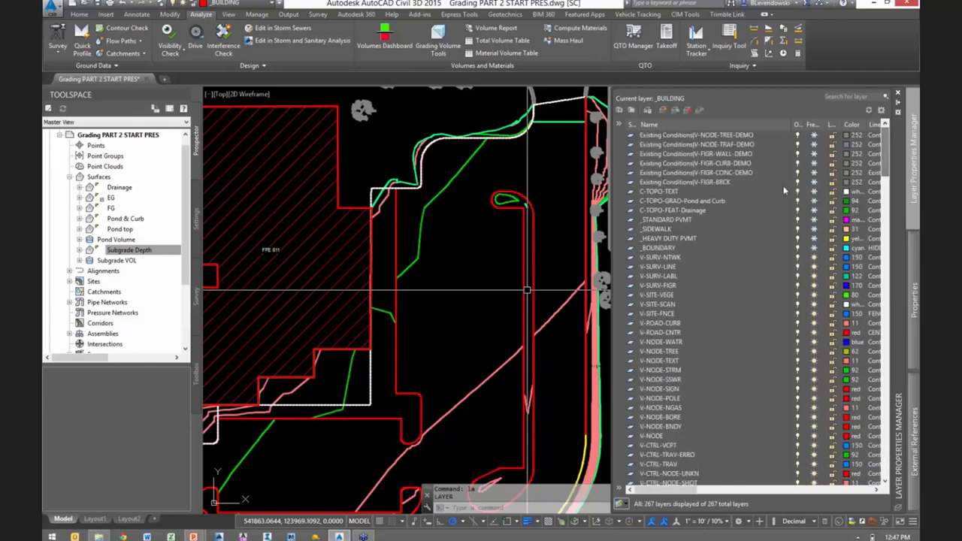
left_click(815, 211)
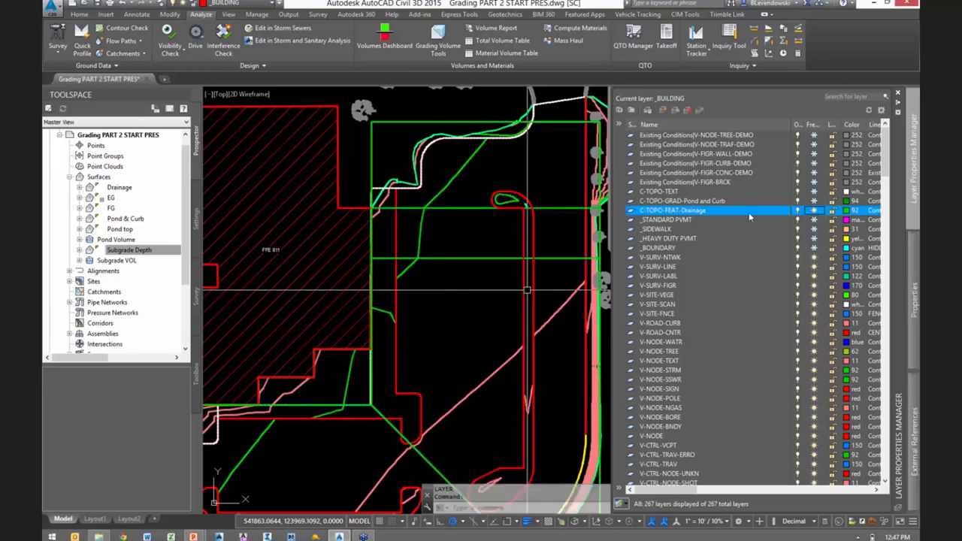
left_click(814, 201)
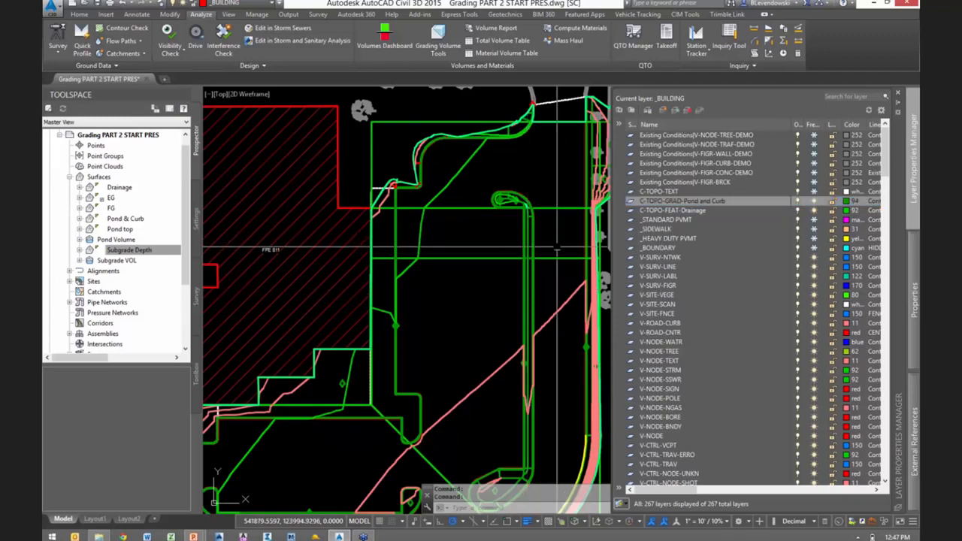
middle_click_drag(561, 244, 419, 232)
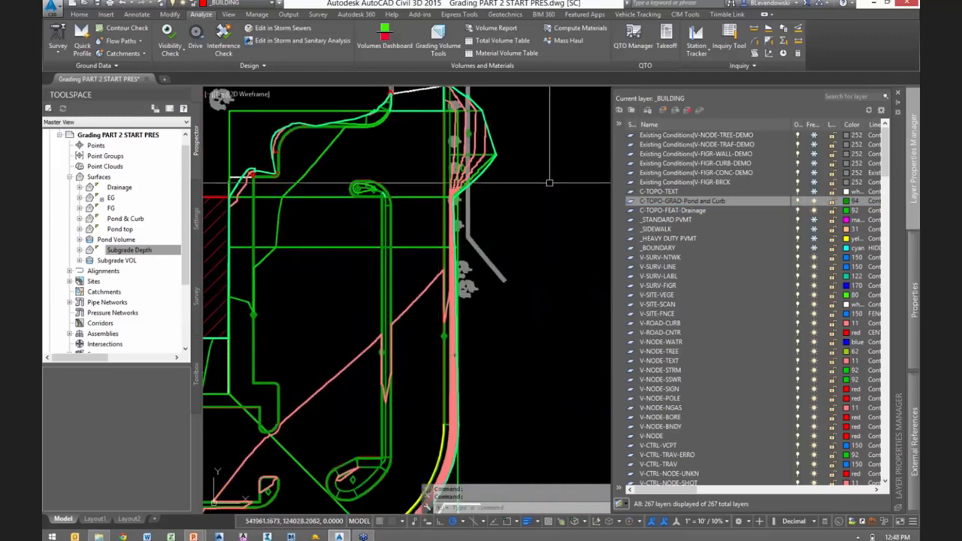
mouse_move(532, 239)
middle_mouse_down()
mouse_move(552, 285)
mouse_move(621, 290)
middle_mouse_up()
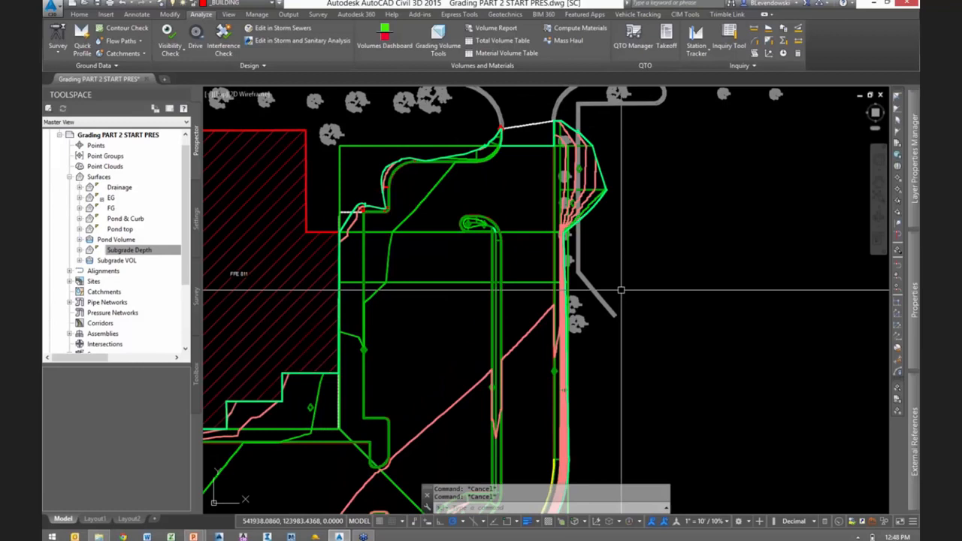
- Start a quick profile from the east-west drainage feature line just south of the curb island's head, sampling FG with the Design Profile style
scroll(481, 286, "up", 2)
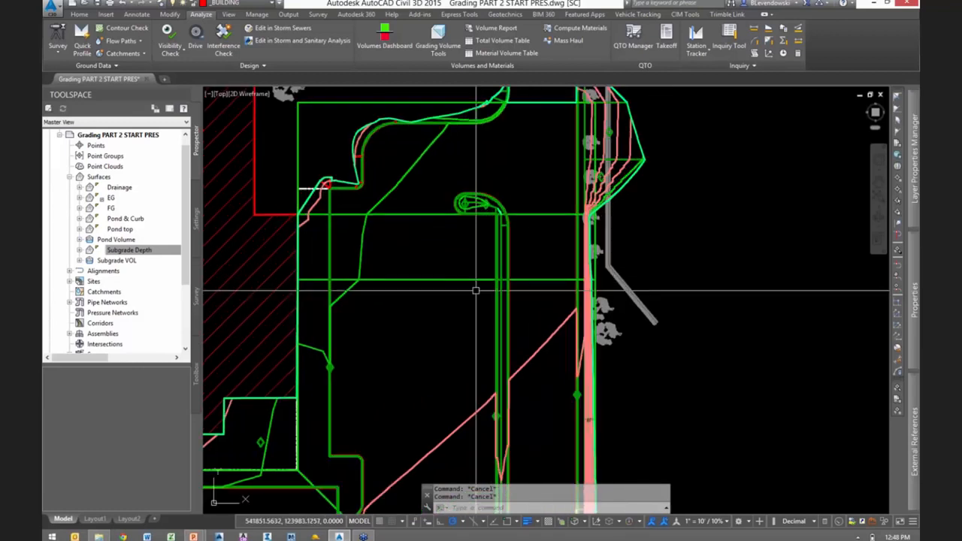
mouse_move(454, 304)
middle_mouse_down()
mouse_move(476, 324)
mouse_move(469, 331)
middle_mouse_up()
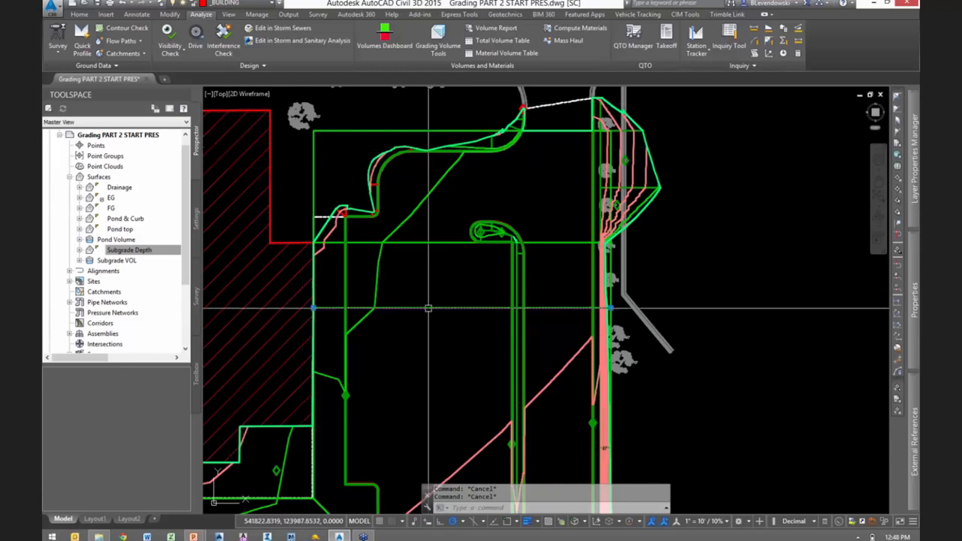
left_click(428, 308)
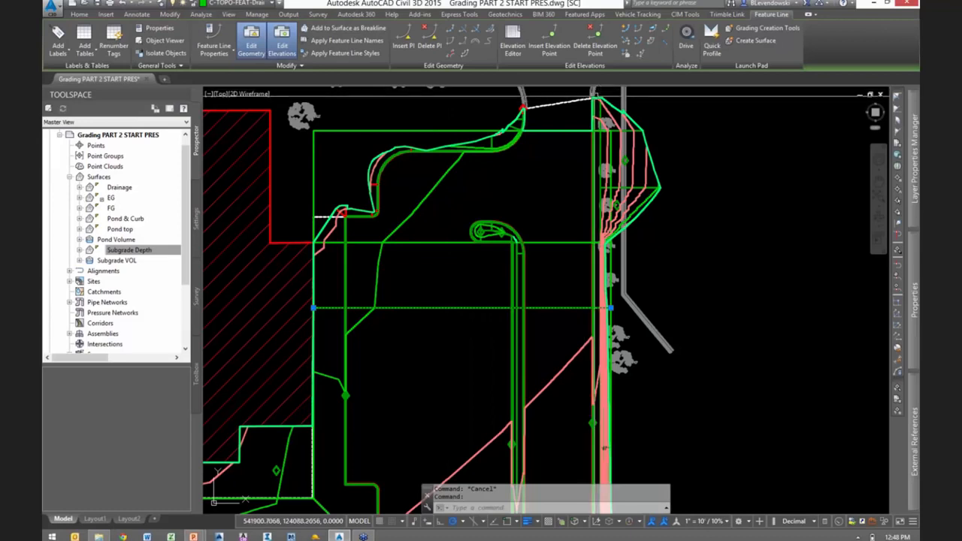
right_click(440, 275)
left_click(517, 179)
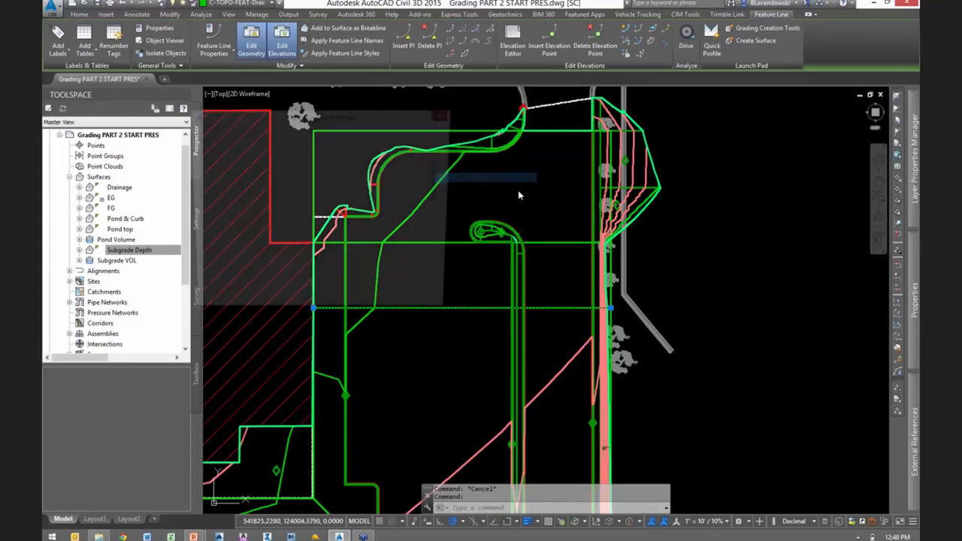
left_click(210, 185)
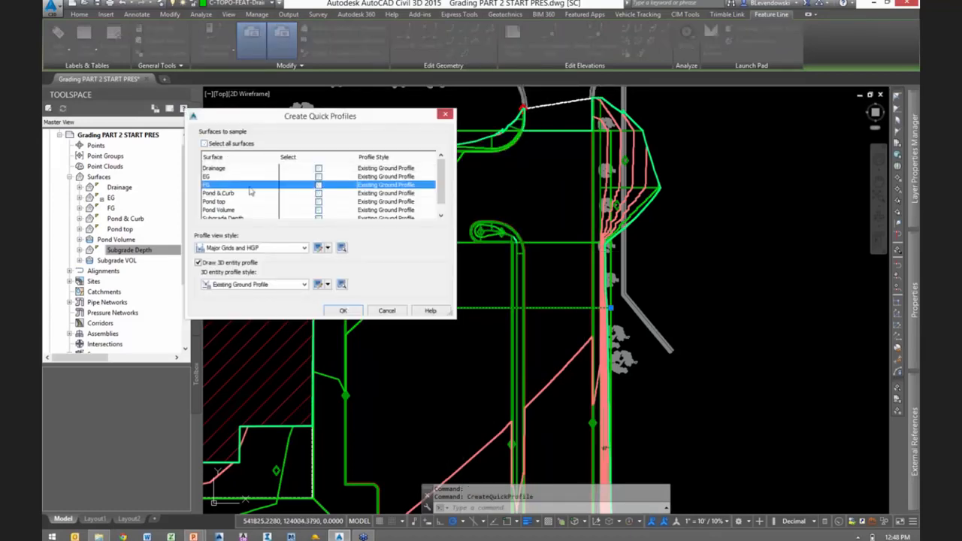
left_click(318, 185)
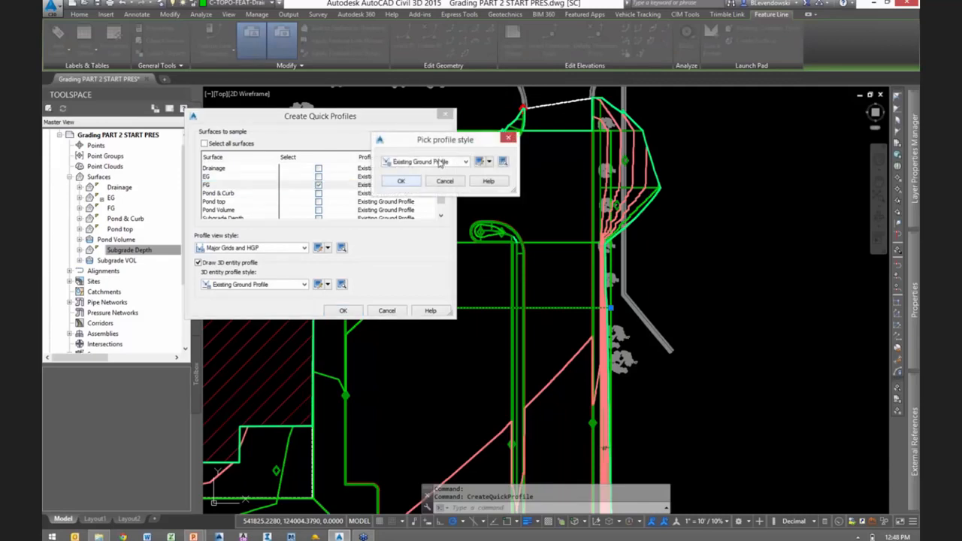
left_click(438, 163)
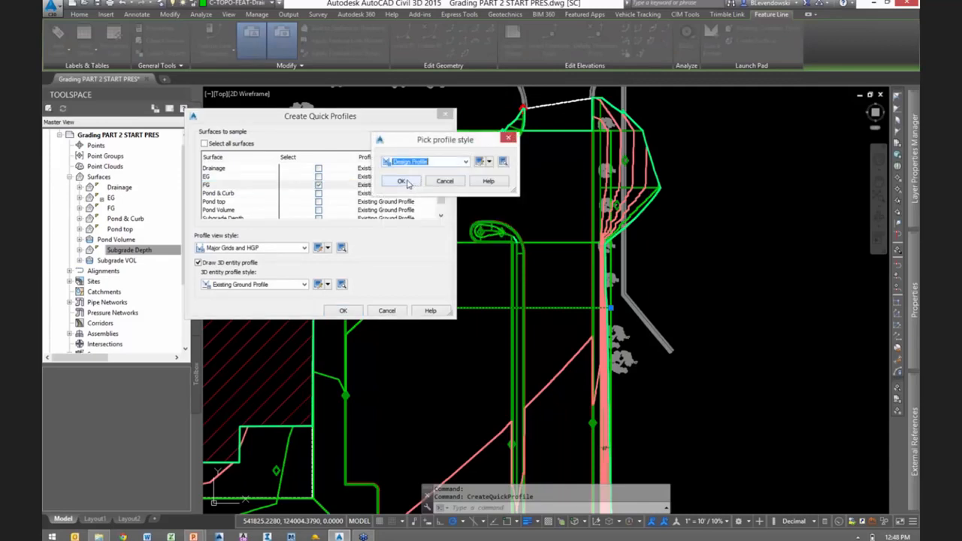
left_click(403, 182)
- Also sample the Subgrade VOL surface in the quick profile, keeping the Existing Ground Profile style
left_click(231, 213)
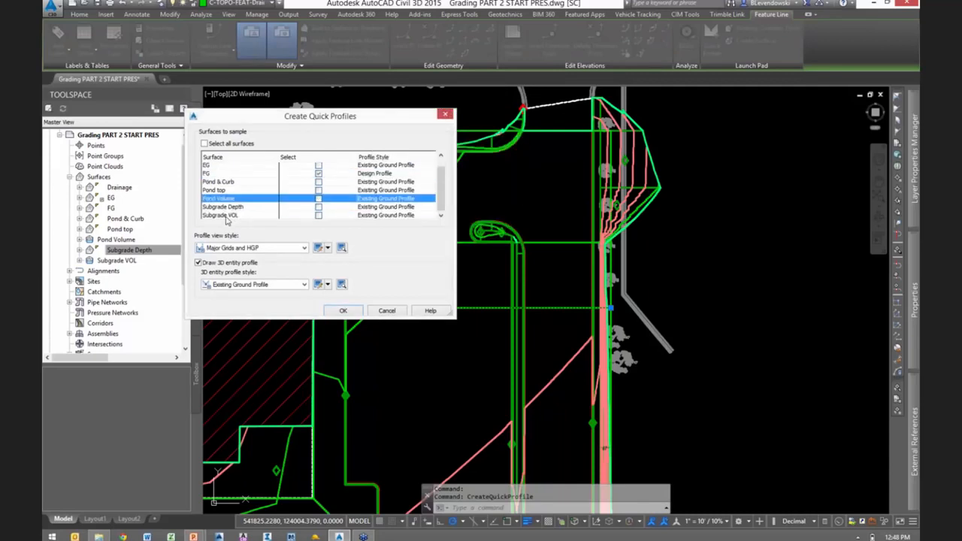
left_click(278, 216)
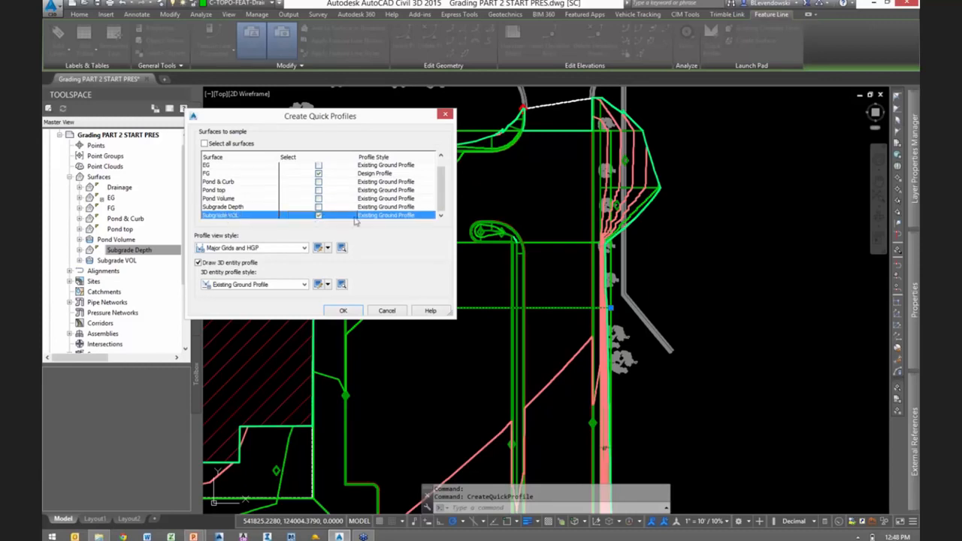
left_click(400, 216)
left_click(438, 163)
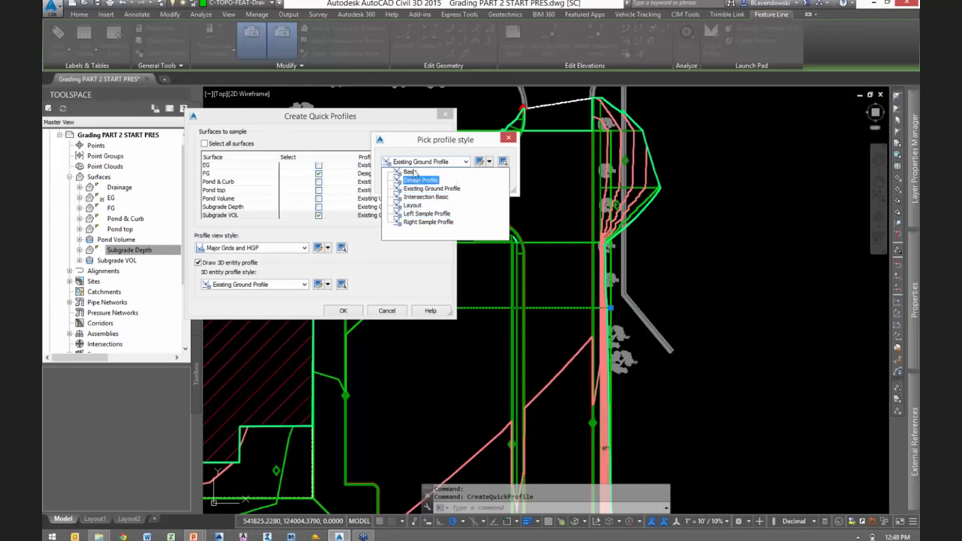
left_click(414, 189)
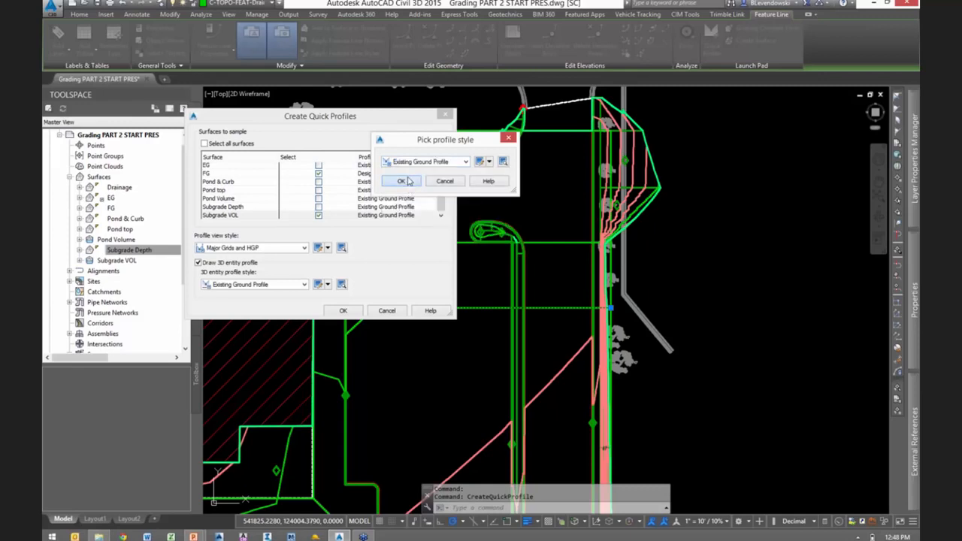
left_click(402, 181)
- Set the profile view style to Profile View and the 3D entity profile style to Basic
left_click(279, 248)
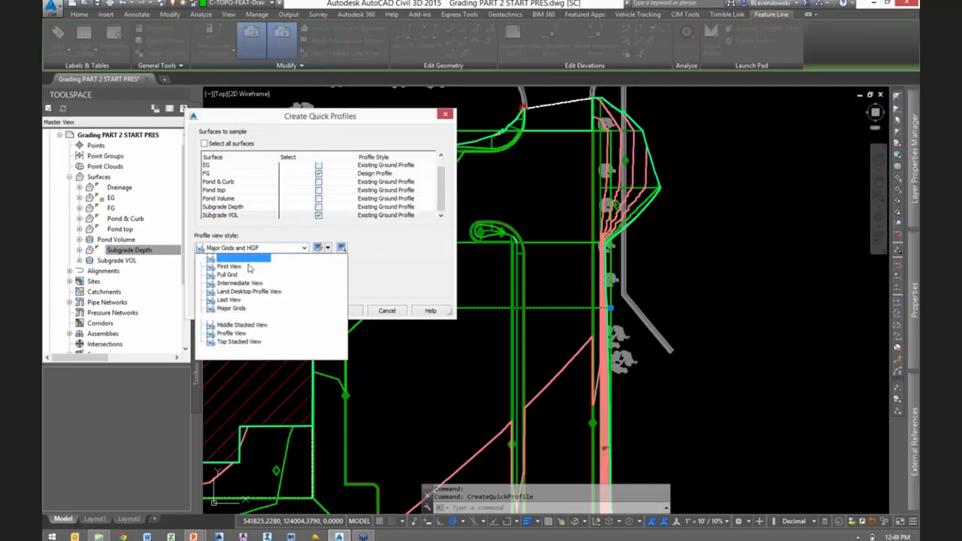
left_click(230, 335)
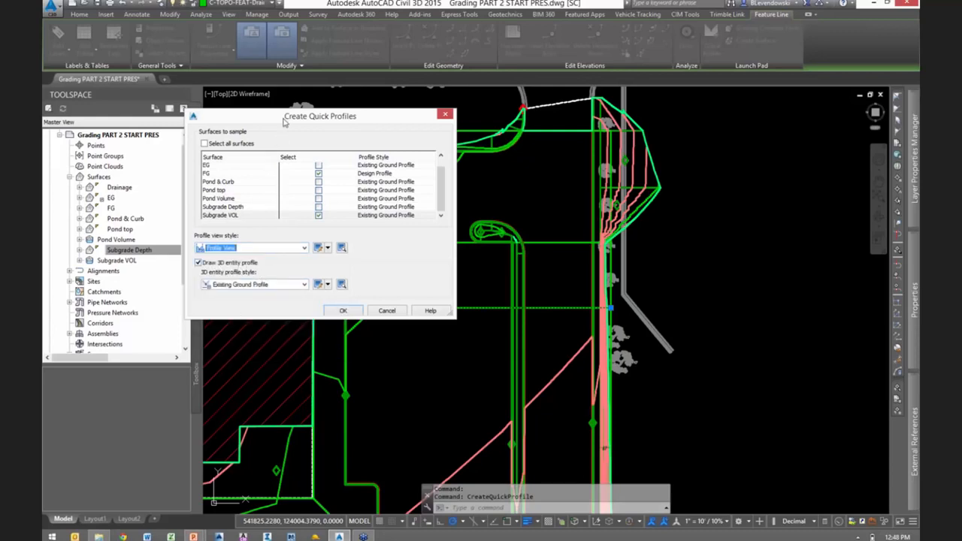
mouse_move(284, 121)
left_mouse_down()
mouse_move(481, 104)
mouse_move(606, 106)
left_mouse_up()
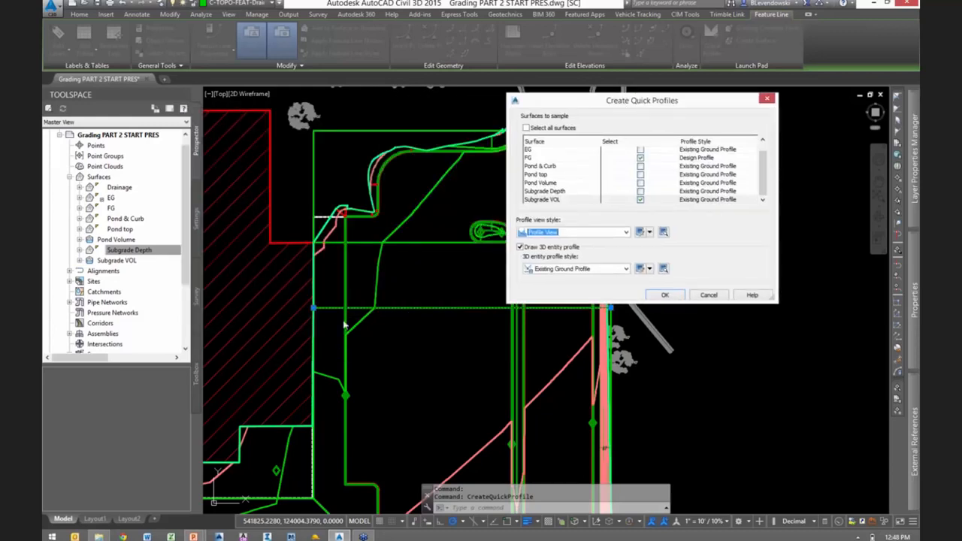
left_click(579, 269)
left_click(551, 279)
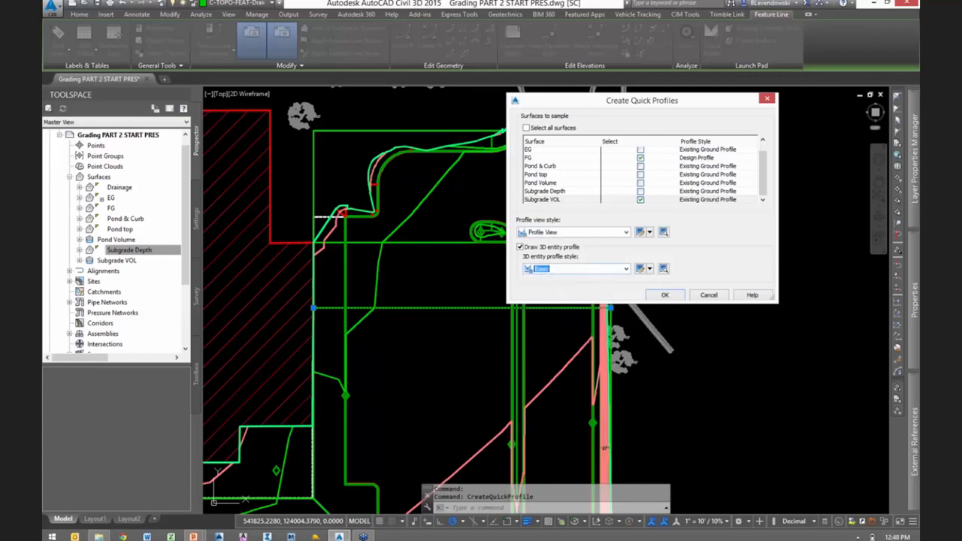
left_click_drag(647, 106, 550, 84)
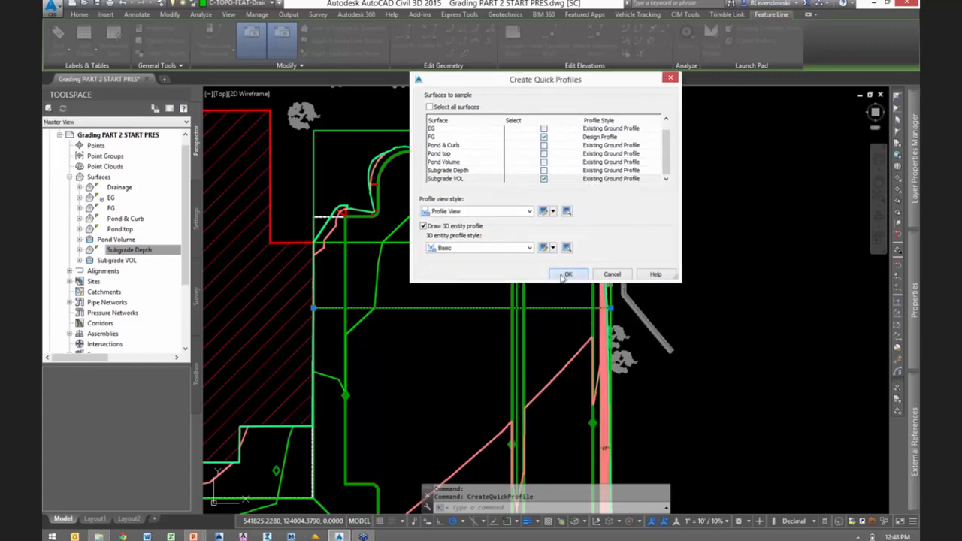
- Create the quick profile, place its view in the open area east of the site, and dismiss the Panorama window
left_click(562, 278)
middle_click_drag(703, 298, 482, 335)
left_click(551, 337)
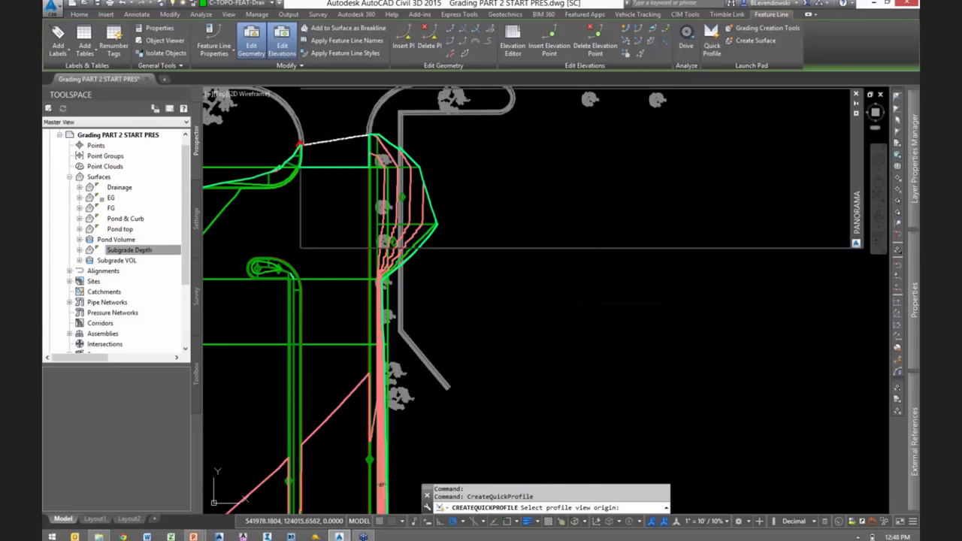
left_click(828, 99)
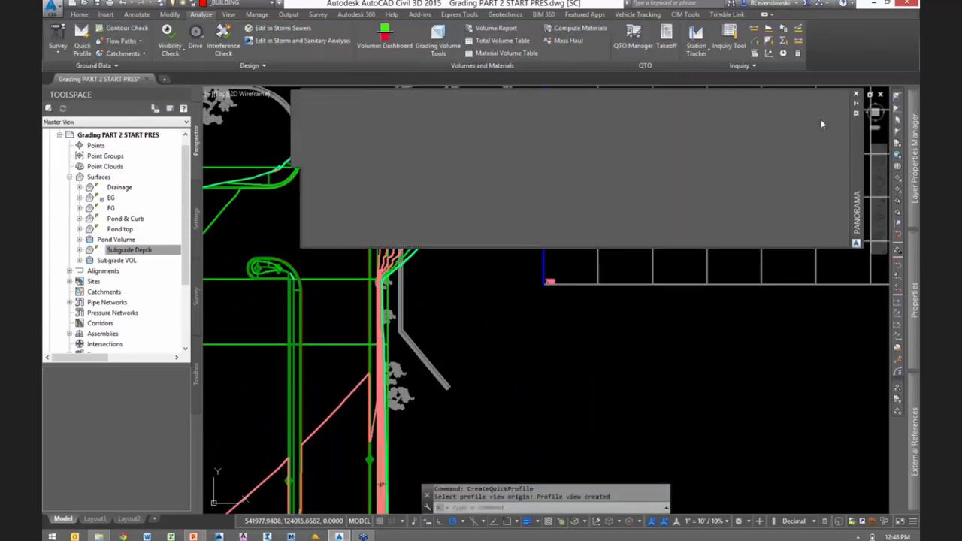
scroll(639, 342, "down", 2)
key("Escape")
scroll(639, 342, "down", 2)
scroll(639, 342, "down", 1)
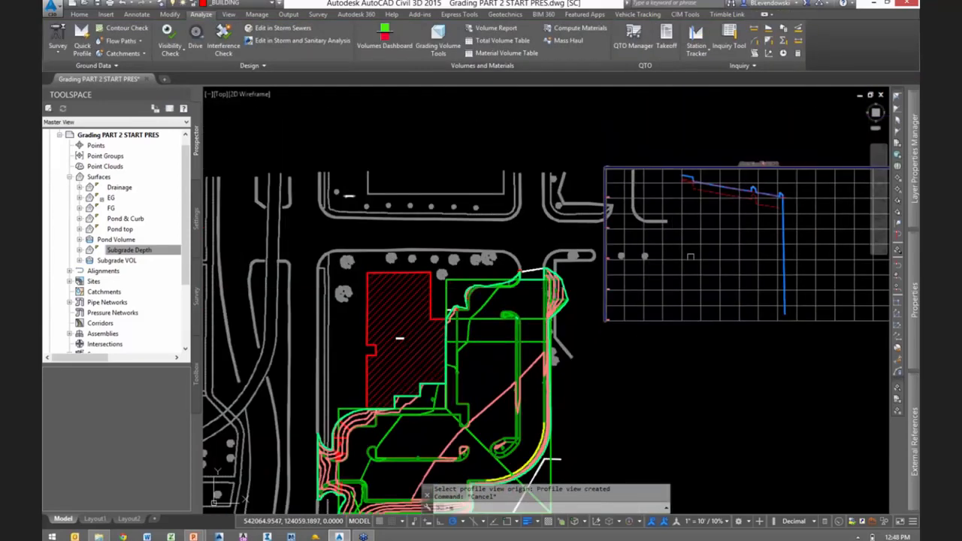
- Move the quick profile view southeast, clear of the existing road and parking linework
type("m")
key("Return")
left_click(711, 244)
key("Return")
left_click(626, 394)
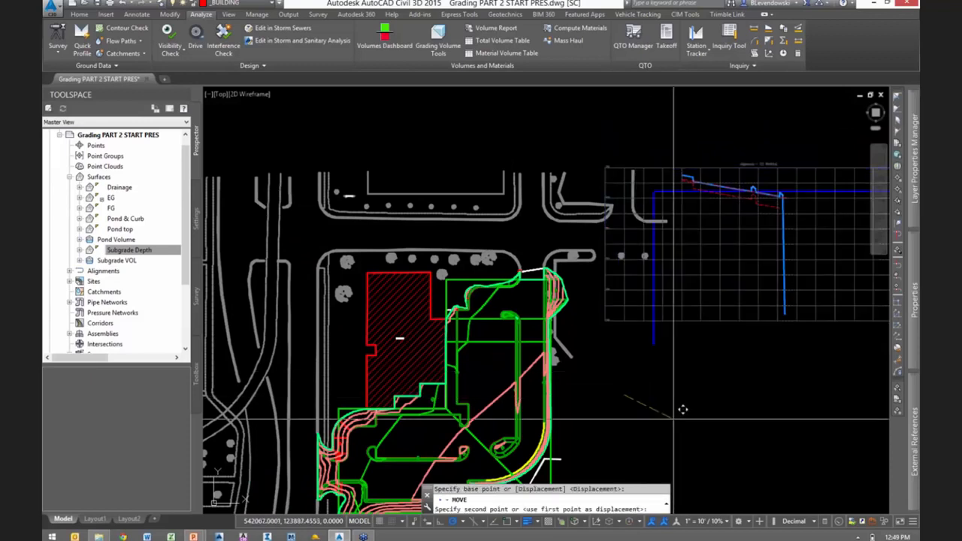
left_click(694, 438)
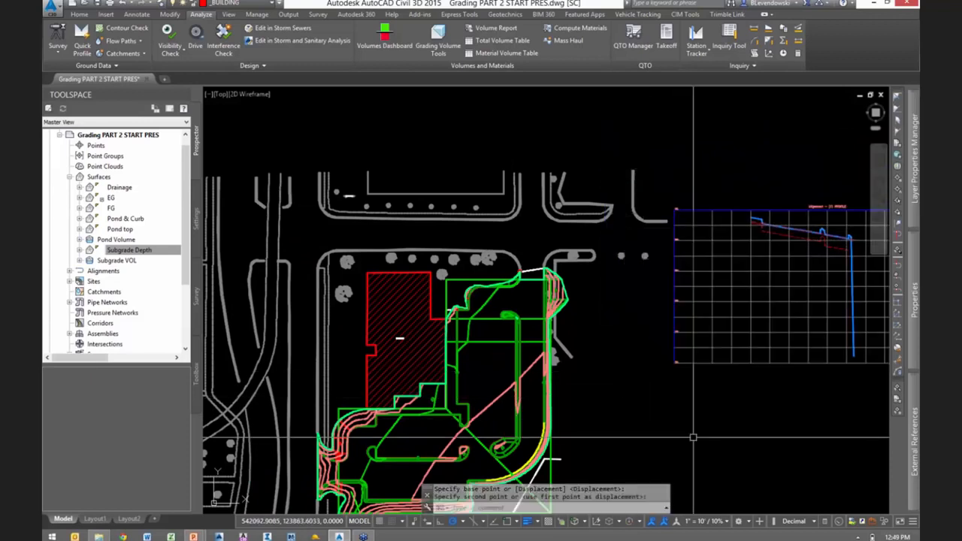
- Split model space into two horizontal viewports and shrink the upper one to a shallow strip
left_click(210, 96)
mouse_move(260, 118)
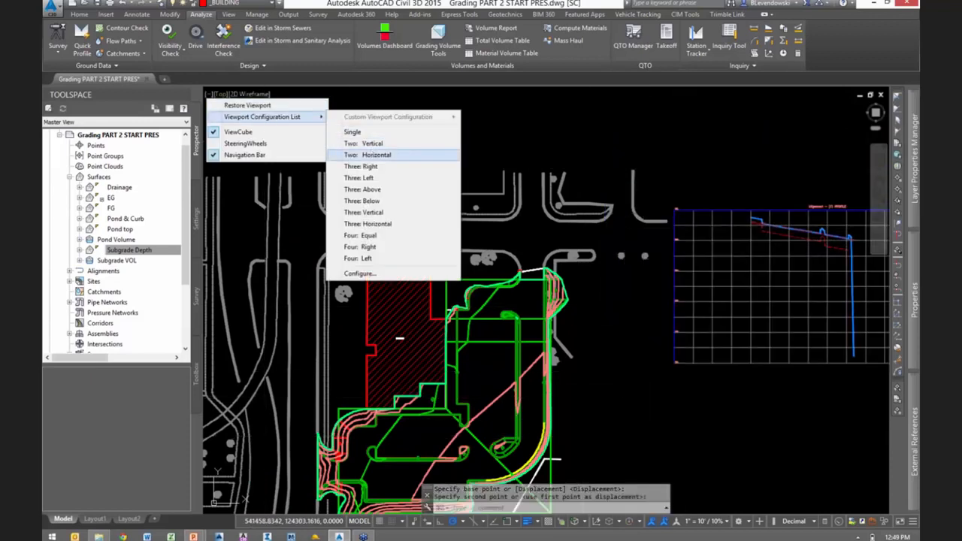
left_click(372, 155)
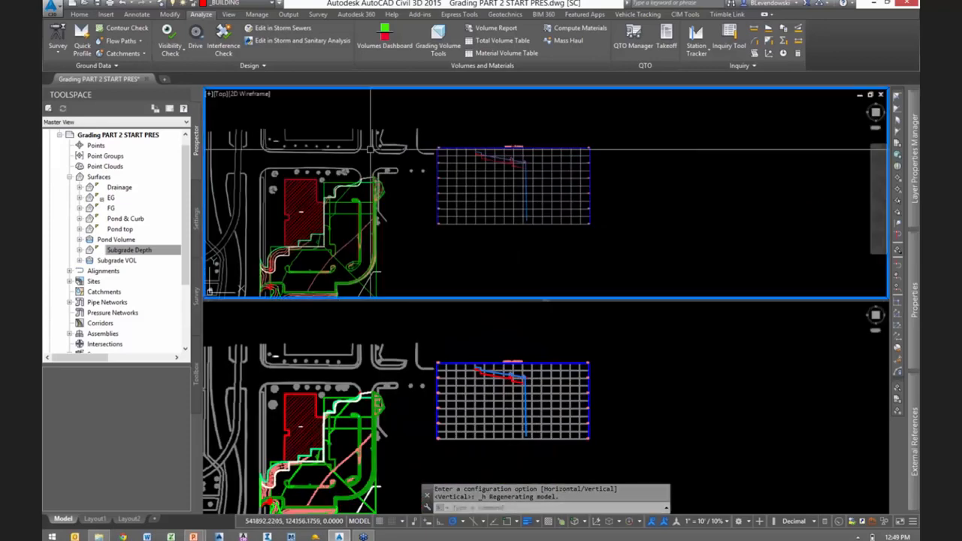
left_click_drag(550, 286, 554, 213)
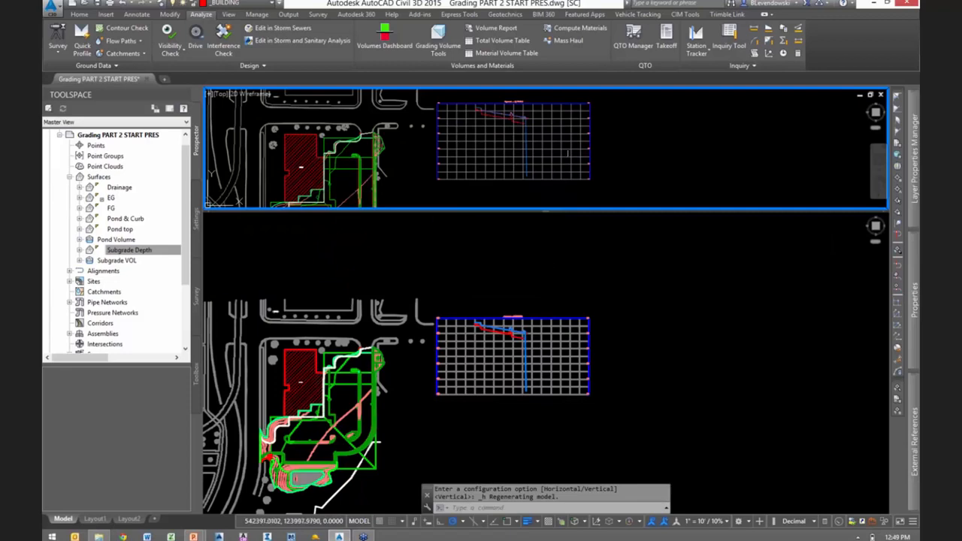
- Frame the quick profile lines in the upper viewport and the building and parking lot grading in the lower viewport
left_click(621, 136)
key("Escape")
key("Escape")
scroll(516, 117, "up", 5)
scroll(505, 118, "up", 5)
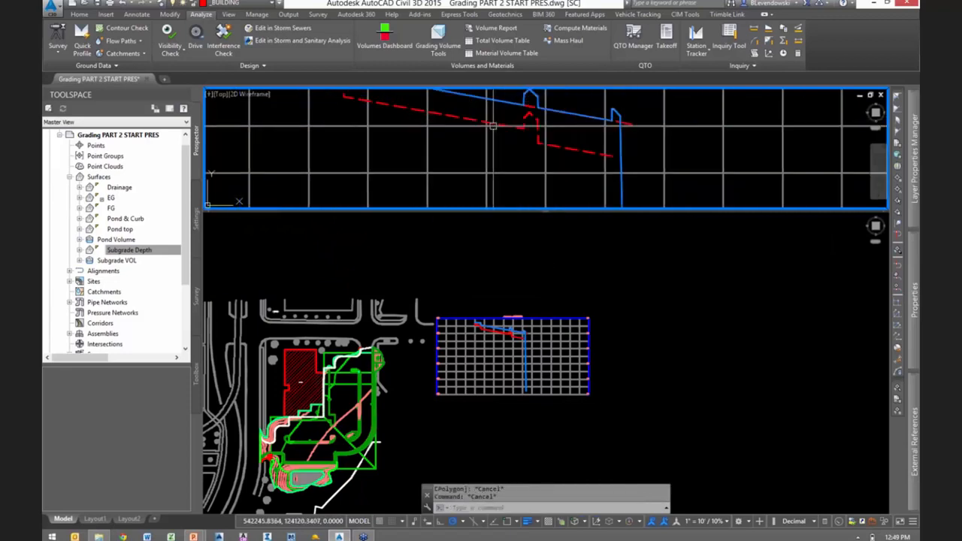
left_click(694, 360)
scroll(694, 361, "up", 6)
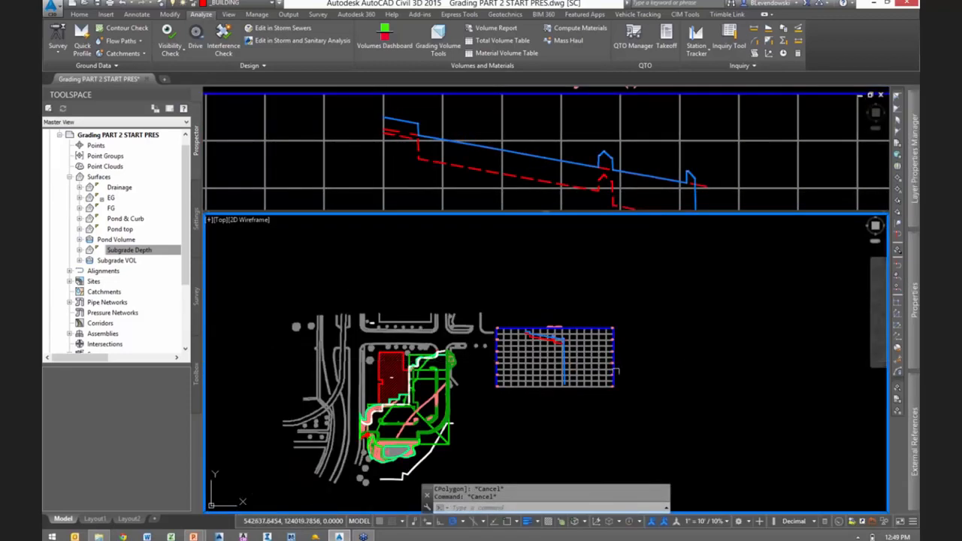
scroll(648, 449, "up", 3)
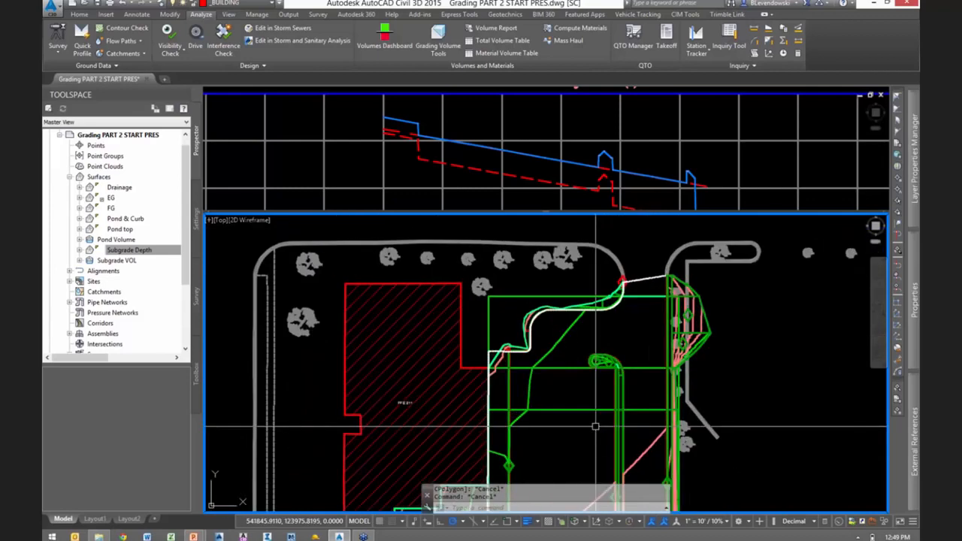
- Set the object style of the feature line's 3D entity profile to Left Sample Profile
left_click(640, 163)
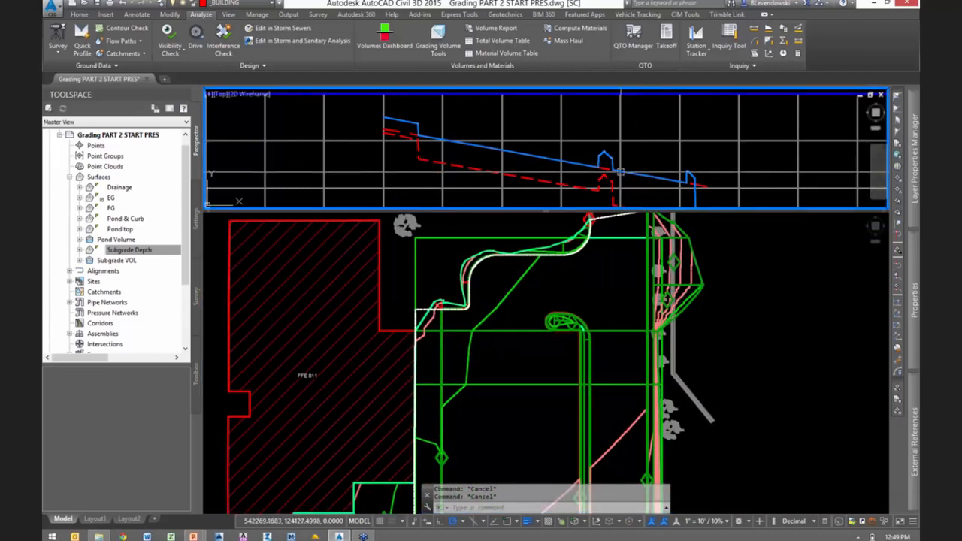
scroll(618, 172, "up", 3)
left_click(604, 168)
right_click(672, 135)
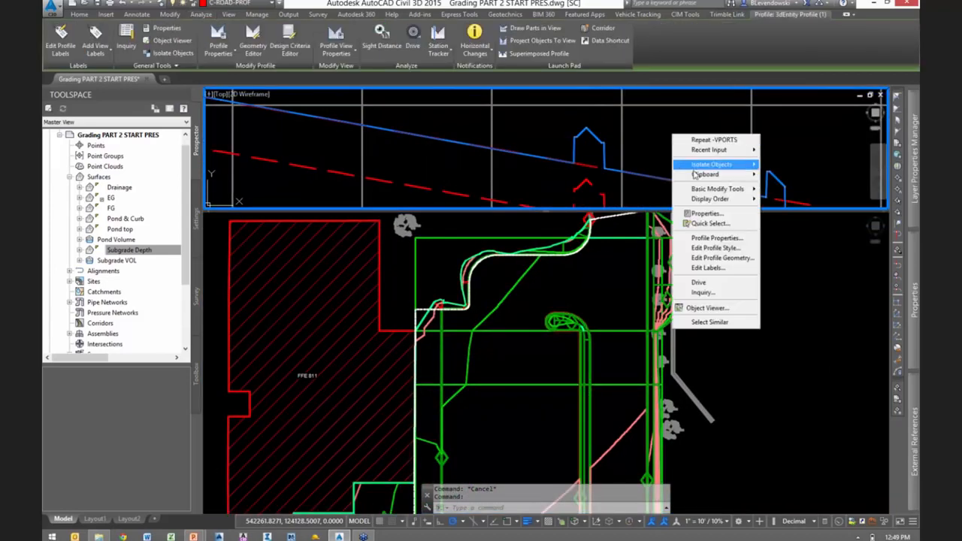
left_click(699, 238)
left_click(358, 220)
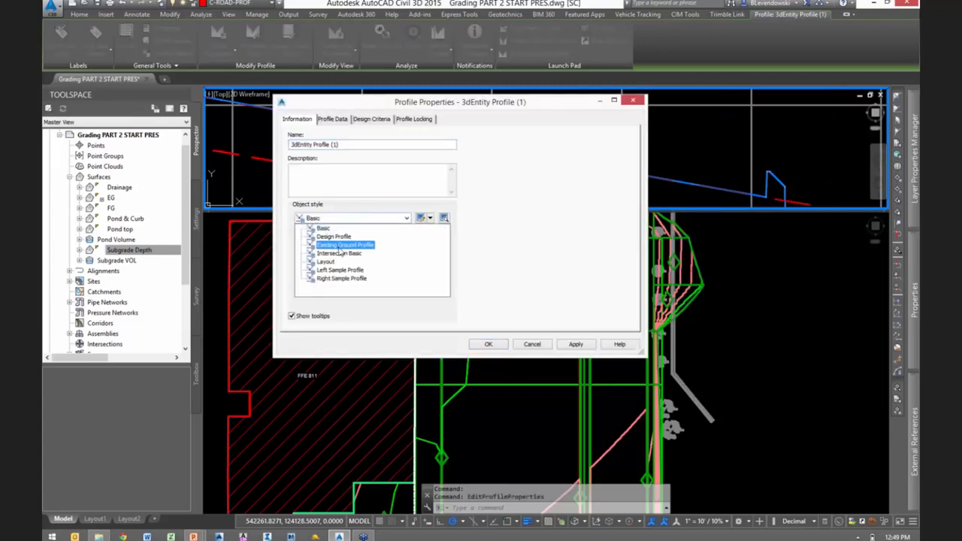
left_click(331, 270)
left_click(489, 344)
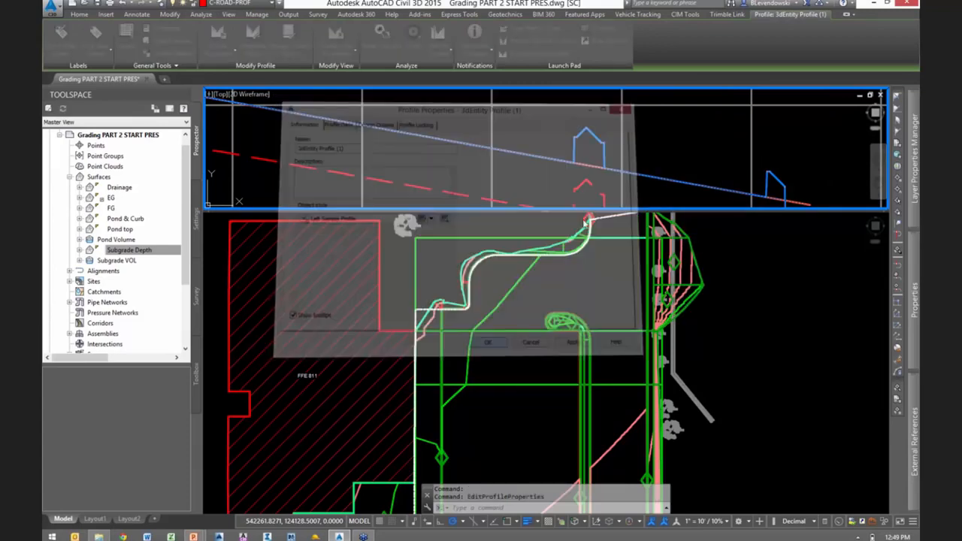
- Examine the feature line profile against the finished grade and subgrade lines across the curbs in the profile view
scroll(630, 157, "down", 1)
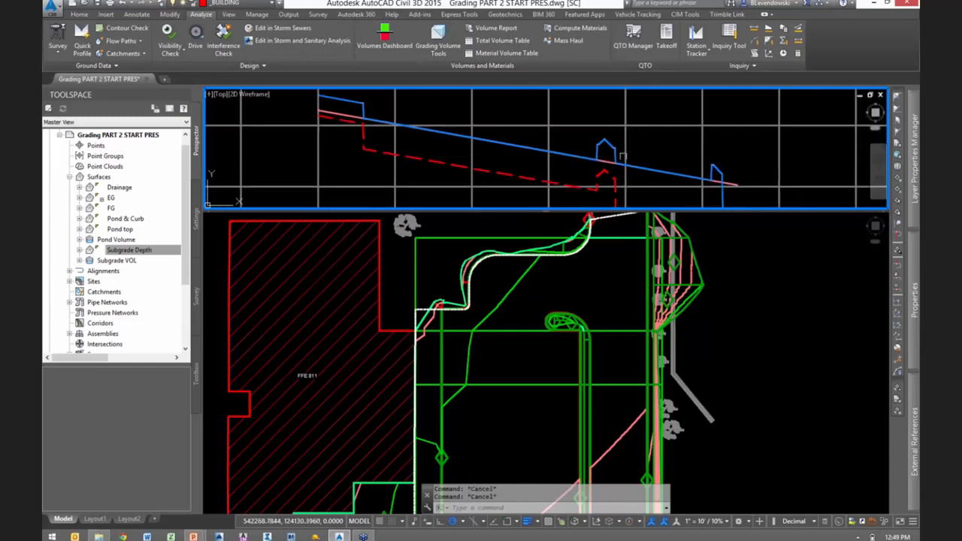
left_click(630, 163)
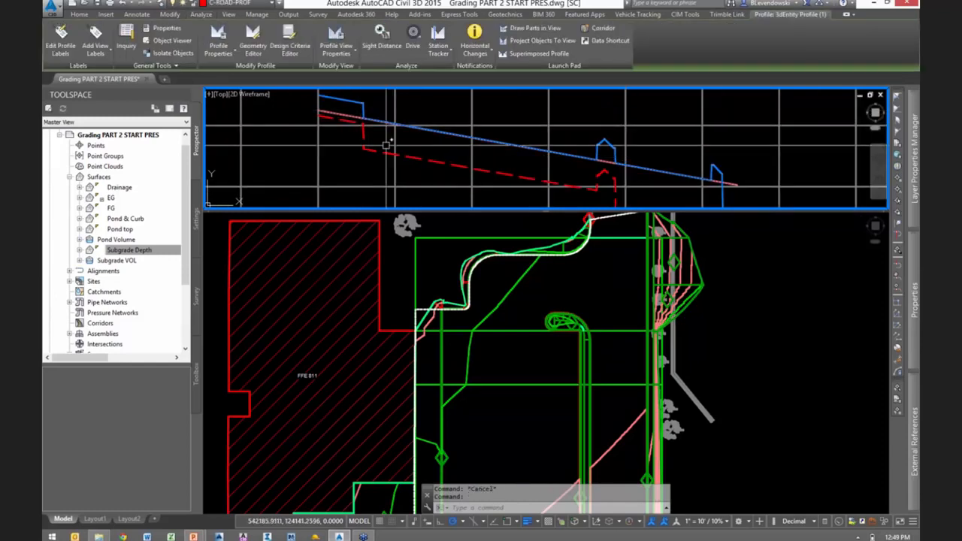
left_click(612, 133)
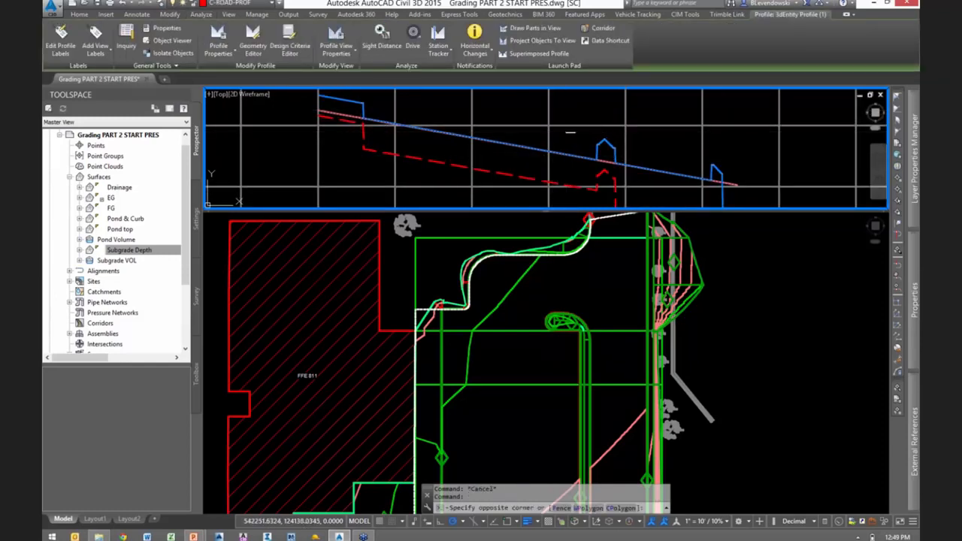
key("Escape")
key("Escape")
middle_click_drag(635, 174, 569, 148)
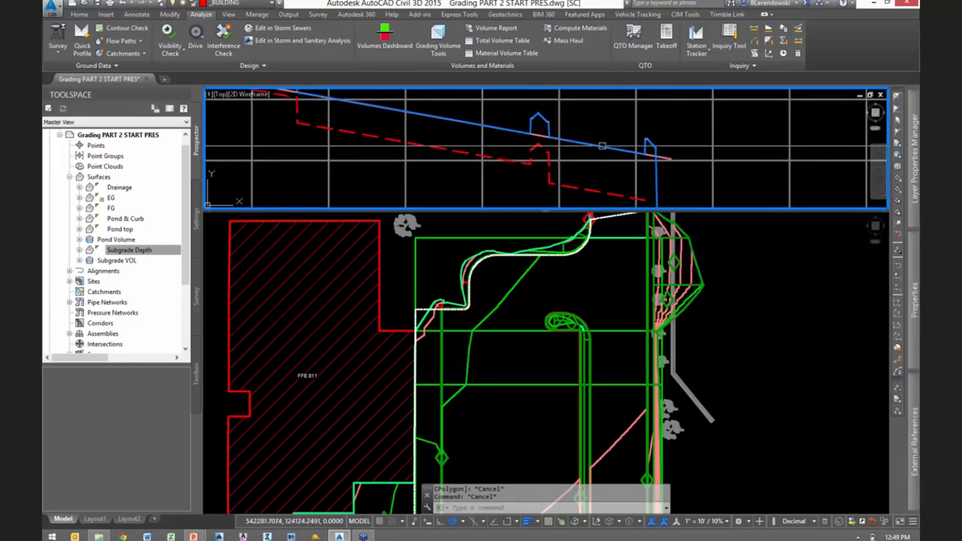
- Inspect the separation between the finished grade line and the dashed subgrade line around the last two curbs in the upper viewport
mouse_move(427, 143)
middle_mouse_down()
mouse_move(535, 195)
mouse_move(490, 130)
mouse_move(420, 136)
middle_mouse_up()
scroll(405, 135, "down", 1)
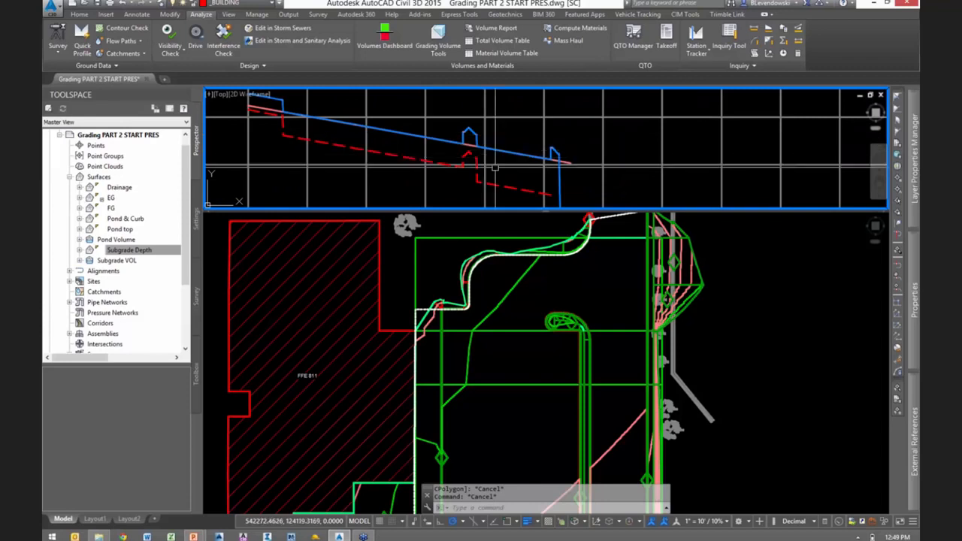
scroll(479, 167, "up", 1)
middle_click_drag(498, 170, 547, 170)
scroll(512, 144, "up", 1)
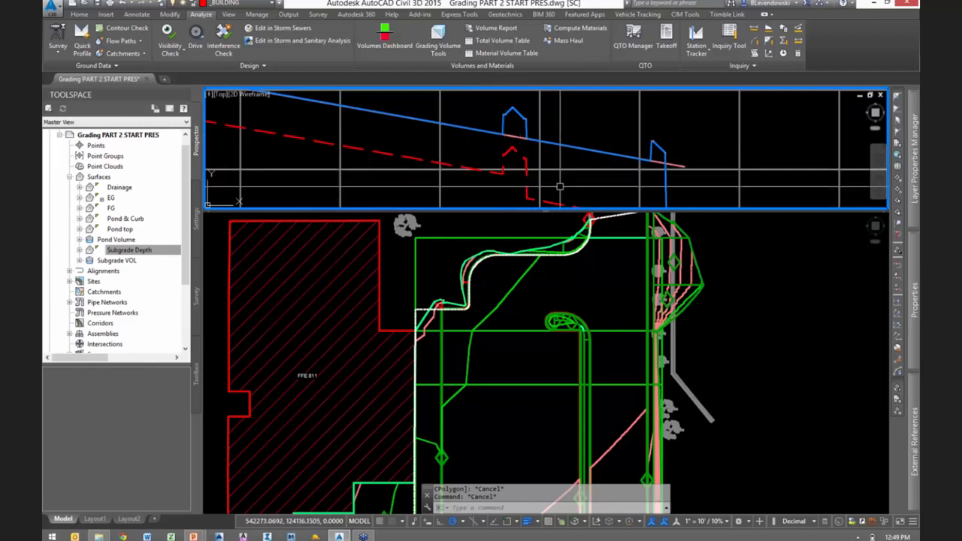
scroll(526, 150, "down", 1)
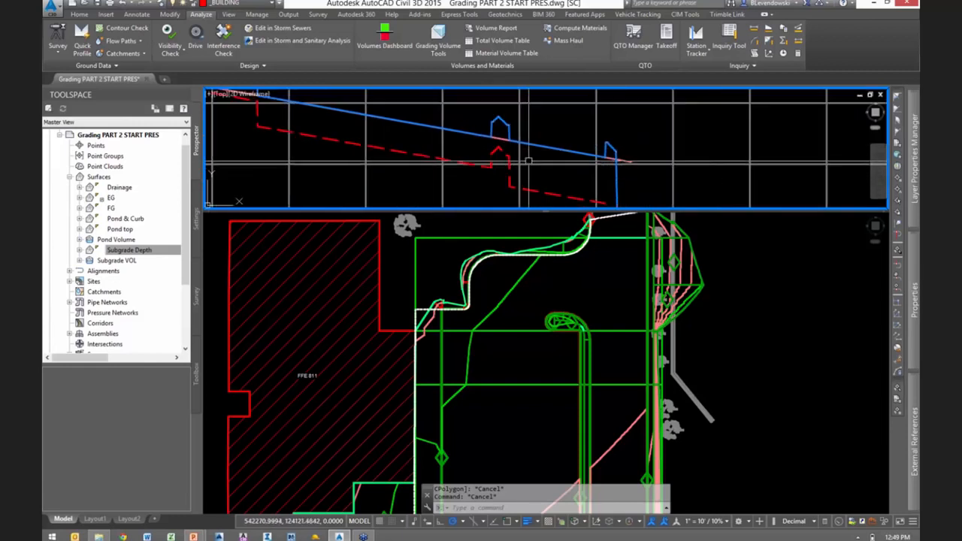
middle_click_drag(559, 183, 545, 164)
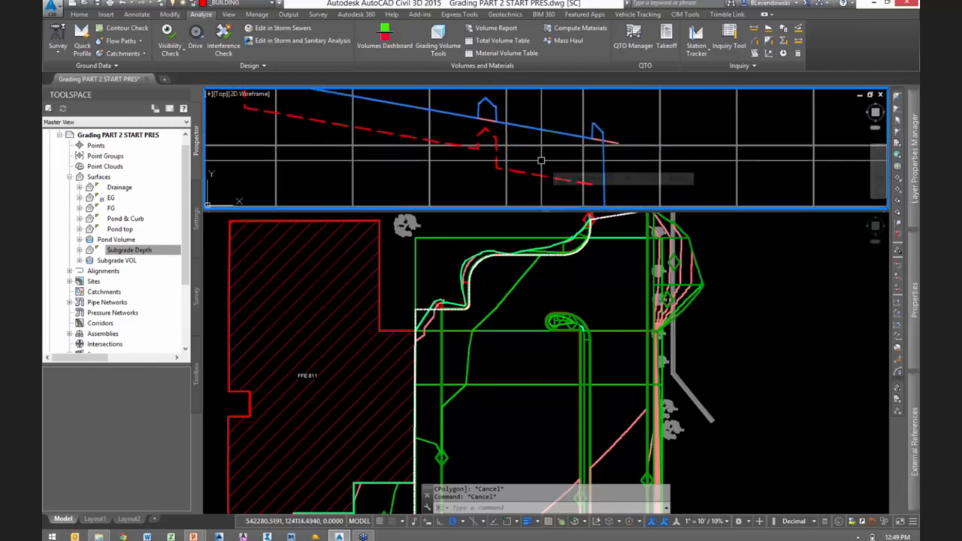
scroll(530, 160, "up", 1)
mouse_move(530, 129)
middle_mouse_down()
mouse_move(537, 151)
mouse_move(521, 133)
middle_mouse_up()
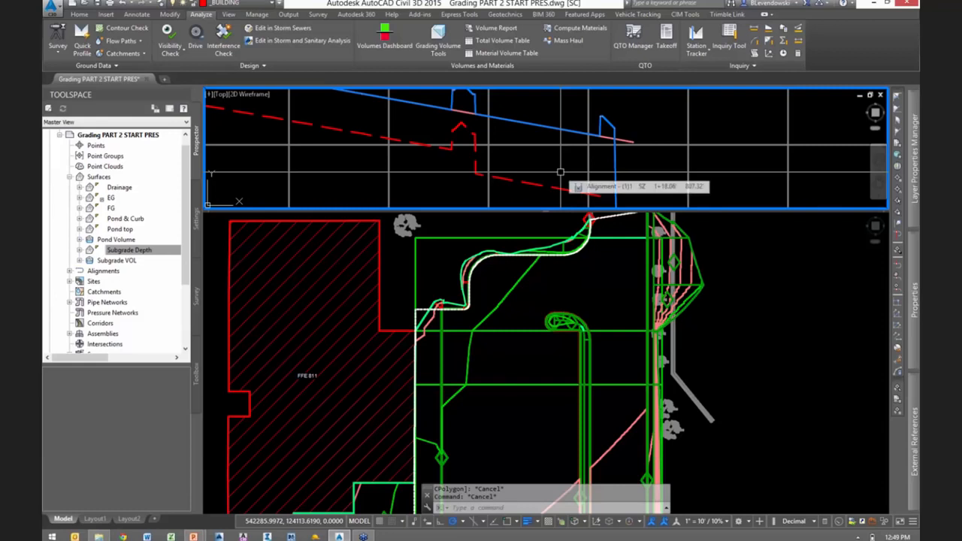
left_click(610, 363)
left_click(562, 172)
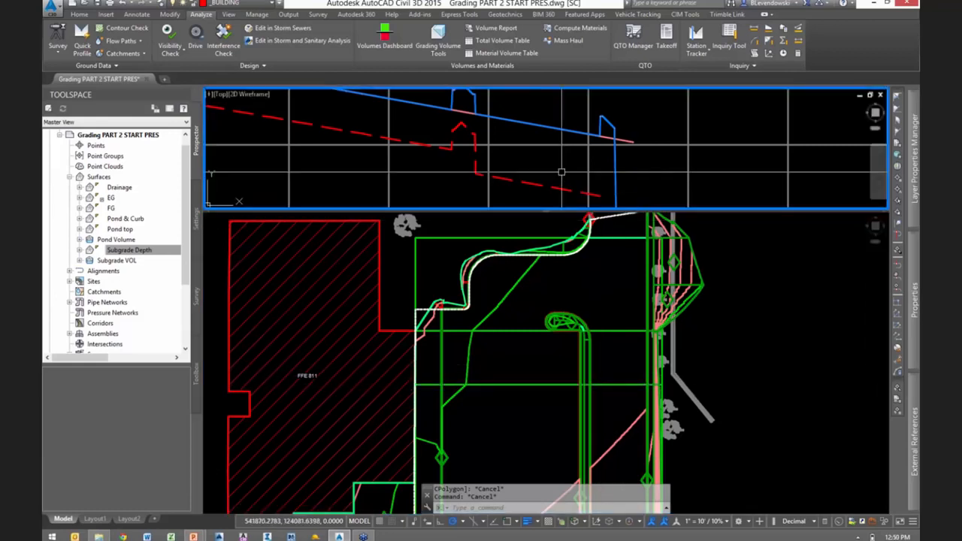
scroll(573, 171, "down", 2)
- Insert an elevation point at about station 0+67 on the horizontal drainage feature line, accepting the elevation of 809.30
left_click(623, 367)
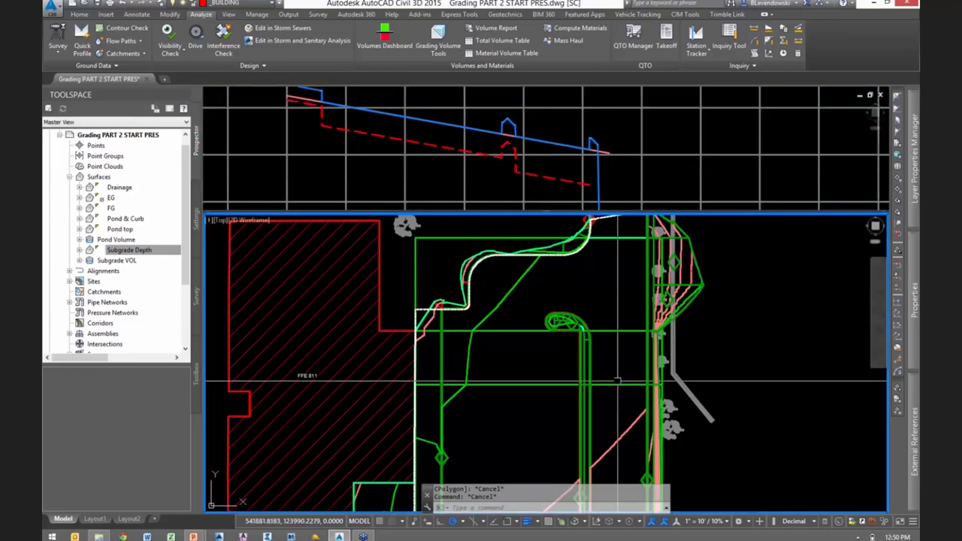
left_click(543, 386)
scroll(553, 398, "up", 1)
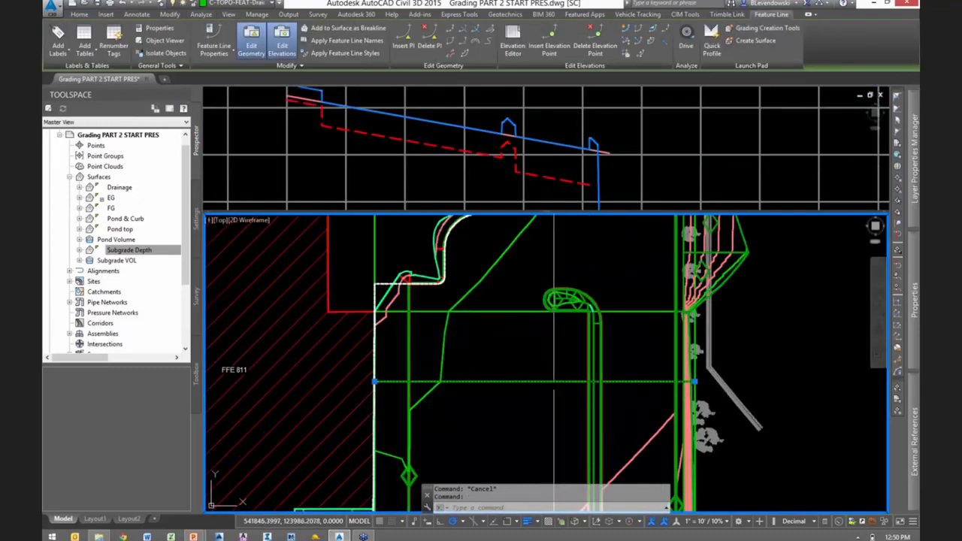
left_click(550, 46)
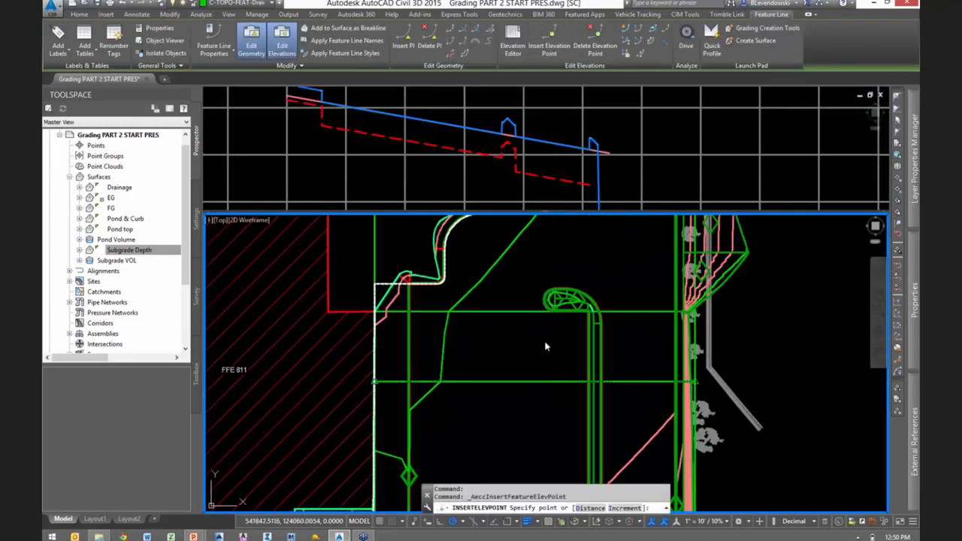
left_click(533, 384)
key("Return")
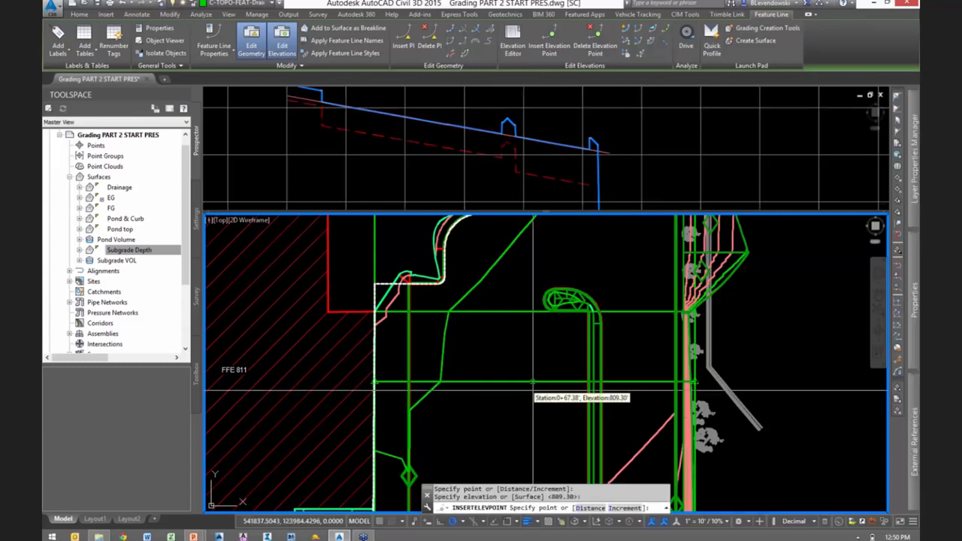
key("Escape")
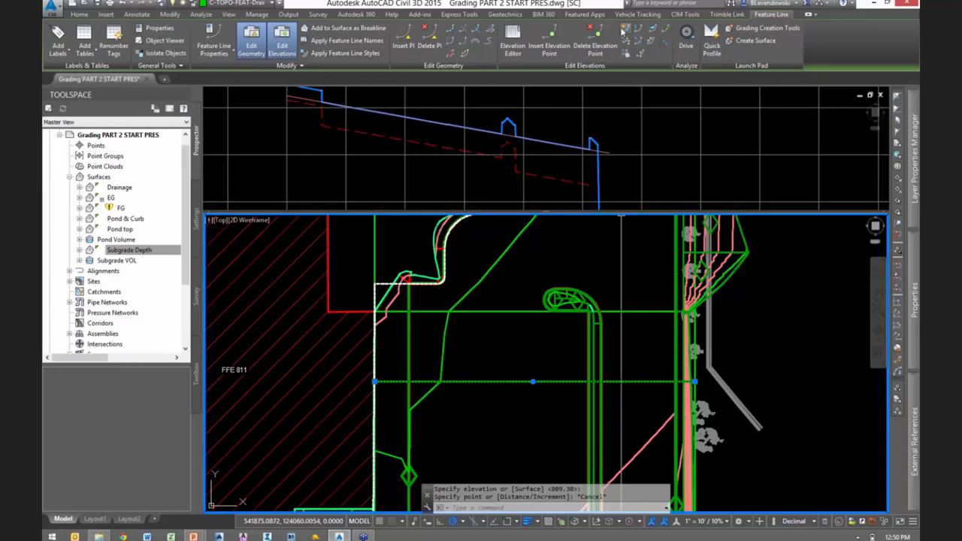
- Use Quick Elevation Edit in the Drainage site to set the grade to -2.5% on the feature line segment east of the new elevation point
left_click(625, 28)
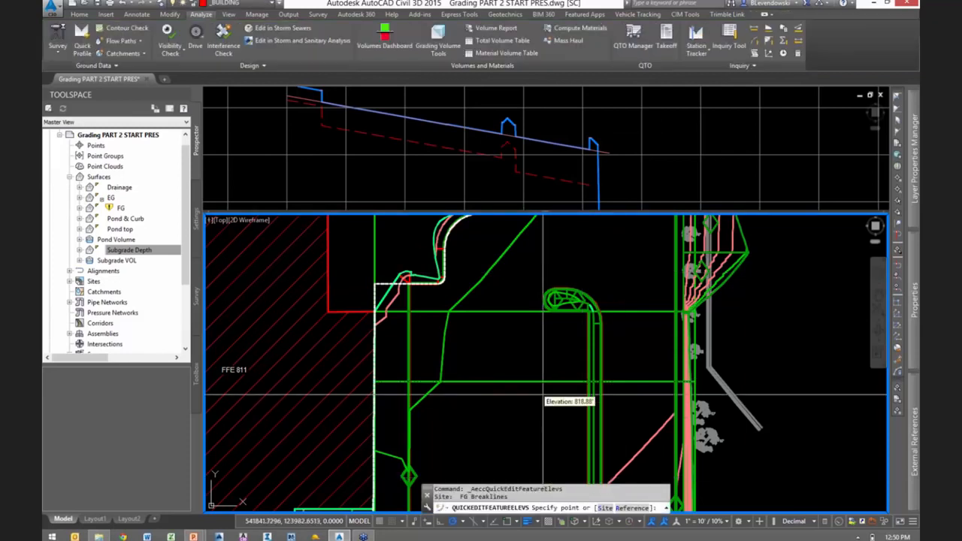
type("s")
key("Return")
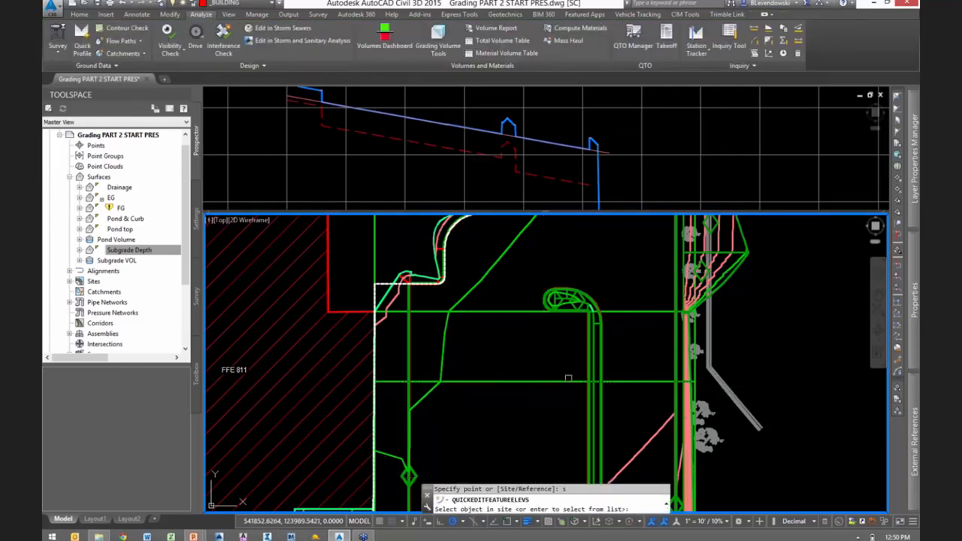
left_click(568, 380)
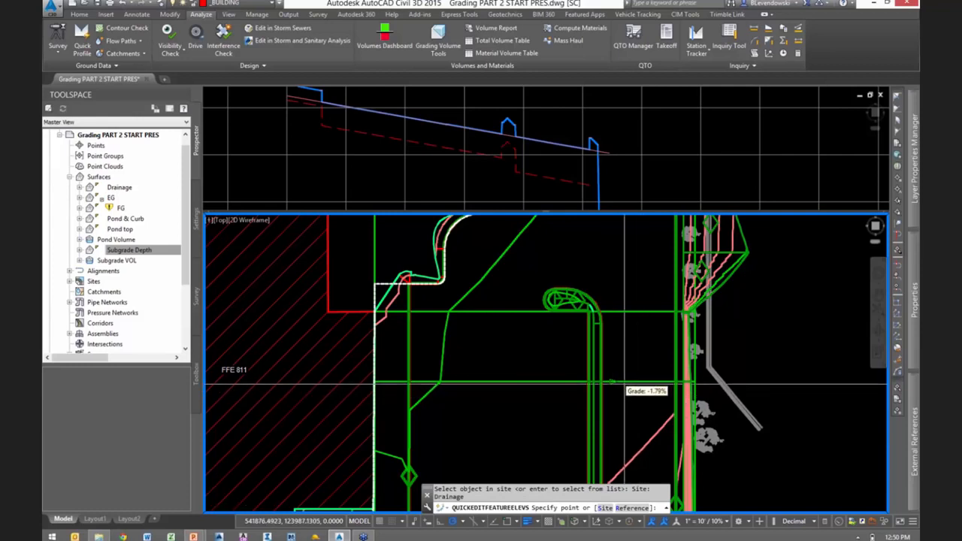
scroll(624, 383, "up", 4)
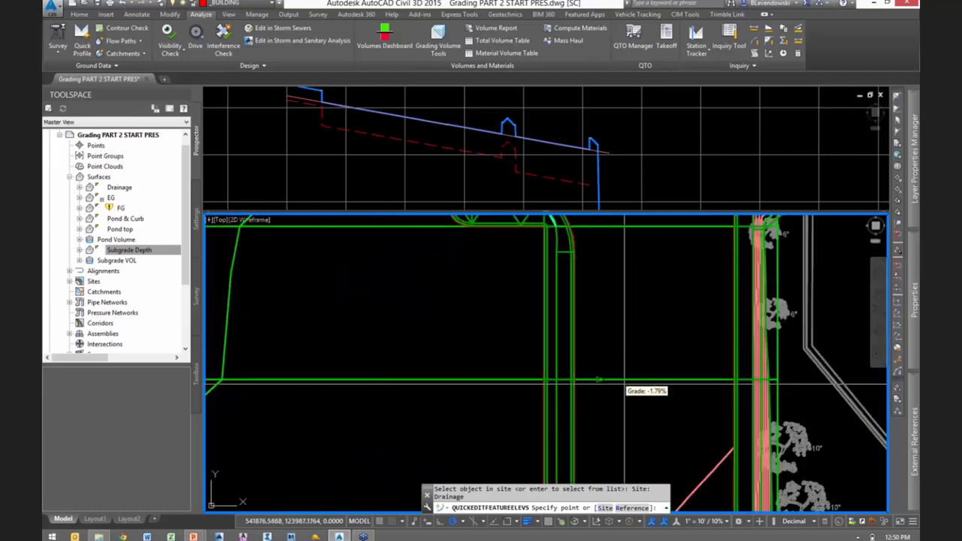
left_click(624, 384)
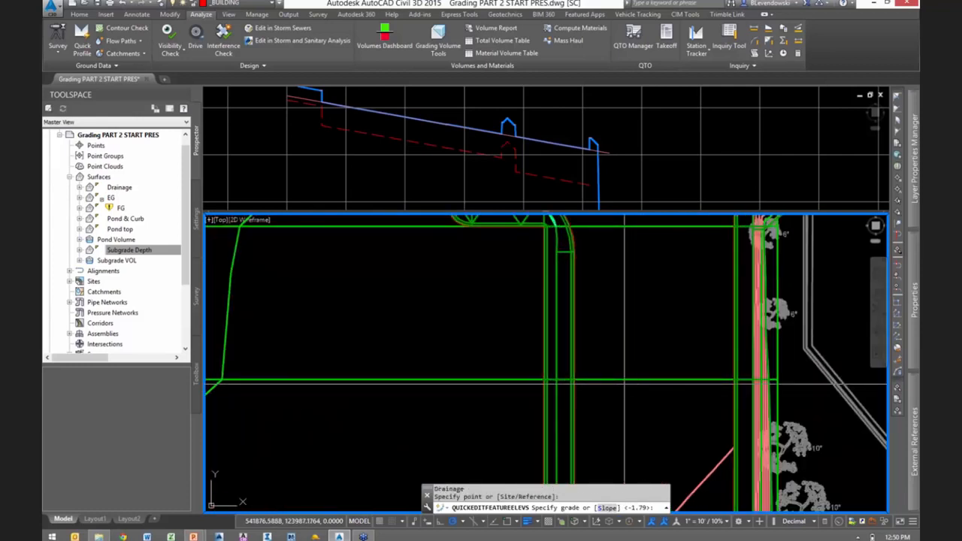
type("-")
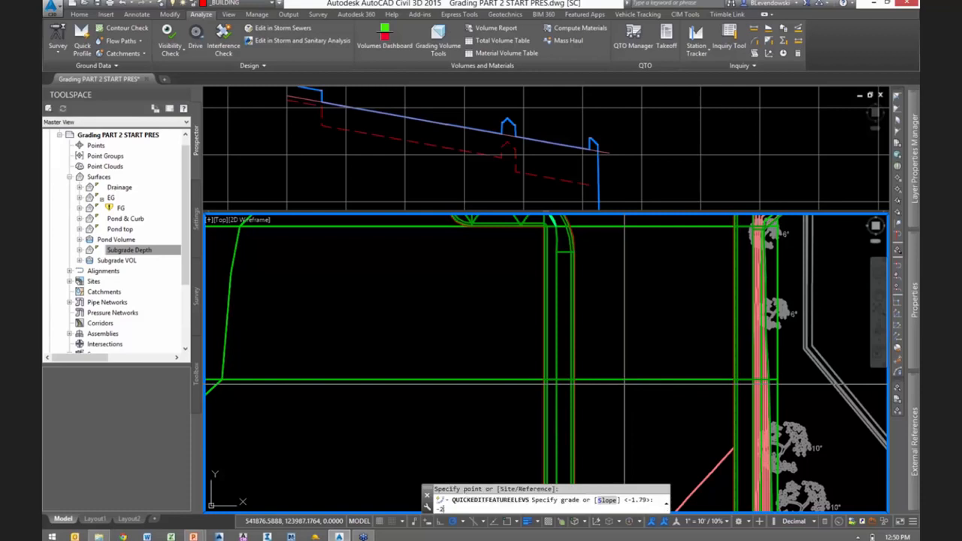
type("2.5")
key("Return")
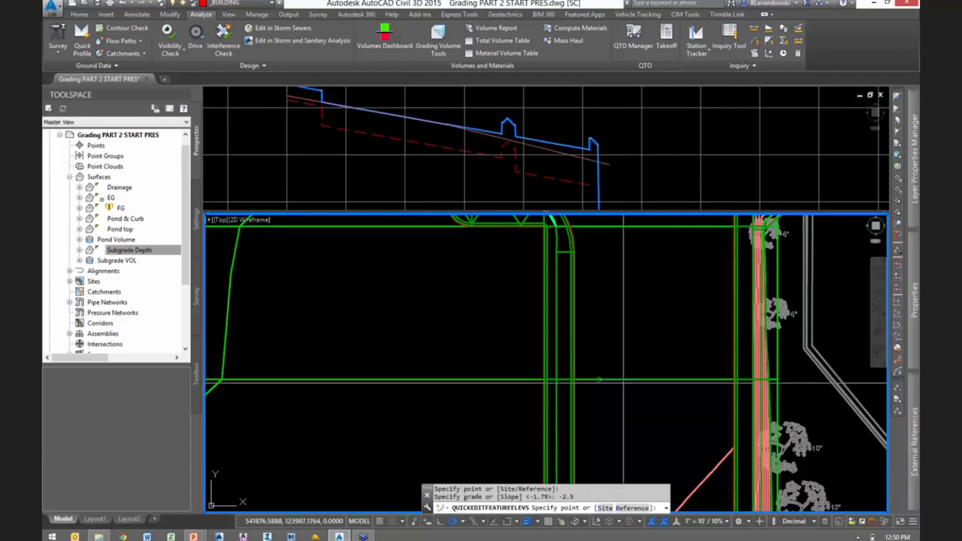
key("Escape")
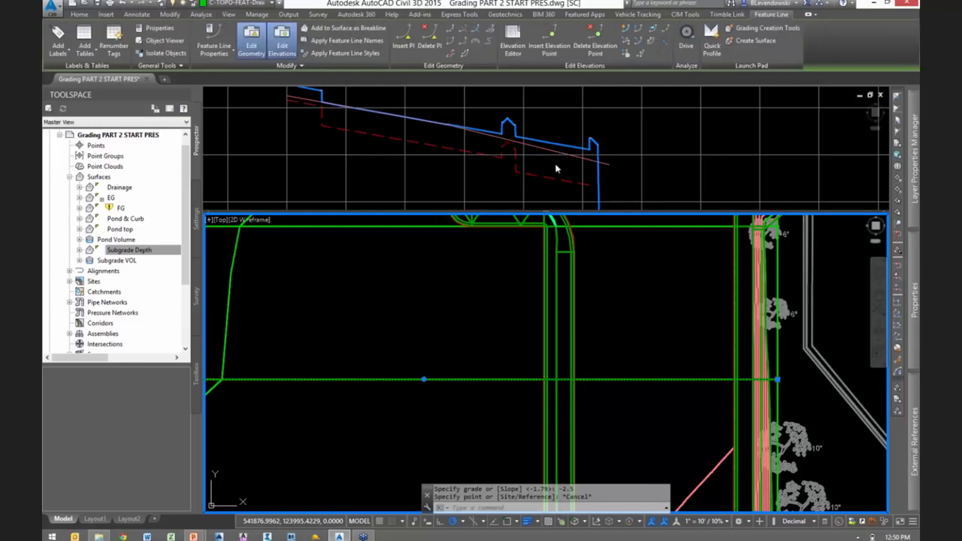
- Compare the regraded drainage feature line with the finished grade and subgrade lines in the upper profile viewport
left_click(558, 167)
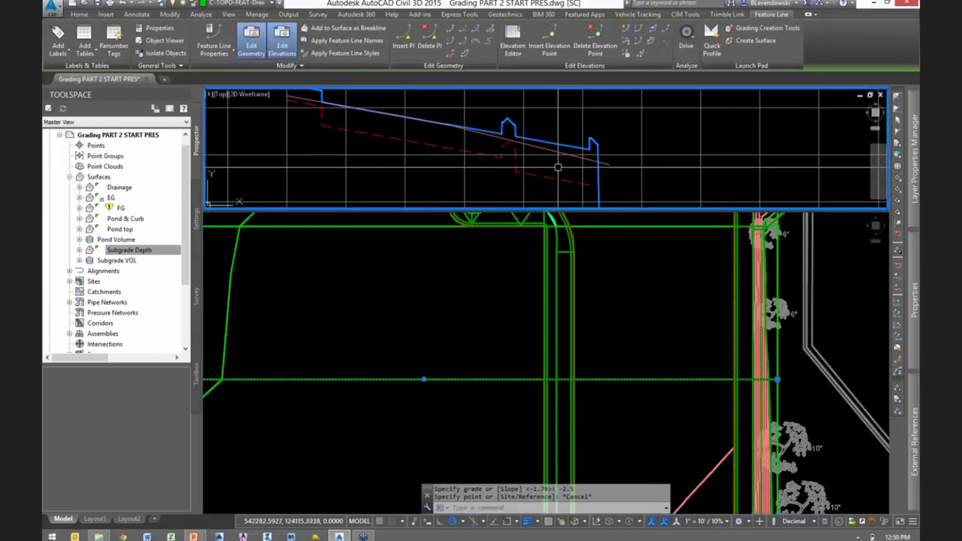
key("Escape")
left_click(620, 316)
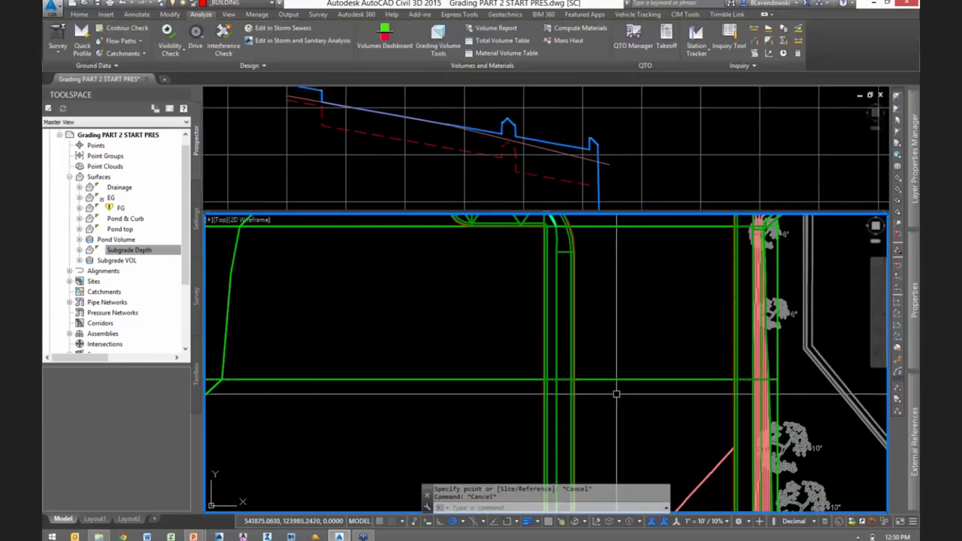
scroll(618, 378, "down", 3)
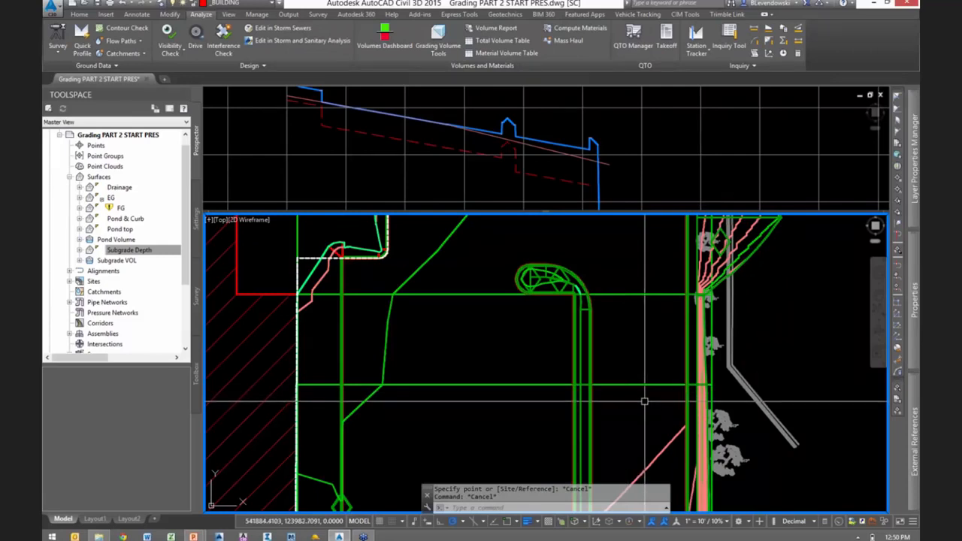
key("Escape")
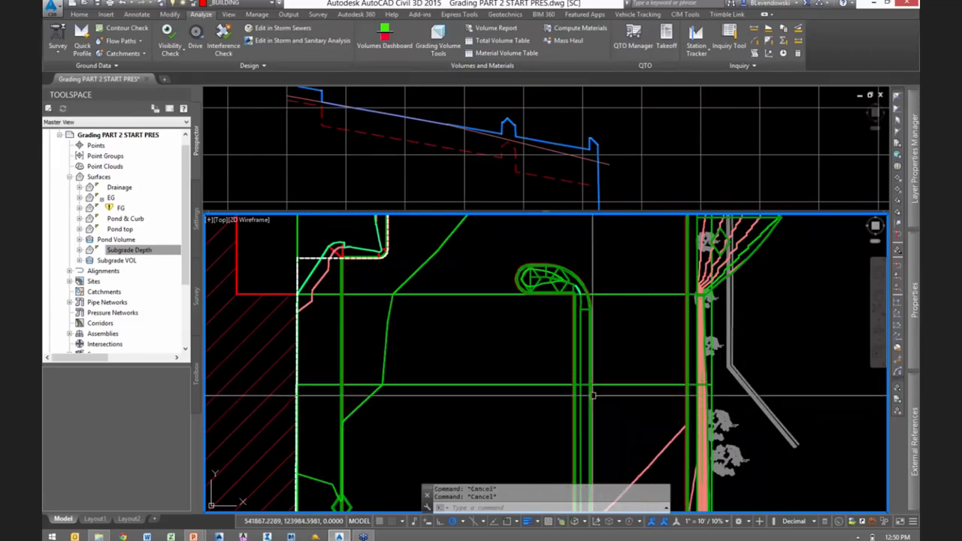
scroll(593, 394, "up", 1)
left_click(625, 140)
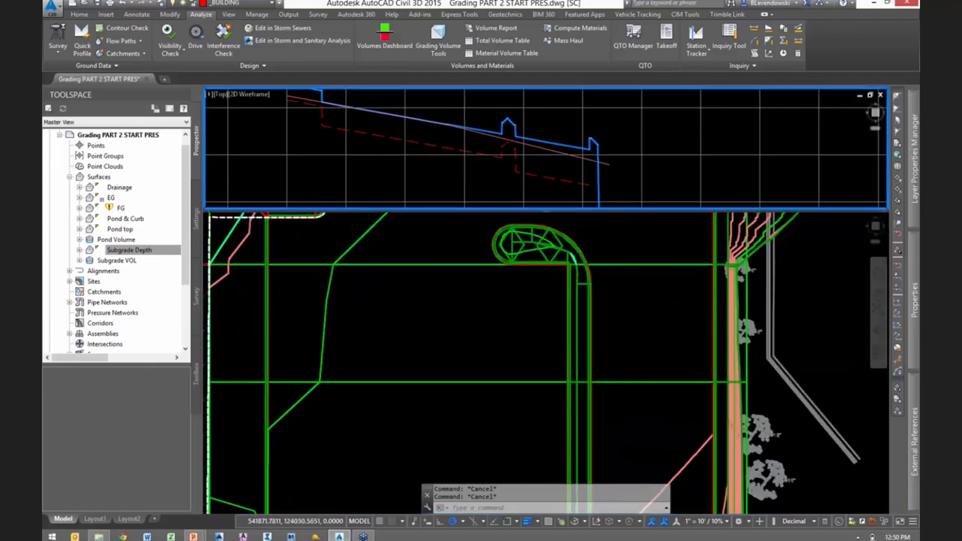
scroll(597, 149, "up", 2)
left_click(606, 359)
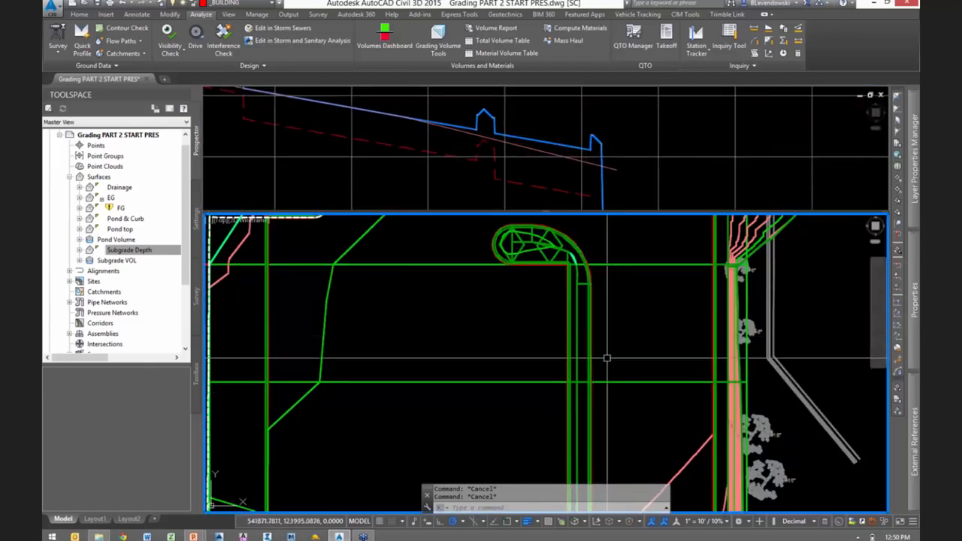
- Start Elevations from Surface for the island curb feature line, using the Drainage surface without intermediate grade break points
scroll(594, 375, "up", 3)
scroll(588, 376, "up", 6)
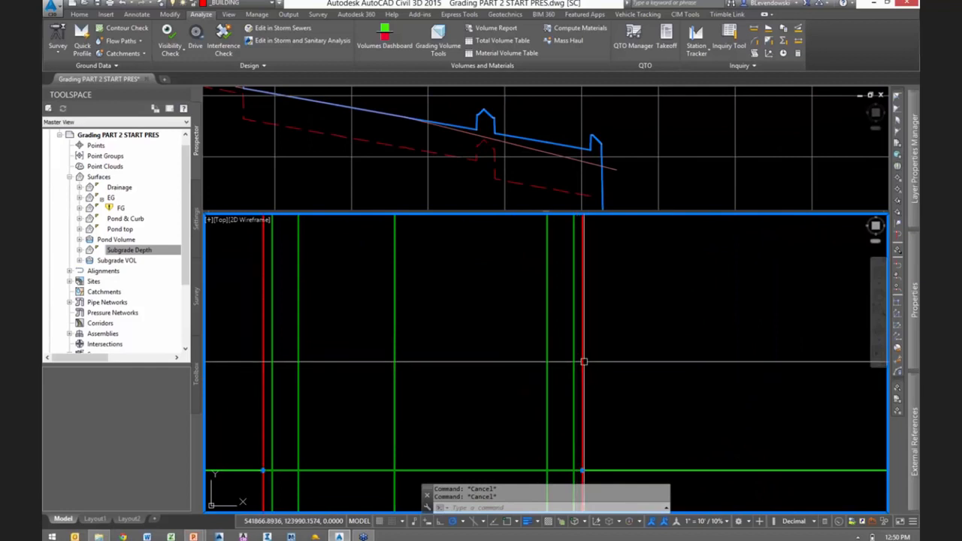
left_click(583, 472)
scroll(629, 399, "down", 6)
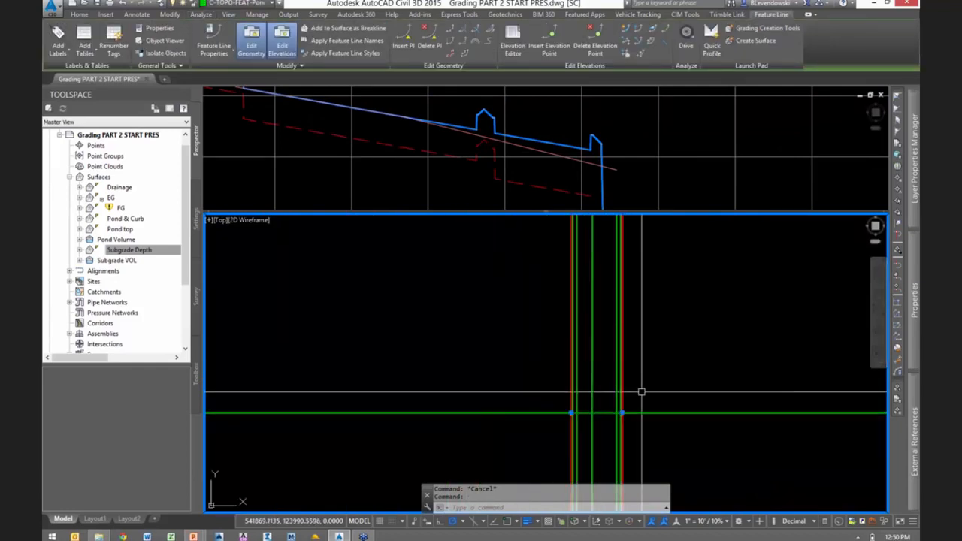
middle_click_drag(661, 385, 576, 336)
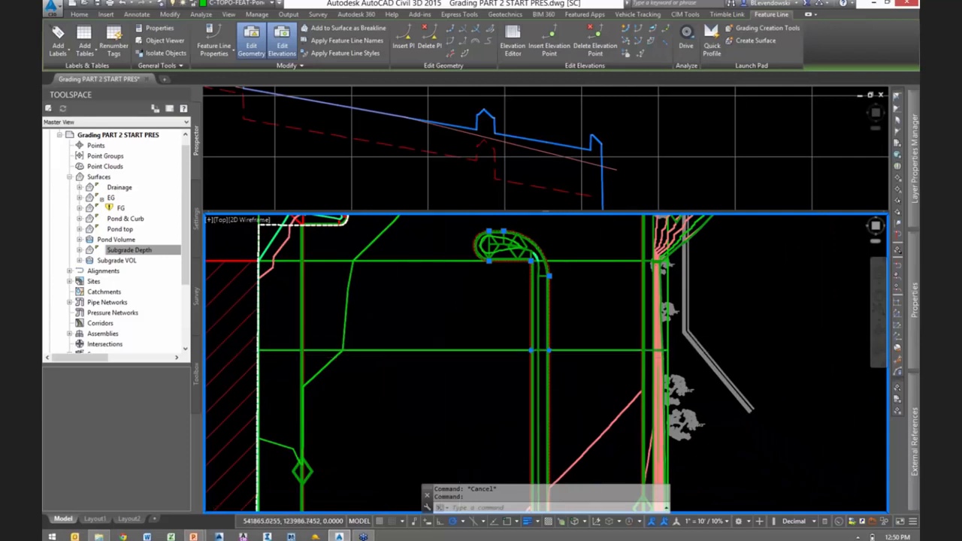
scroll(552, 348, "up", 3)
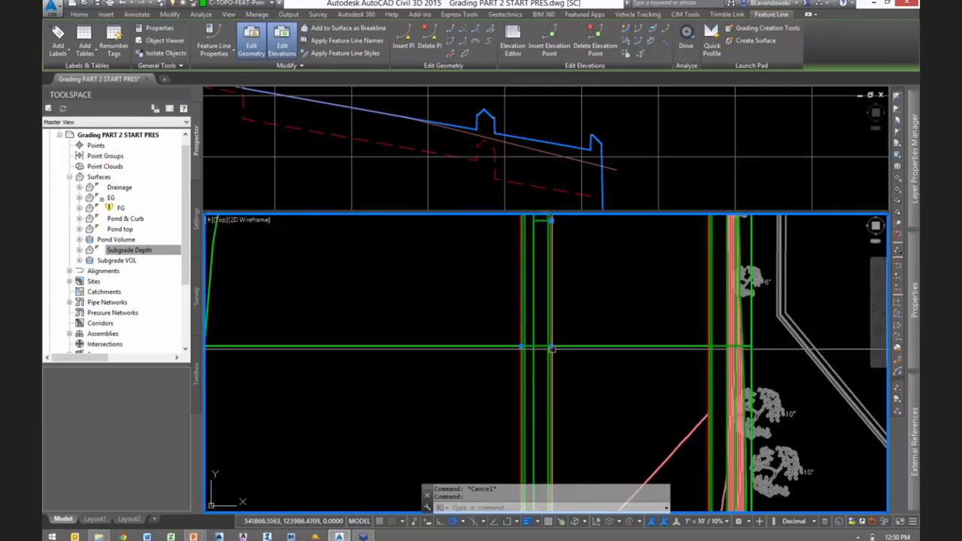
left_click(625, 57)
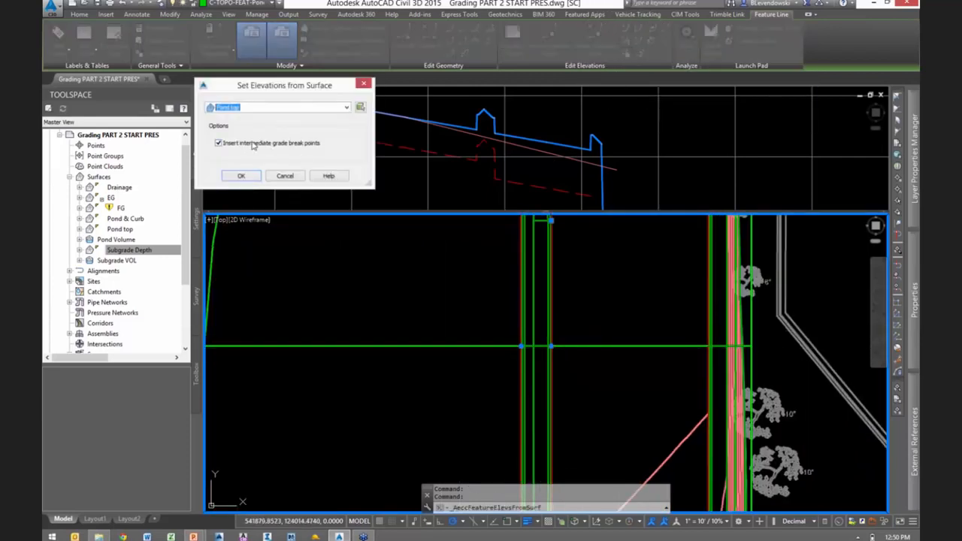
left_click(259, 109)
left_click(239, 119)
left_click(241, 177)
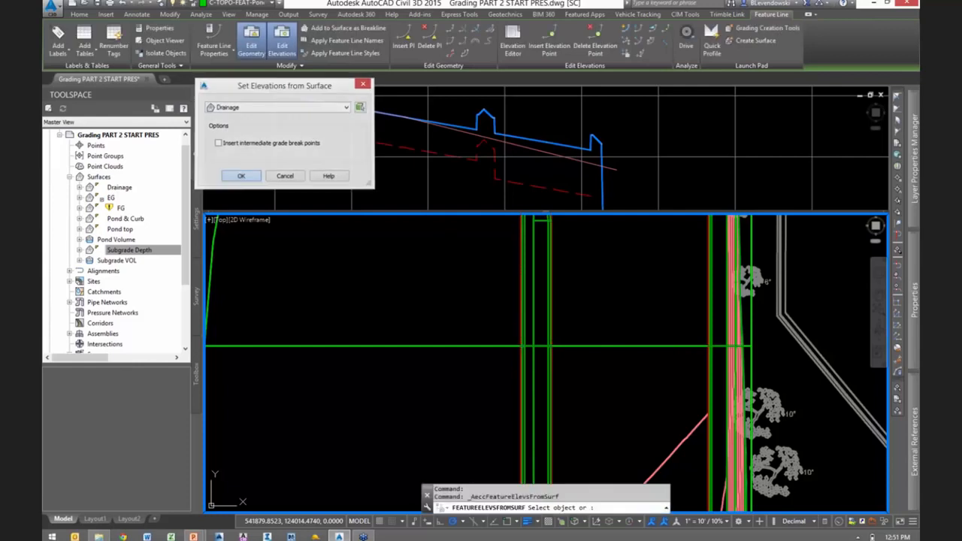
- Apply the Drainage surface elevations to multiple feature lines at once: the island curb and the east curb, then clear the selection
type("m")
key("Return")
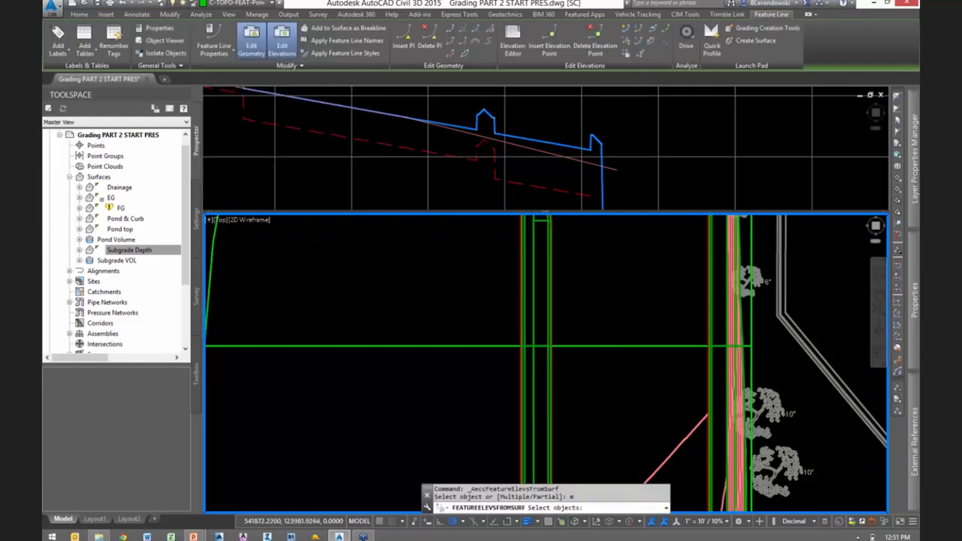
scroll(557, 346, "up", 5)
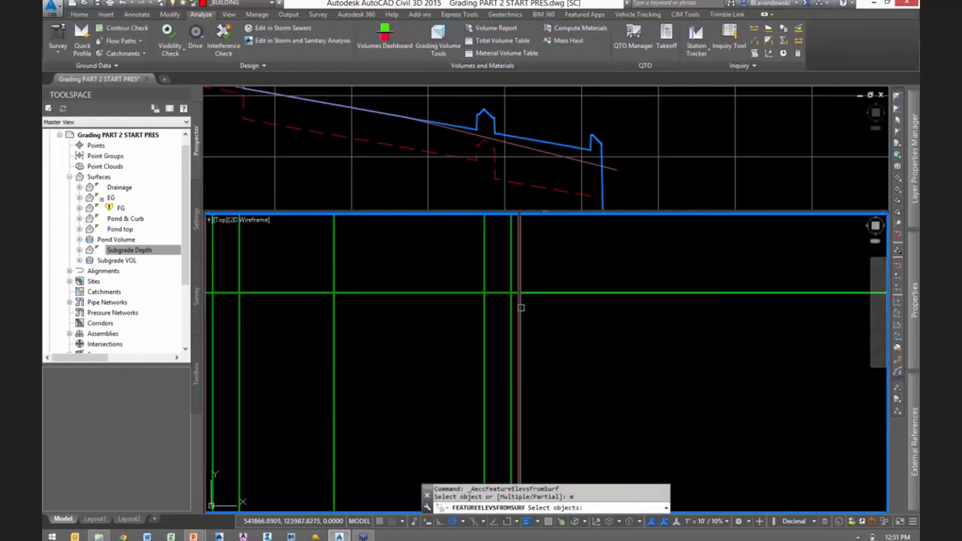
left_click(519, 299)
scroll(518, 364, "down", 5)
scroll(613, 371, "down", 3)
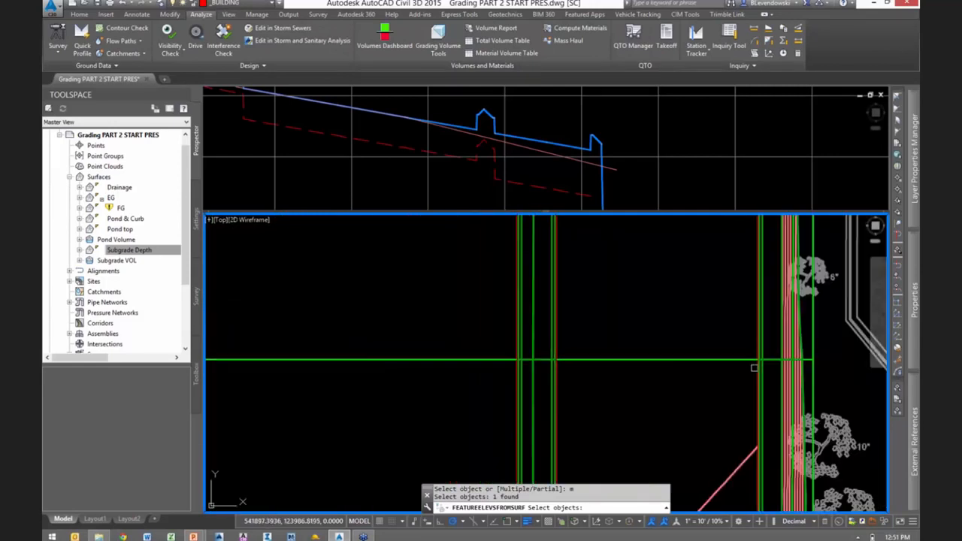
scroll(764, 348, "up", 5)
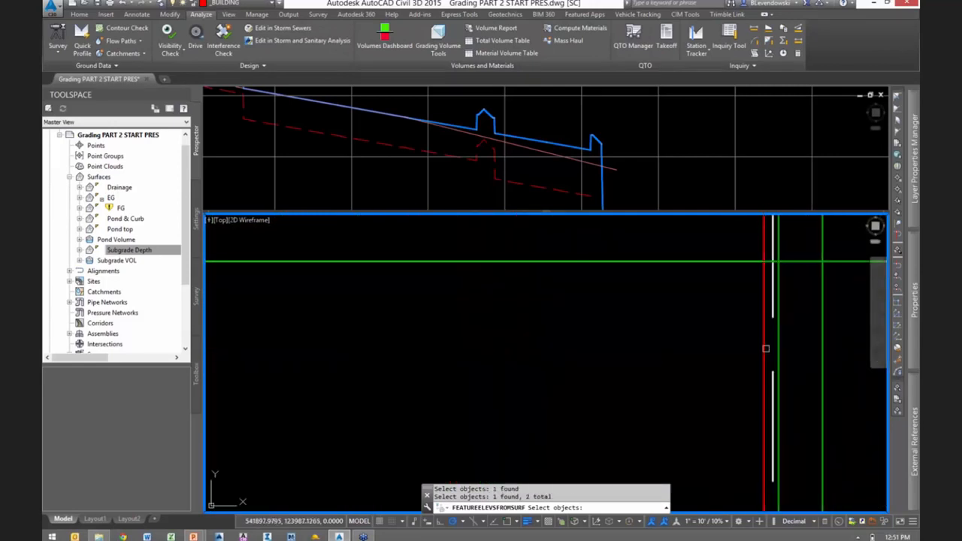
scroll(765, 348, "down", 4)
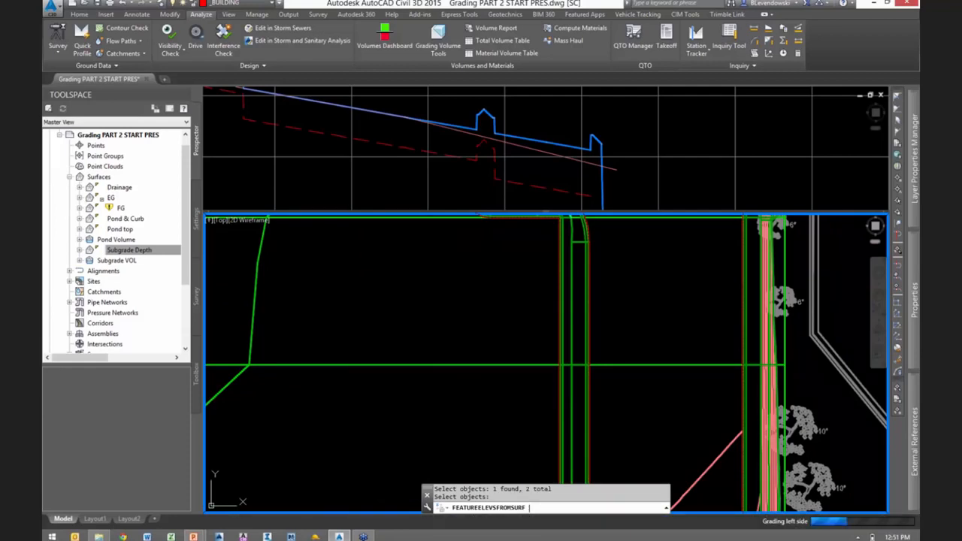
key("Return")
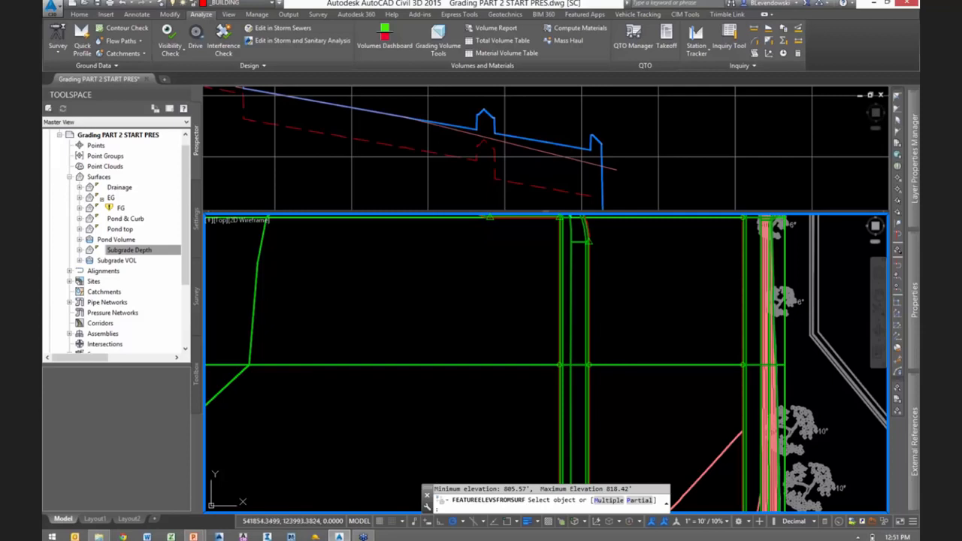
key("Escape")
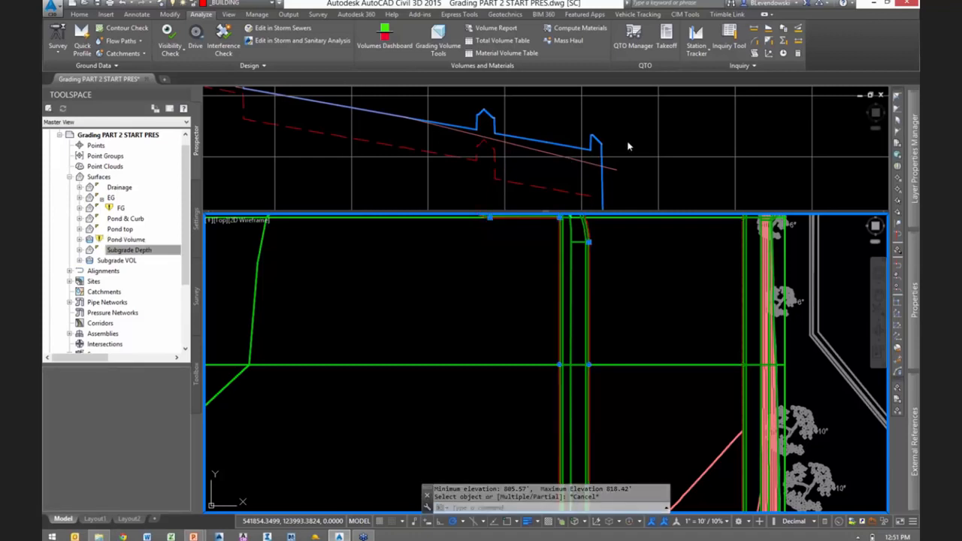
left_click(624, 149)
key("Escape")
key("Escape")
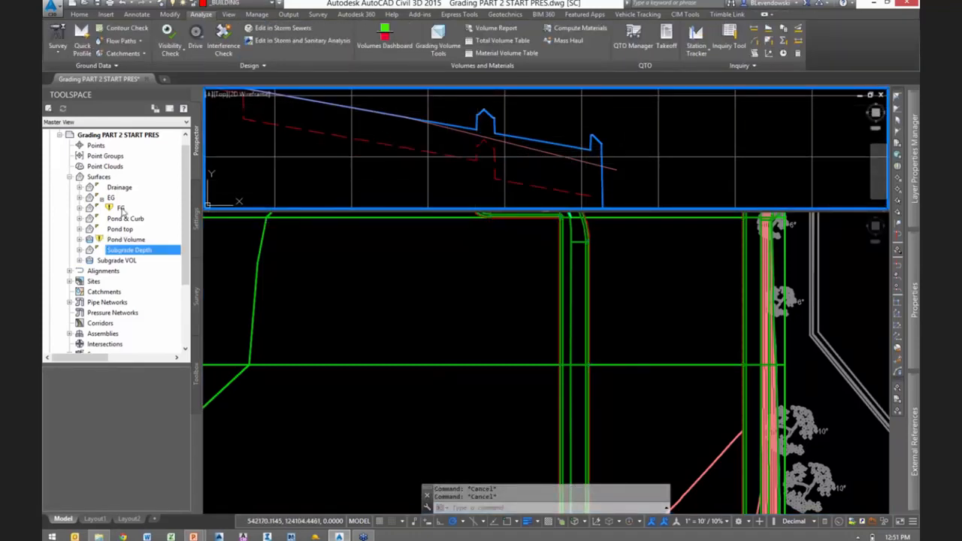
- Rebuild the FG surface, dismiss the event viewer and check the updated finished grade line in the profile
right_click(121, 208)
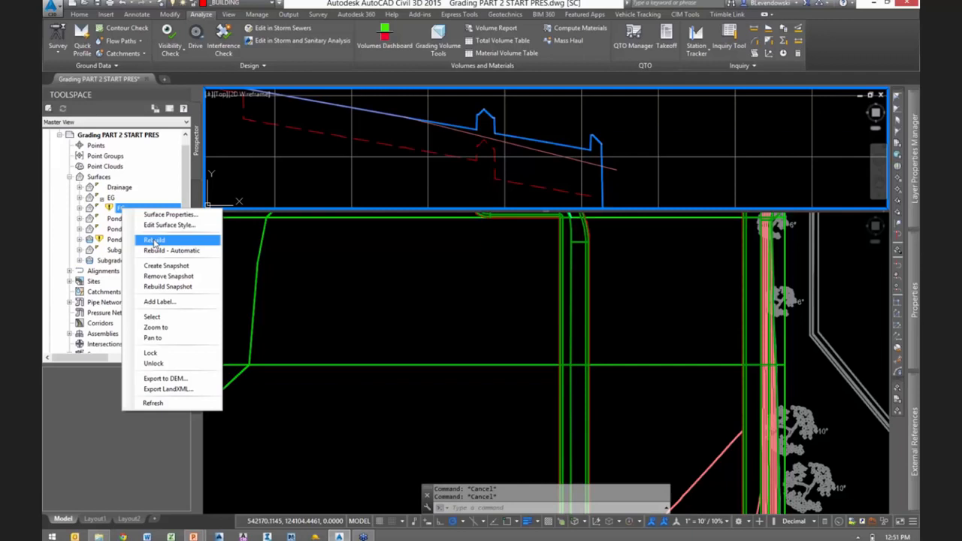
left_click(154, 241)
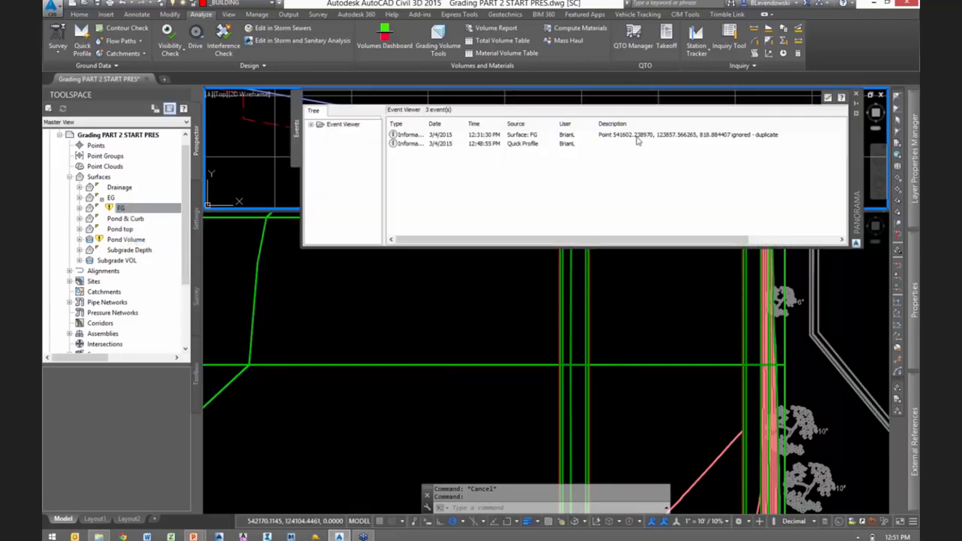
left_click_drag(860, 176, 871, 295)
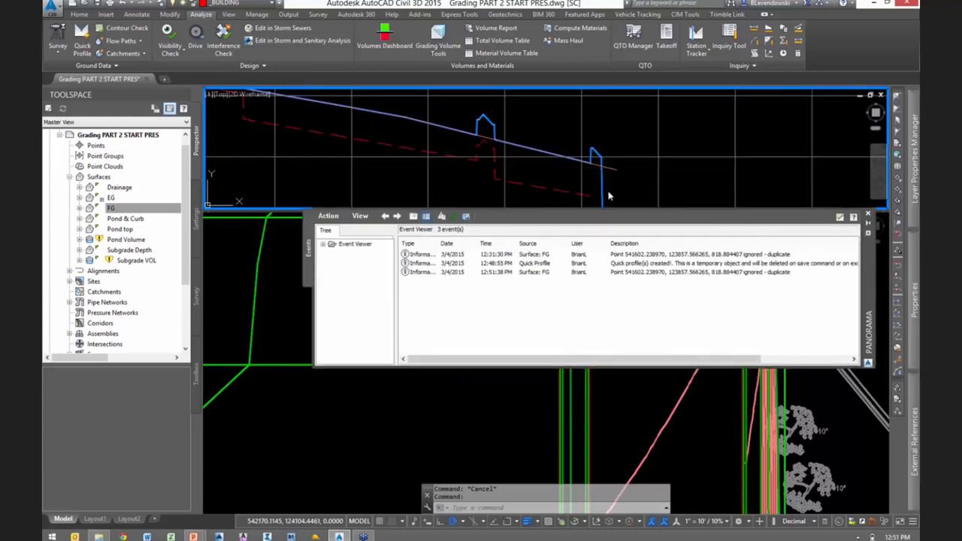
left_click(631, 113)
key("Escape")
key("Escape")
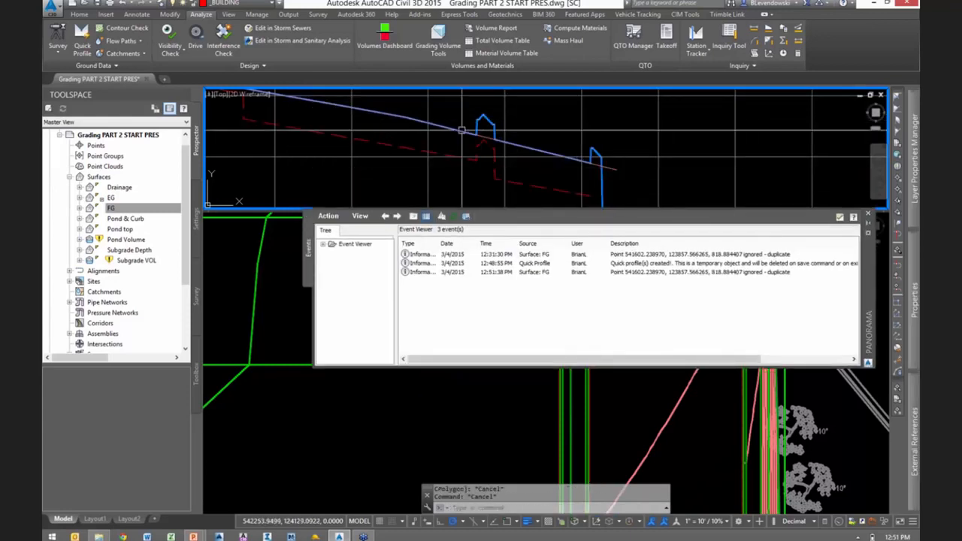
left_click(839, 218)
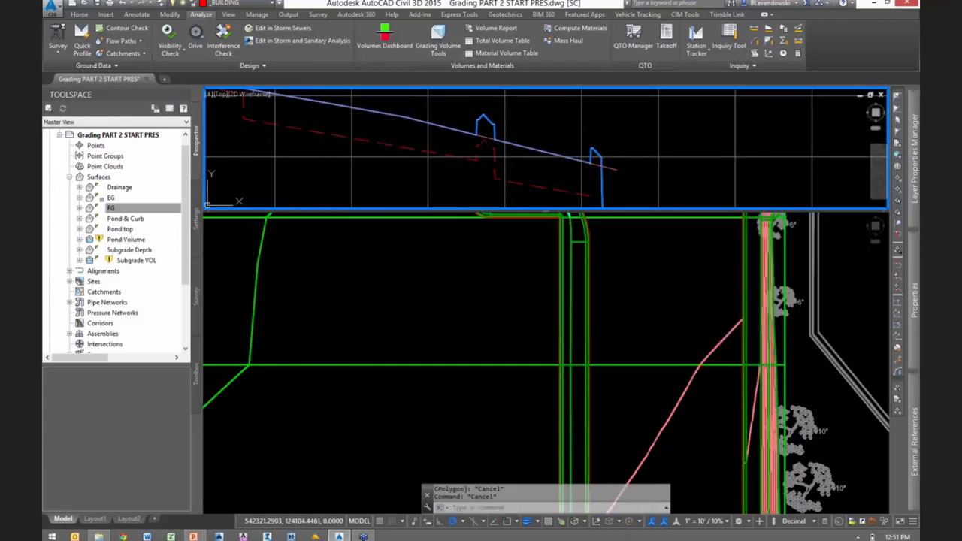
middle_click_drag(625, 148, 693, 145)
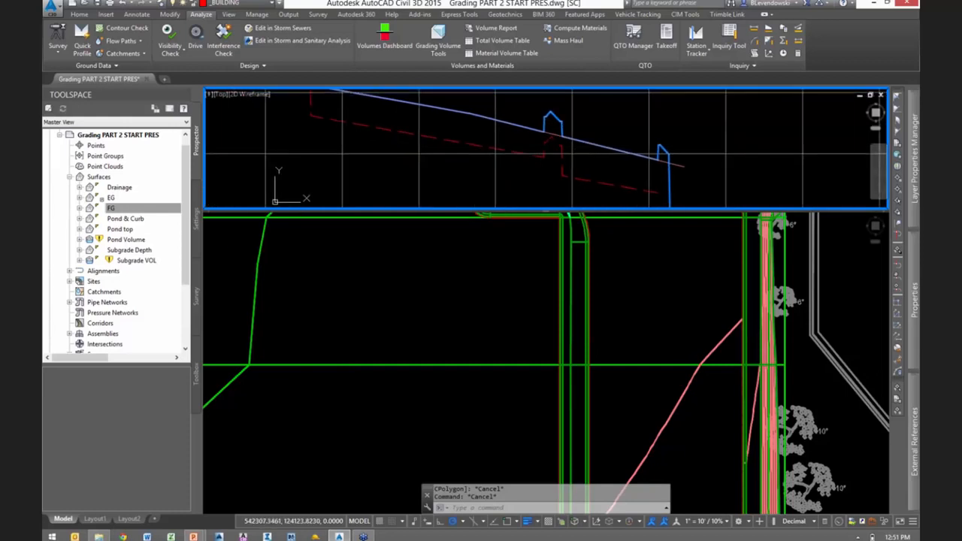
scroll(614, 173, "up", 2)
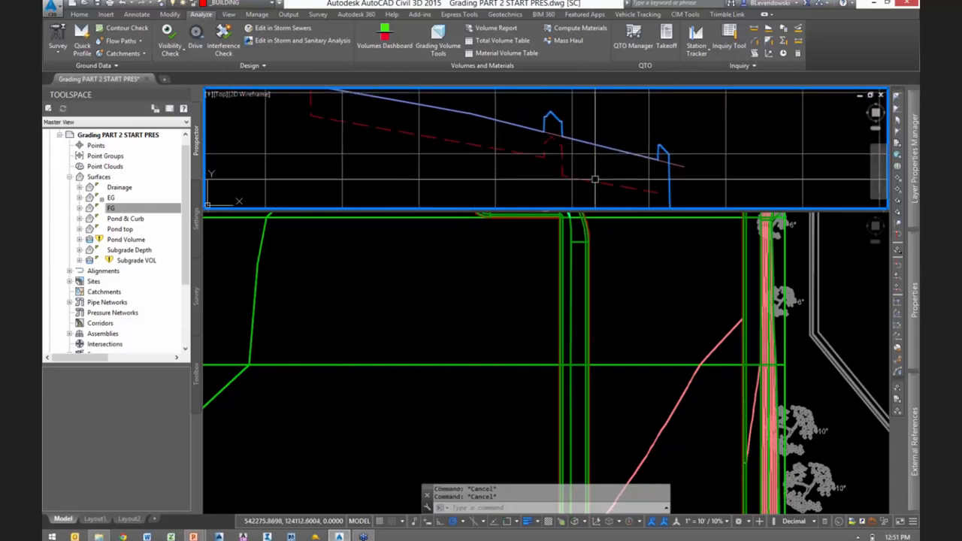
- Review the comparison and base surfaces in the definition of the Subgrade VOL surface, leaving its properties unchanged
left_click(128, 262)
right_click(129, 263)
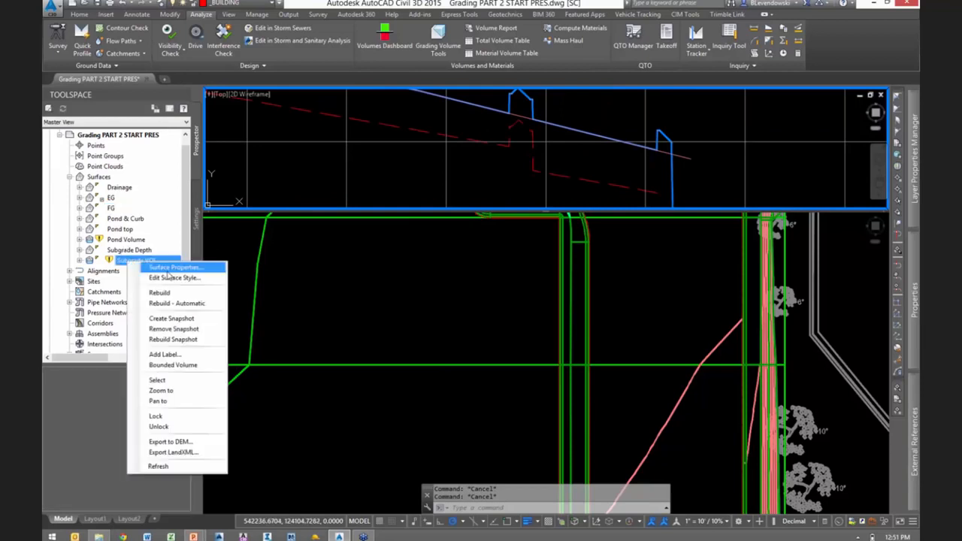
left_click(188, 264)
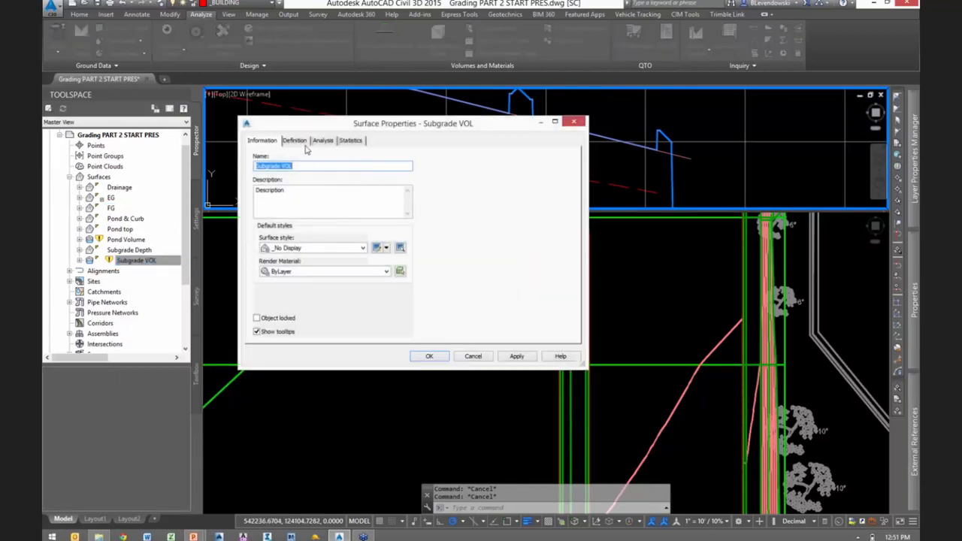
left_click(295, 141)
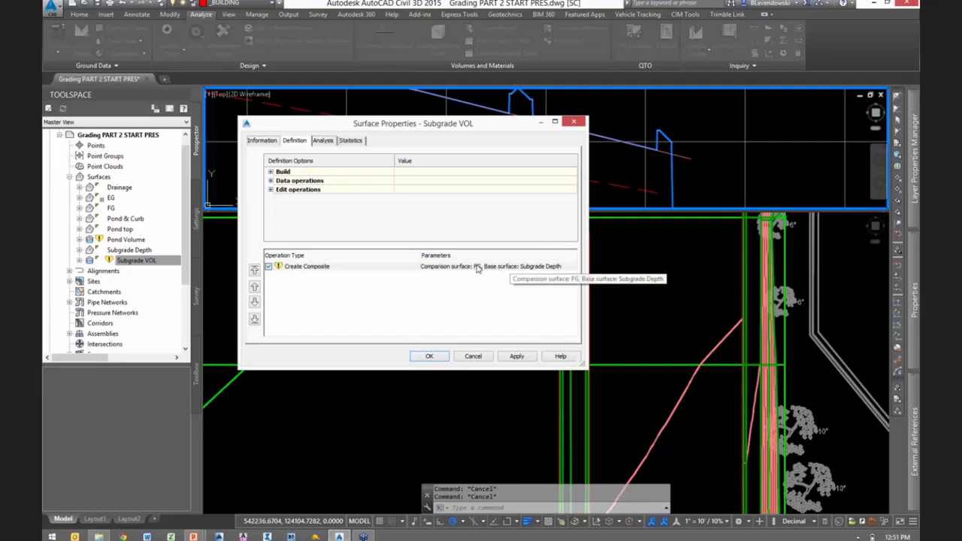
key("ctrl")
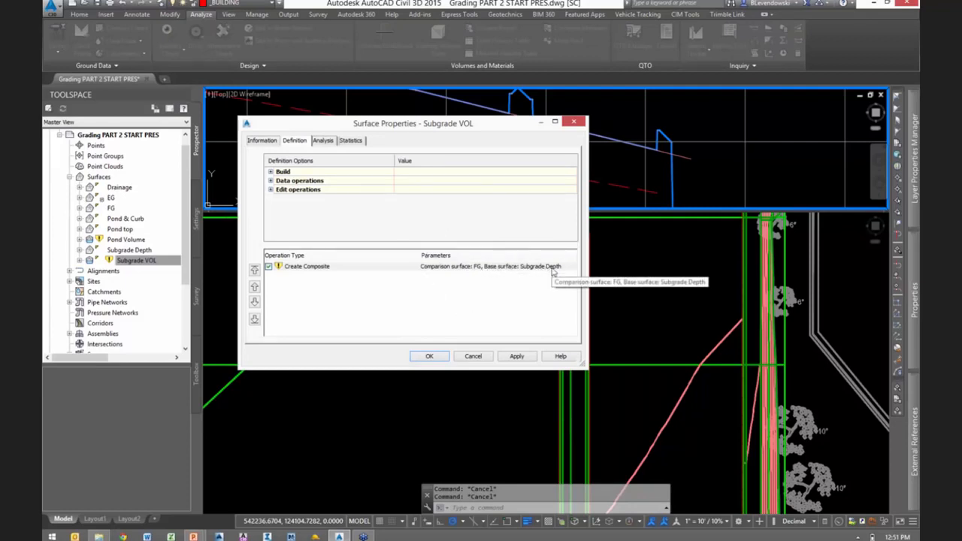
key("ctrl")
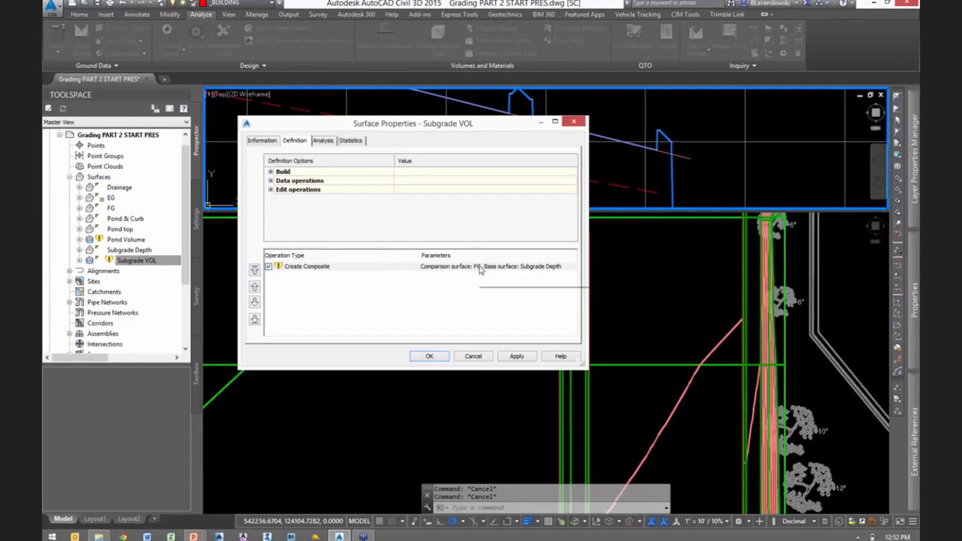
left_click(474, 357)
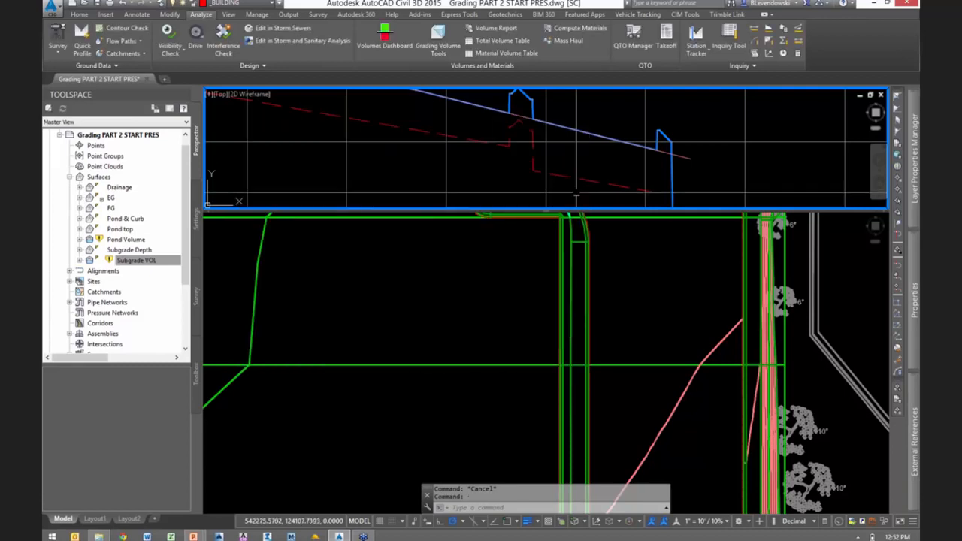
- Rebuild the Subgrade VOL volume surface
left_click(136, 261)
right_click(136, 261)
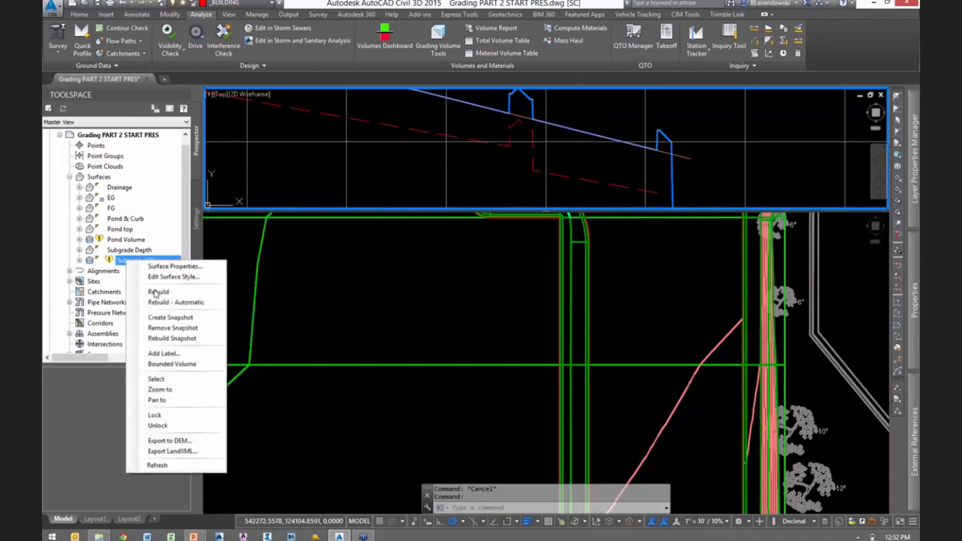
left_click(158, 293)
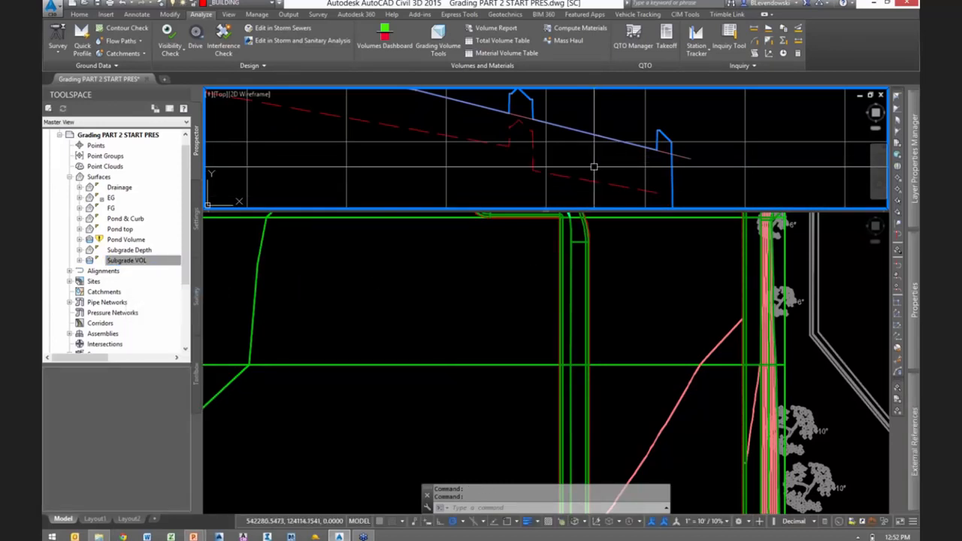
- Activate the upper profile viewport and regenerate all viewports with REGENALL
left_click(534, 255)
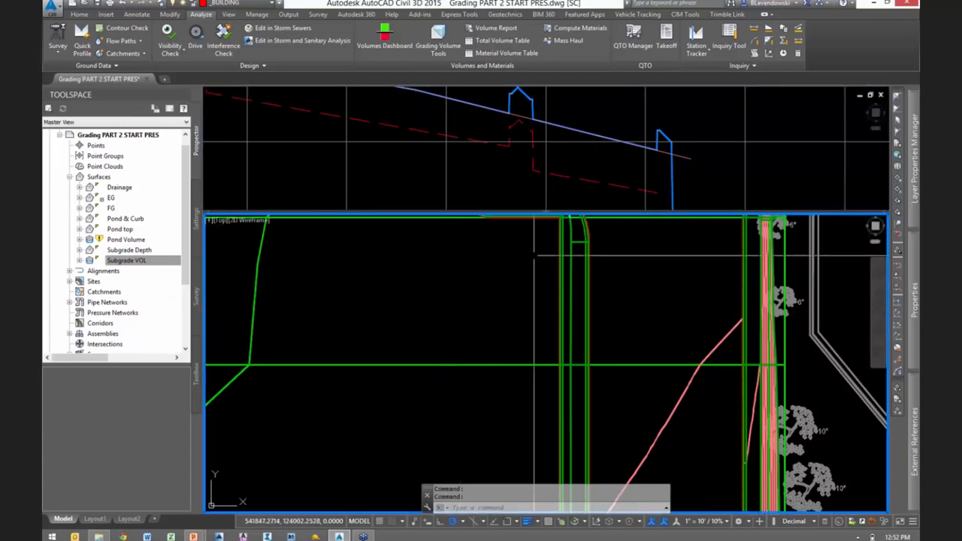
left_click(583, 155)
key("Escape")
key("Escape")
scroll(607, 155, "down", 1)
type("rea")
key("Return")
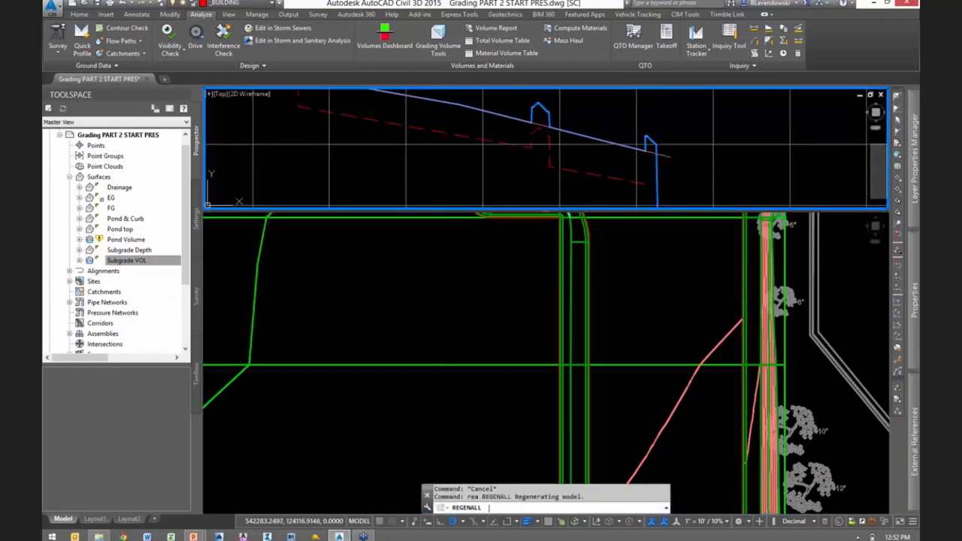
- Enlarge the upper profile viewport by lowering the divider between it and the plan viewport
scroll(588, 171, "up", 2)
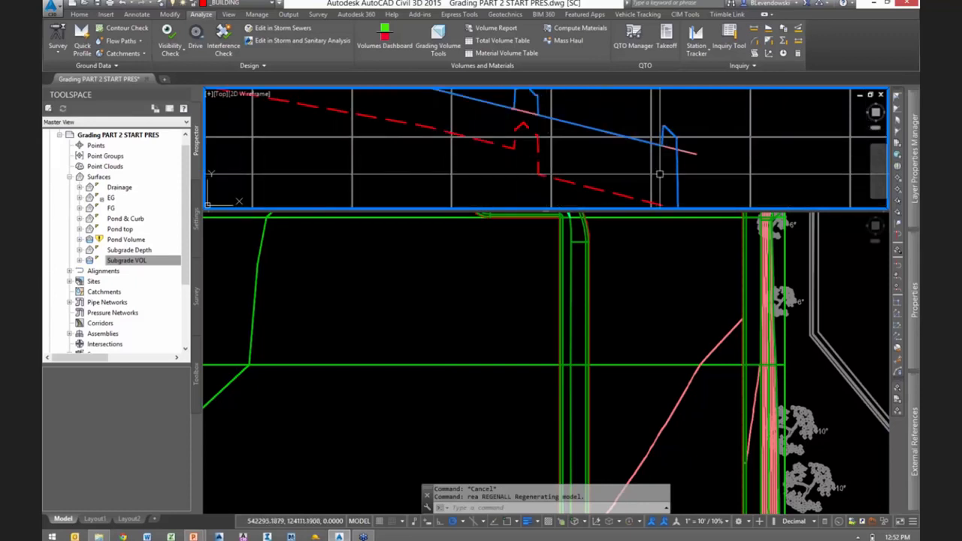
scroll(659, 175, "down", 1)
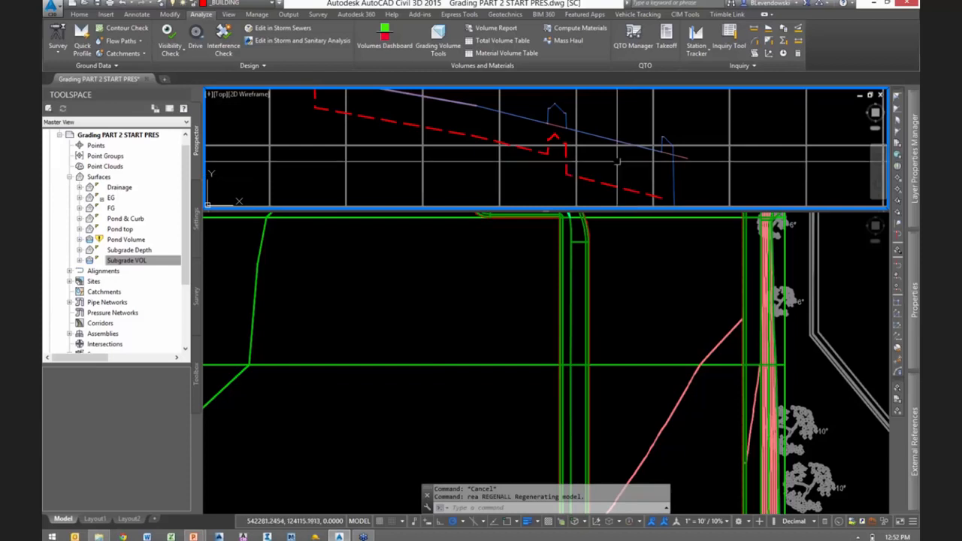
middle_click_drag(596, 177, 618, 158)
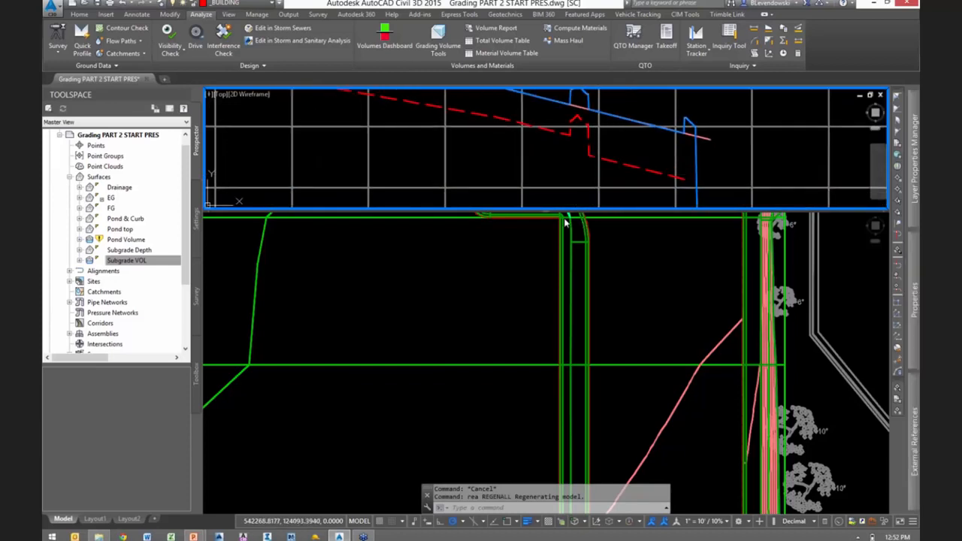
left_click_drag(548, 215, 521, 272)
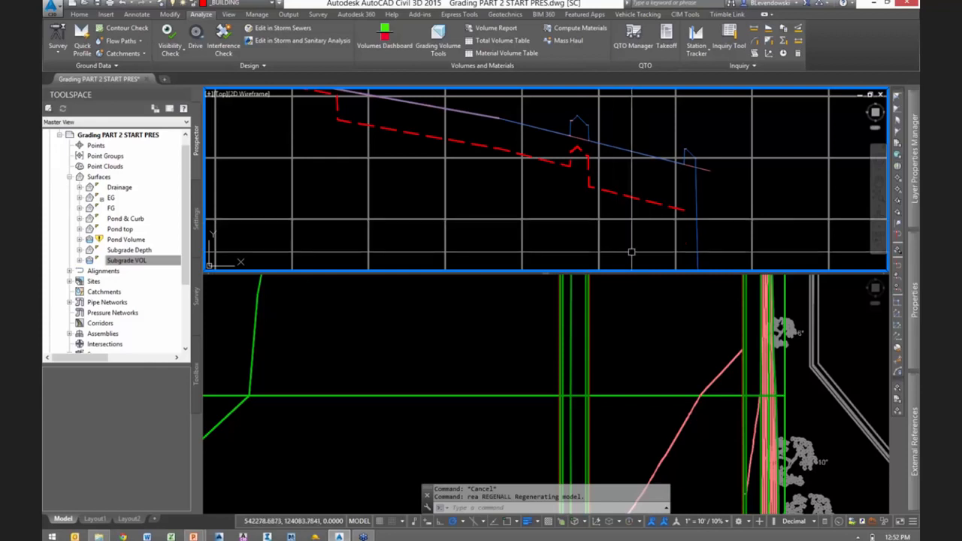
- Examine the finished grade, drainage and subgrade lines along the quick profile, from the building end past the island to the east curb
scroll(545, 202, "down", 2)
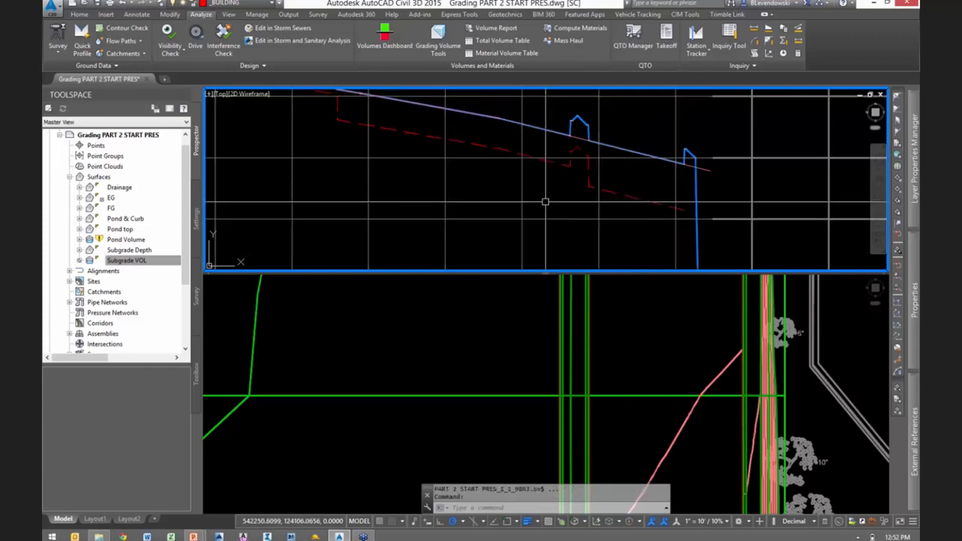
middle_click_drag(510, 145, 521, 183)
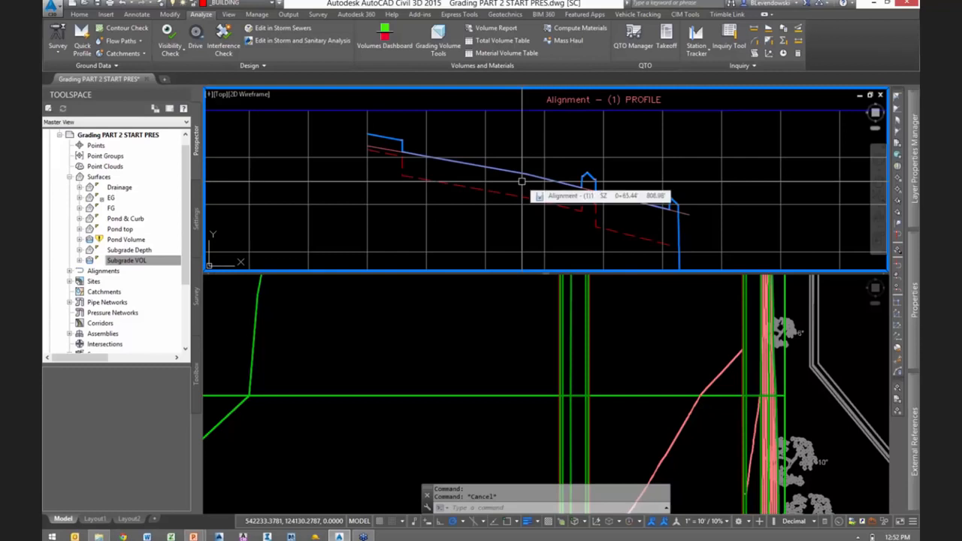
scroll(368, 156, "up", 2)
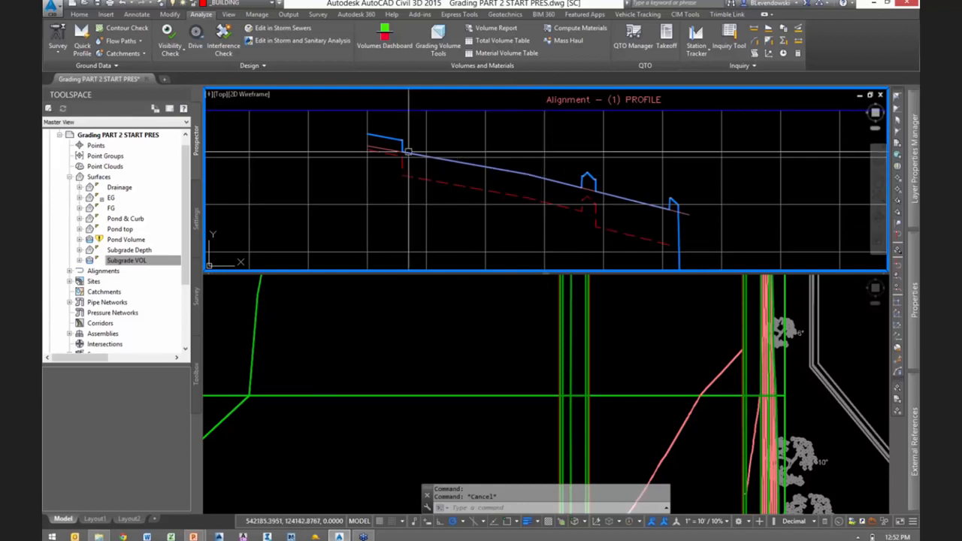
scroll(365, 154, "up", 2)
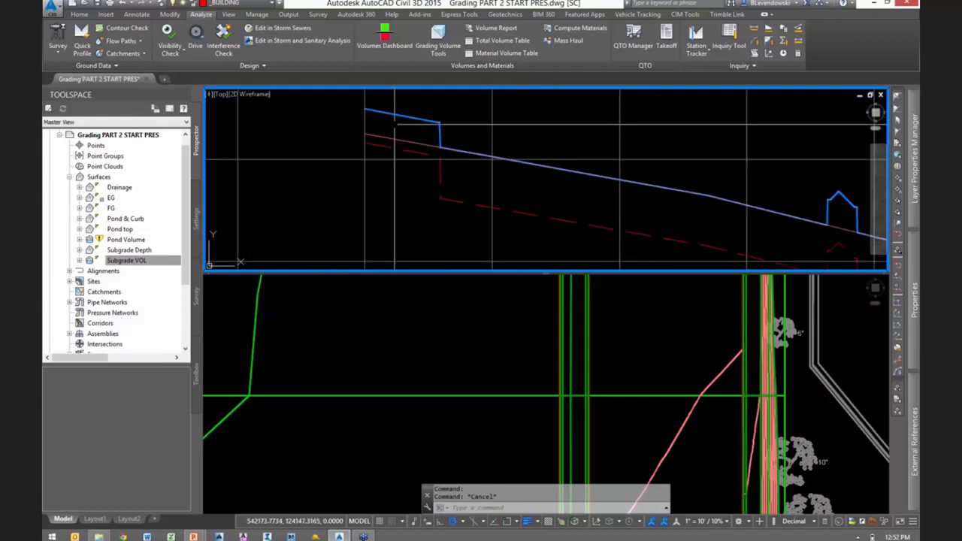
scroll(457, 170, "down", 1)
middle_click_drag(731, 197, 469, 113)
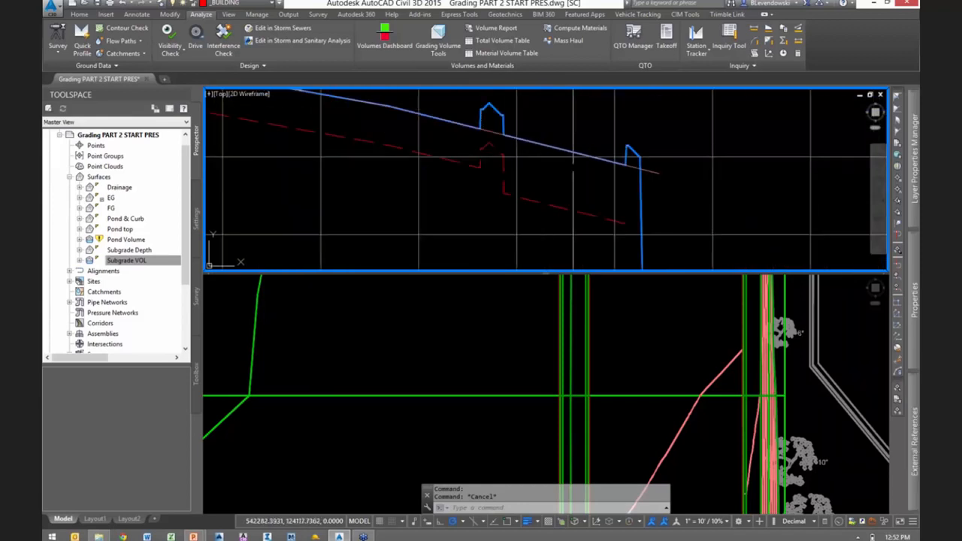
middle_click_drag(583, 194, 695, 236)
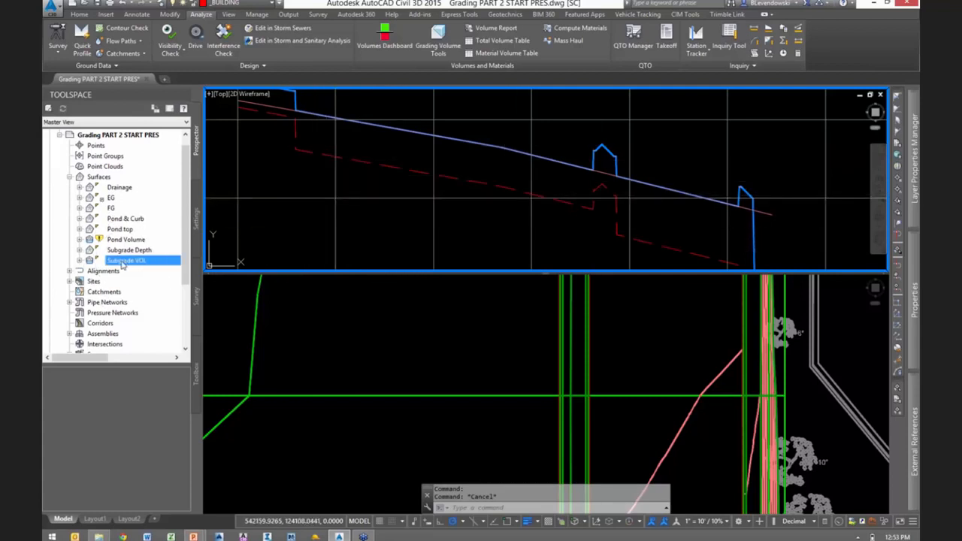
- Create a new TIN surface named Subgrade with the _No Display surface style
key("ctrl")
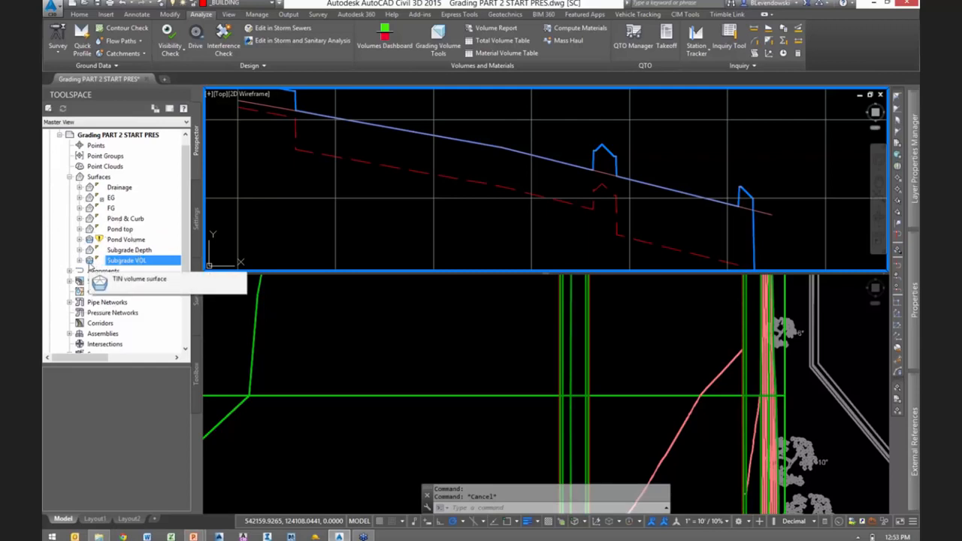
right_click(105, 179)
left_click(131, 188)
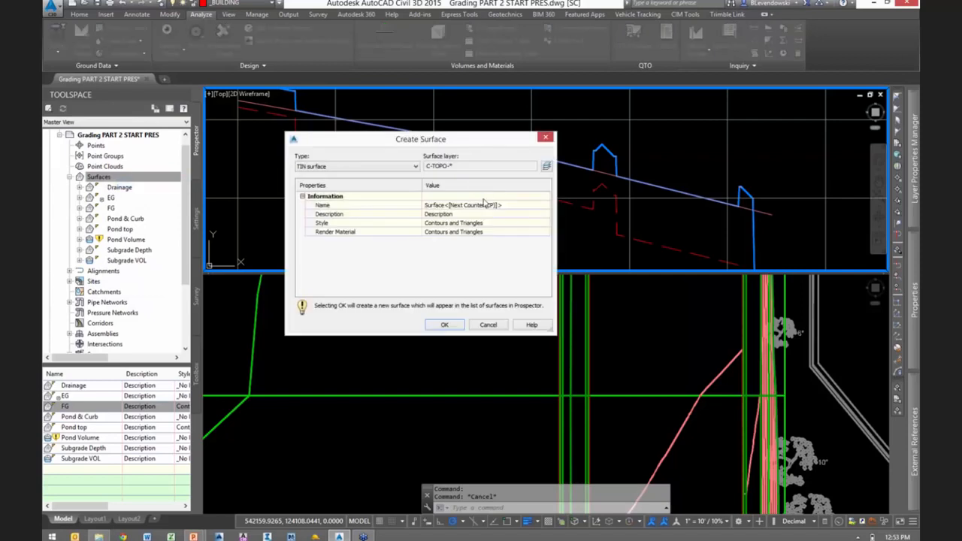
left_click(484, 205)
type("Subgrade")
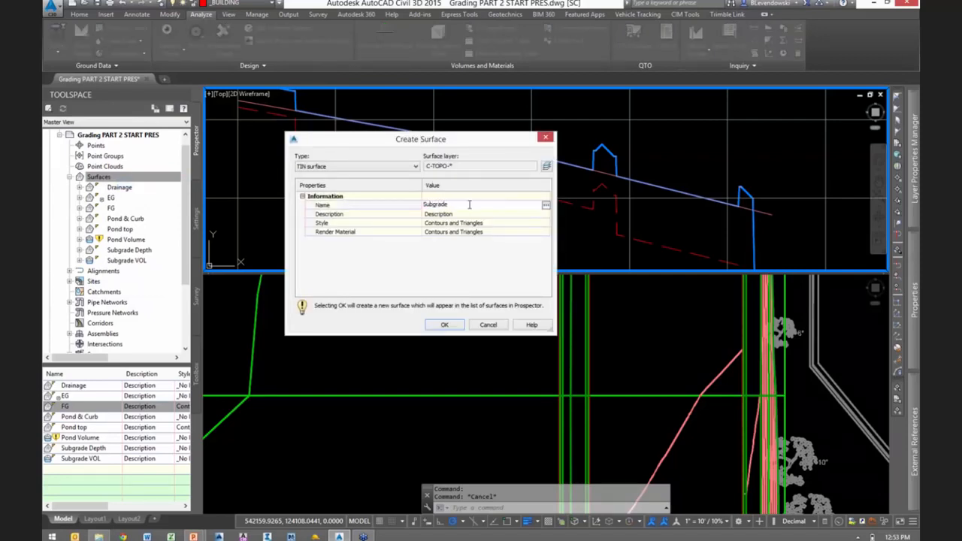
key("Return")
left_click(547, 224)
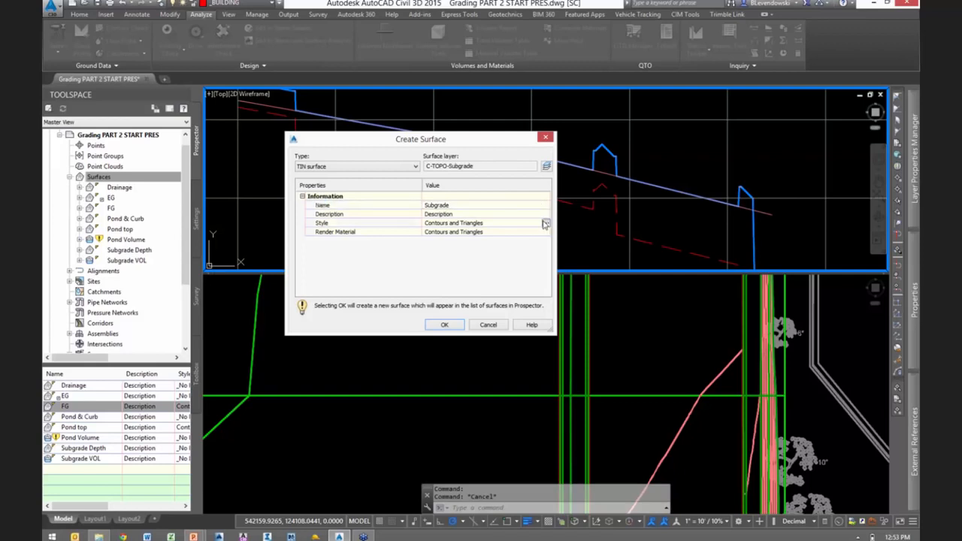
left_click(547, 224)
left_click(432, 163)
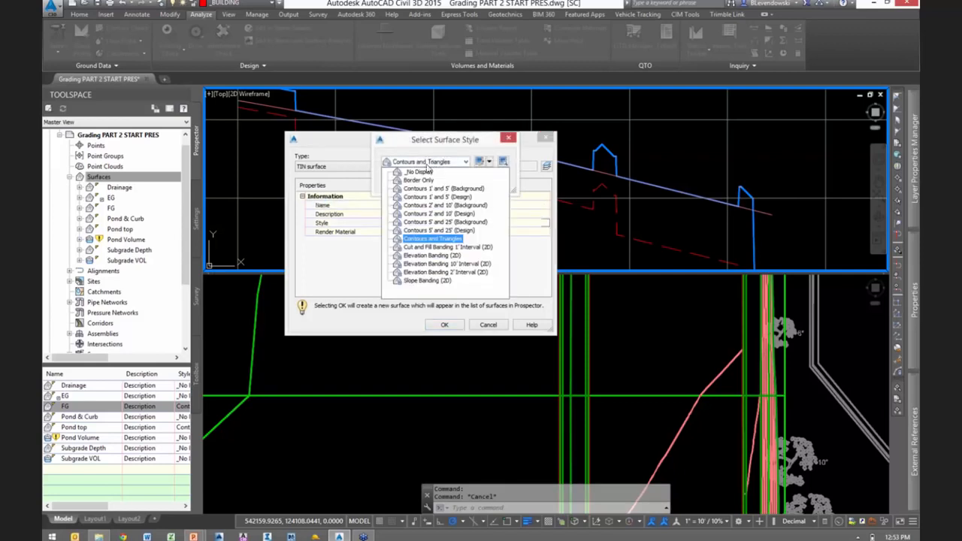
left_click(421, 173)
left_click(401, 182)
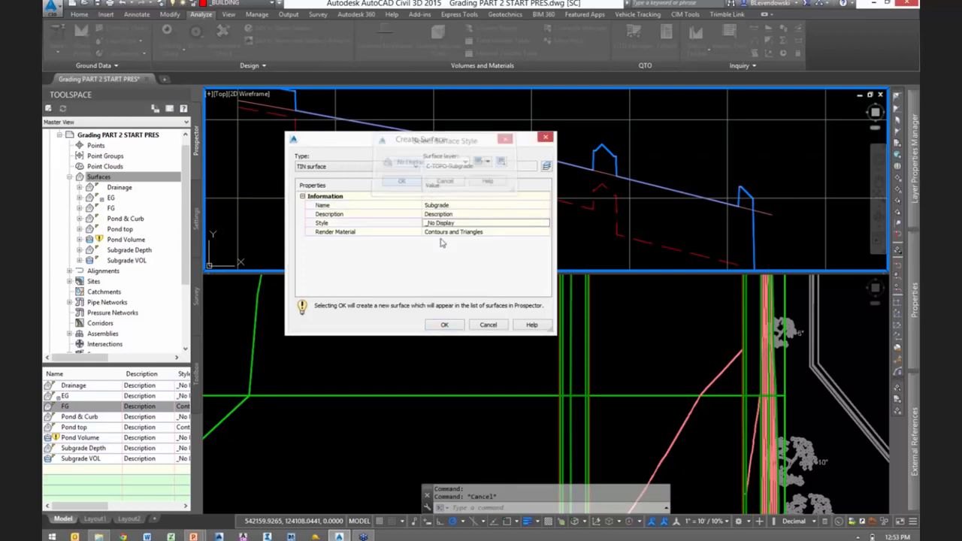
left_click(444, 324)
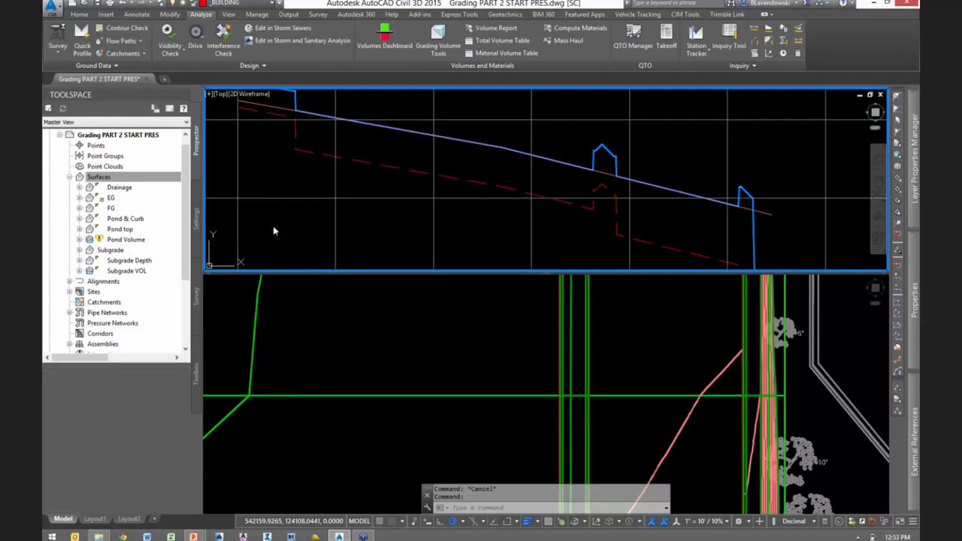
- Paste the Subgrade VOL surface into the Subgrade surface as an edit in its definition
double_click(109, 251)
left_click(121, 282)
double_click(120, 281)
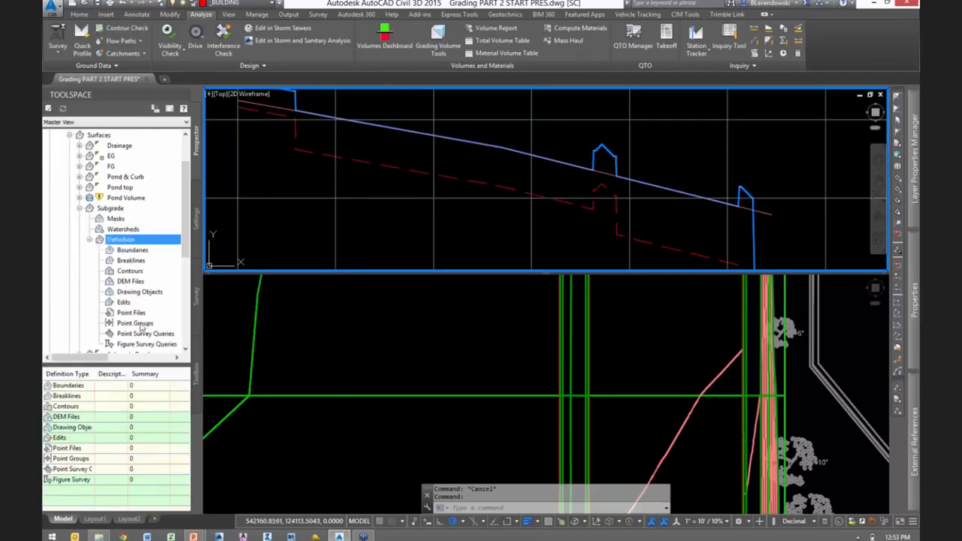
right_click(130, 304)
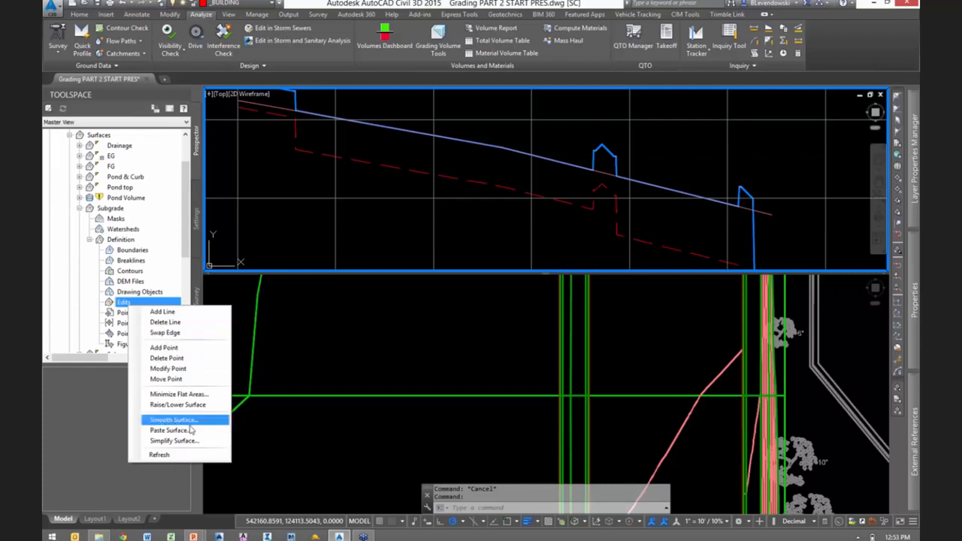
left_click(177, 435)
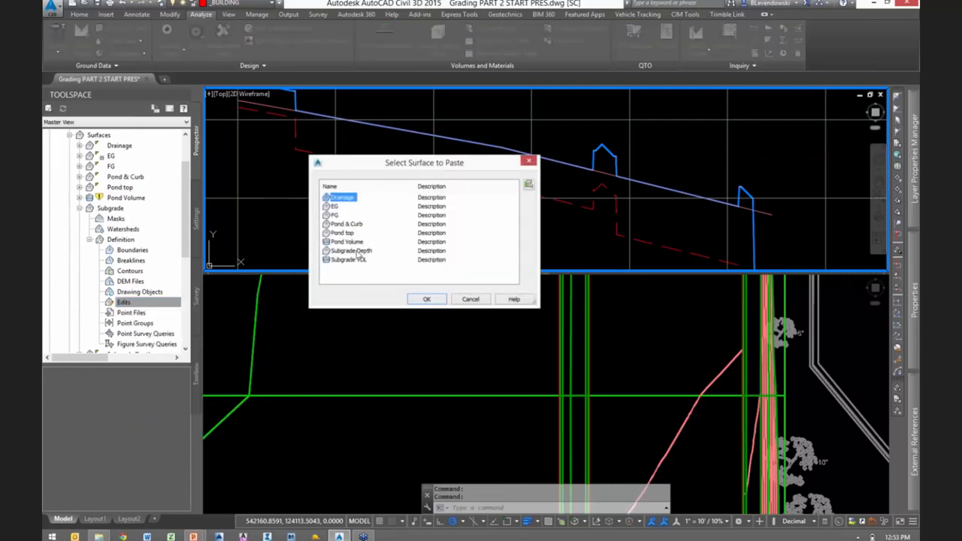
left_click(348, 260)
left_click(425, 301)
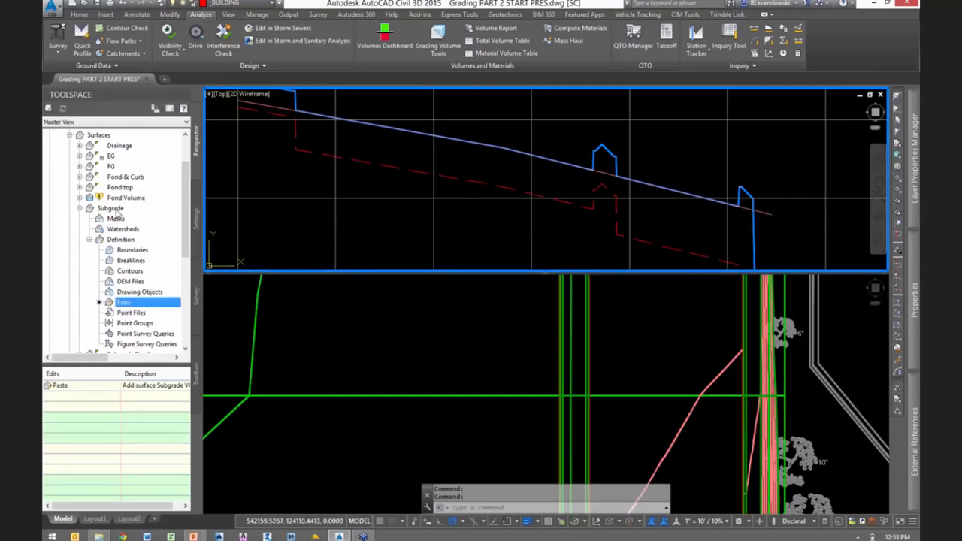
- Change the Subgrade surface's style to Contours and Triangles in its surface properties
right_click(112, 210)
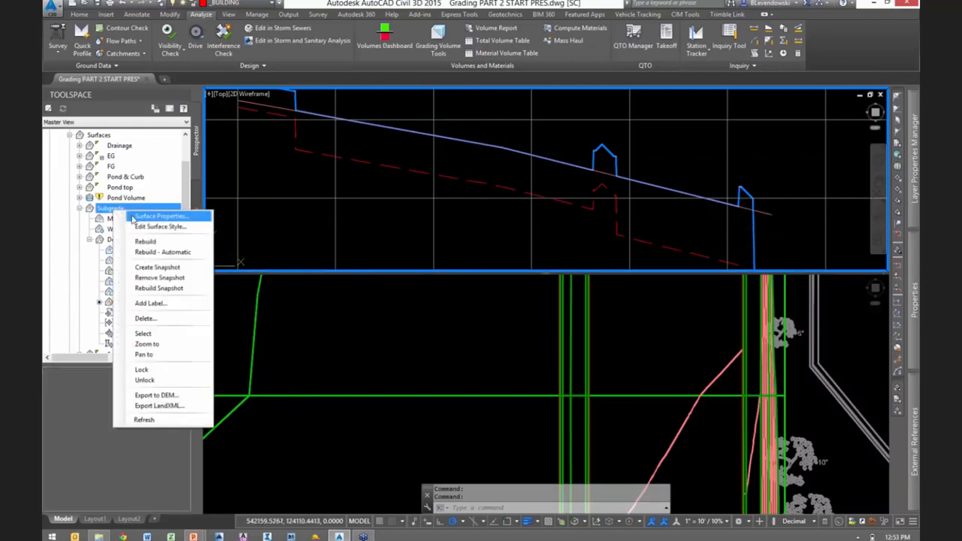
left_click(173, 216)
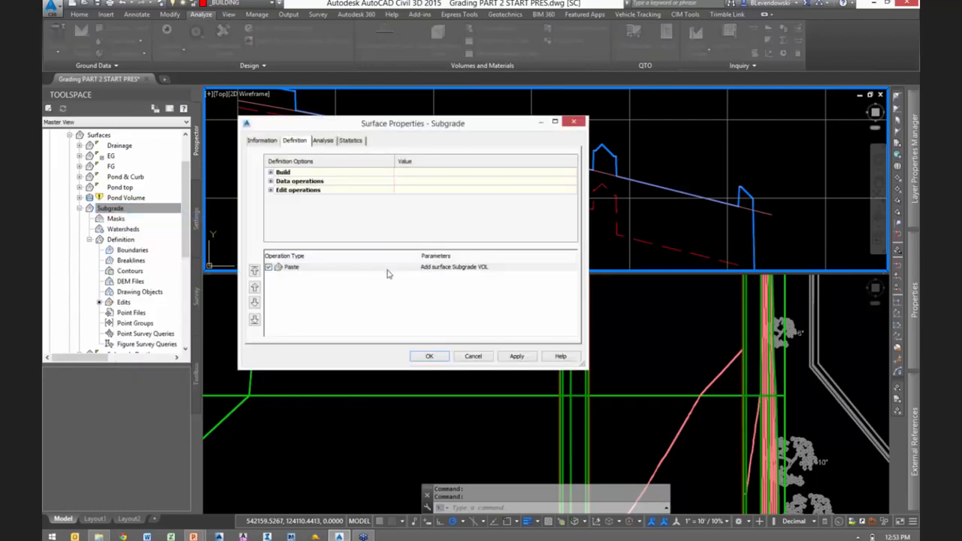
left_click(259, 140)
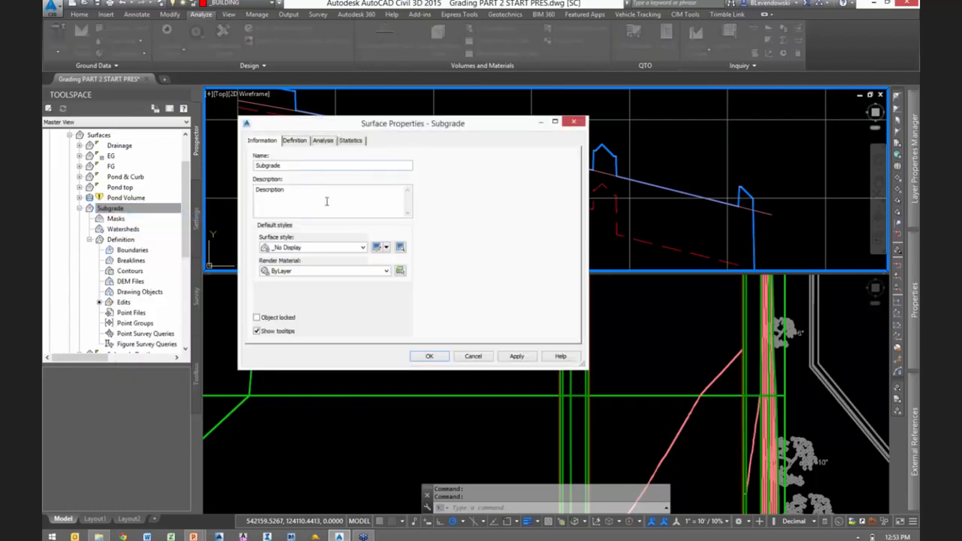
left_click(319, 253)
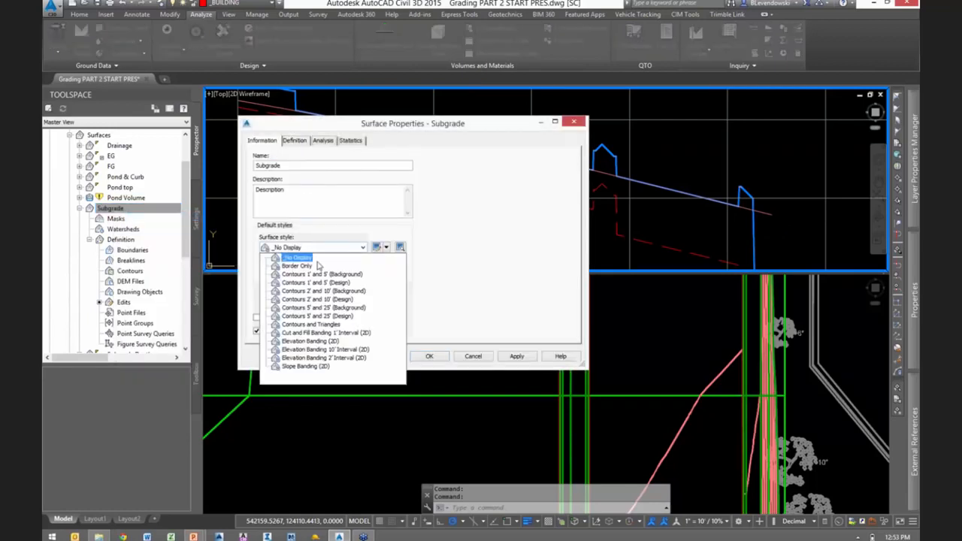
left_click(314, 325)
left_click(430, 355)
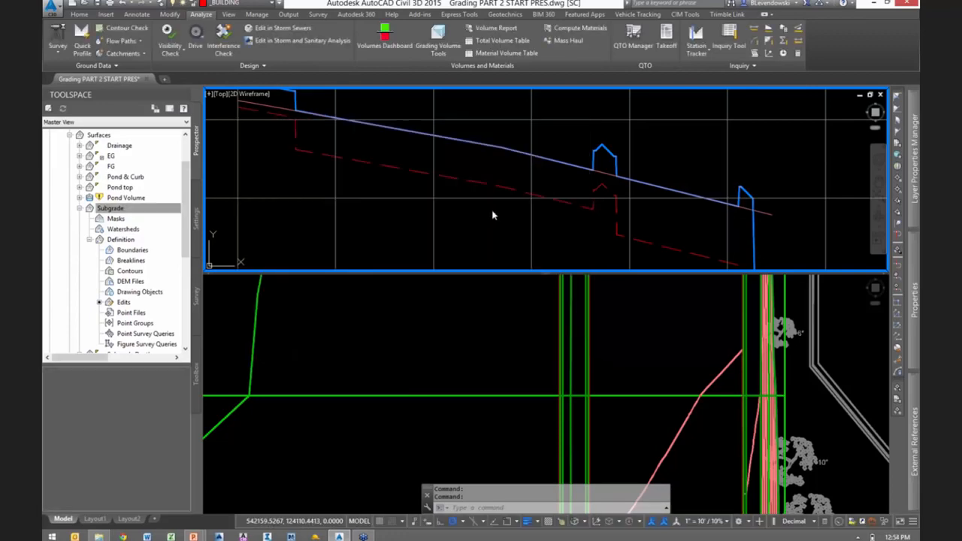
key("Escape")
- Inspect the Subgrade surface in 3D in the Object Viewer, tilting and enlarging it around the islands and curb lines
left_click(483, 295)
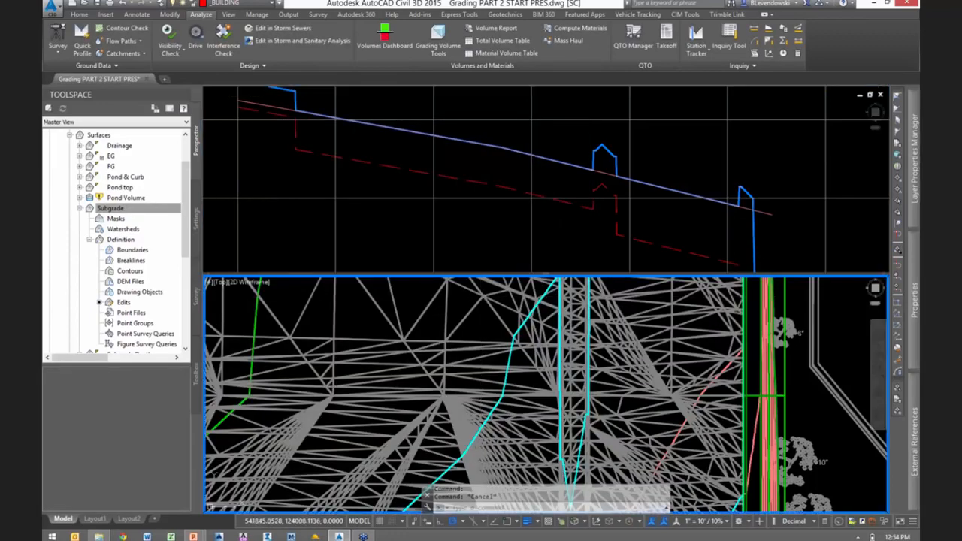
left_click(526, 324)
right_click(527, 322)
left_click(560, 471)
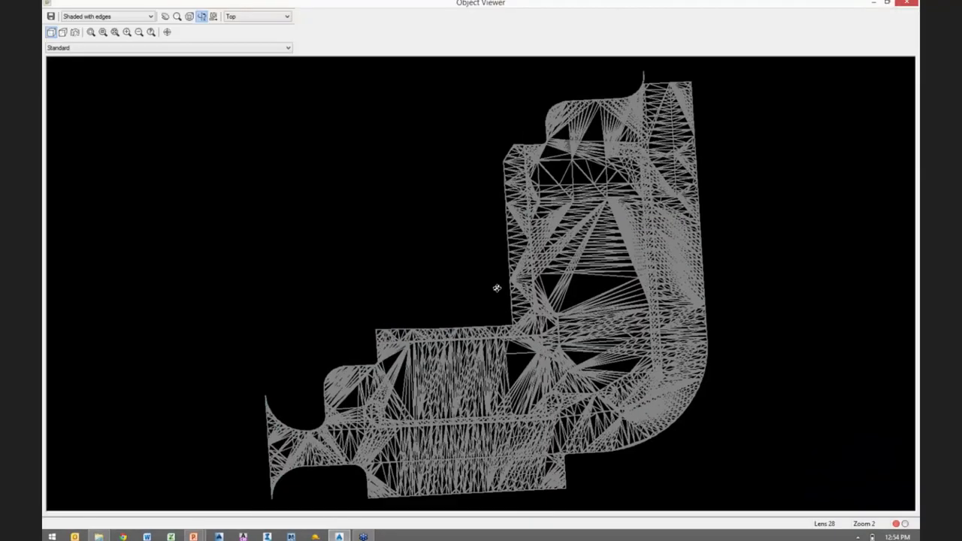
left_click_drag(498, 283, 551, 241)
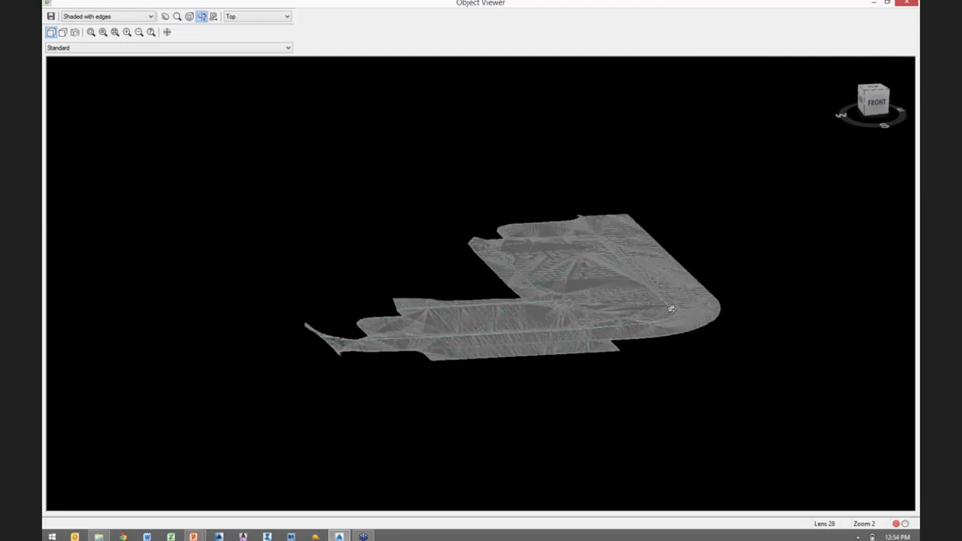
scroll(671, 308, "up", 4)
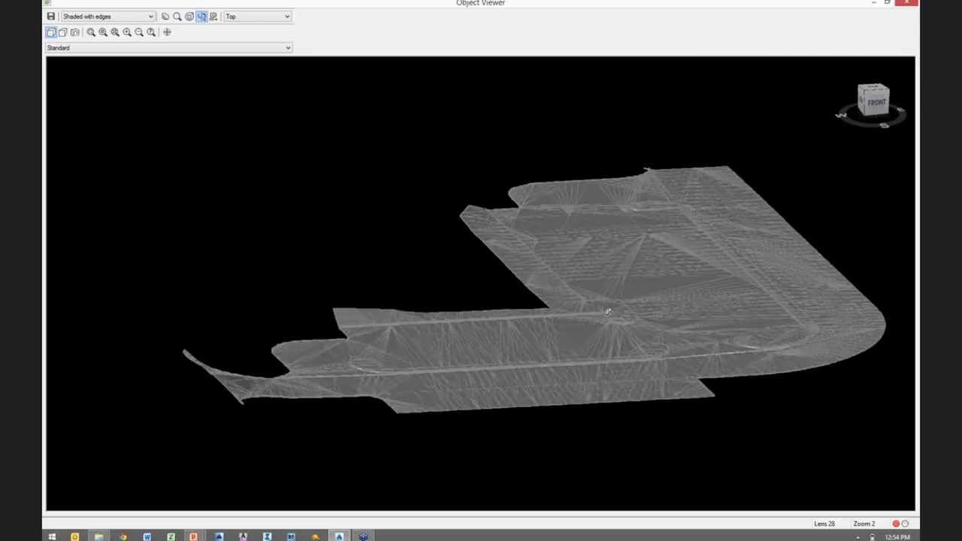
middle_click_drag(719, 312, 543, 319)
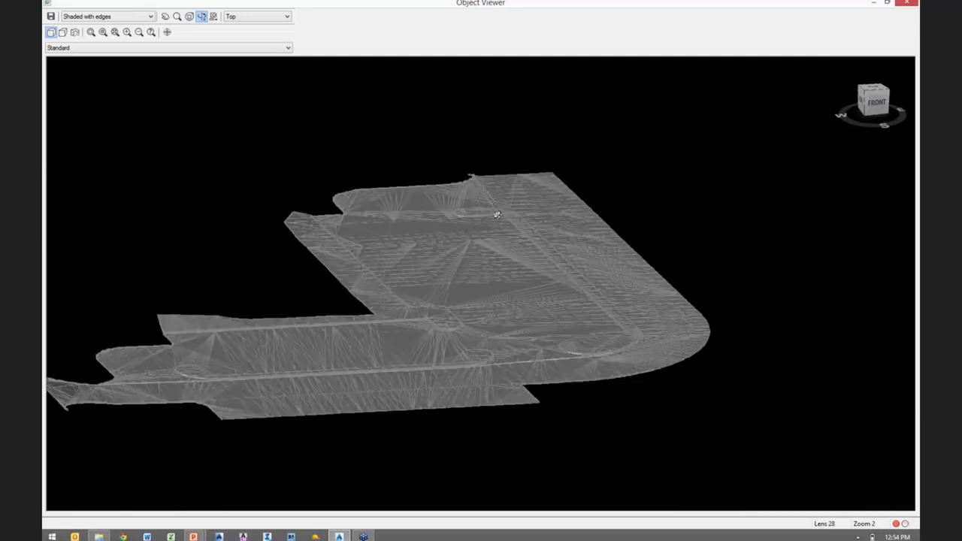
scroll(497, 216, "up", 3)
scroll(490, 181, "up", 2)
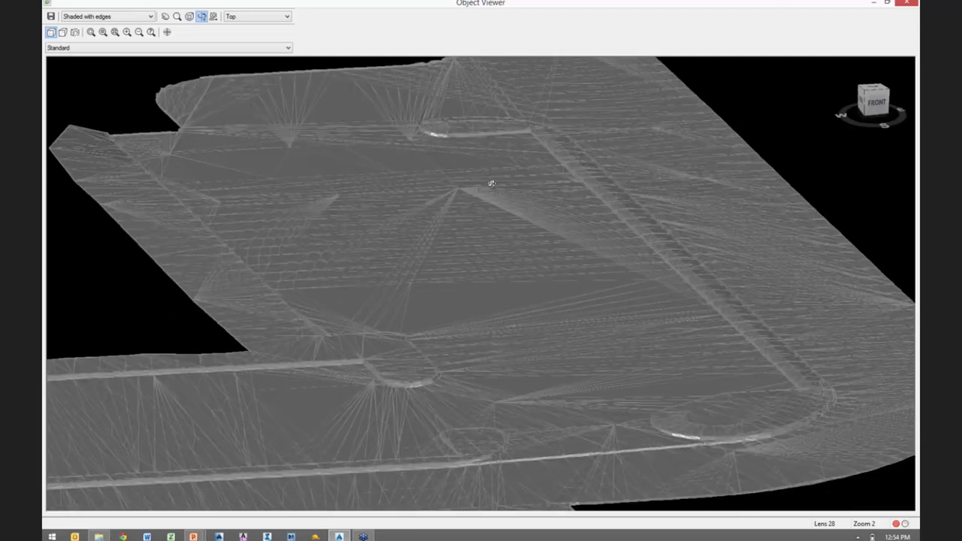
scroll(546, 249, "up", 3)
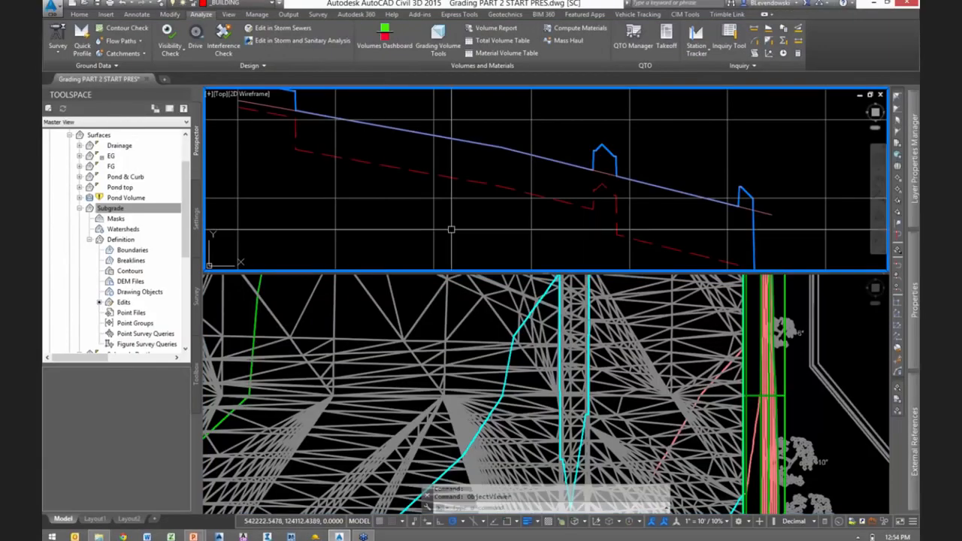
scroll(451, 225, "down", 3)
left_click(100, 135)
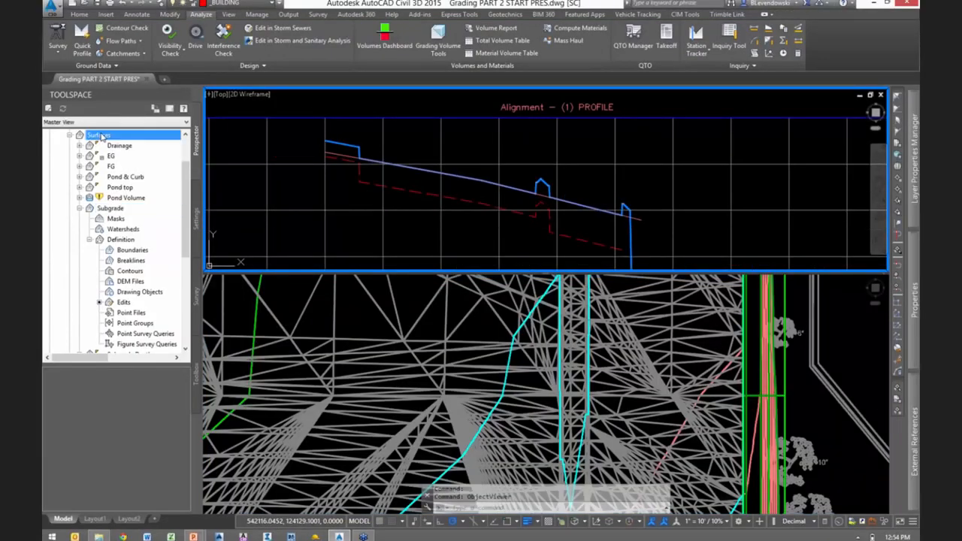
right_click(100, 135)
key("Escape")
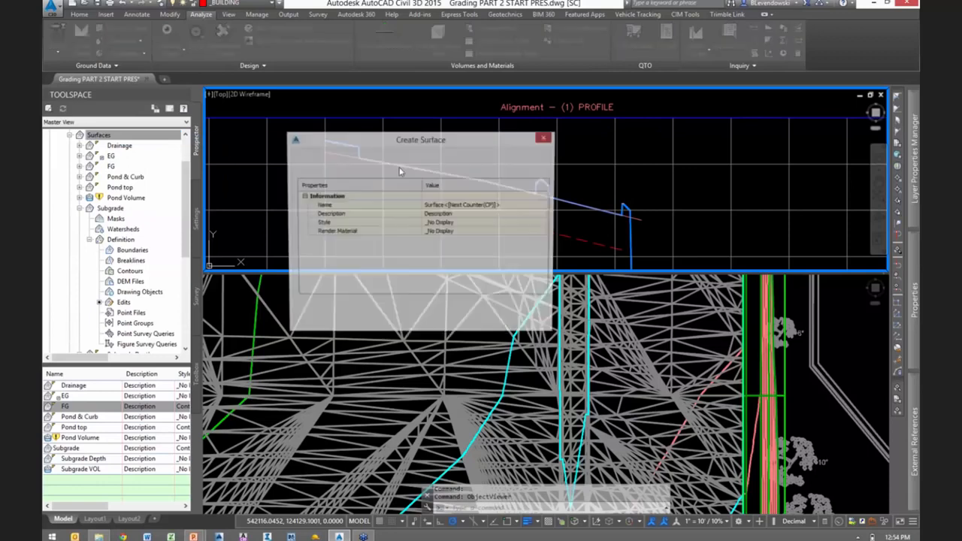
left_click(357, 166)
left_click(488, 325)
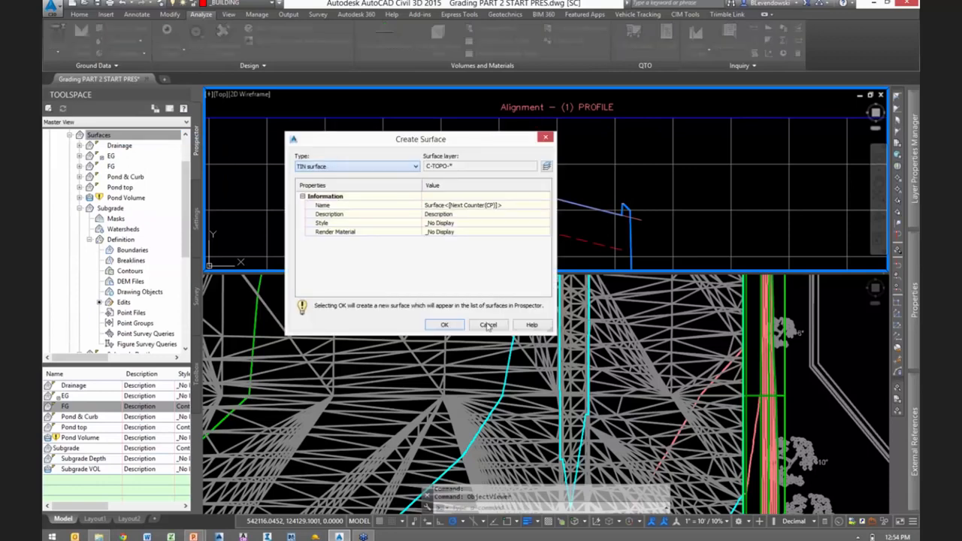
left_click(444, 325)
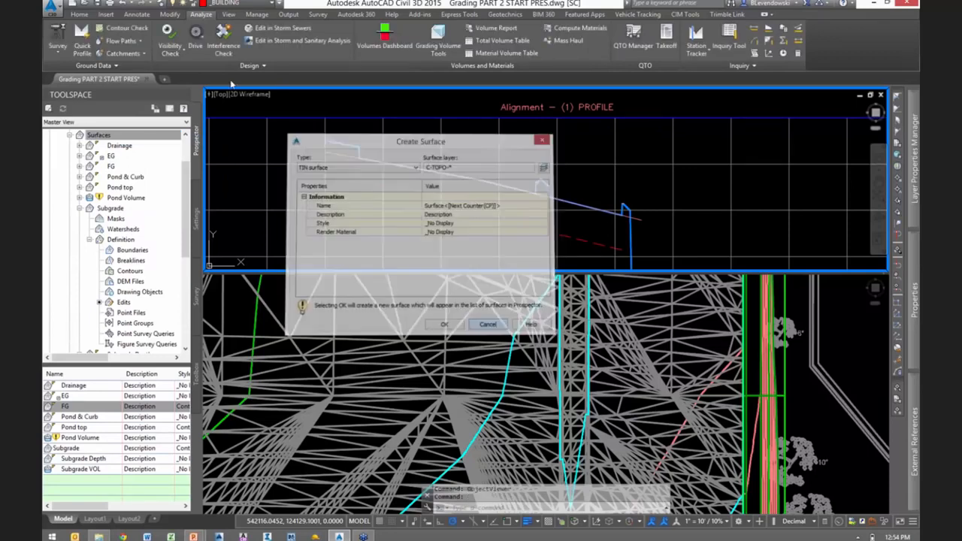
- Start a new TIN volume surface from the Volumes Dashboard and name it Subgrade vs EG
left_click(385, 38)
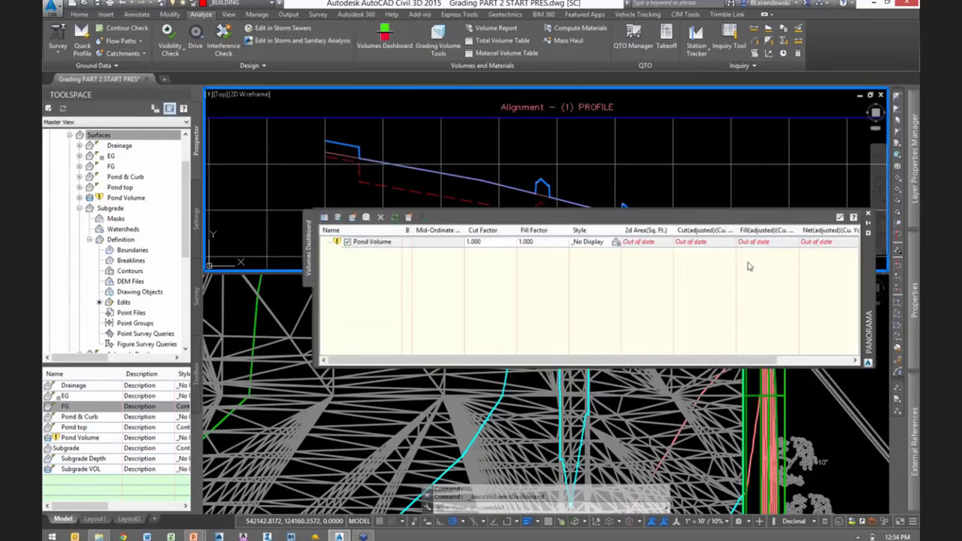
left_click(352, 217)
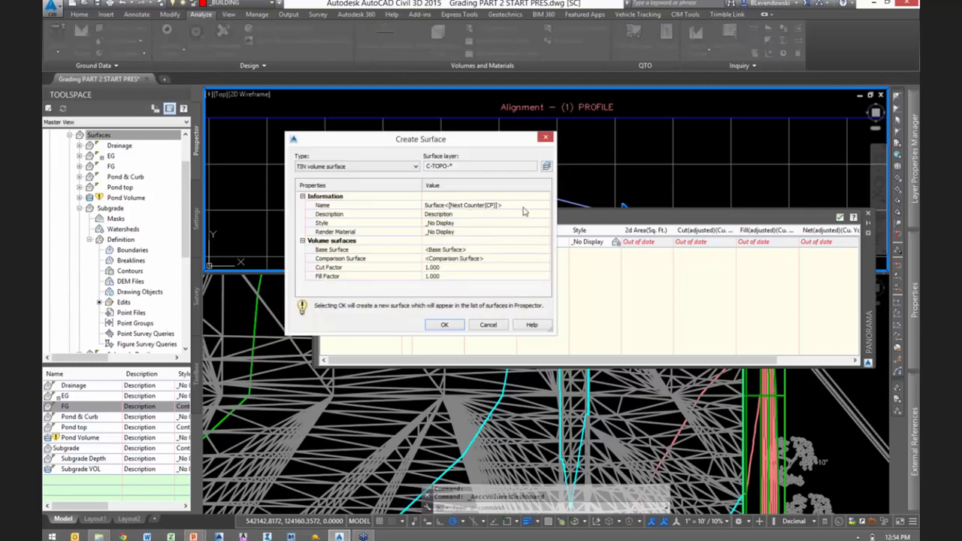
left_click(524, 206)
type("Subgrade vs EG")
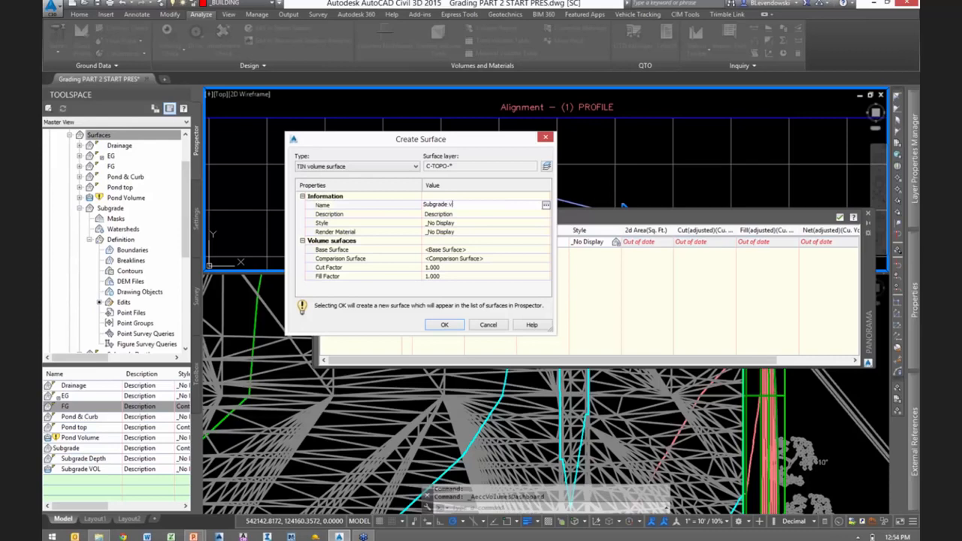
- Set EG as the base surface and Subgrade as the comparison surface, and create the volume surface
left_click(541, 250)
left_click(547, 251)
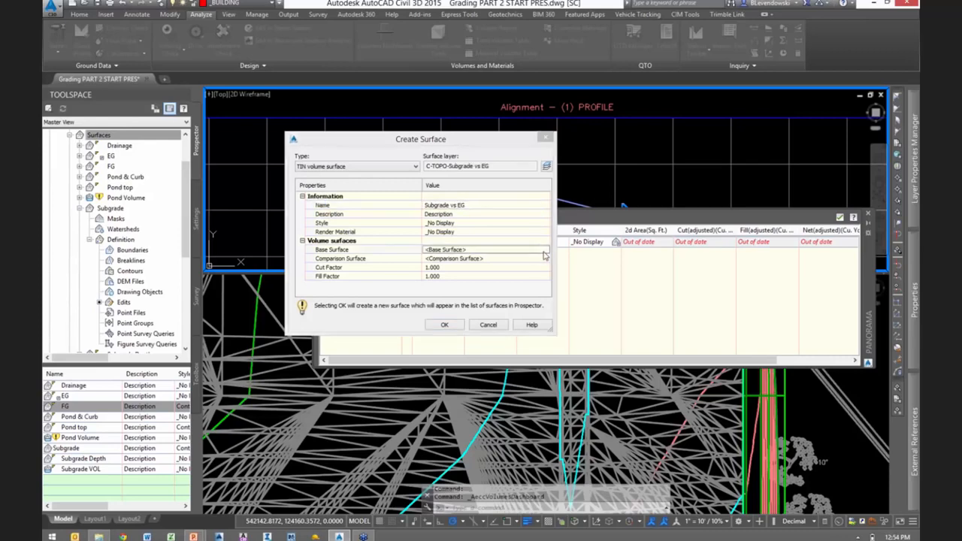
left_click(335, 206)
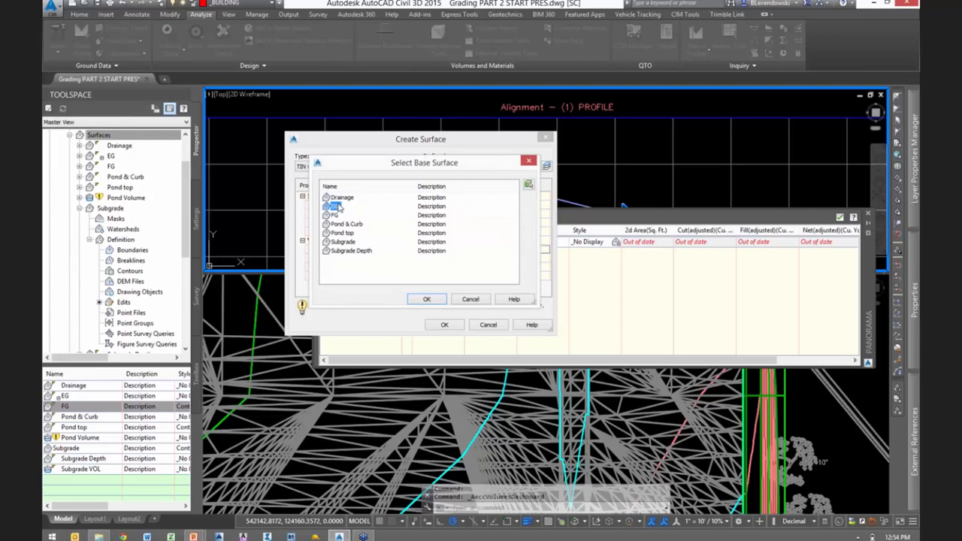
left_click(426, 300)
left_click(544, 258)
left_click(546, 258)
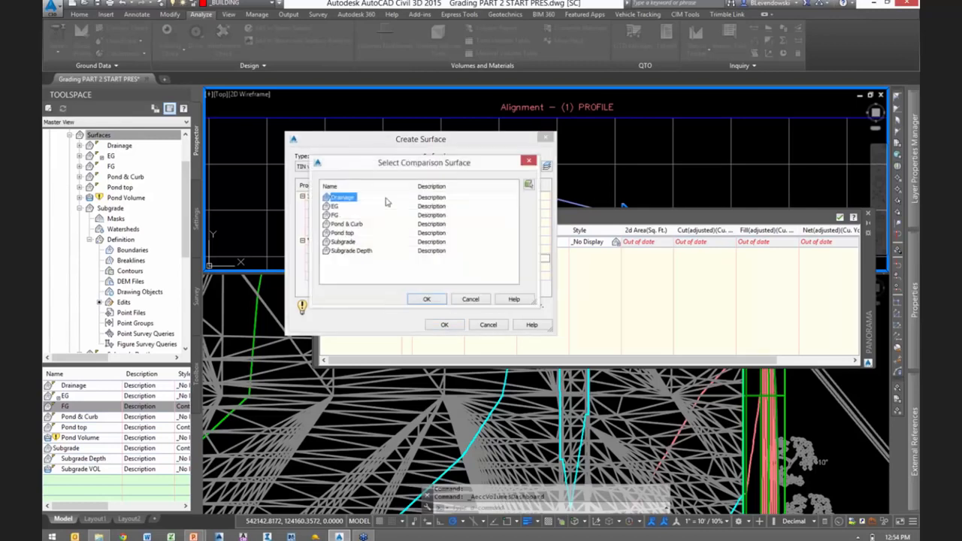
left_click(342, 242)
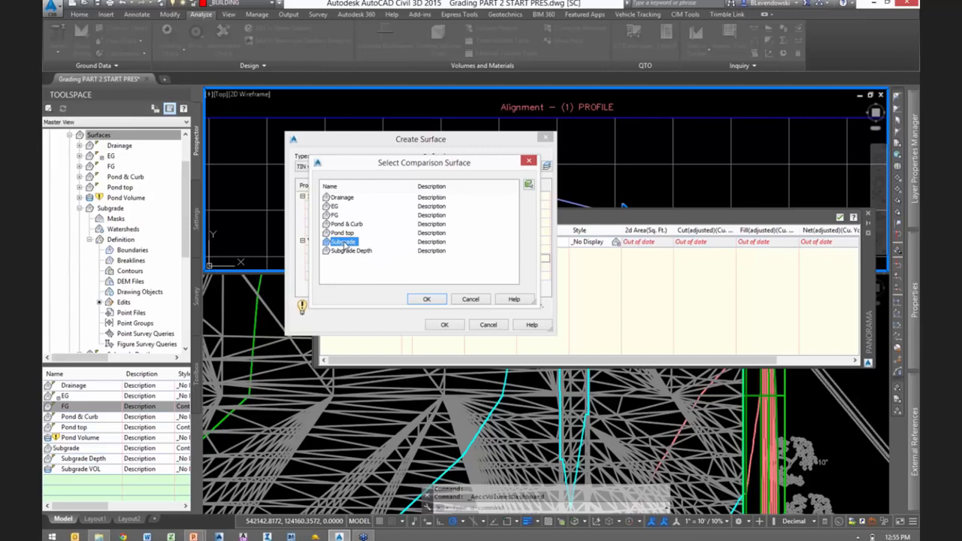
left_click(426, 300)
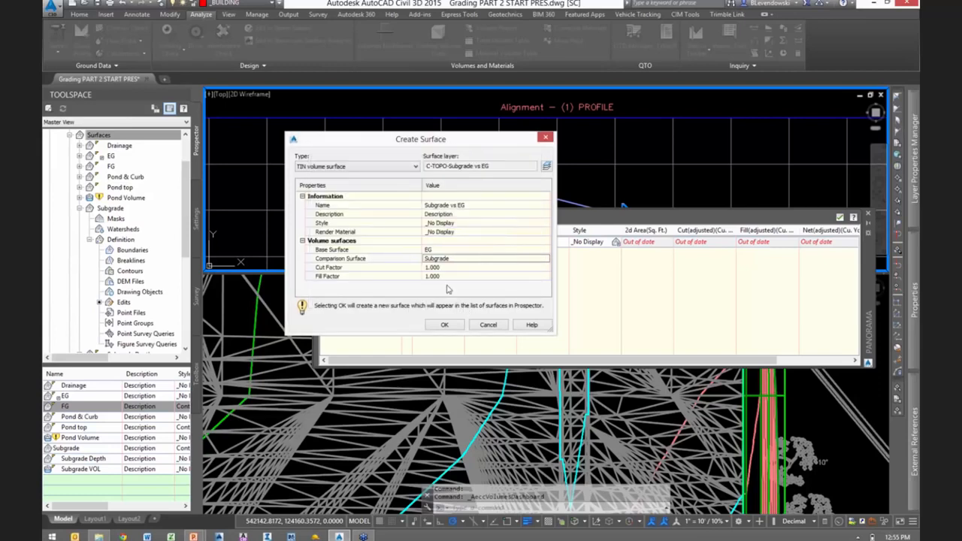
left_click(442, 326)
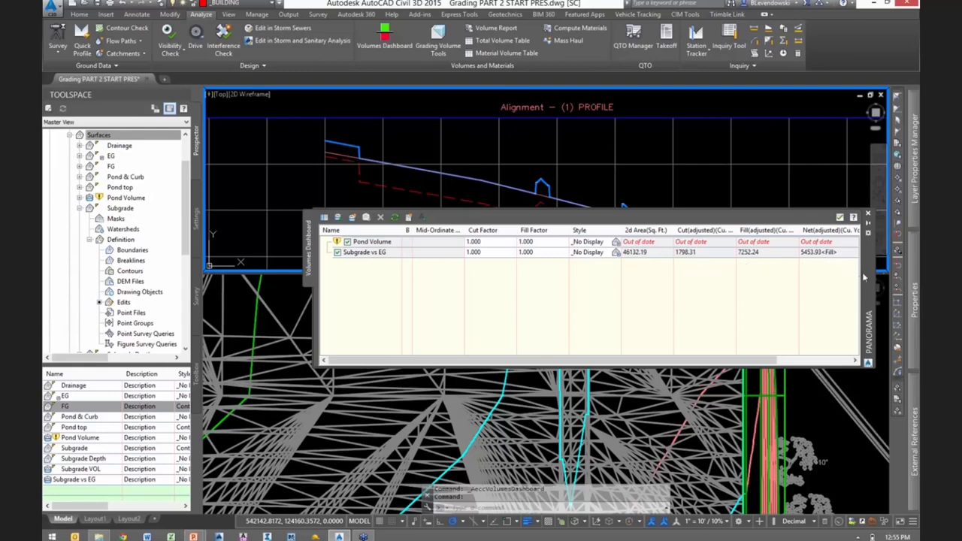
- Shrink the Volumes Dashboard and park it over the upper part of the profile viewport, clear of the plan view
left_click_drag(865, 278, 876, 346)
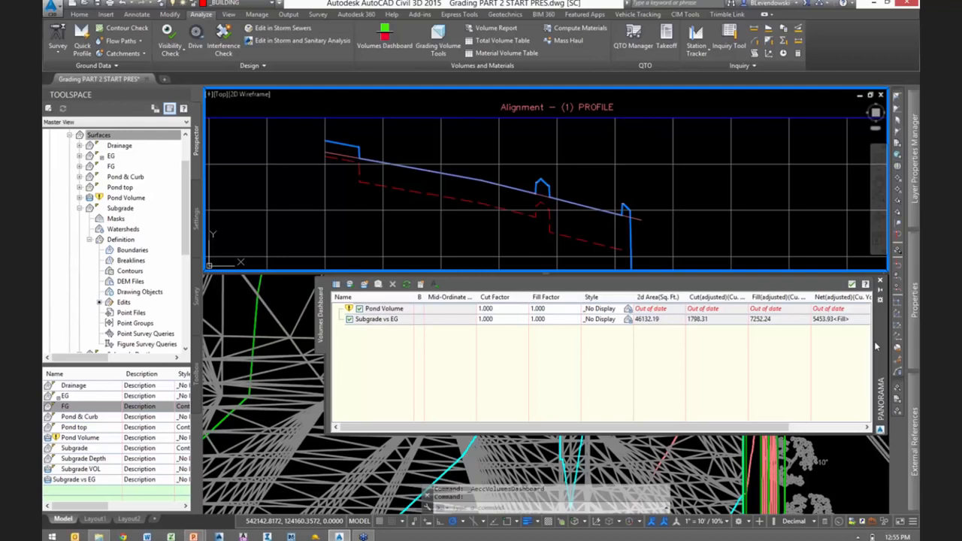
left_click_drag(820, 433, 833, 354)
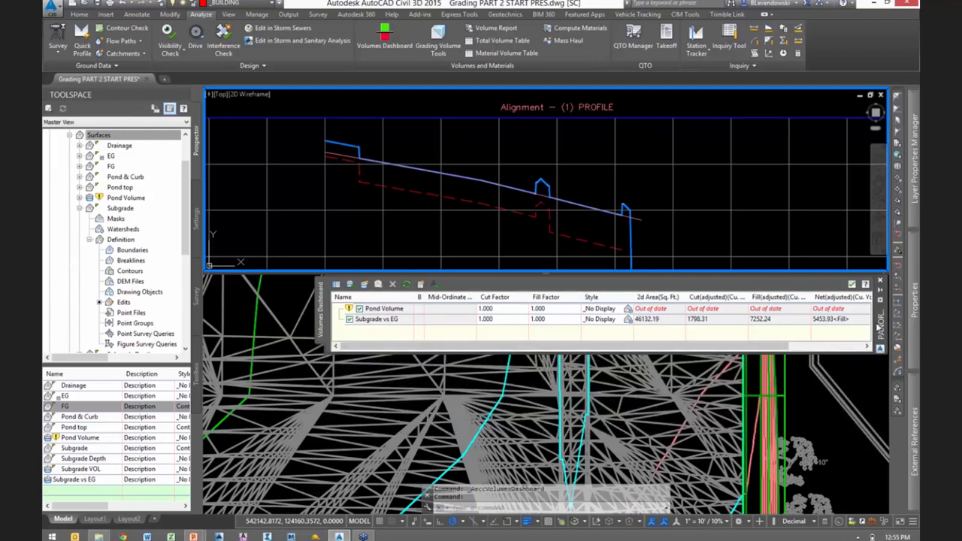
left_click_drag(872, 299, 872, 113)
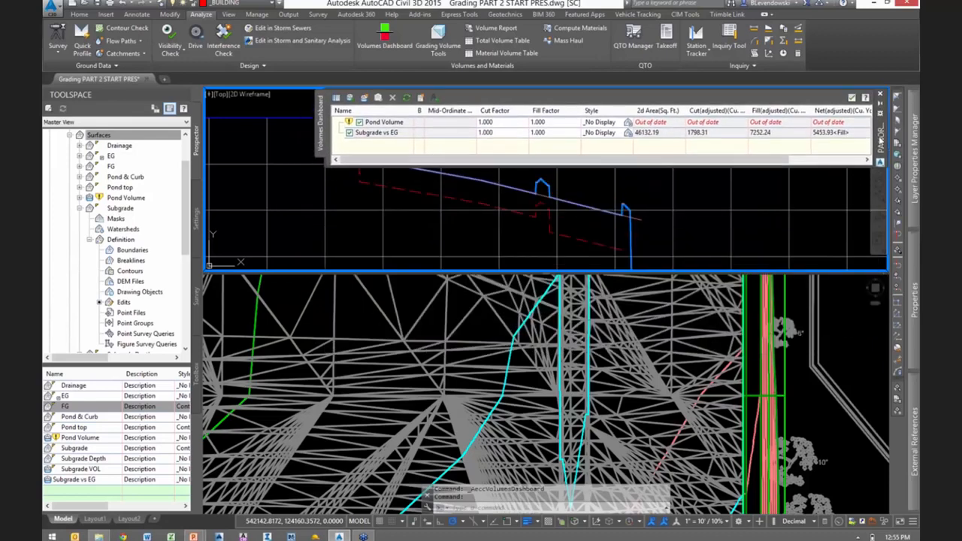
- Set the Subgrade surface's style to _No Display in its surface properties and collapse its branch in the surface tree
left_click(484, 319)
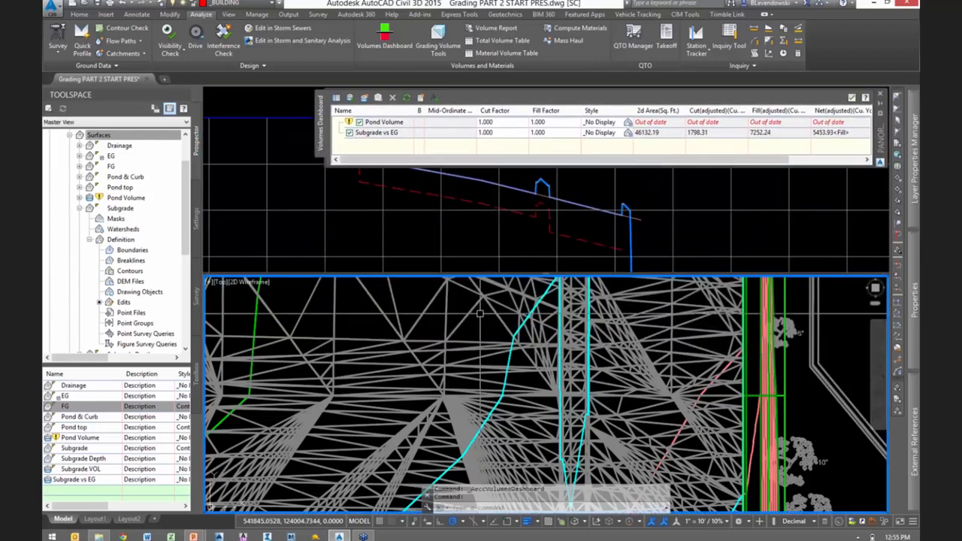
left_click(508, 350)
right_click(508, 350)
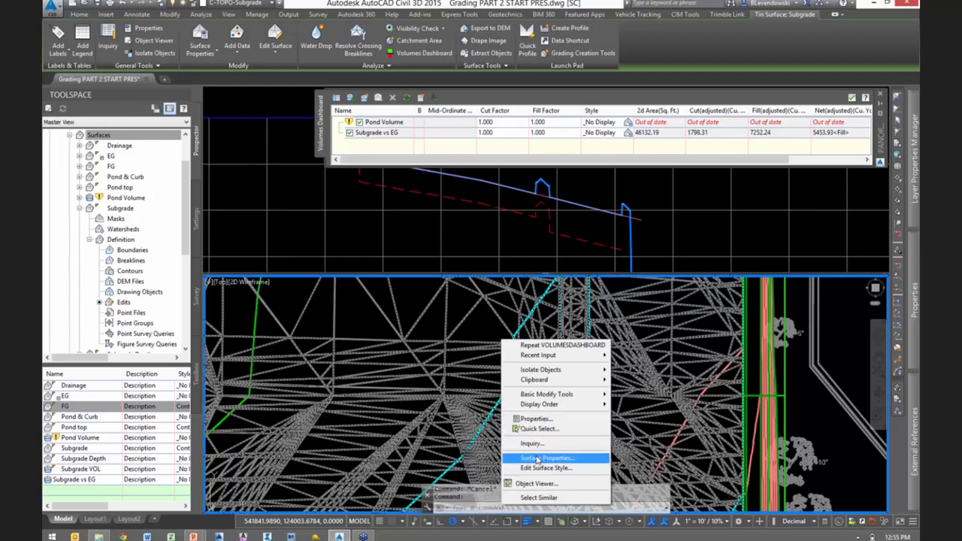
left_click(572, 457)
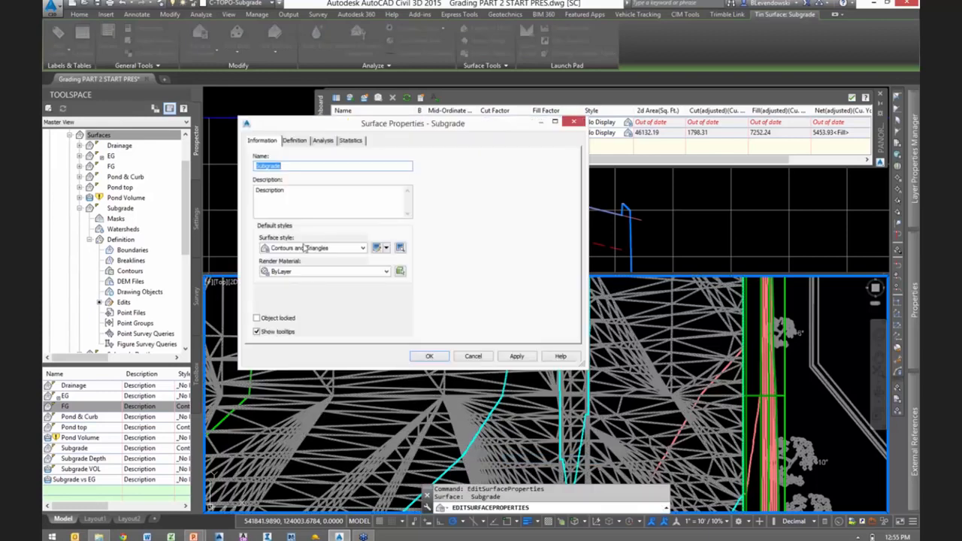
left_click(320, 247)
left_click(297, 258)
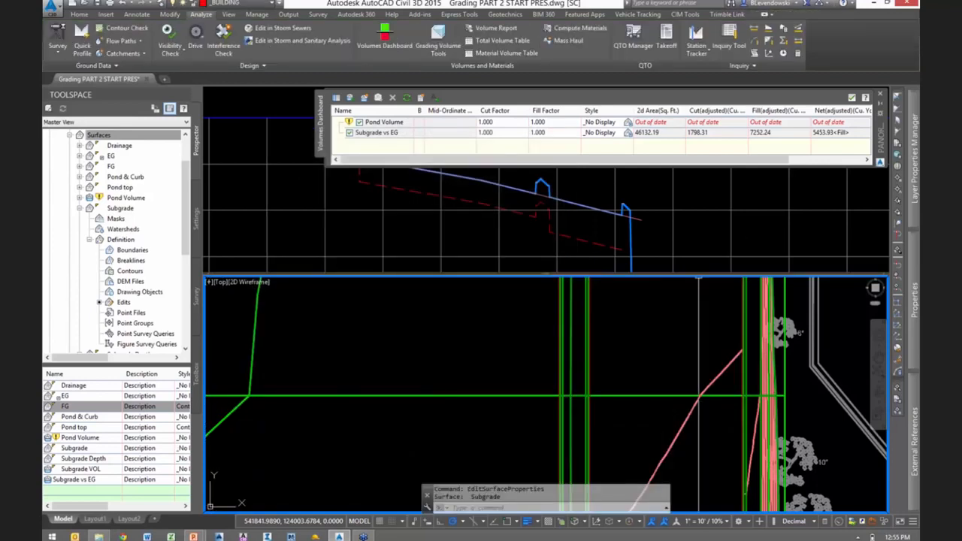
key("Escape")
middle_click_drag(666, 365, 603, 381)
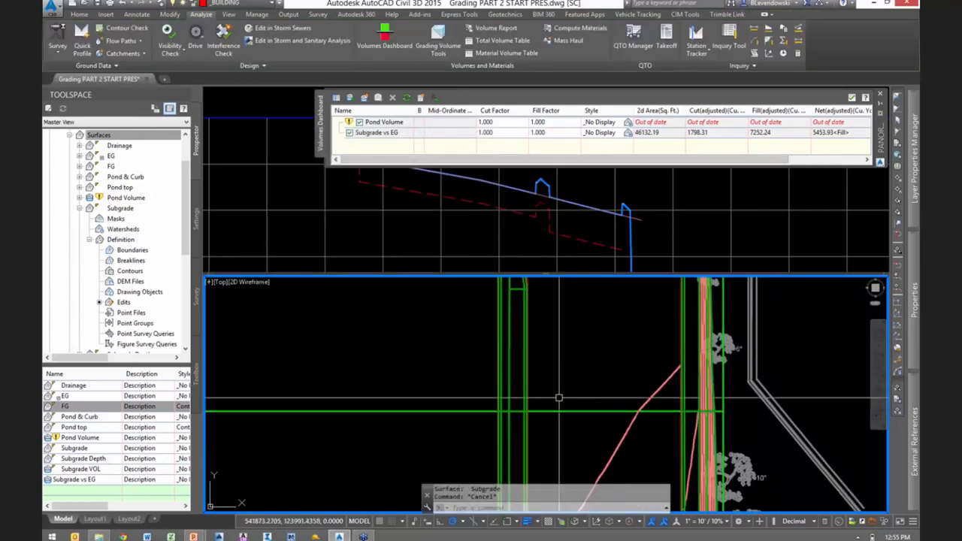
left_click(80, 210)
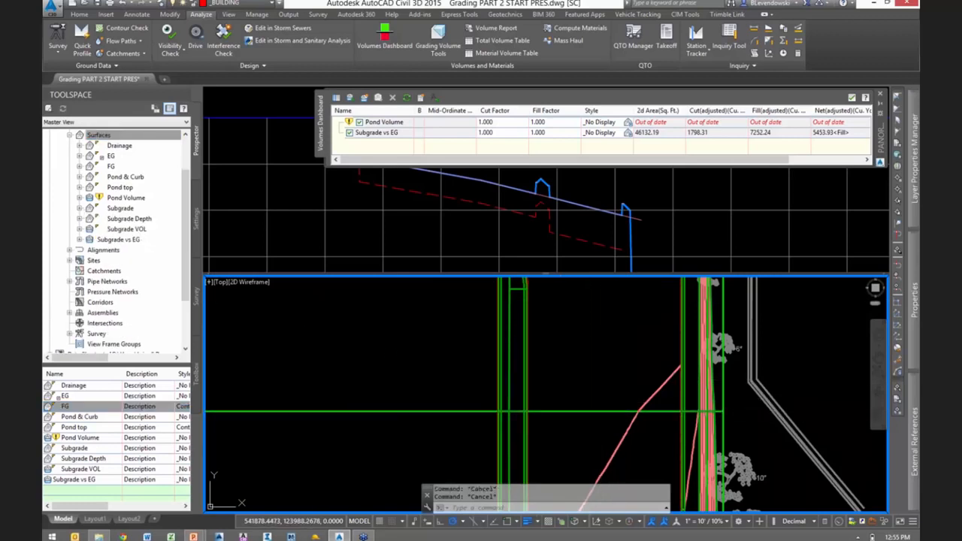
- Select the feature line crossing the parking lot plus all similar ones, examine where they run across the site, and clear the selection
left_click(587, 412)
scroll(632, 379, "down", 2)
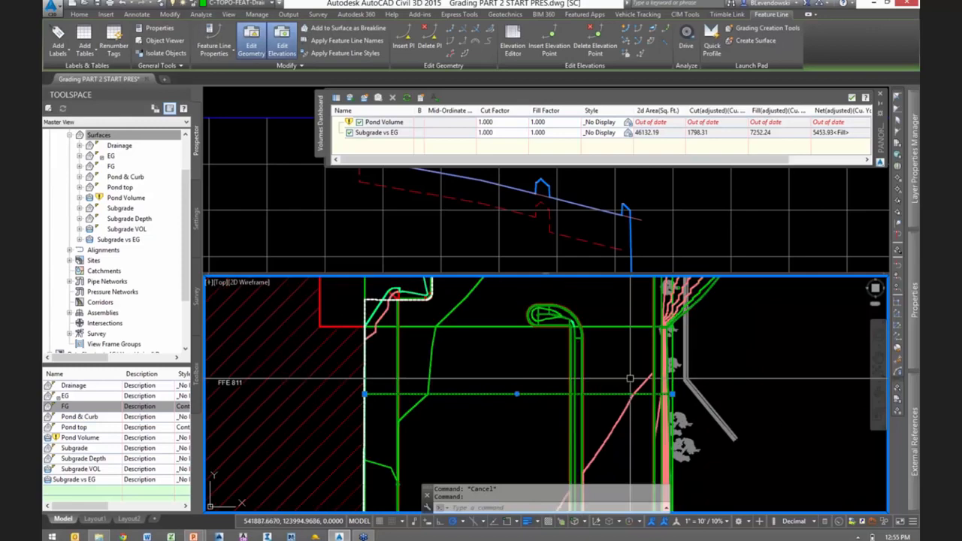
scroll(518, 382, "down", 1)
scroll(518, 381, "up", 2)
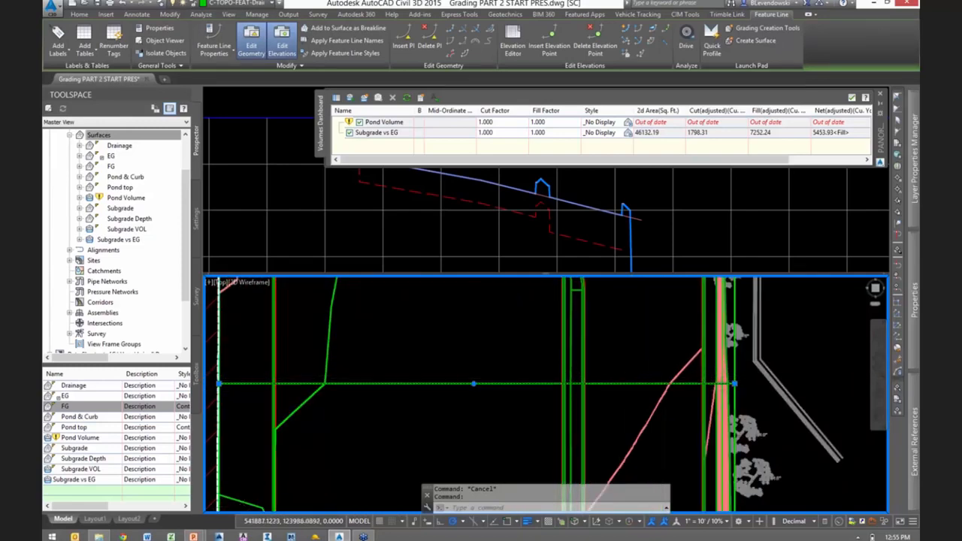
scroll(665, 386, "up", 2)
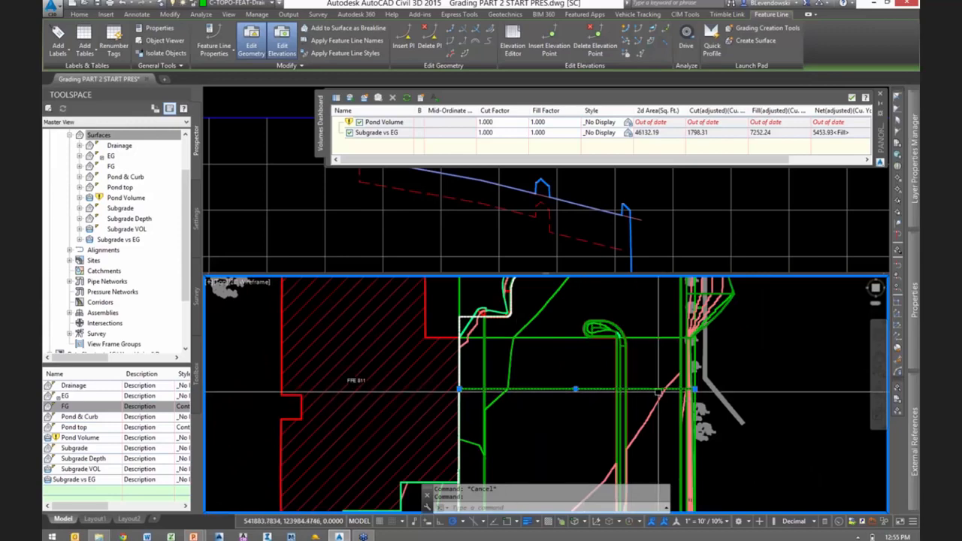
scroll(665, 388, "down", 2)
right_click(645, 332)
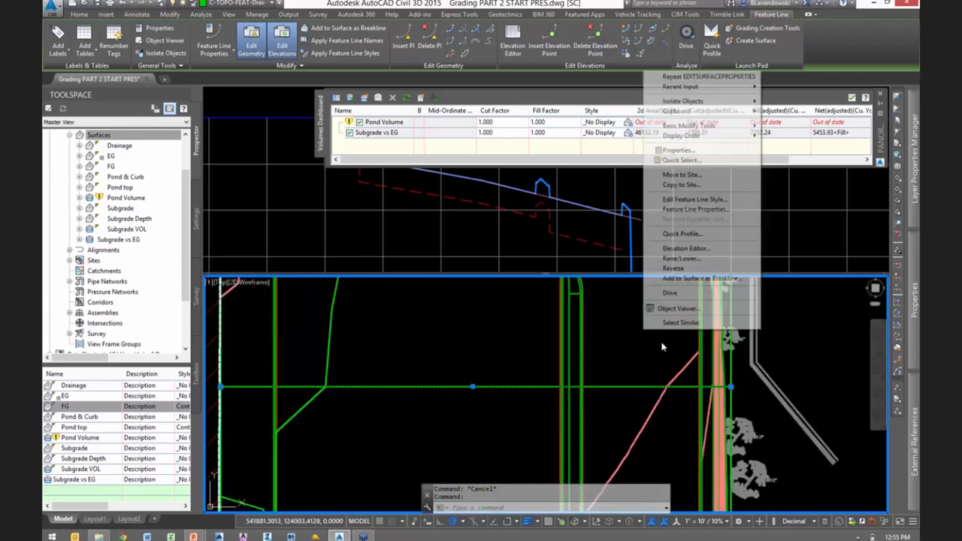
left_click(681, 324)
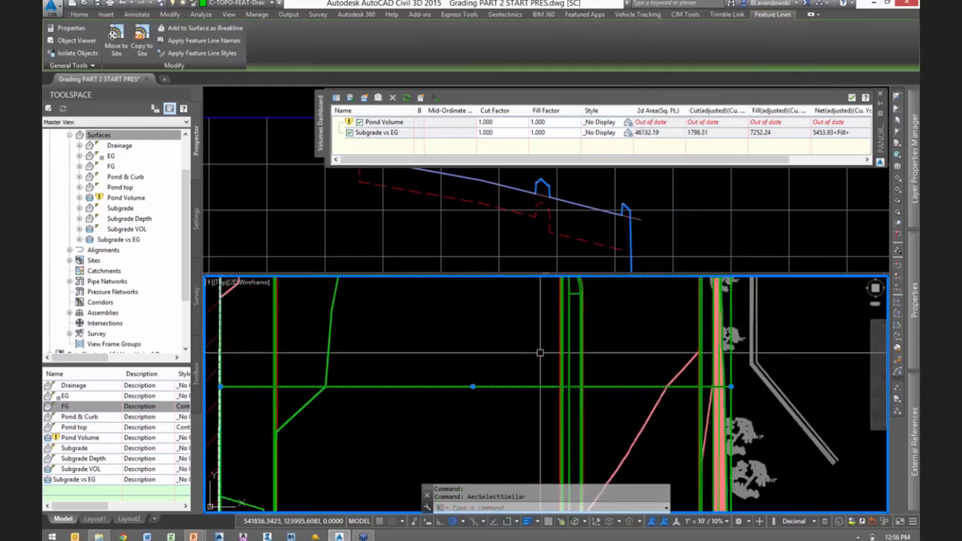
scroll(557, 364, "down", 2)
scroll(557, 364, "down", 3)
middle_click_drag(596, 459, 630, 479)
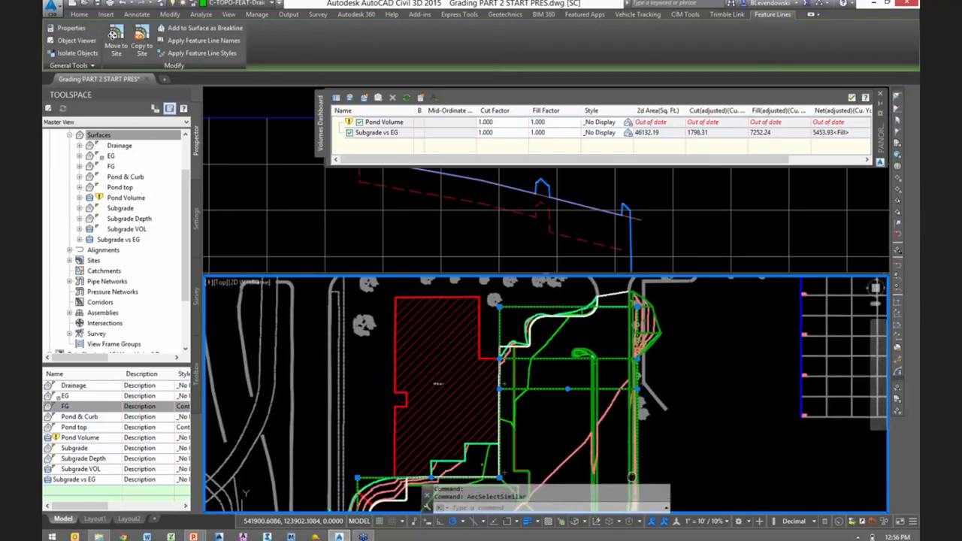
scroll(609, 398, "up", 4)
key("Escape")
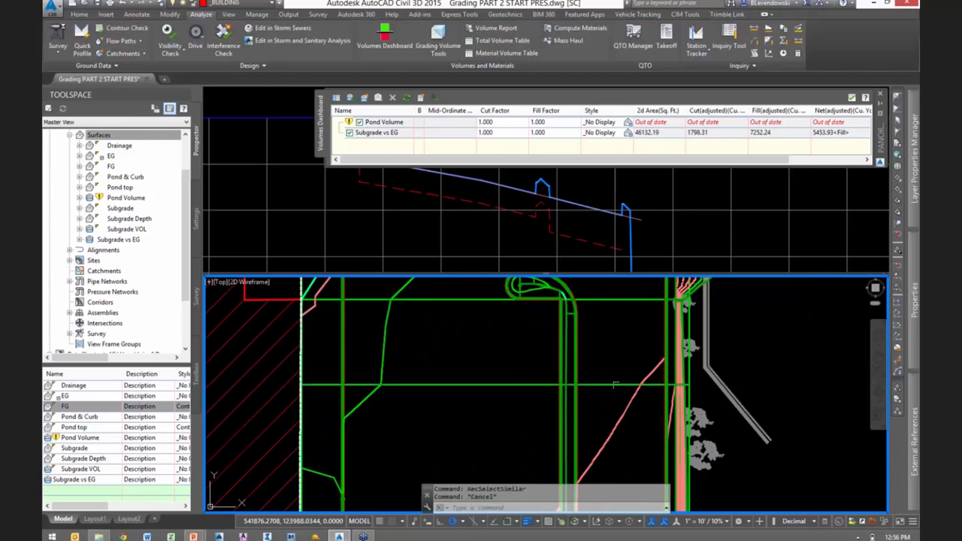
- Set the grade of the crossing feature line's segment beside the long island to -2 with Quick Elevation Edit
left_click(658, 233)
middle_click_drag(657, 231, 685, 248)
left_click(615, 375)
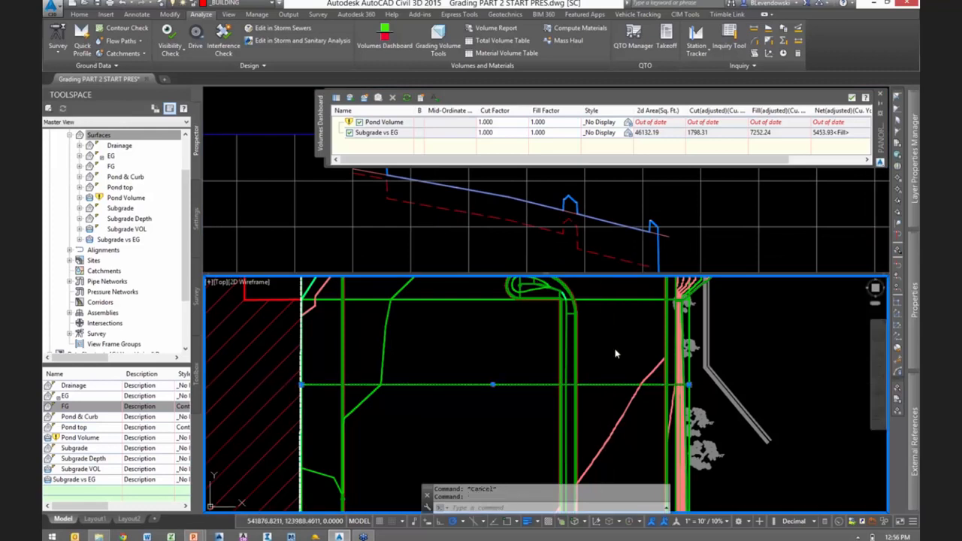
left_click(615, 383)
left_click(625, 28)
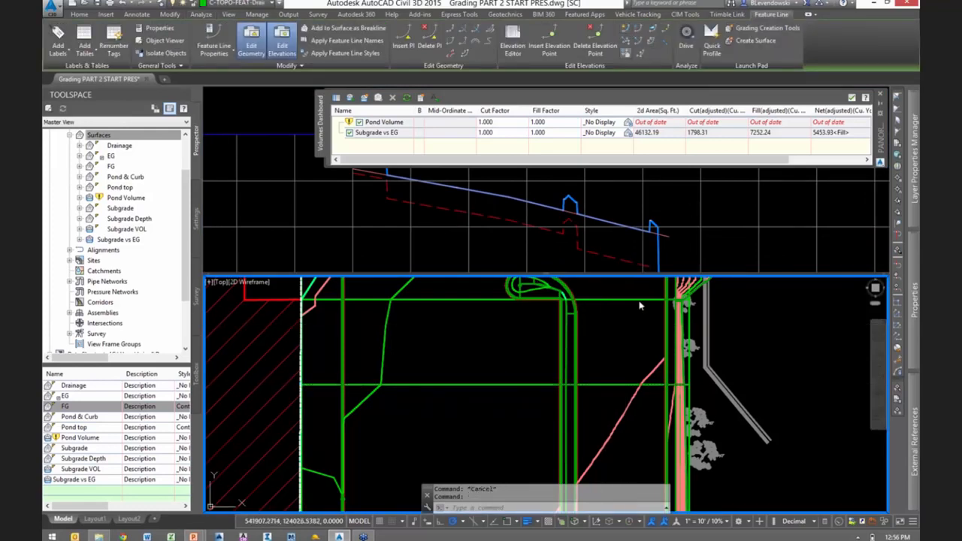
left_click(594, 388)
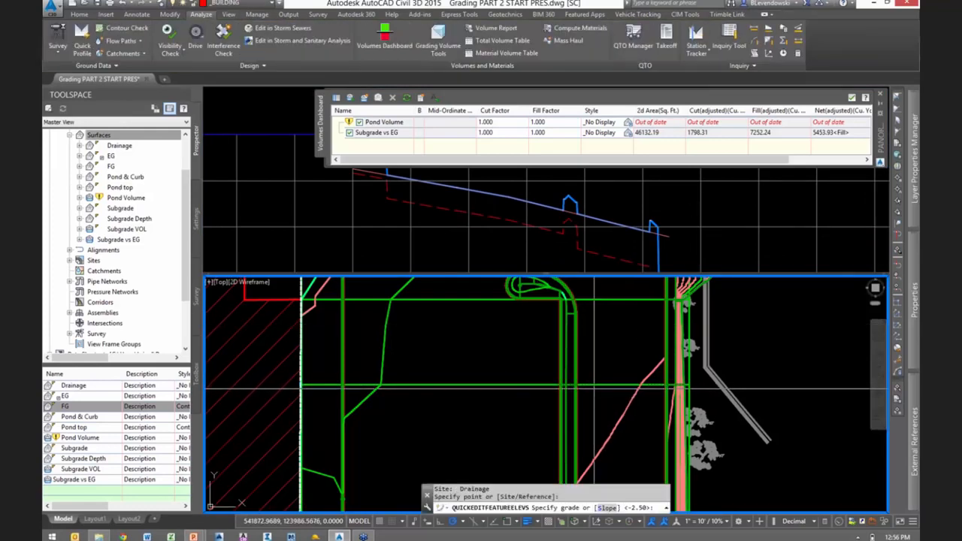
type("-2")
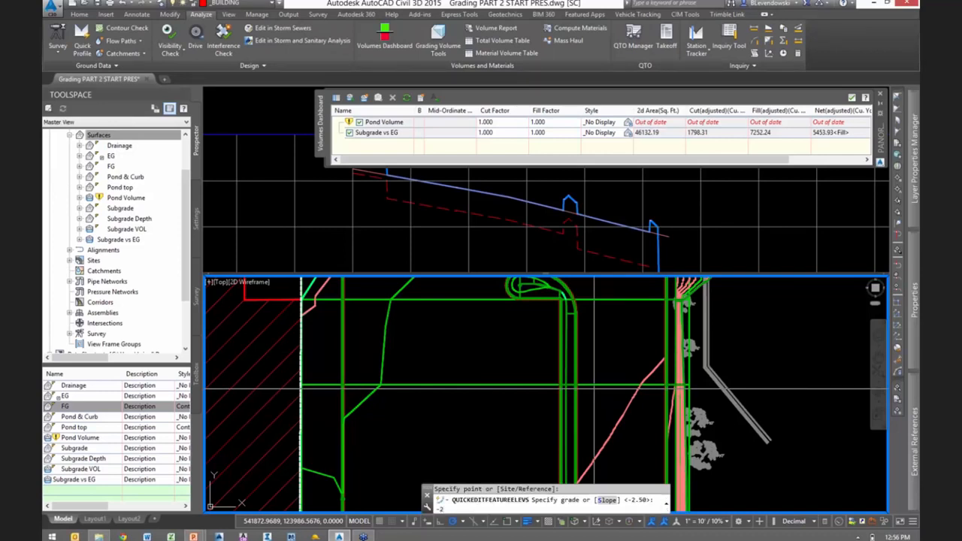
key("Return")
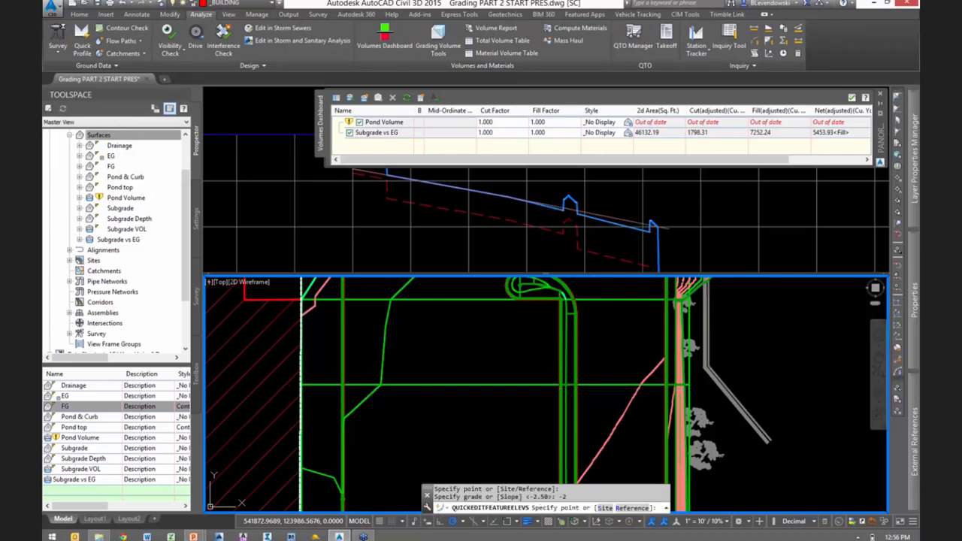
left_click(678, 256)
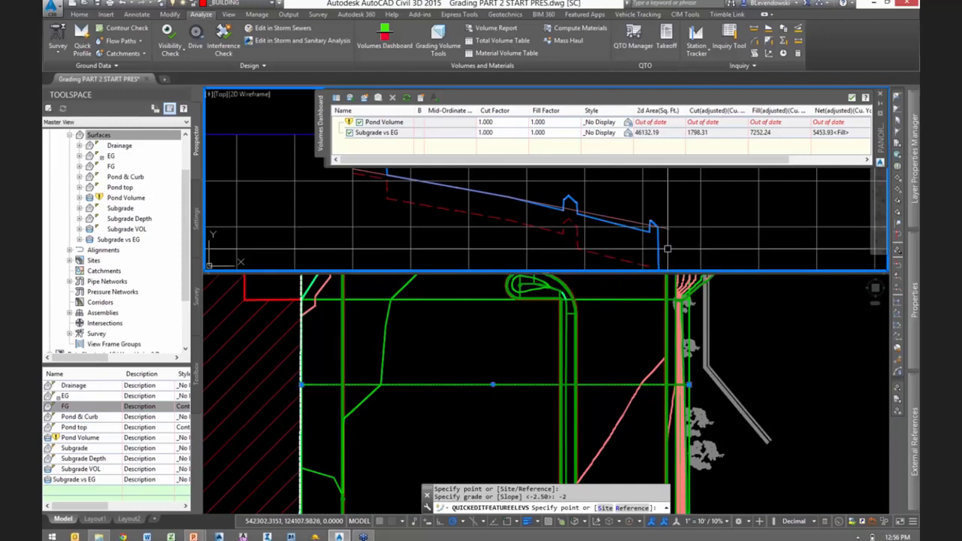
key("Escape")
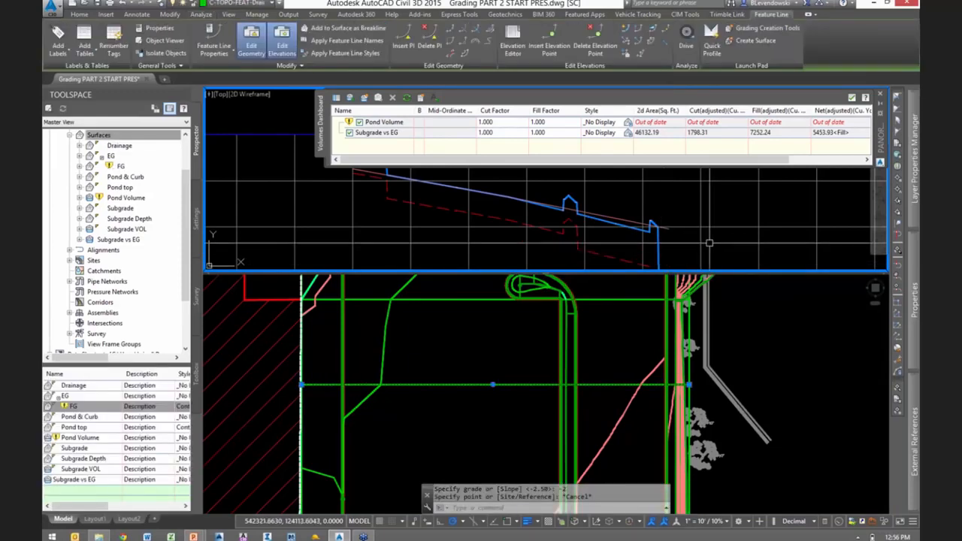
- Start Set Elevations from Surface for the long island's curb feature line, using Drainage as the source surface
left_click(605, 360)
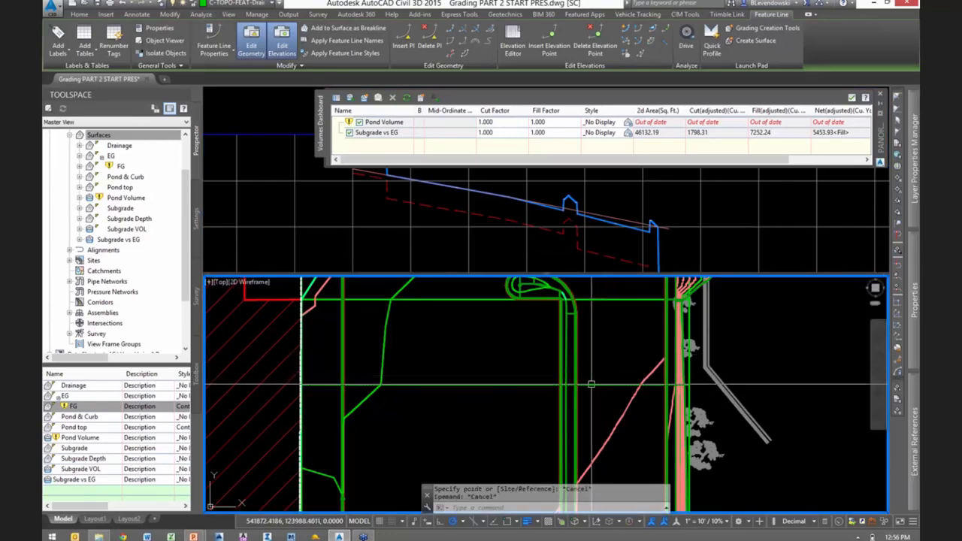
key("Escape")
key("Escape")
scroll(594, 365, "up", 5)
scroll(586, 369, "up", 3)
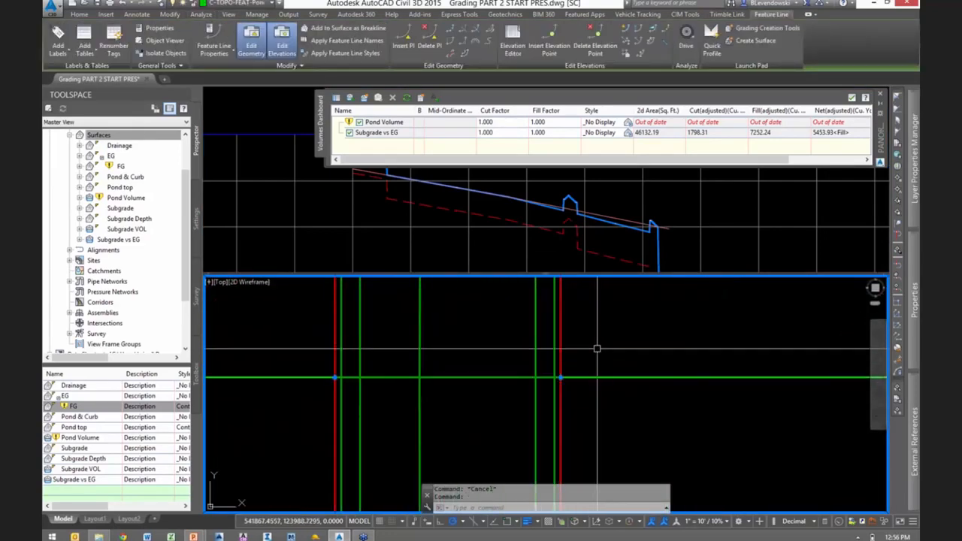
left_click(625, 54)
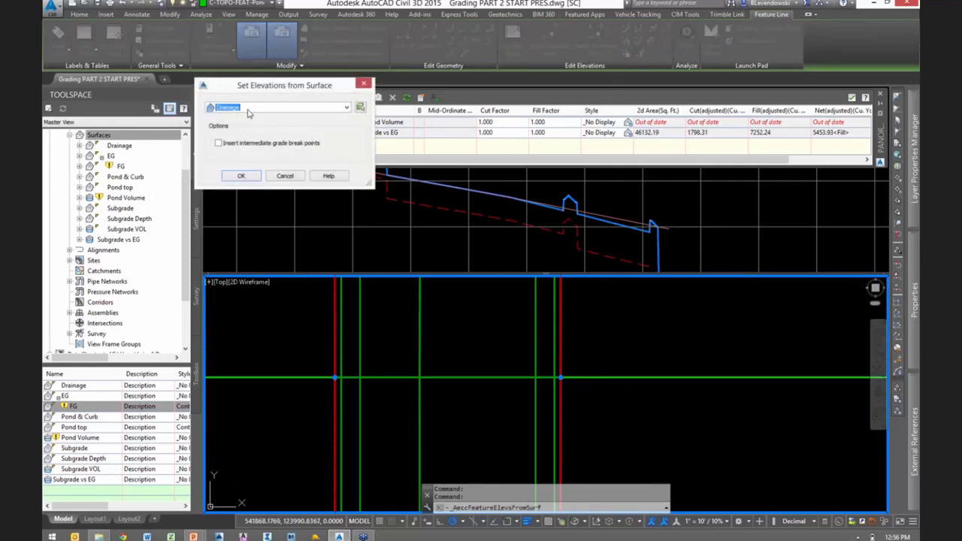
left_click(238, 177)
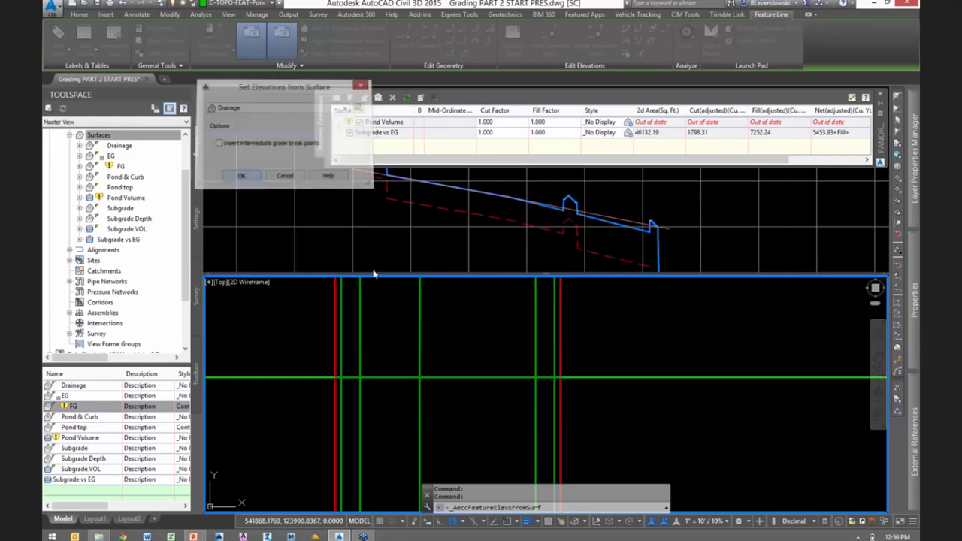
- Apply the Drainage elevations to multiple feature lines, picking the island curb line and the parking lot's outer curb line
type("m")
key("Return")
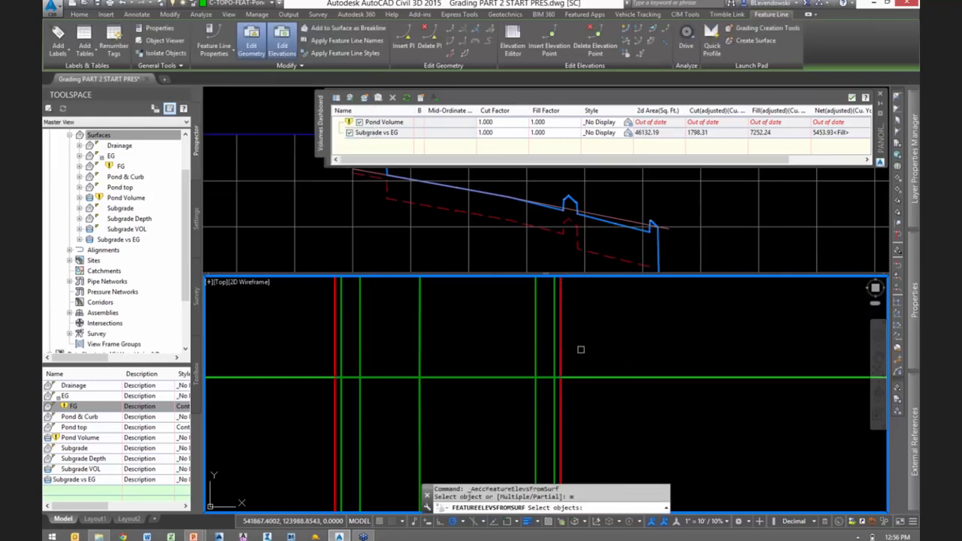
scroll(538, 339, "up", 1)
left_click(564, 303)
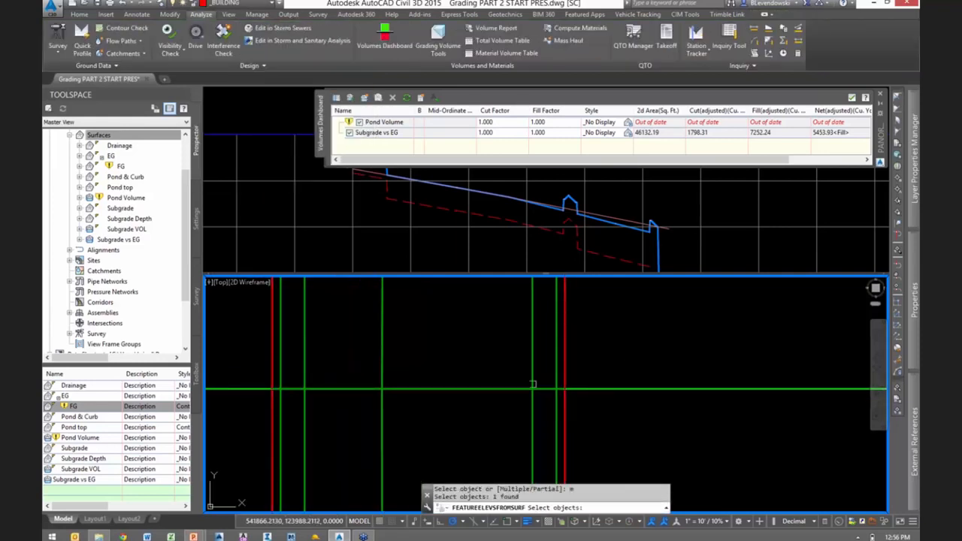
scroll(511, 414, "down", 6)
scroll(768, 399, "up", 4)
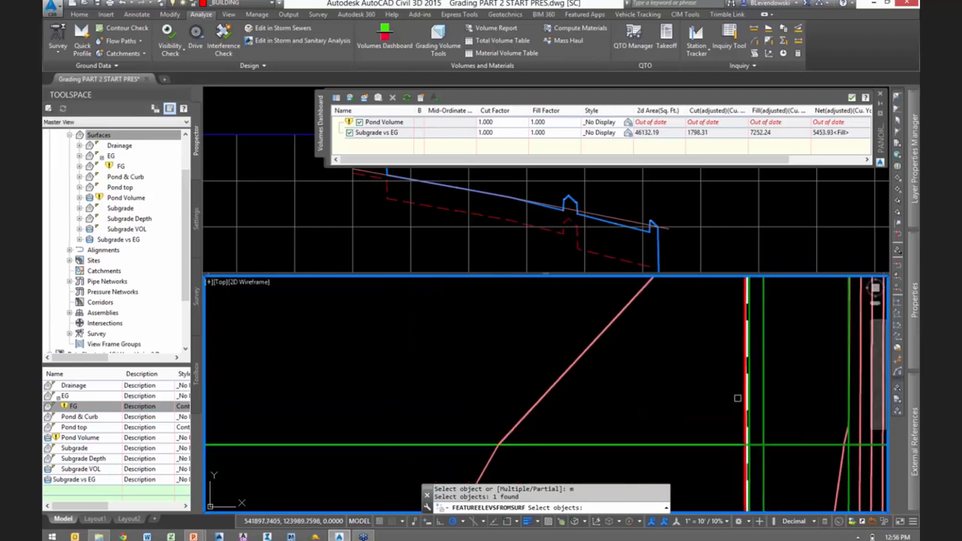
scroll(753, 367, "up", 5)
left_click(720, 346)
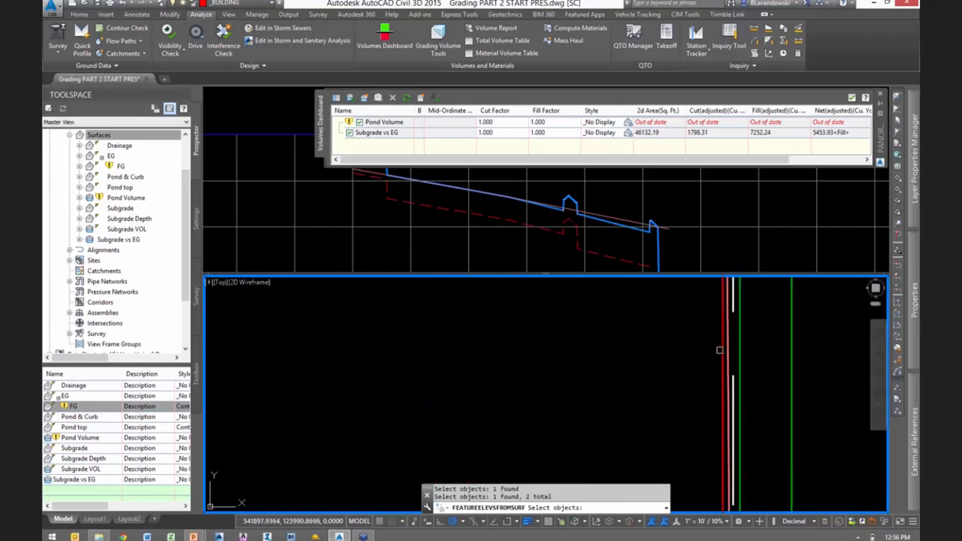
scroll(720, 350, "down", 5)
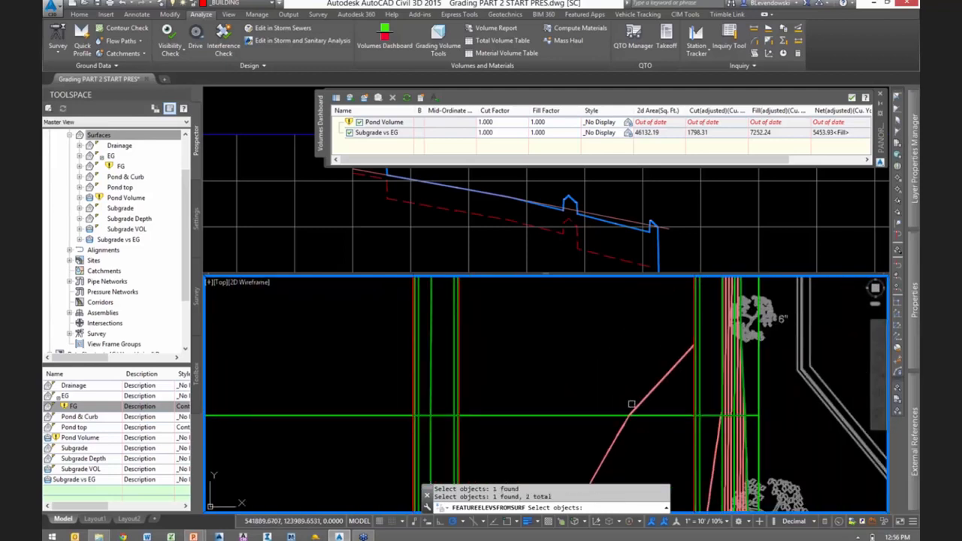
key("Return")
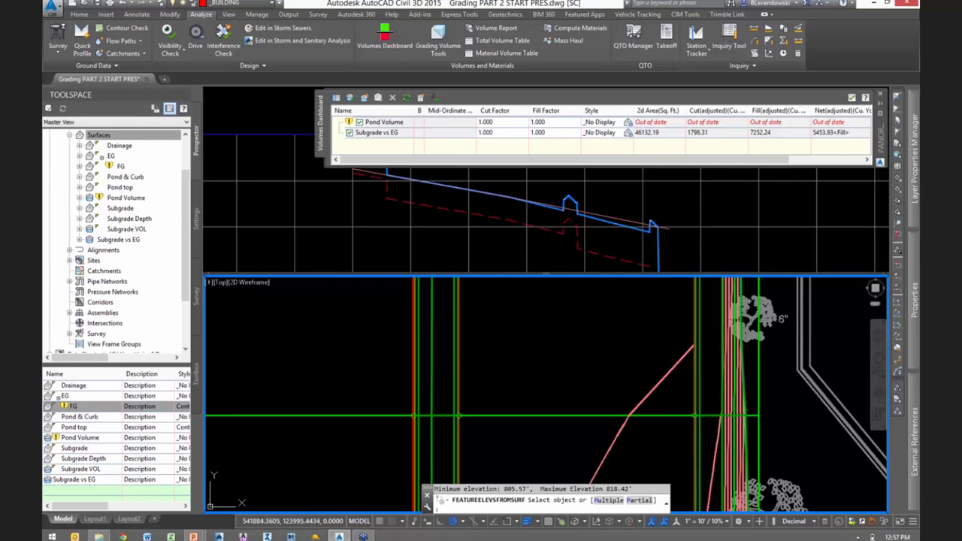
key("Escape")
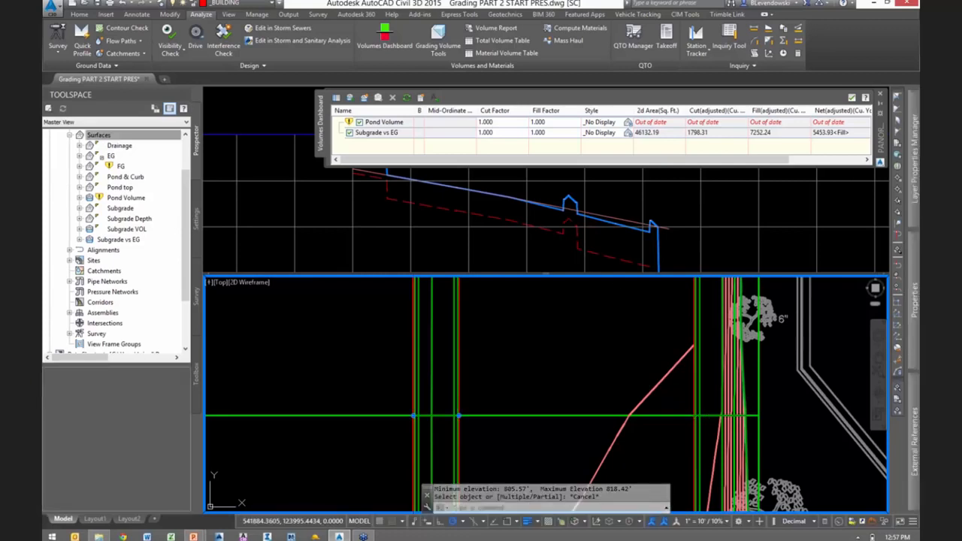
left_click(669, 211)
key("Escape")
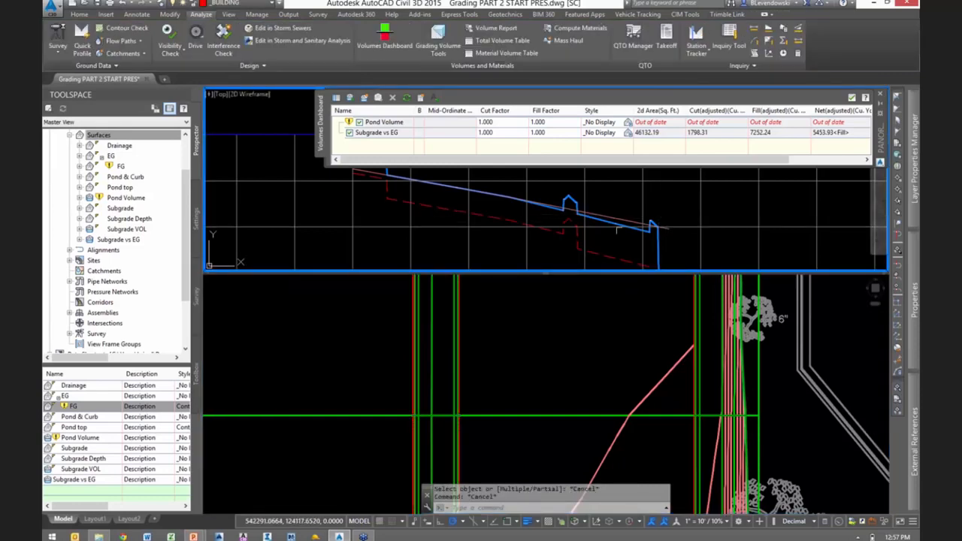
- Rebuild the out-of-date FG surface and the Subgrade VOL surface
right_click(118, 166)
left_click(147, 197)
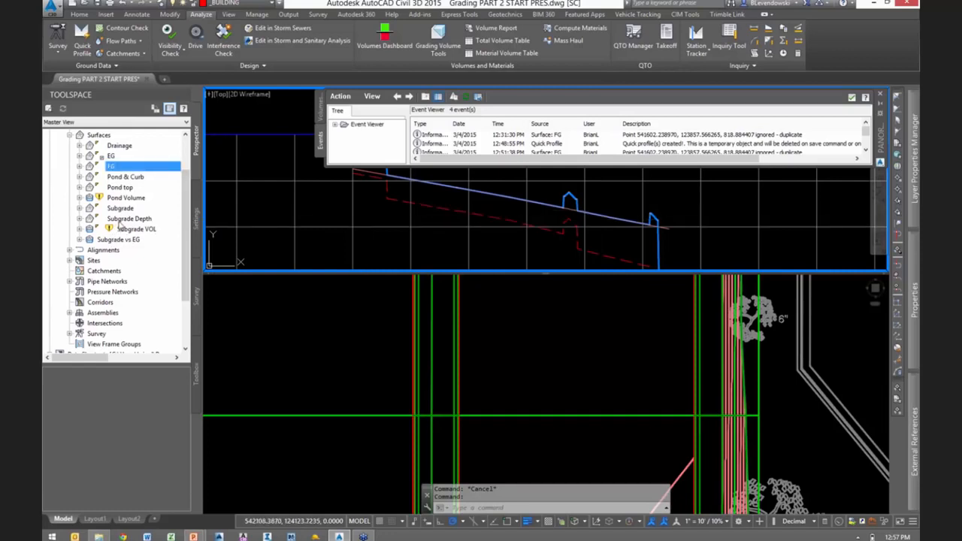
right_click(129, 232)
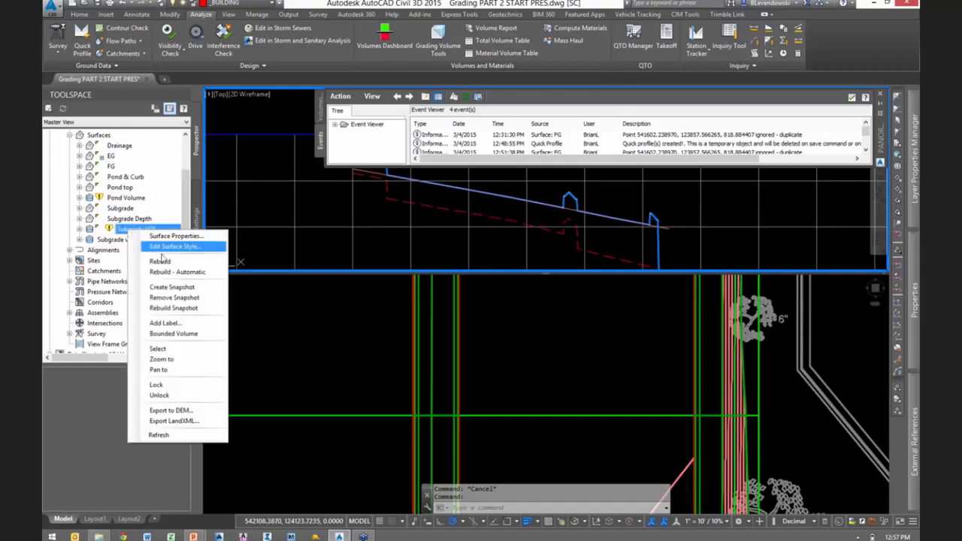
left_click(161, 261)
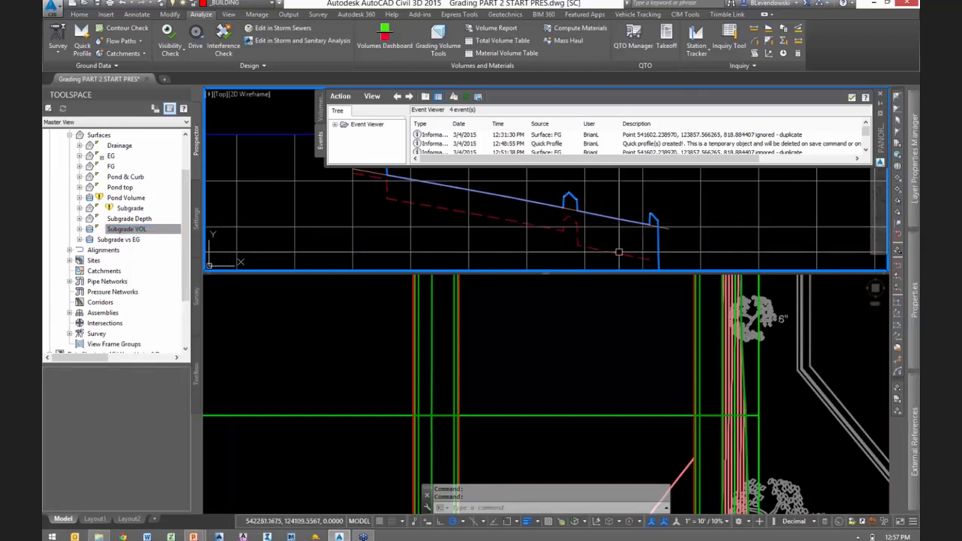
- Recompute the out-of-date Pond Volume and Subgrade vs EG entries in the Volumes Dashboard, and close the dashboard
left_click(321, 110)
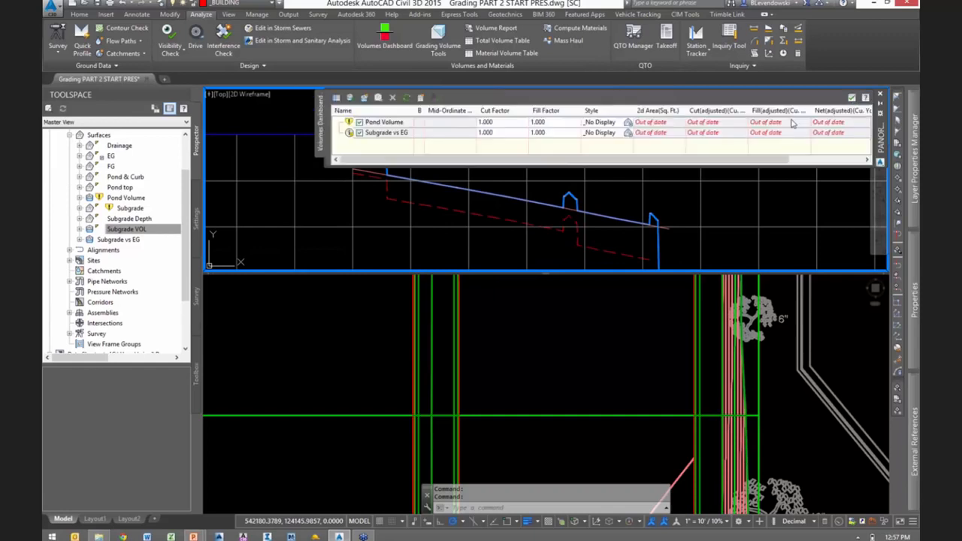
left_click(388, 133)
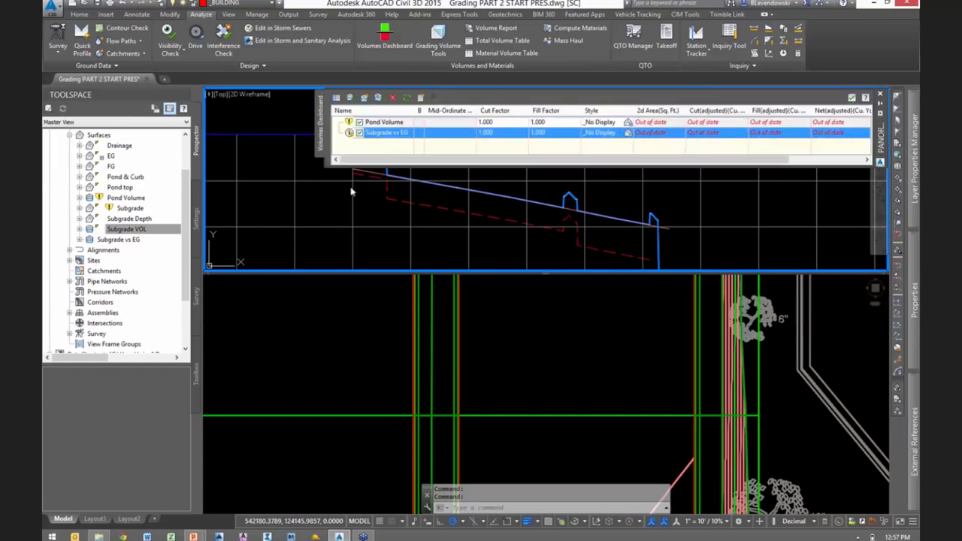
left_click(113, 240)
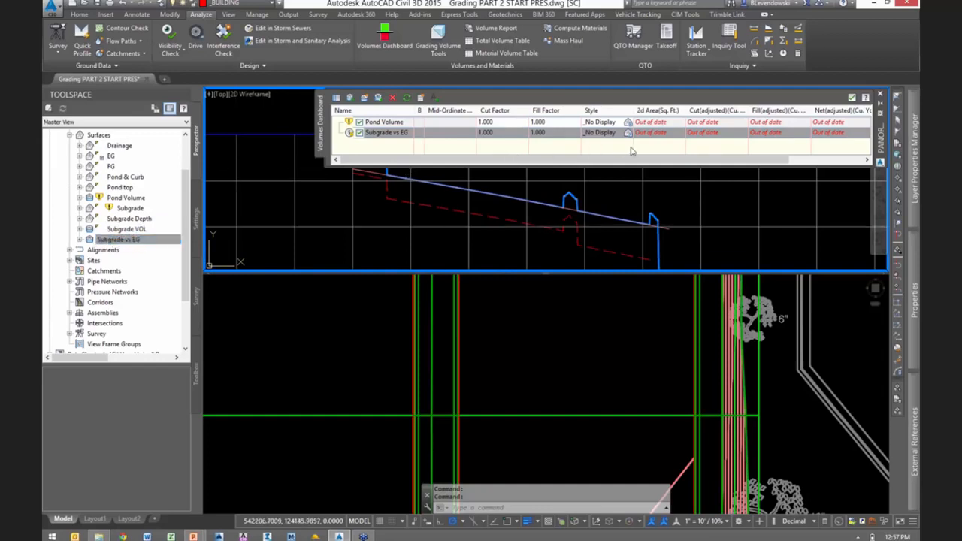
left_click(406, 99)
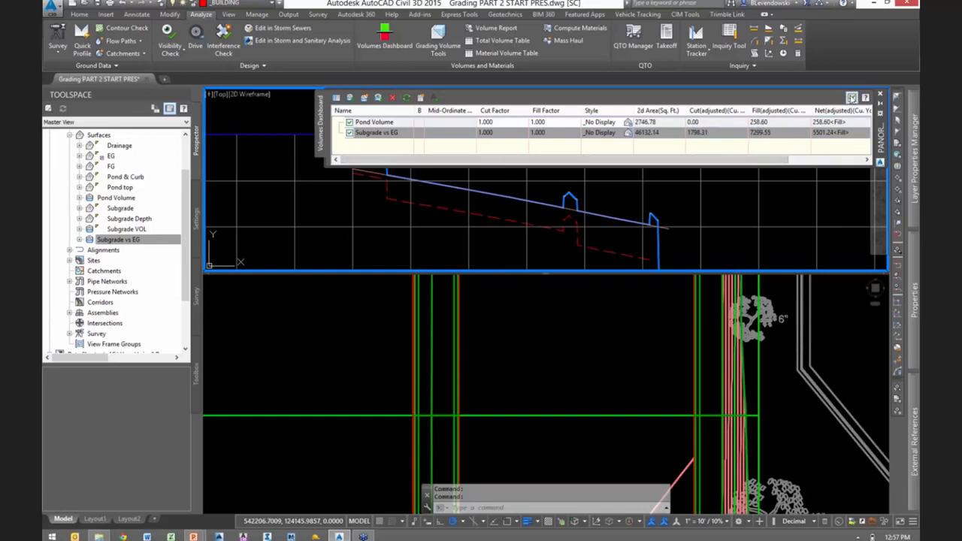
left_click(852, 98)
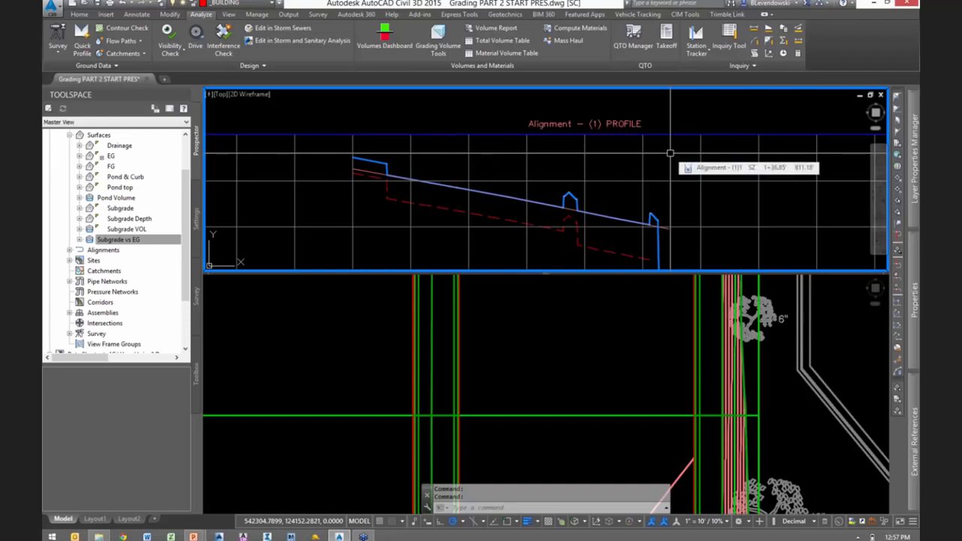
- Merge the two model viewports into one, keeping the plan viewport and removing the profile viewport above it
left_click(119, 240)
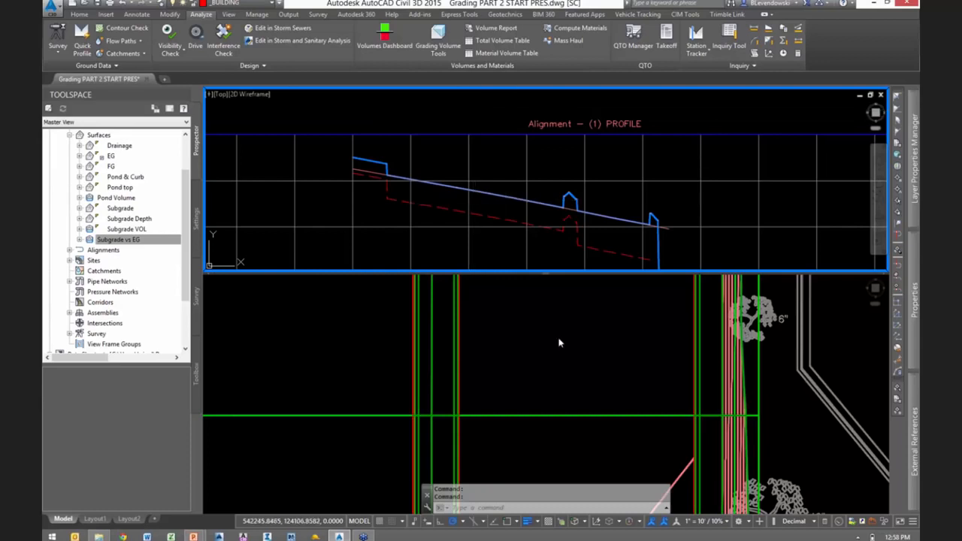
left_click(588, 336)
scroll(589, 335, "down", 5)
middle_click_drag(542, 455, 585, 378)
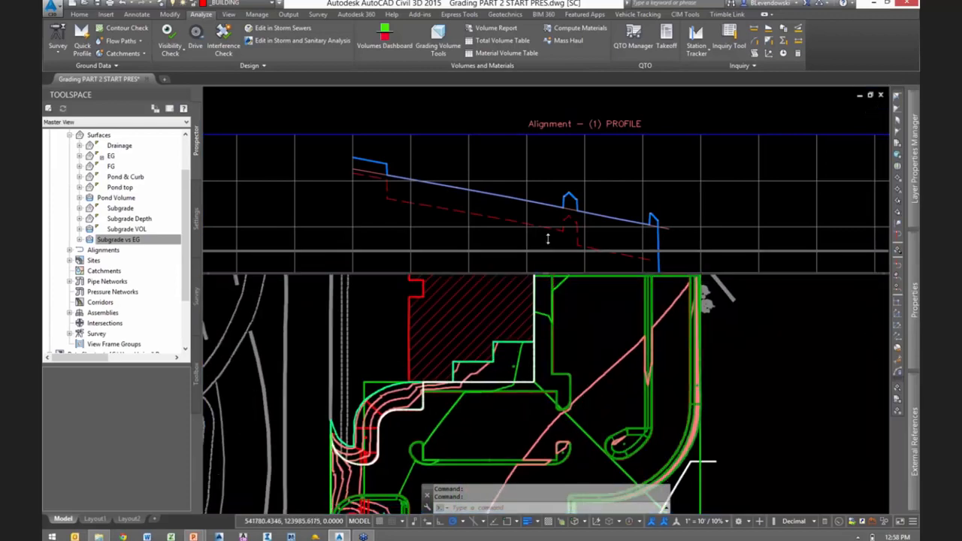
left_click(558, 96)
left_click_drag(558, 97, 559, 100)
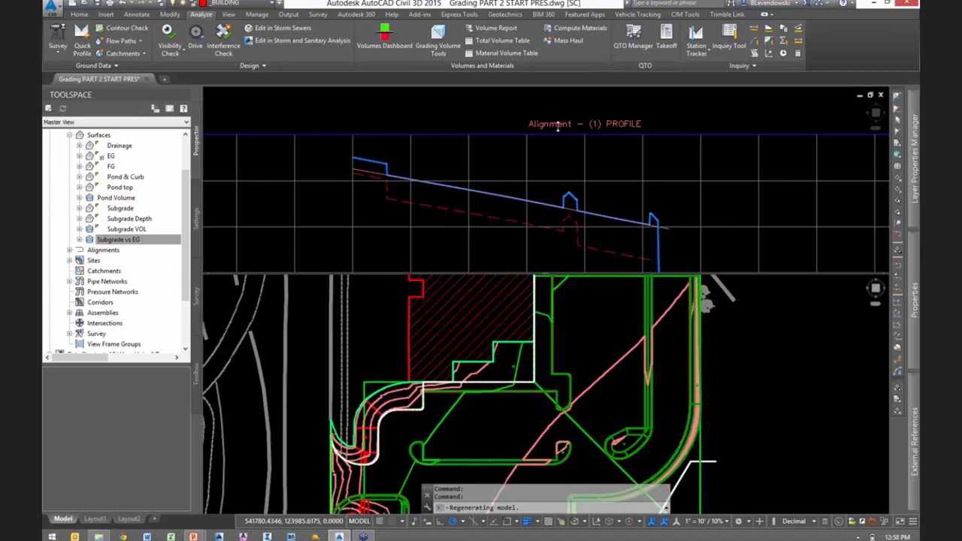
- Examine the regraded site as a whole, including the contours around the pond, building and parking lot
scroll(660, 267, "down", 5)
scroll(661, 266, "down", 5)
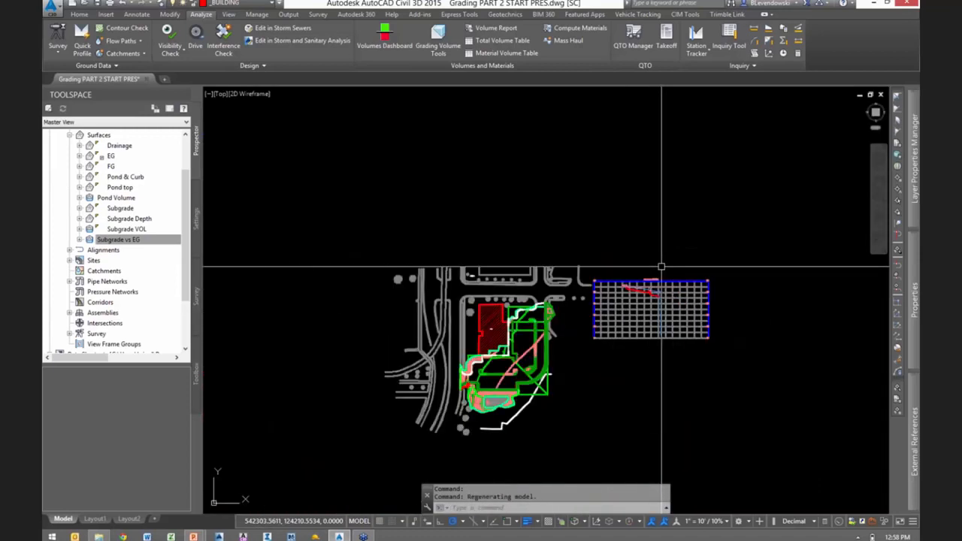
middle_click_drag(543, 373, 621, 299)
scroll(621, 299, "up", 6)
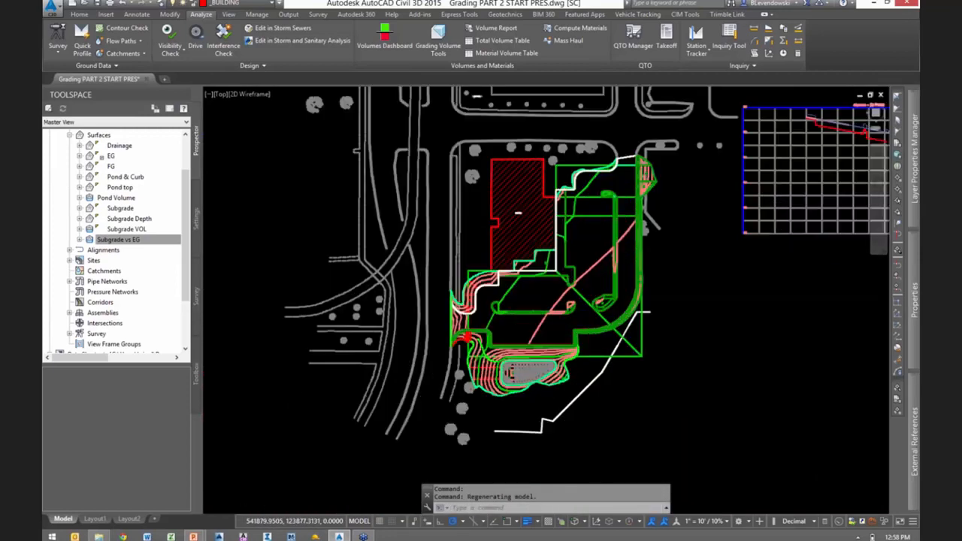
mouse_move(536, 328)
middle_mouse_down()
mouse_move(558, 269)
mouse_move(547, 282)
middle_mouse_up()
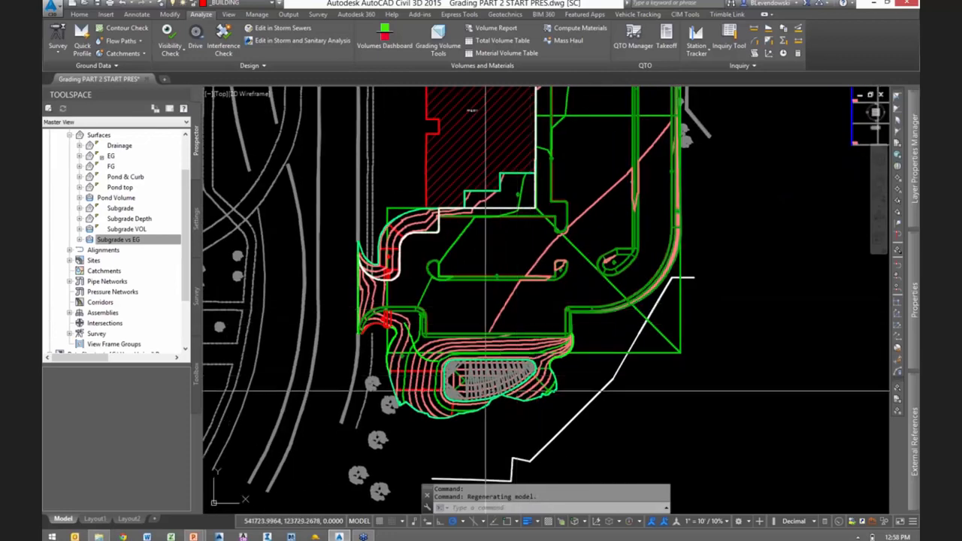
scroll(497, 392, "up", 4)
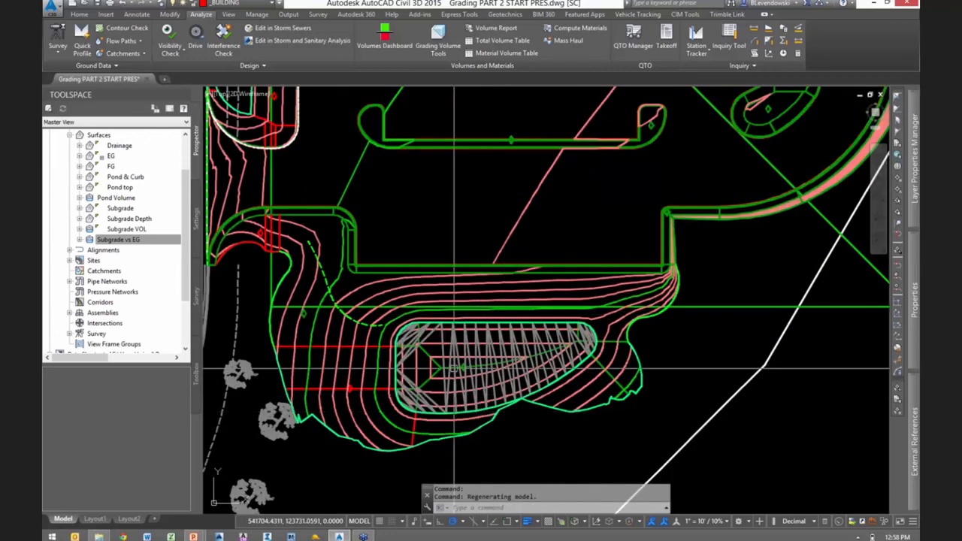
scroll(472, 423, "down", 2)
scroll(472, 422, "down", 3)
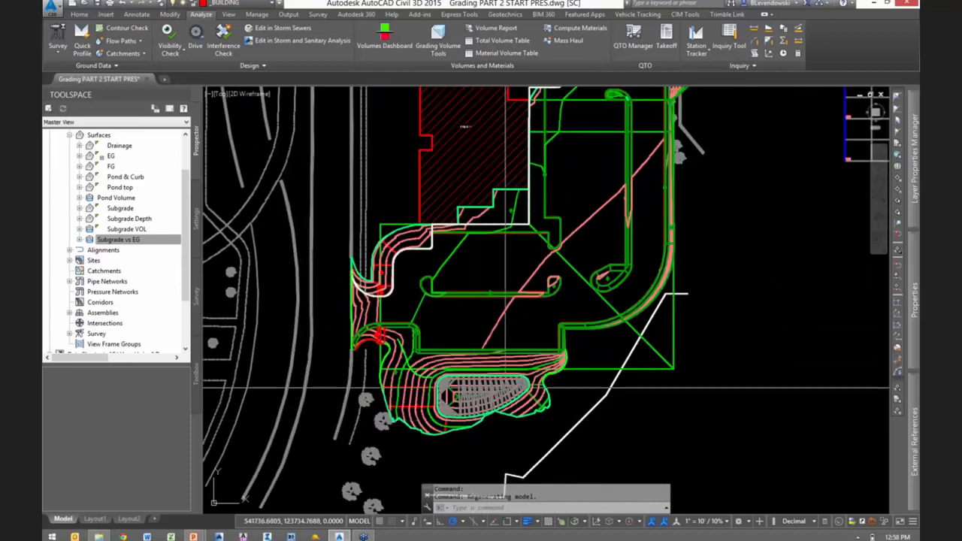
middle_click_drag(730, 205, 667, 325)
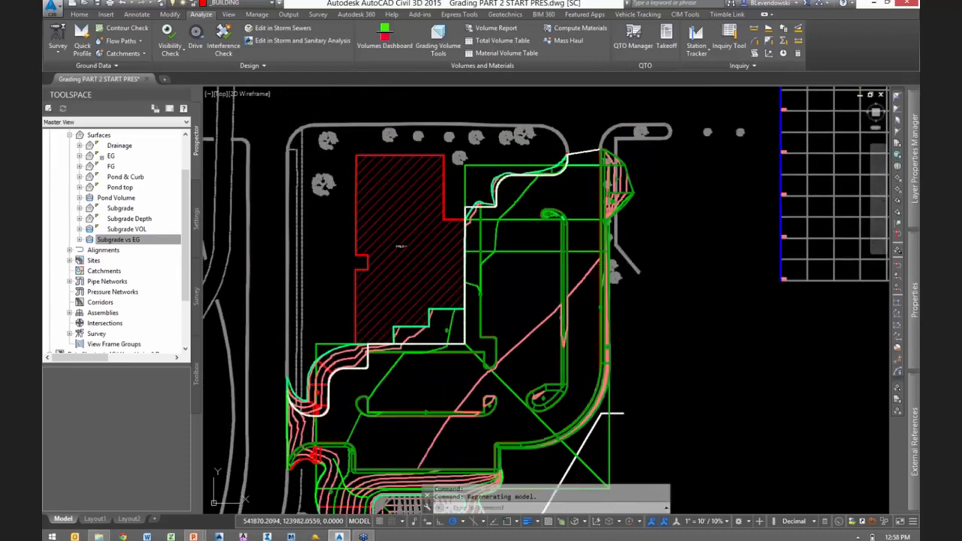
scroll(566, 256, "up", 3)
- Examine the surface lines in the alignment's profile view and the contours around the parking lot islands
mouse_move(732, 240)
middle_mouse_down()
mouse_move(485, 348)
mouse_move(440, 397)
middle_mouse_up()
scroll(440, 397, "down", 2)
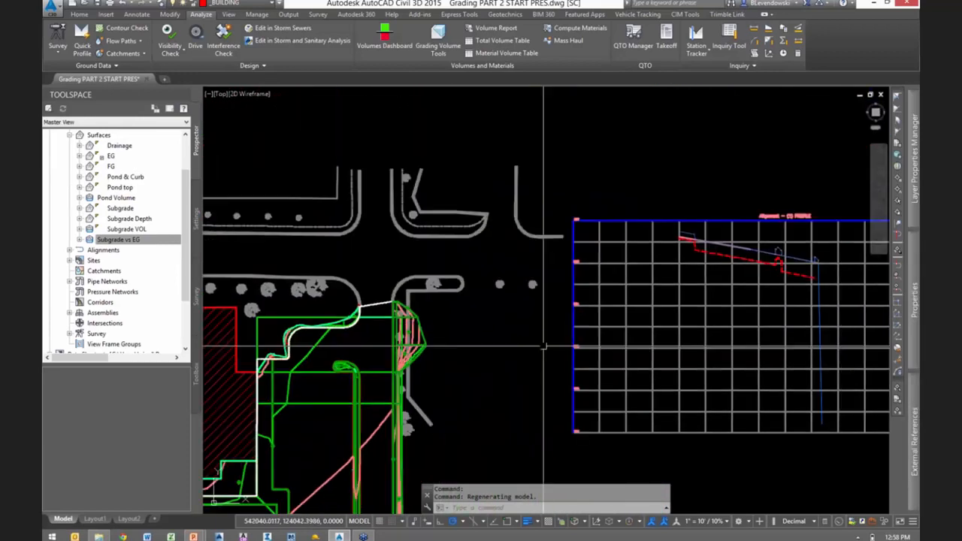
scroll(806, 267, "up", 5)
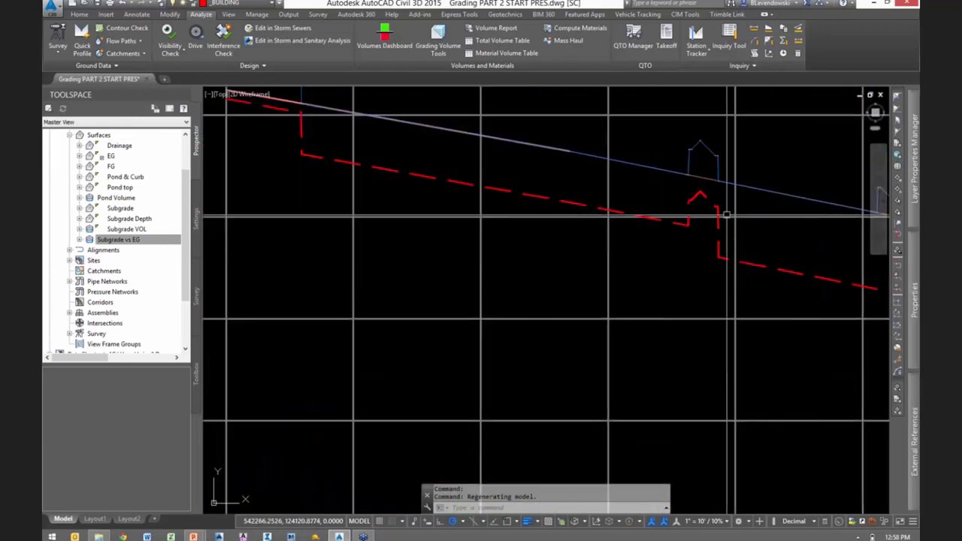
scroll(578, 280, "down", 1)
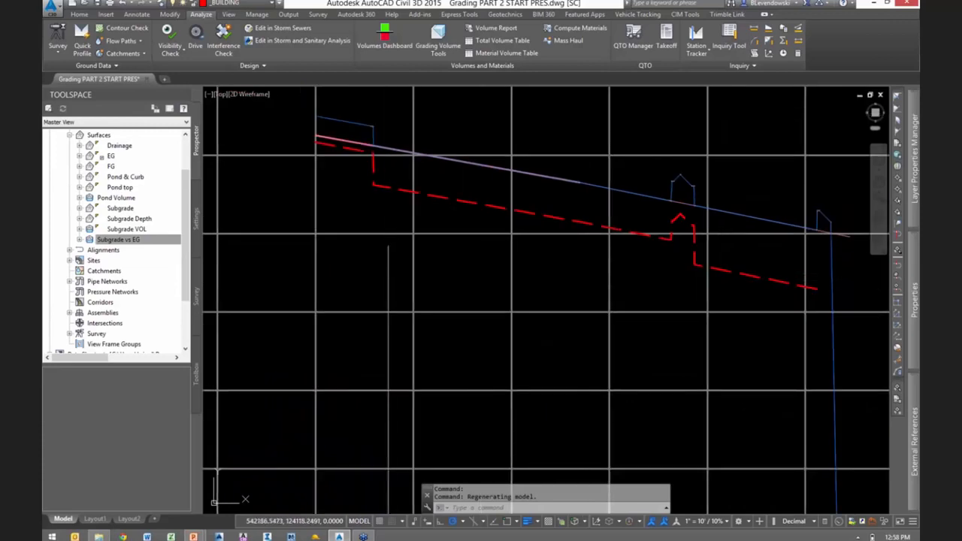
middle_click_drag(388, 244, 543, 285)
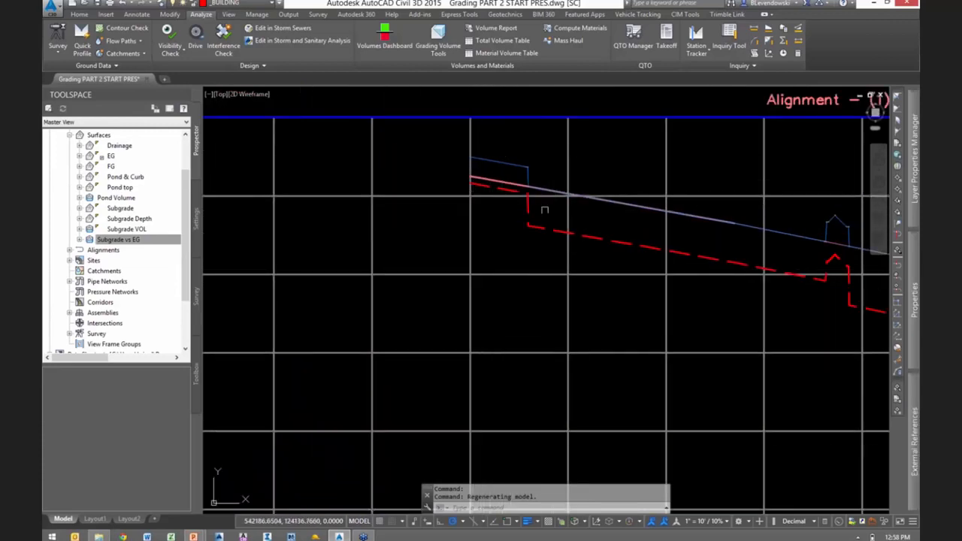
scroll(576, 209, "down", 6)
mouse_move(406, 380)
middle_mouse_down()
mouse_move(472, 324)
mouse_move(702, 233)
middle_mouse_up()
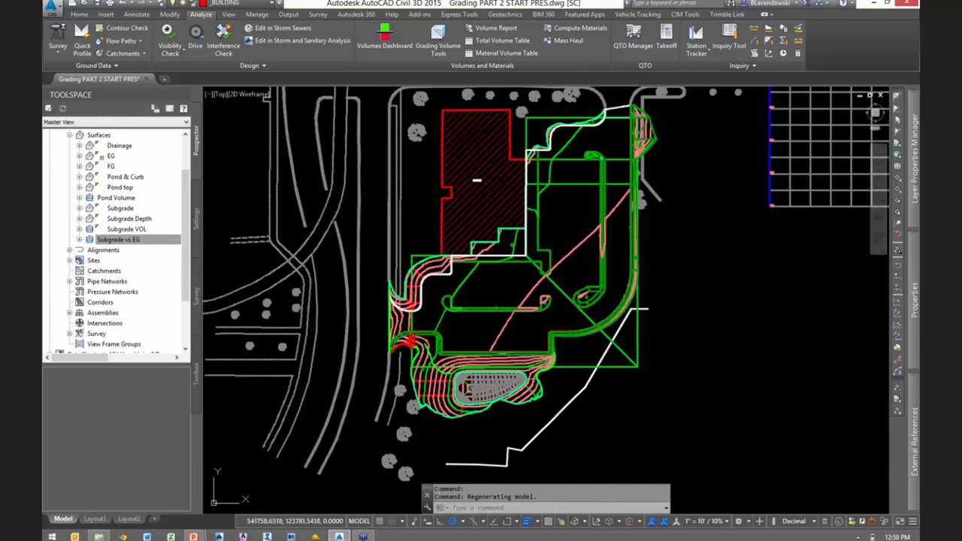
scroll(449, 301, "up", 6)
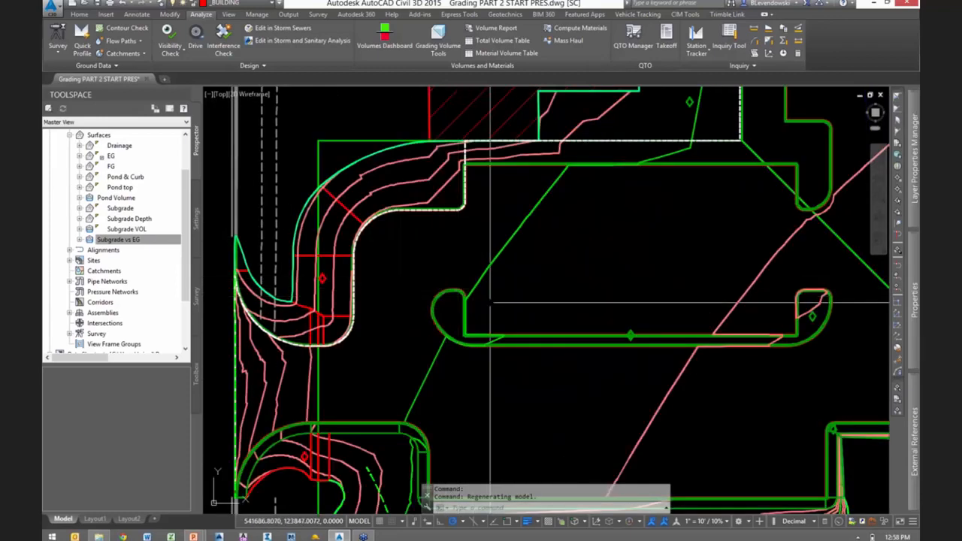
mouse_move(810, 312)
middle_mouse_down()
mouse_move(500, 306)
mouse_move(483, 315)
mouse_move(537, 304)
middle_mouse_up()
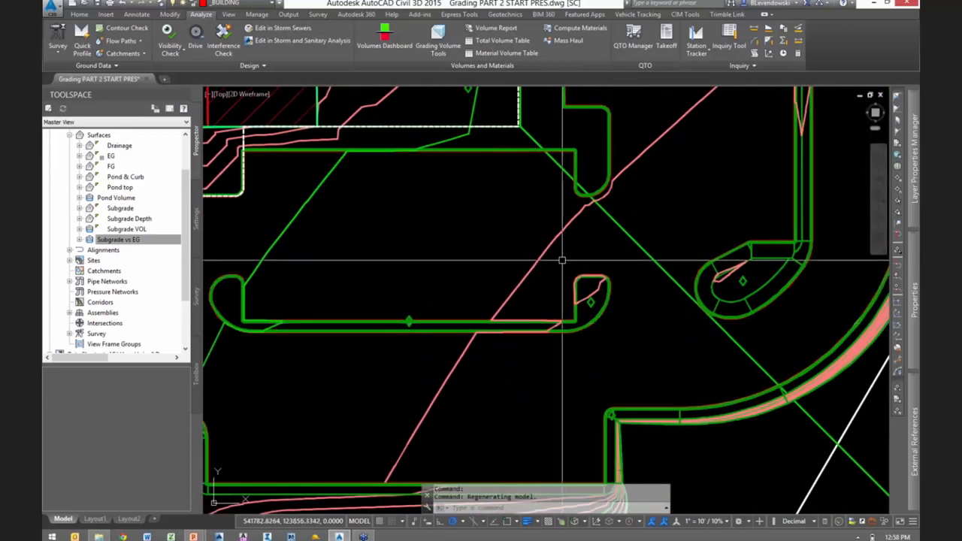
scroll(562, 261, "down", 2)
middle_click_drag(448, 252, 553, 251)
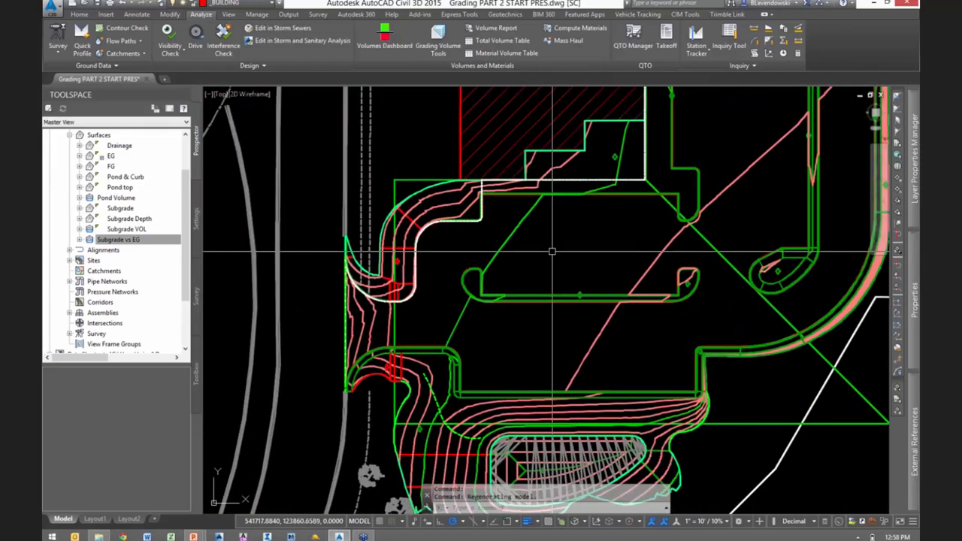